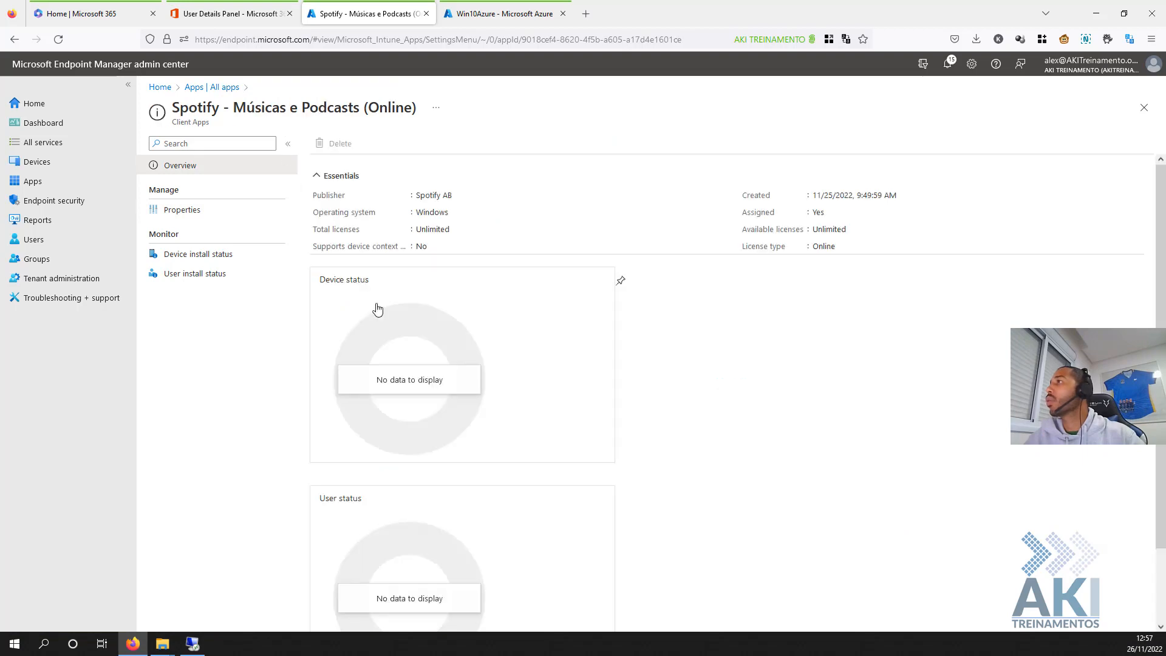
# - Check Portal da empresa (Online) properties, assigned Required to Test LAB Device, then switch to Win10Azure
pyautogui.click(176, 214)
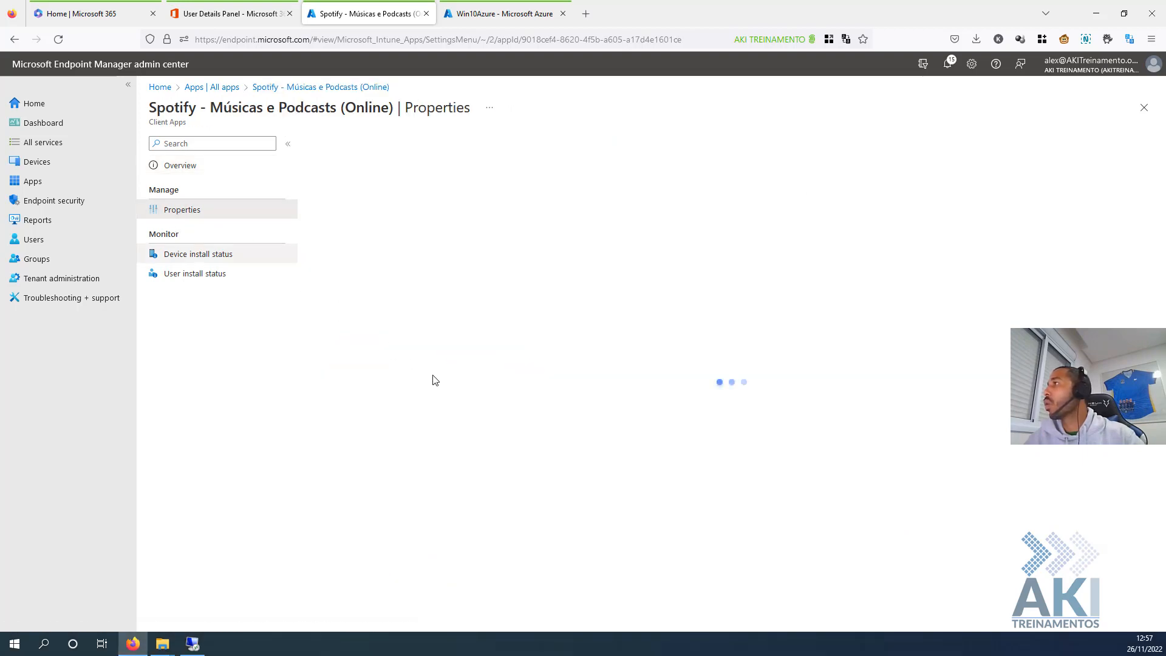
pyautogui.click(234, 88)
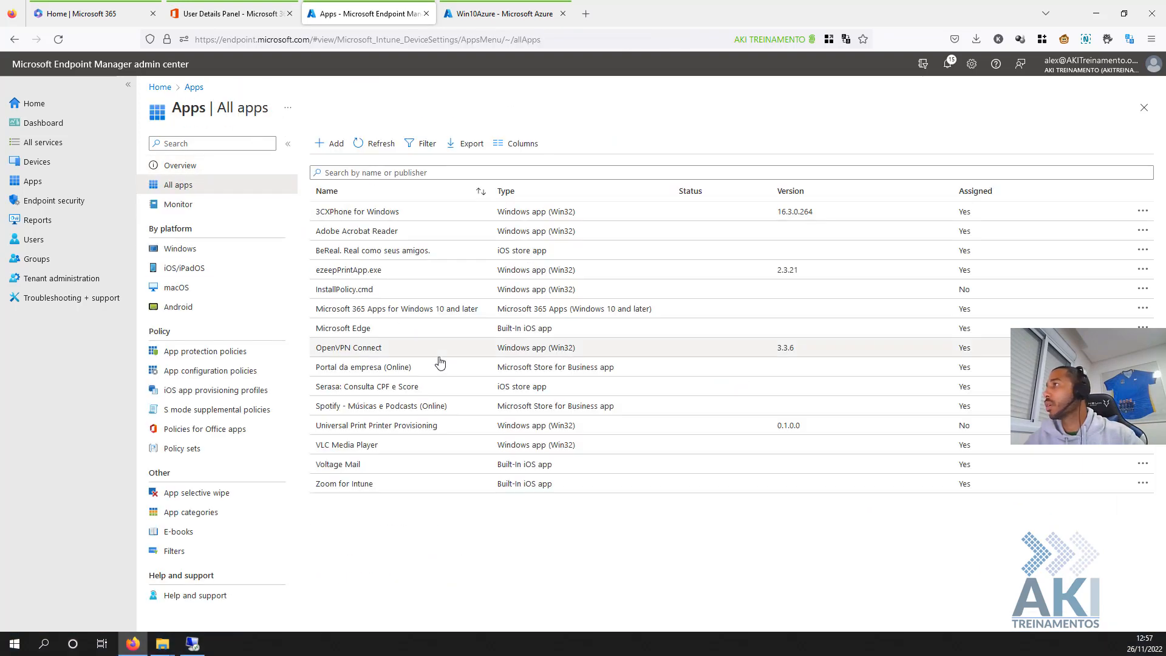
pyautogui.click(363, 368)
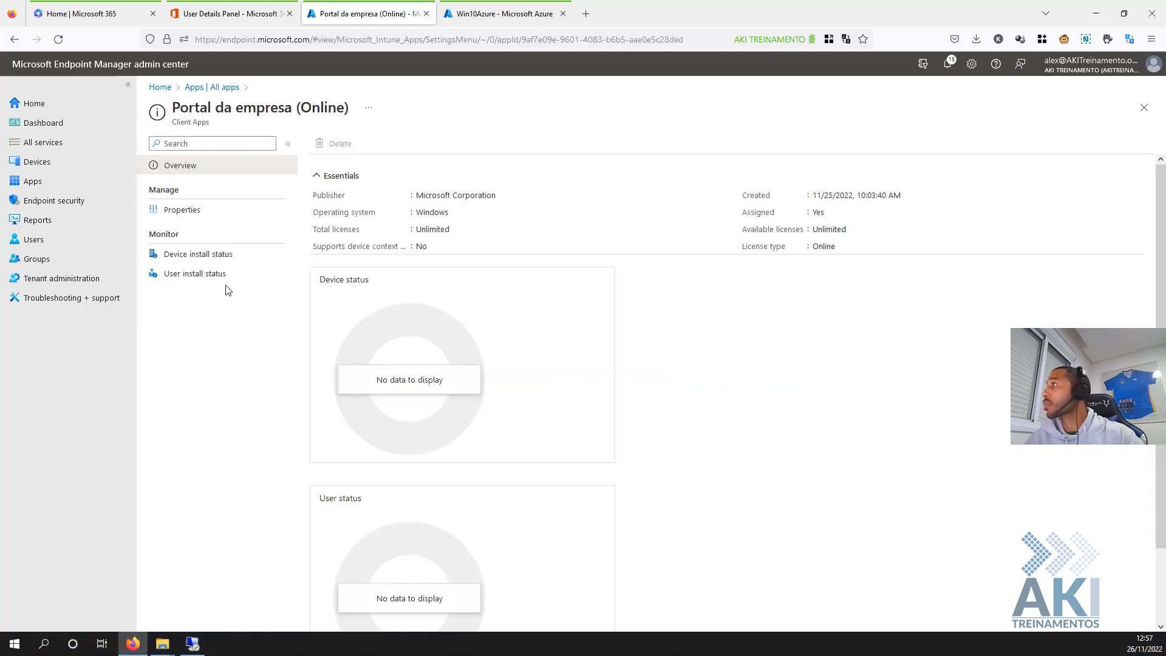
pyautogui.click(219, 211)
pyautogui.scroll(-3, 473, 402)
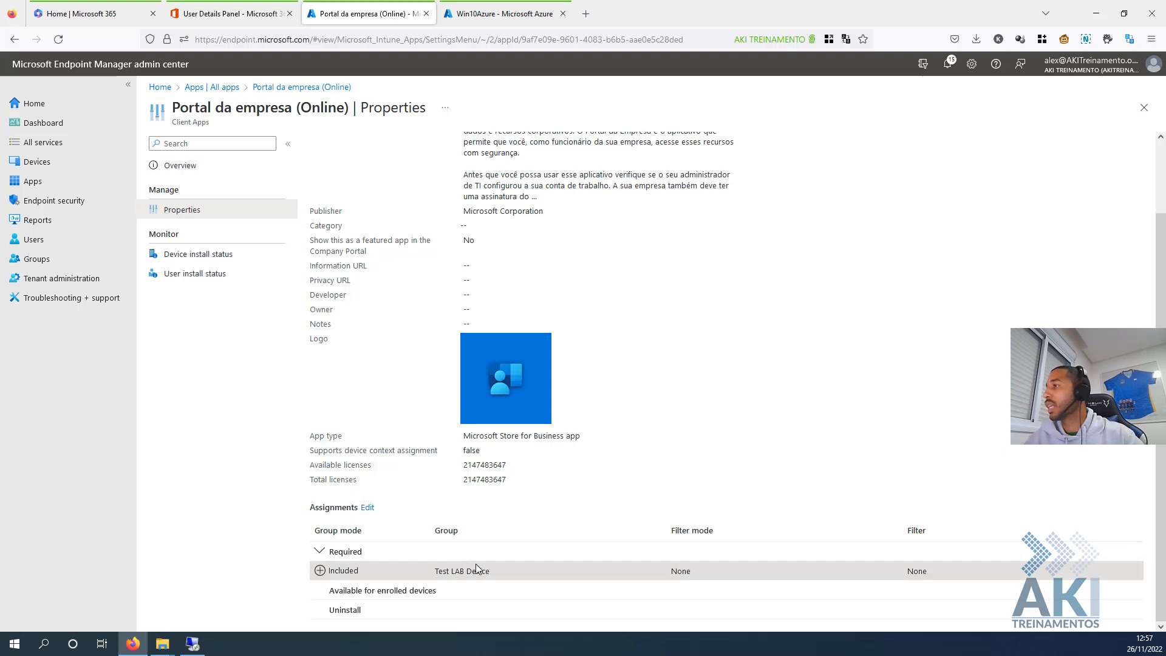
pyautogui.click(493, 15)
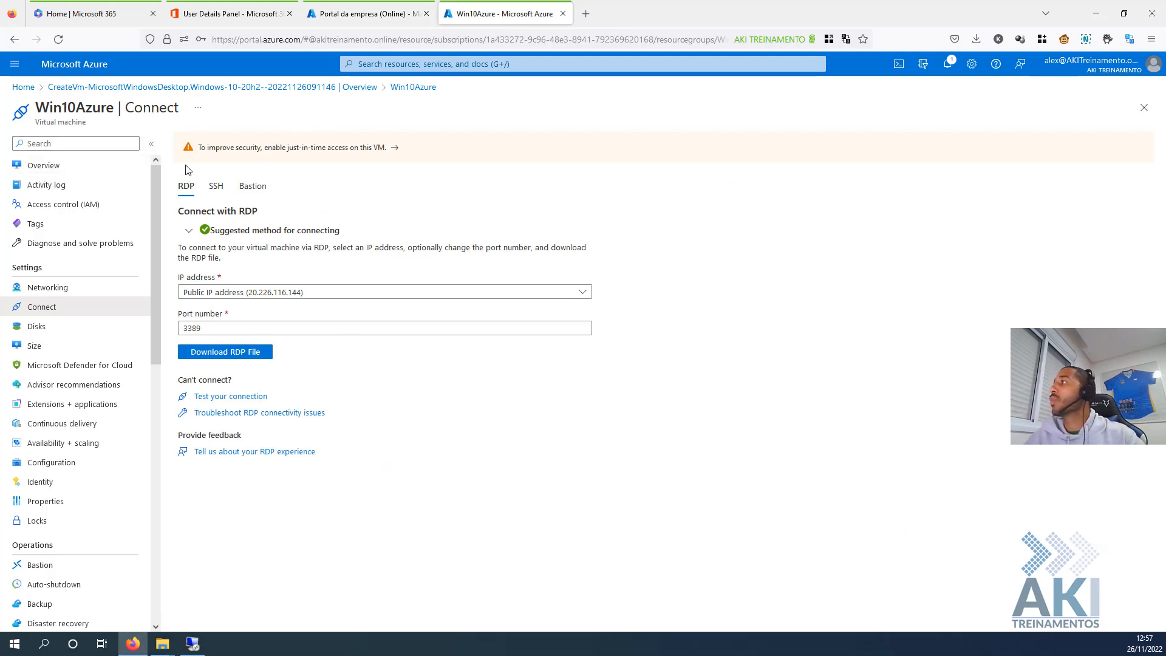
pyautogui.click(196, 643)
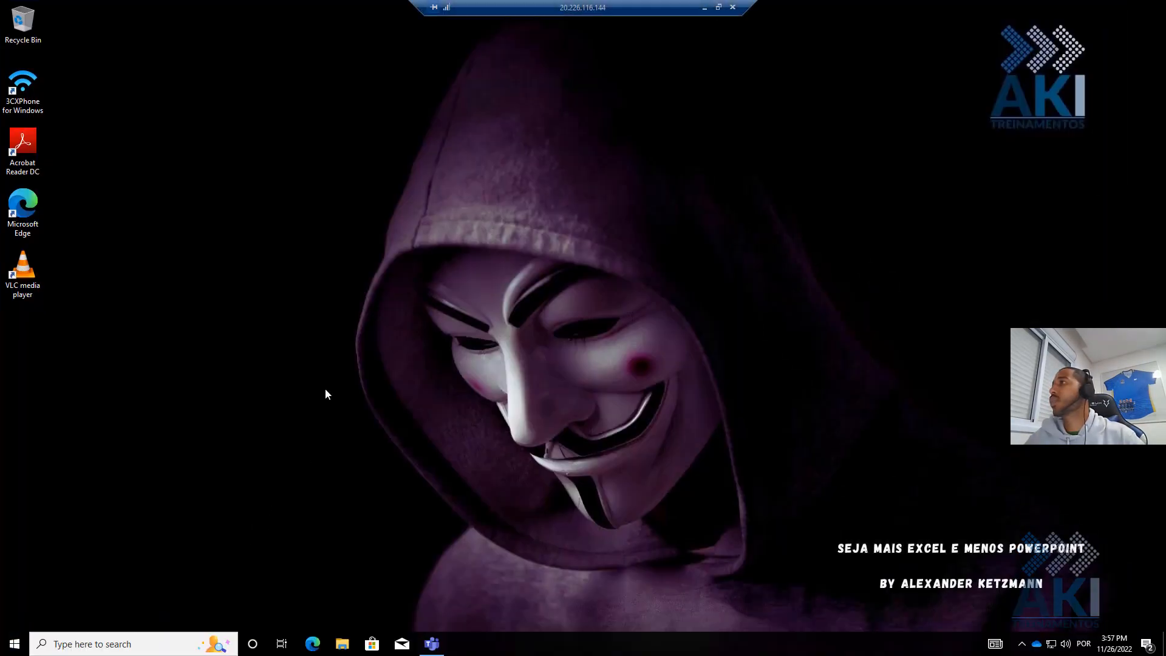
pyautogui.rightClick(18, 642)
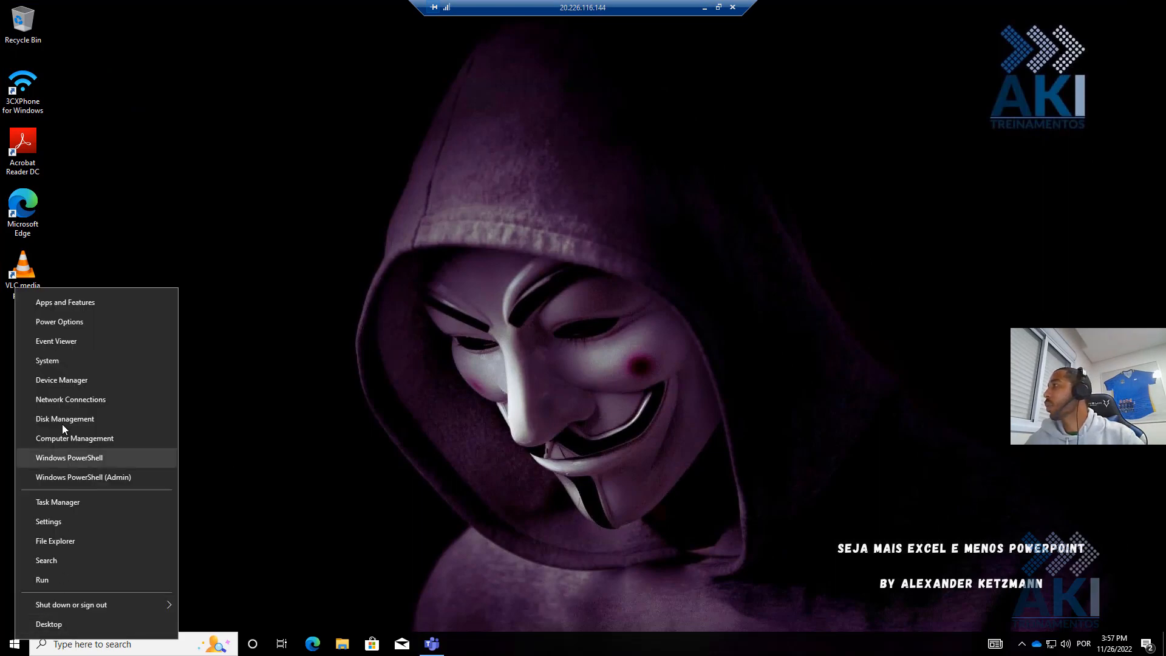
pyautogui.click(60, 363)
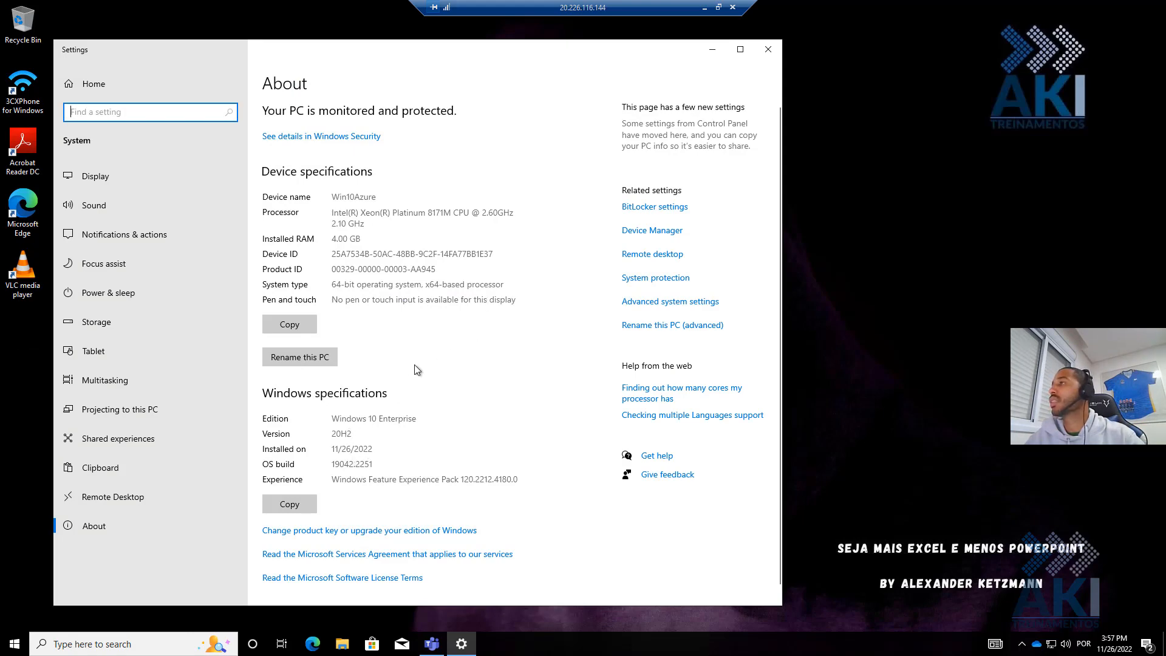
pyautogui.click(706, 14)
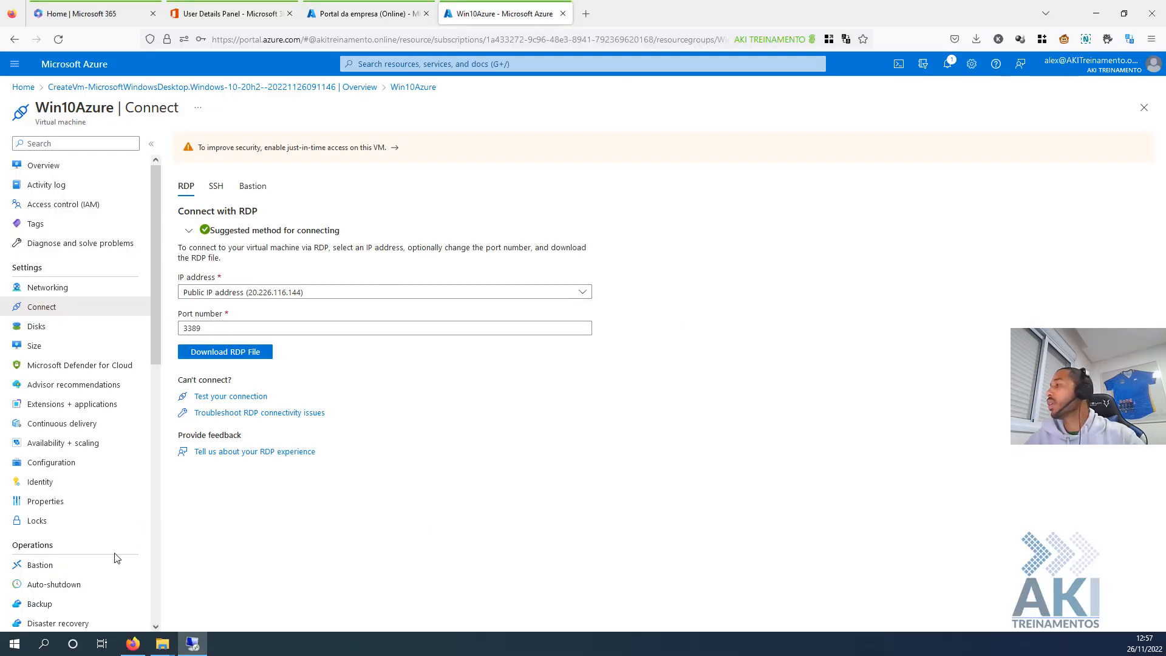
pyautogui.rightClick(15, 644)
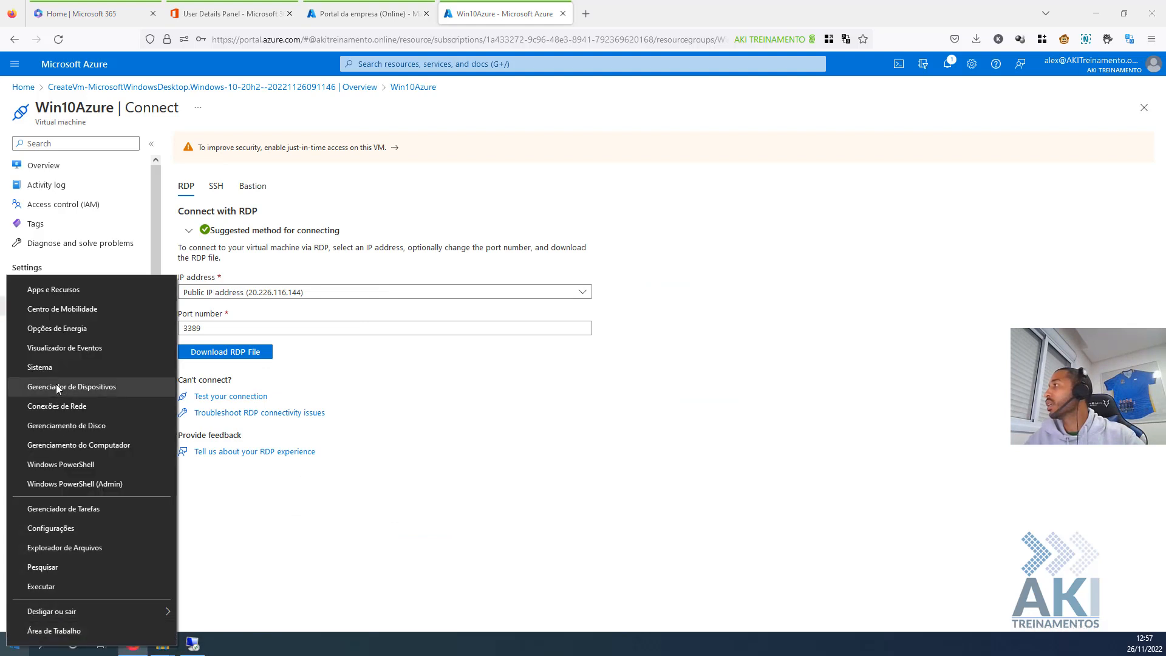
pyautogui.click(68, 367)
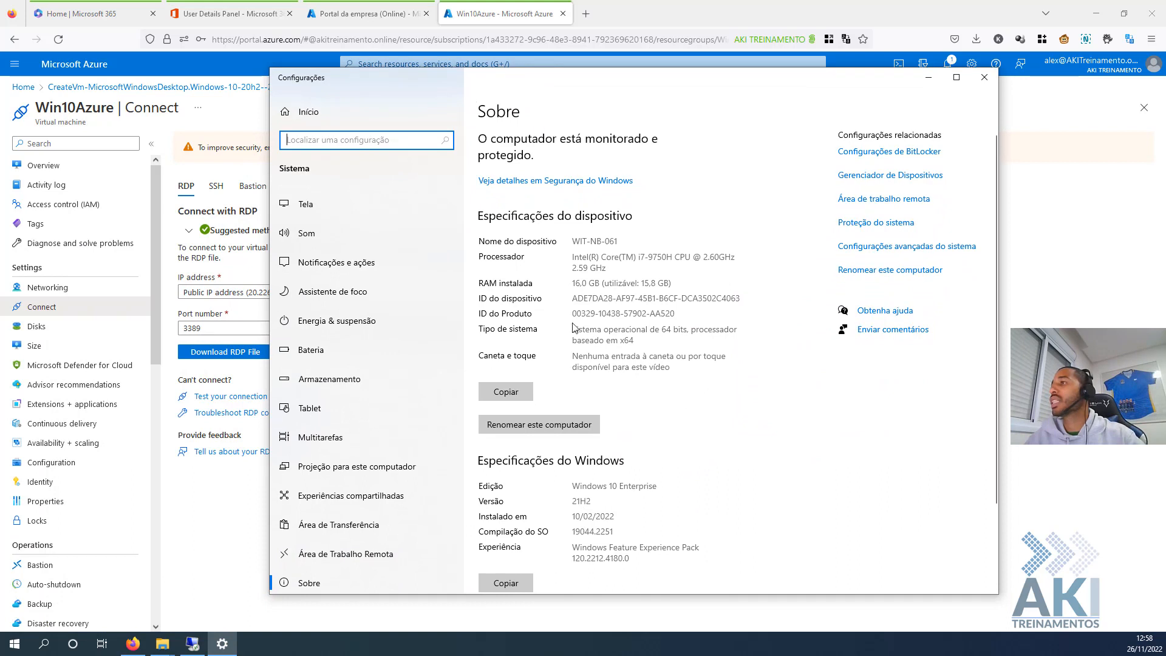
pyautogui.moveTo(590, 501); pyautogui.dragTo(575, 503)
pyautogui.click(586, 501)
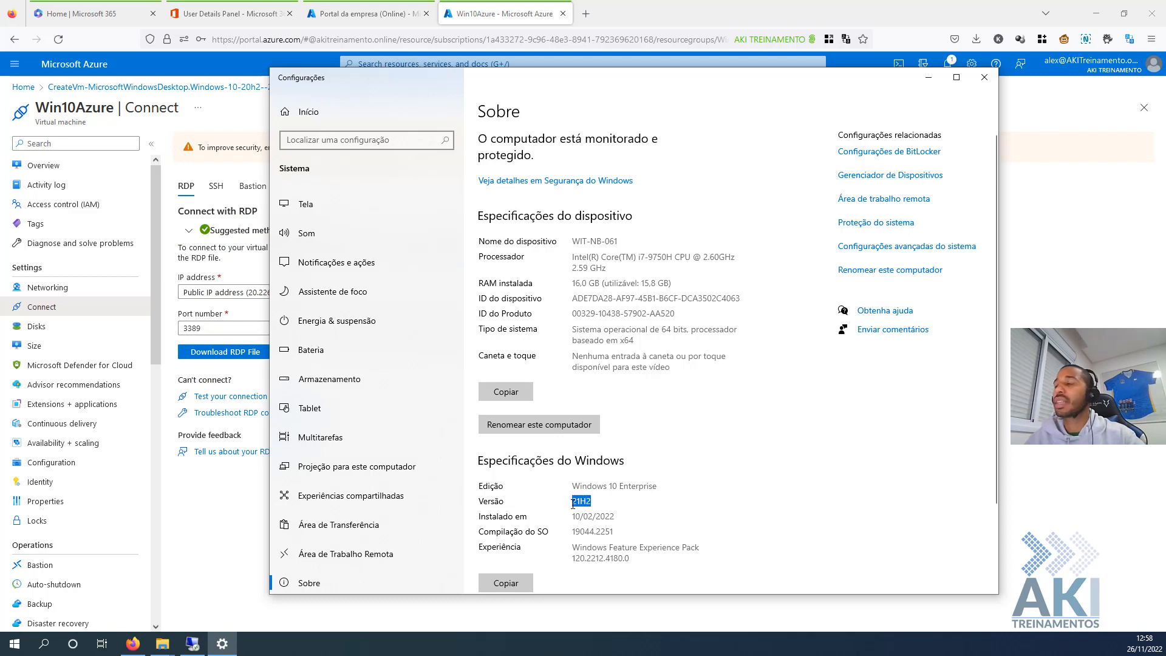
pyautogui.click(928, 77)
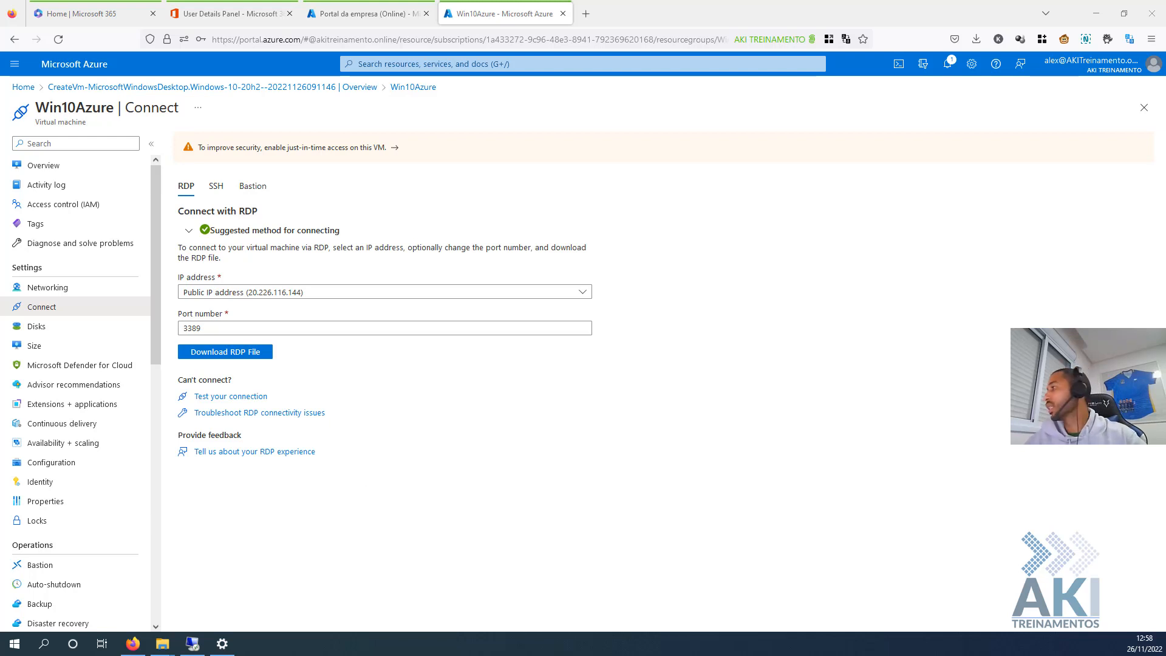
# - In an admin PowerShell, run Get-AppPackage to confirm DesktopAppInstaller 1.18.2691.0 is installed
pyautogui.rightClick(12, 642)
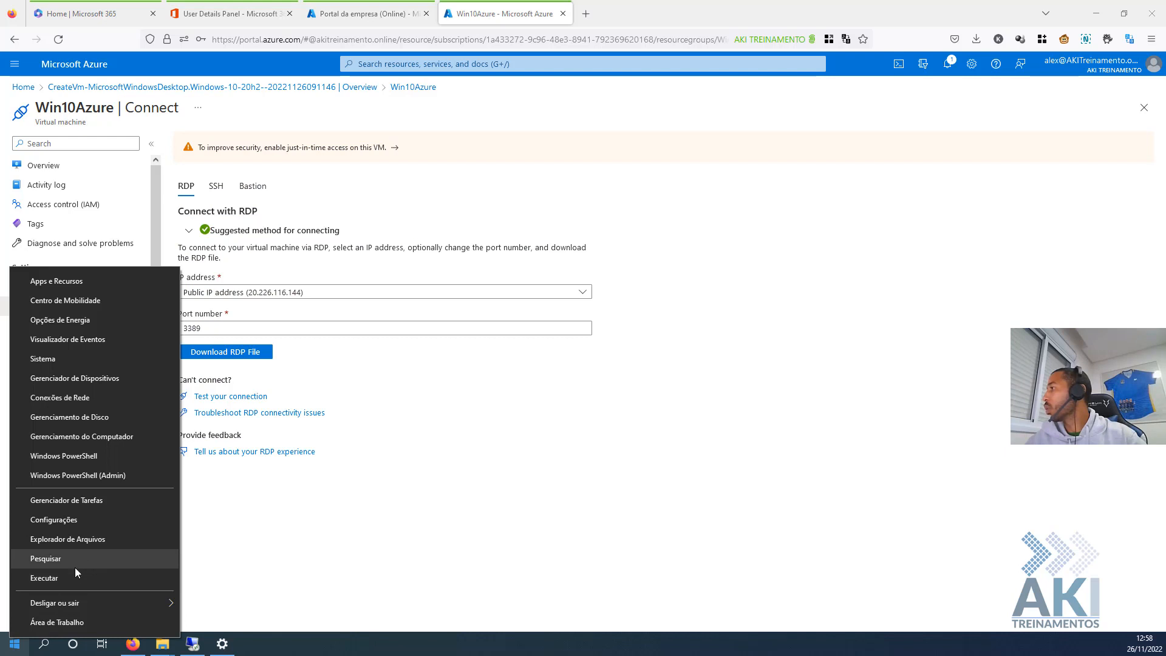
pyautogui.click(42, 645)
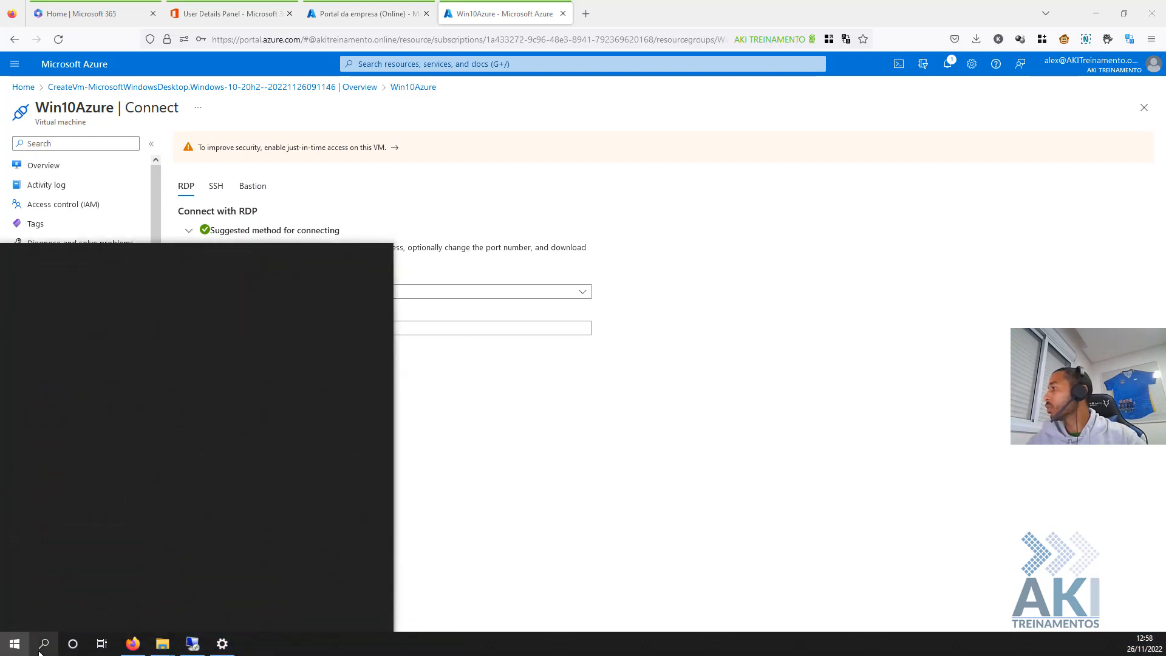
pyautogui.write('powershe')
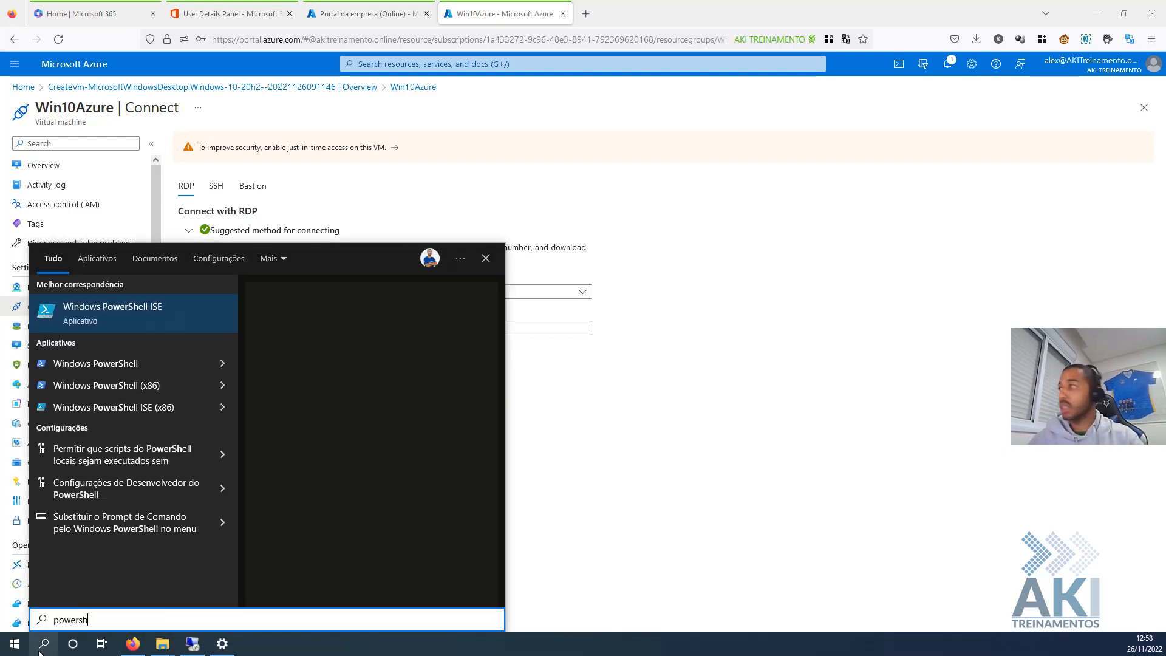
pyautogui.rightClick(124, 362)
pyautogui.click(156, 373)
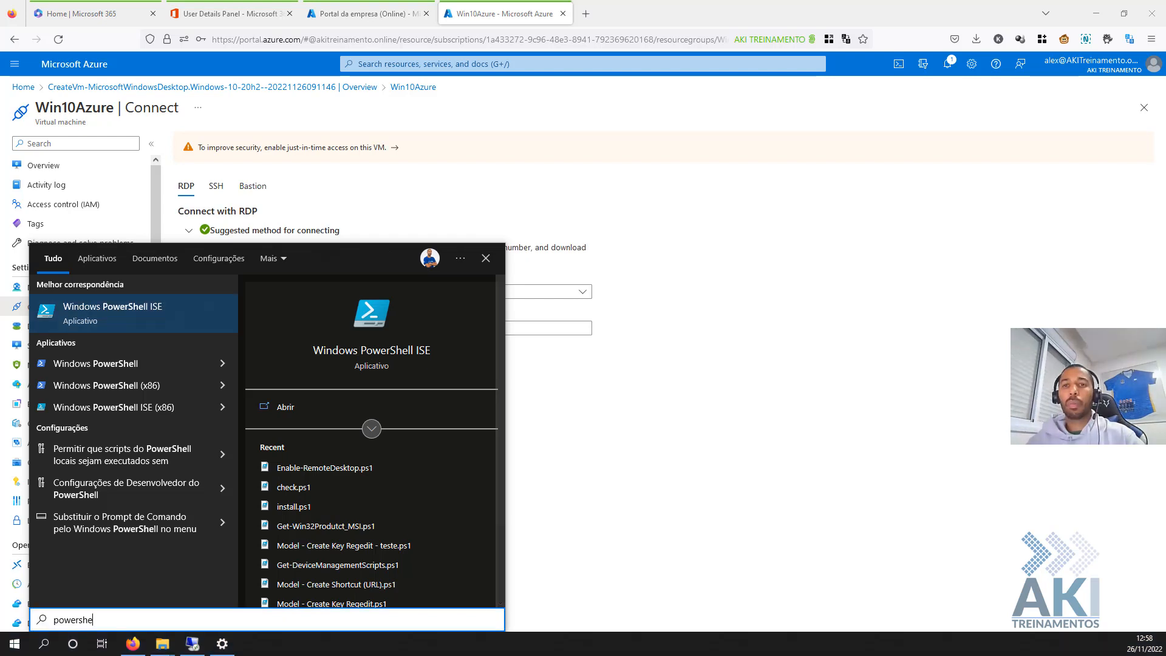
pyautogui.moveTo(323, 322); pyautogui.dragTo(751, 147)
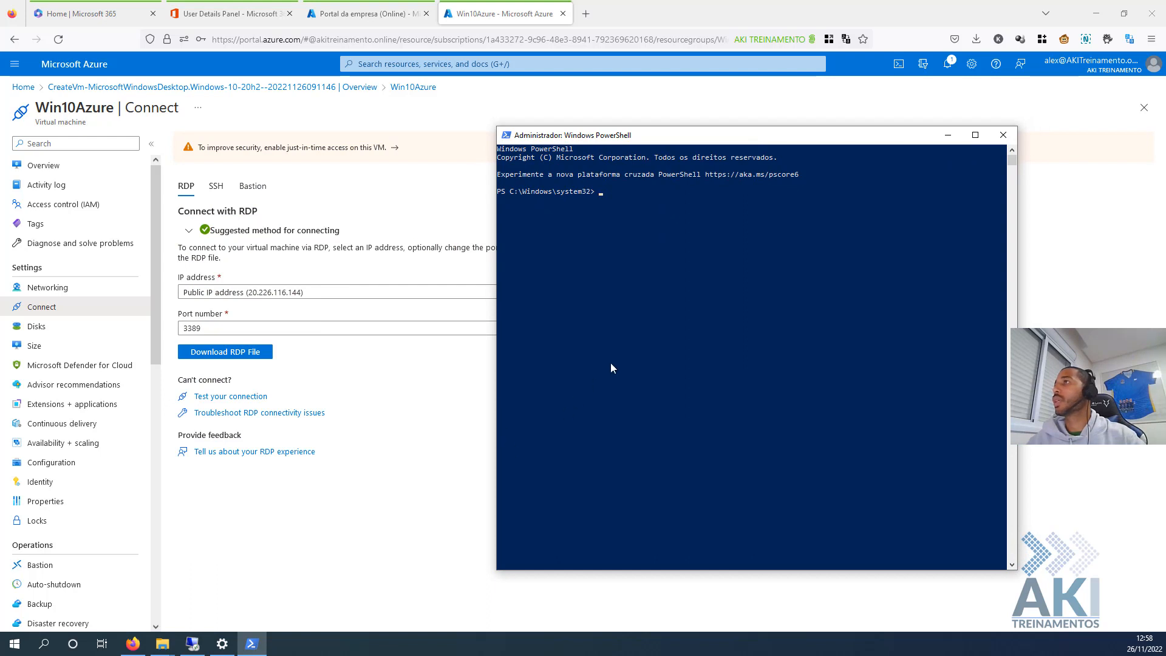
pyautogui.rightClick(632, 338)
pyautogui.press('Return')
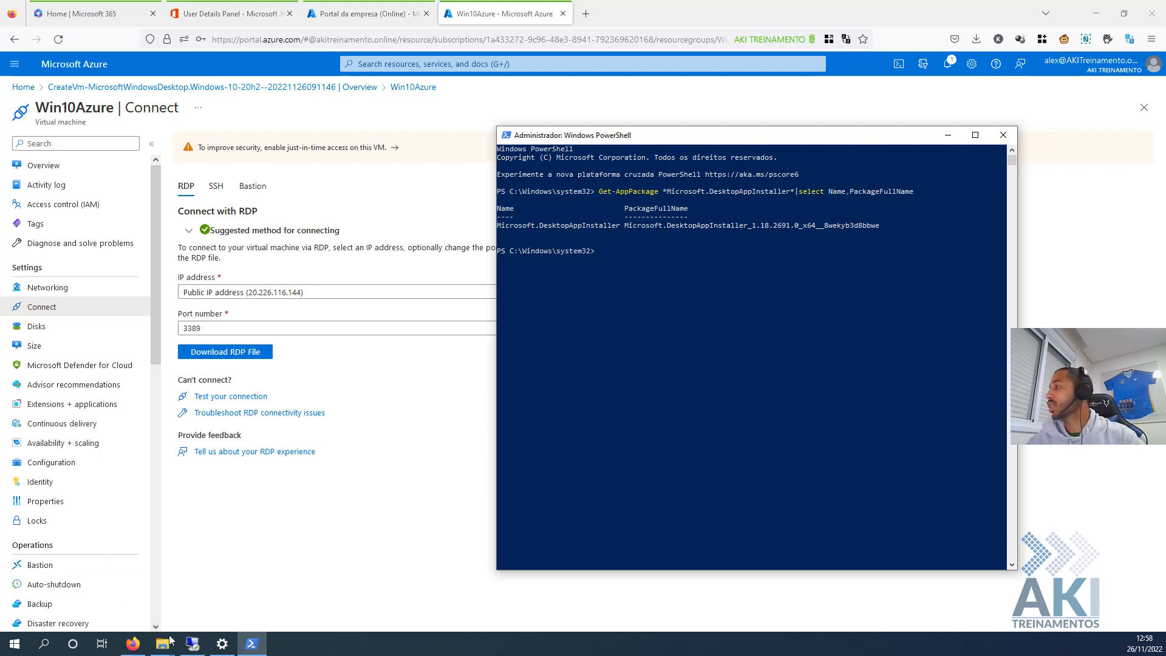
# - Search 'store' and launch the Microsoft Store
pyautogui.click(14, 645)
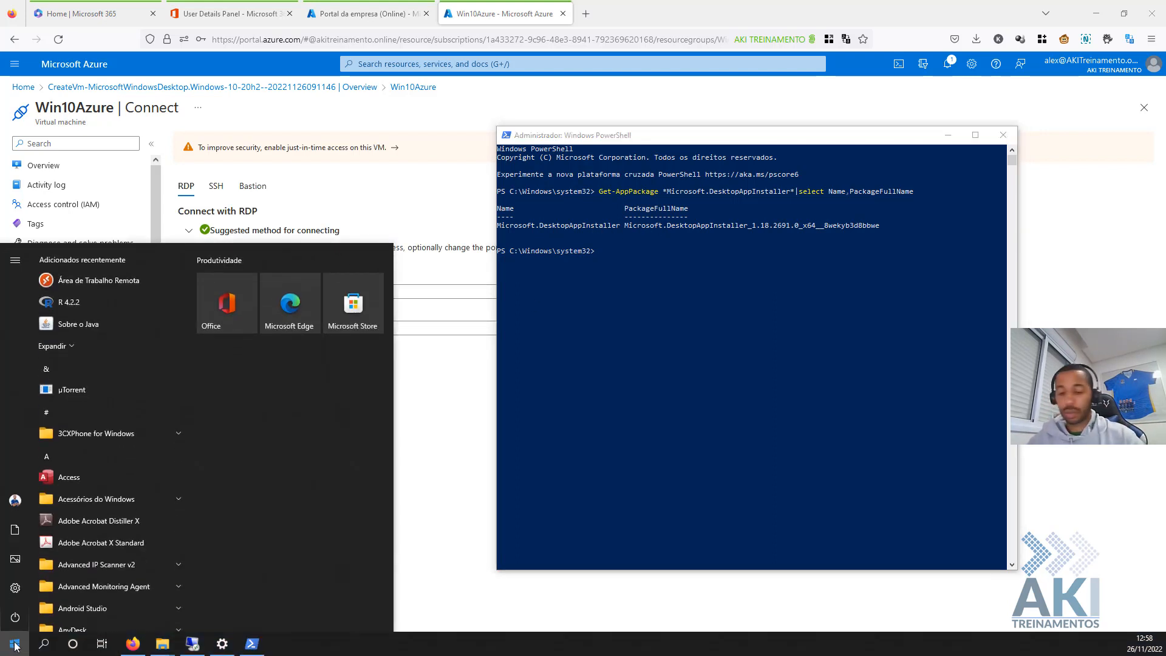
pyautogui.write('store')
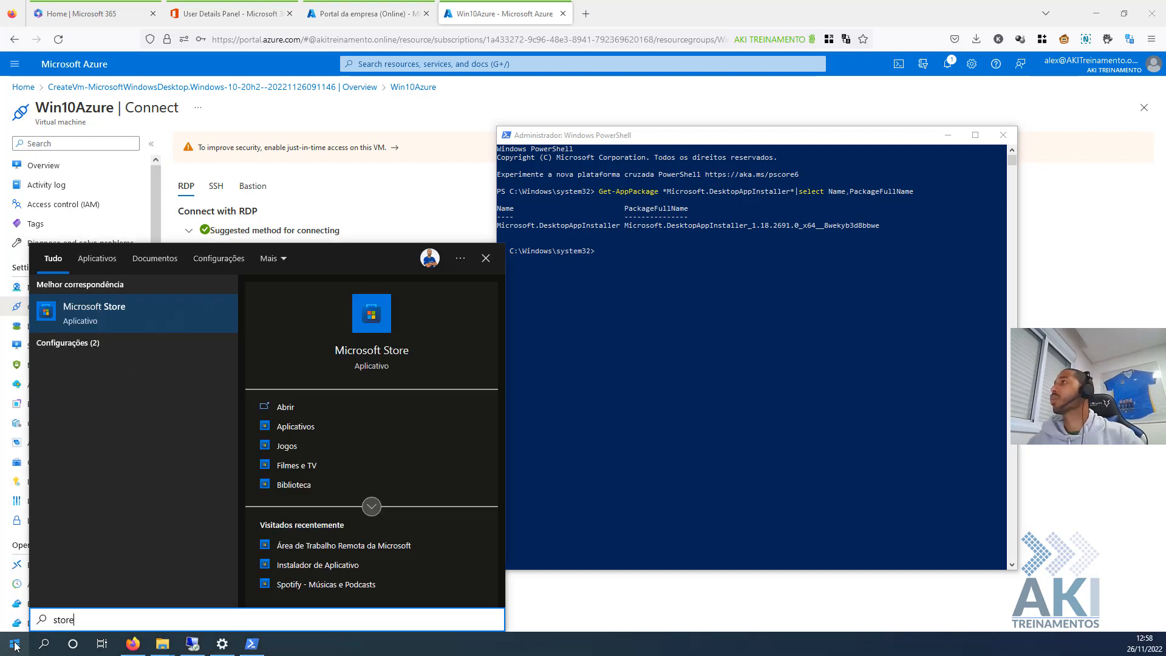
pyautogui.click(14, 645)
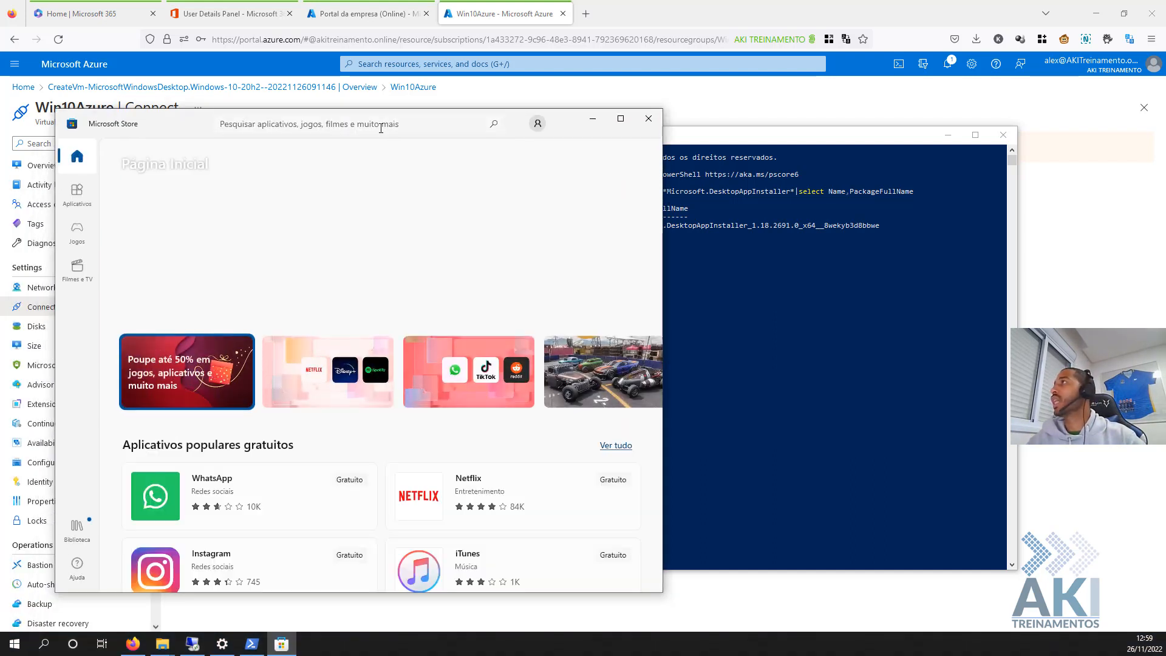
# - Search the Store for 'app installer', see Instalador de Aplicativo marked Instalado, and close the Store
pyautogui.click(381, 125)
pyautogui.write('app')
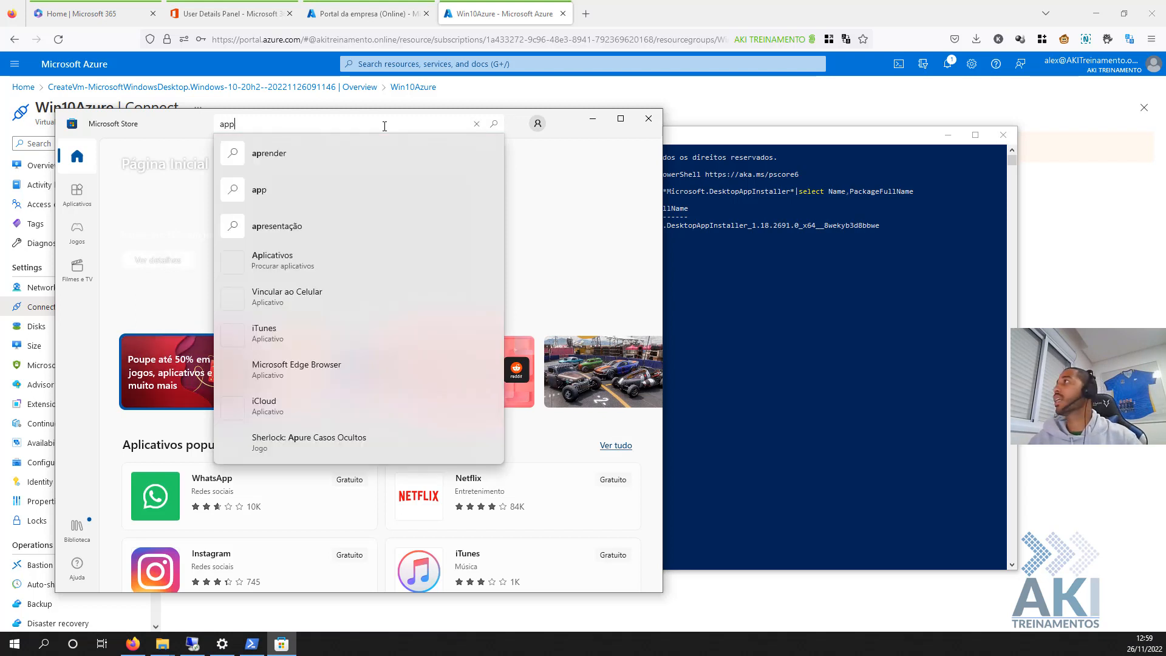
pyautogui.write(' installe')
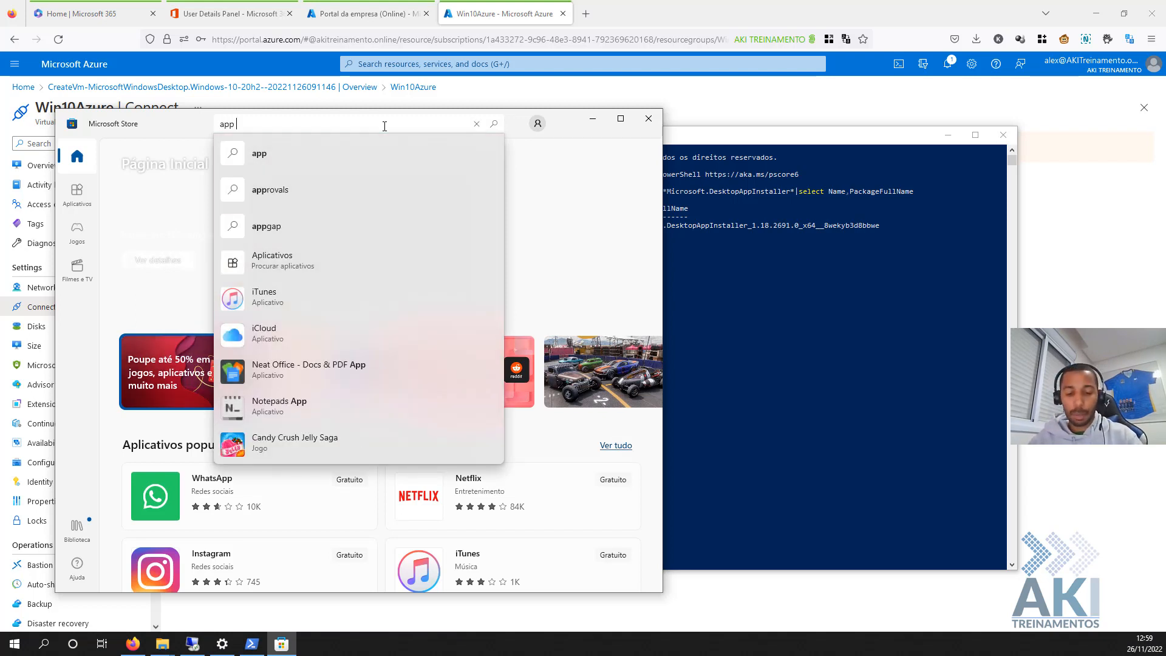
pyautogui.write('r')
pyautogui.press('Return')
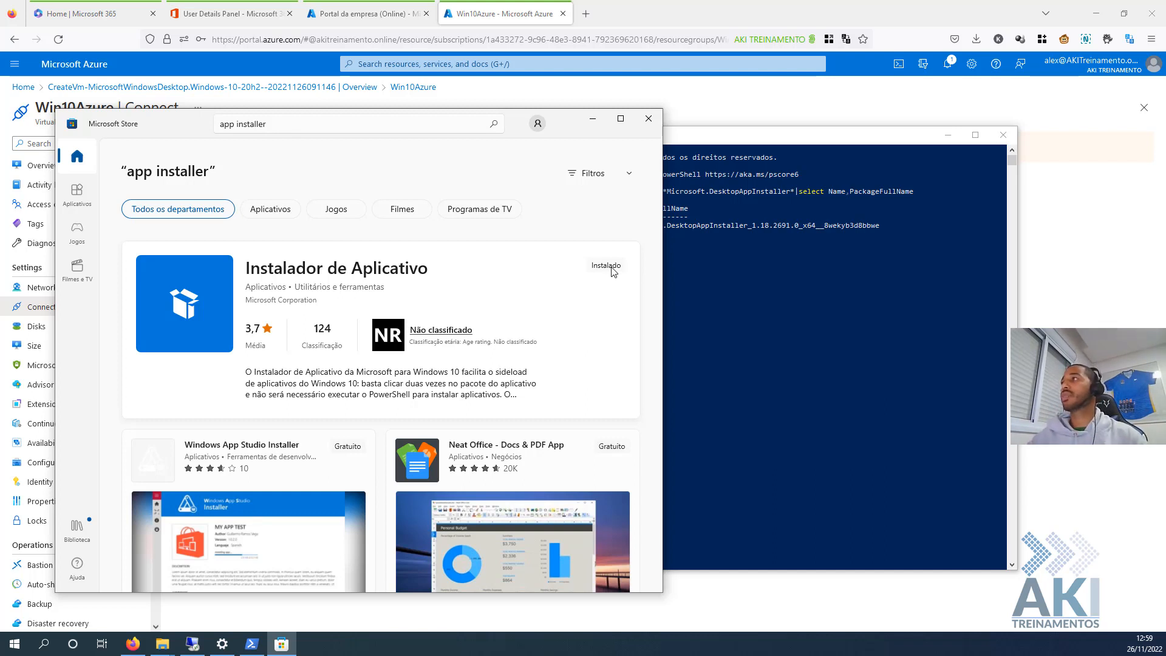
pyautogui.click(649, 118)
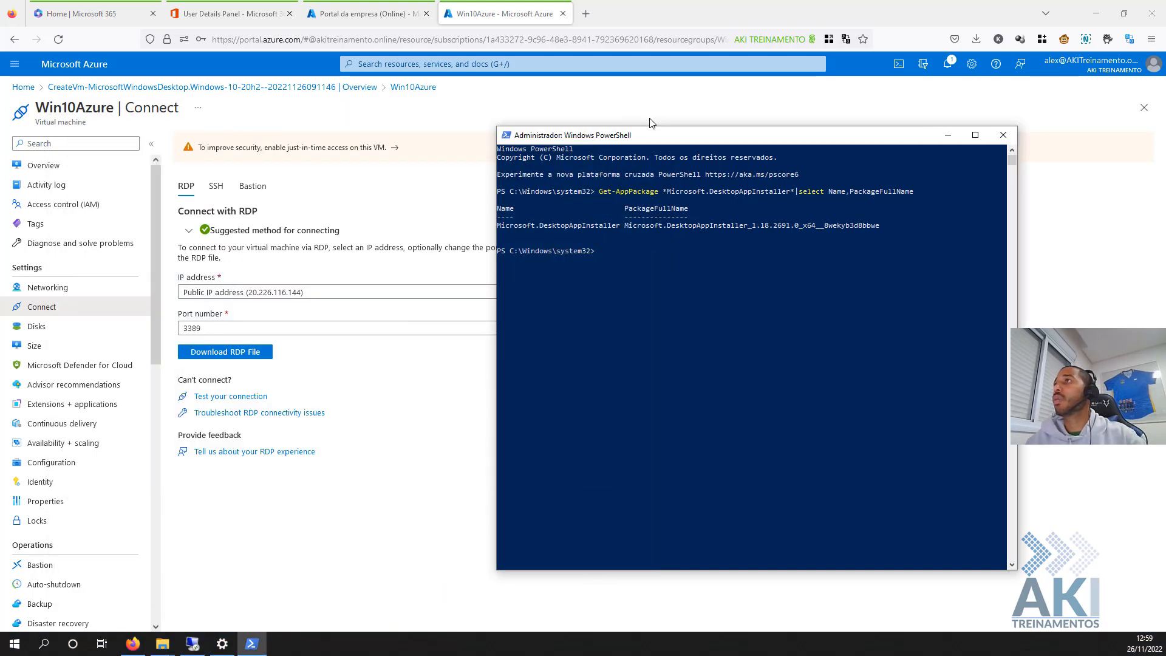
# - Copy the Get-AppPackage command and return to the Win10Azure remote session
pyautogui.moveTo(600, 193); pyautogui.dragTo(888, 196)
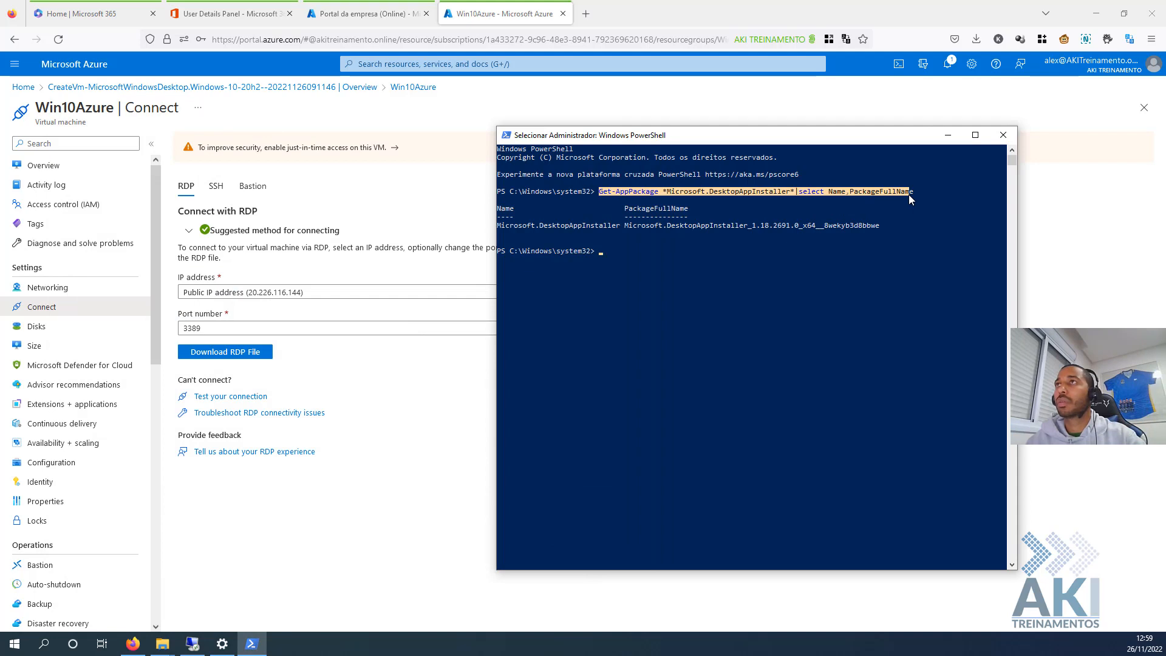
pyautogui.hotkey('ctrl', 'c')
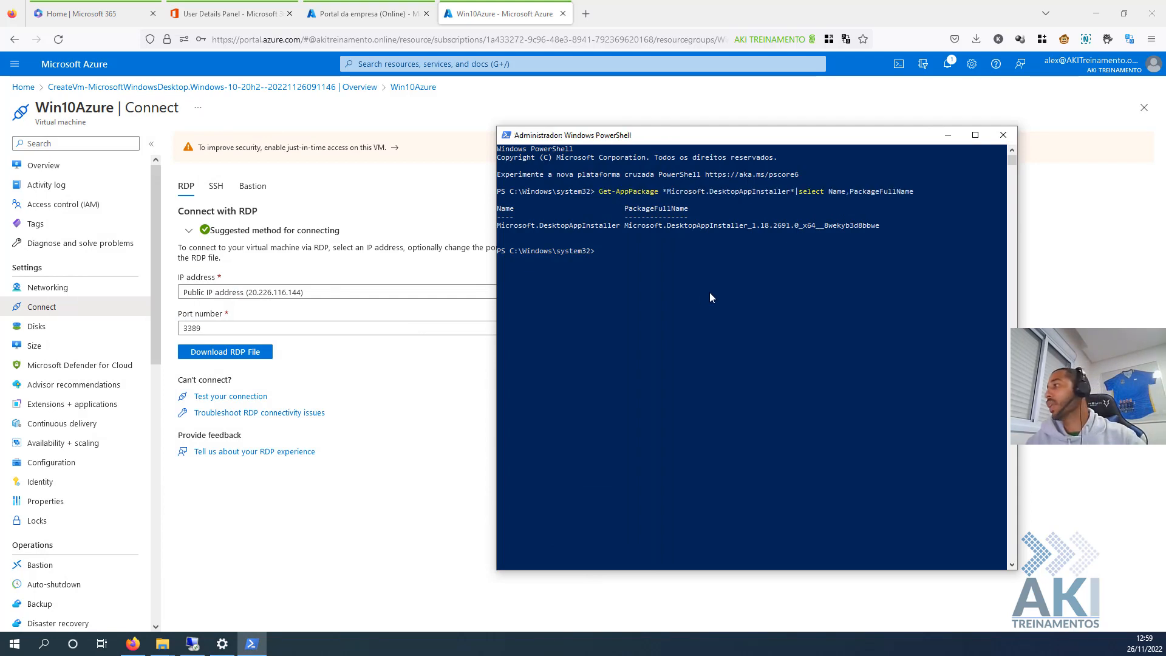
pyautogui.click(192, 643)
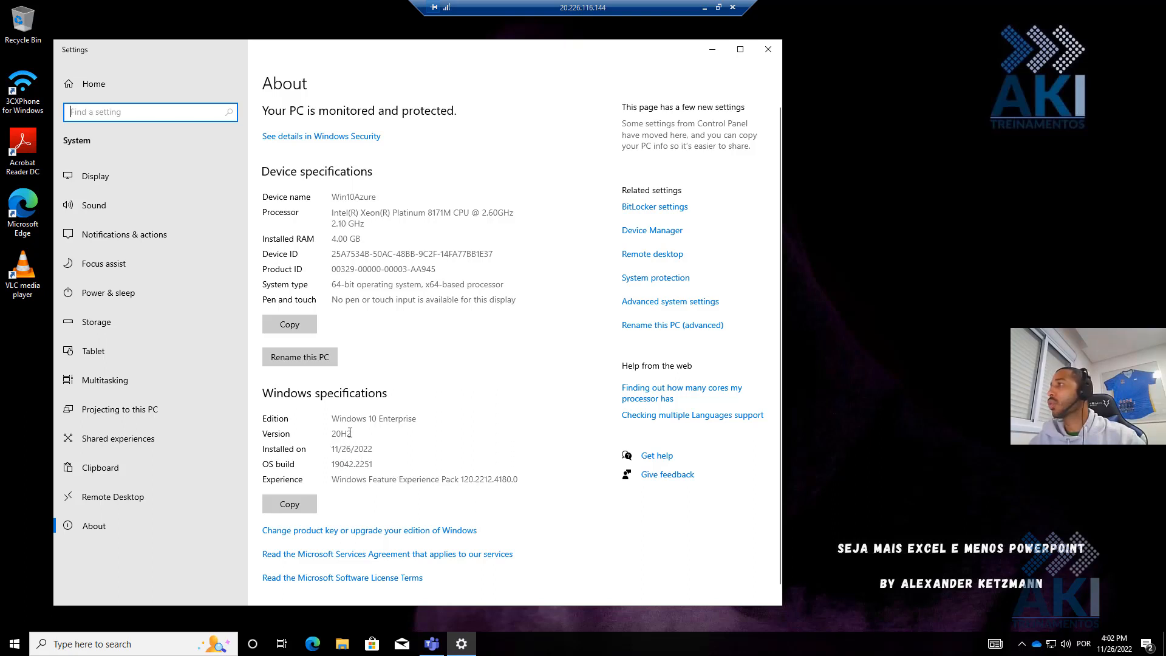
# - Note the Windows version on the About page and close Settings
pyautogui.moveTo(350, 432); pyautogui.dragTo(310, 425)
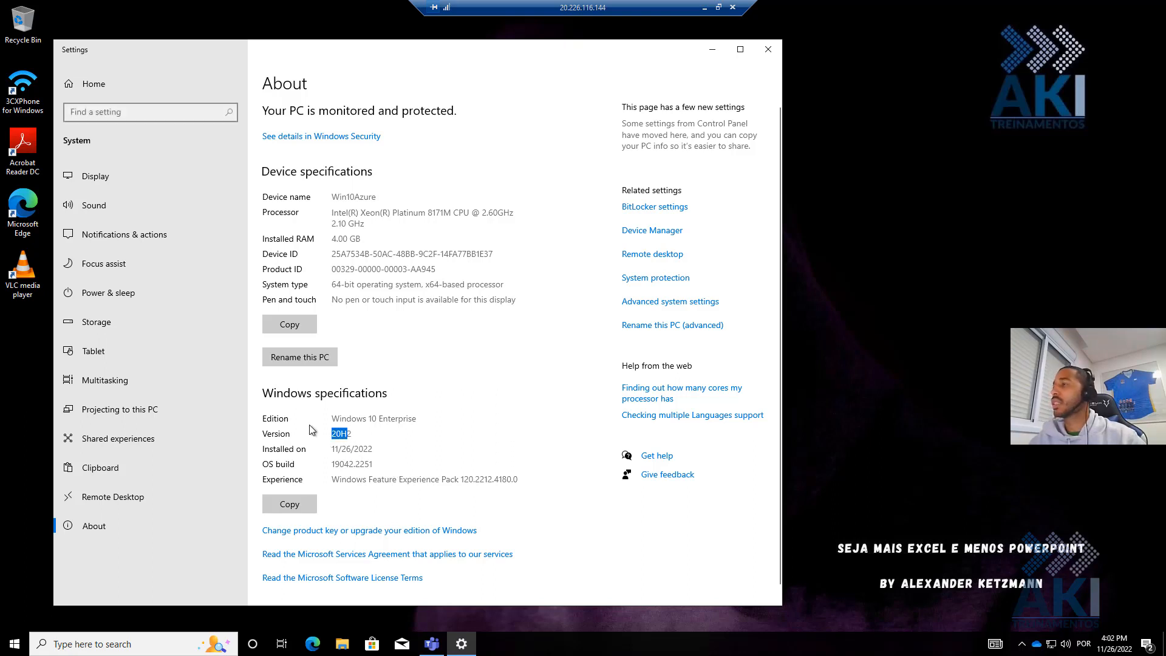
pyautogui.click(768, 49)
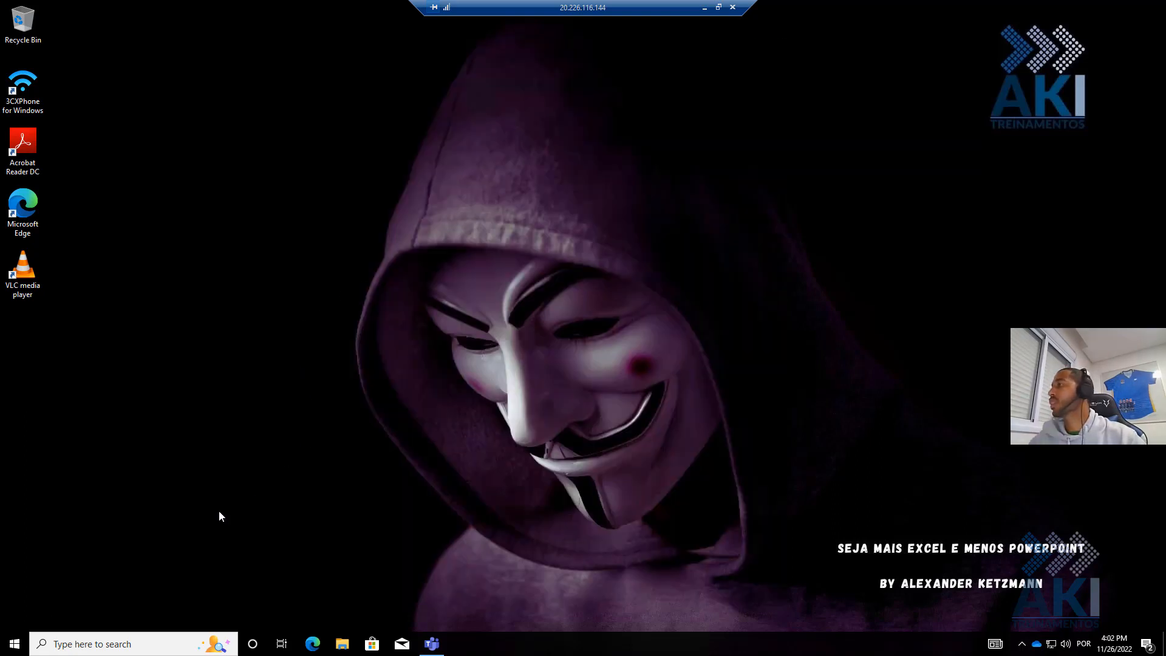
pyautogui.click(14, 644)
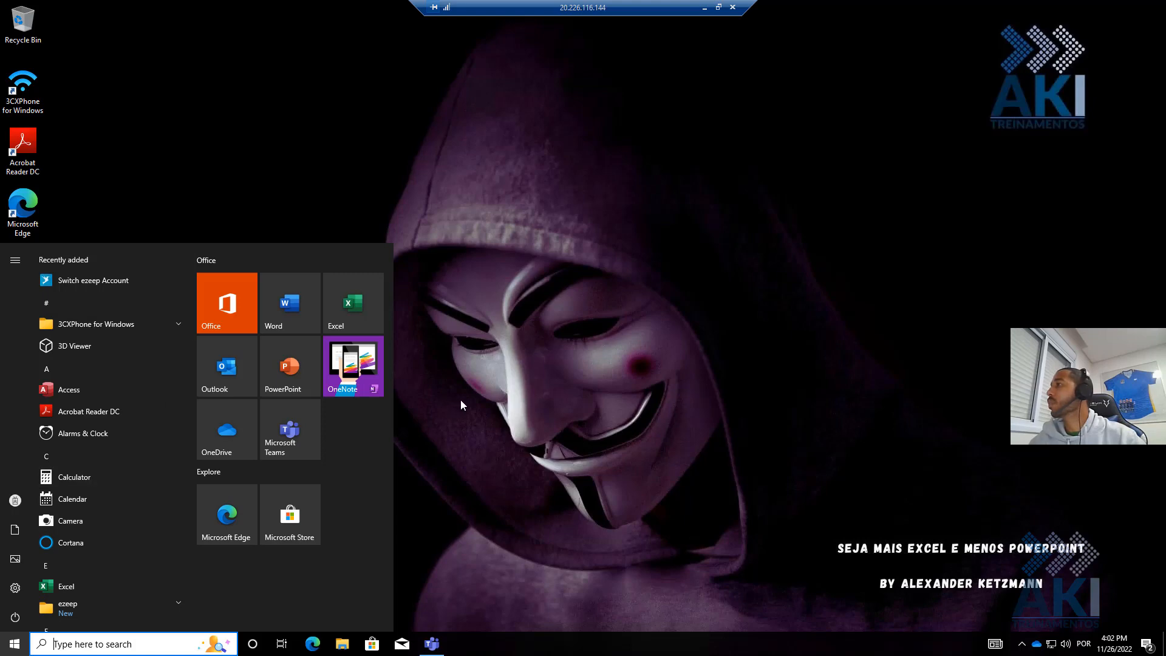
pyautogui.click(475, 401)
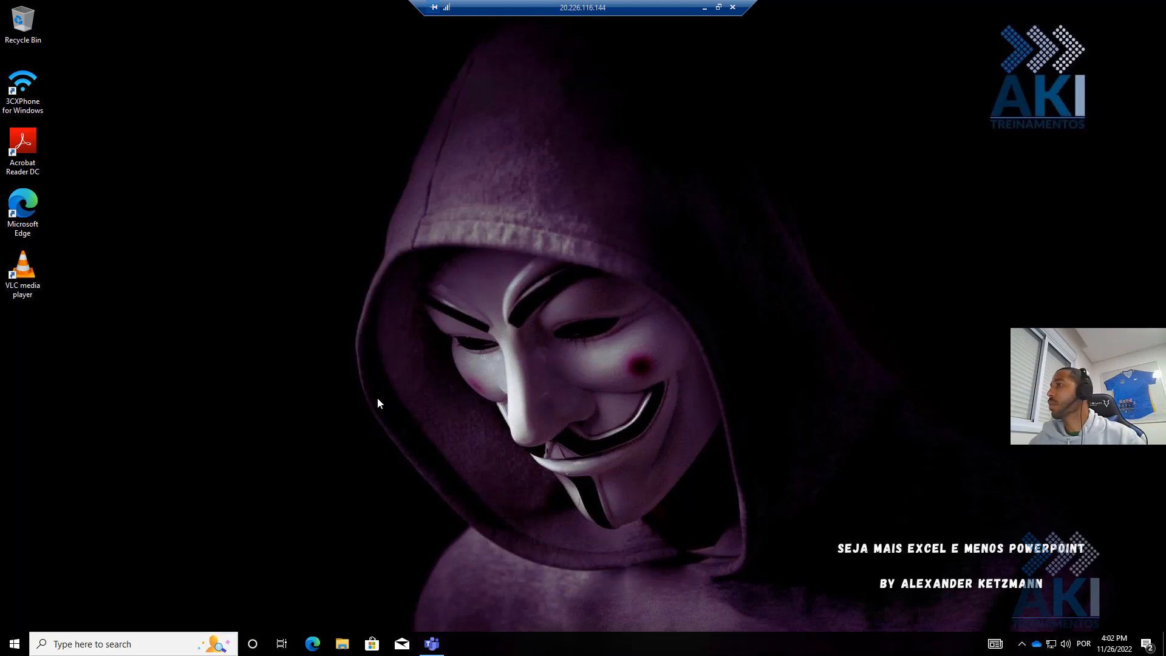
# - In an elevated PowerShell, query DesktopAppInstaller, which reports the older version 1.0.30251.0
pyautogui.click(14, 644)
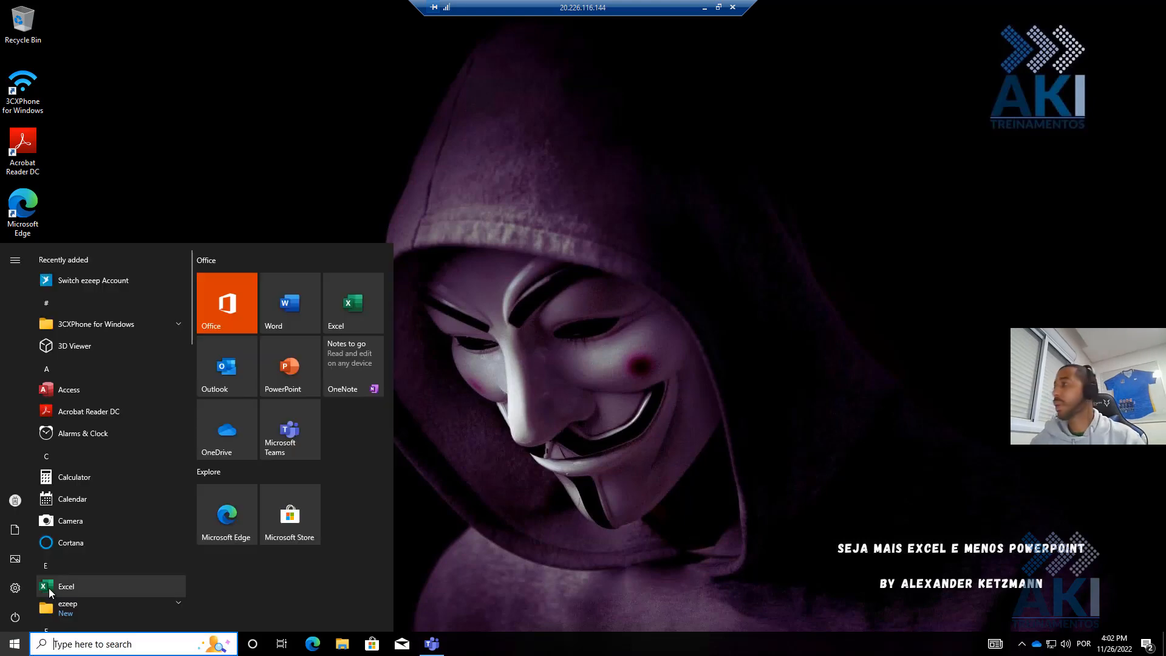
pyautogui.write('powe')
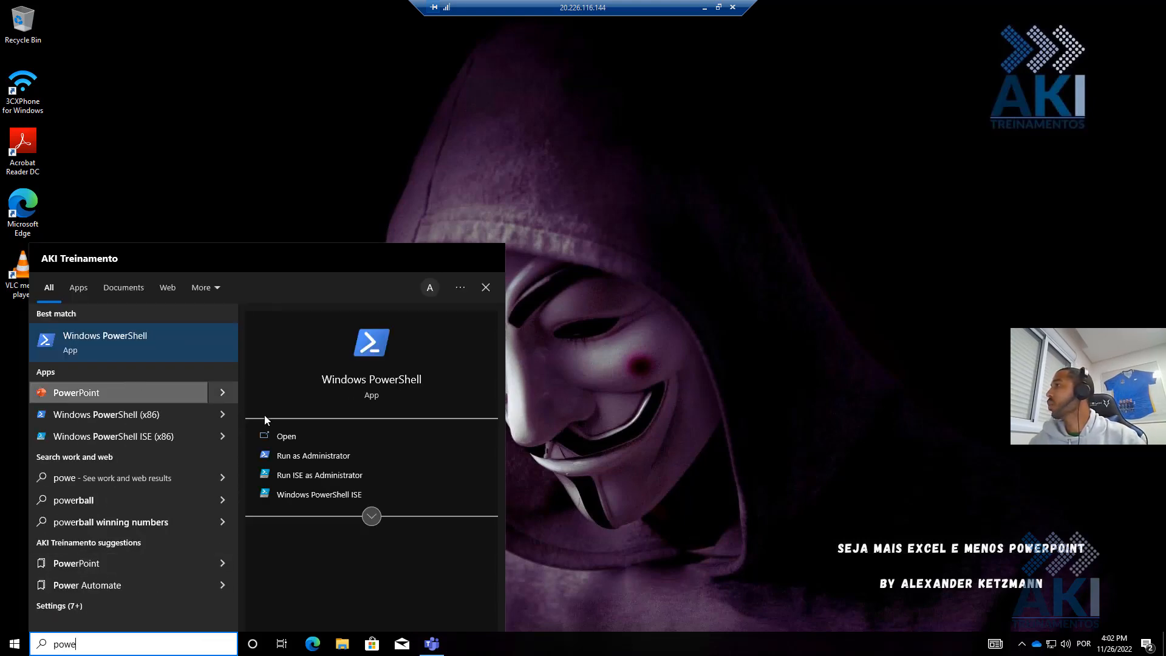
pyautogui.click(295, 457)
pyautogui.click(480, 406)
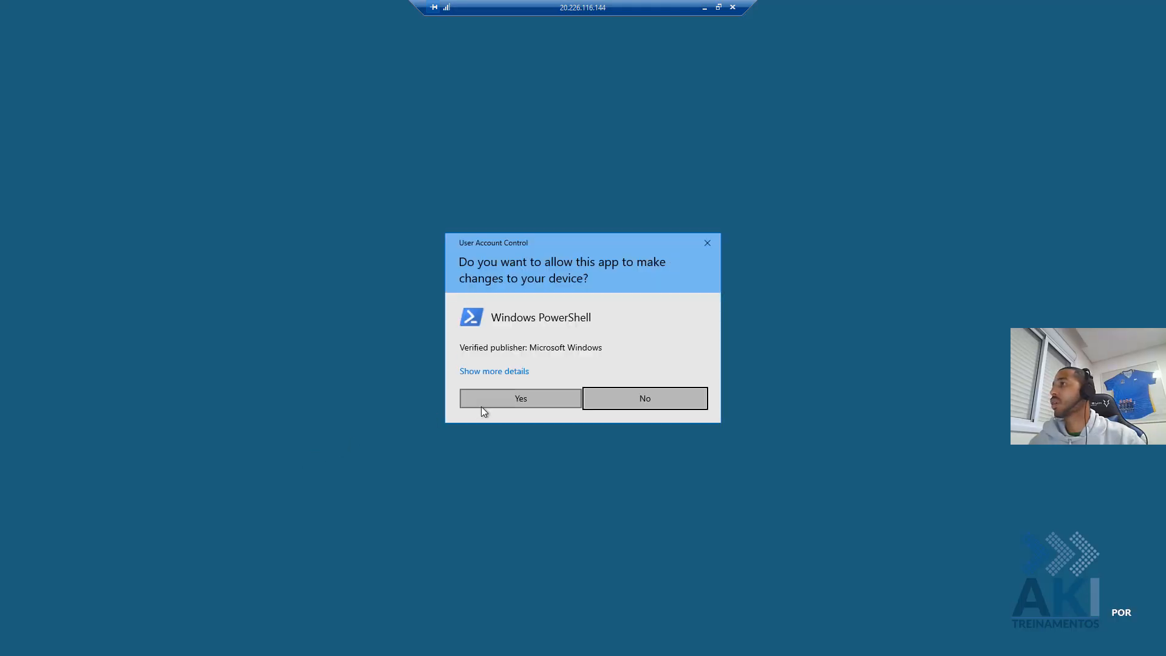
pyautogui.hotkey('ctrl', 'v')
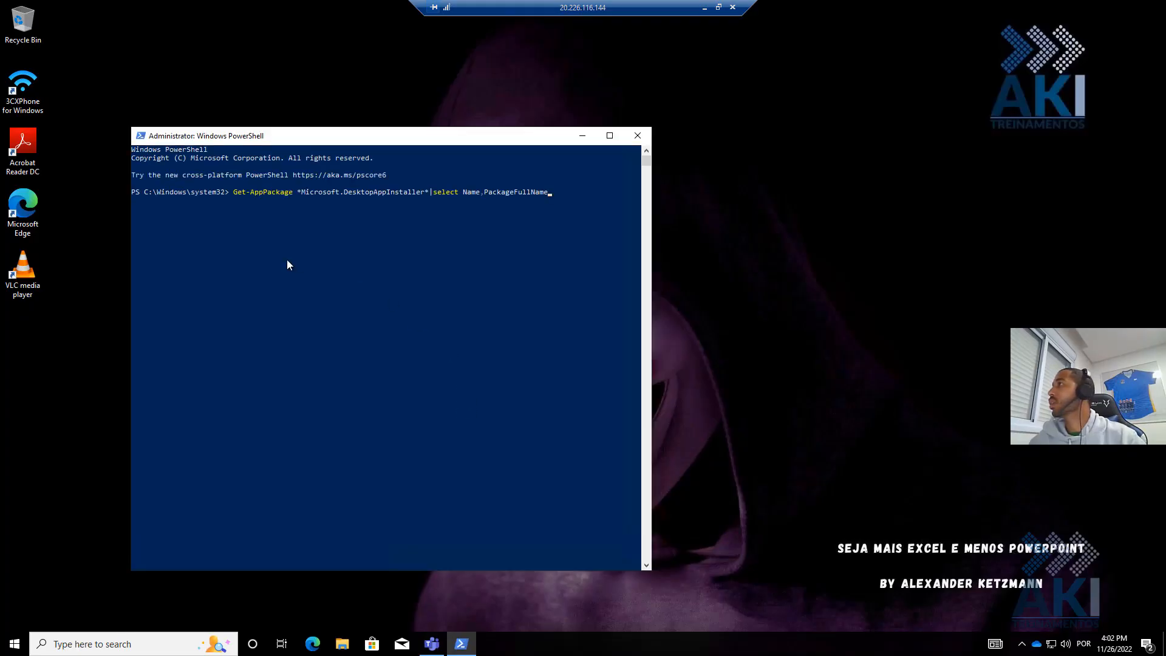
pyautogui.press('Return')
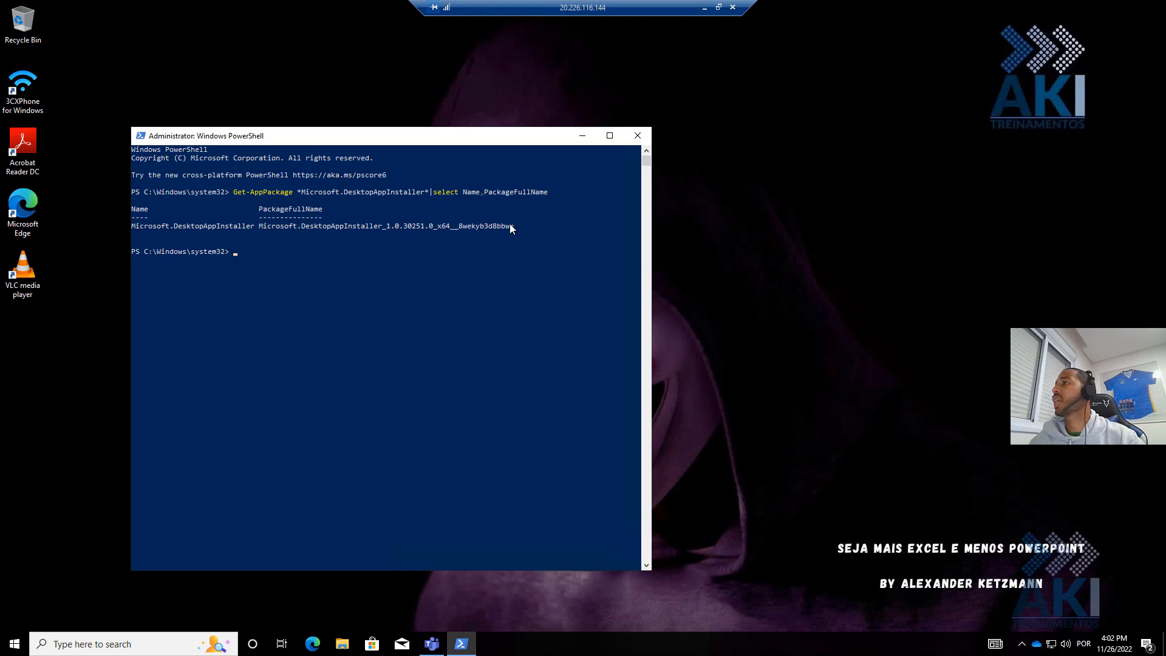
pyautogui.press('super')
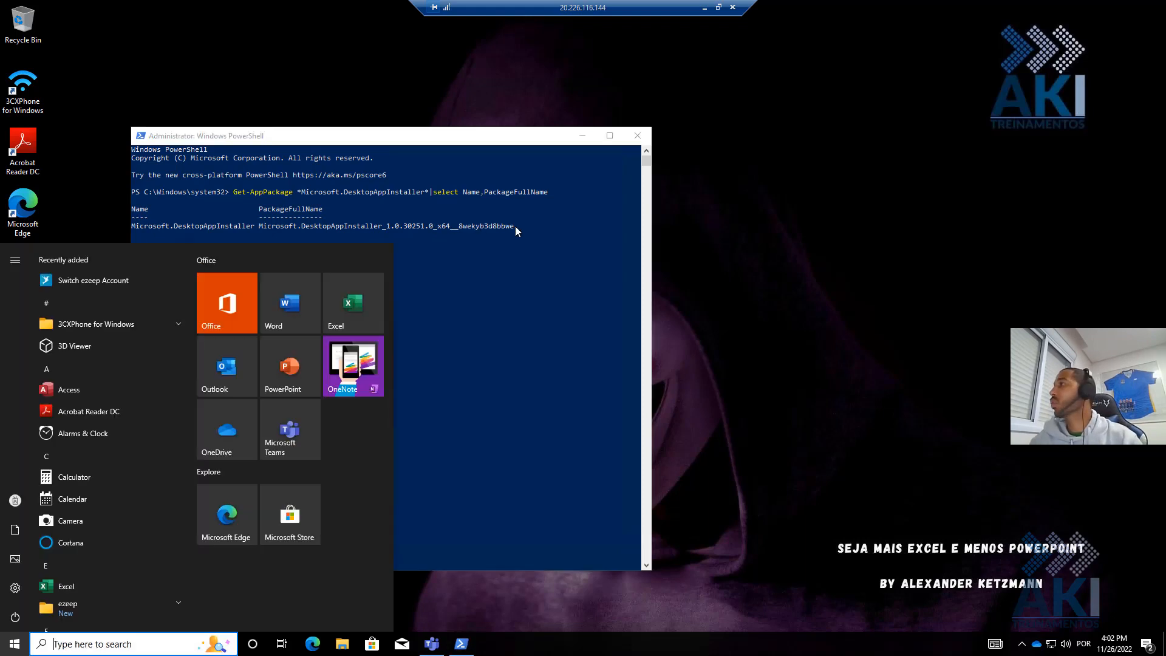
pyautogui.write('store')
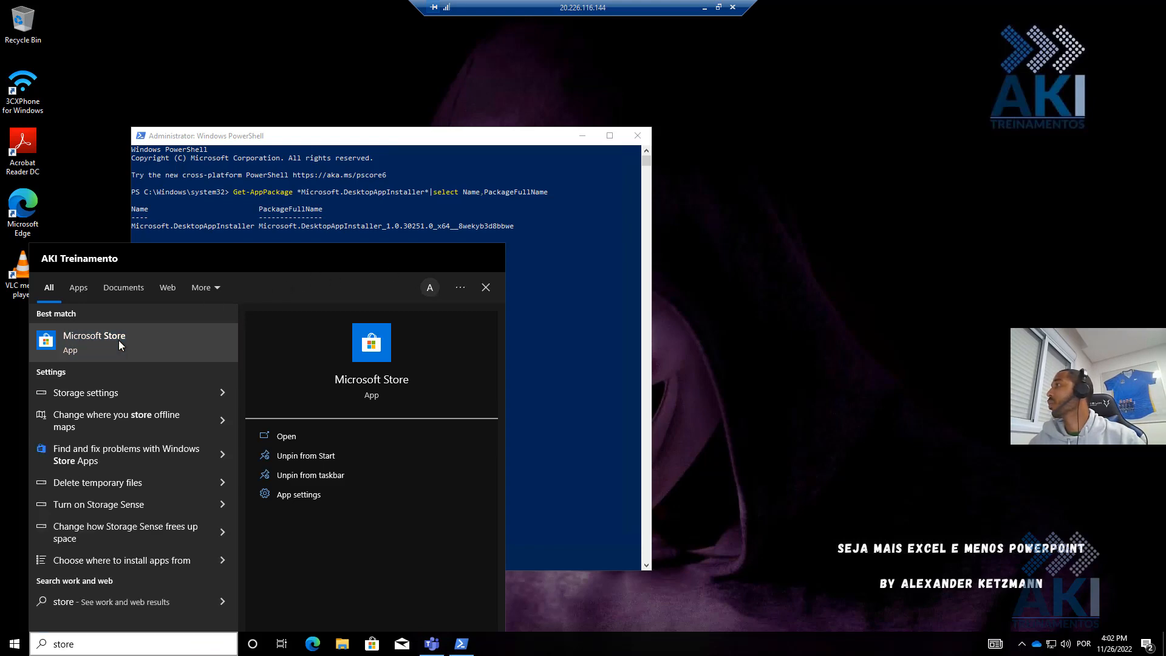
# - Search the Store for 'app install' and open the App Installer product page
pyautogui.click(118, 340)
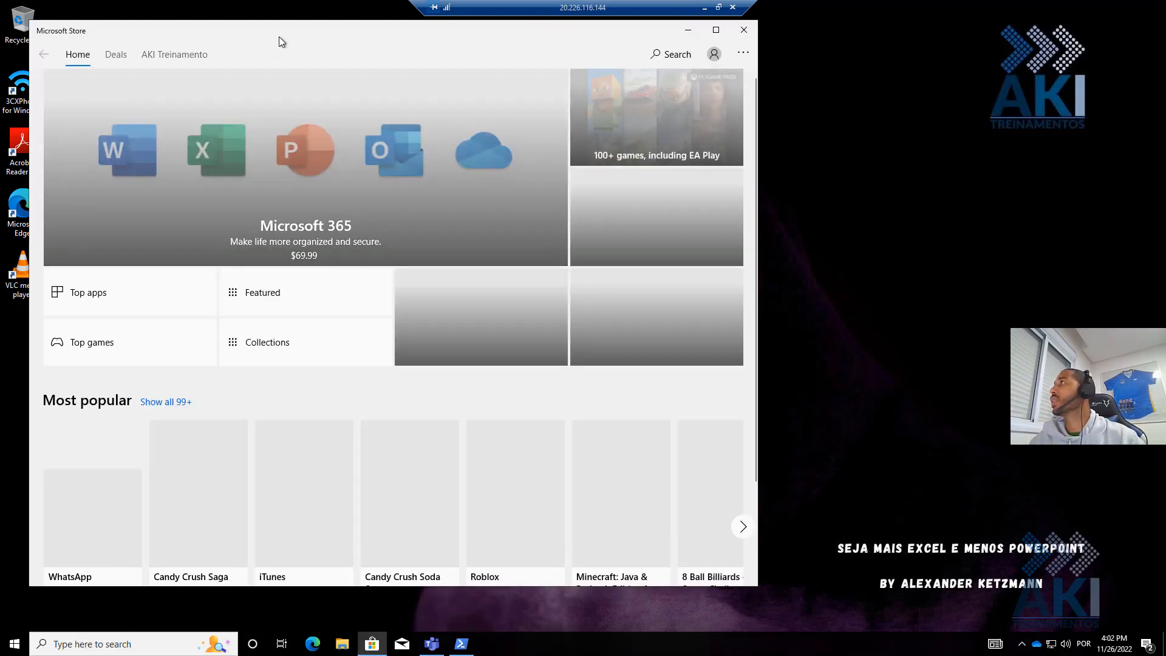
pyautogui.moveTo(279, 36); pyautogui.dragTo(619, 60)
pyautogui.click(1016, 78)
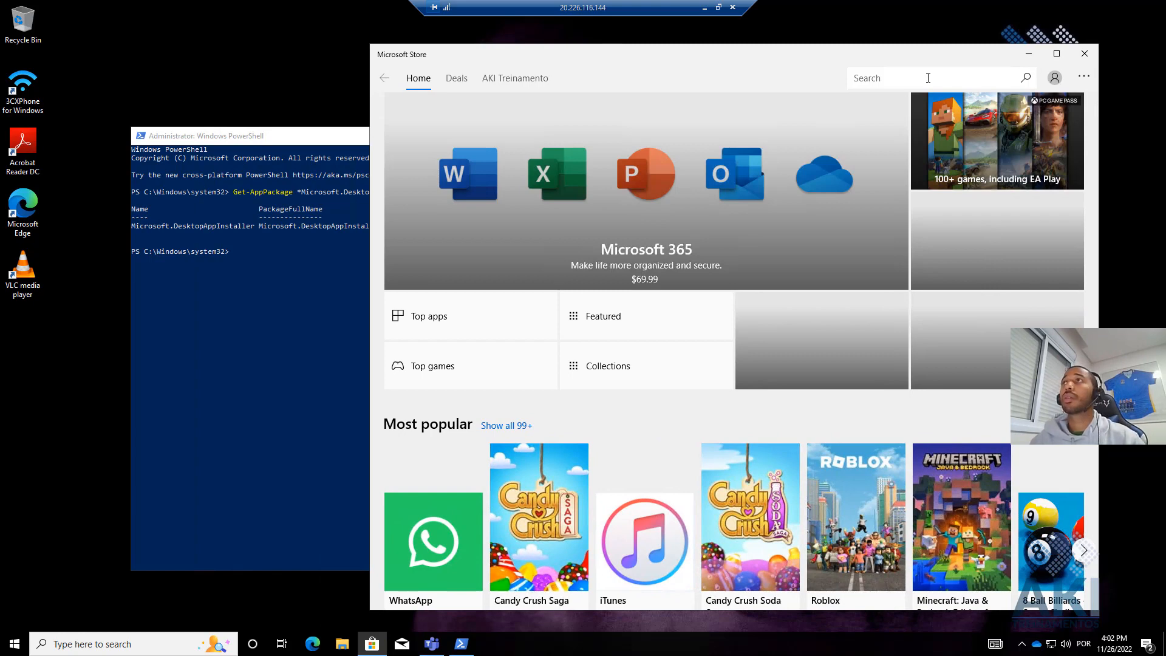
pyautogui.write('app installer')
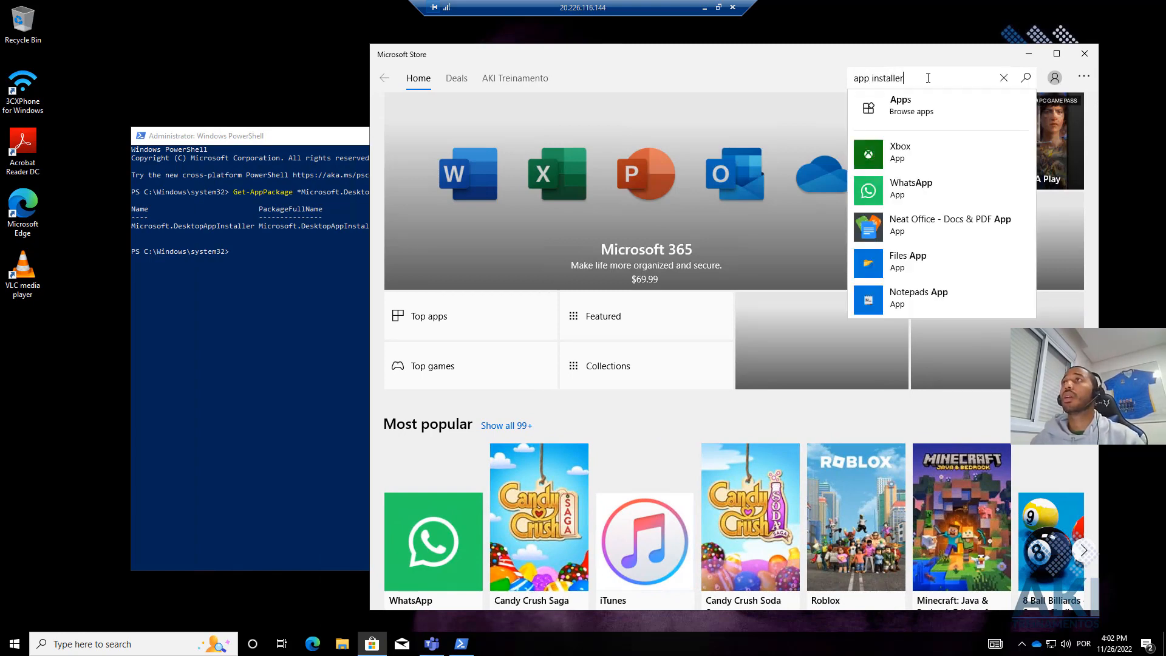
pyautogui.press('Return')
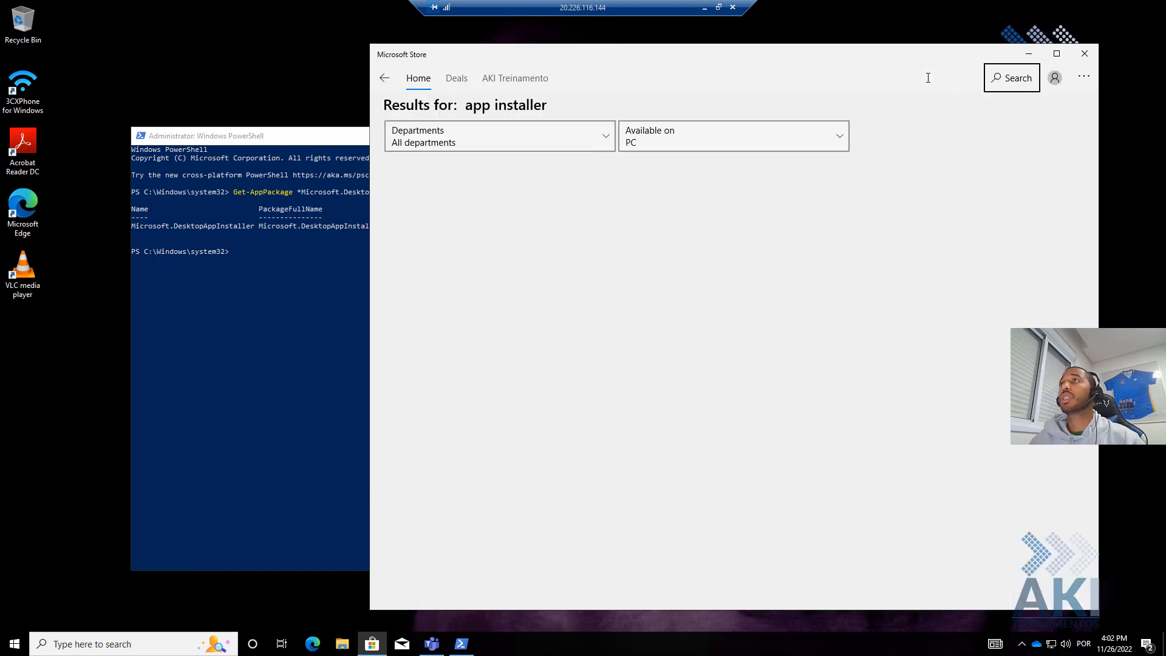
pyautogui.click(437, 272)
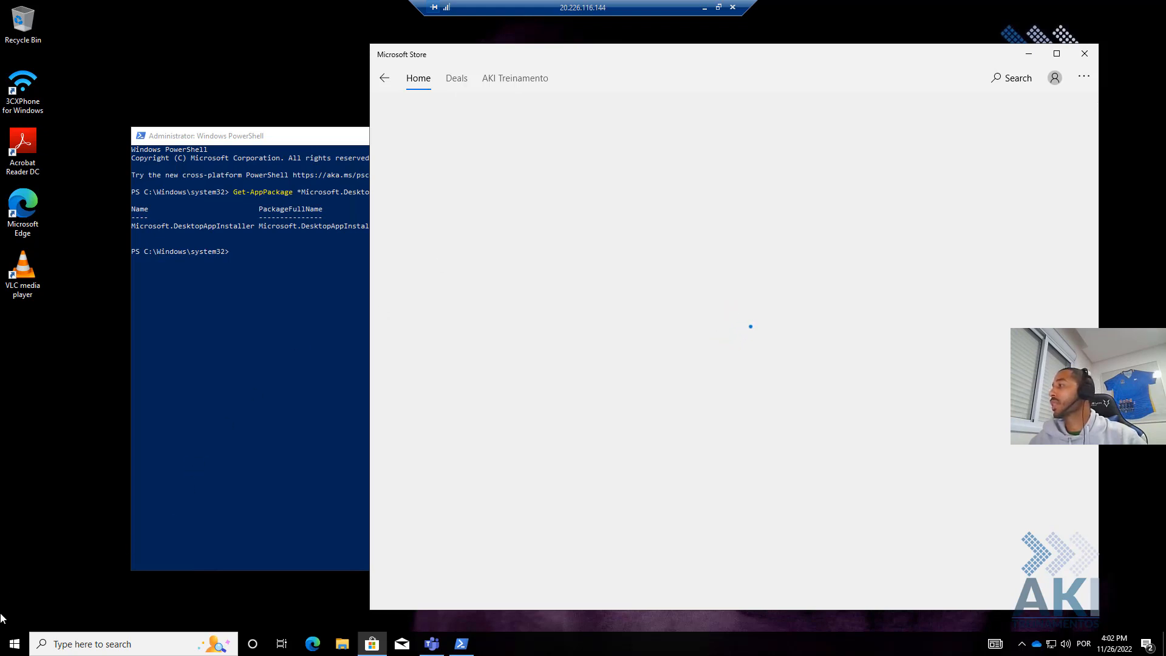
pyautogui.click(16, 643)
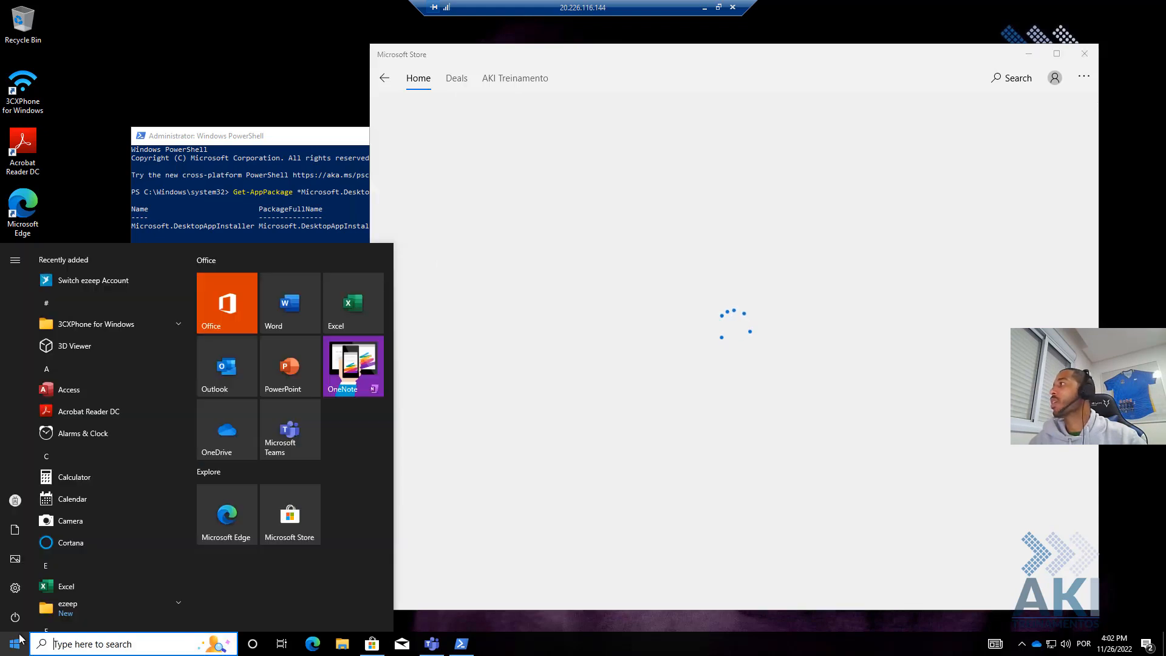
pyautogui.moveTo(27, 574)
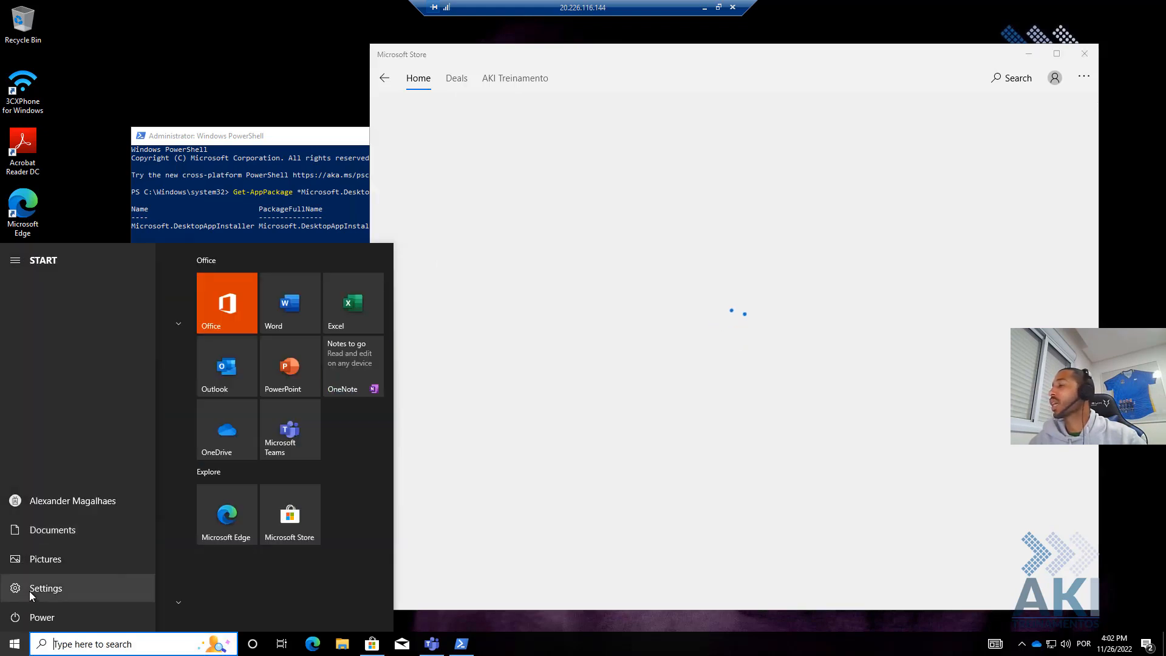
# - Find App Installer in Settings' Apps & features list, then close Settings
pyautogui.click(30, 591)
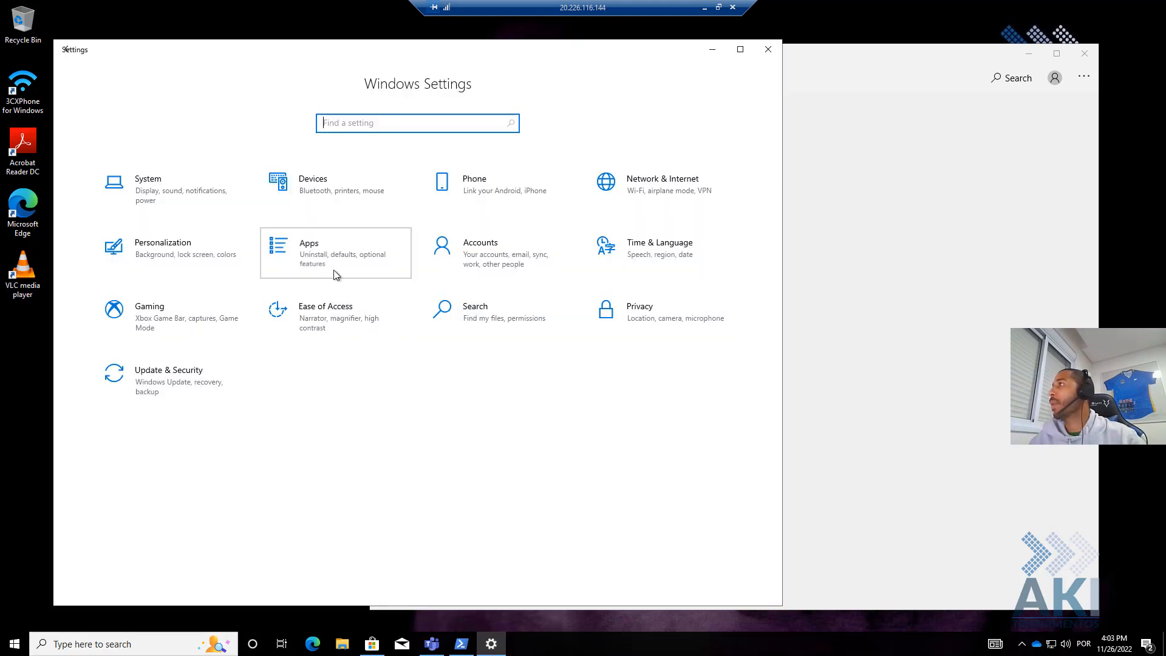
pyautogui.click(334, 272)
pyautogui.scroll(-5, 374, 363)
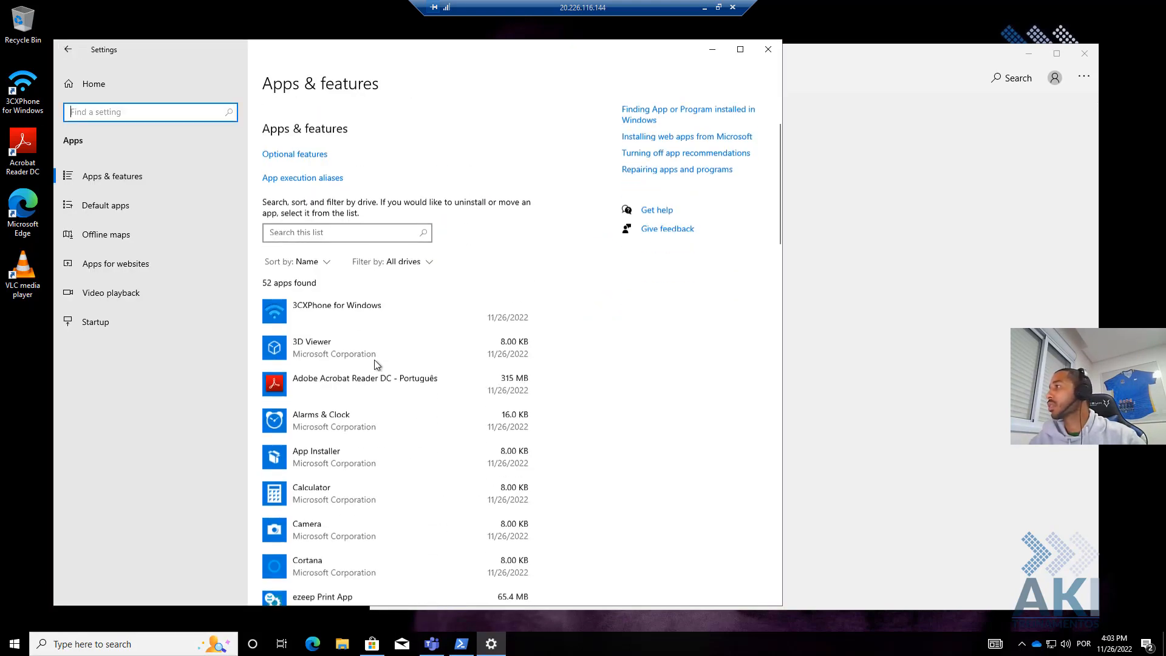
pyautogui.scroll(-2, 306, 415)
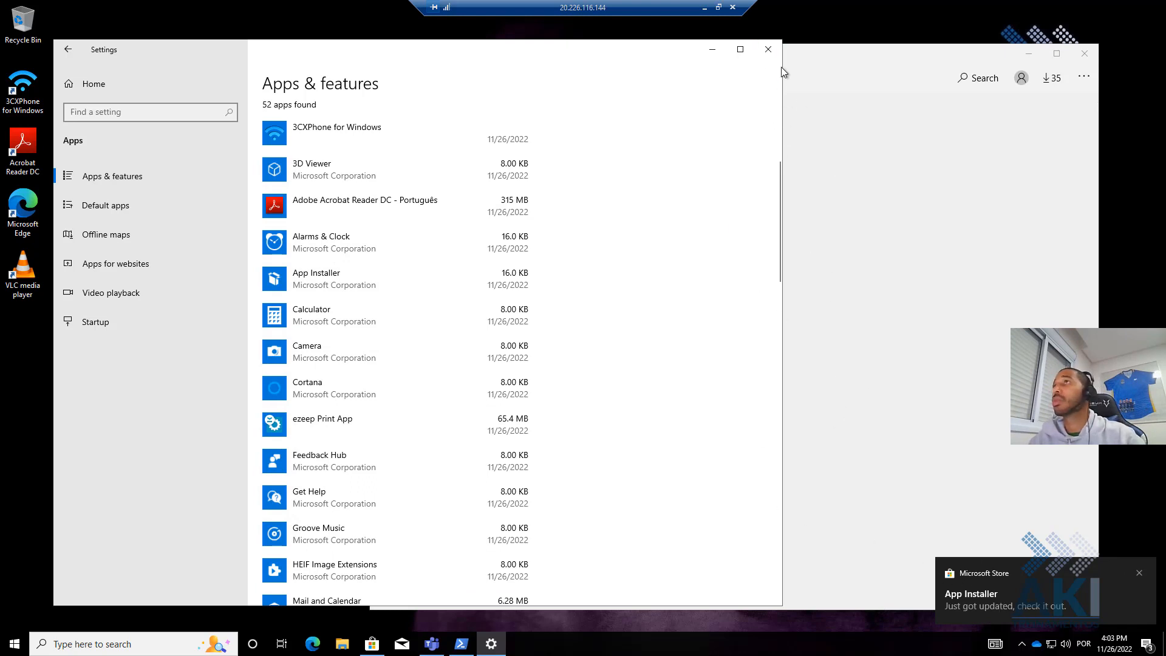
pyautogui.click(768, 49)
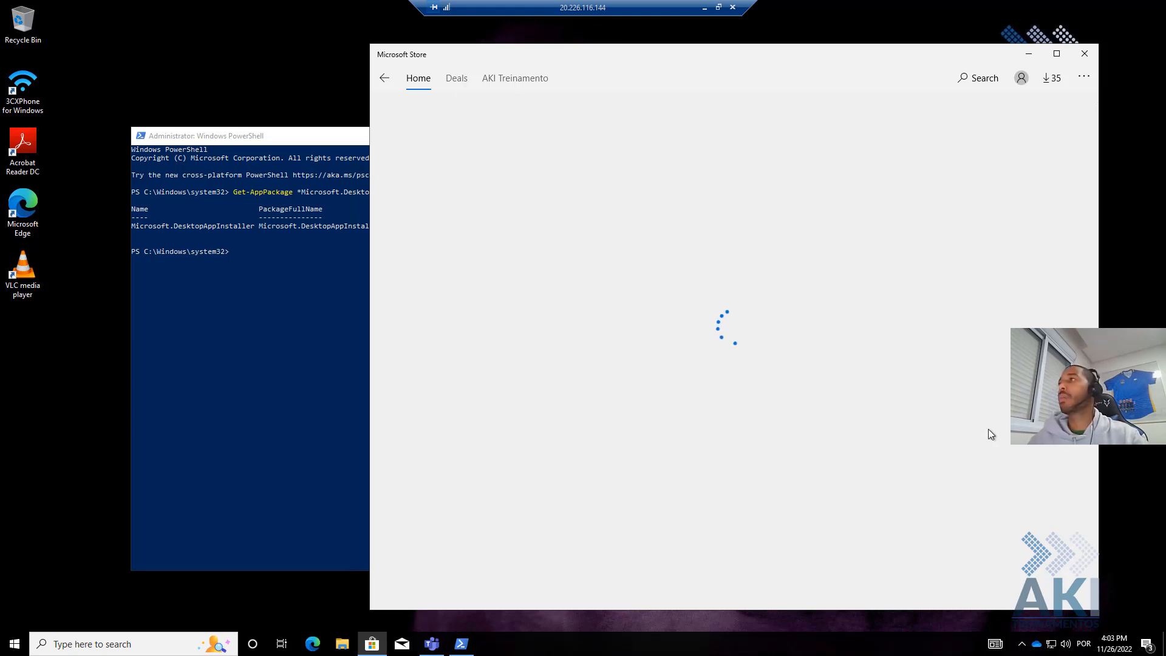
# - Run the WinGet download and Add-AppxPackage commands (fail, C:\PS missing), then close the remote windows
pyautogui.click(243, 343)
pyautogui.rightClick(257, 325)
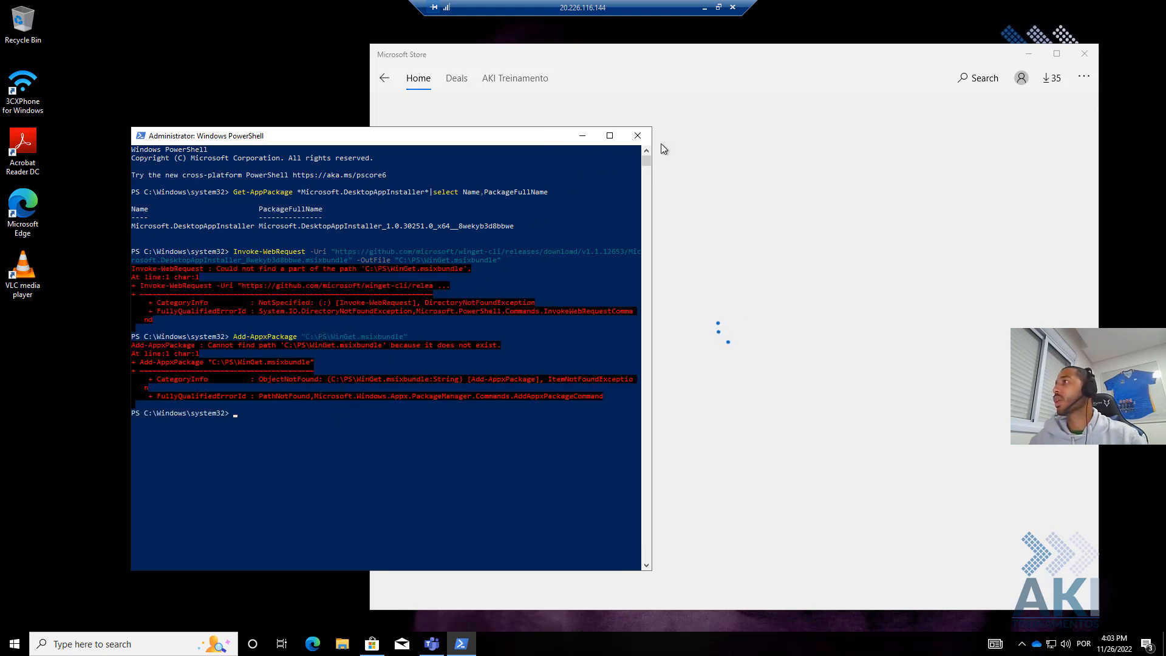
pyautogui.click(636, 132)
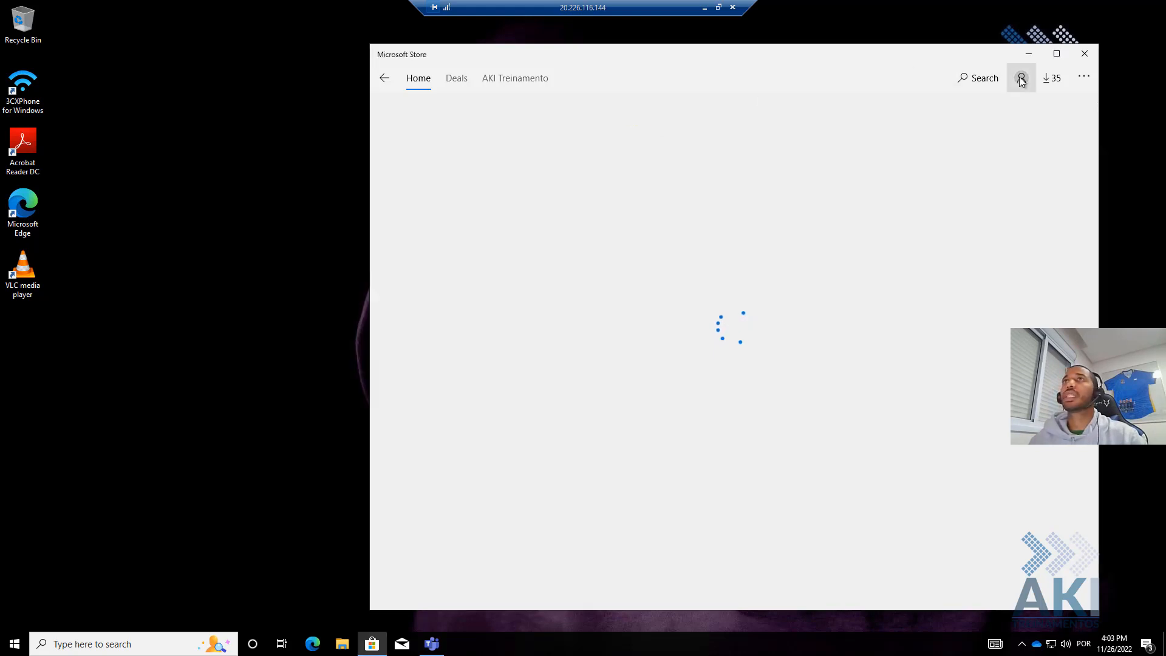
pyautogui.click(1076, 59)
pyautogui.click(704, 7)
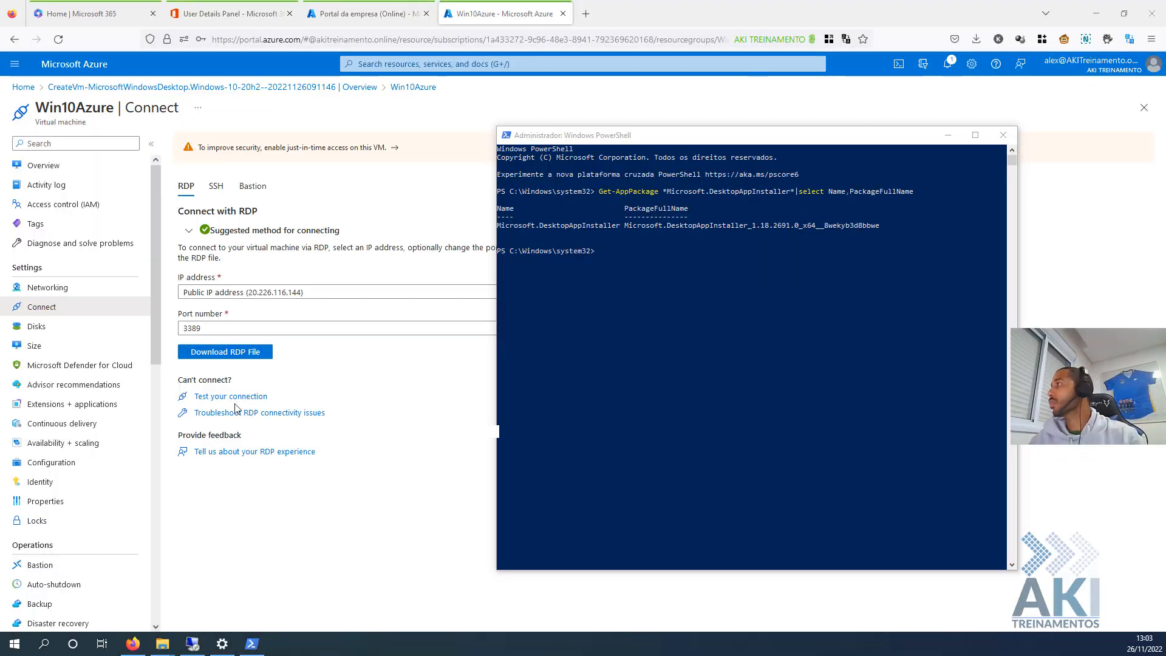
# - Paste the aka.ms/getwinget link into a new tab and leave another blank tab ready
pyautogui.click(586, 13)
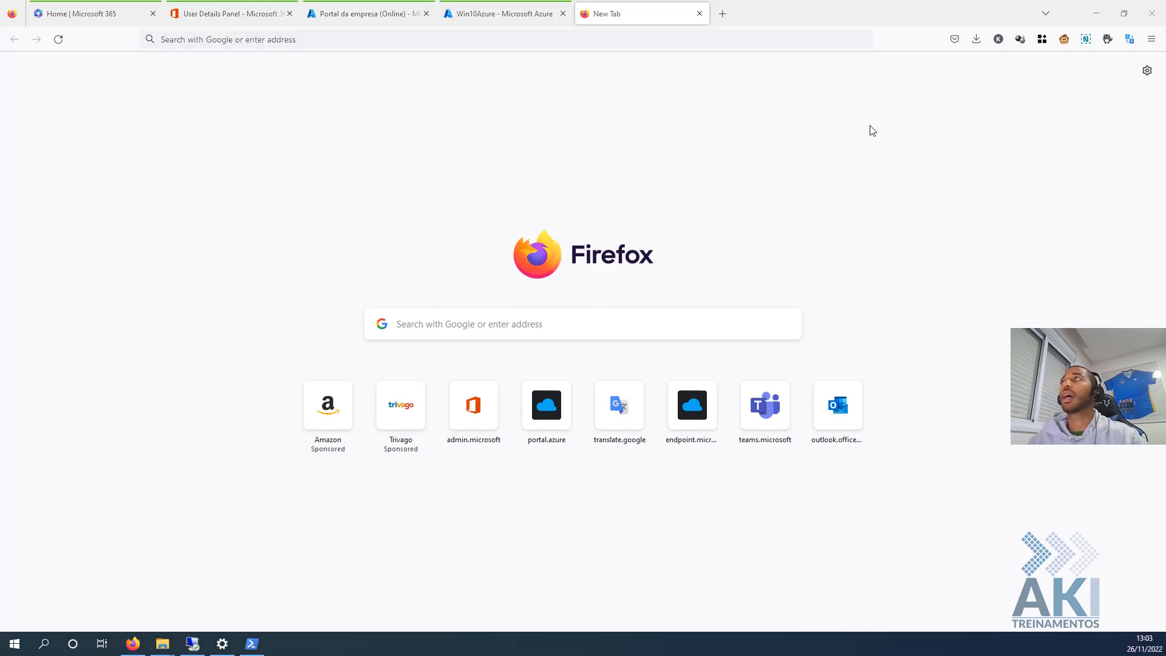
pyautogui.click(642, 39)
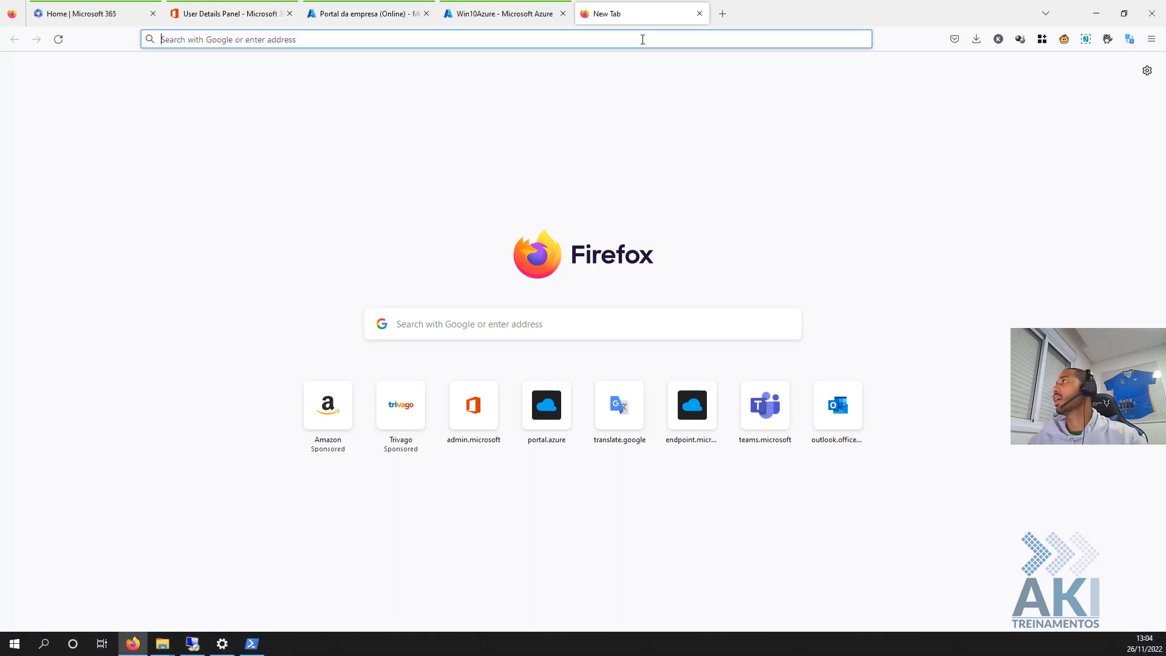
pyautogui.write('https://aka.ms/getwinget')
pyautogui.click(722, 22)
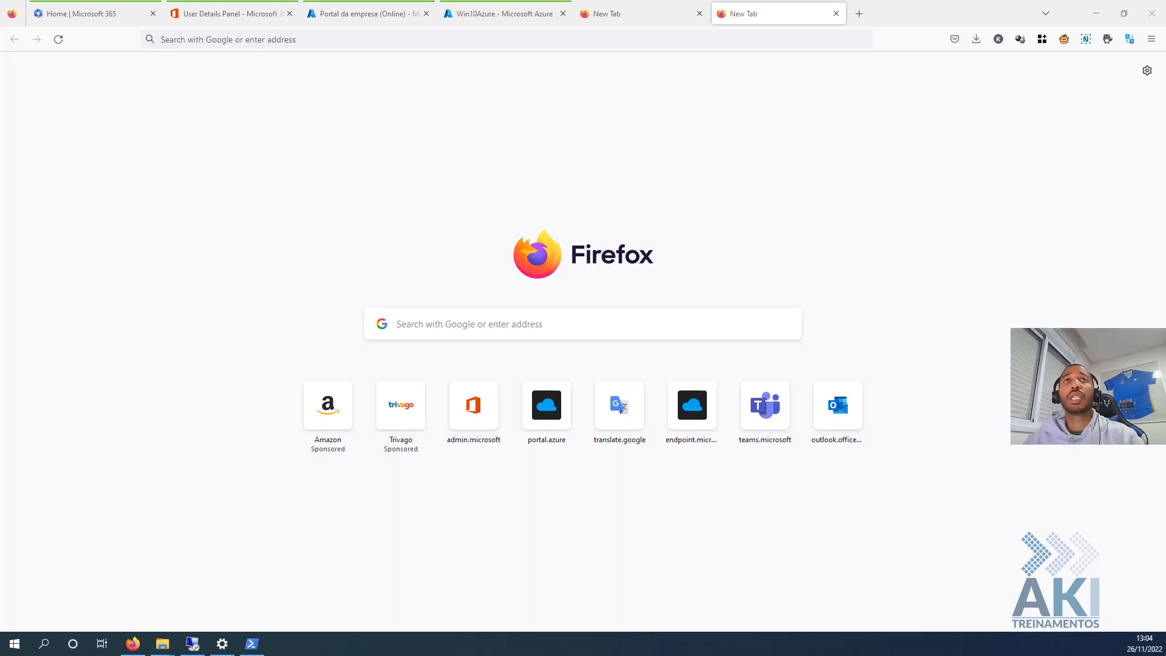
pyautogui.click(800, 40)
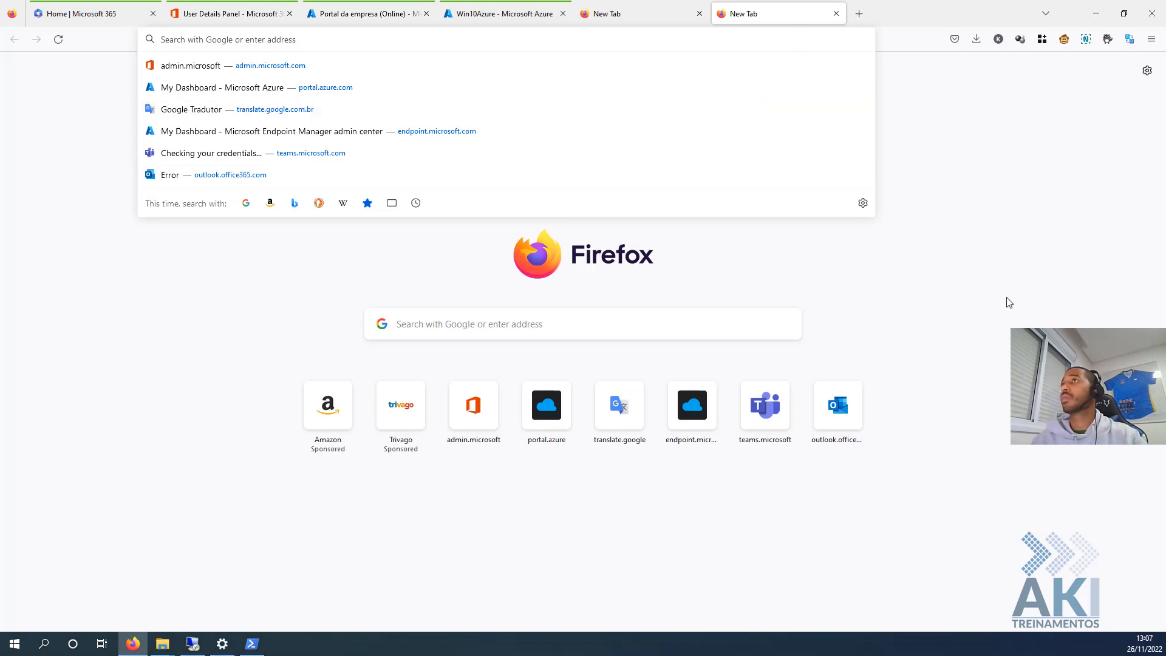
pyautogui.click(1008, 302)
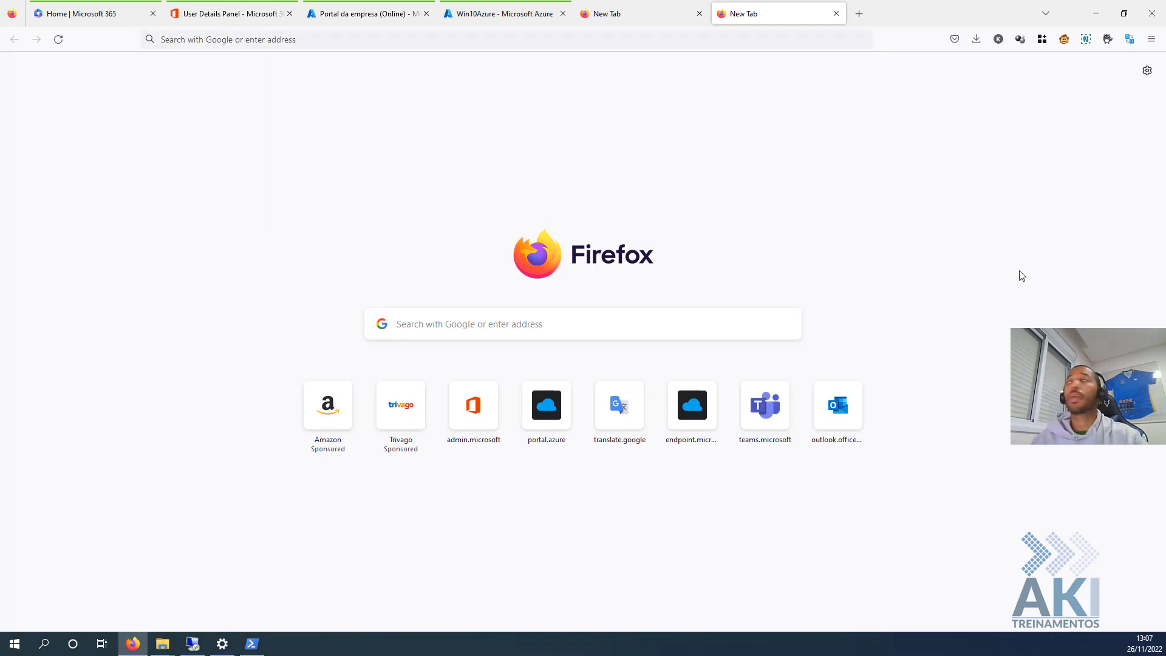
# - Go to the scloud GitHub winget folder and download Windows Package Manager.zip (44.1 KB)
pyautogui.click(541, 39)
pyautogui.write('https://github.com/FlorianSLZ/scloud/tree/main/winget/Windows%20Package%20Manager,')
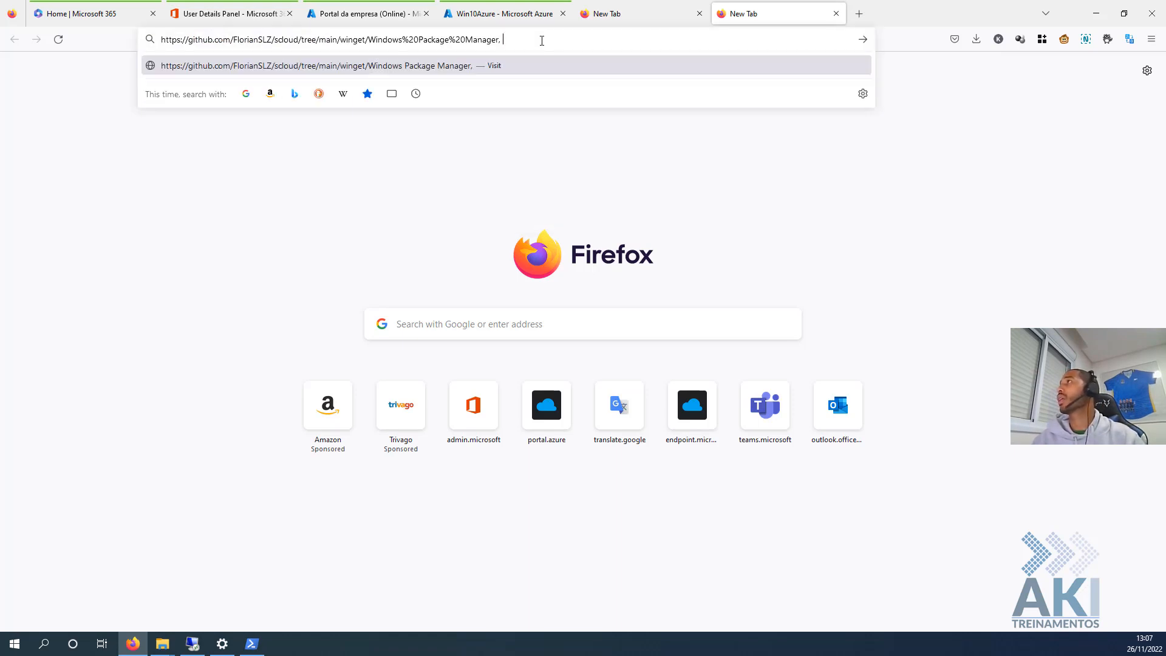
pyautogui.press('Return')
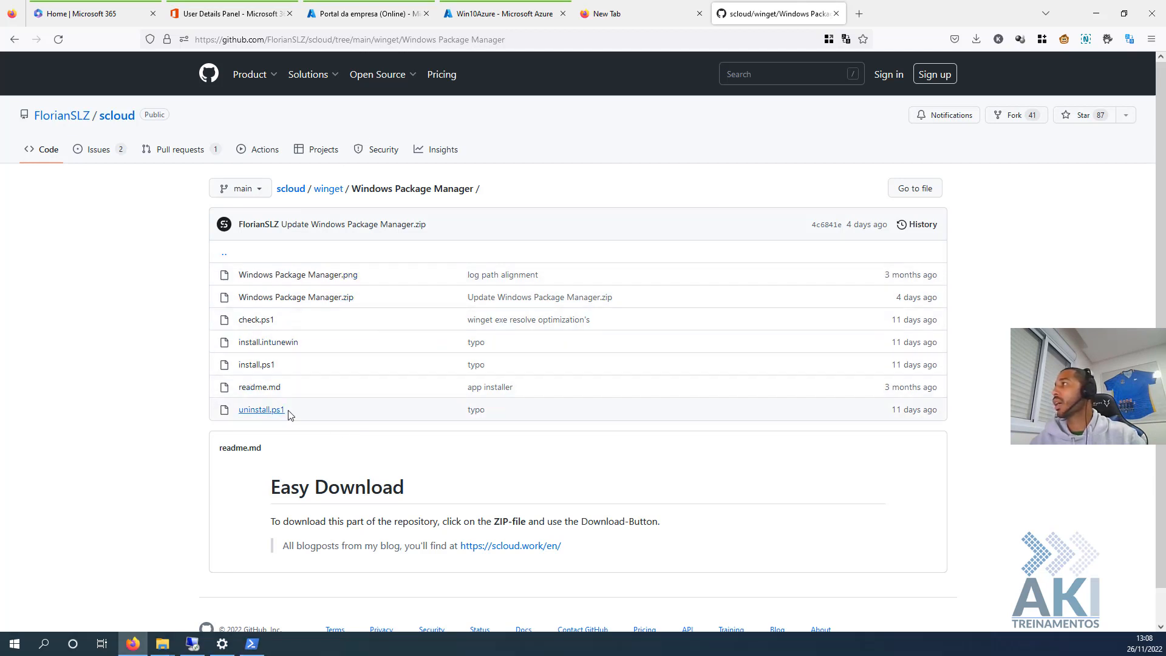
pyautogui.click(320, 299)
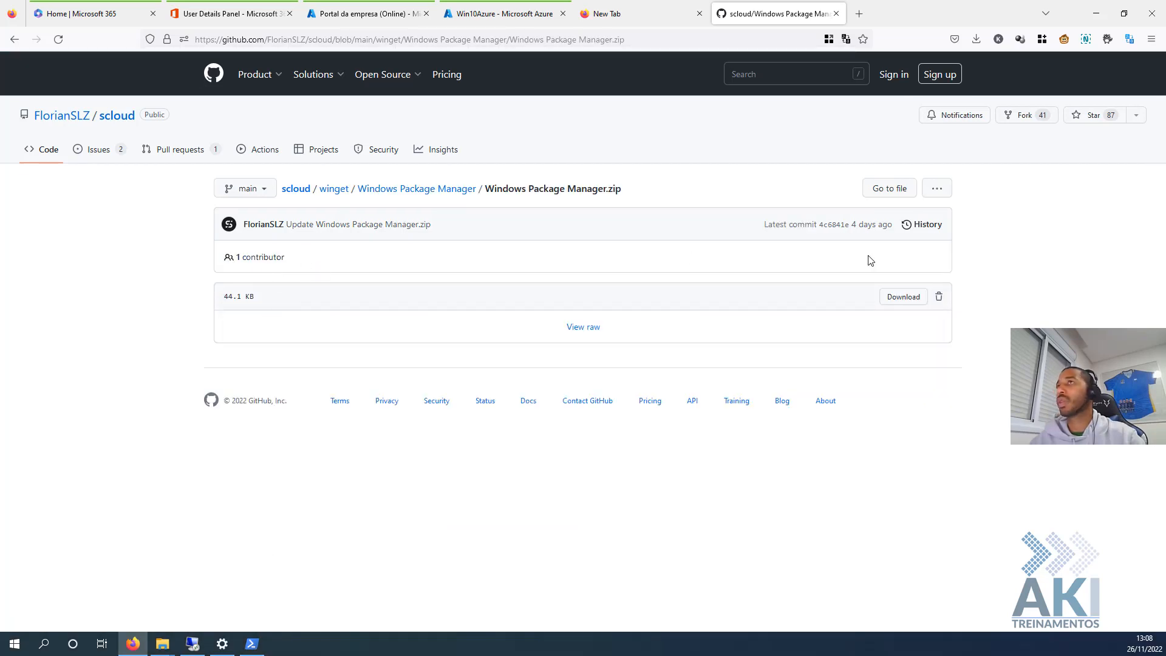
pyautogui.click(911, 300)
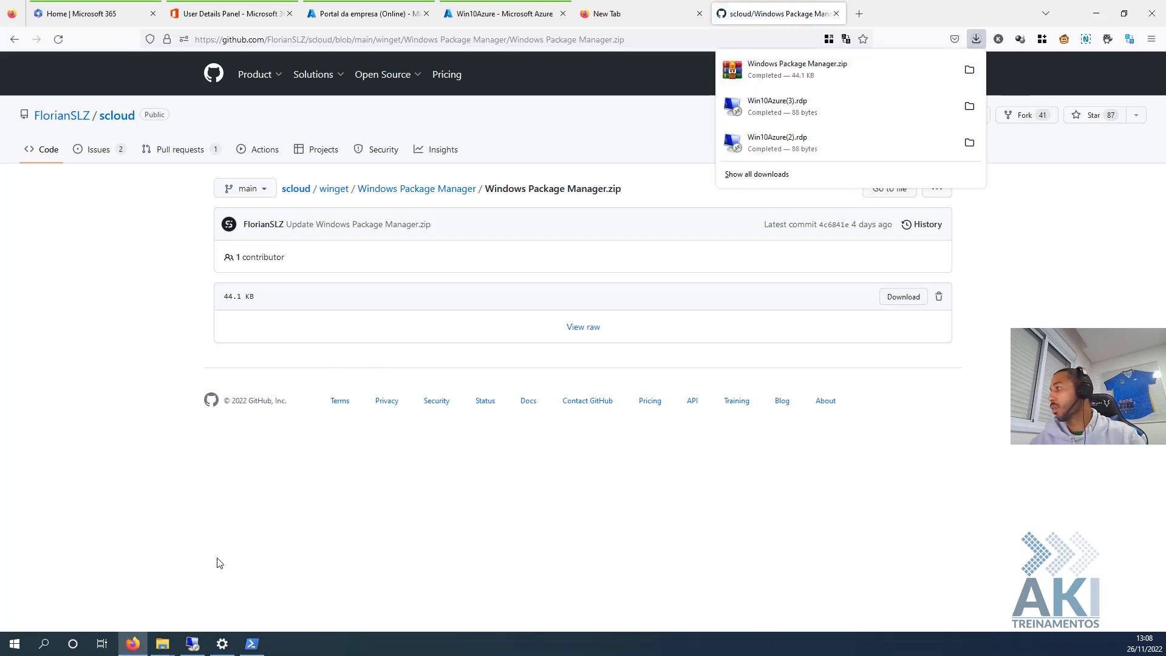
# - Extract Windows Package Manager.zip in Downloads to its own folder and open that folder
pyautogui.click(162, 644)
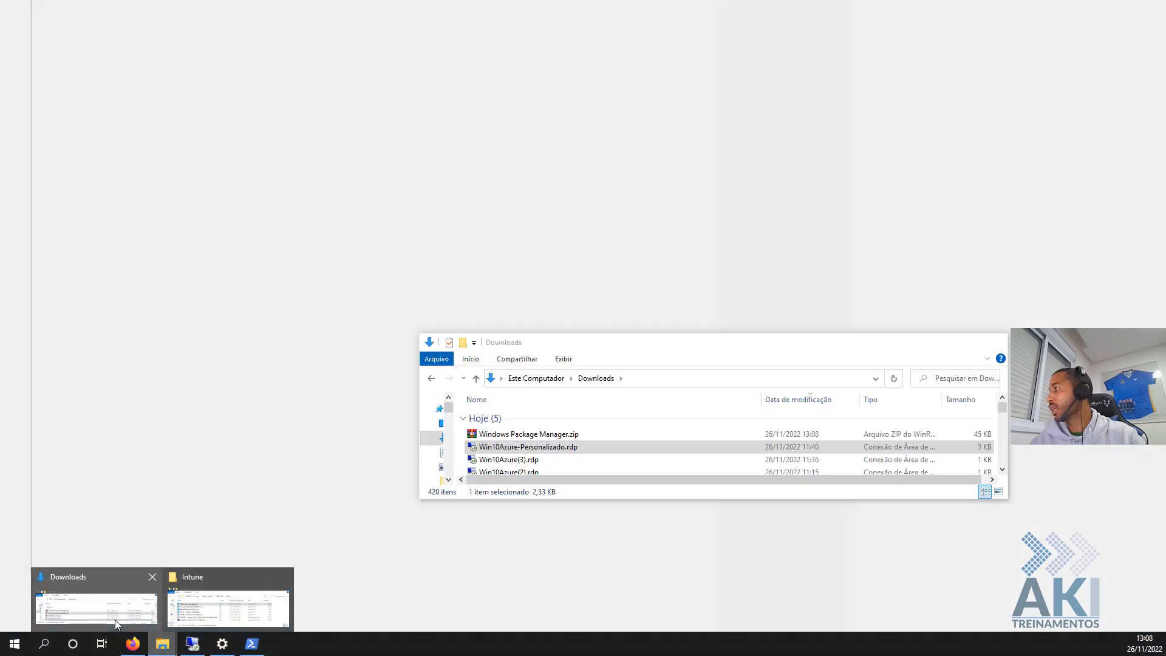
pyautogui.click(124, 619)
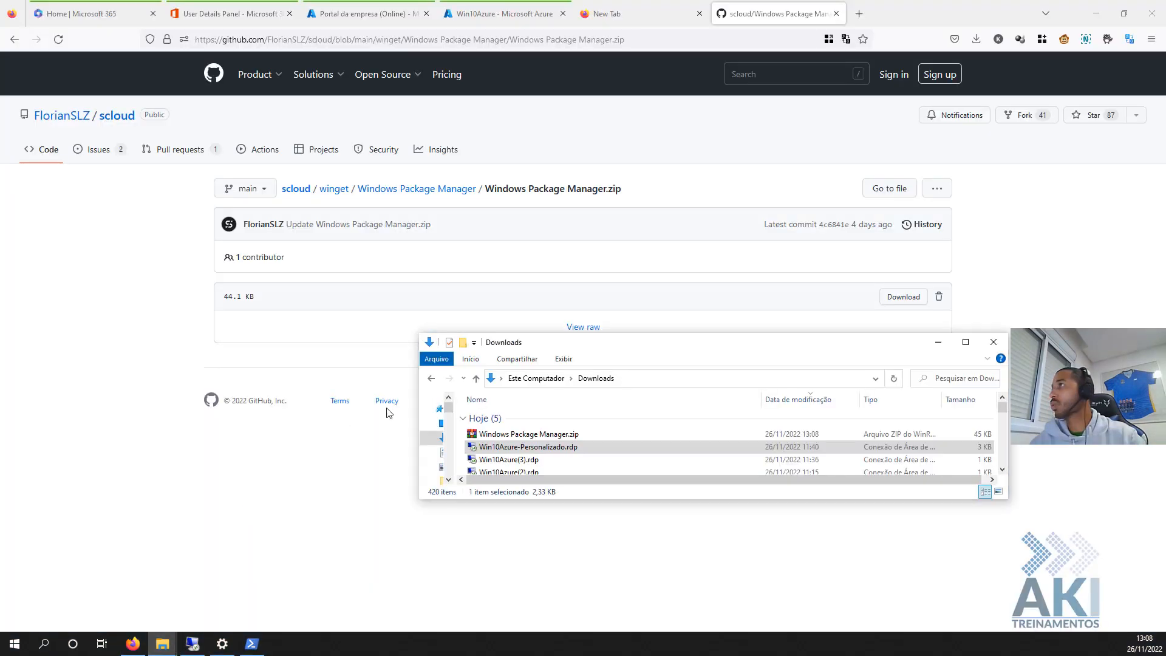
pyautogui.click(545, 438)
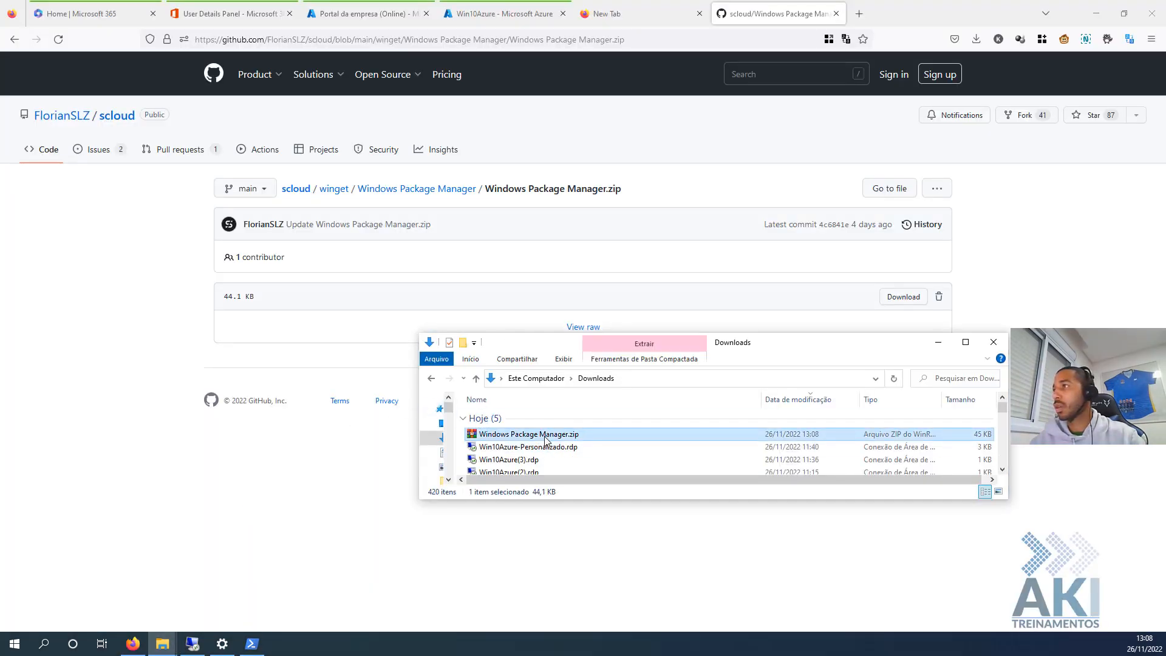
pyautogui.rightClick(544, 438)
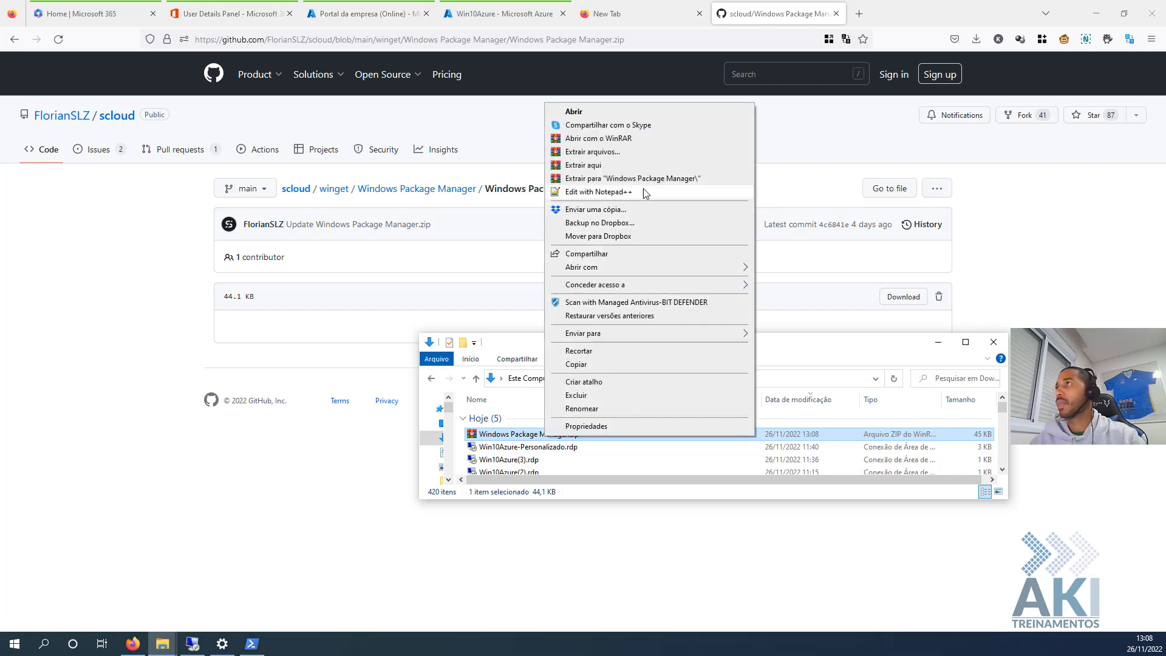
pyautogui.click(642, 179)
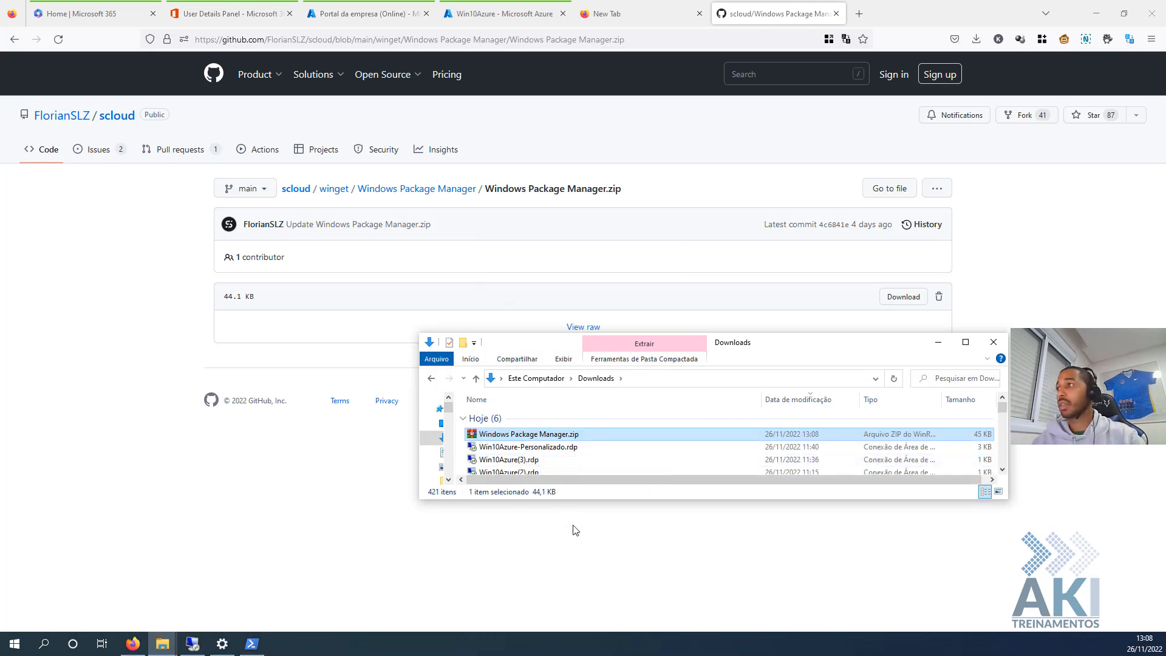
pyautogui.moveTo(590, 502); pyautogui.dragTo(594, 551)
pyautogui.click(539, 499)
pyautogui.doubleClick(539, 500)
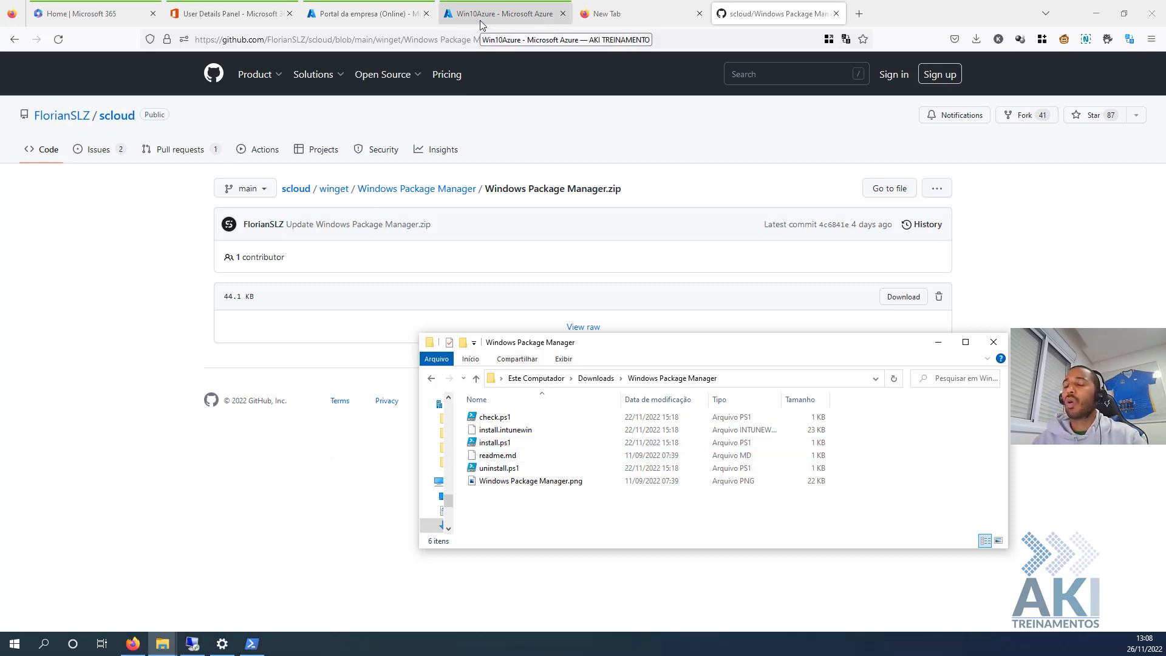
pyautogui.click(340, 16)
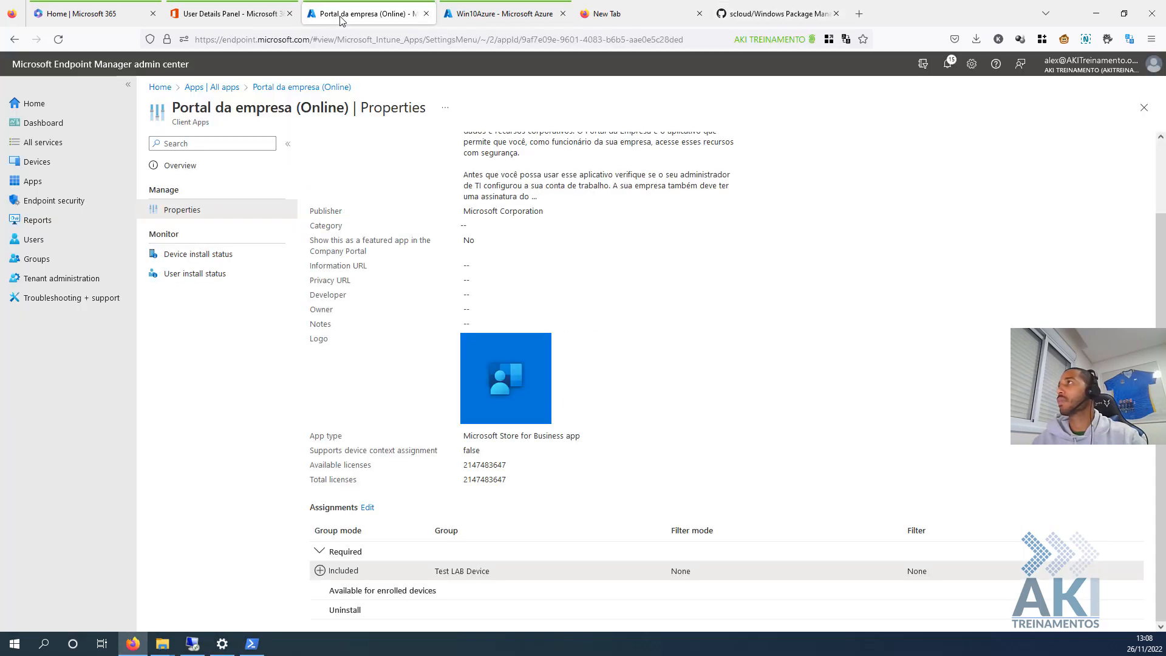
# - From the Windows apps list, add a new app of type Windows app (Win32)
pyautogui.click(225, 89)
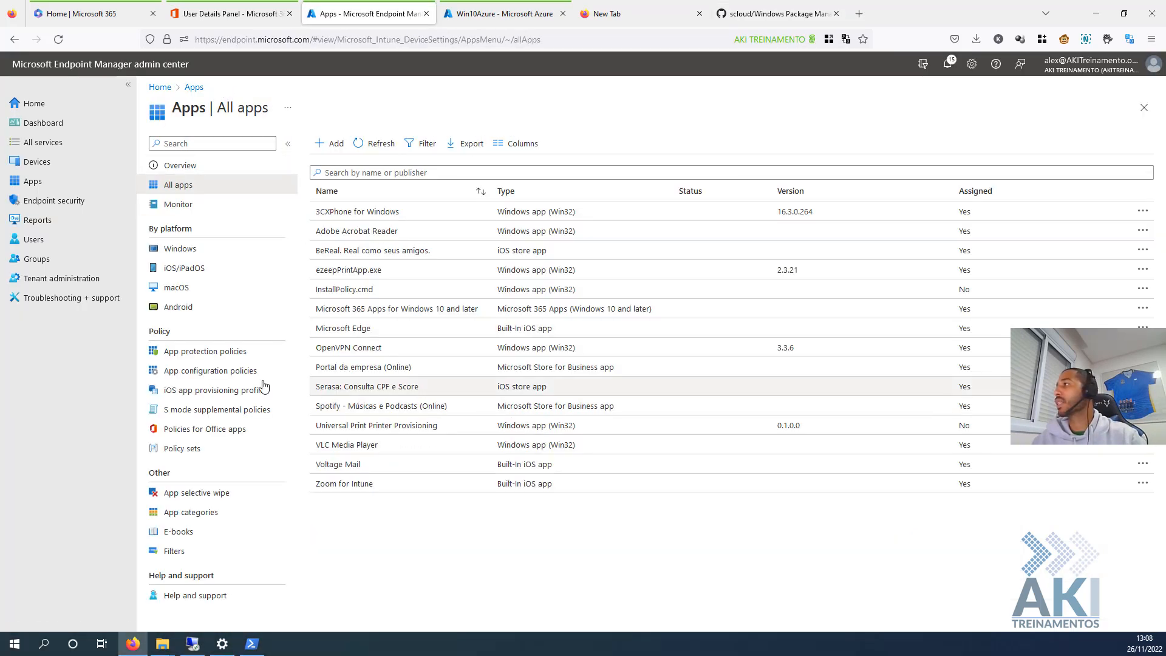
pyautogui.click(178, 250)
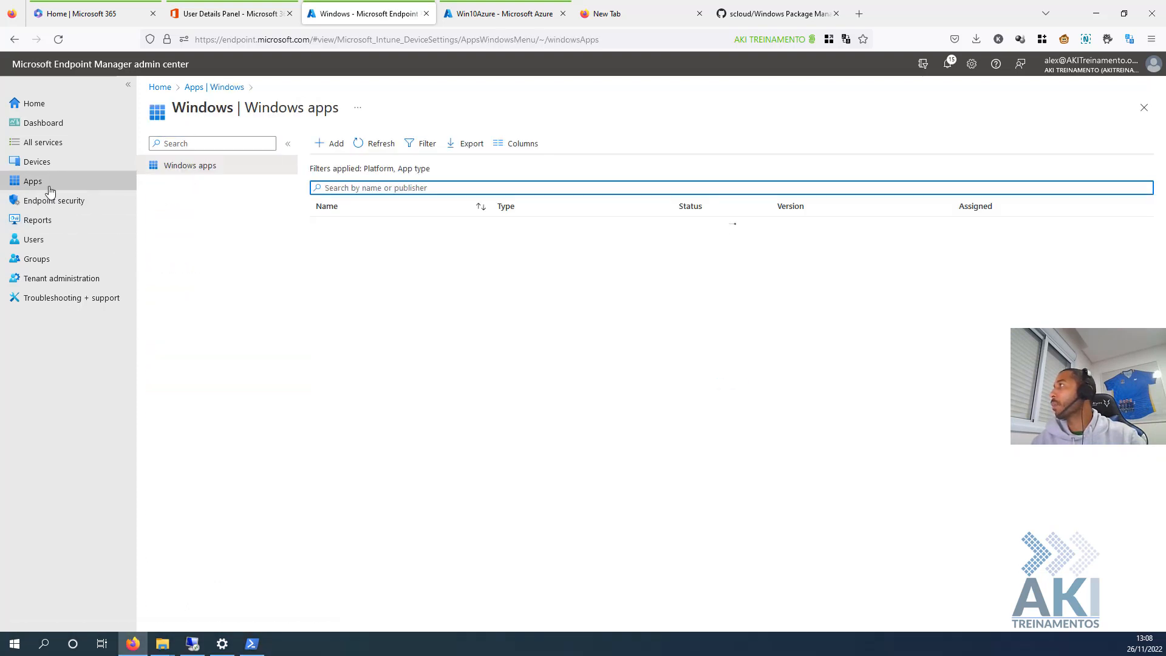
pyautogui.click(64, 181)
pyautogui.click(181, 247)
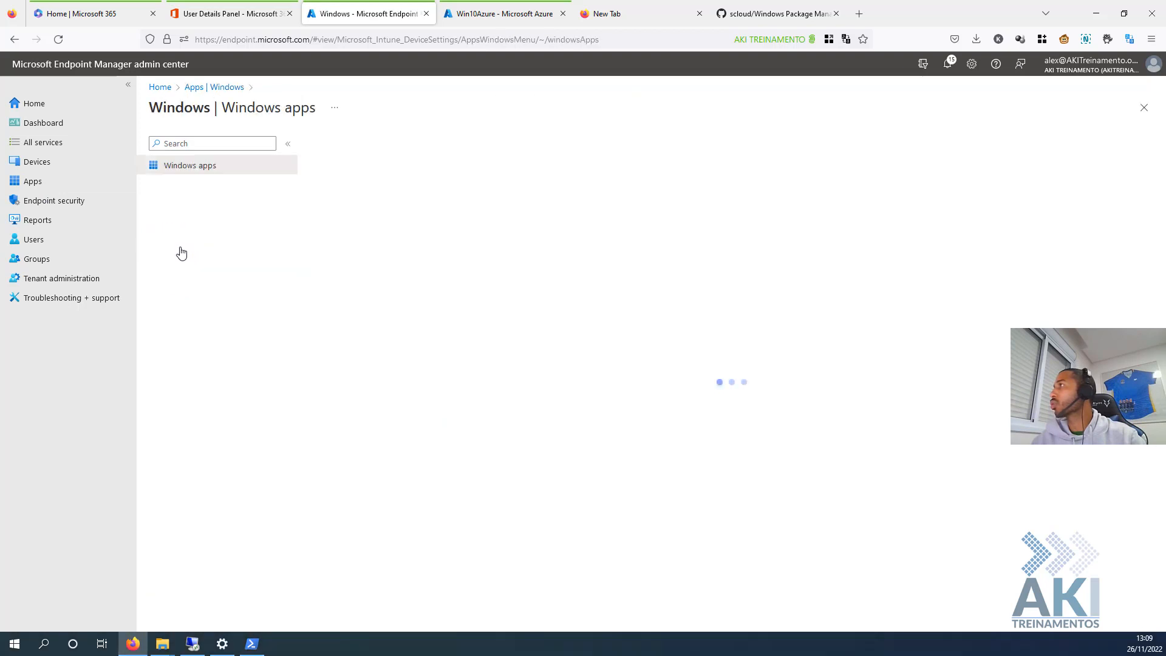
pyautogui.click(331, 143)
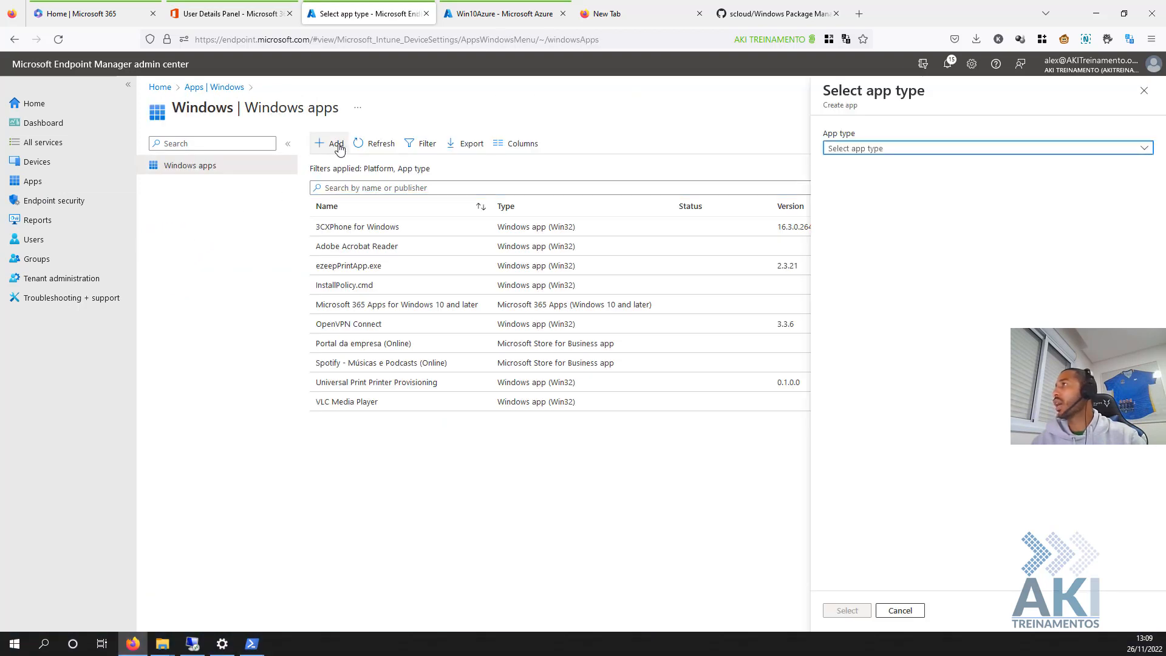
pyautogui.click(909, 150)
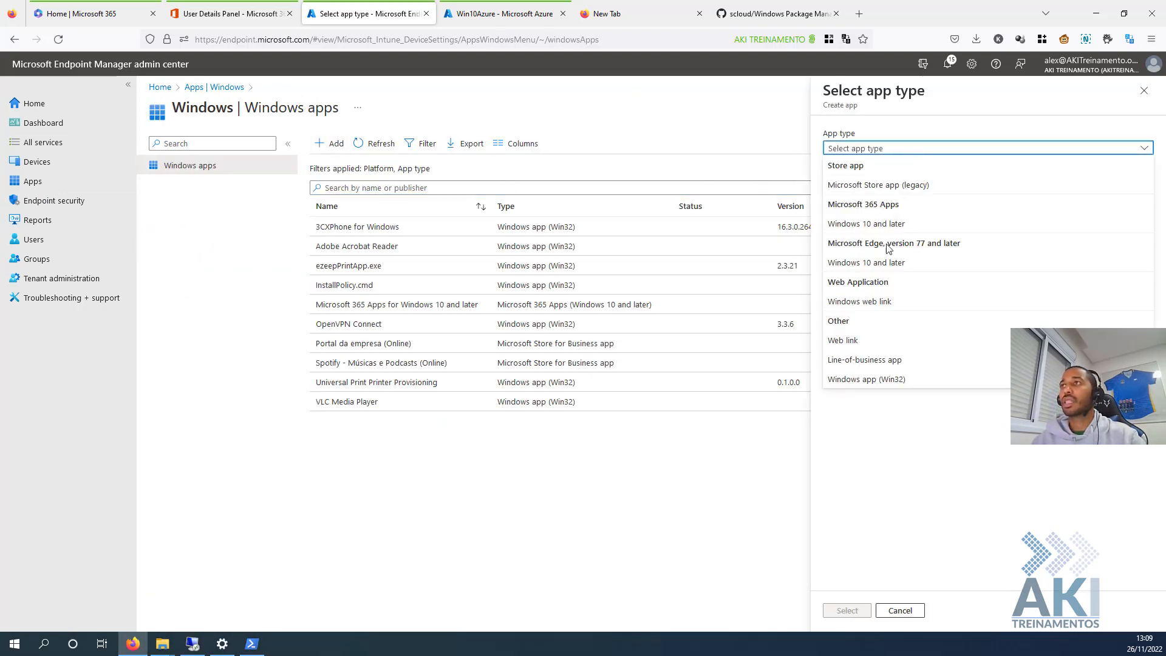
pyautogui.click(871, 379)
pyautogui.click(849, 611)
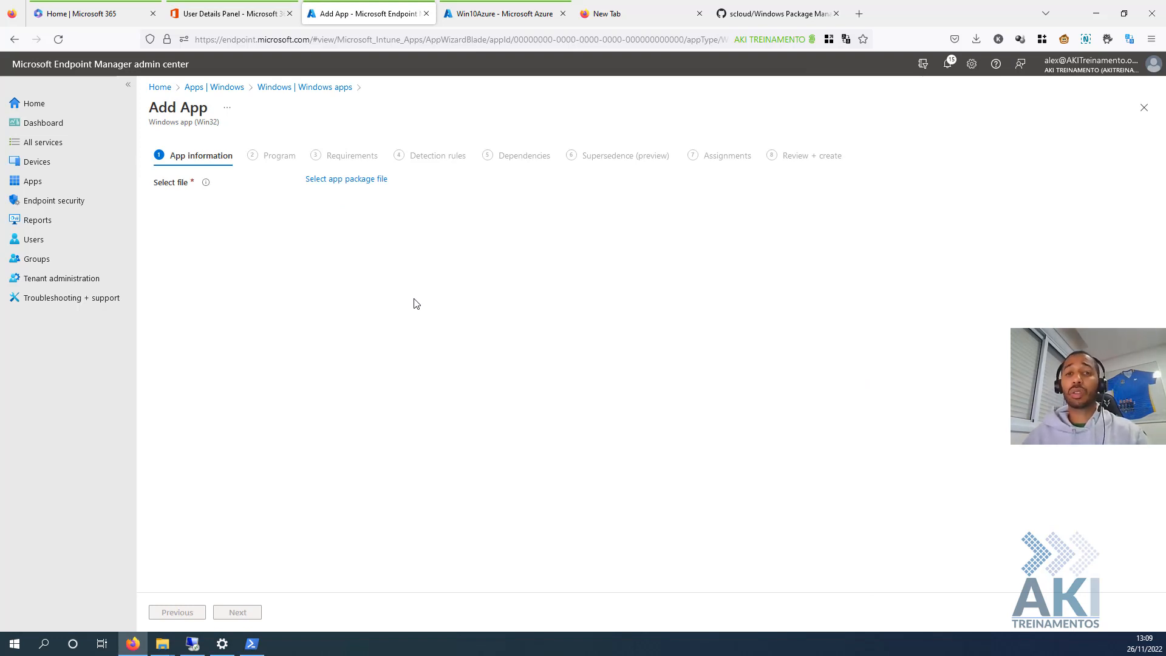
# - Open the app package file picker and navigate to the extracted Windows Package Manager folder
pyautogui.click(368, 185)
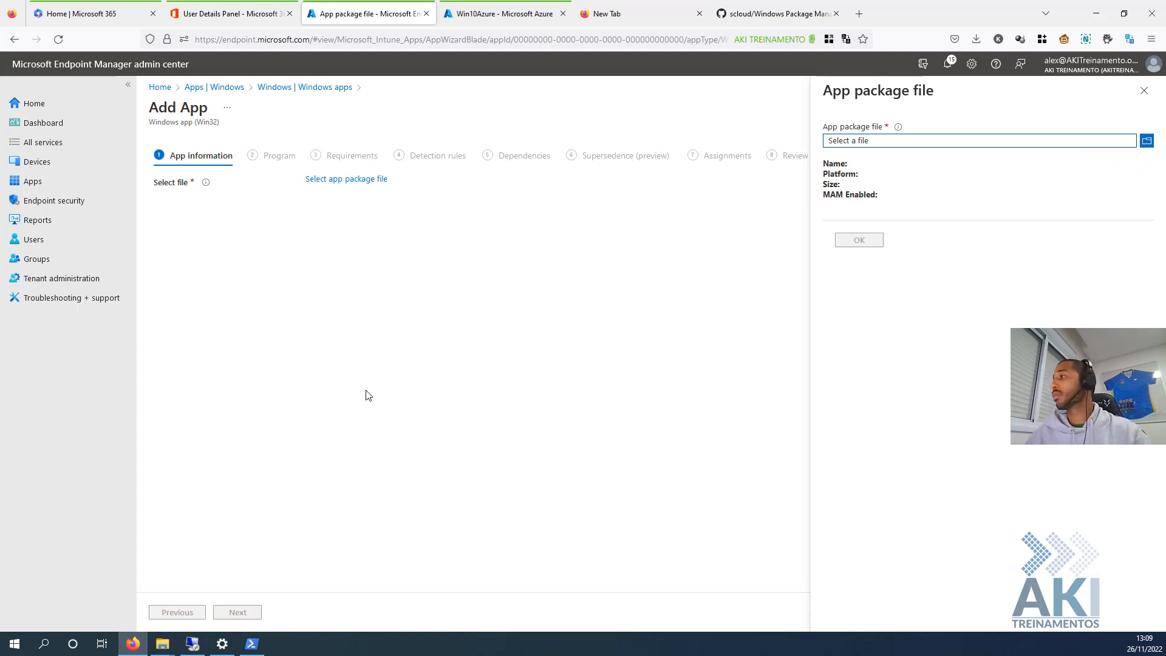
pyautogui.click(370, 31)
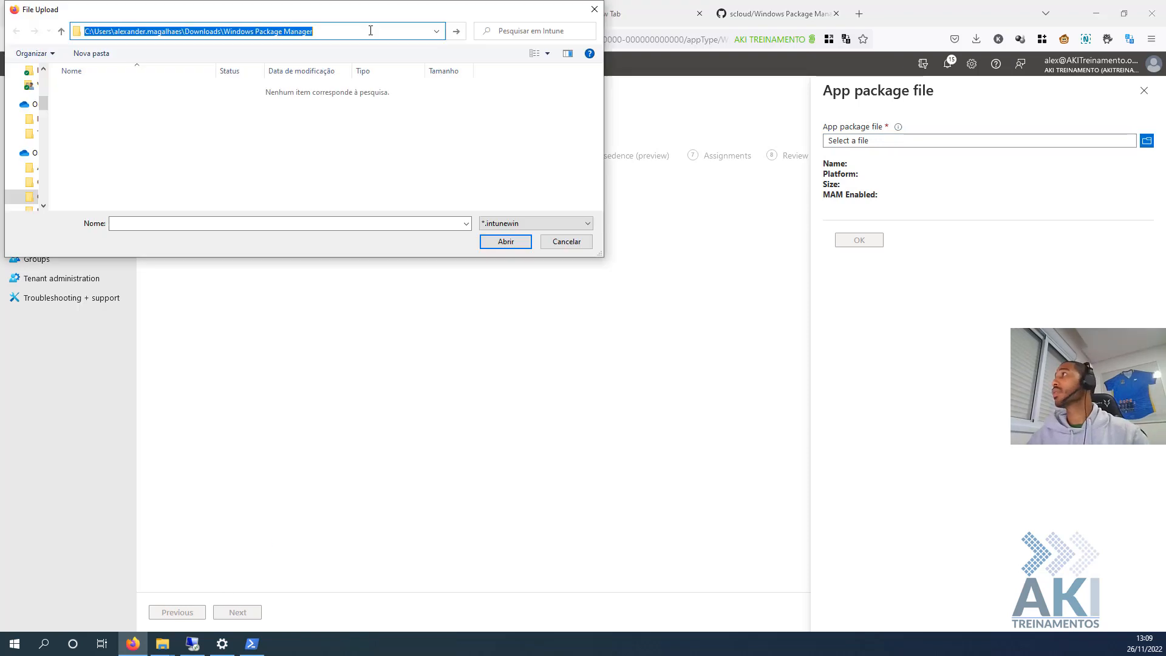
pyautogui.press('Return')
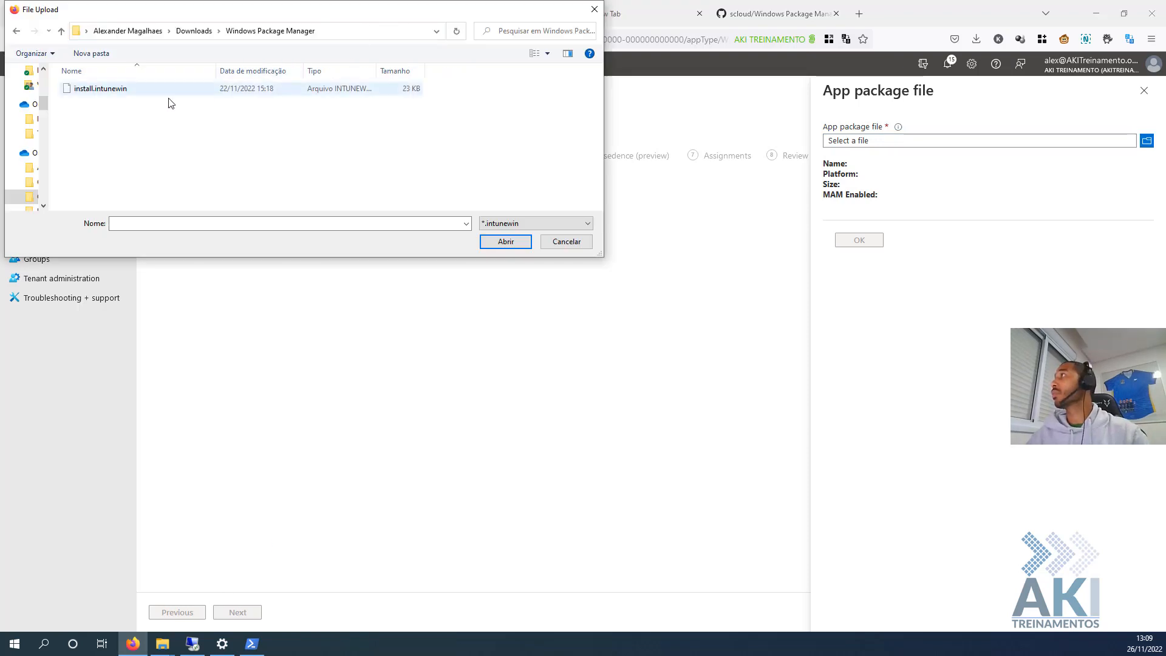
# - Review the folder's files in Explorer, preview the logo image, and open install.ps1
pyautogui.moveTo(161, 649)
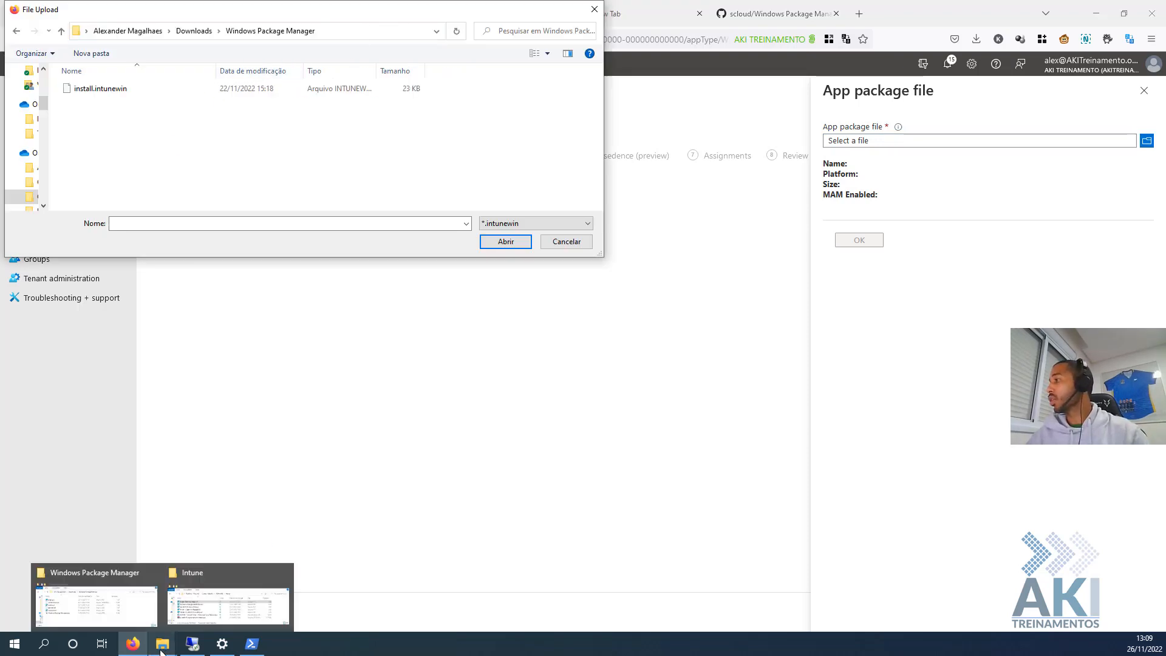
pyautogui.click(97, 605)
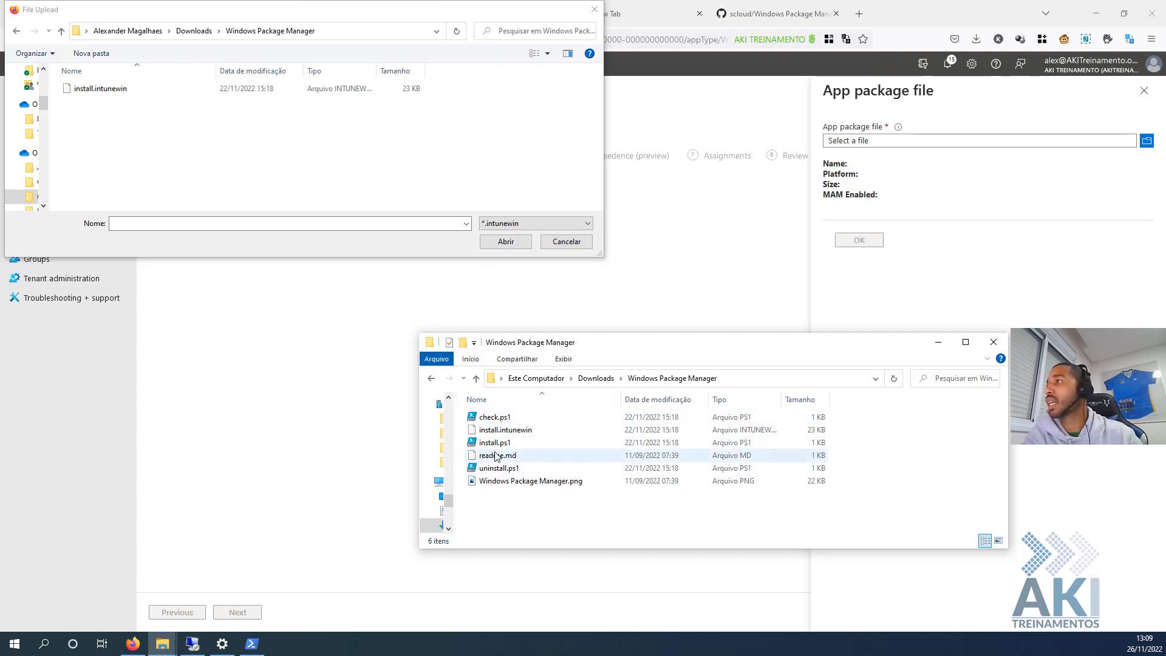
pyautogui.click(505, 430)
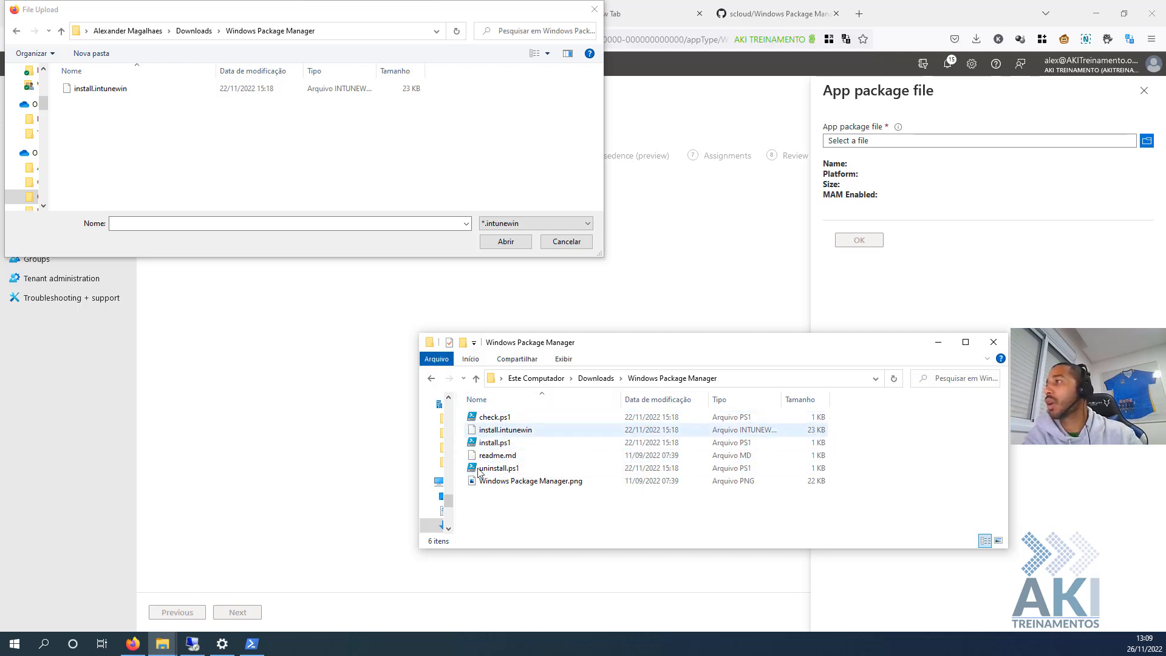
pyautogui.click(497, 419)
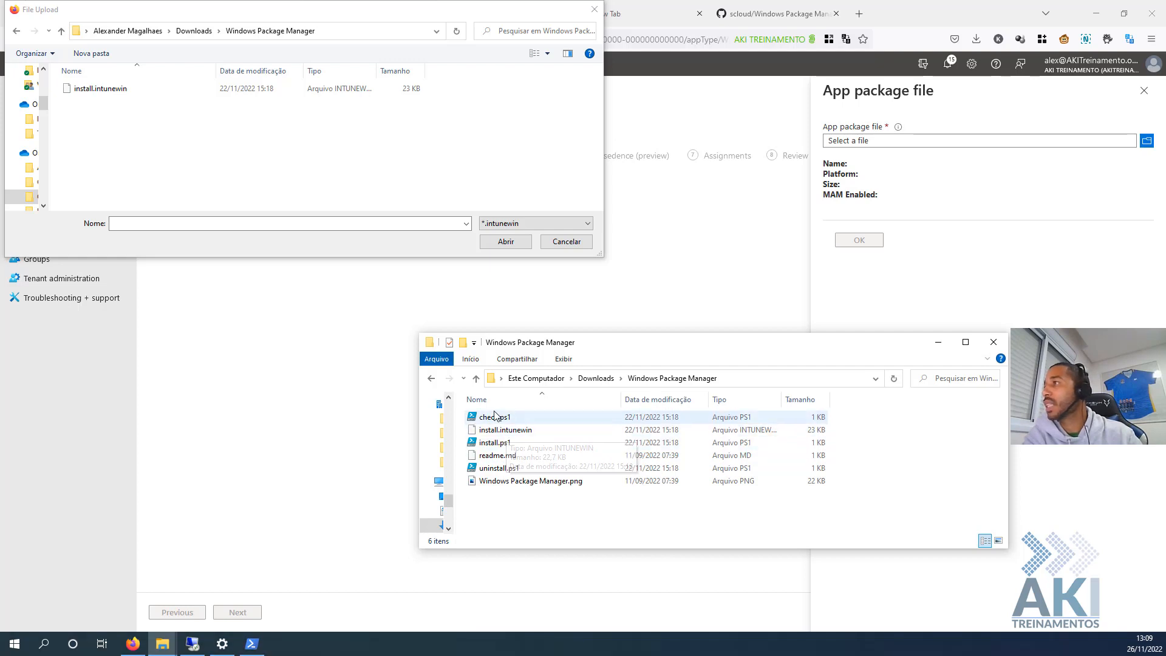
pyautogui.click(511, 483)
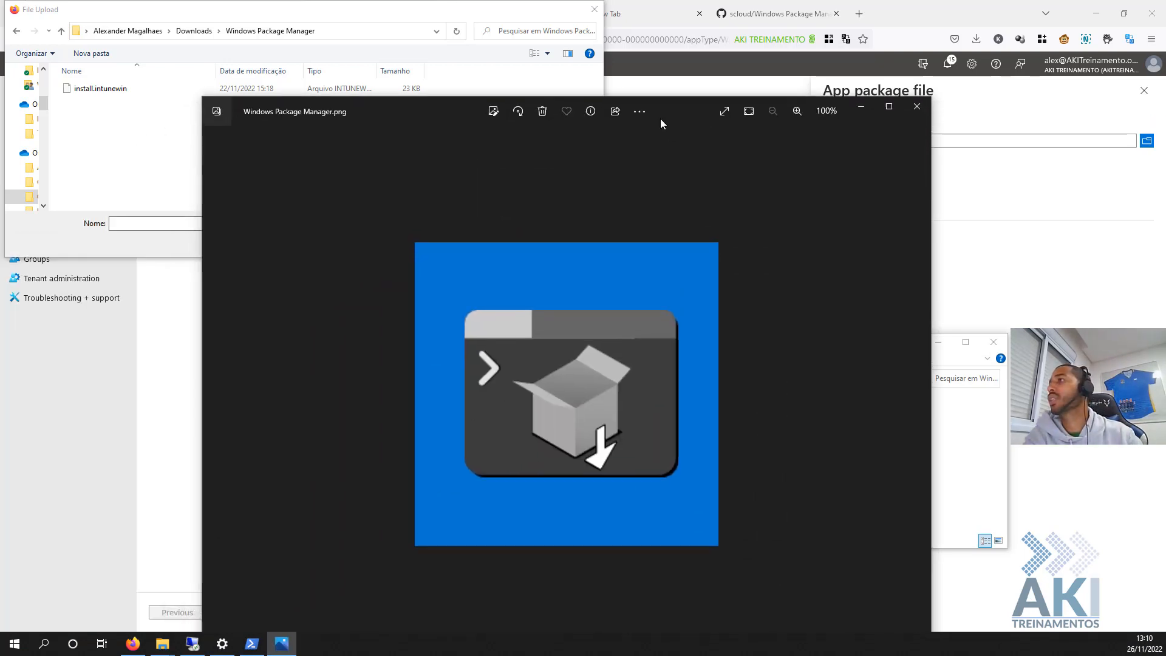
pyautogui.moveTo(660, 119); pyautogui.dragTo(665, 55)
pyautogui.click(921, 42)
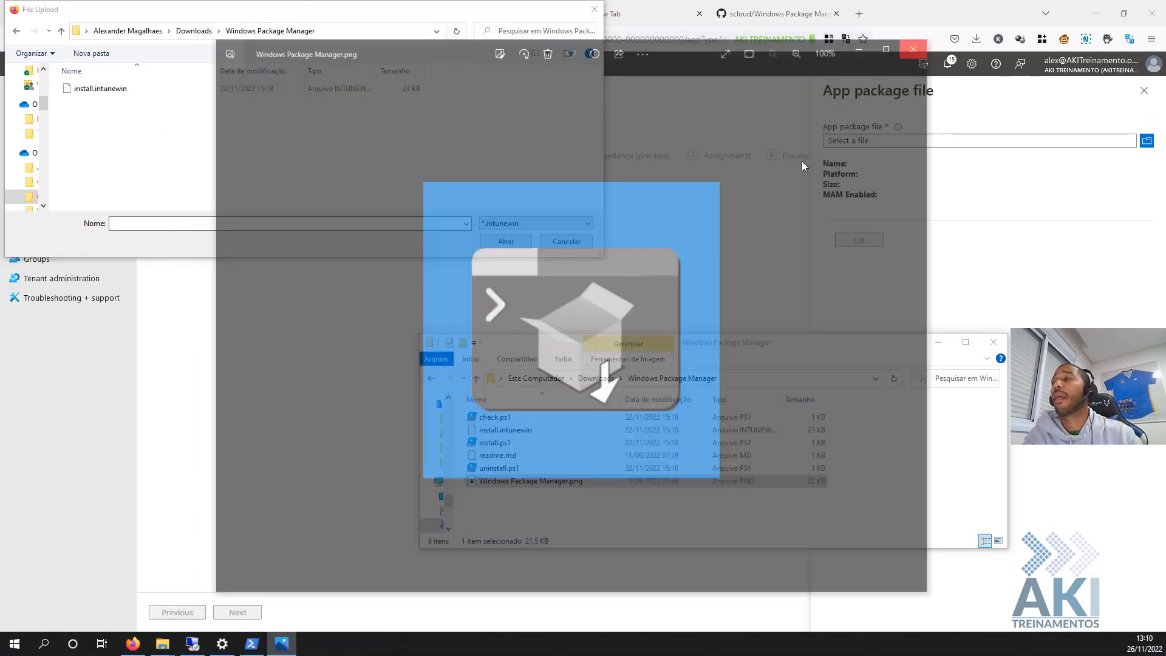
pyautogui.click(498, 447)
pyautogui.doubleClick(497, 447)
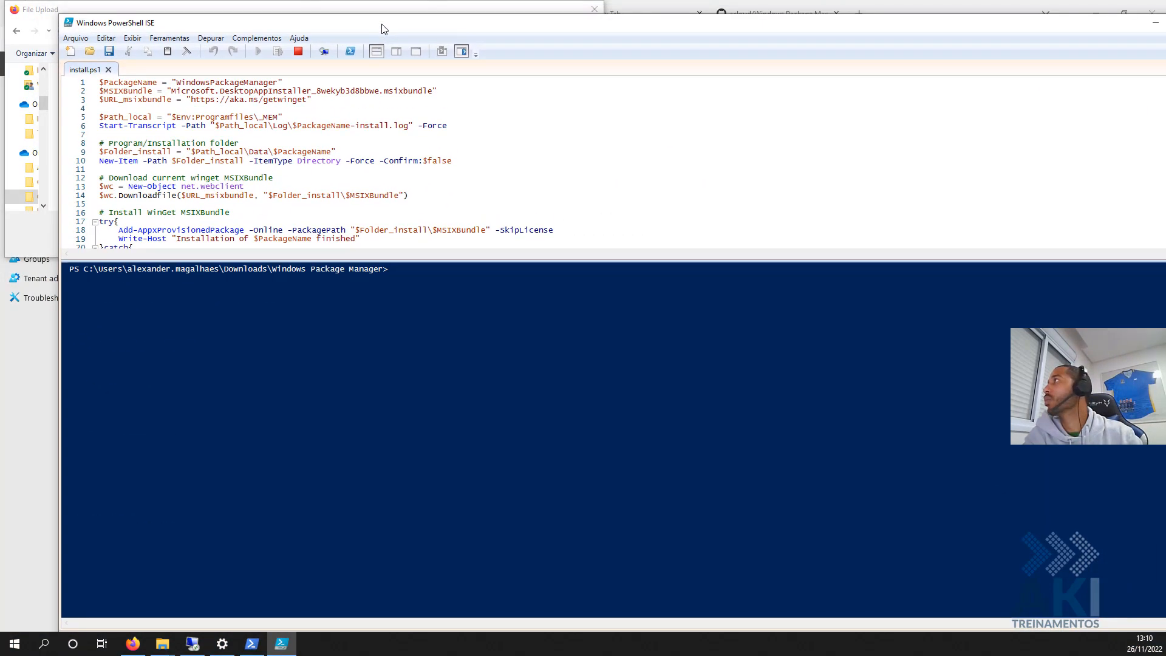
# - Read through install.ps1 in a maximized PowerShell ISE, then minimise it and select check.ps1
pyautogui.doubleClick(382, 29)
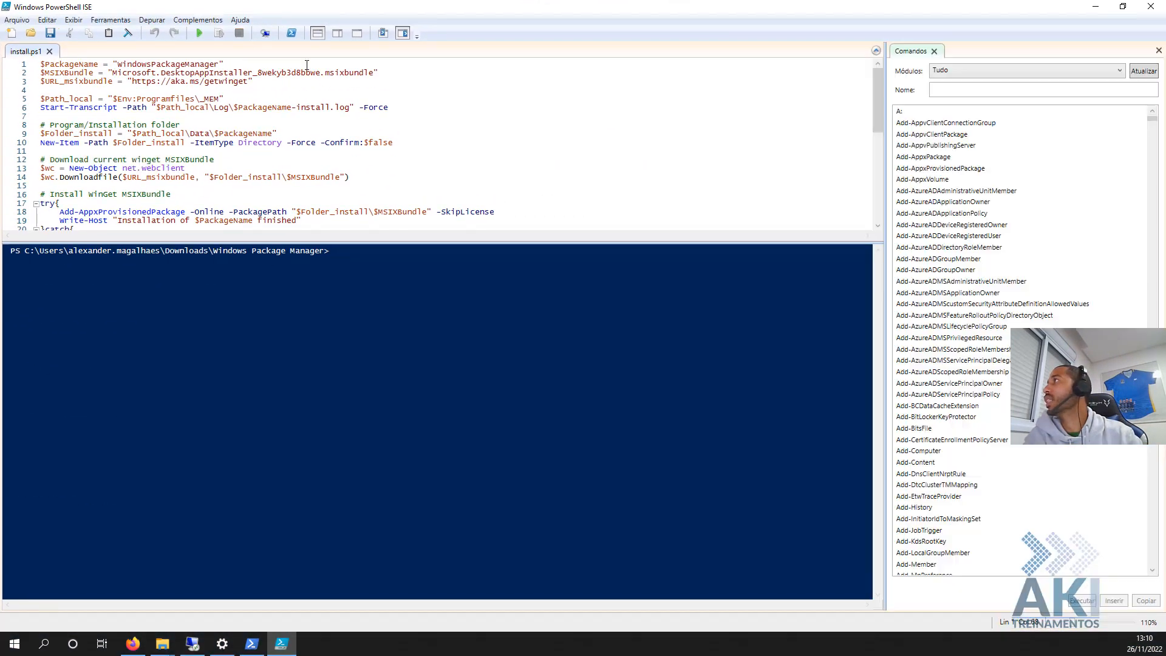
pyautogui.scroll(-6, 383, 97)
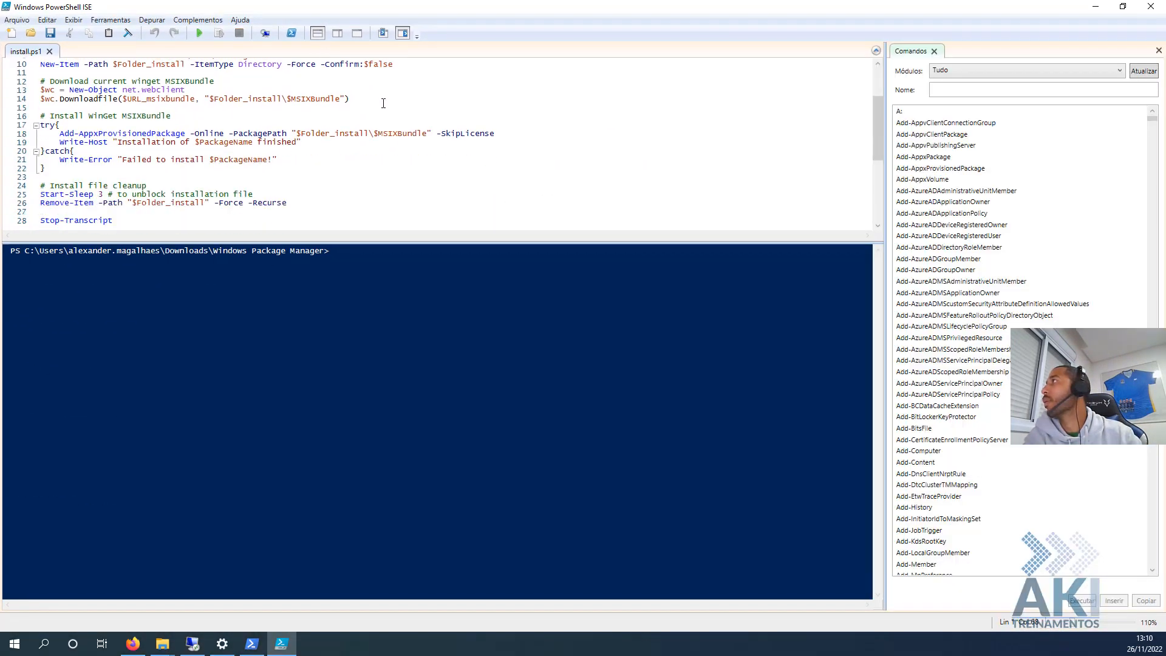
pyautogui.moveTo(340, 284); pyautogui.dragTo(345, 504)
pyautogui.scroll(6, 214, 153)
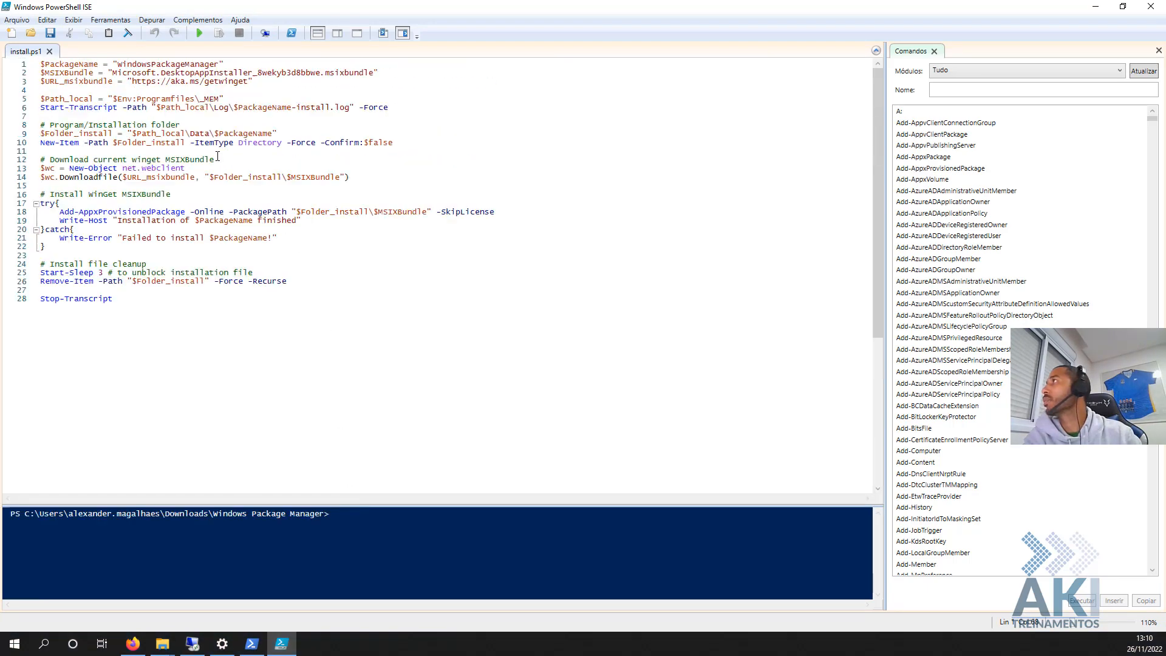
pyautogui.click(1095, 7)
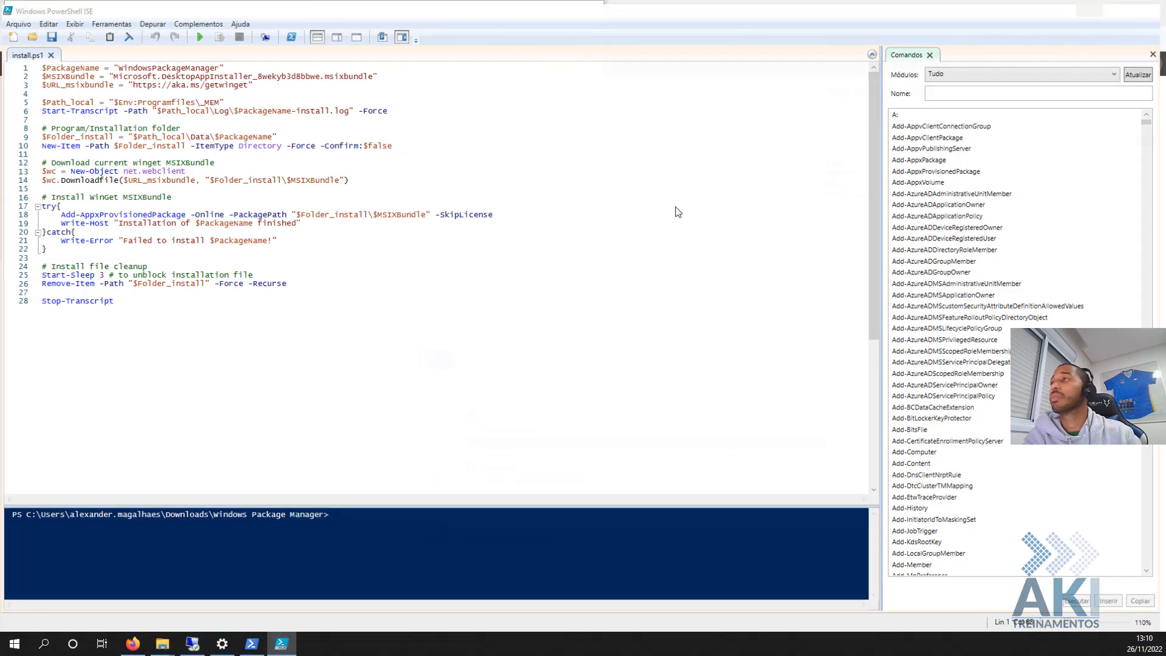
pyautogui.click(490, 421)
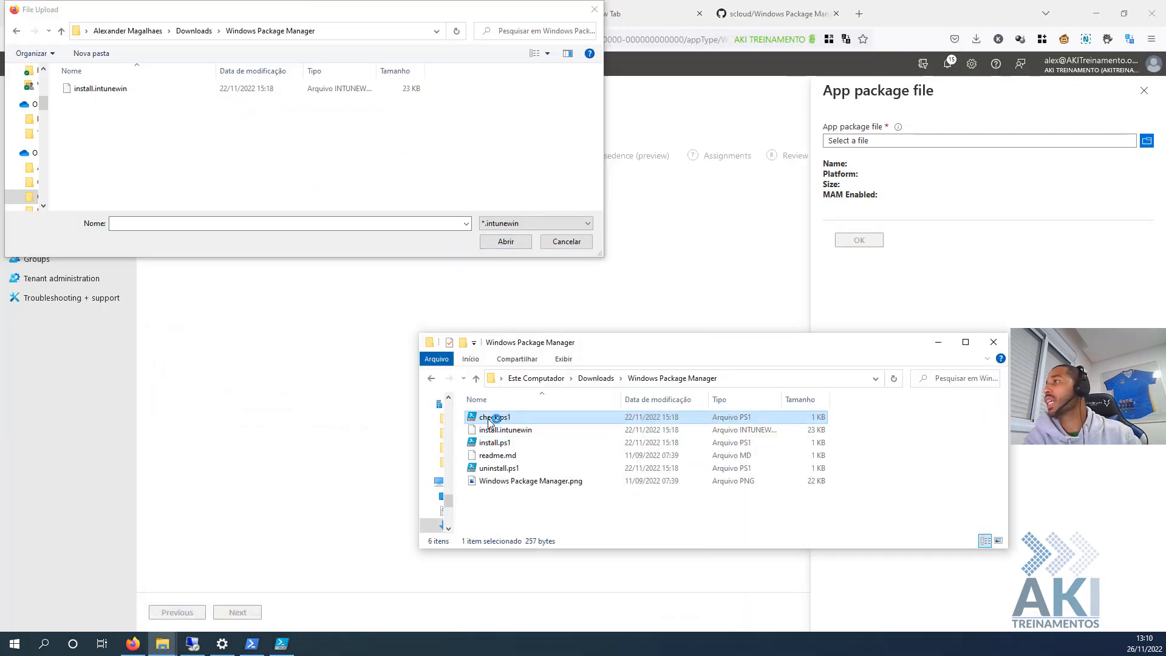
# - Review check.ps1 and uninstall.ps1 in PowerShell ISE, then minimise the editor
pyautogui.click(278, 644)
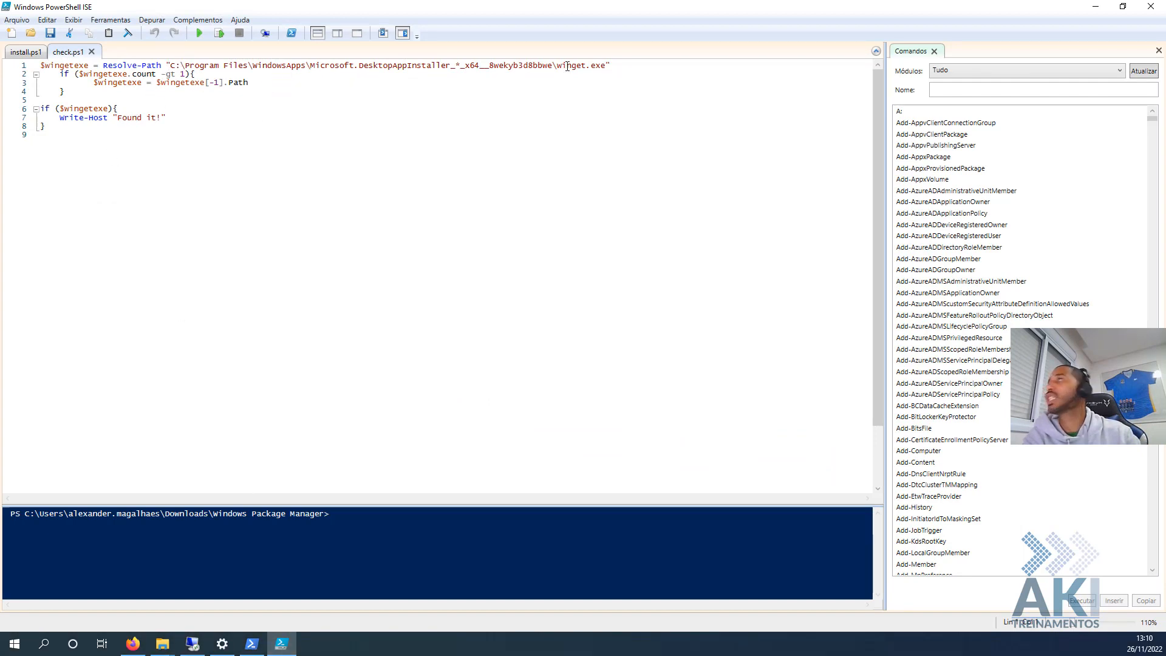
pyautogui.click(1095, 7)
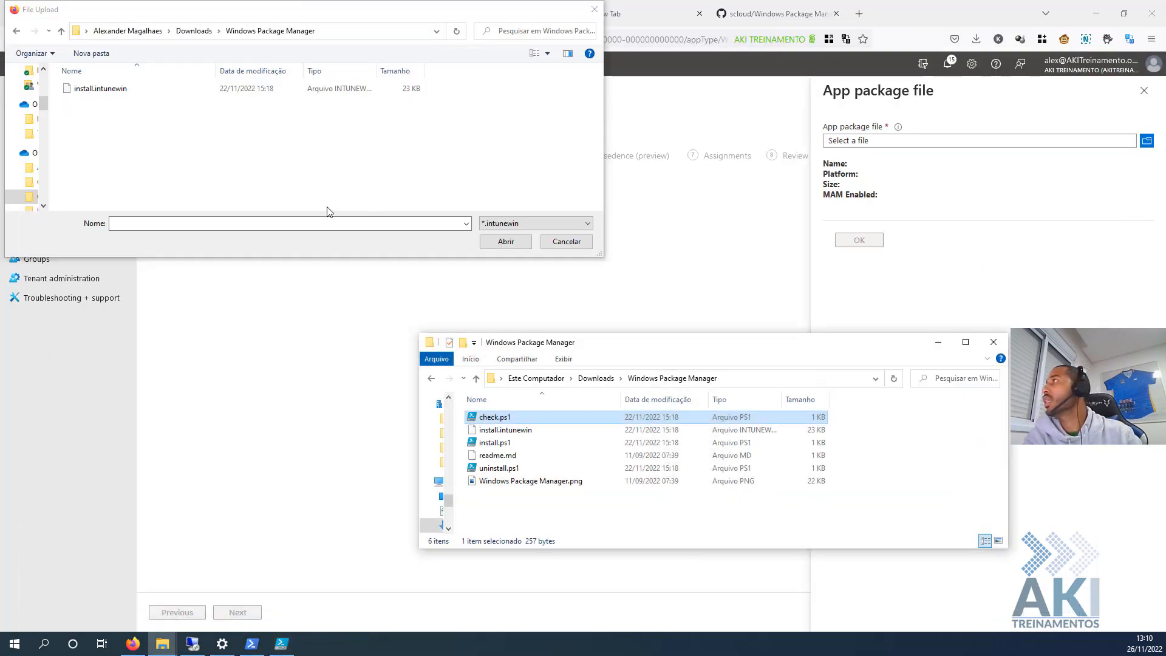
pyautogui.doubleClick(508, 468)
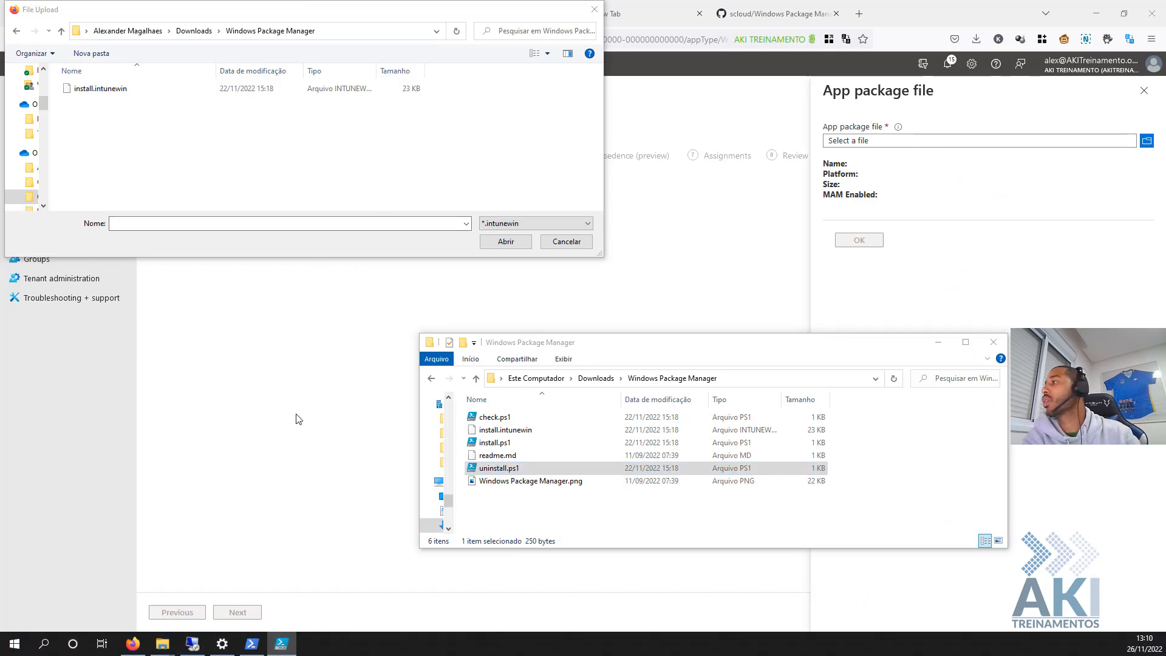
pyautogui.click(289, 648)
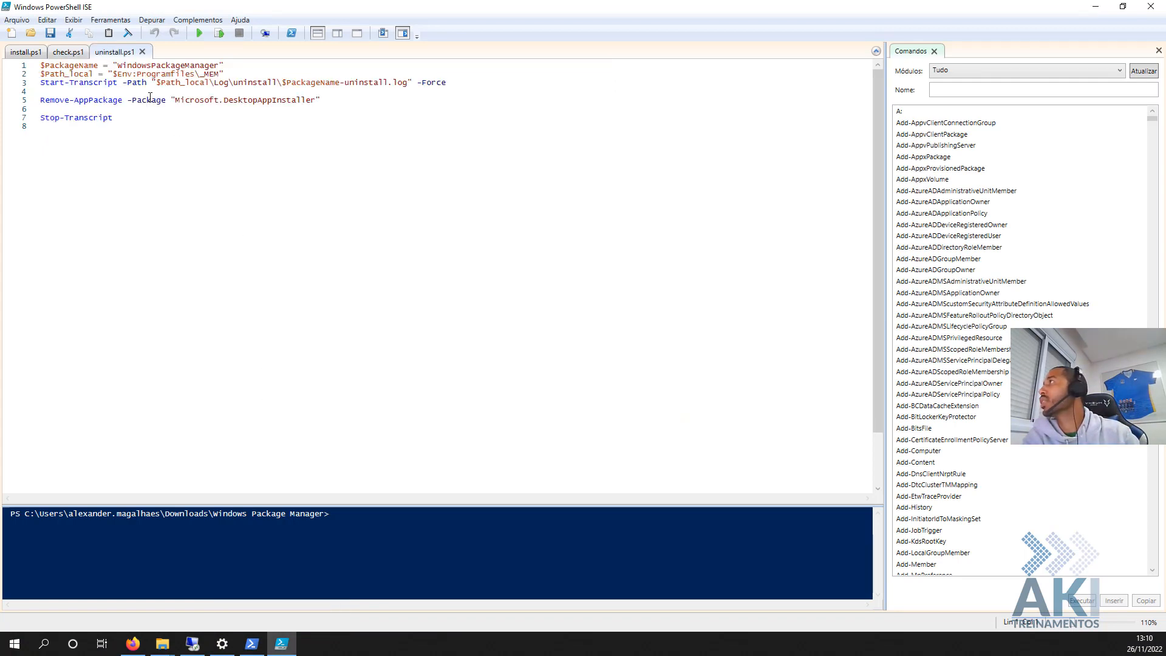
pyautogui.moveTo(178, 147); pyautogui.dragTo(2, 53)
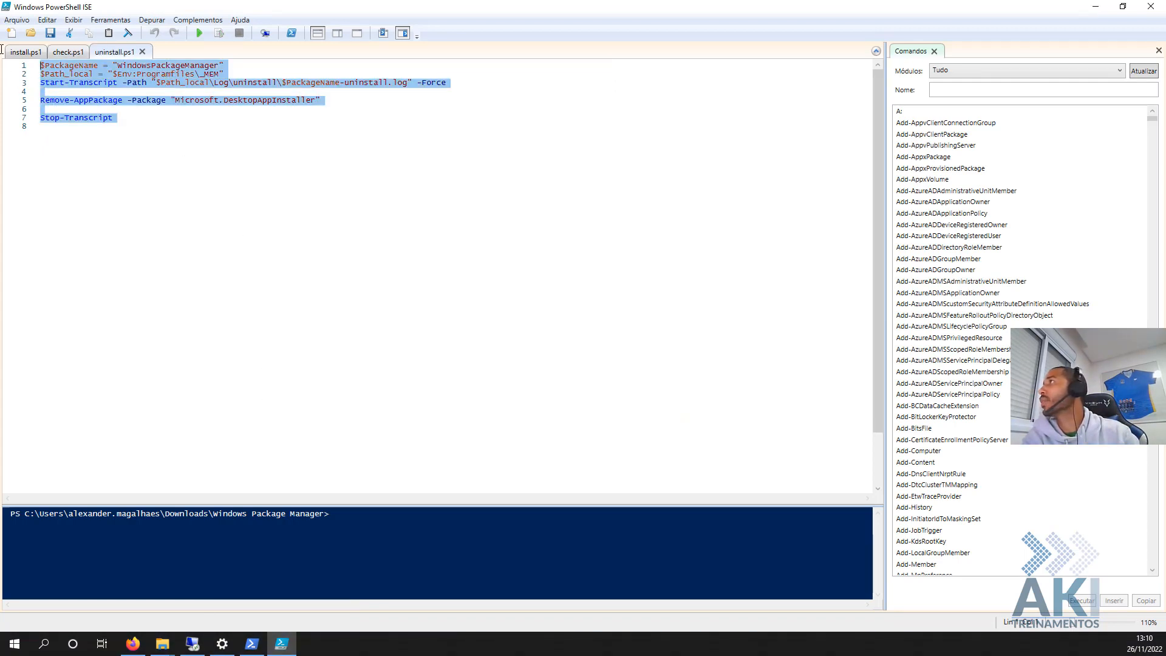
pyautogui.click(298, 201)
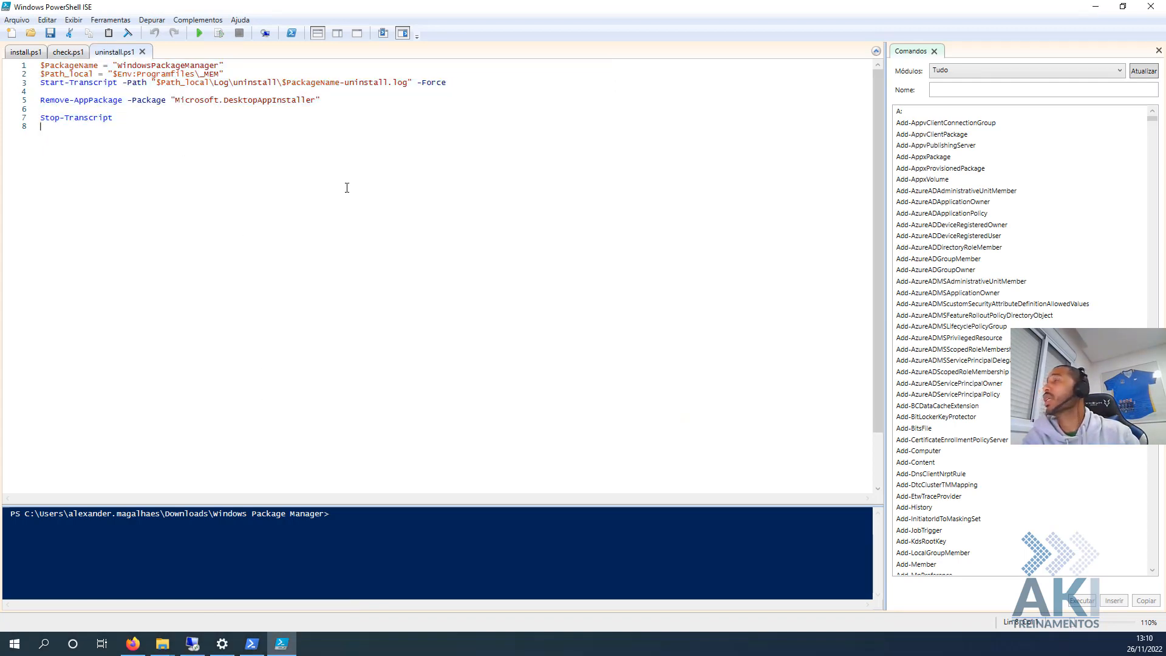
pyautogui.click(1094, 7)
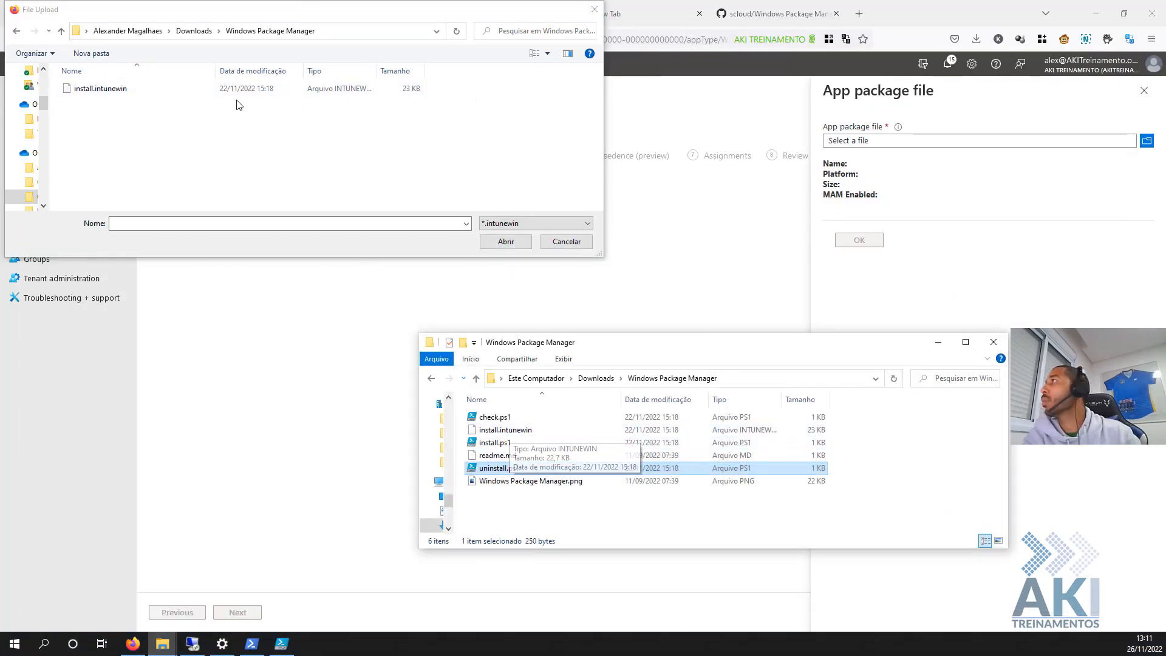
# - Load install.intunewin as the package and rename the app to 'Windows Package Manager'
pyautogui.doubleClick(122, 89)
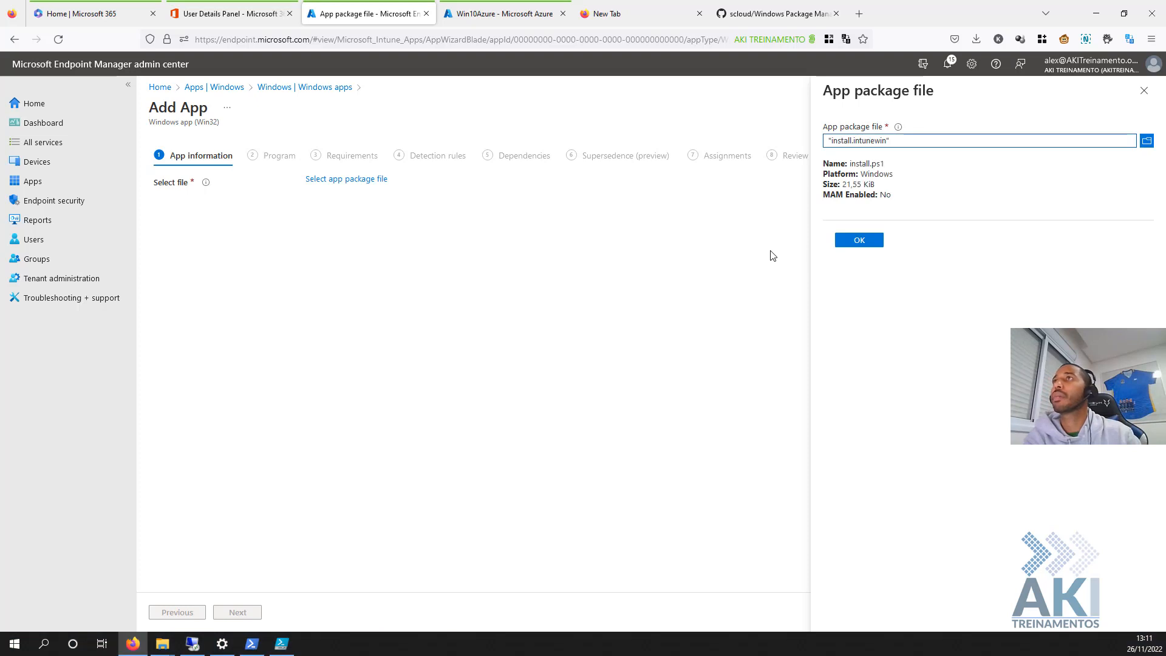
pyautogui.click(854, 240)
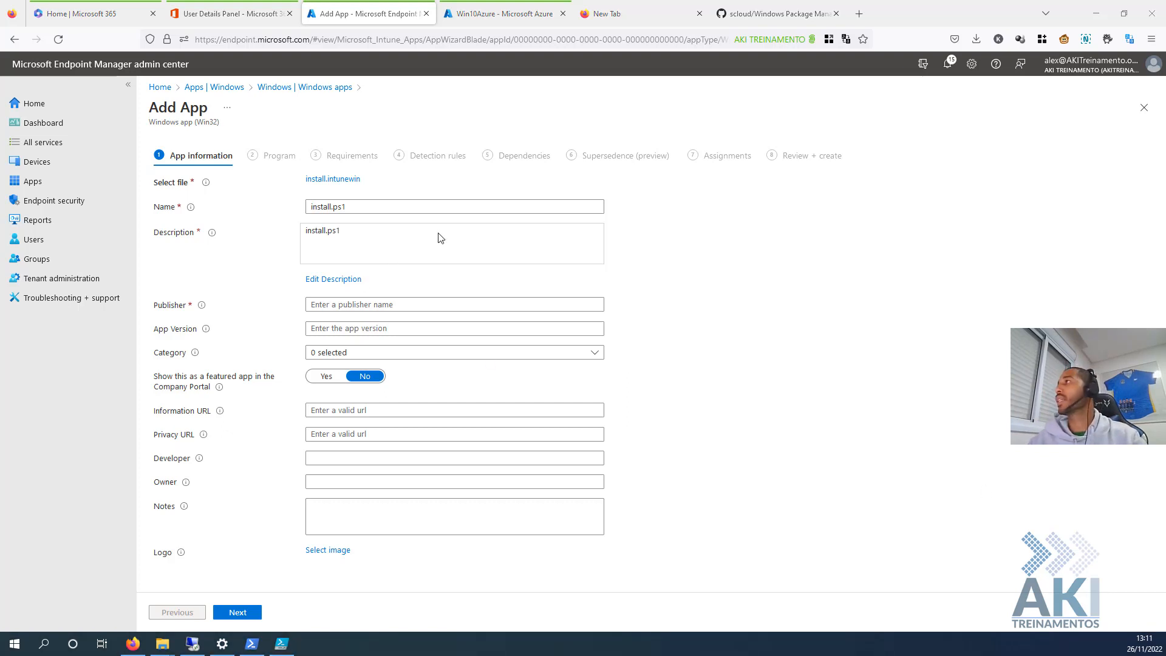
pyautogui.click(363, 204)
pyautogui.hotkey('ctrl', 'a')
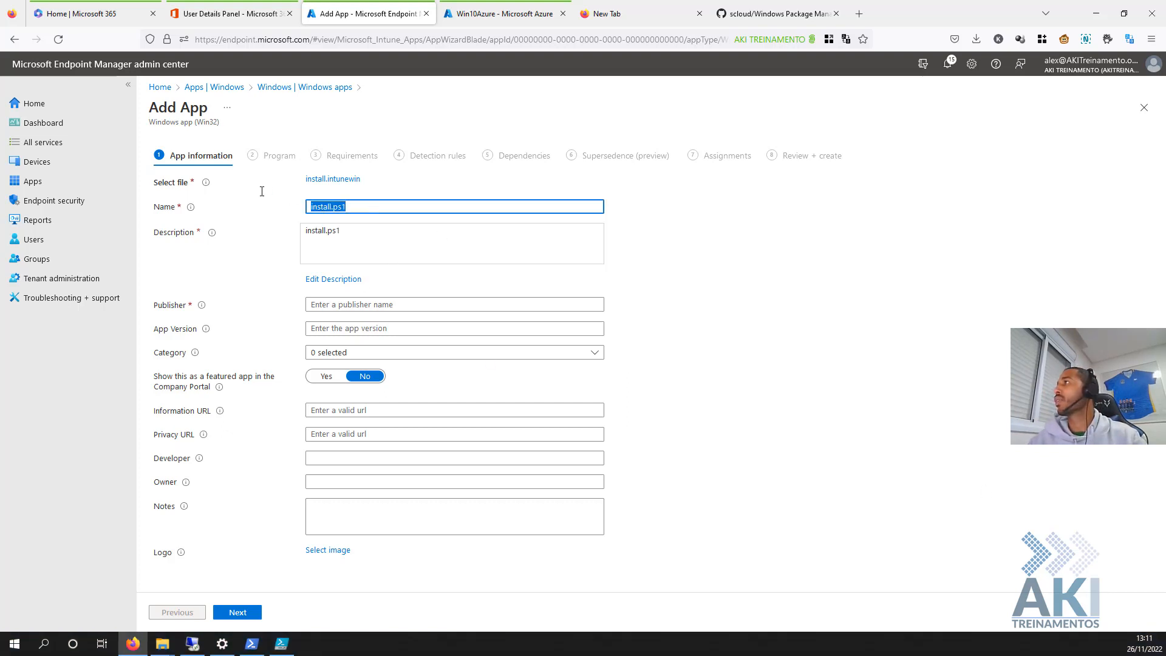
pyautogui.write('Windows Package Manager')
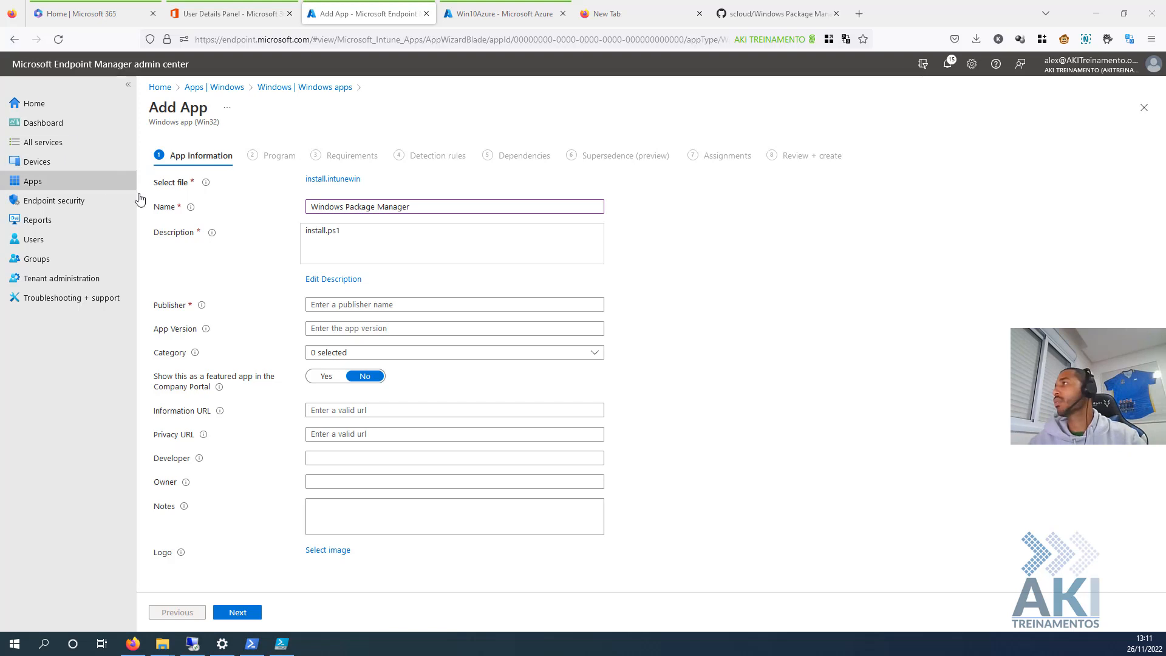
pyautogui.click(323, 279)
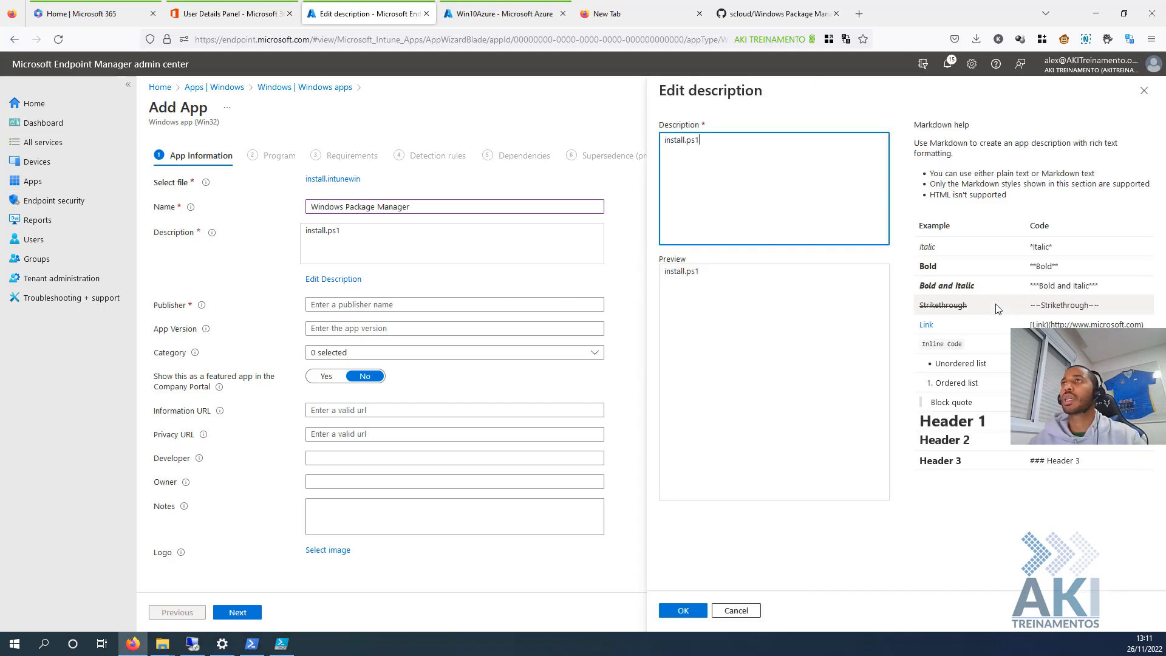
# - Replace the description with the prepared Portuguese text and set Publisher to 'scloud'
pyautogui.moveTo(765, 203); pyautogui.dragTo(606, 168)
pyautogui.write('Windows Package Manager é uma solução de gerenciador de pacotes que consiste em uma ferramenta de linha de comando e configuração de serviços para instalar aplicações no Windows 10 e 11.')
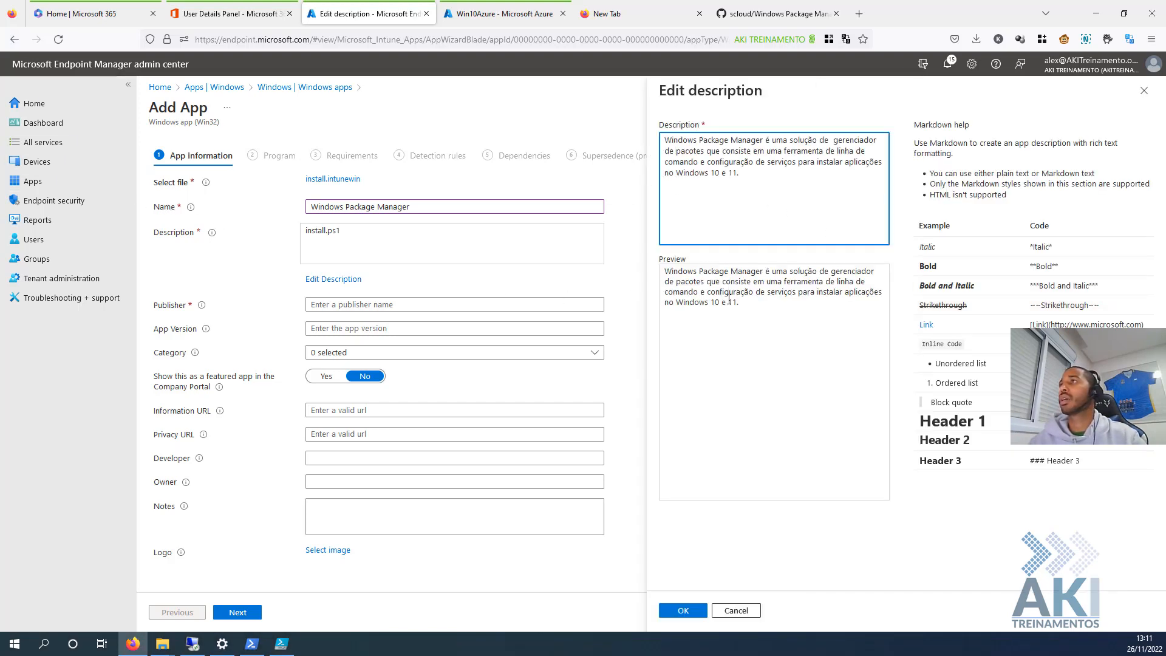
pyautogui.click(683, 610)
pyautogui.click(364, 304)
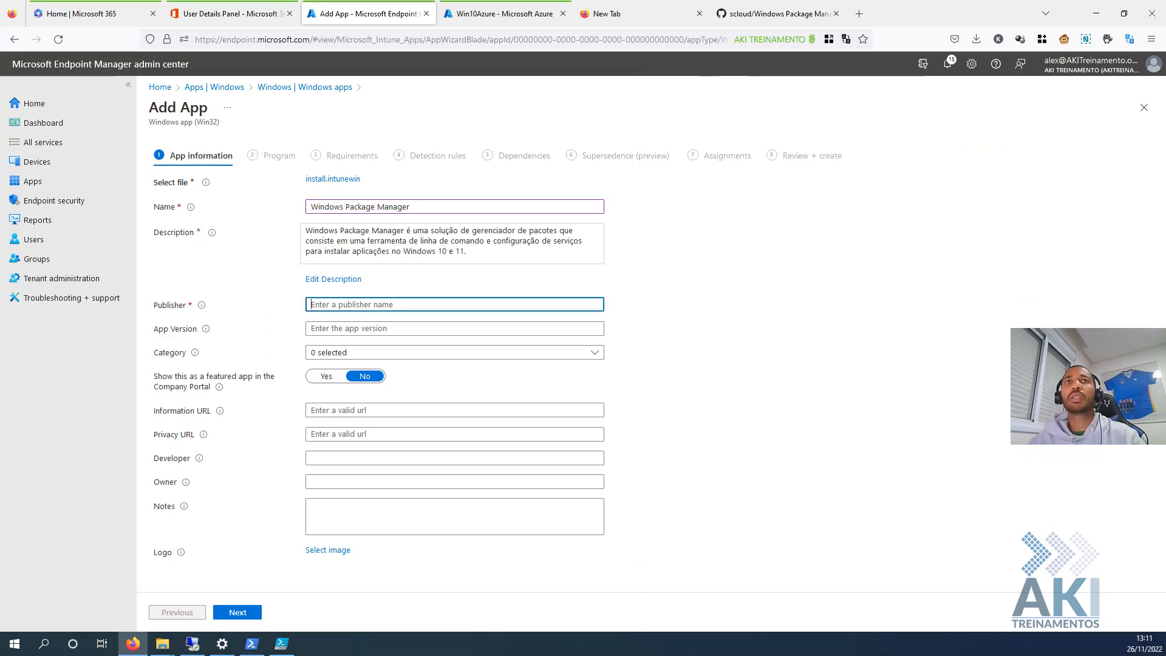
pyautogui.hotkey('alt', 'Tab')
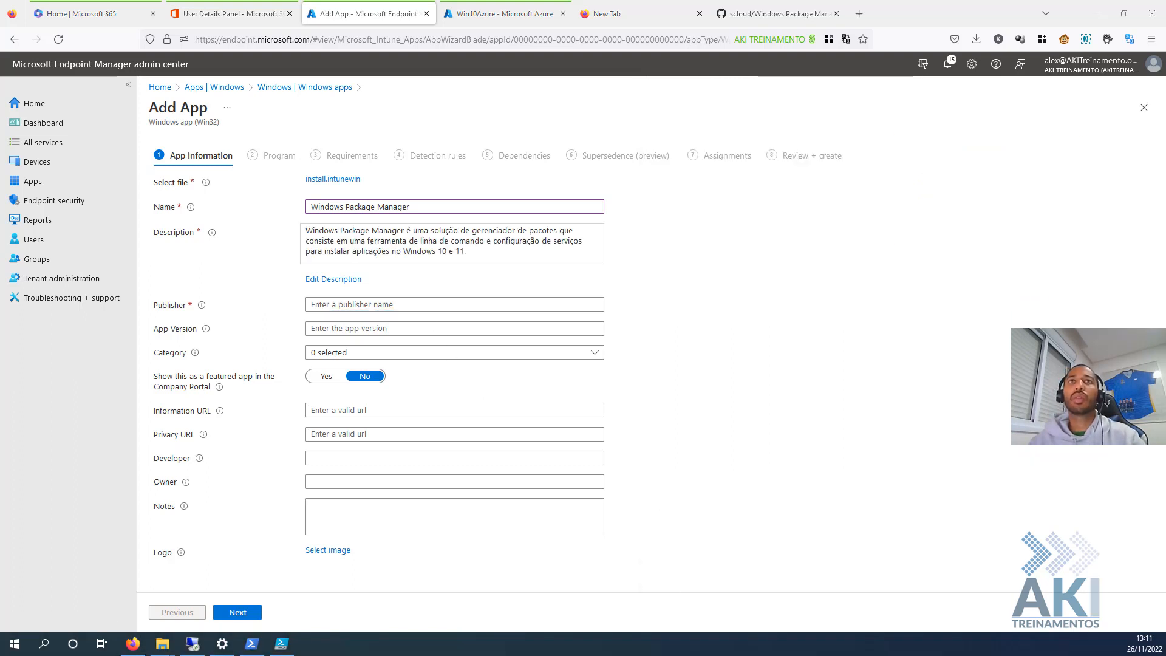
pyautogui.click(322, 307)
pyautogui.write('scloud')
pyautogui.doubleClick(321, 304)
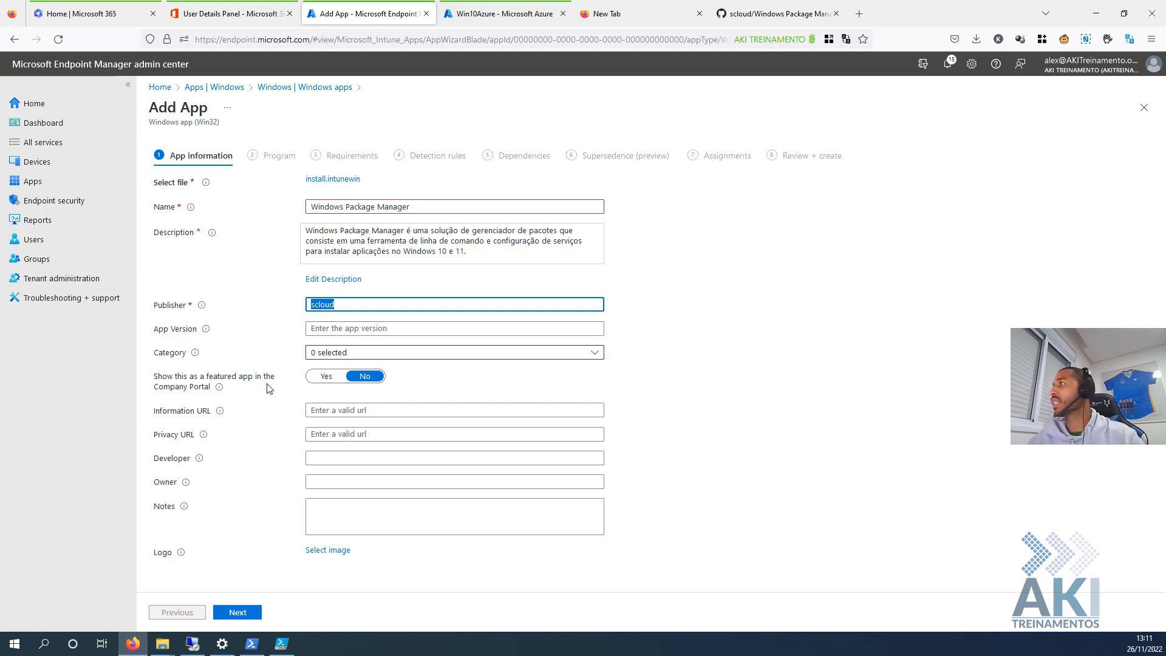
pyautogui.click(248, 614)
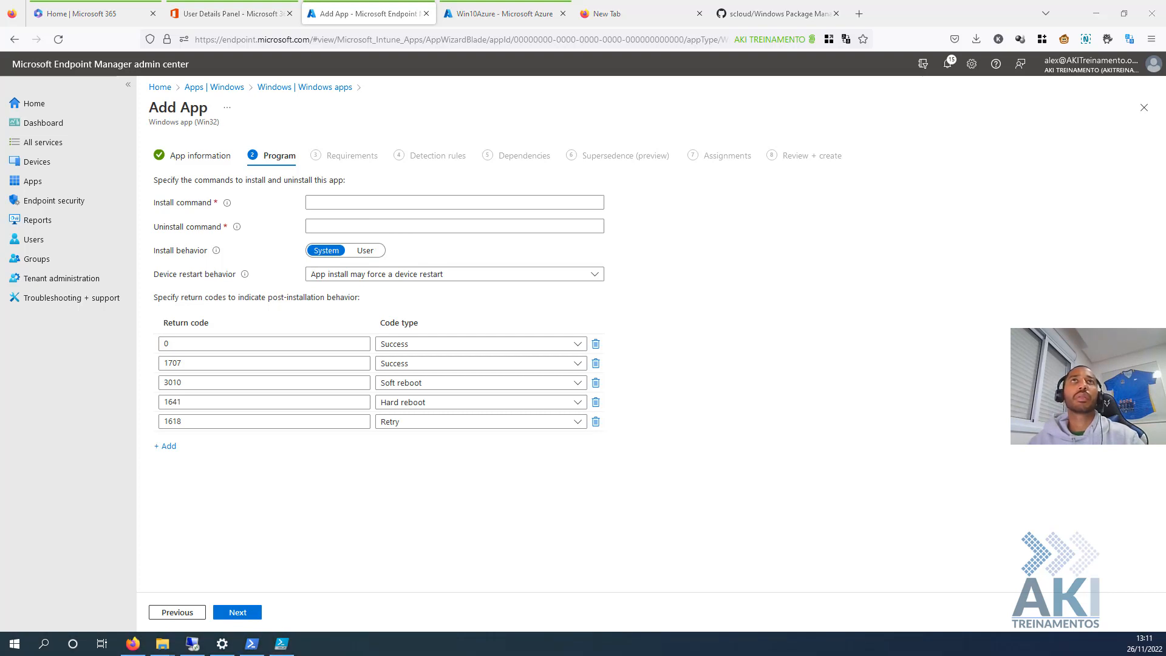
# - Paste the hidden, execution-policy-bypass PowerShell command running install.ps1 as the install command
pyautogui.click(354, 204)
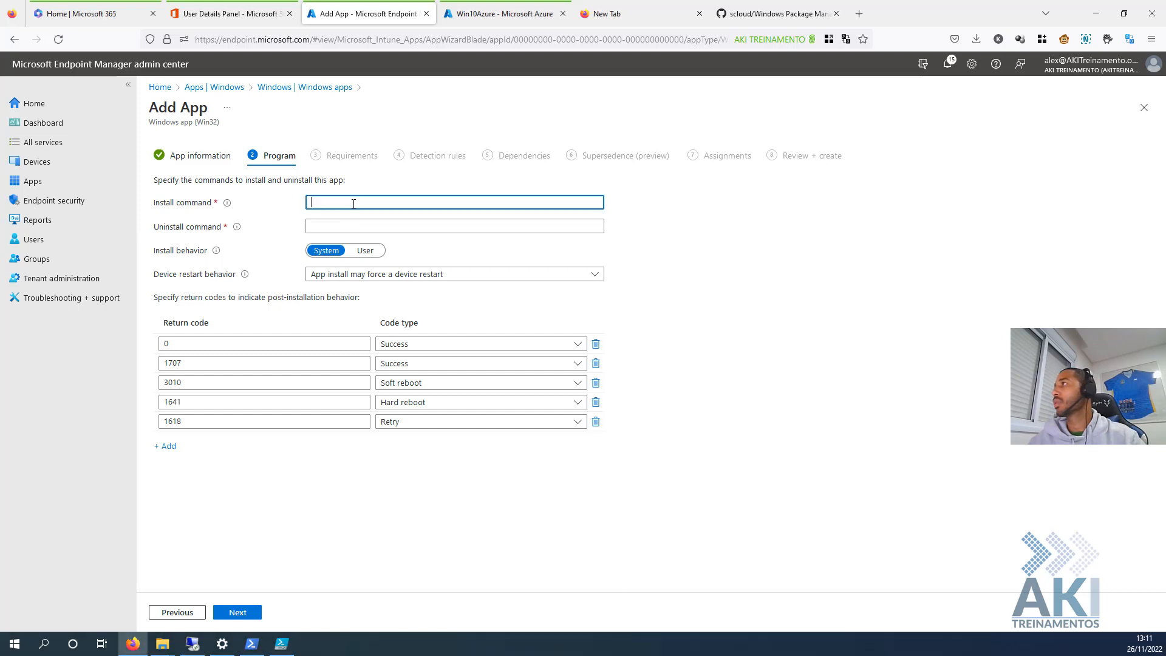
pyautogui.hotkey('ctrl', 'v')
pyautogui.moveTo(385, 201); pyautogui.dragTo(227, 198)
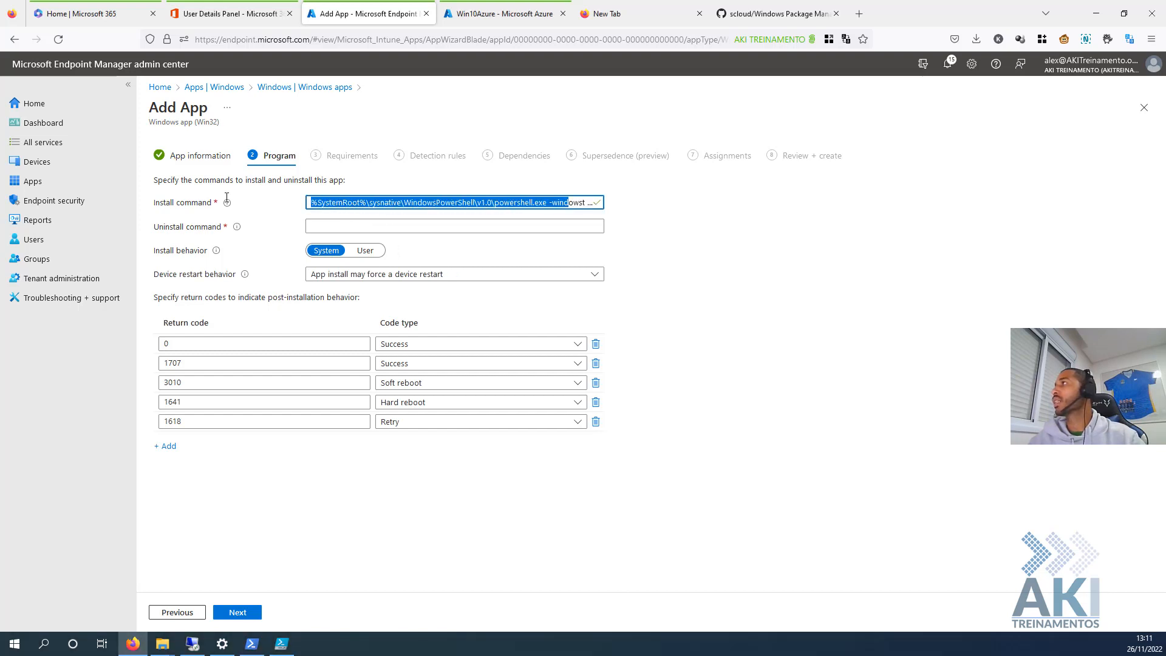
pyautogui.click(381, 204)
pyautogui.moveTo(380, 204); pyautogui.dragTo(604, 203)
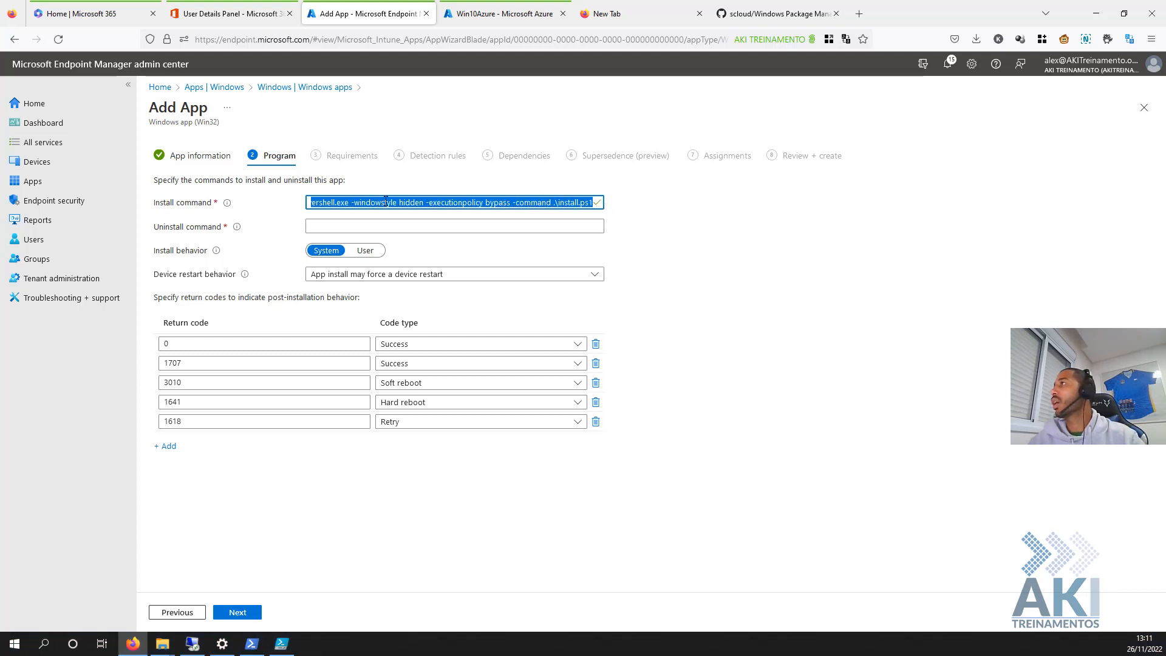
pyautogui.click(434, 202)
pyautogui.moveTo(450, 204); pyautogui.dragTo(134, 190)
pyautogui.click(558, 224)
pyautogui.click(559, 203)
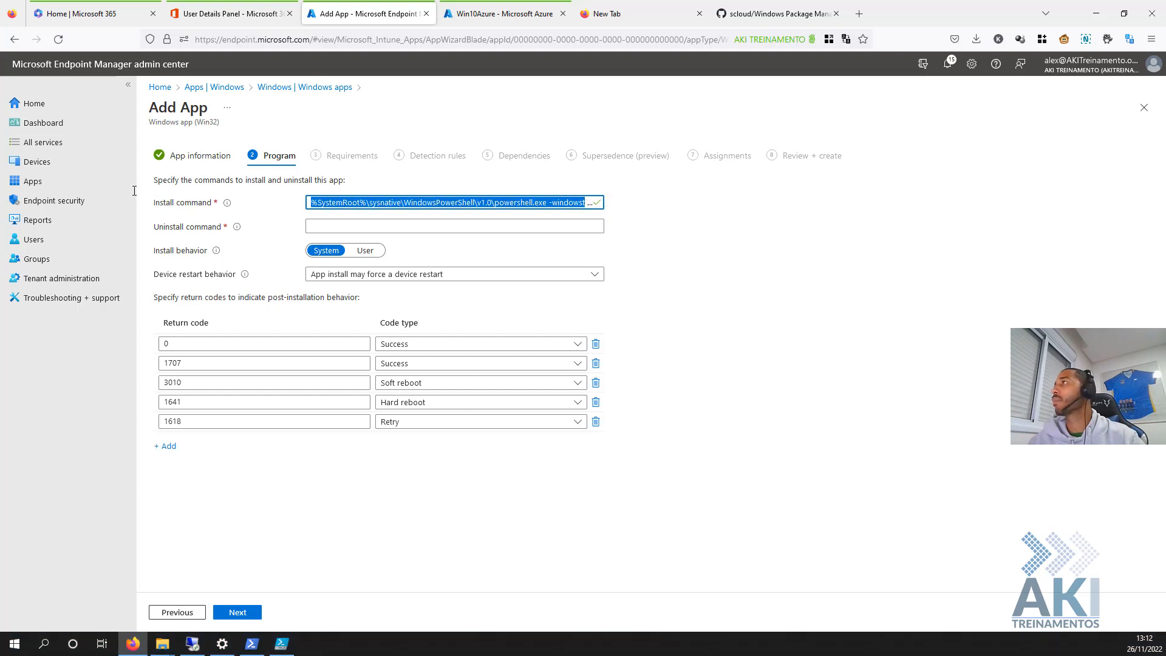
# - Paste the matching PowerShell command running .\uninstall.ps1 as the uninstall command
pyautogui.click(342, 224)
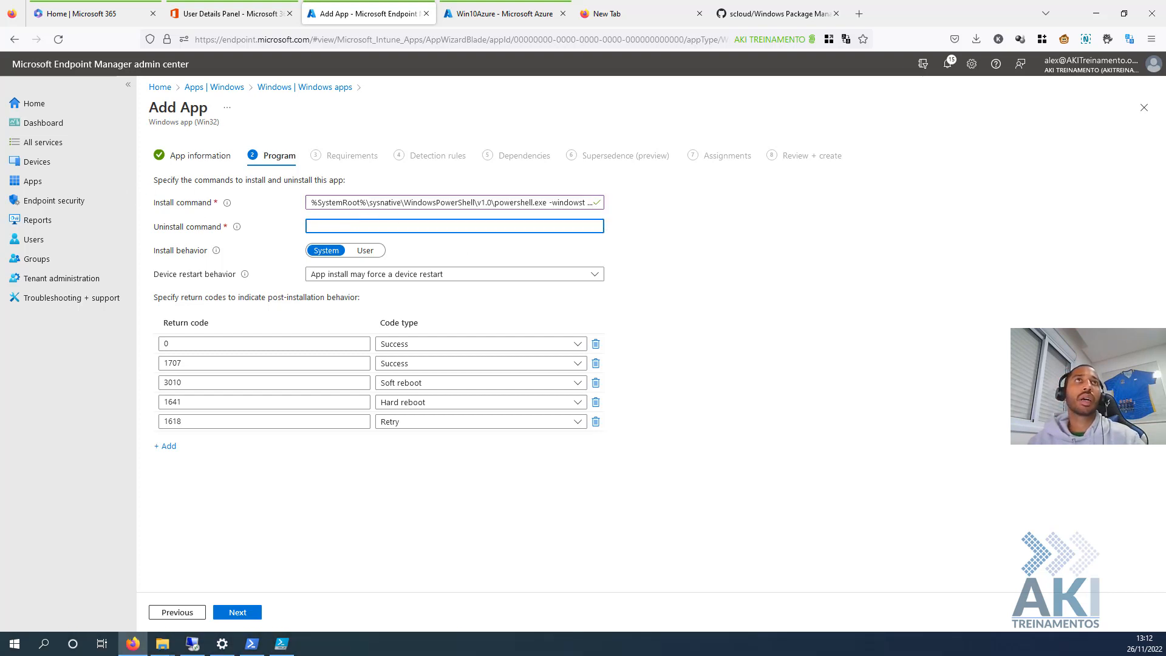
pyautogui.hotkey('alt', 'Tab')
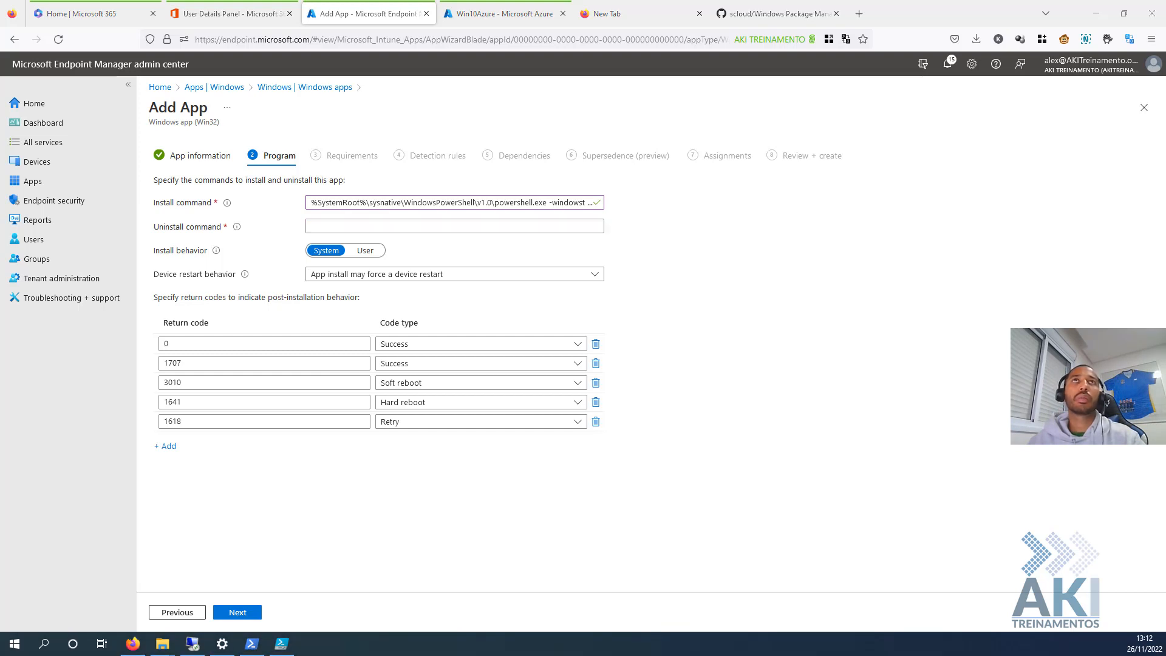
pyautogui.click(384, 226)
pyautogui.write('%SystemRoot%\\sysnative\\WindowsPowerShell\\v1.0\\powershell.exe -windowstyle hidden -executionpolicy bypass -command .\\uninstall.ps1')
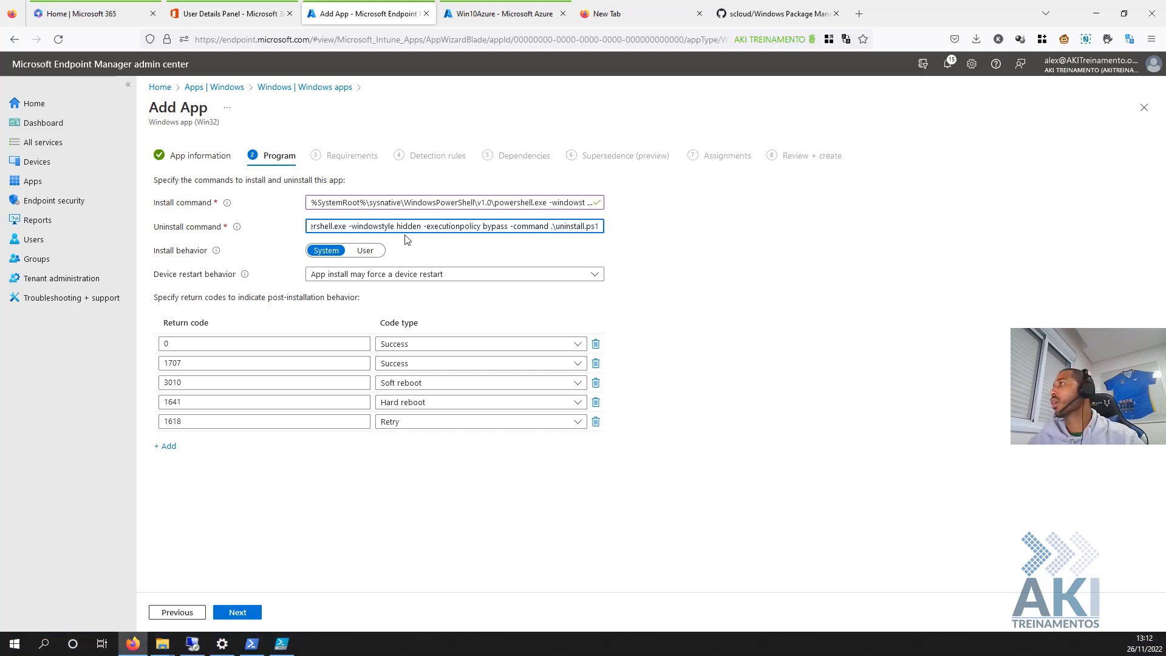
pyautogui.hotkey('ctrl', 'a')
pyautogui.moveTo(434, 225); pyautogui.dragTo(605, 221)
pyautogui.moveTo(417, 226); pyautogui.dragTo(605, 224)
pyautogui.click(708, 239)
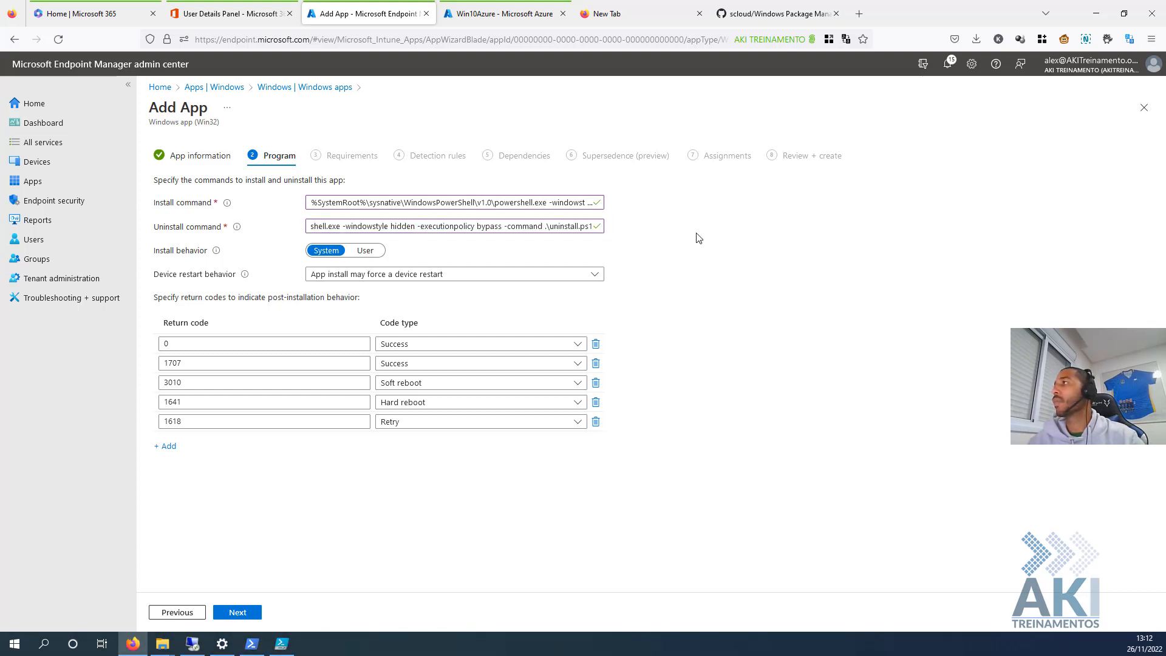
# - Keep device restart behavior at 'App install may force a device restart' and continue
pyautogui.click(349, 277)
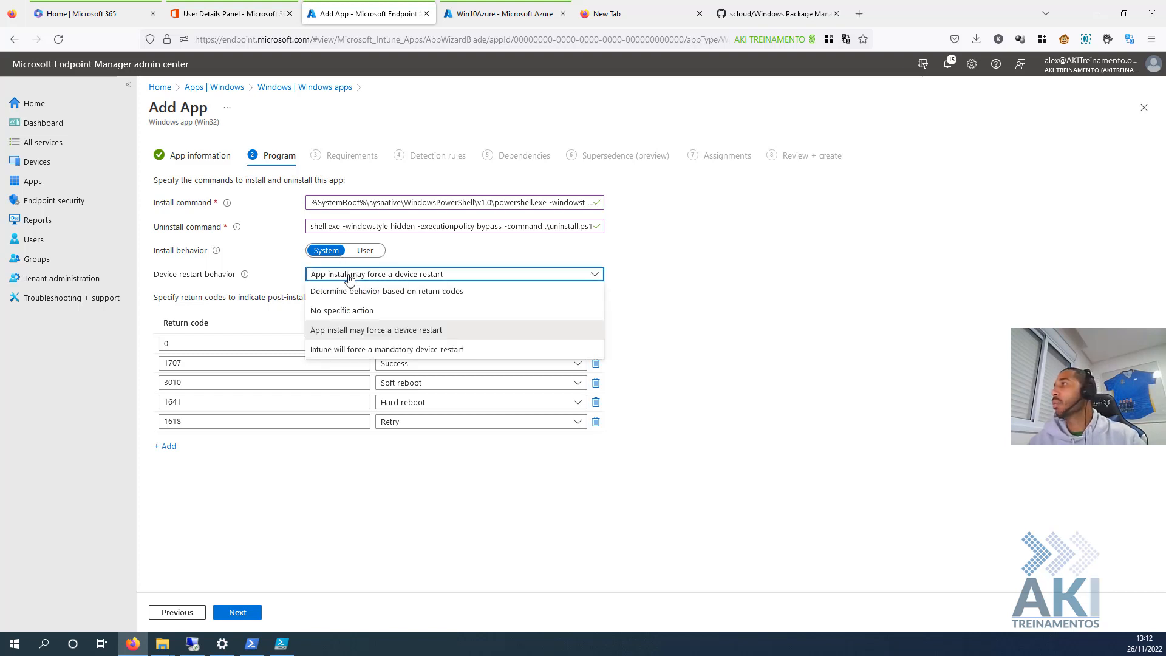
pyautogui.click(353, 338)
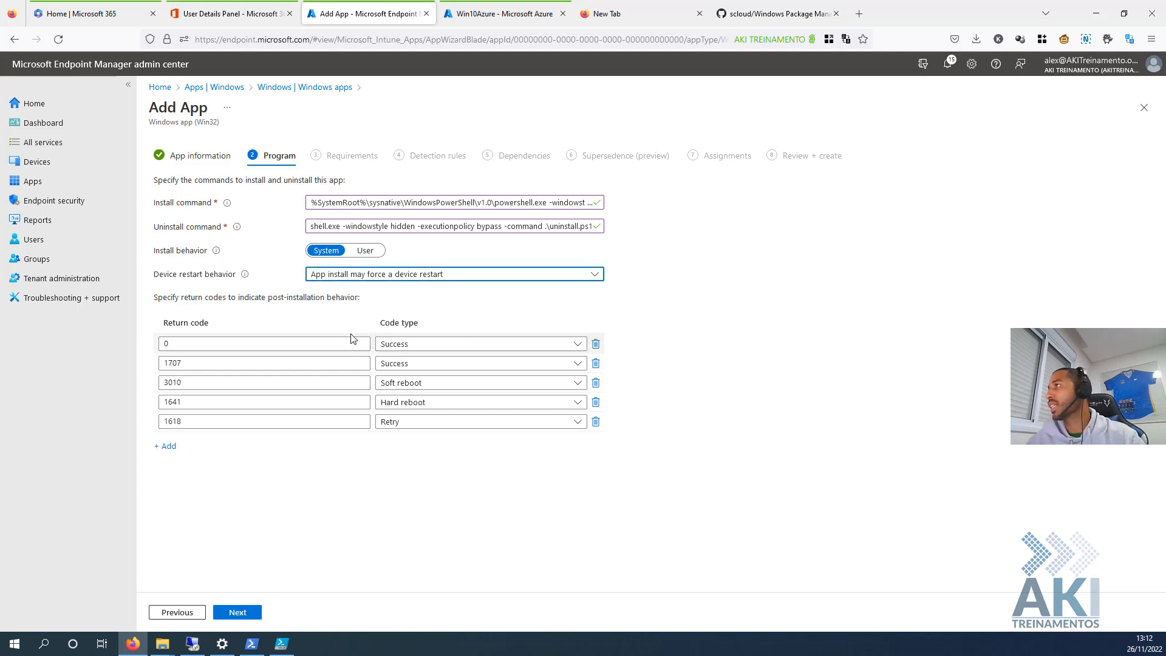
pyautogui.click(419, 278)
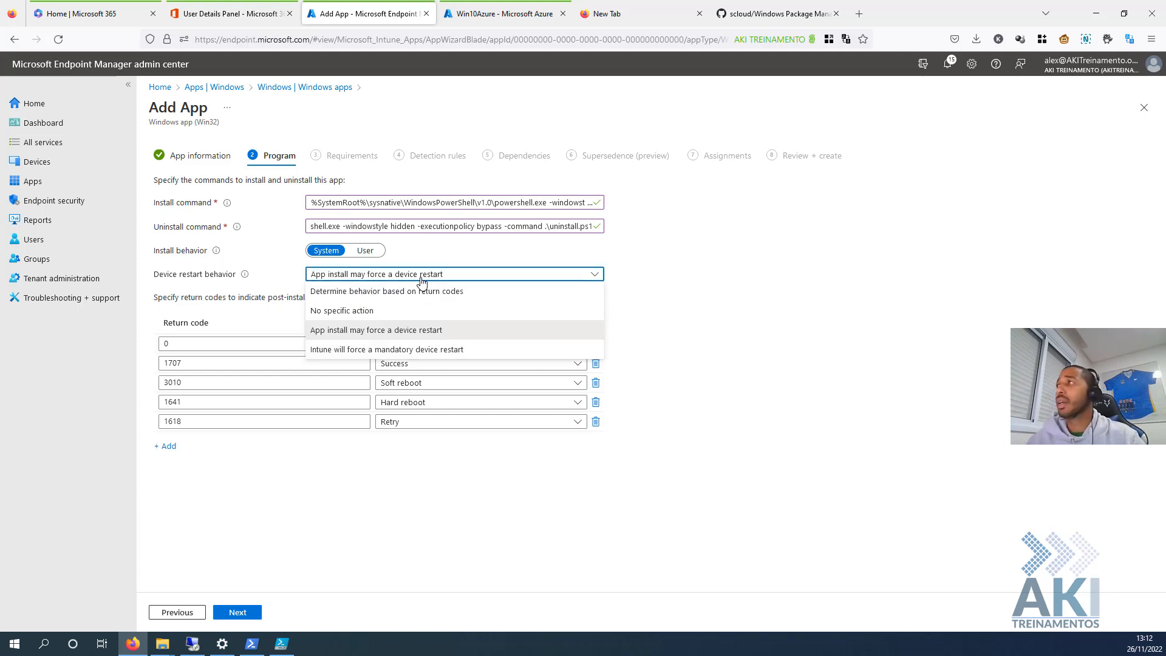
pyautogui.click(362, 311)
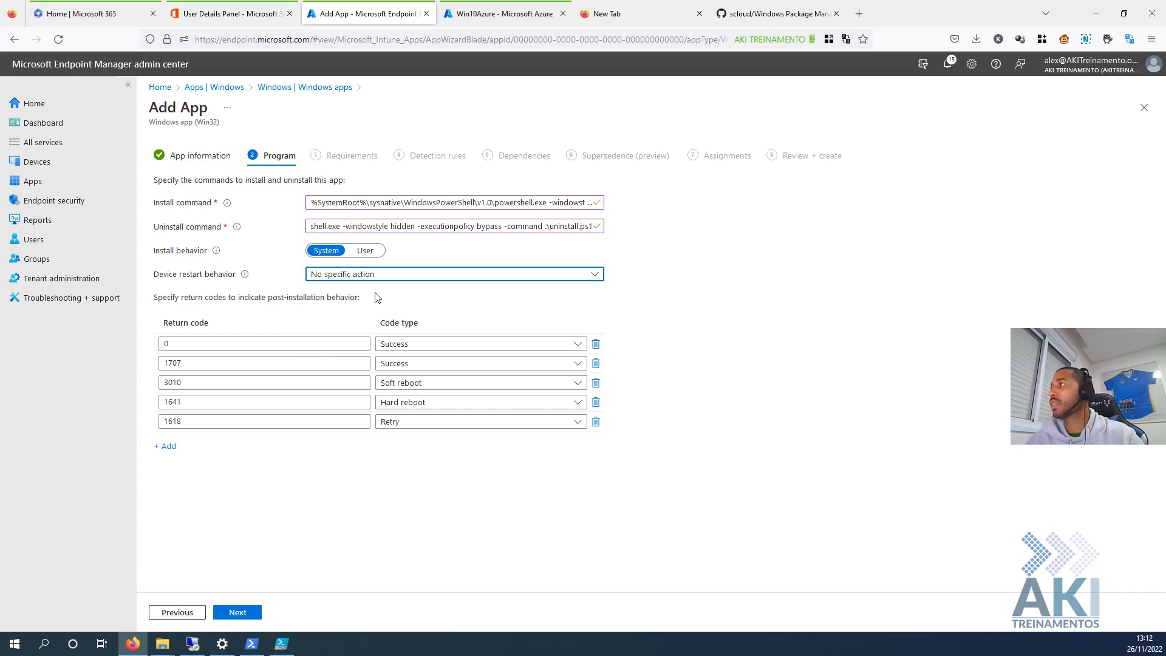
pyautogui.click(380, 278)
pyautogui.click(362, 329)
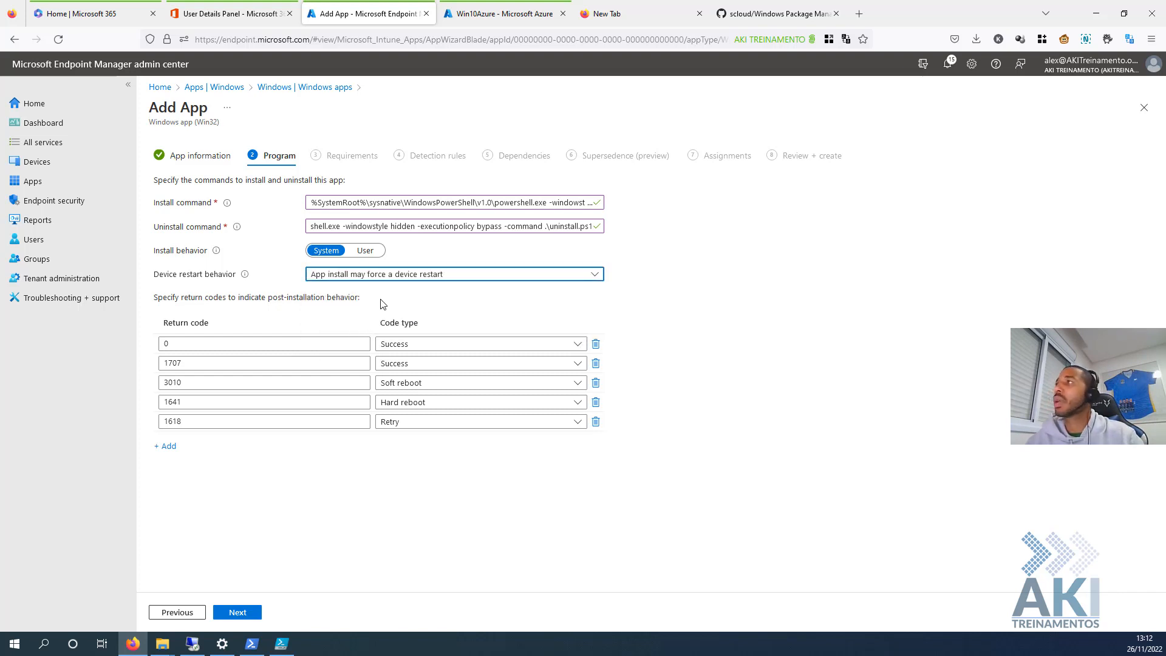
pyautogui.click(382, 279)
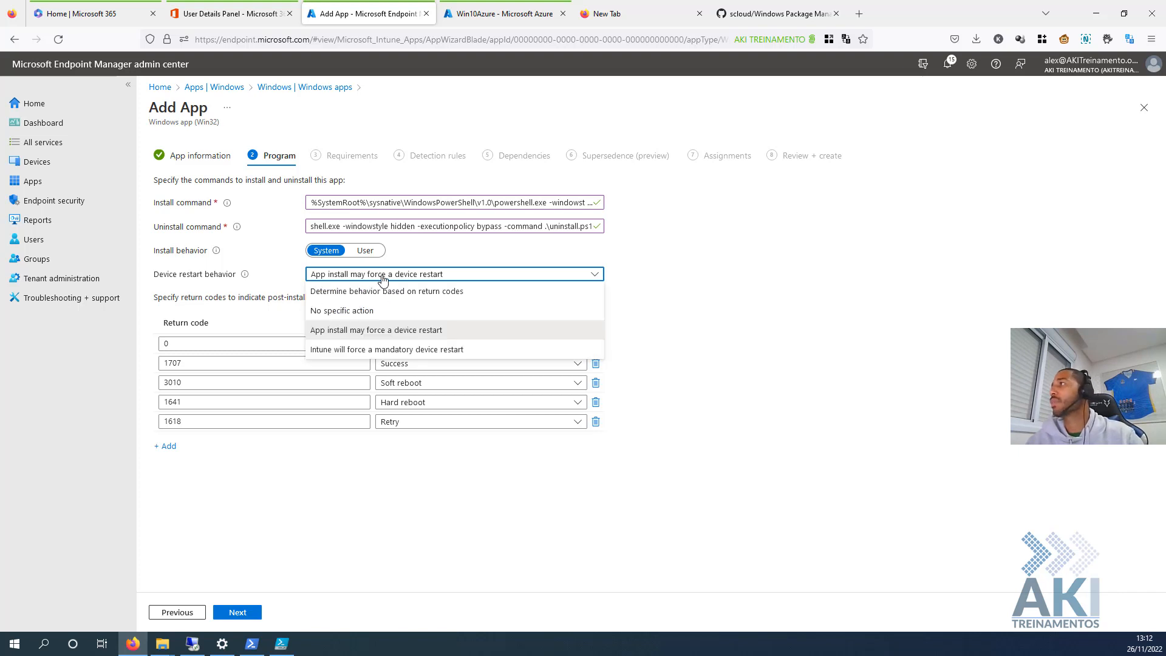
pyautogui.click(383, 279)
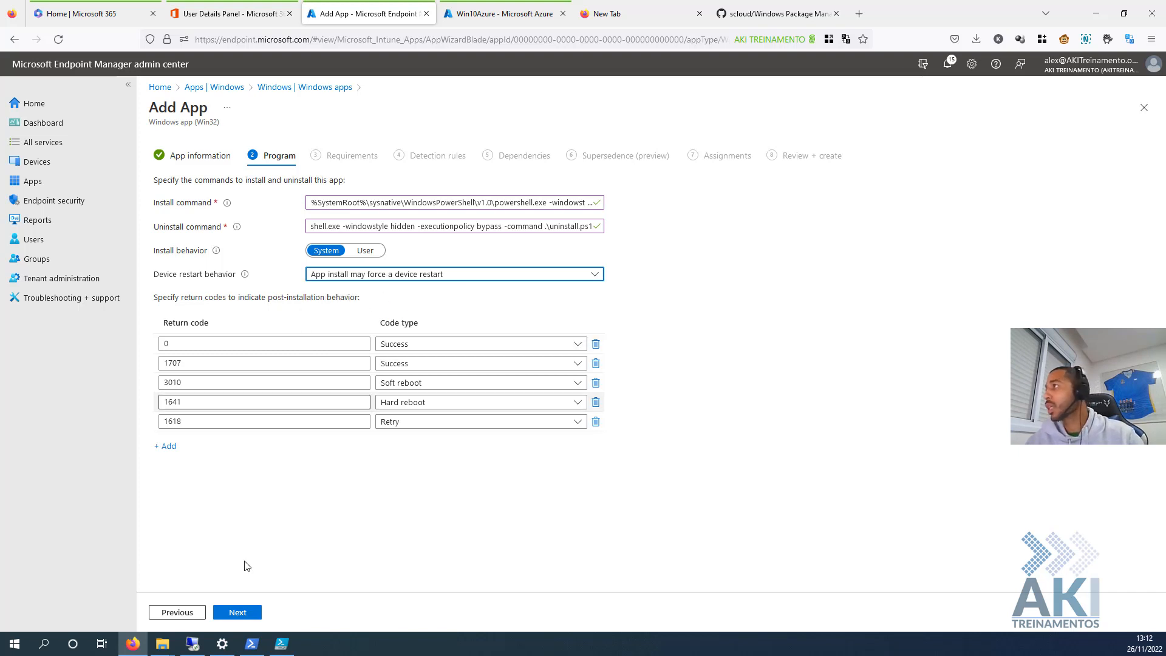
pyautogui.click(241, 613)
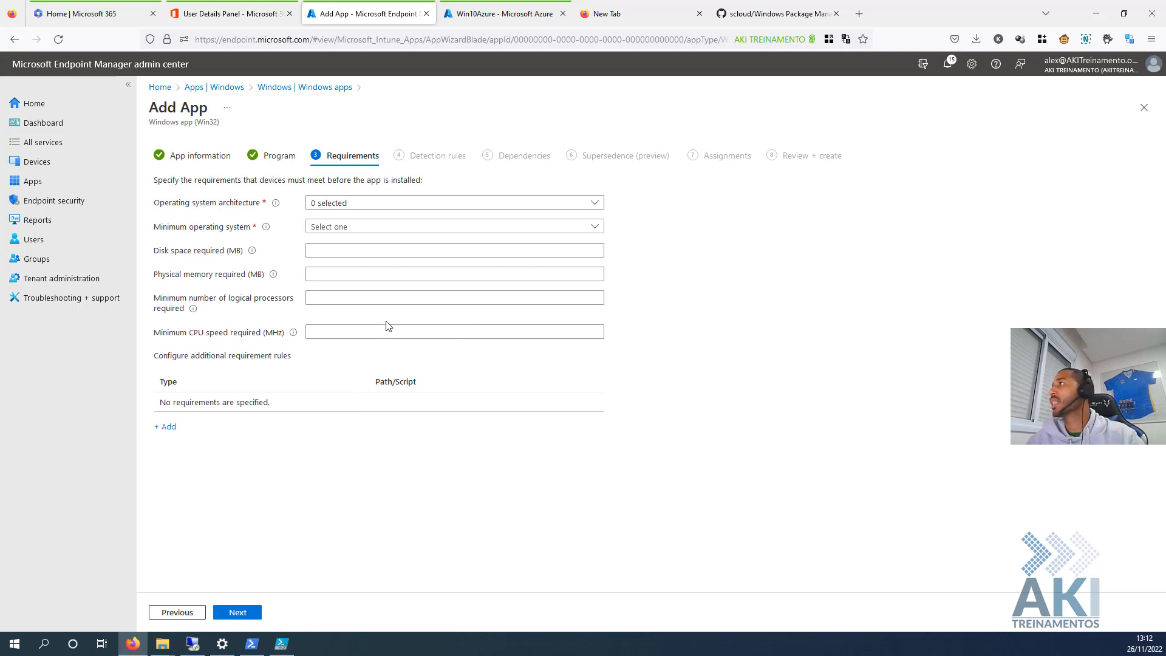
# - Tick 32-bit and 64-bit architectures and set minimum OS to Windows 10 1607
pyautogui.click(327, 205)
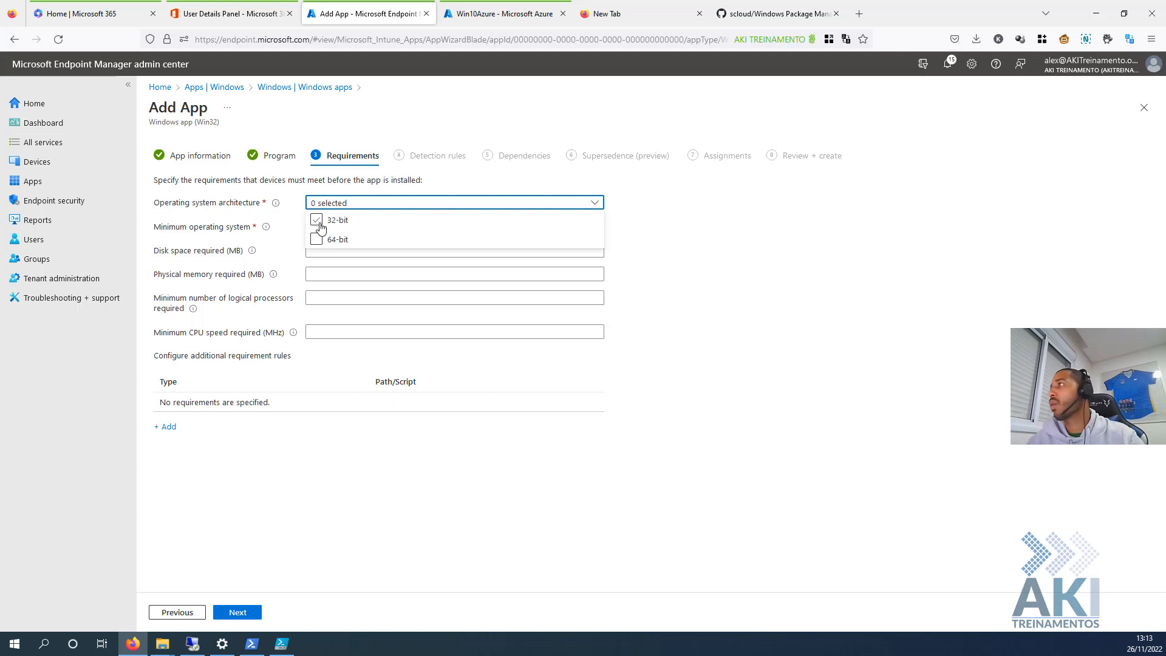
pyautogui.click(318, 223)
pyautogui.click(317, 237)
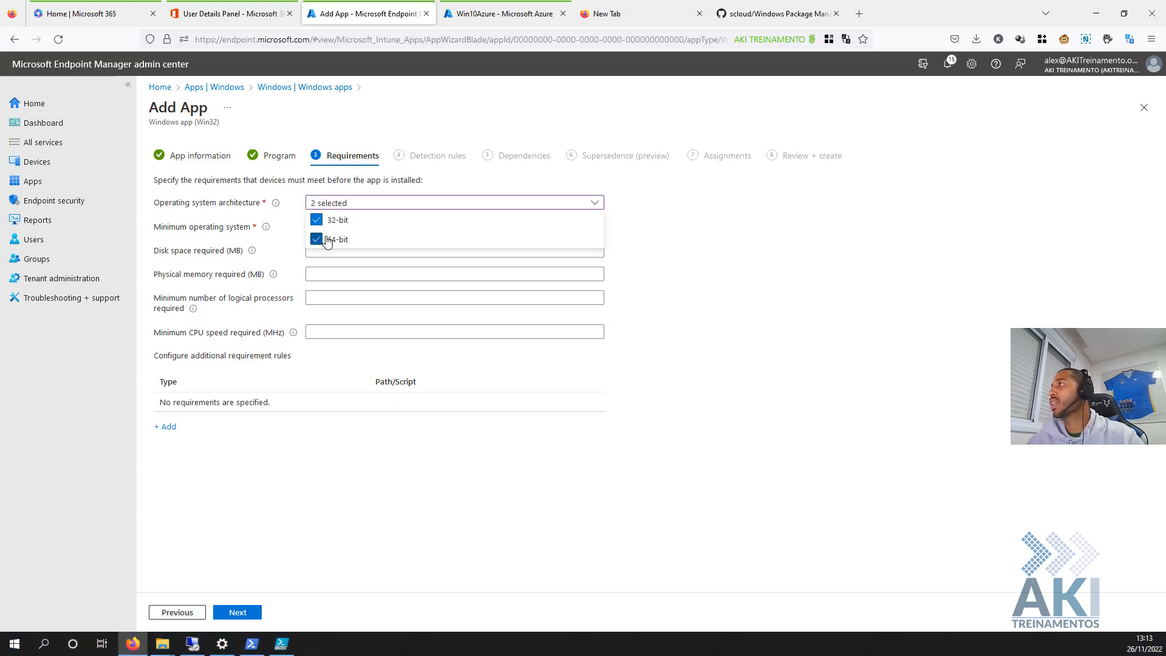
pyautogui.click(741, 282)
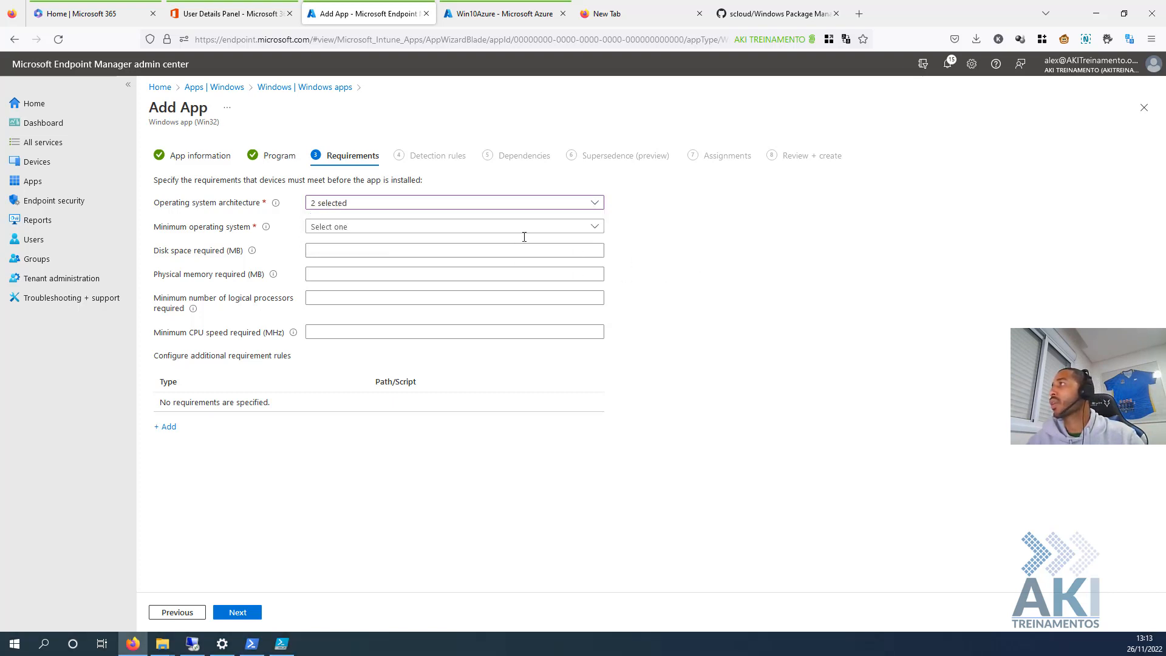
pyautogui.click(360, 228)
pyautogui.click(349, 246)
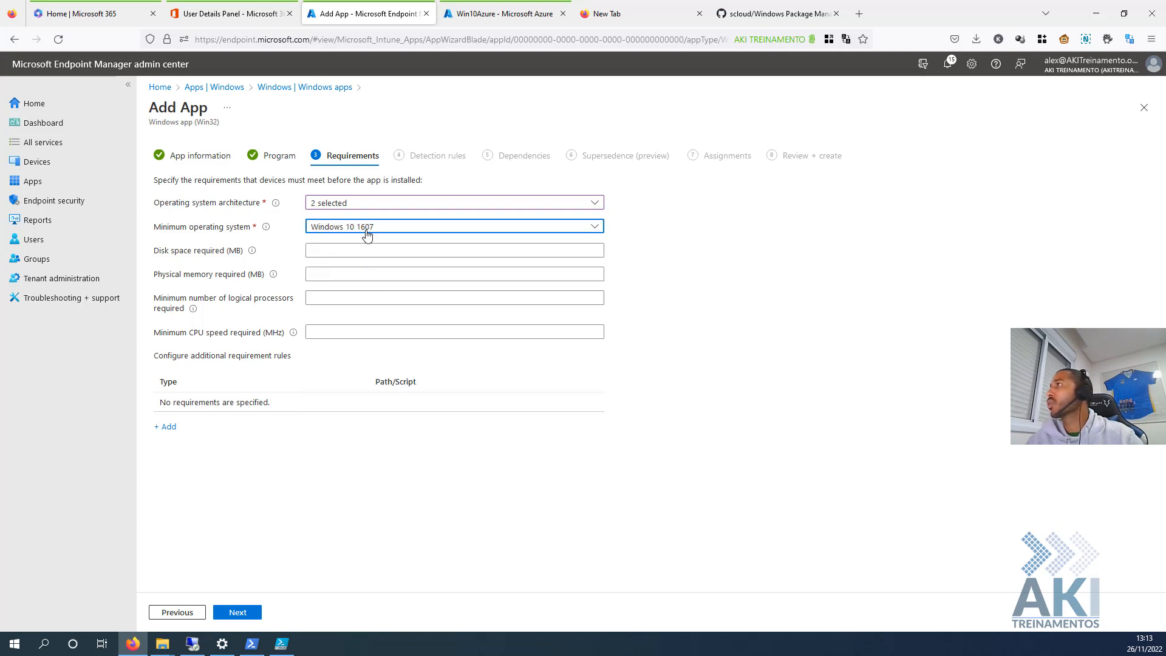
pyautogui.click(381, 464)
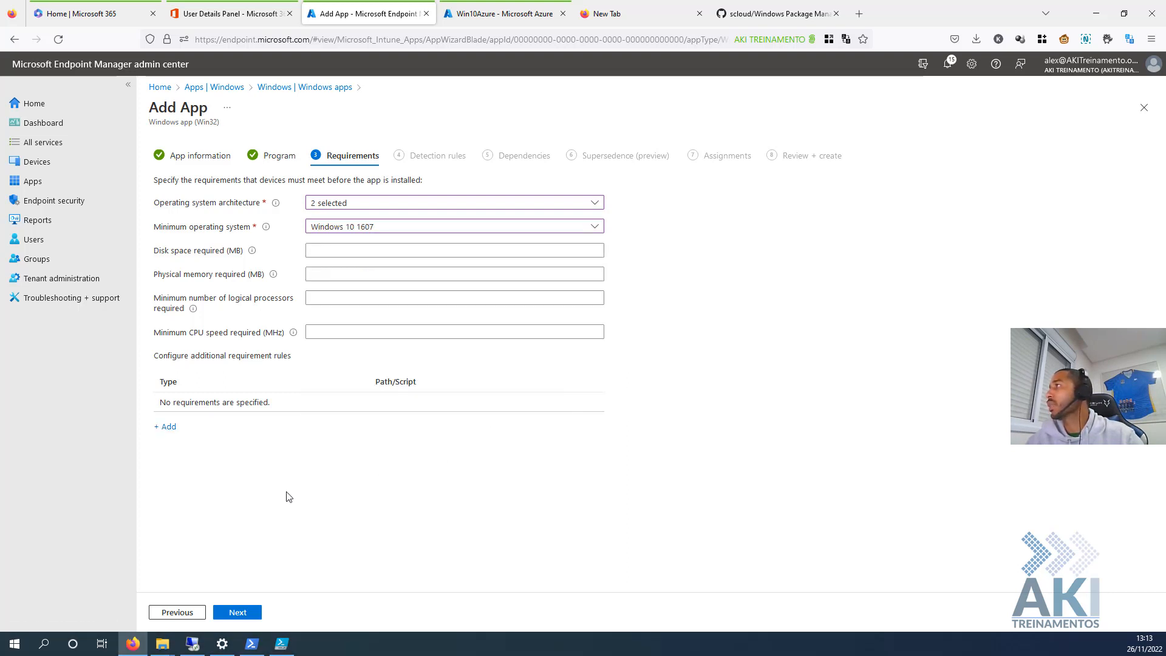
pyautogui.click(246, 613)
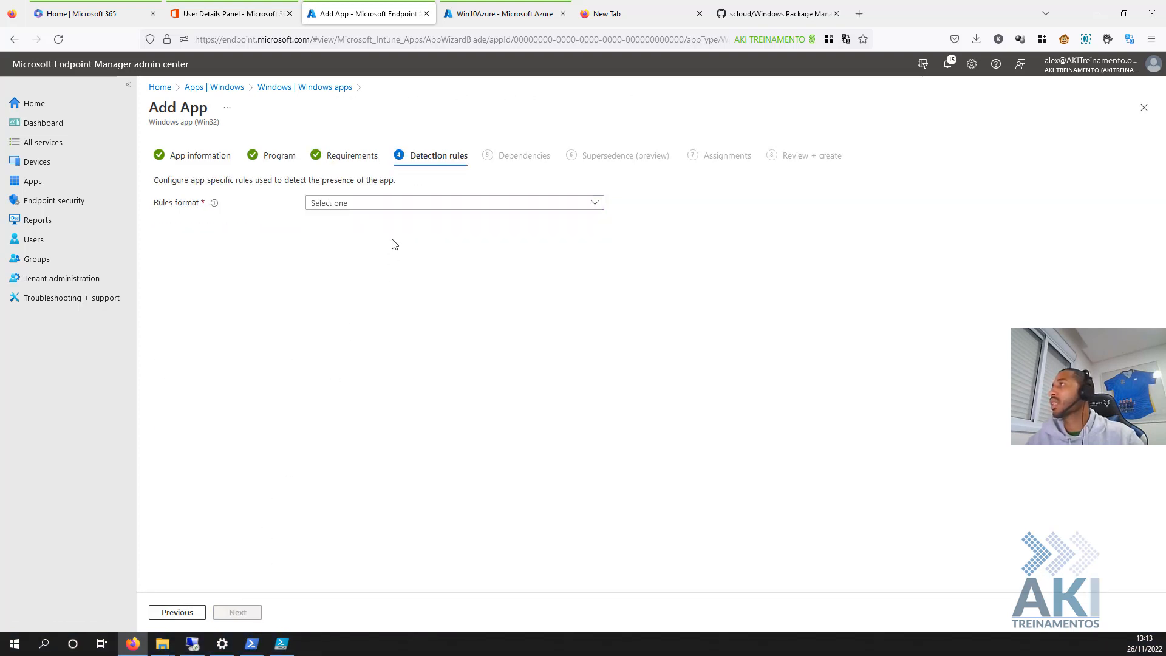
# - Use the custom detection script check.ps1 as the detection rule, then continue to Dependencies
pyautogui.click(403, 206)
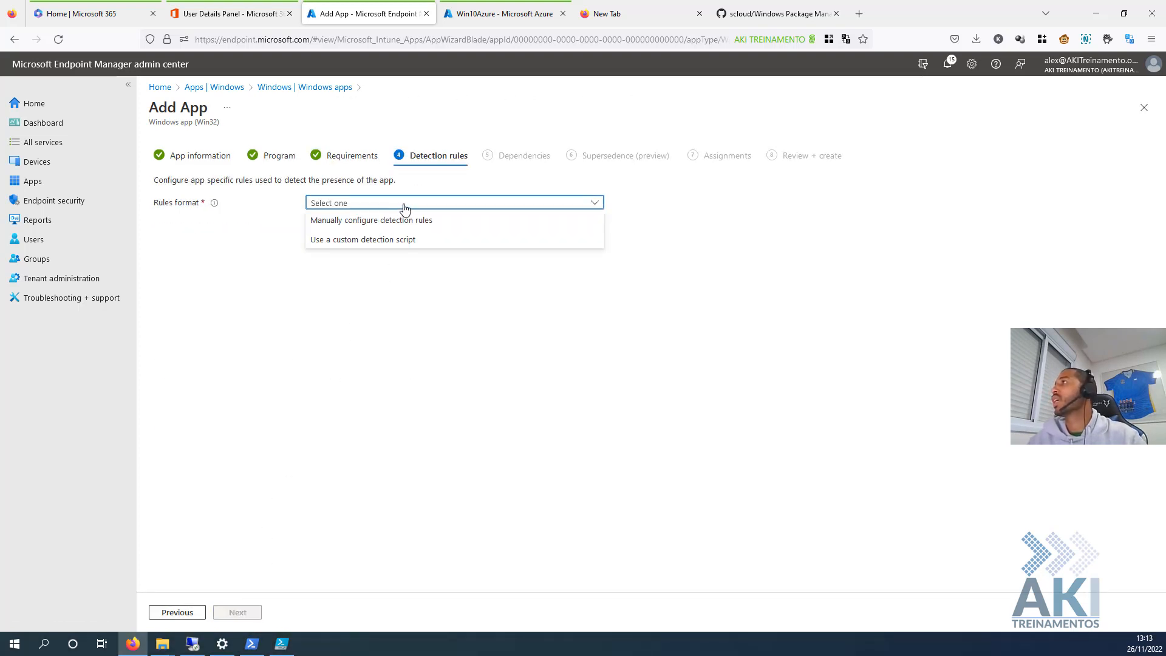
pyautogui.click(387, 240)
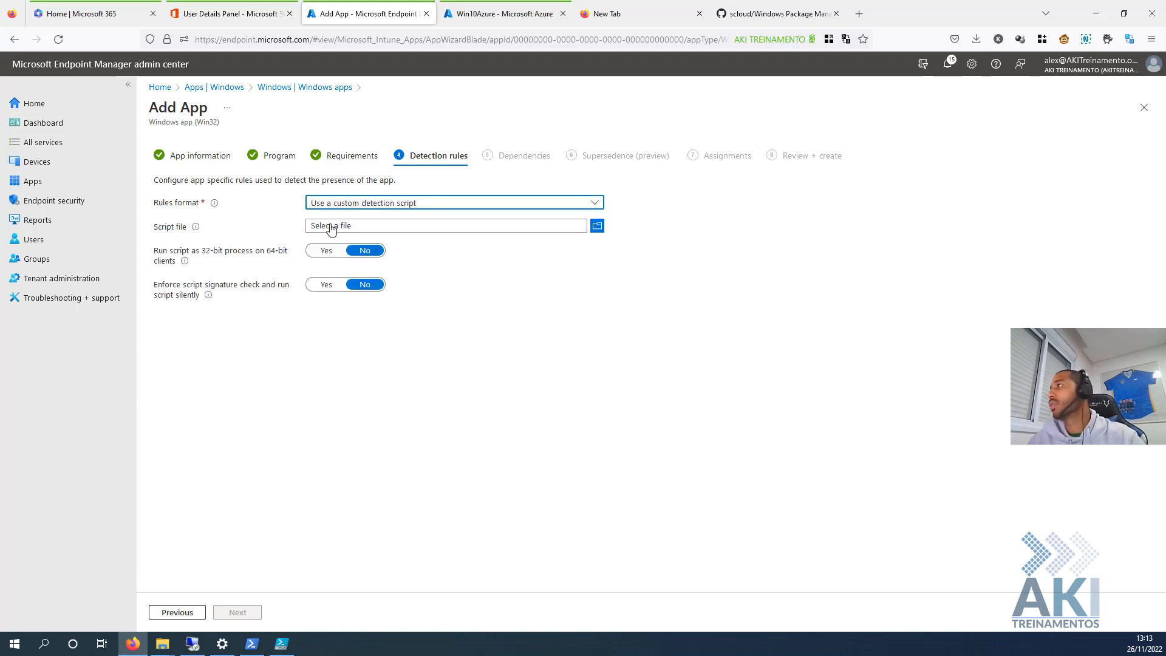
pyautogui.click(595, 228)
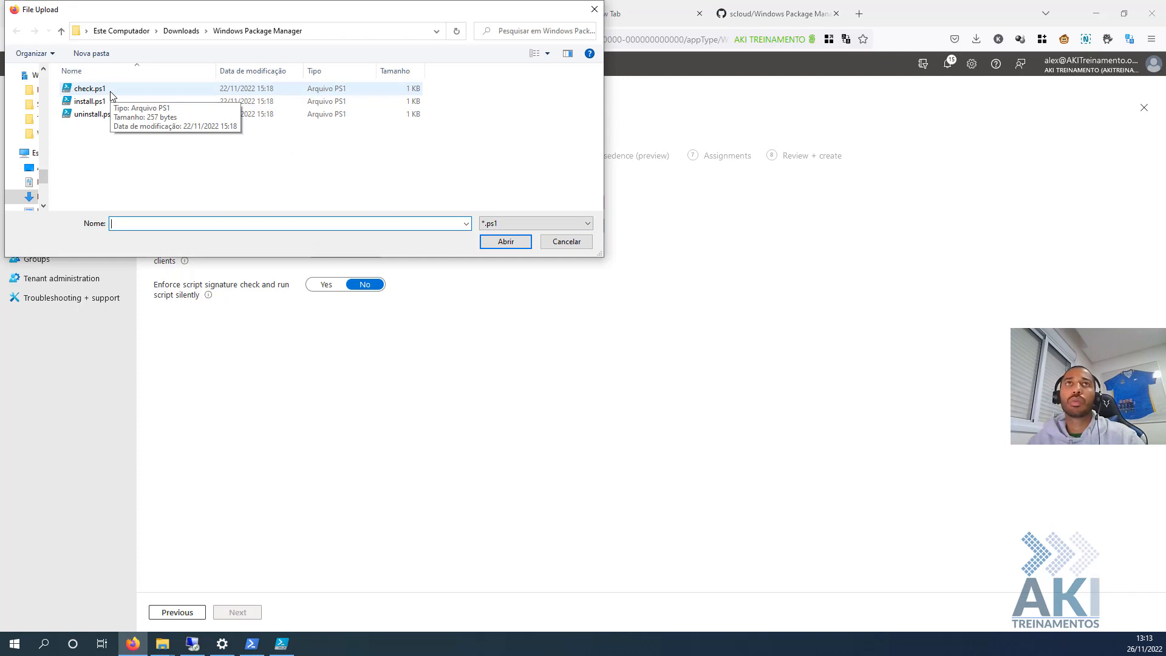
pyautogui.doubleClick(111, 93)
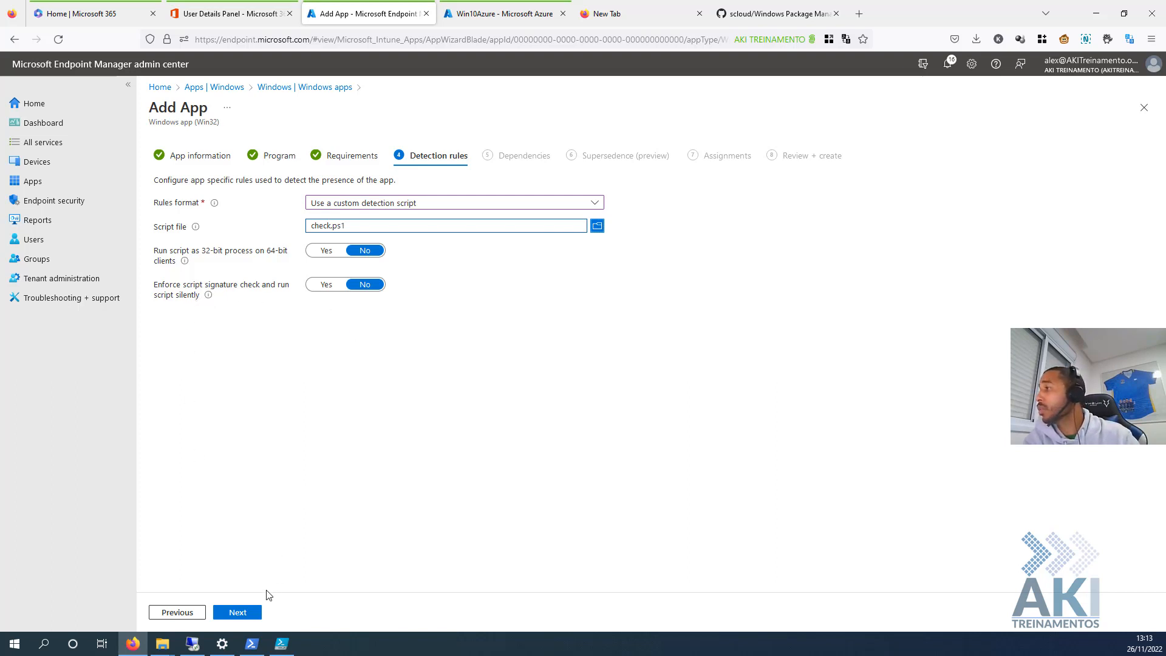
pyautogui.click(249, 614)
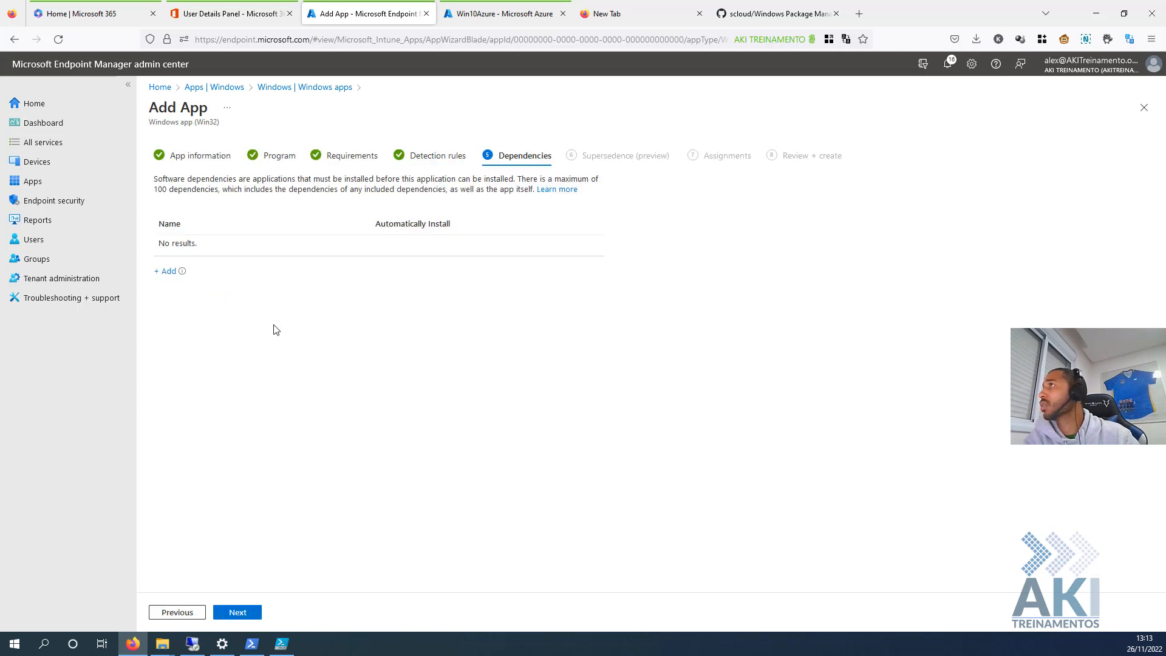
# - Skip Dependencies and Supersedence, then assign the app as Required to All devices without a filter
pyautogui.click(249, 612)
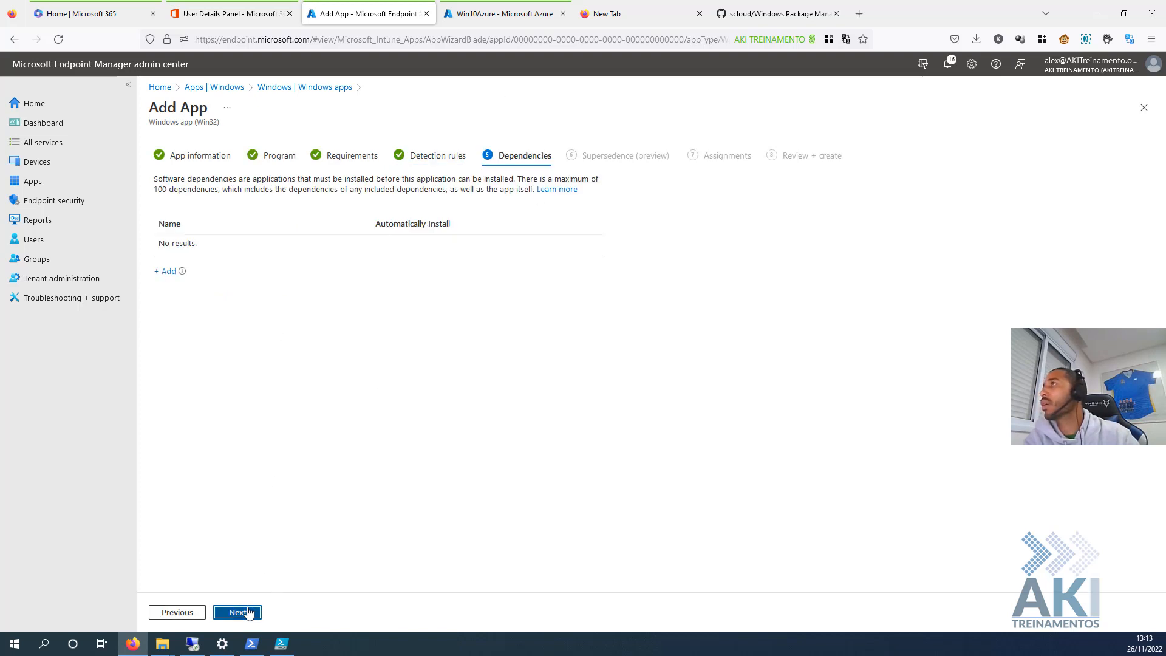
pyautogui.click(239, 613)
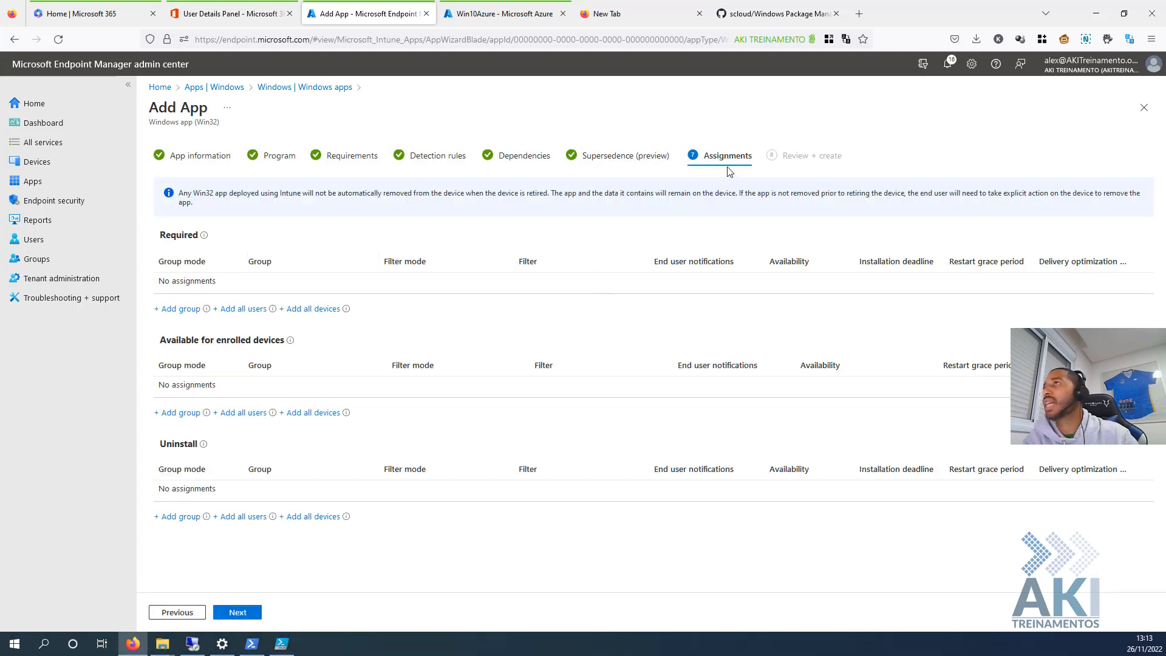
pyautogui.click(313, 309)
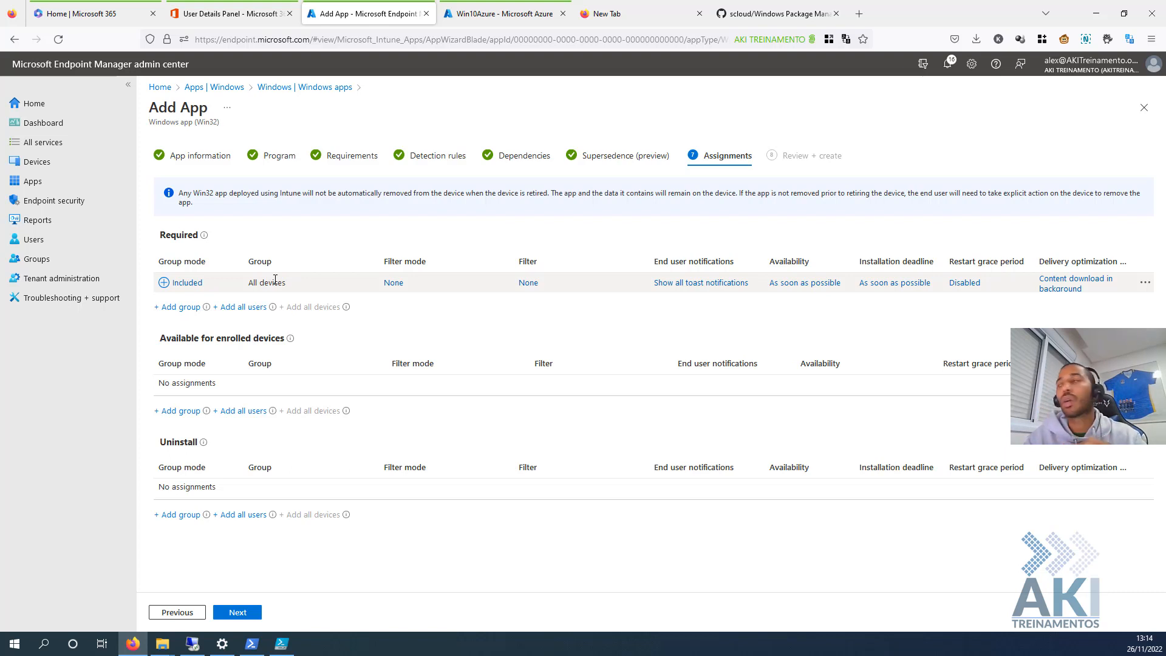
pyautogui.click(391, 287)
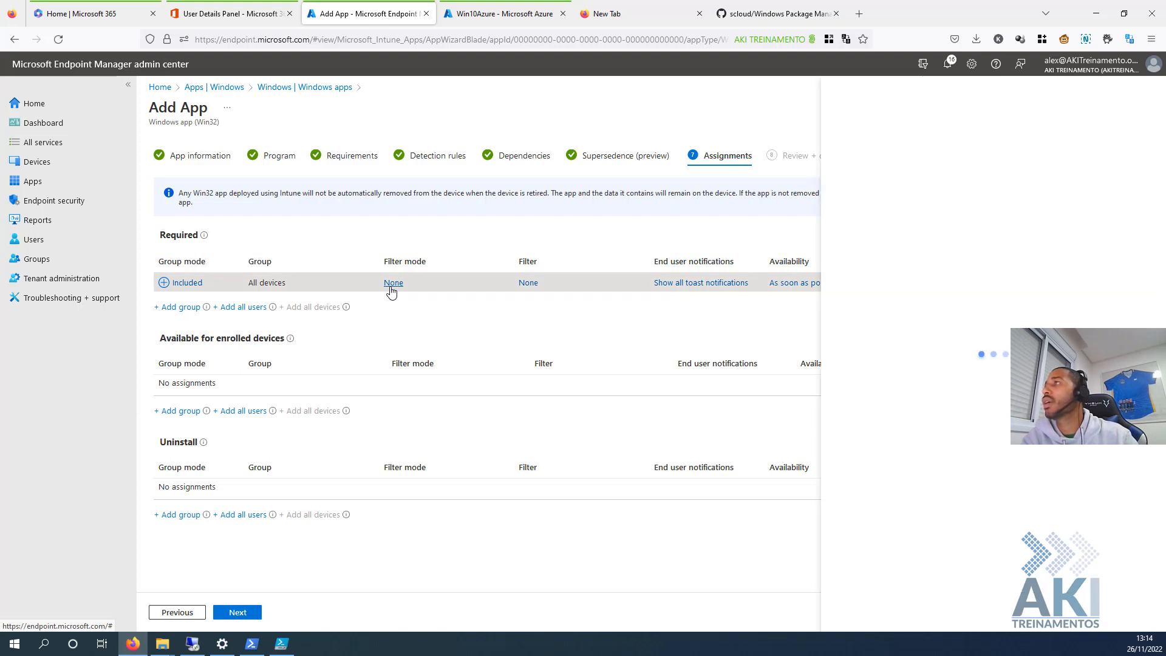
pyautogui.click(829, 210)
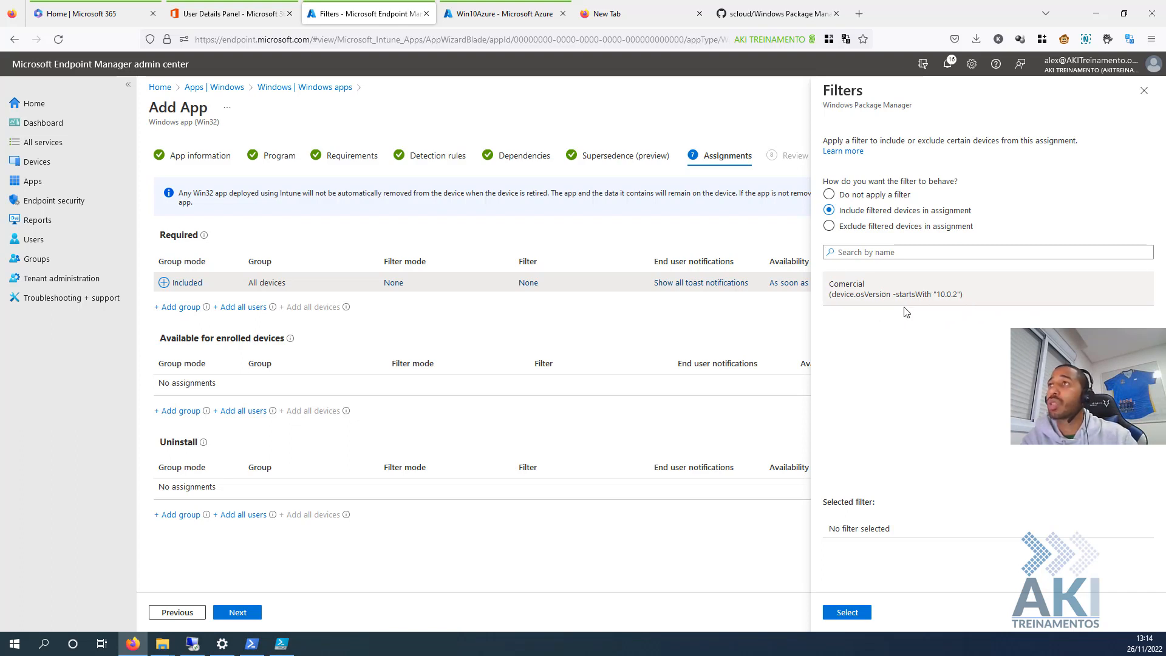
pyautogui.click(1144, 90)
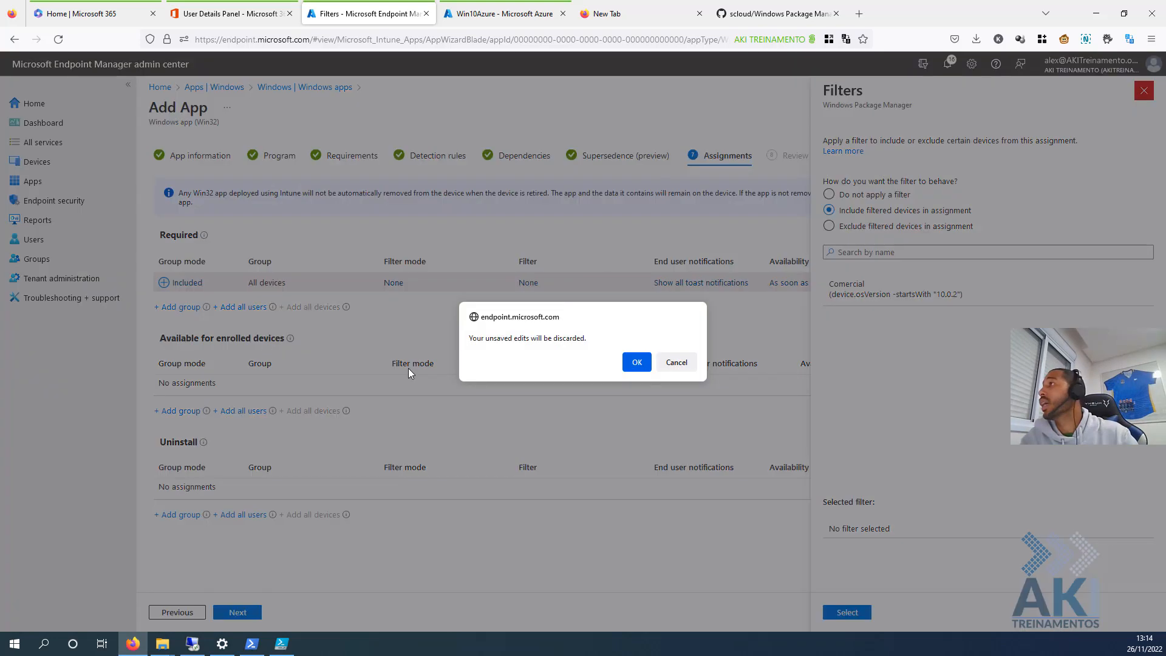
pyautogui.click(637, 362)
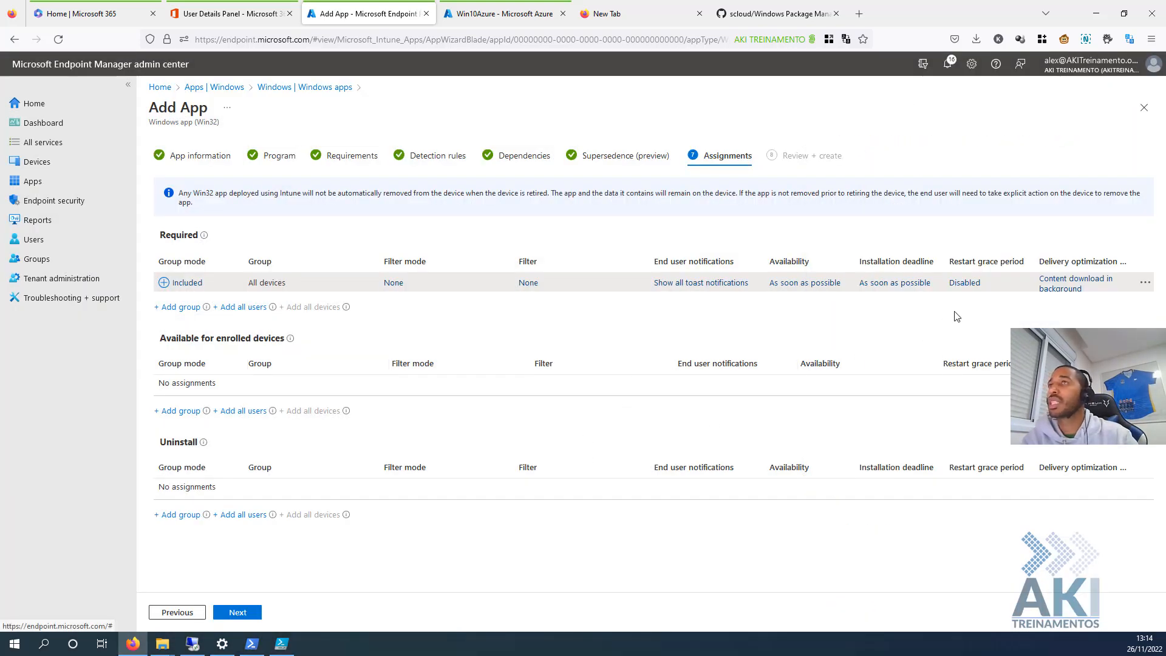
pyautogui.click(237, 612)
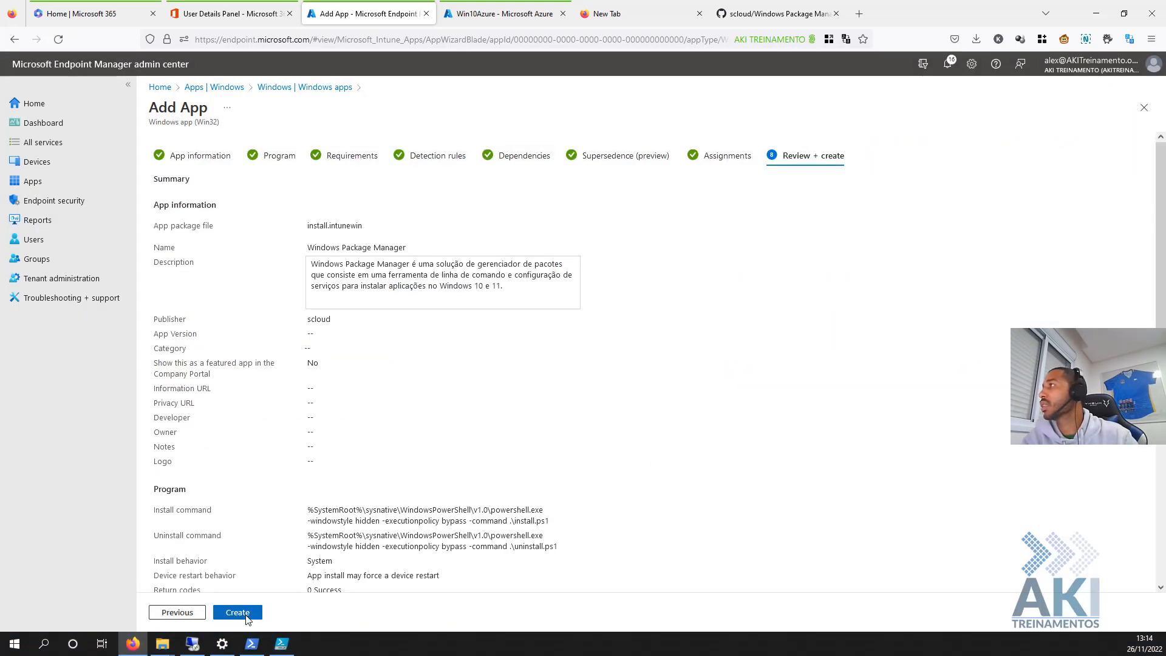
# - Create the Windows Package Manager app from the Review + create page and let it upload
pyautogui.click(245, 617)
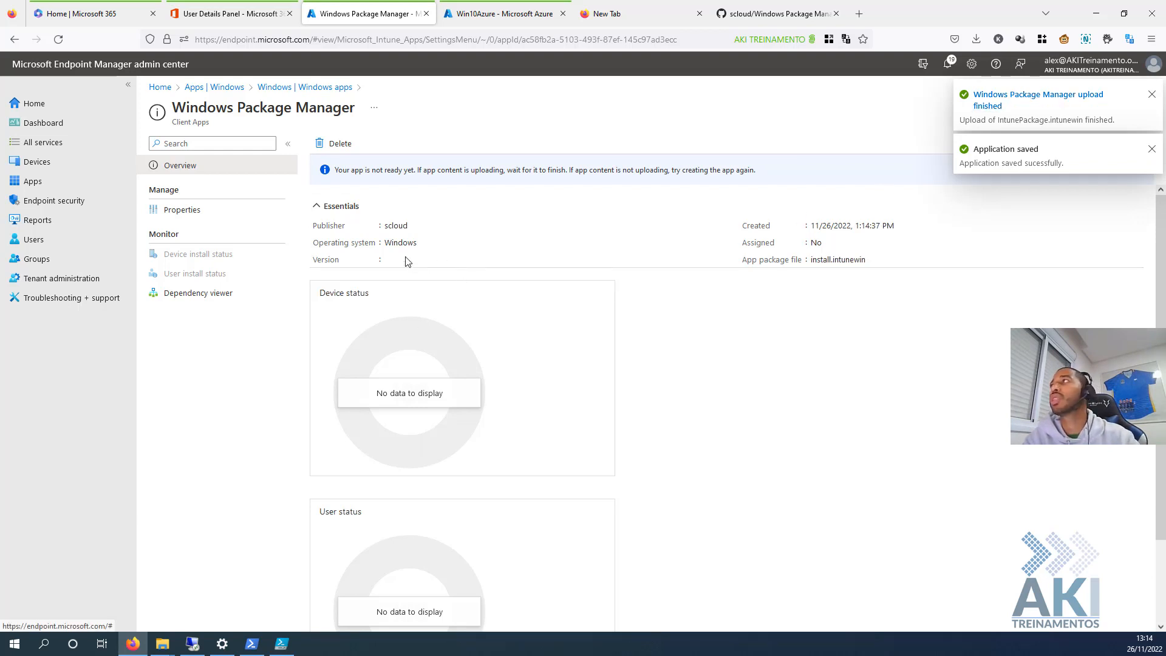
# - Return from the saved app to the Endpoint Manager apps overview
pyautogui.click(283, 90)
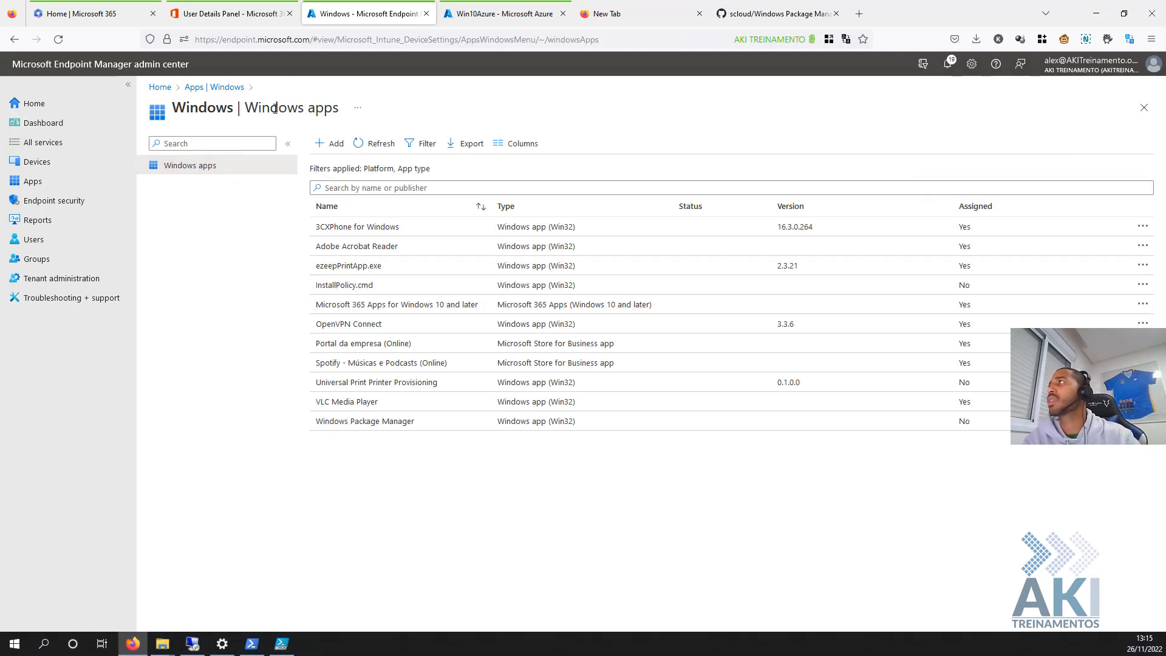
pyautogui.click(229, 90)
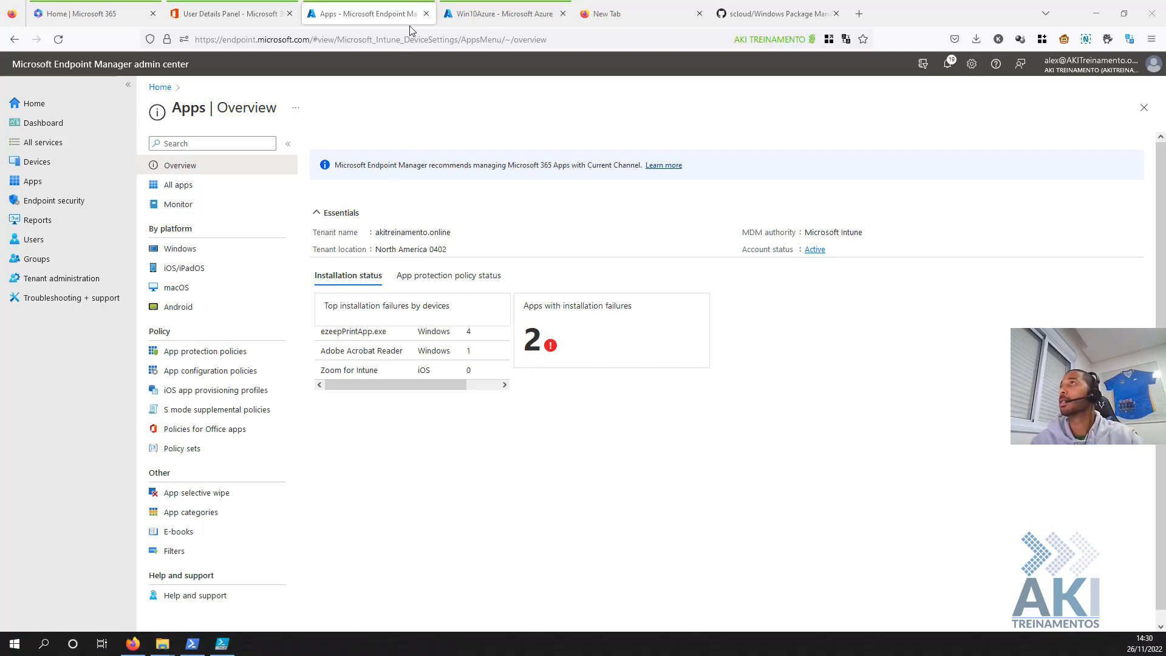
pyautogui.click(268, 13)
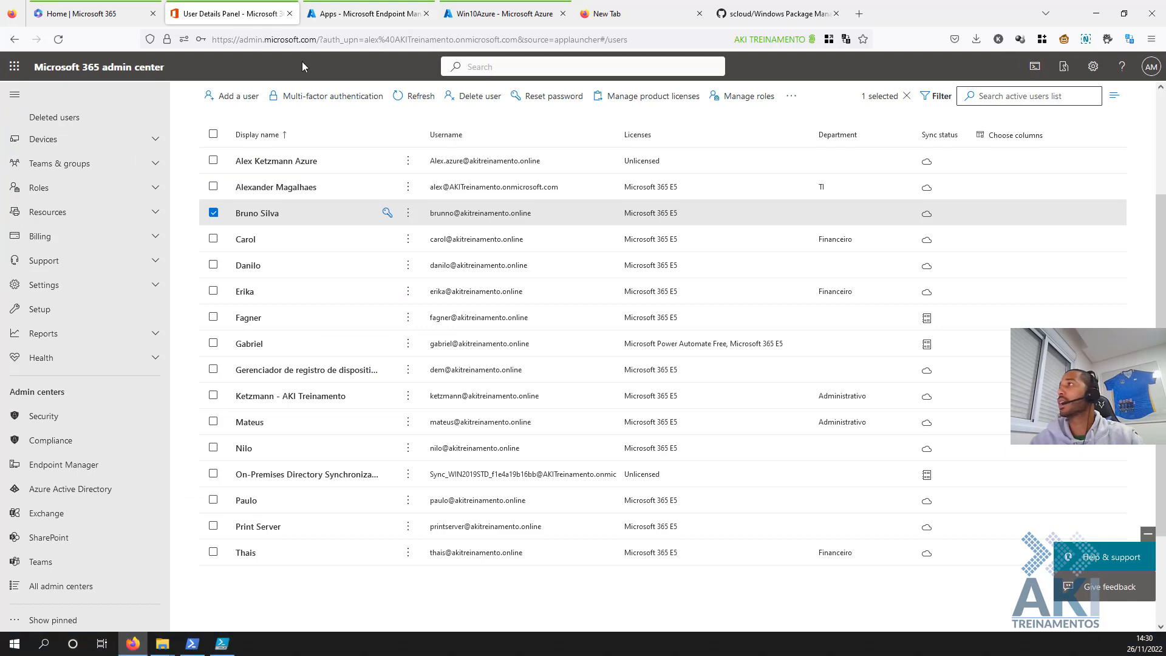
pyautogui.click(370, 18)
# - Switch to the Win10Azure virtual machine tab and launch Microsoft Store from Start
pyautogui.click(451, 22)
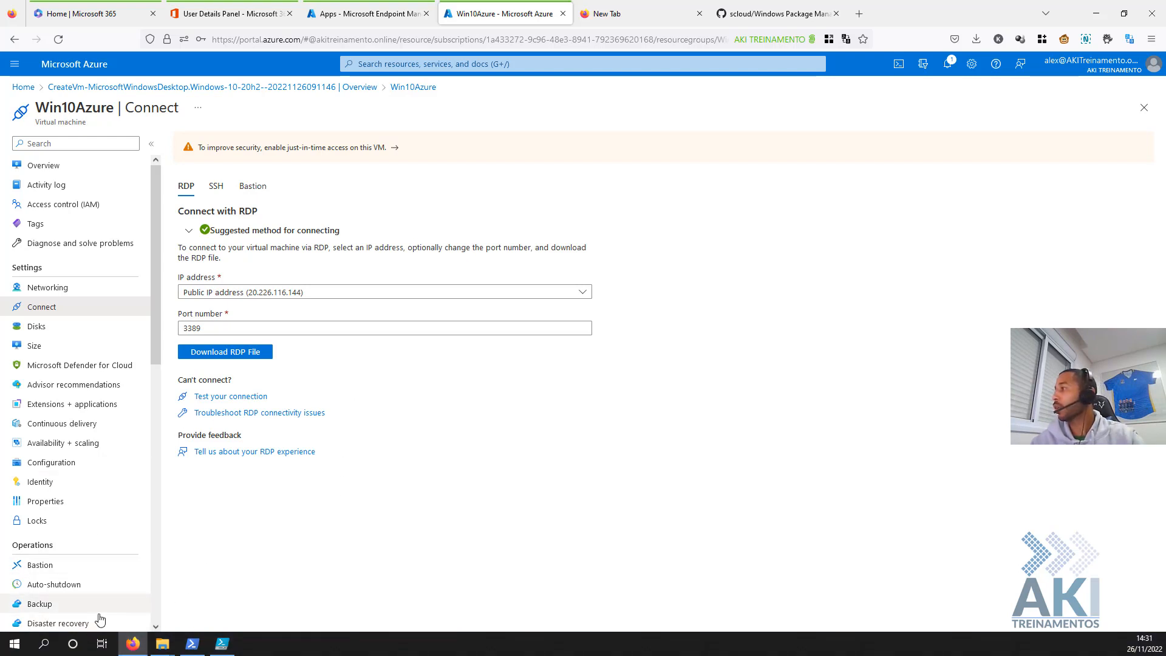
pyautogui.click(22, 650)
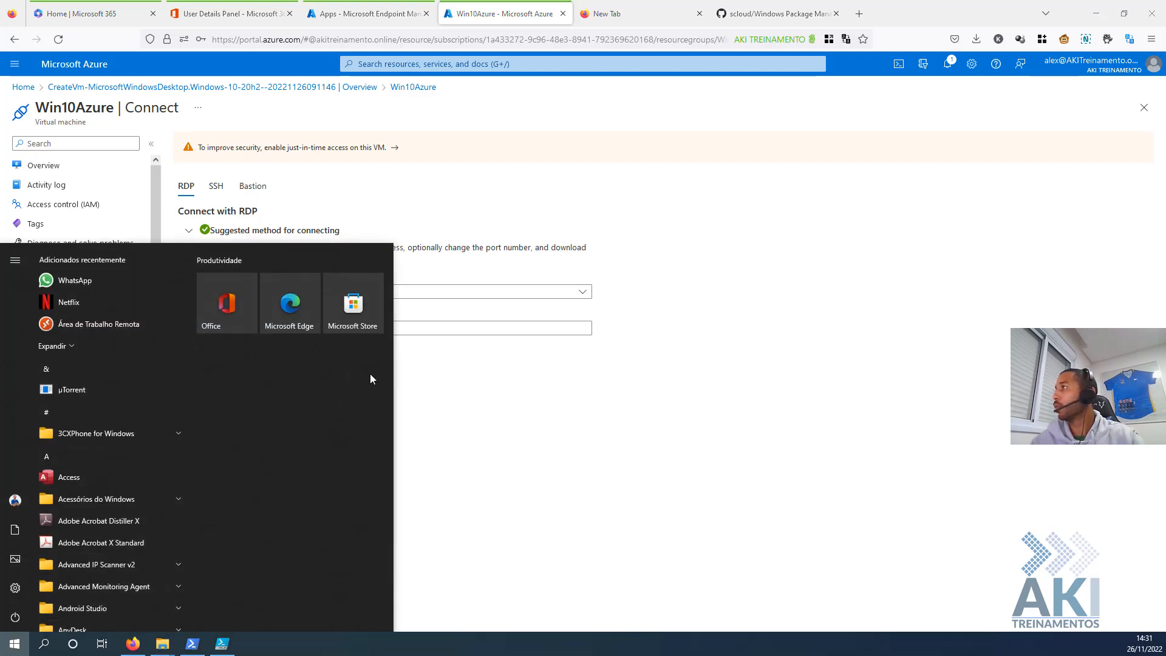
pyautogui.click(371, 315)
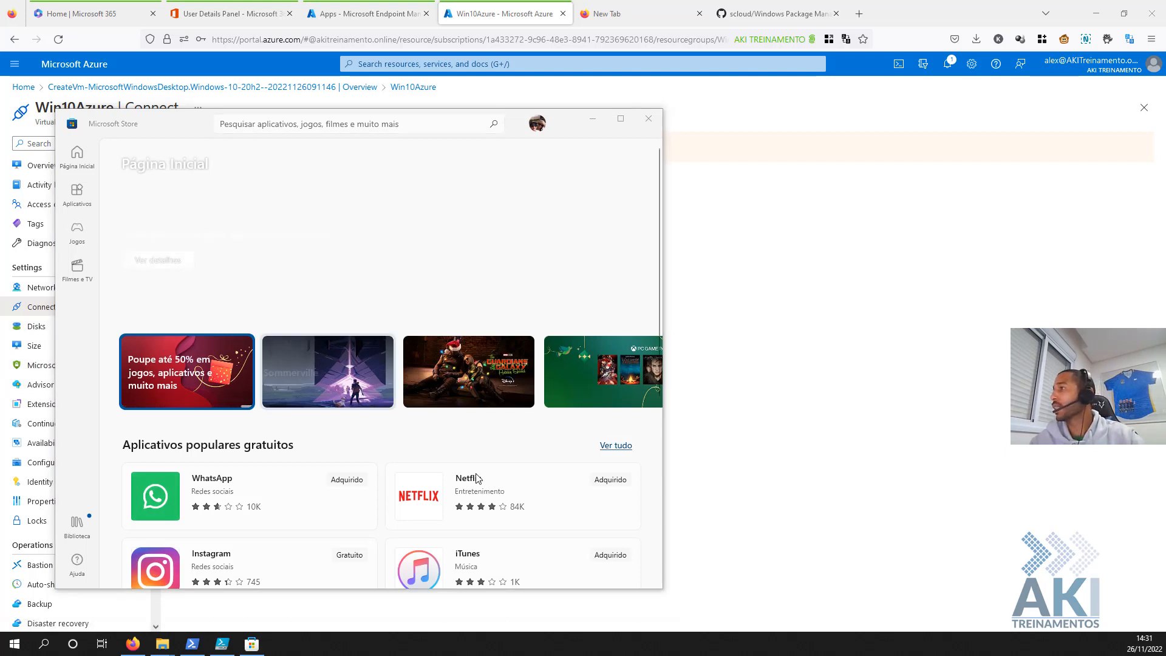
# - Open the iTunes card under Aplicativos populares gratuitos on the Store home page
pyautogui.scroll(-2, 476, 487)
pyautogui.scroll(-1, 477, 488)
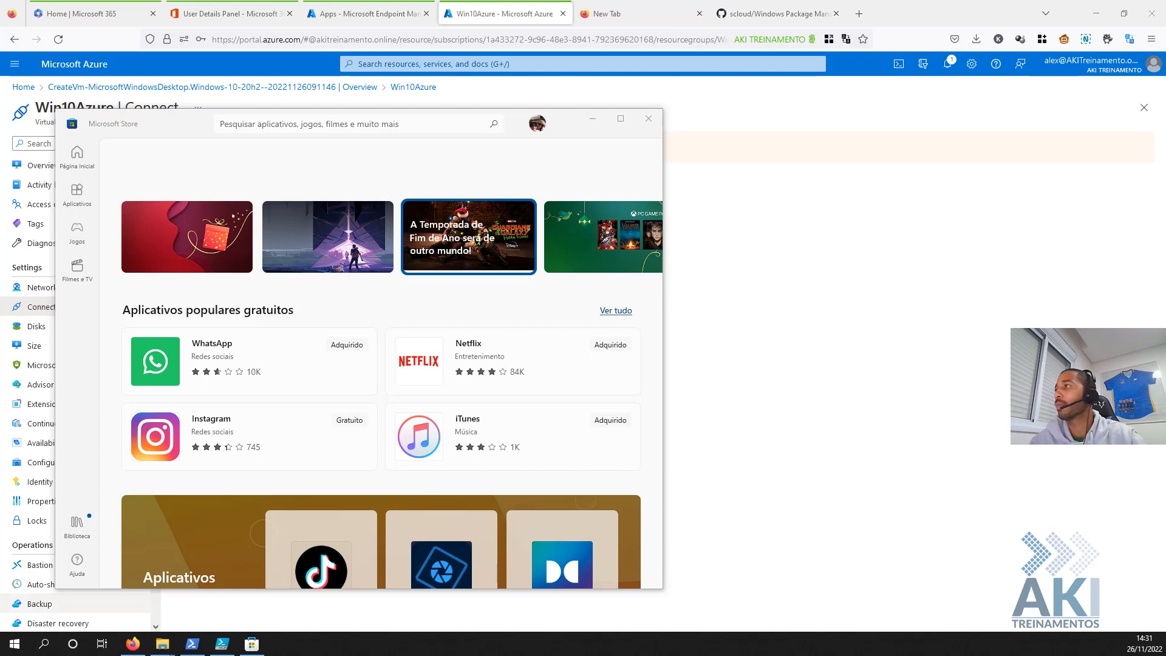
pyautogui.click(490, 441)
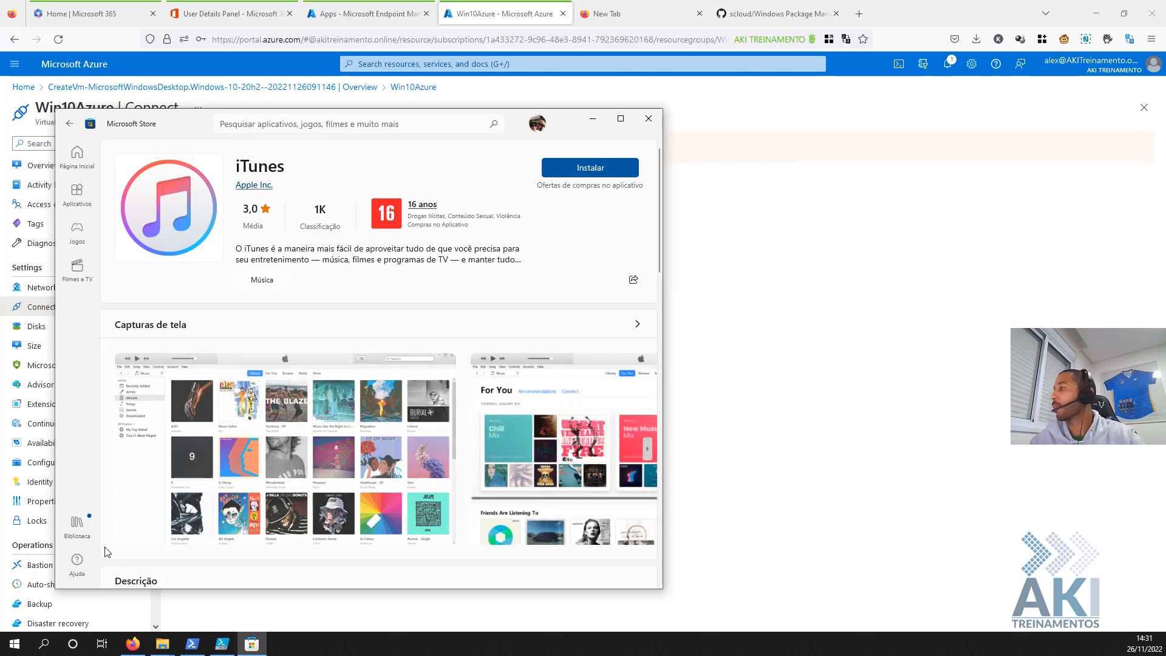
# - Browse the Start quick menu and the PowerShell and PowerShell ISE taskbar jump lists
pyautogui.click(10, 649)
pyautogui.rightClick(9, 651)
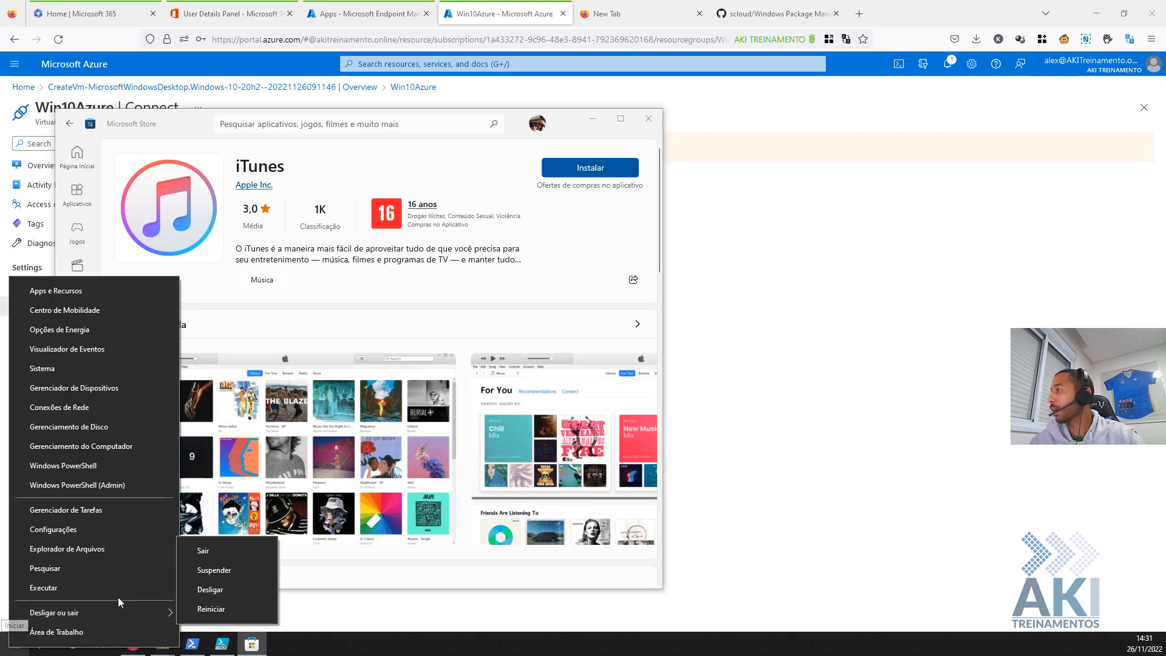
pyautogui.click(195, 650)
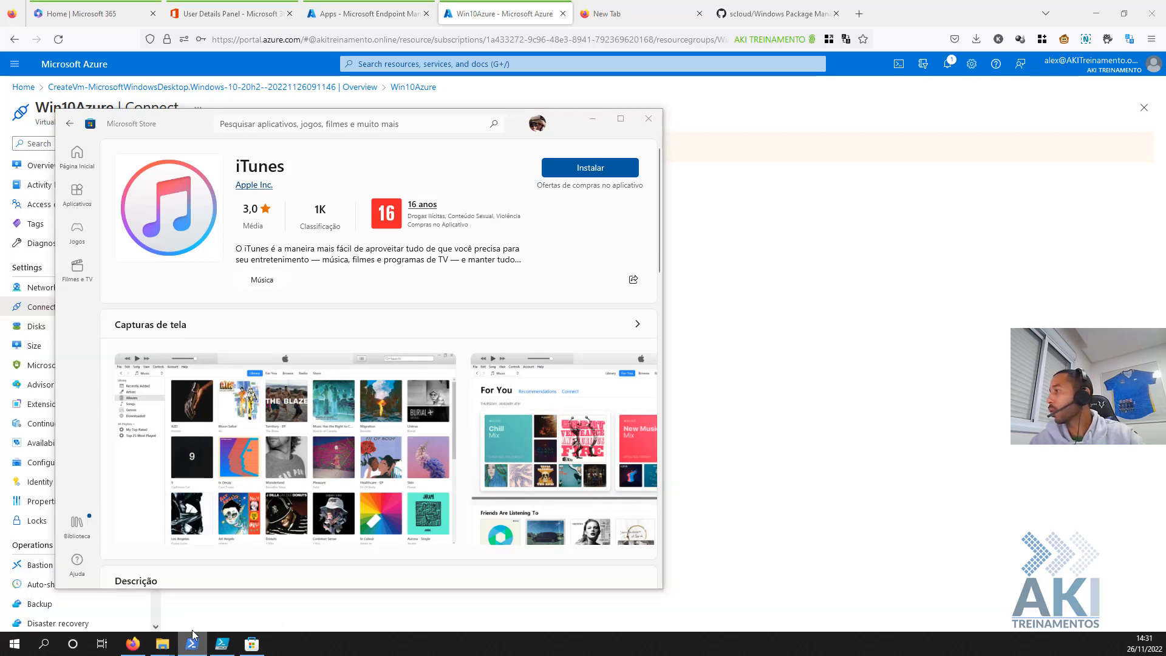
pyautogui.rightClick(196, 651)
pyautogui.click(156, 617)
pyautogui.rightClick(190, 648)
# - Launch Windows PowerShell as administrator and move its console to the right side
pyautogui.click(15, 646)
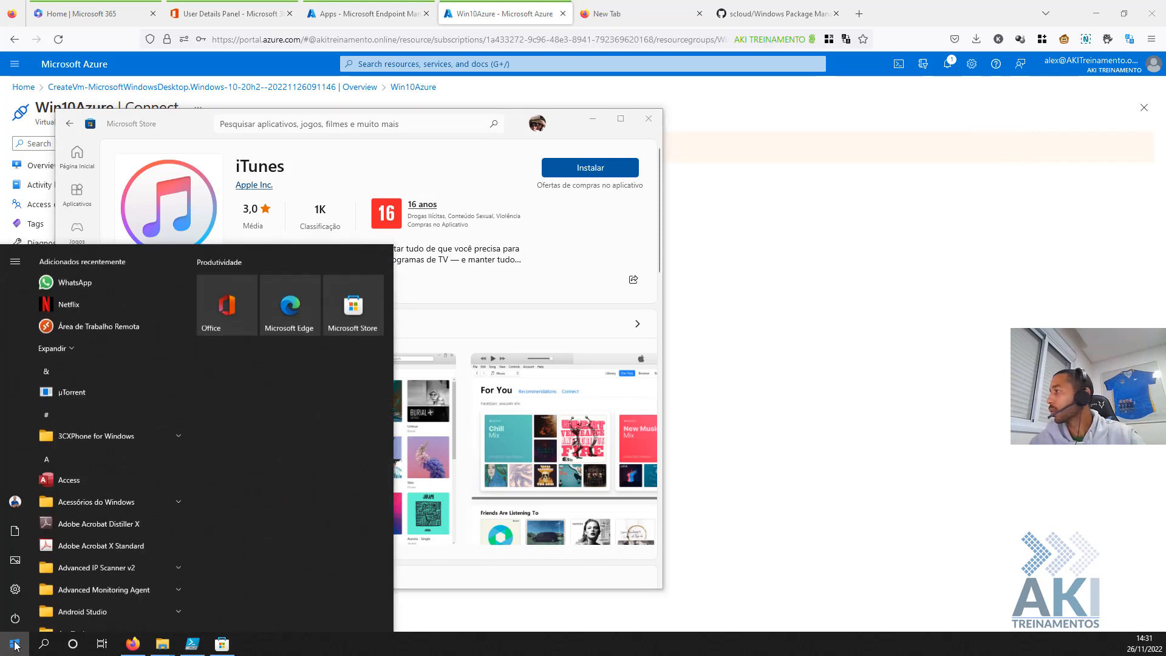
pyautogui.click(44, 643)
pyautogui.write('powers')
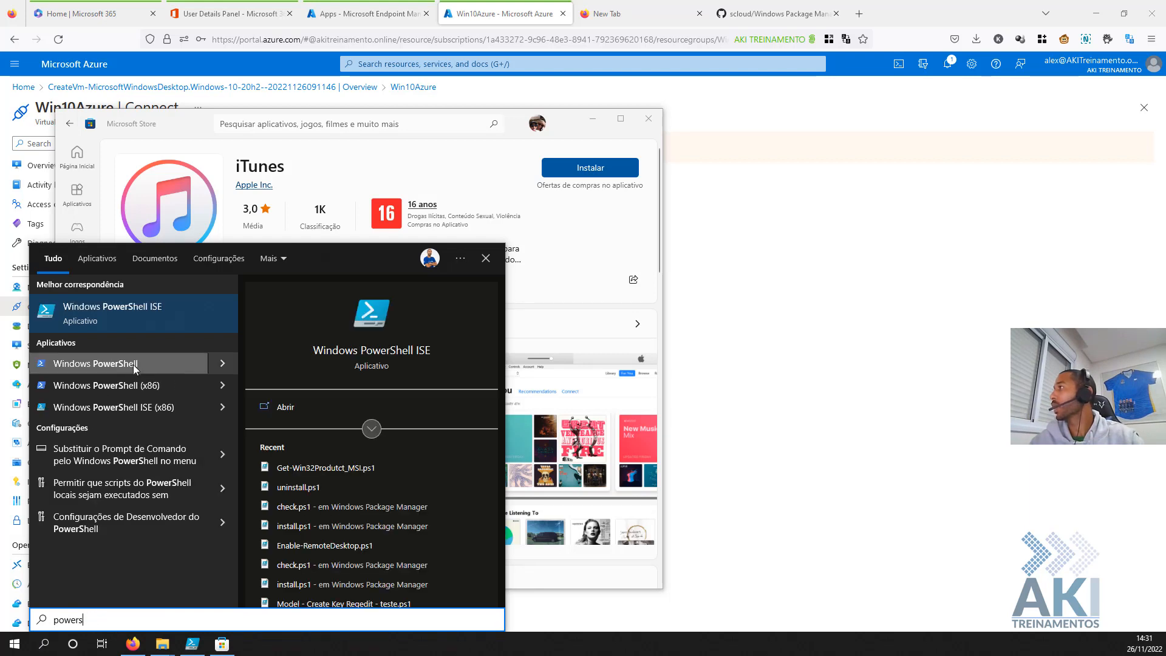
pyautogui.rightClick(135, 364)
pyautogui.press('Escape')
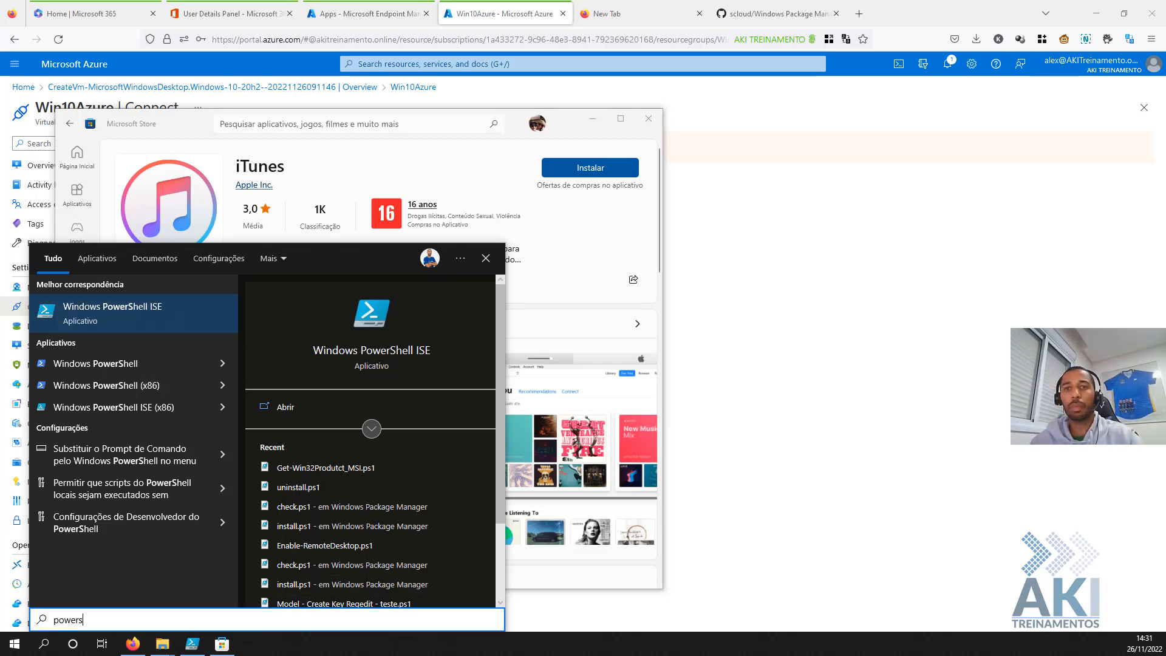
pyautogui.click(96, 363)
pyautogui.moveTo(172, 222); pyautogui.dragTo(944, 155)
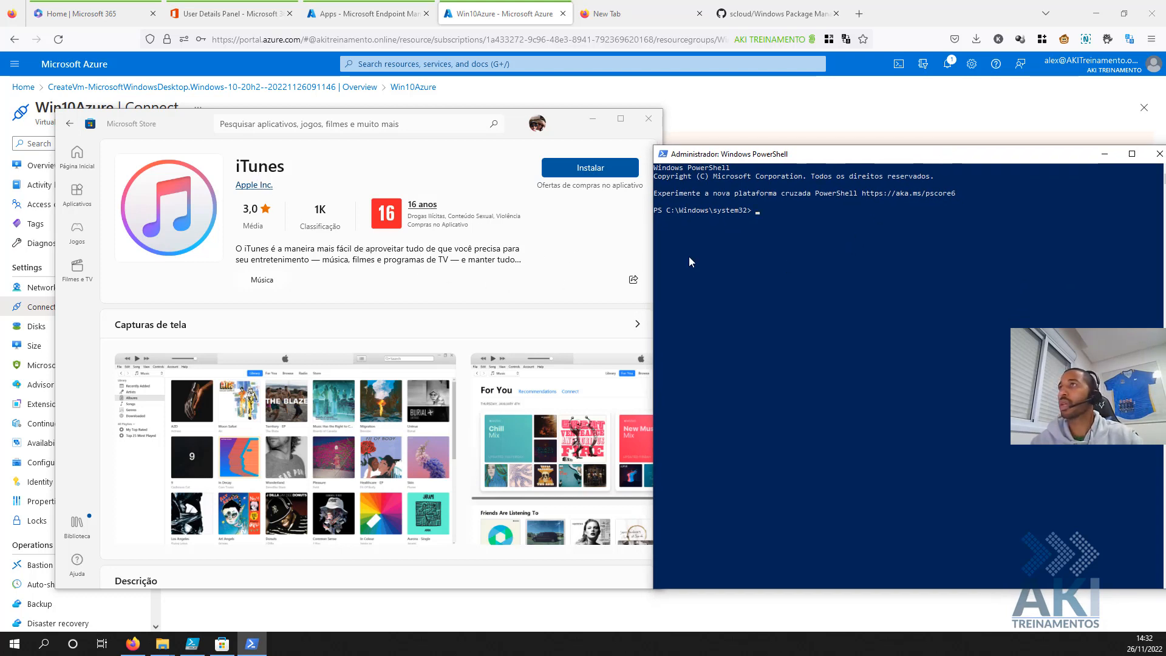
# - Run winget search itunes, listing Apple.iTunes 12.12.6.1 plus Cider and Cider Nightly
pyautogui.write('winget seatr')
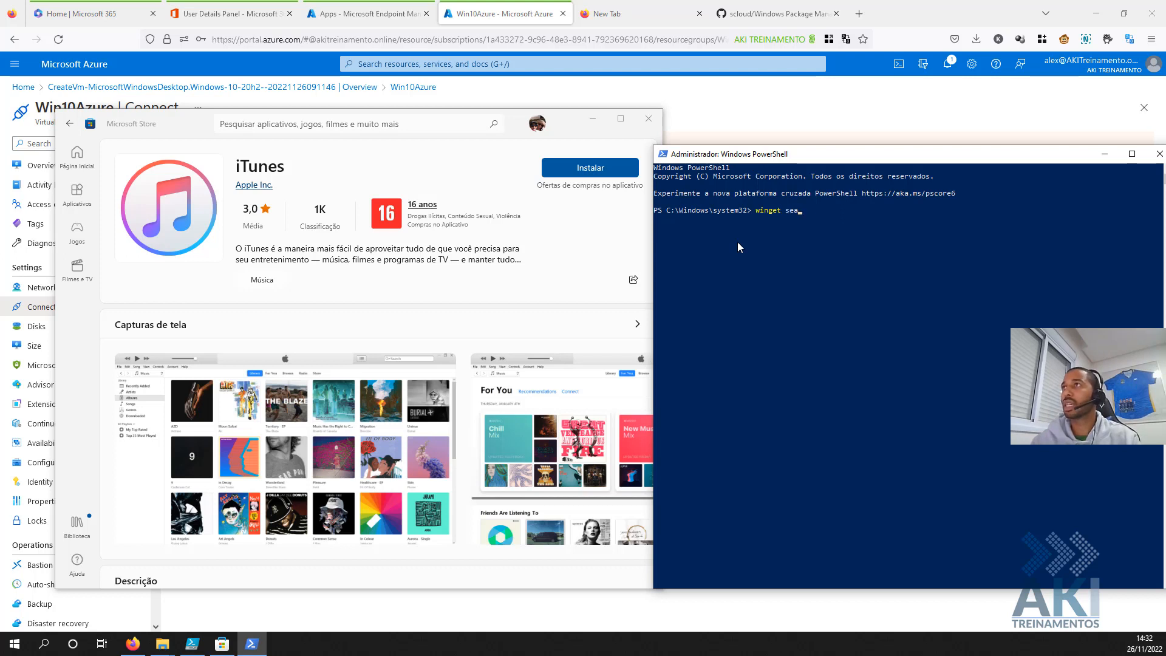
pyautogui.press('BackSpace')
pyautogui.press('BackSpace')
pyautogui.write('rch')
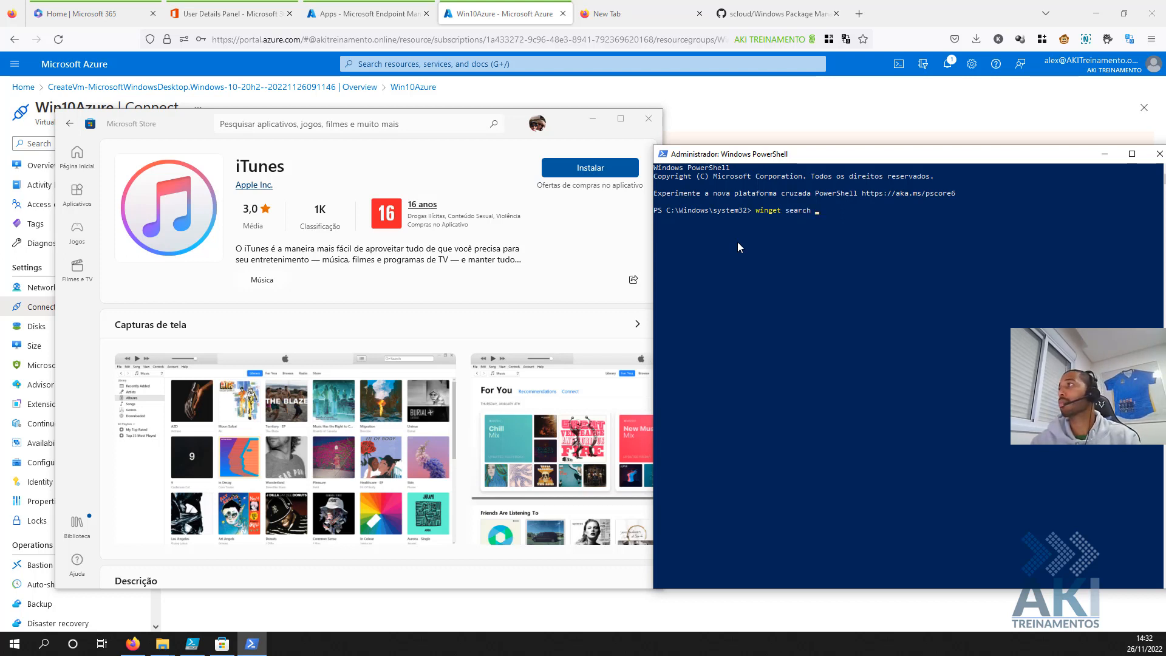
pyautogui.write(' int')
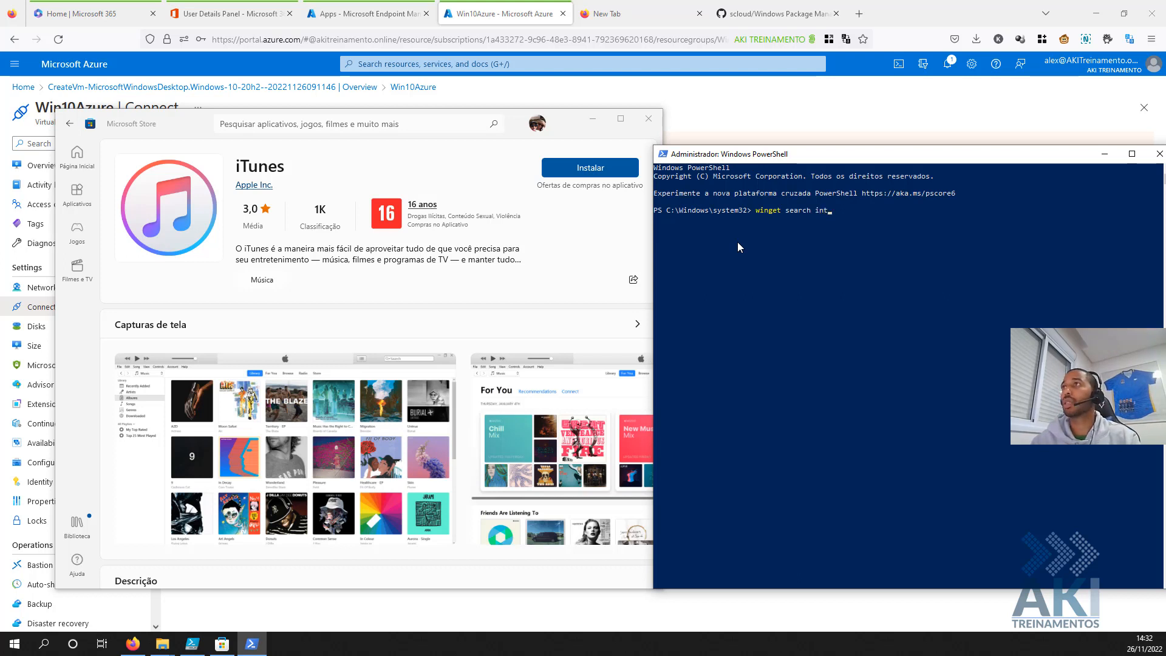
pyautogui.press('BackSpace')
pyautogui.press('BackSpace')
pyautogui.write('tune')
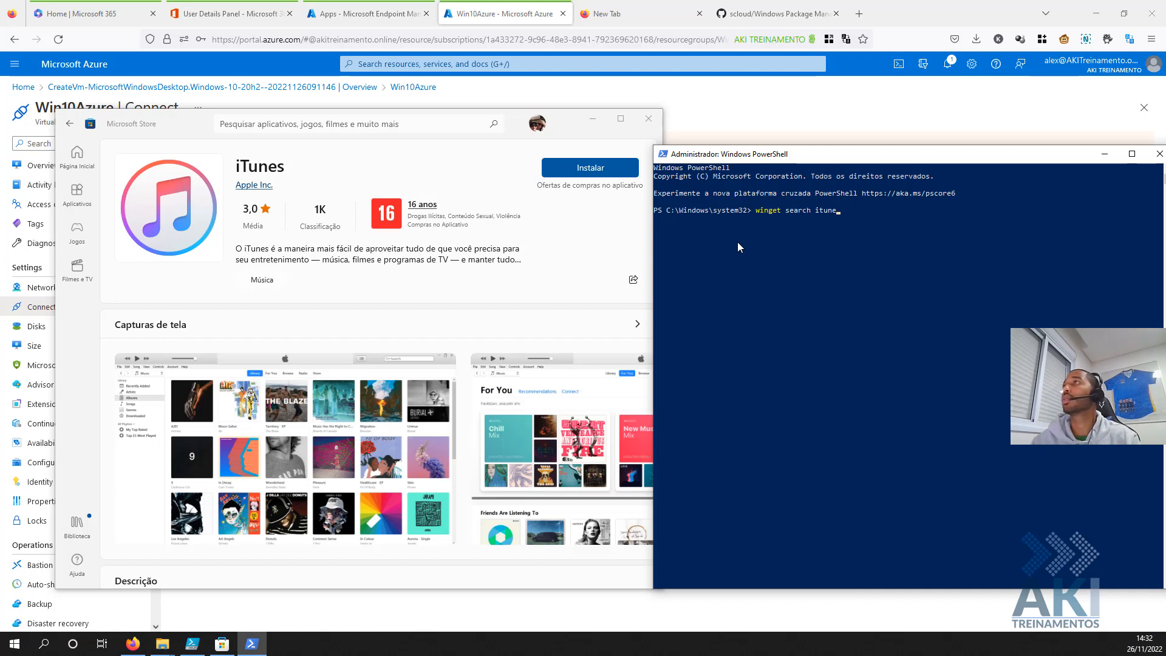
pyautogui.write('s')
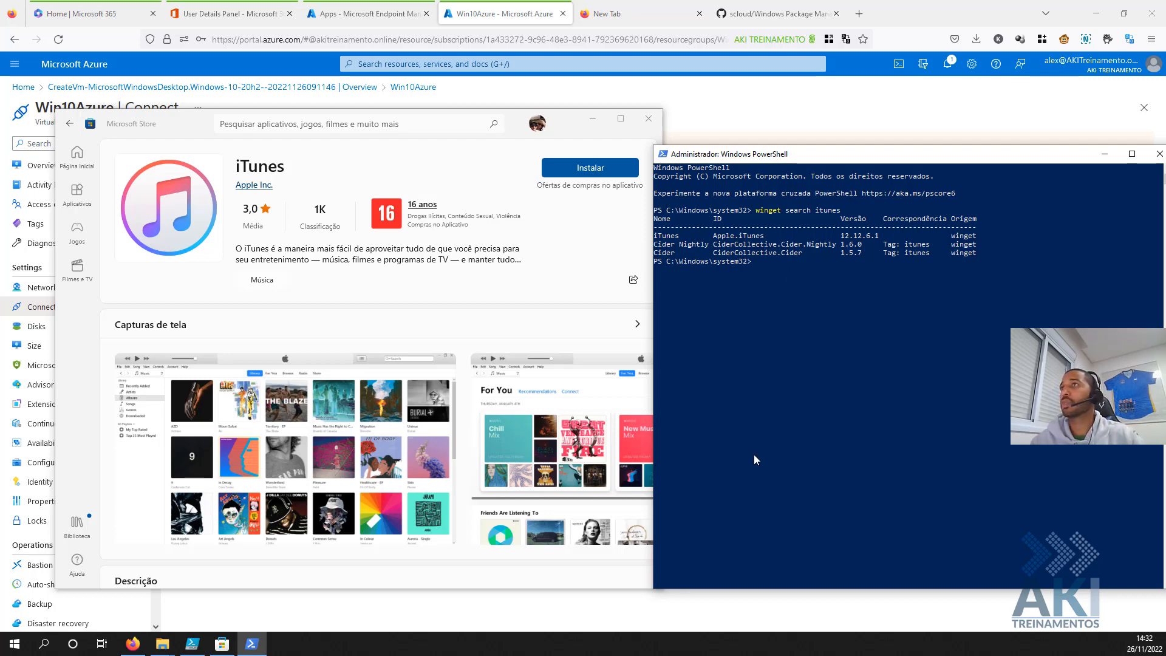
# - Share-copy the iTunes Store link into a new Firefox tab and select its product ID 9PB2MZ1ZMB1S
pyautogui.click(540, 287)
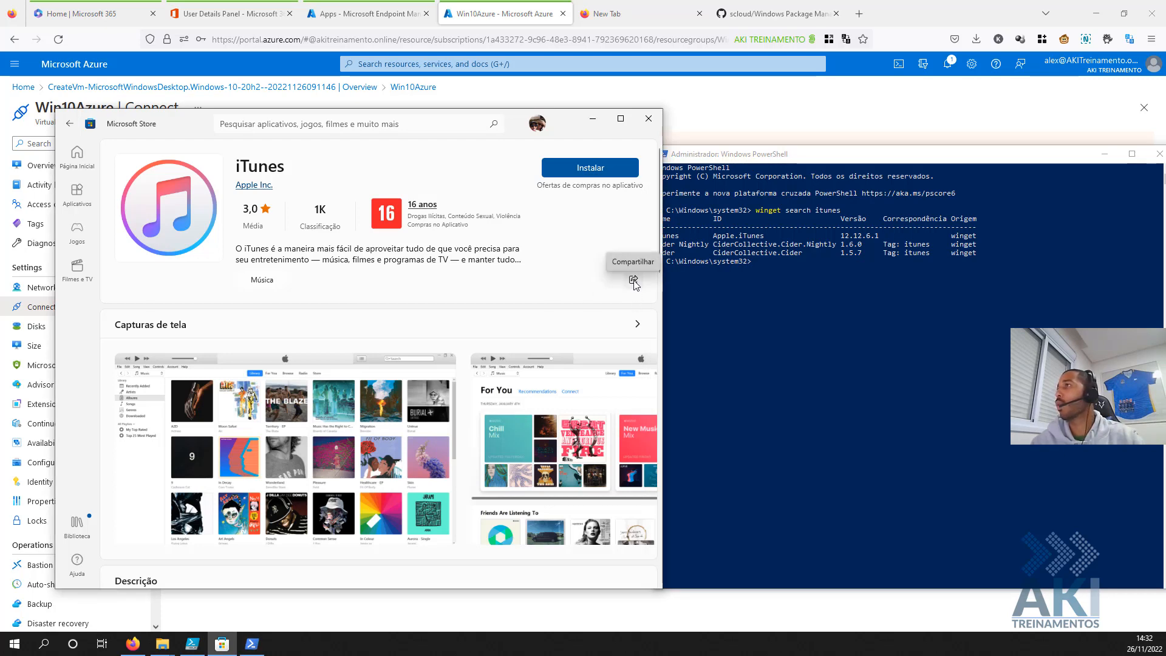
pyautogui.click(634, 281)
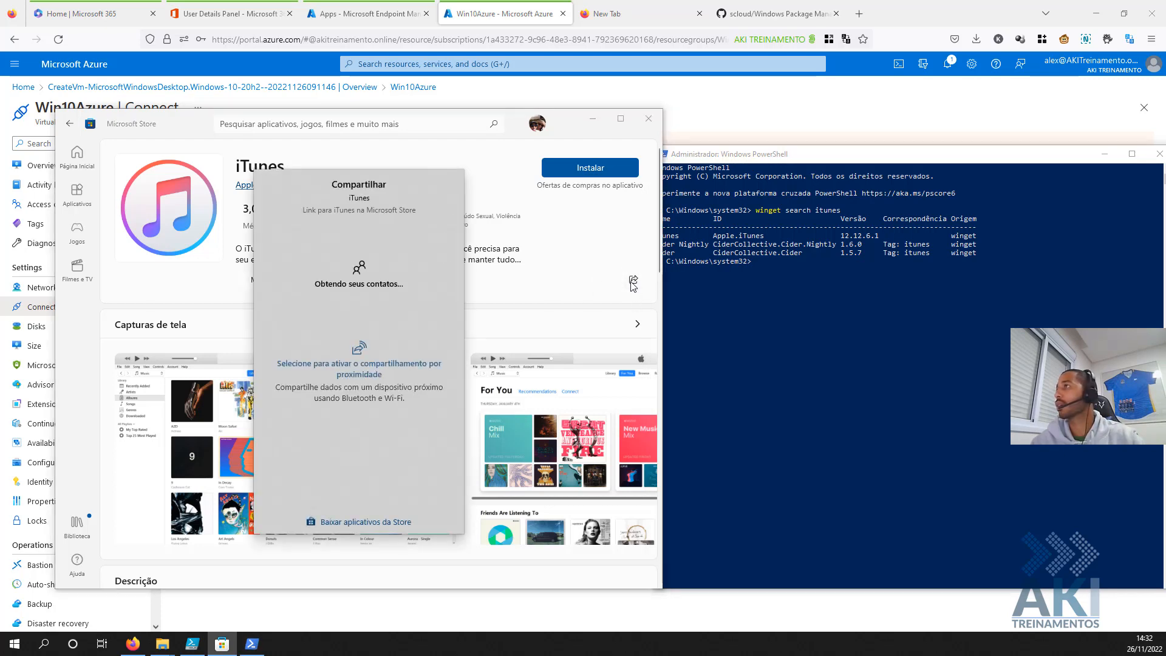
pyautogui.click(294, 475)
pyautogui.click(858, 13)
pyautogui.write('https://www.microsoft.com/store/productId/9PB2MZ1ZMB1S')
pyautogui.moveTo(435, 38); pyautogui.dragTo(326, 38)
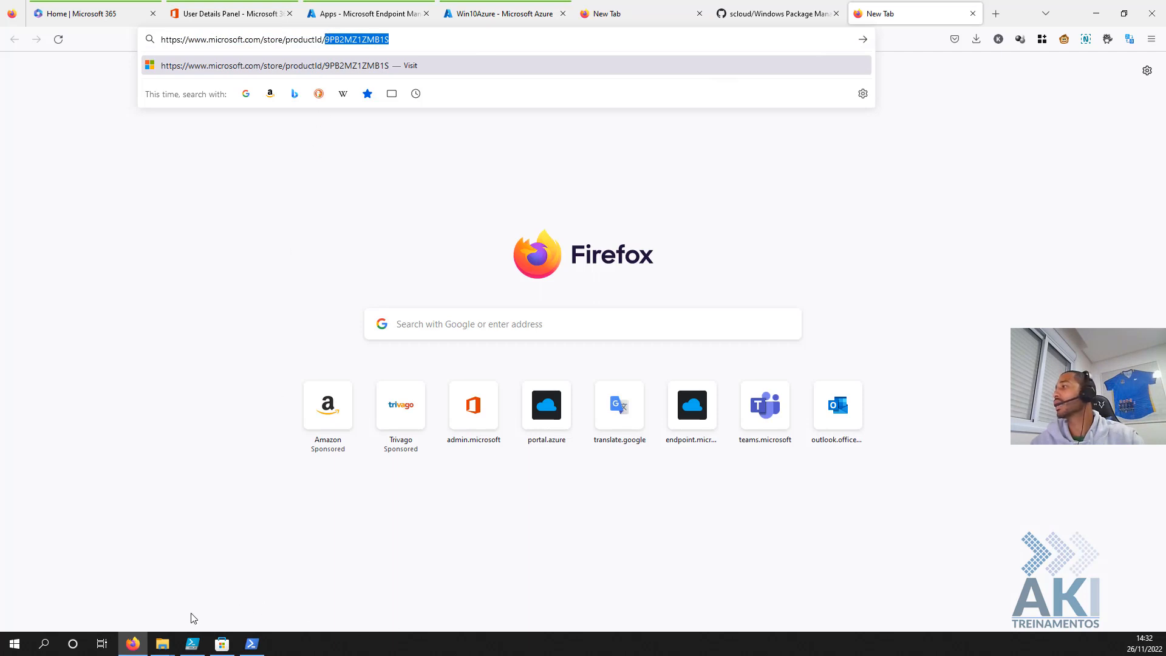
pyautogui.click(251, 643)
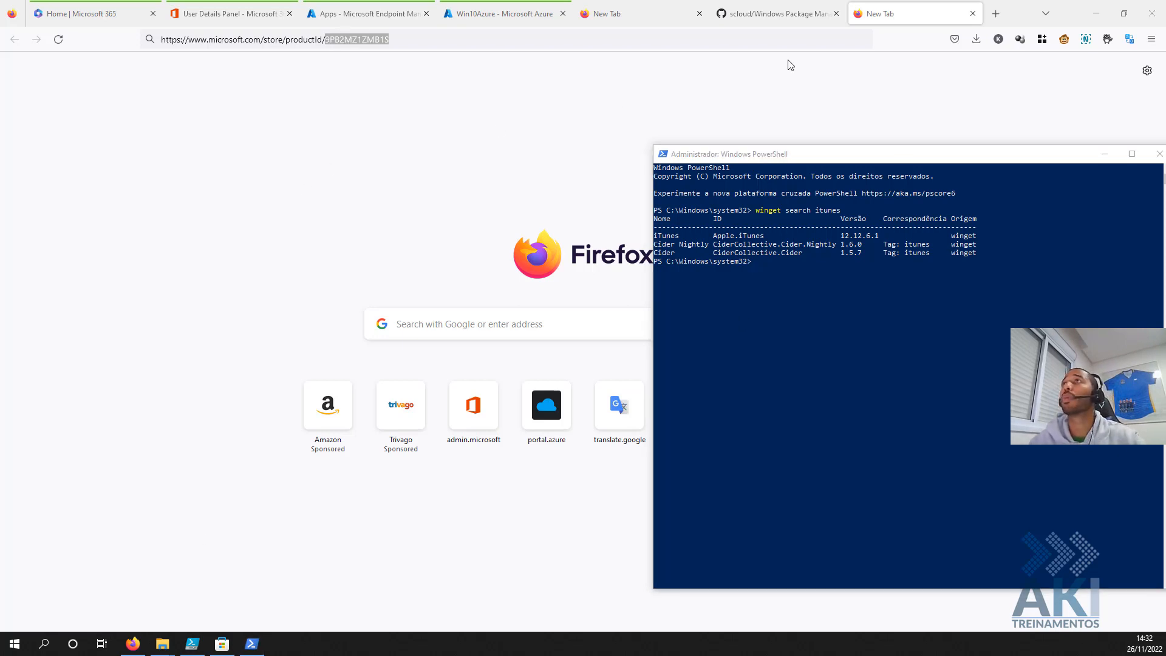
pyautogui.click(994, 22)
# - Search winget.run for itunes and open the Apple Inc. package showing winget install -e --id Apple.iTunes
pyautogui.write('https://winget.run')
pyautogui.press('Return')
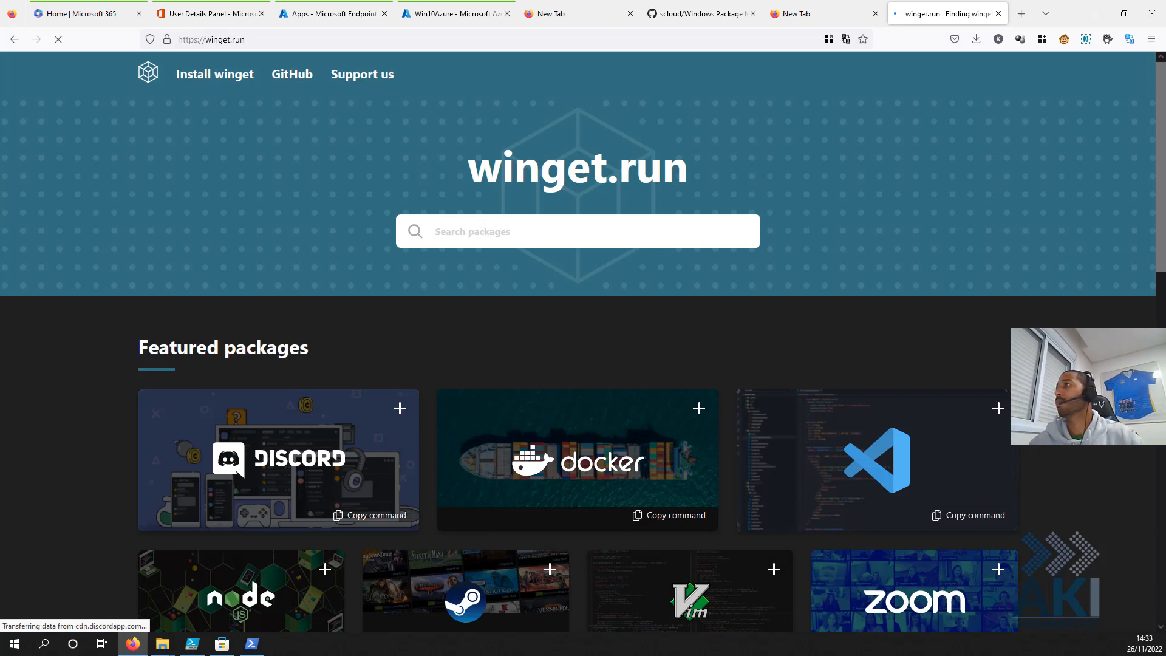
pyautogui.click(481, 225)
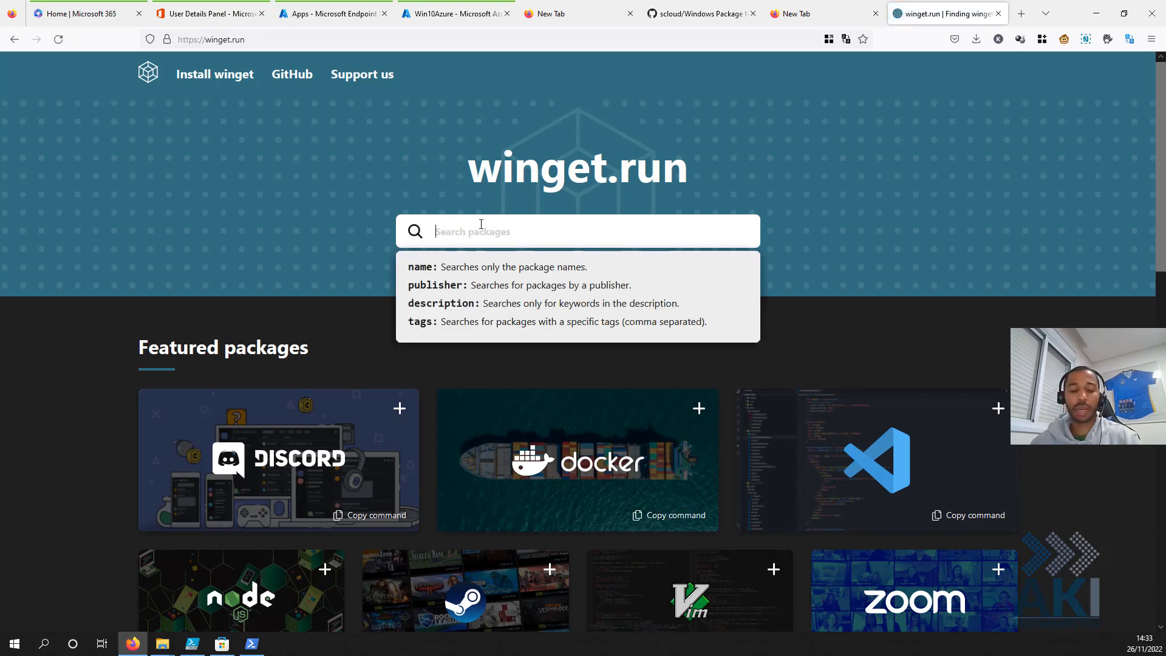
pyautogui.write('itune')
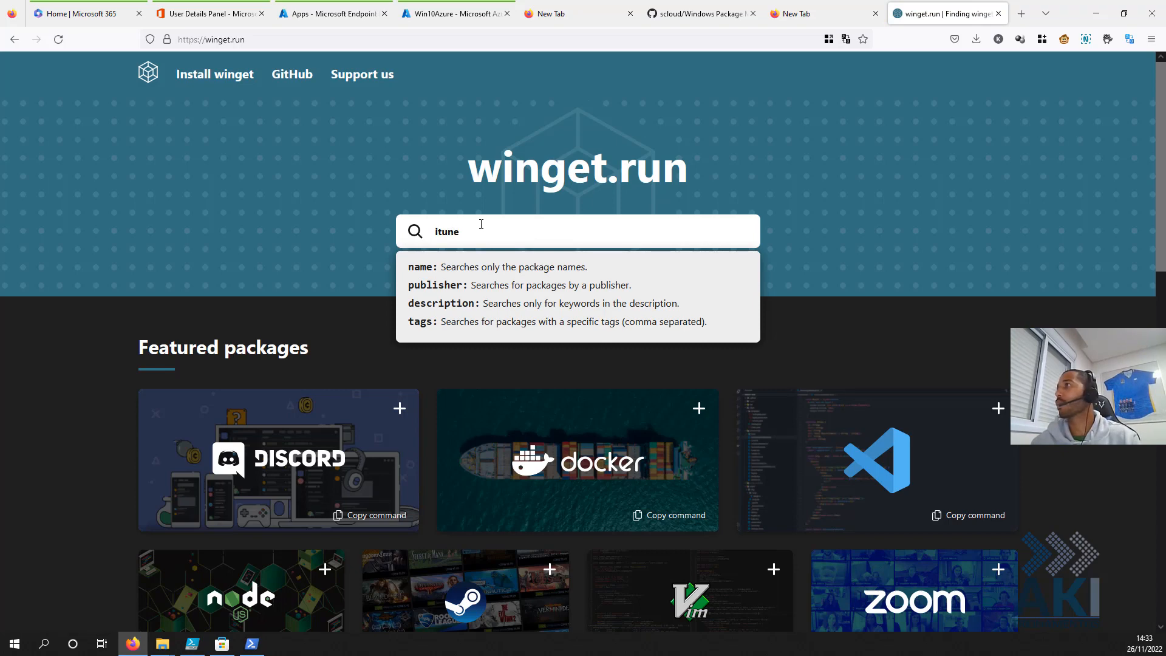
pyautogui.write('s')
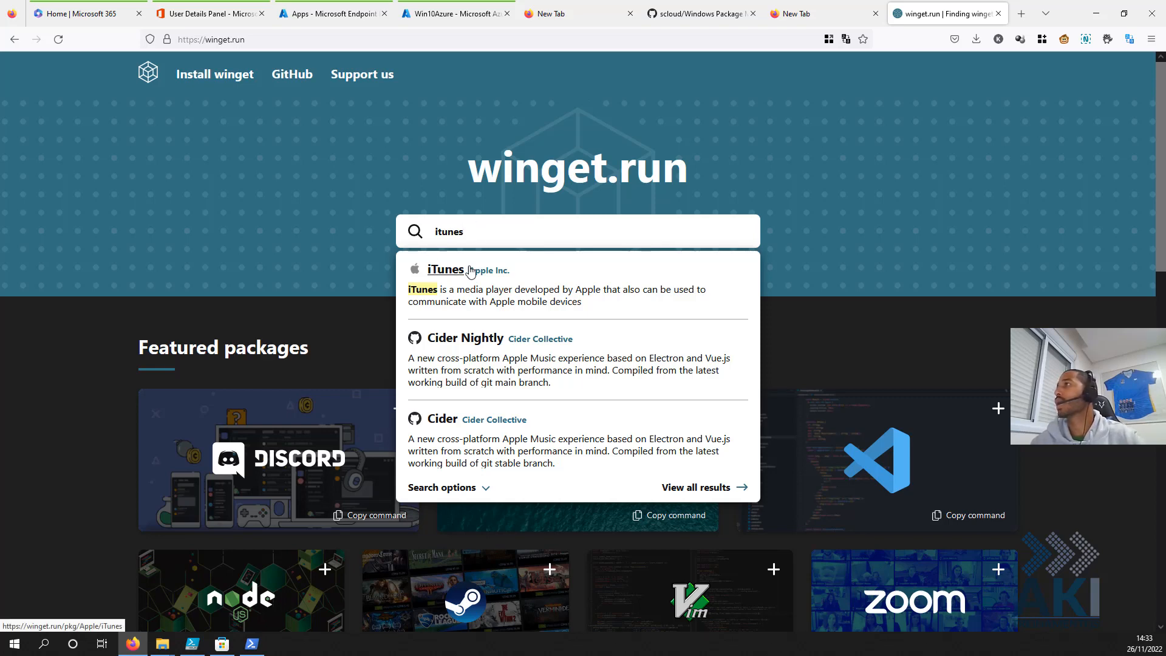
pyautogui.click(447, 272)
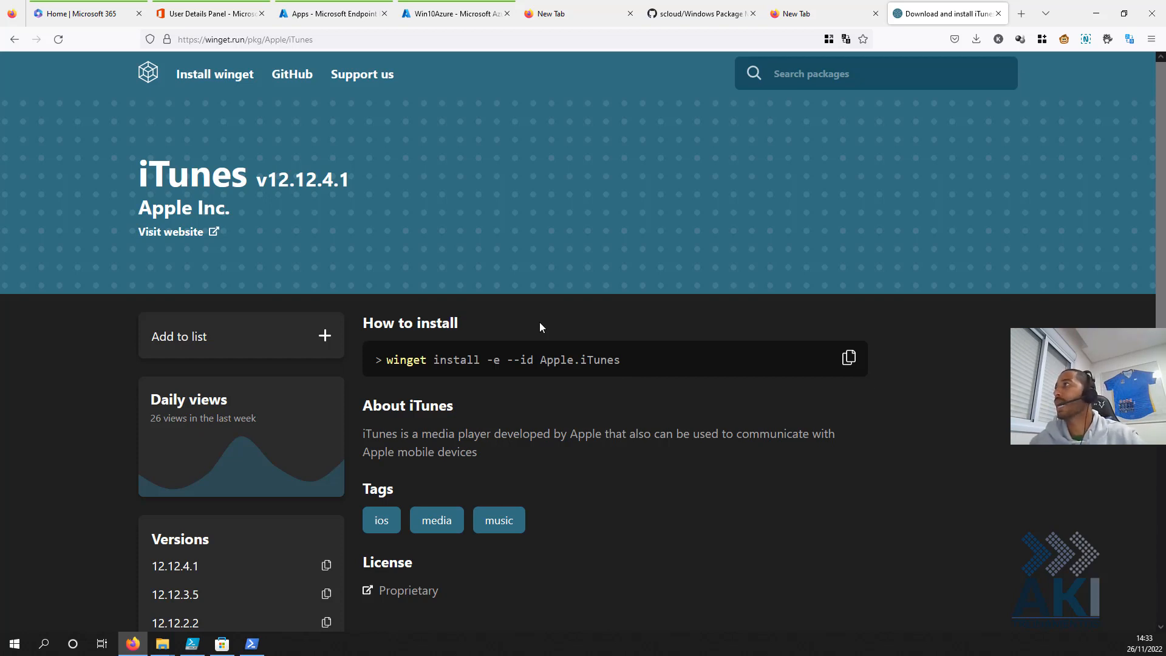
# - Glance at the PowerShell search results, then return Firefox to the Store-link tab
pyautogui.click(253, 643)
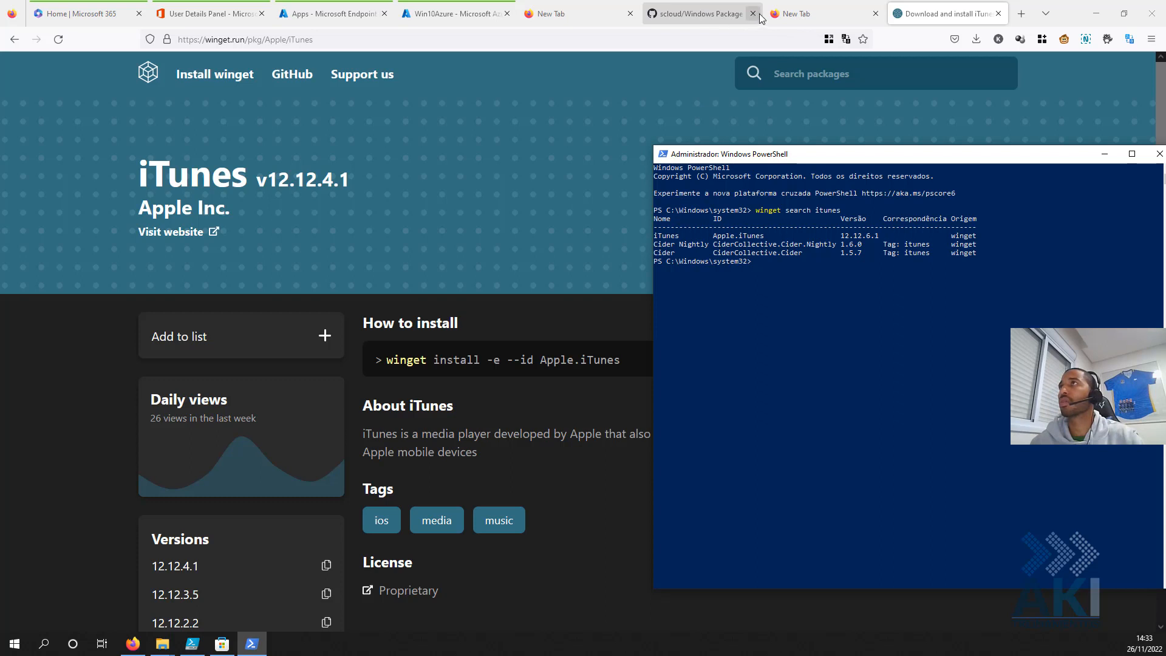
pyautogui.click(789, 12)
pyautogui.click(290, 34)
# - Select the Store product ID 9PB2MZ1ZMB1S, then return to the winget.run iTunes page
pyautogui.click(326, 39)
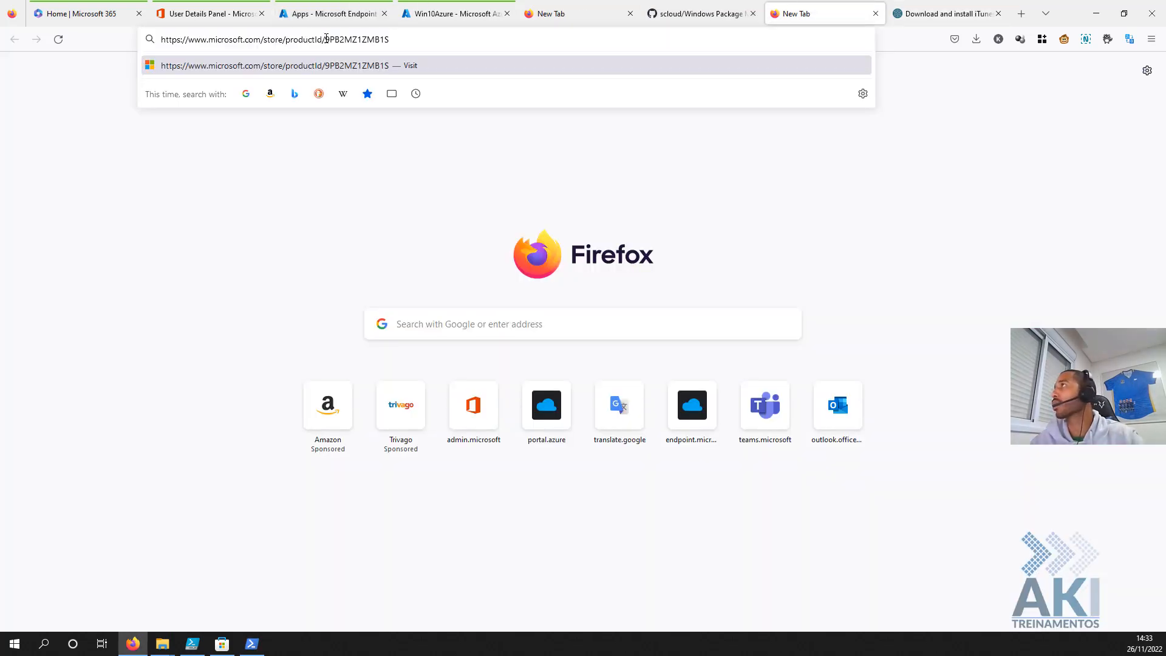
pyautogui.keyDown('shift'); pyautogui.click(437, 36); pyautogui.keyUp('shift')
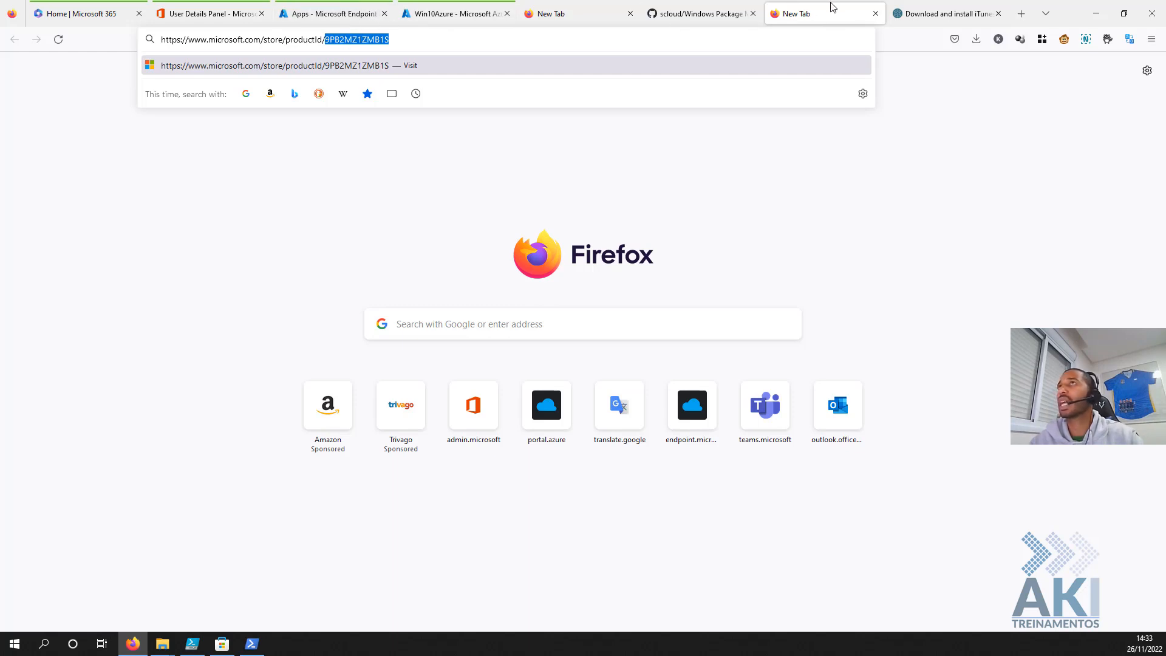
pyautogui.click(929, 14)
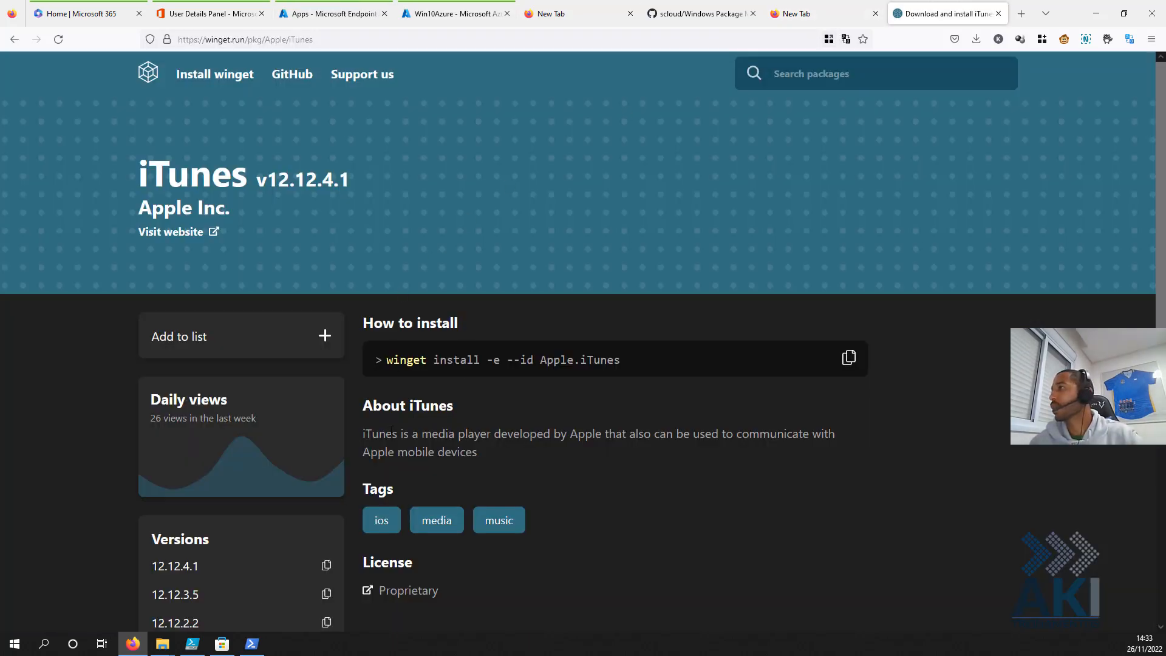
# - Compare the PowerShell winget results with the Store product ID, ending with PowerShell in front
pyautogui.click(251, 643)
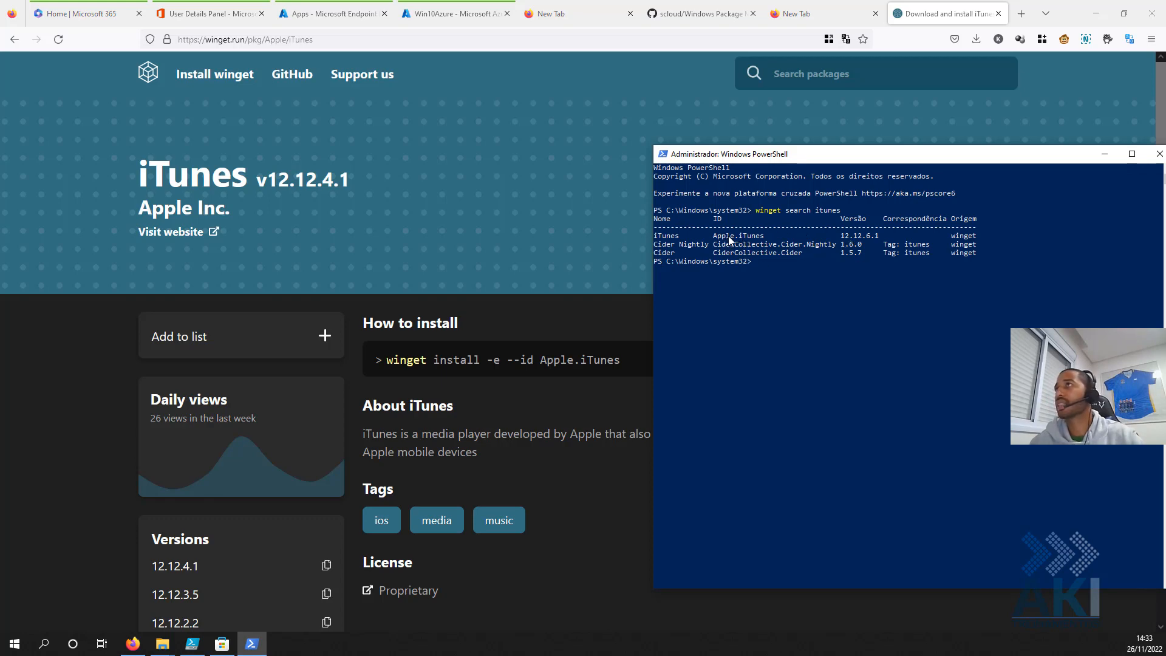
pyautogui.click(705, 13)
pyautogui.click(799, 4)
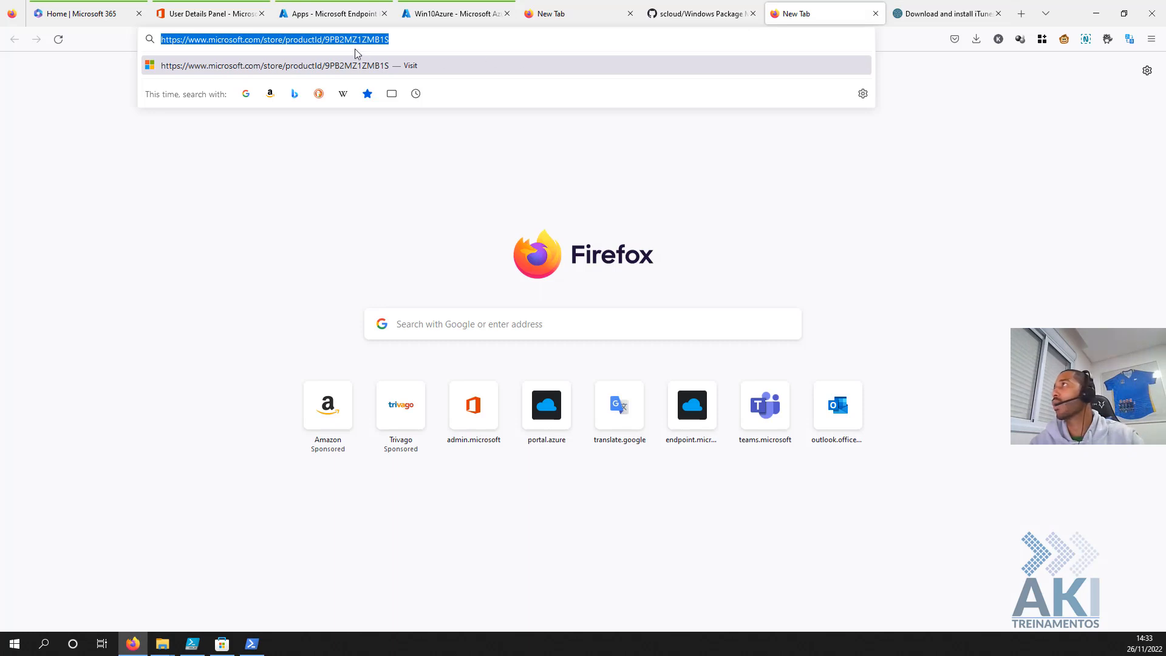
pyautogui.click(326, 39)
pyautogui.moveTo(326, 40); pyautogui.dragTo(420, 35)
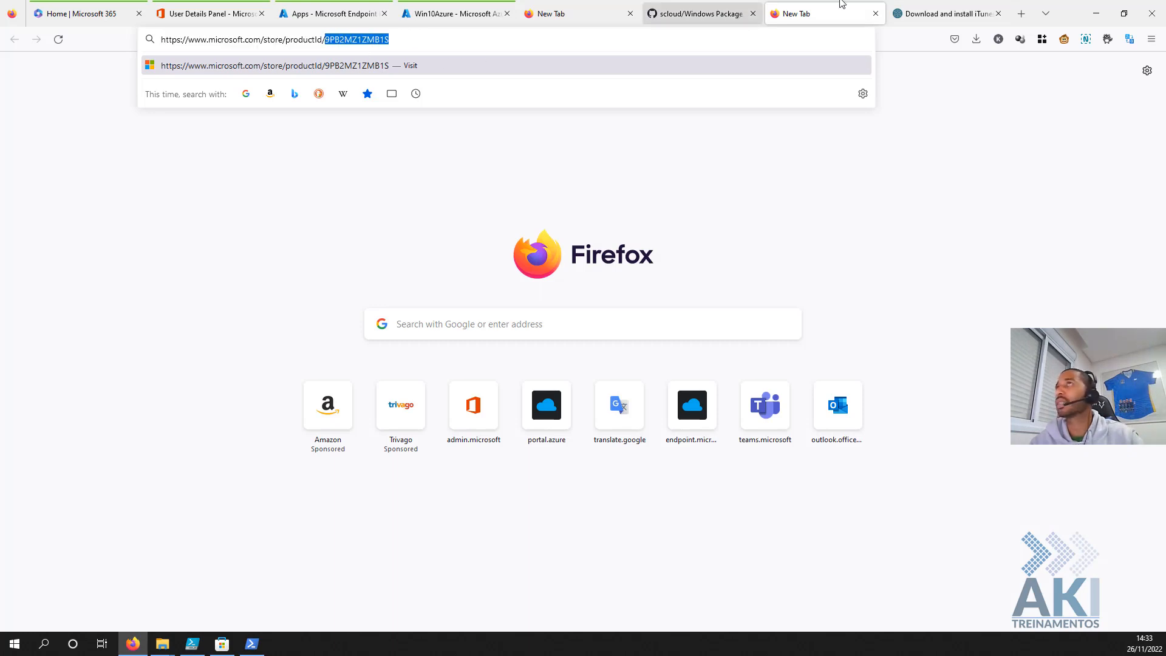
pyautogui.click(899, 19)
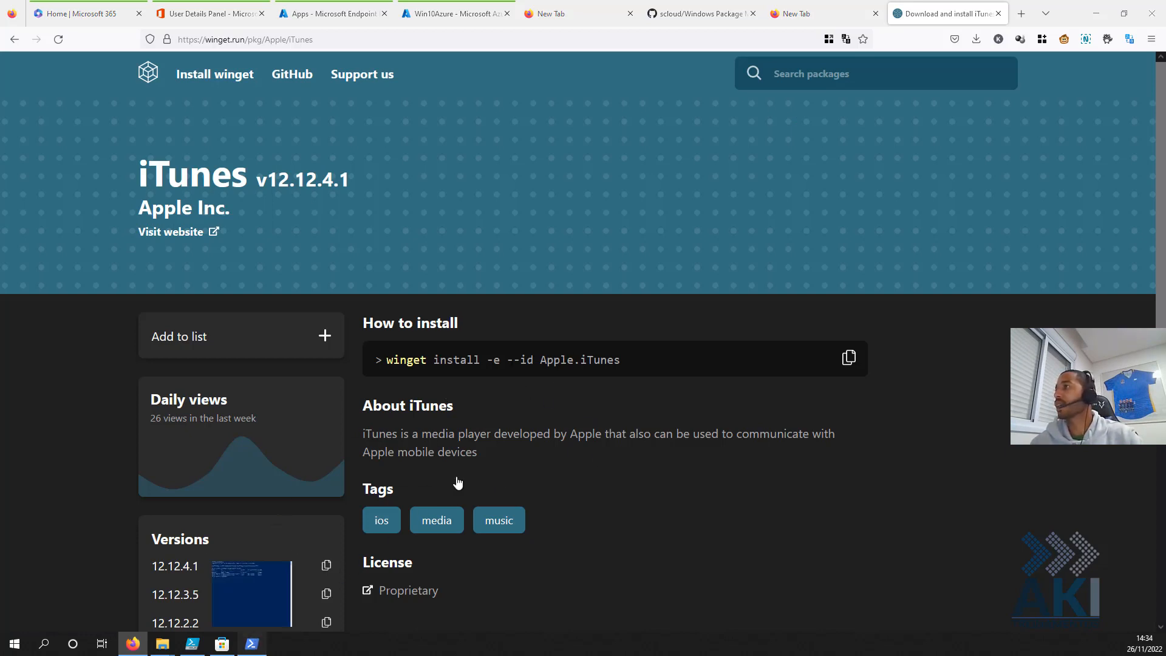
pyautogui.click(252, 642)
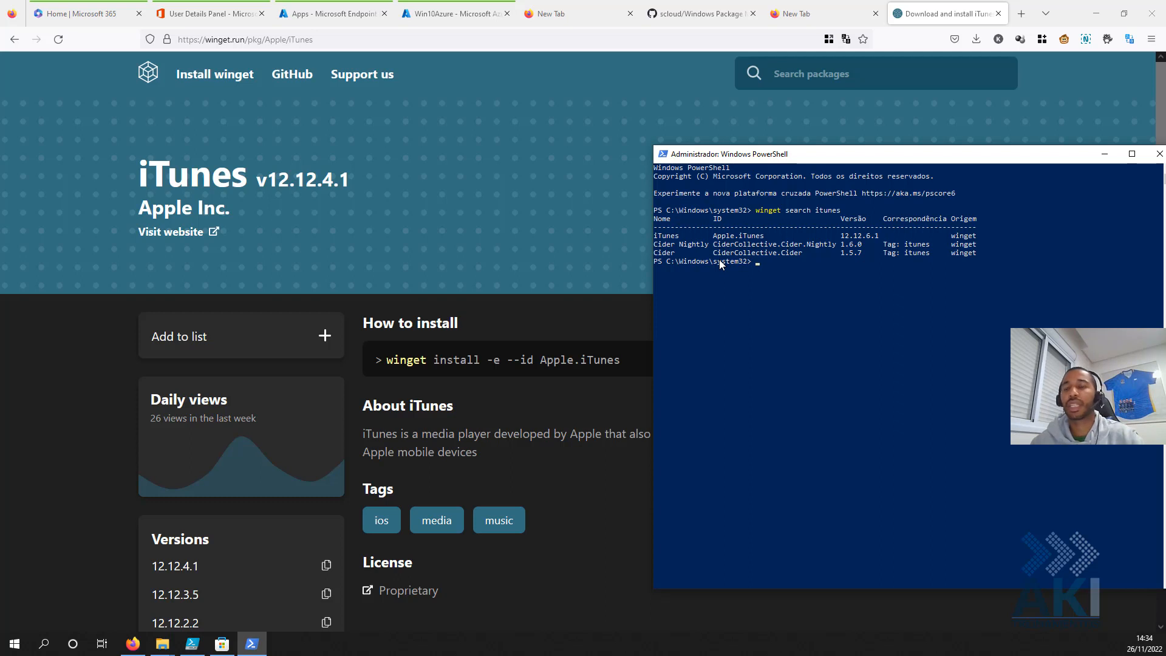
# - Run winget -? to list winget's available commands
pyautogui.click(756, 346)
pyautogui.press('Escape')
pyautogui.write('winget')
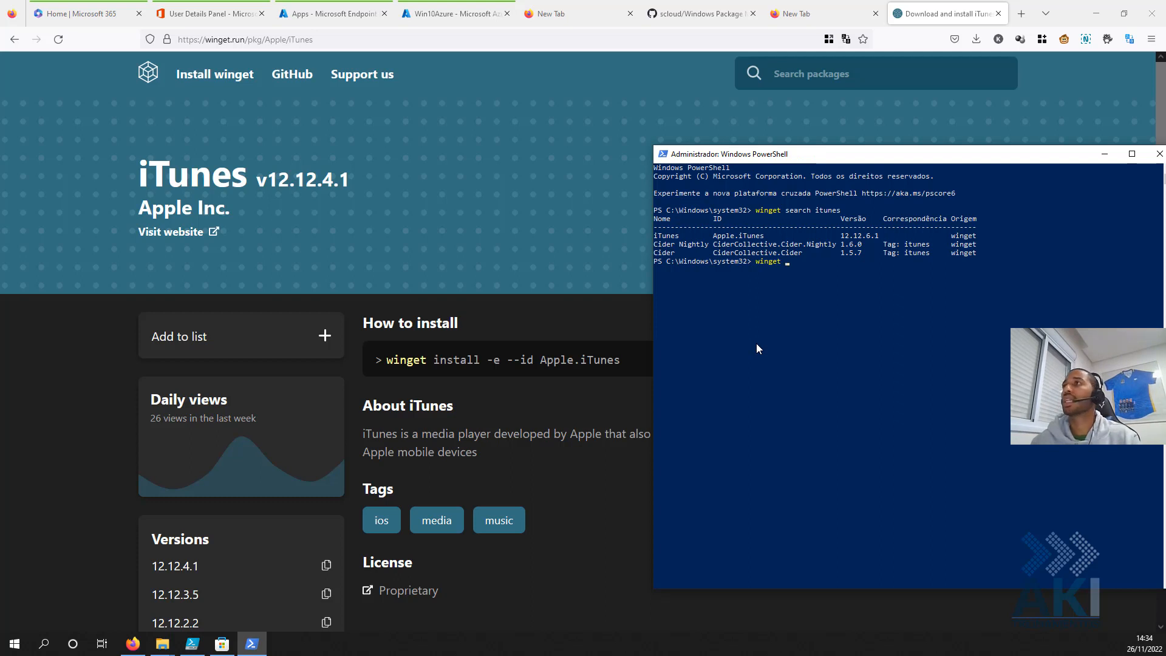
pyautogui.write(' -')
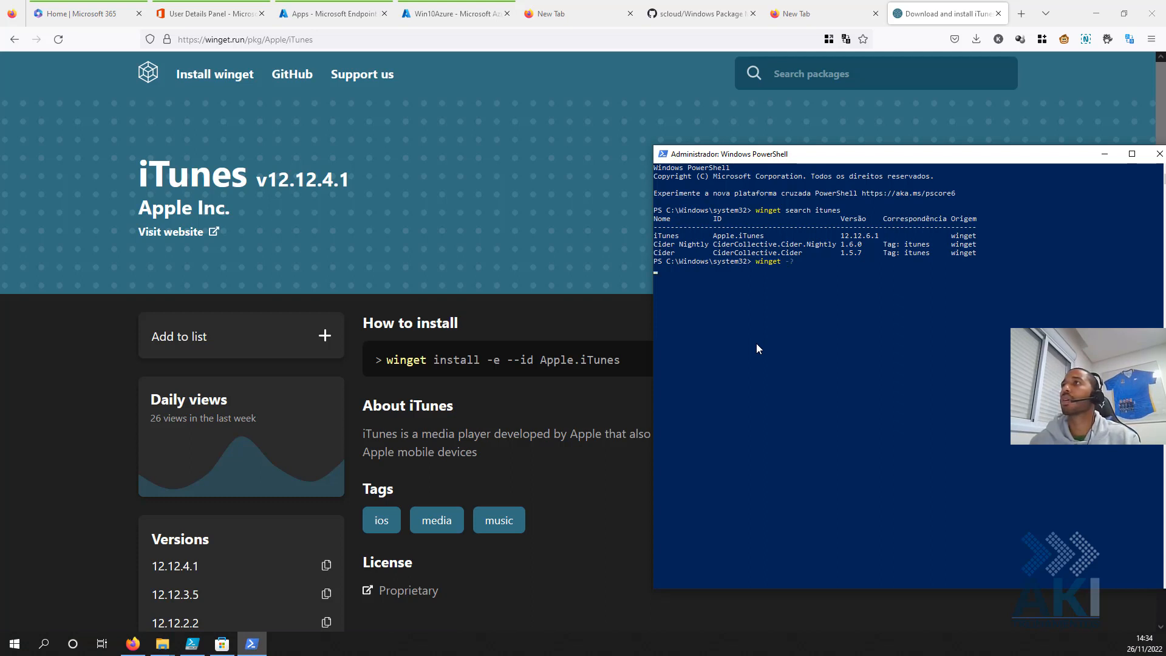
pyautogui.write('?')
pyautogui.press('Return')
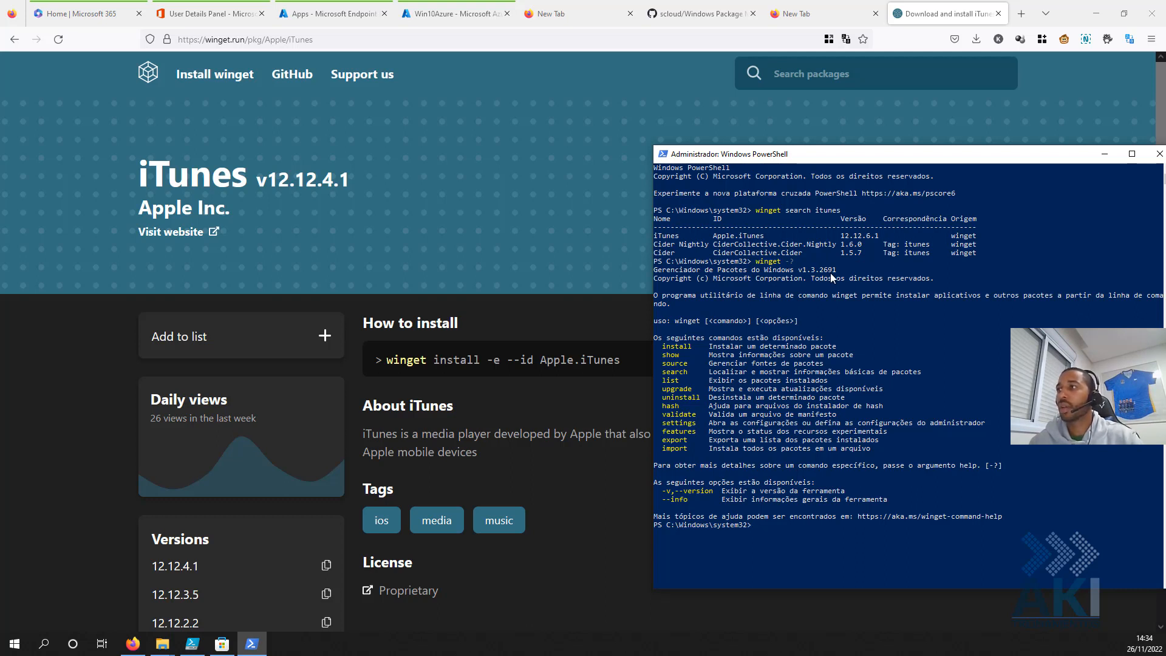
# - Run winget --info, reporting winget v1.3.2691 with DesktopAppInstaller 1.18.2691.0
pyautogui.press('Up')
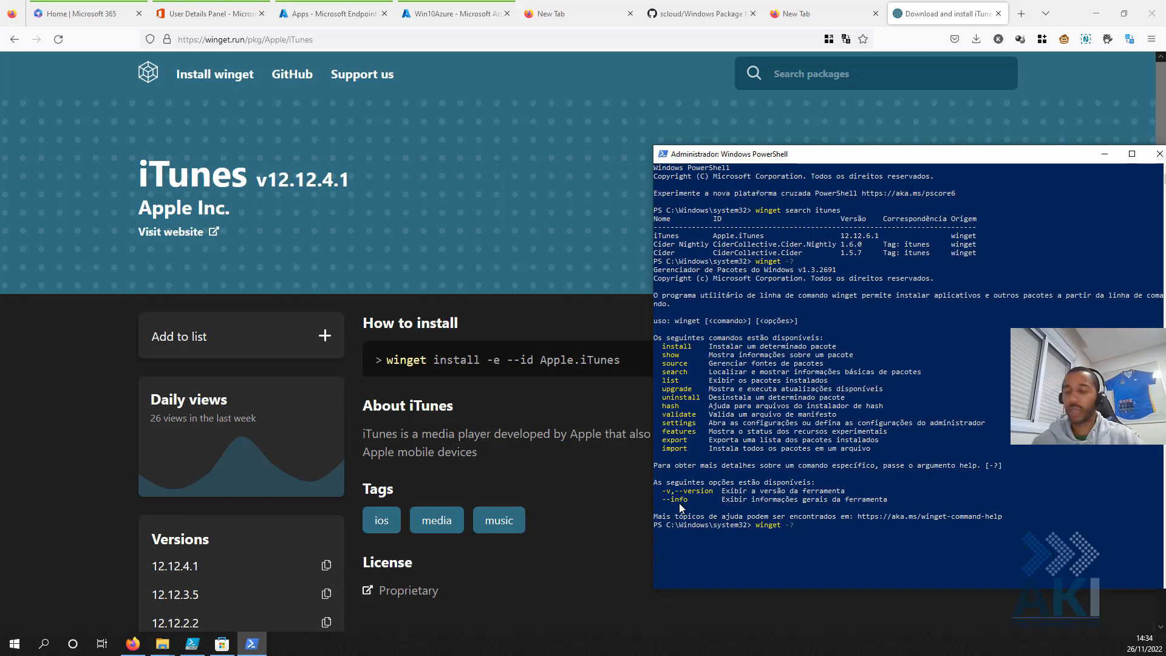
pyautogui.press('BackSpace')
pyautogui.write('-info')
pyautogui.press('Return')
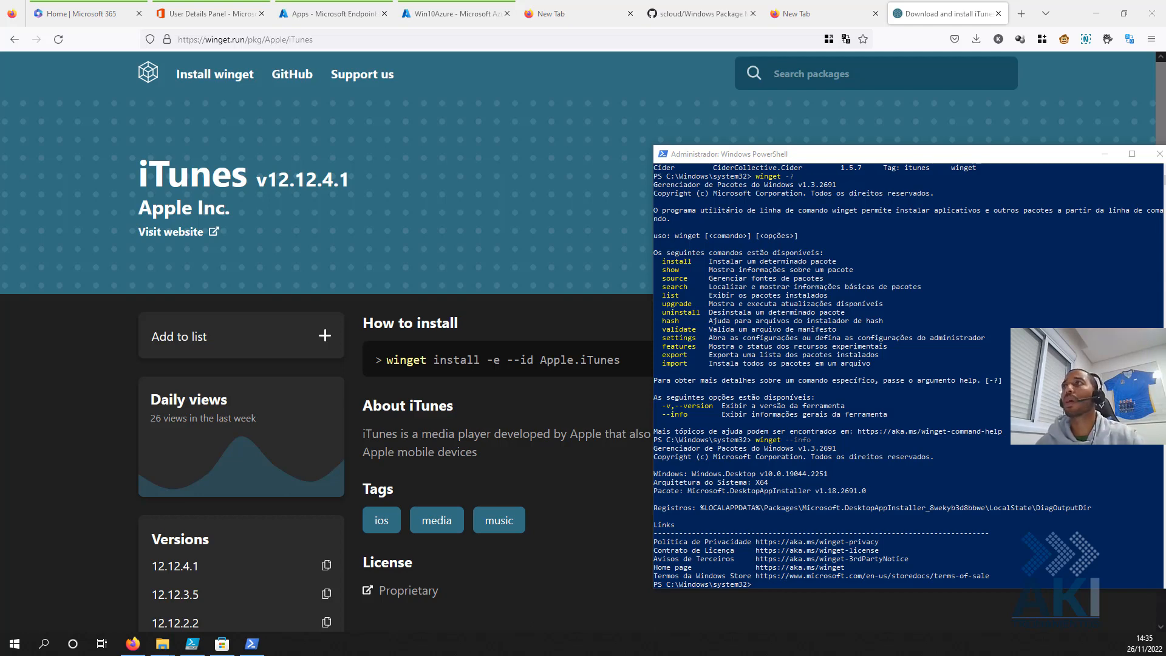
# - Paste the winget.run command 'winget install -e --id Apple.iTunes' into a new ISE script
pyautogui.click(193, 635)
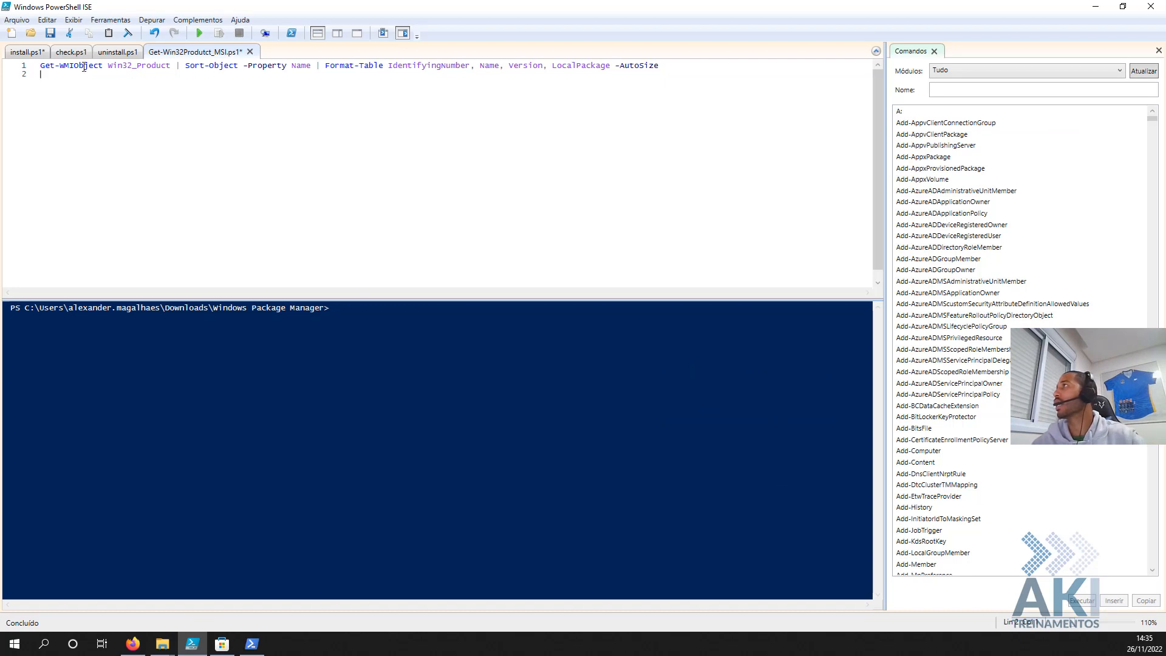
pyautogui.click(11, 33)
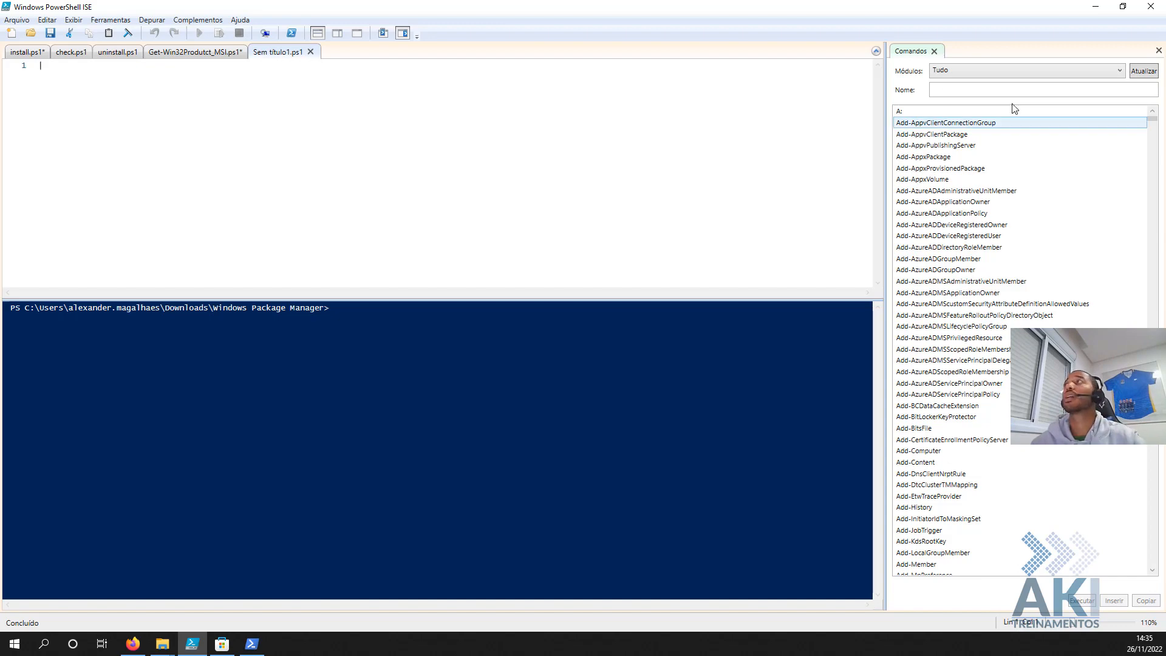
pyautogui.click(133, 644)
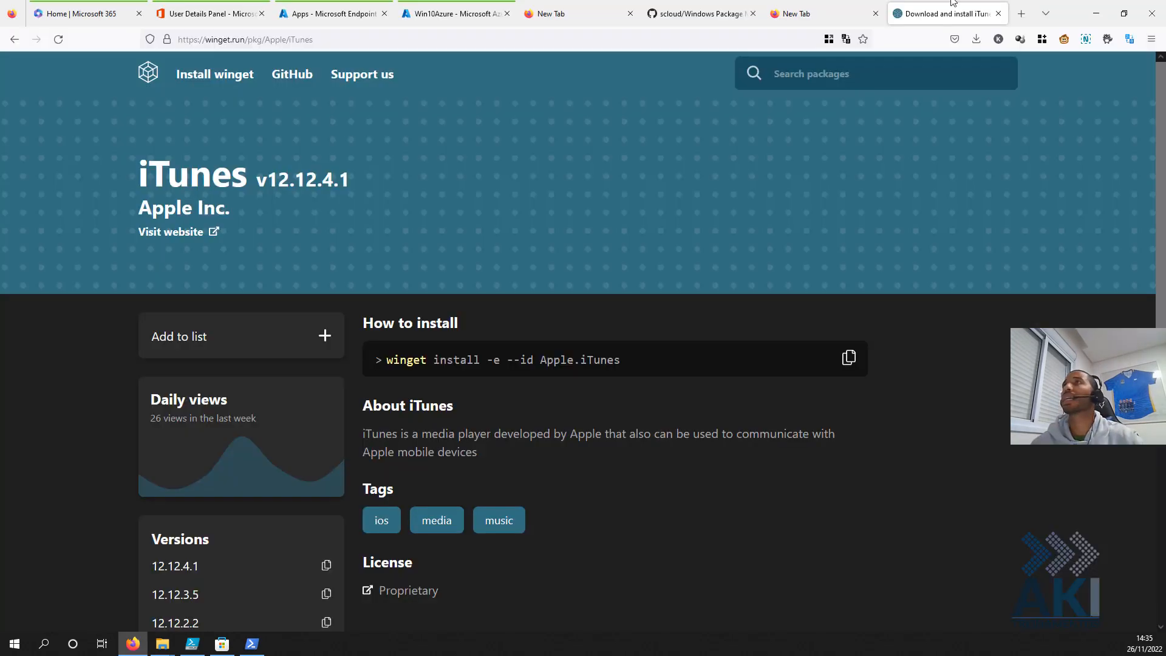
pyautogui.click(850, 360)
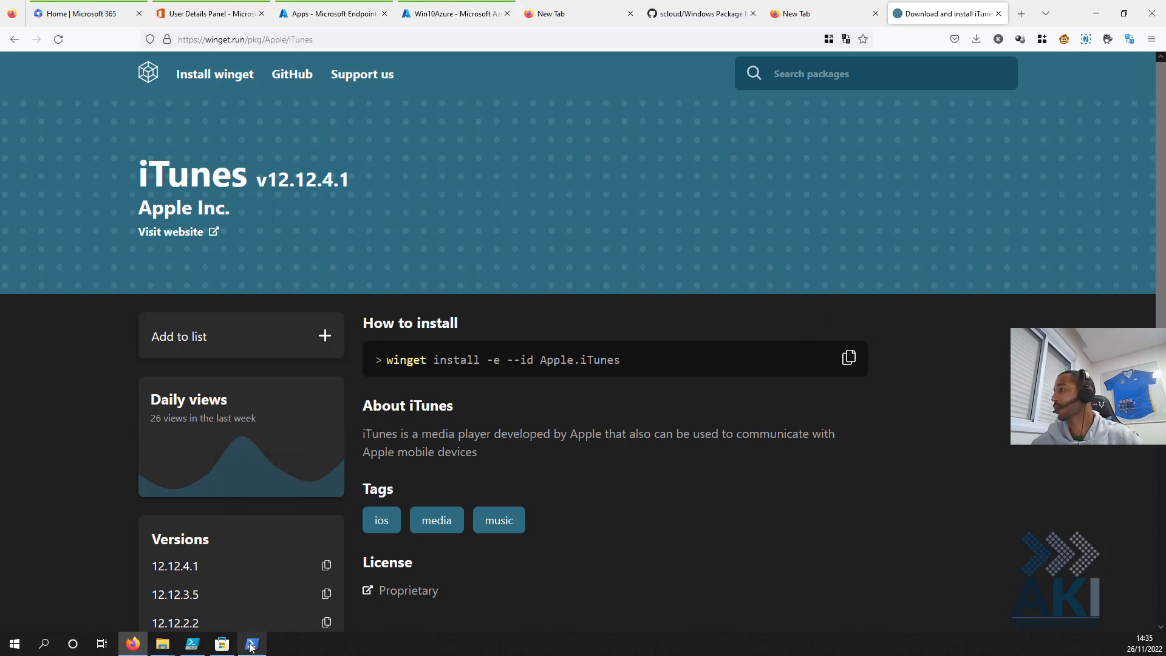
pyautogui.click(198, 649)
pyautogui.hotkey('ctrl', 'v')
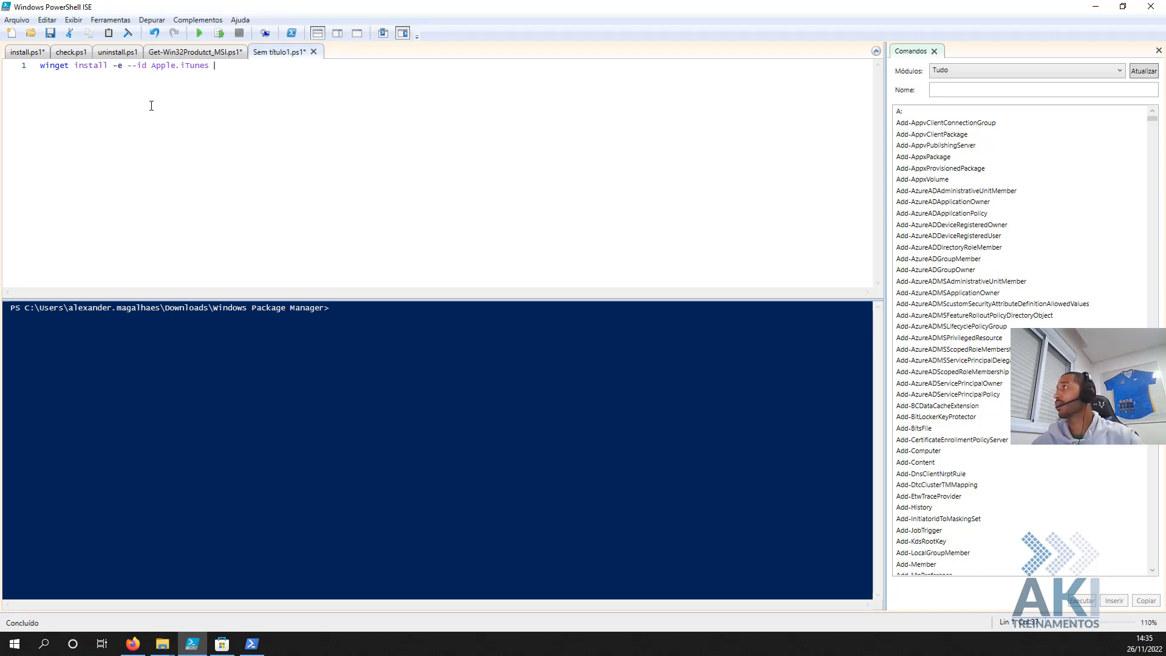
# - Copy 'winget install' from the script line to the admin console prompt
pyautogui.moveTo(108, 66); pyautogui.dragTo(40, 66)
pyautogui.click(261, 651)
pyautogui.rightClick(812, 507)
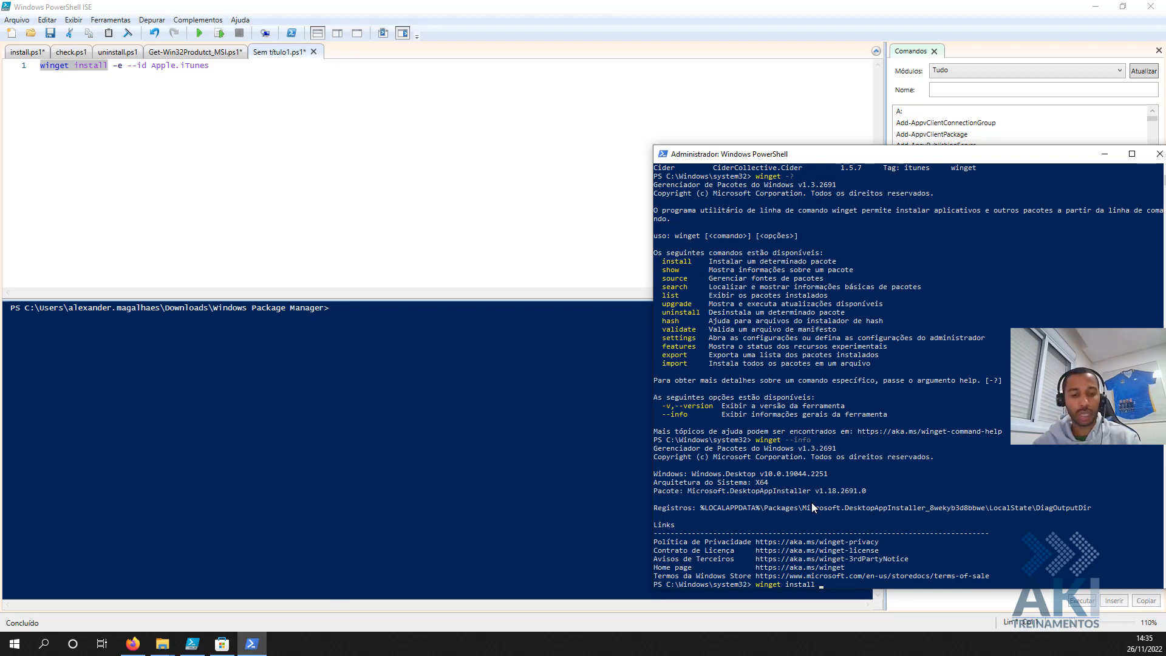
# - Run 'winget install -?' in the console and append --silent to the script's install line
pyautogui.write('-?')
pyautogui.press('Return')
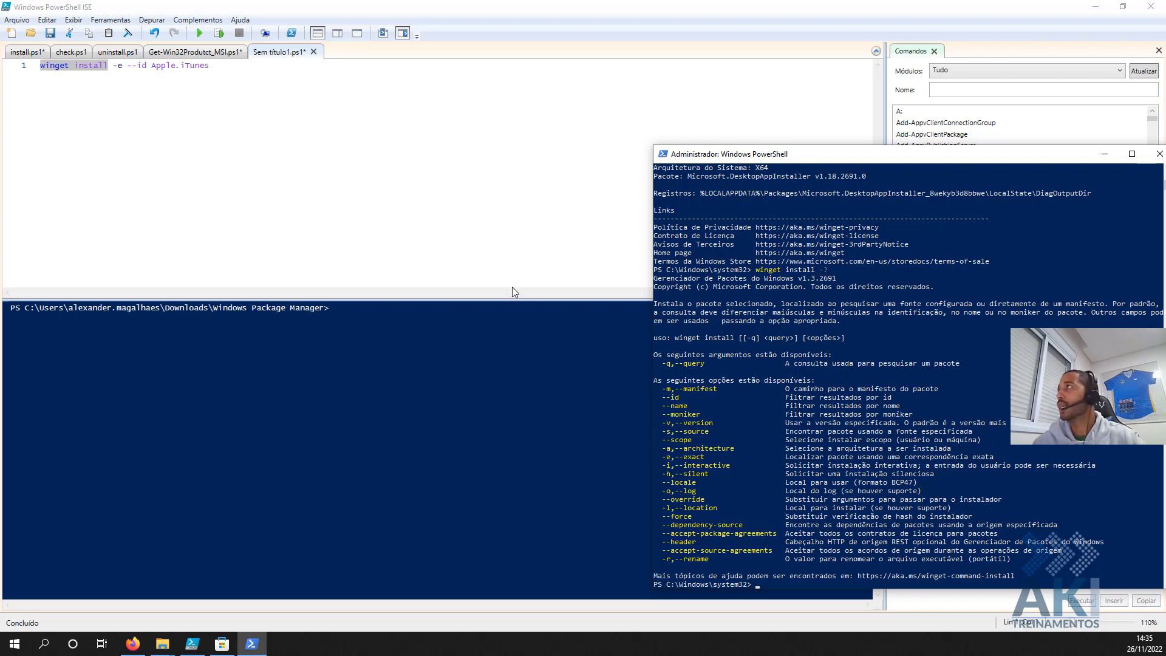
pyautogui.click(237, 72)
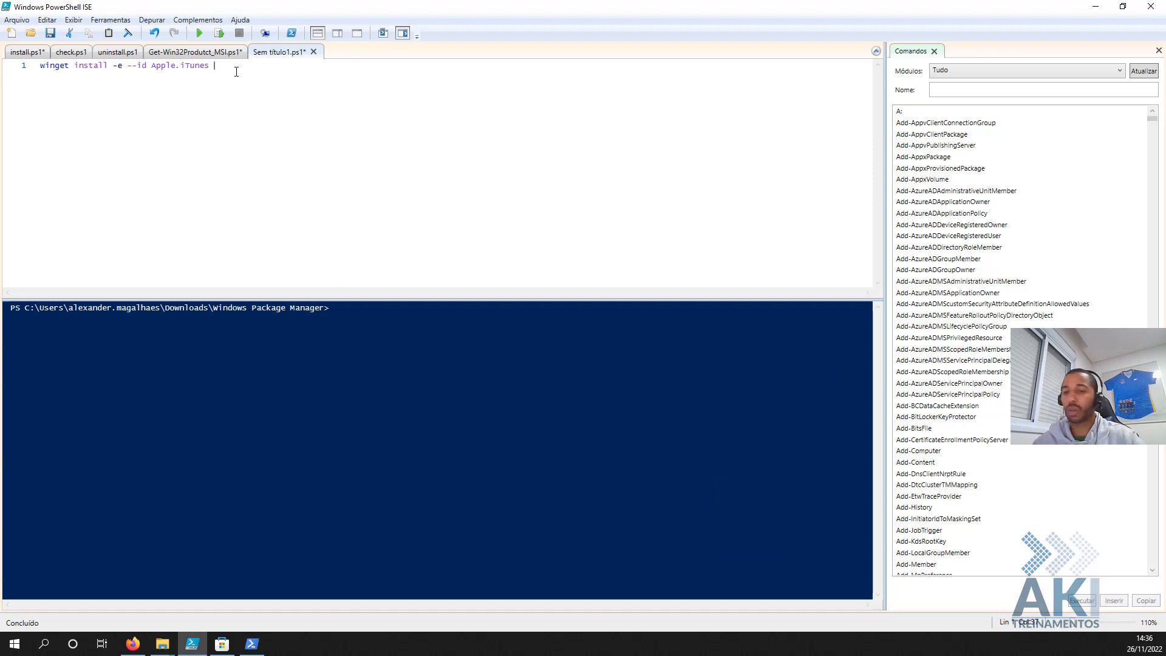
pyautogui.write('--silent')
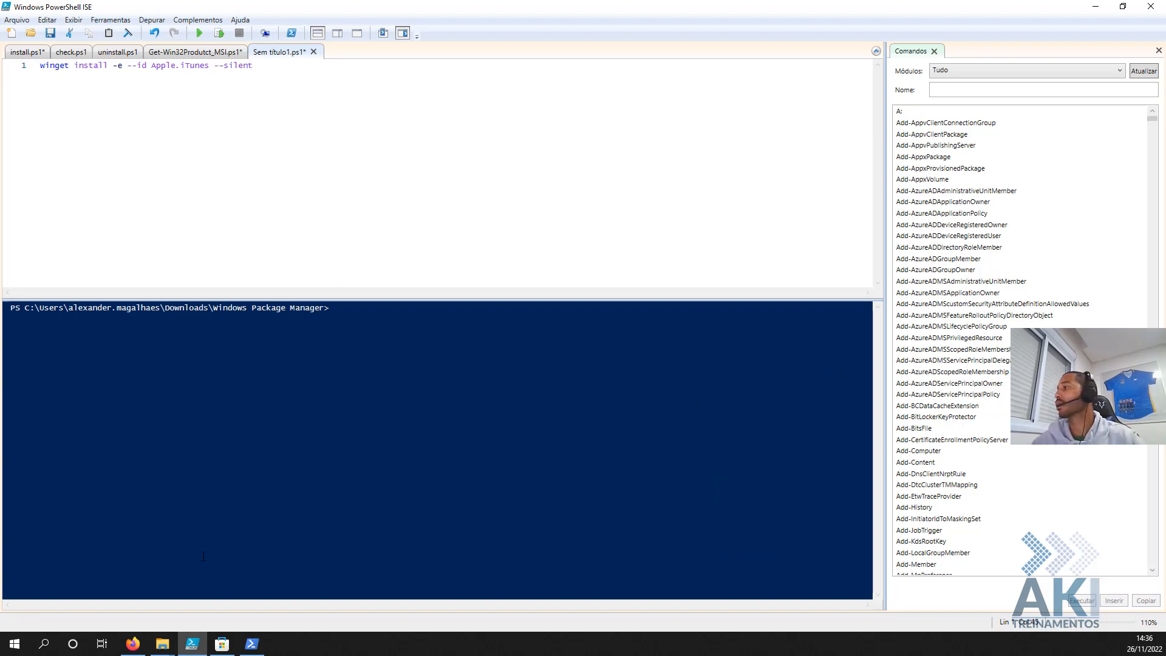
pyautogui.click(253, 641)
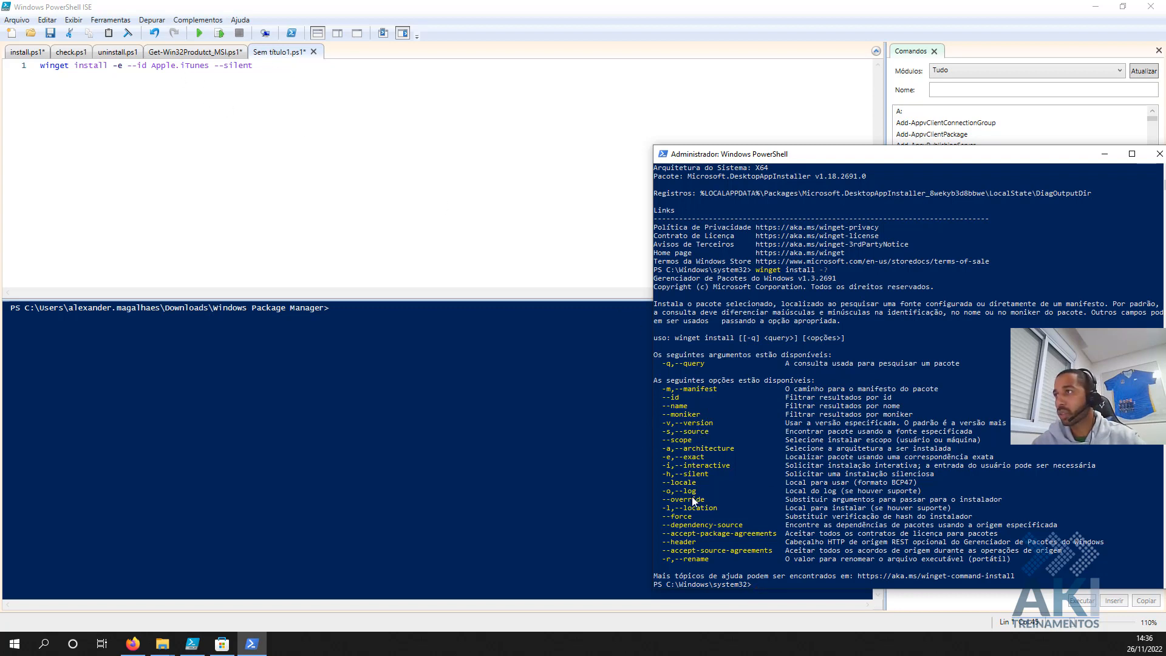
pyautogui.click(324, 77)
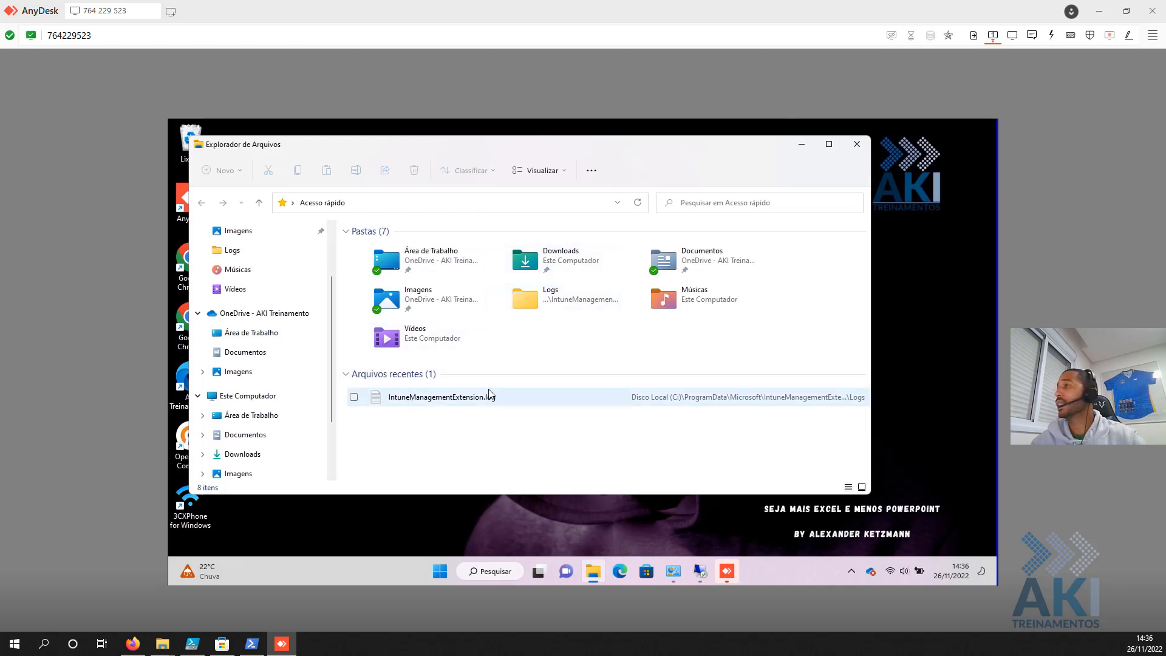
# - Clear the remote desktop and open Windows PowerShell on the remote PC
pyautogui.click(799, 151)
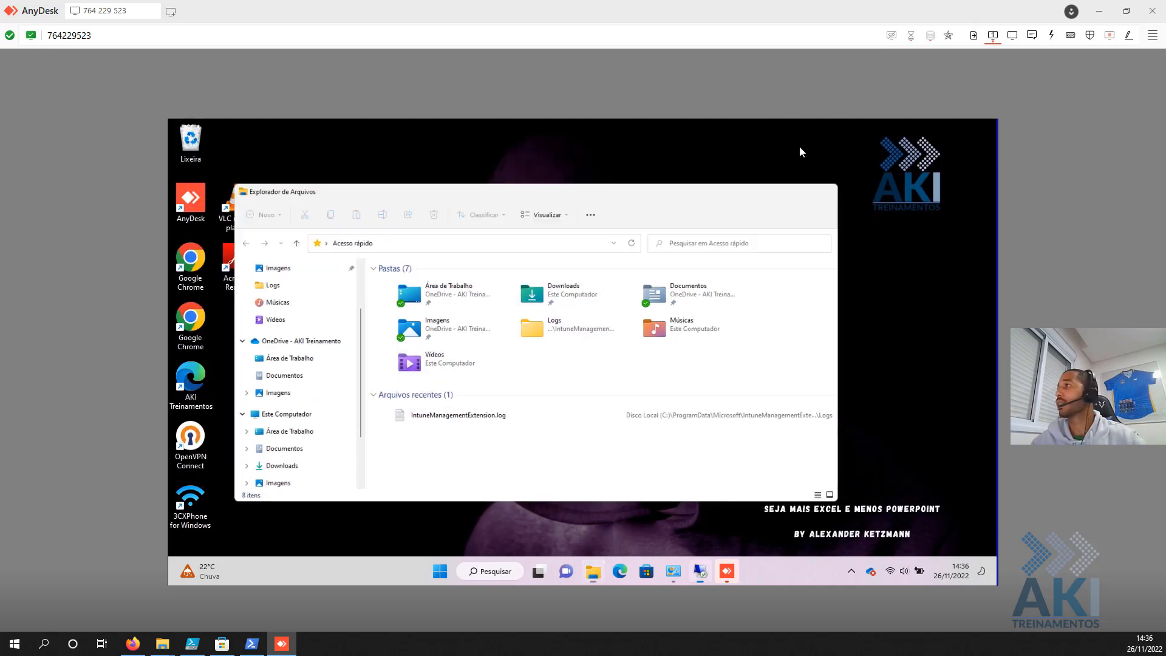
pyautogui.click(687, 200)
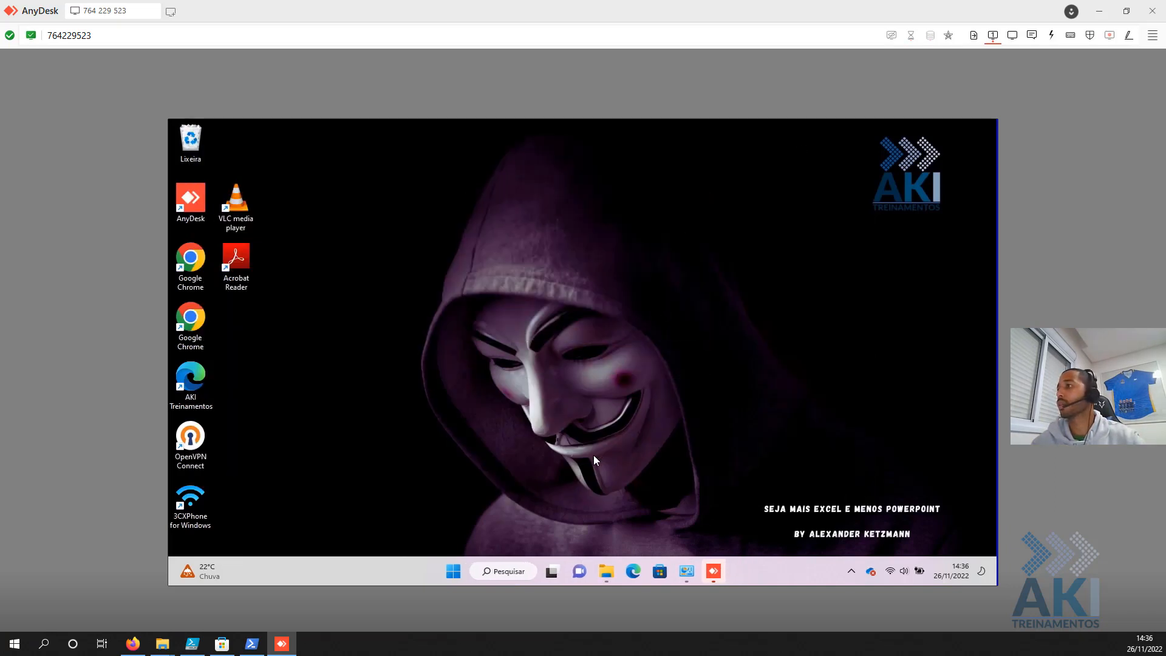
pyautogui.click(451, 570)
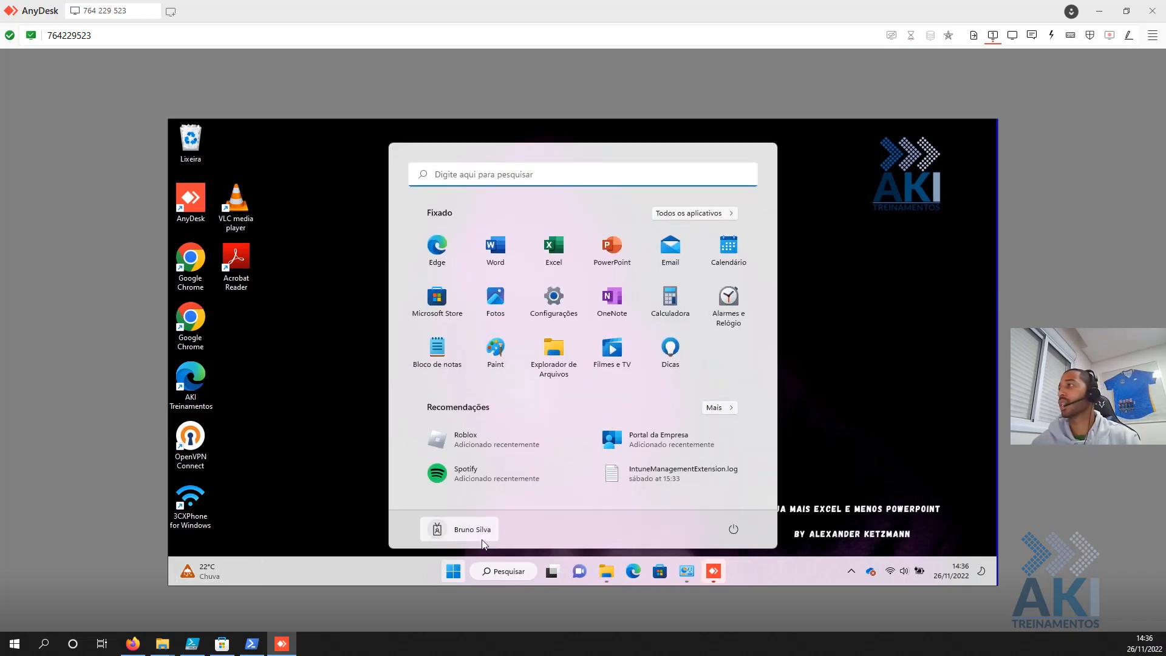
pyautogui.write('power')
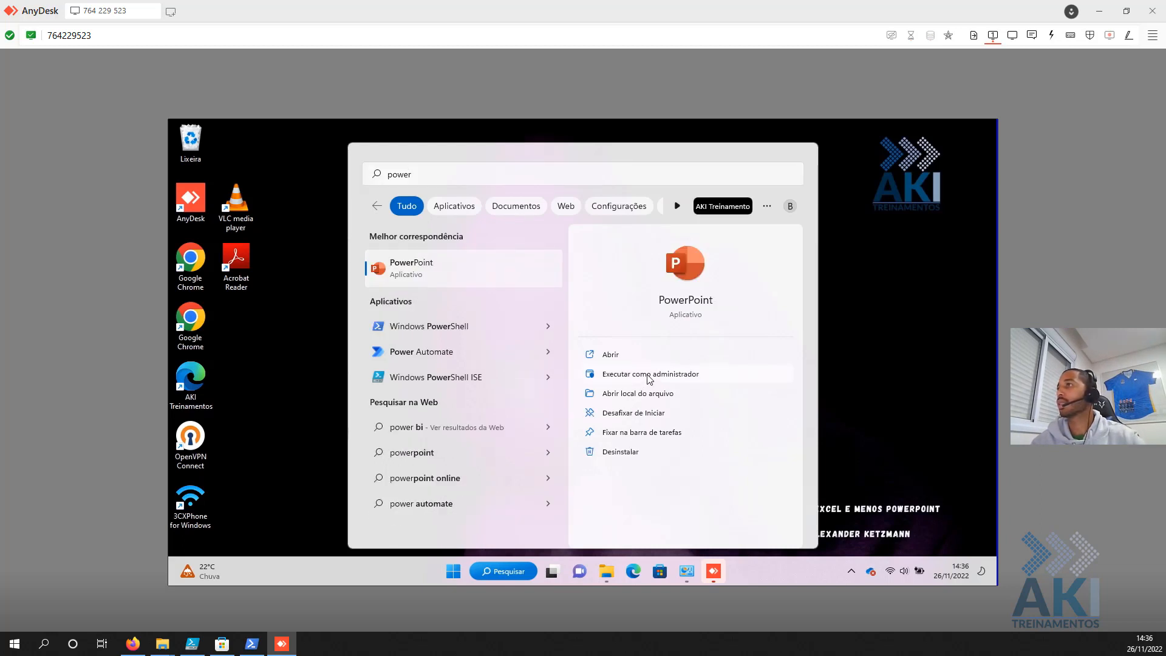
pyautogui.click(425, 329)
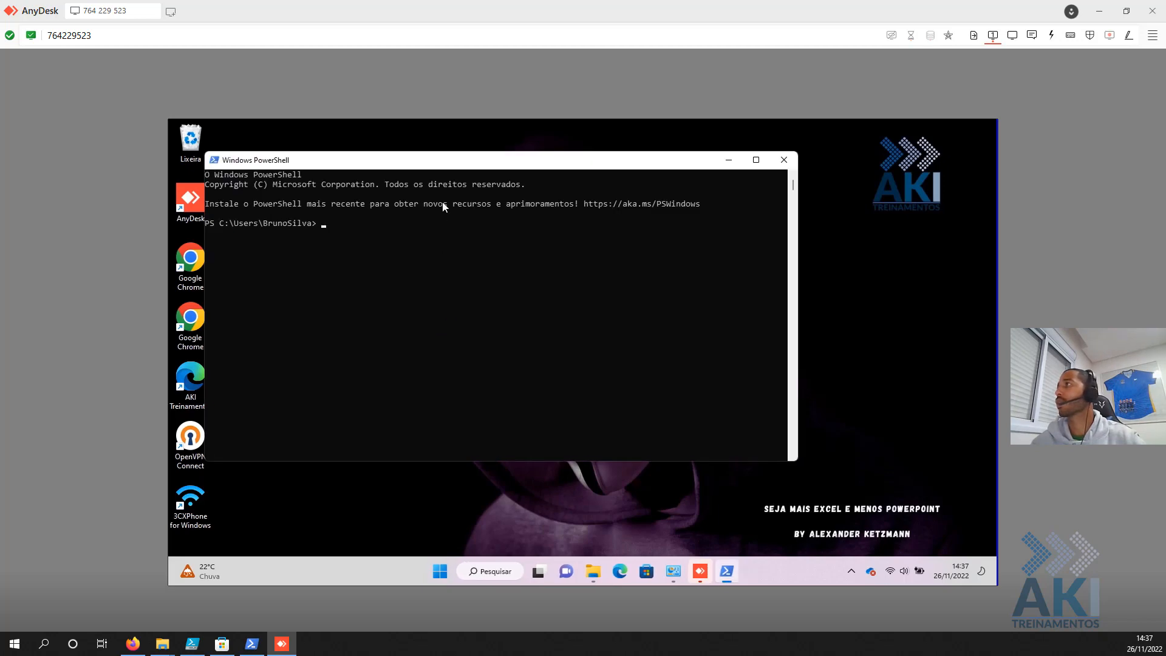
pyautogui.moveTo(459, 174); pyautogui.dragTo(507, 180)
pyautogui.click(590, 291)
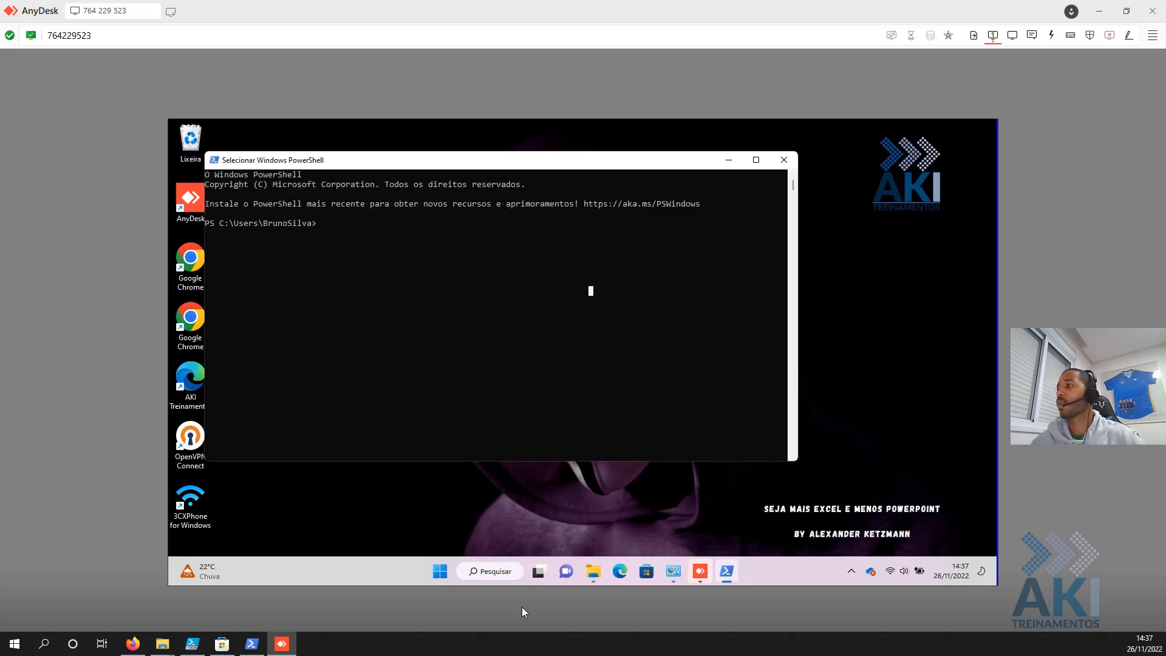
# - Copy the full 'winget install -e --id Apple.iTunes --silent' line from the ISE script
pyautogui.click(189, 645)
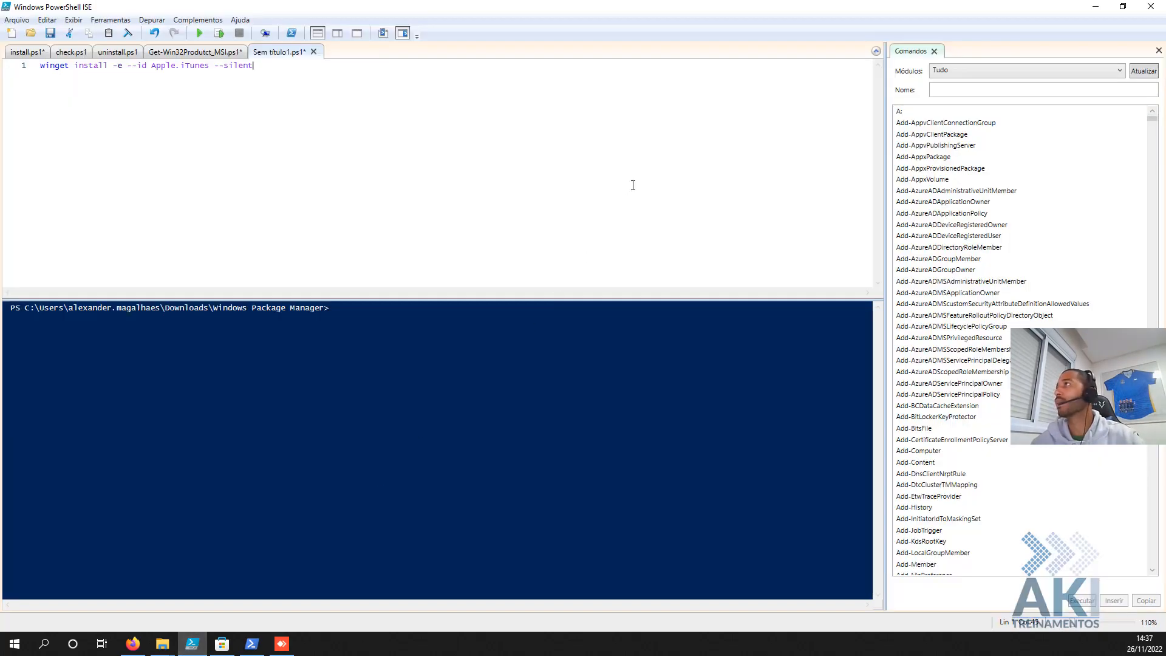
pyautogui.moveTo(382, 65); pyautogui.dragTo(19, 22)
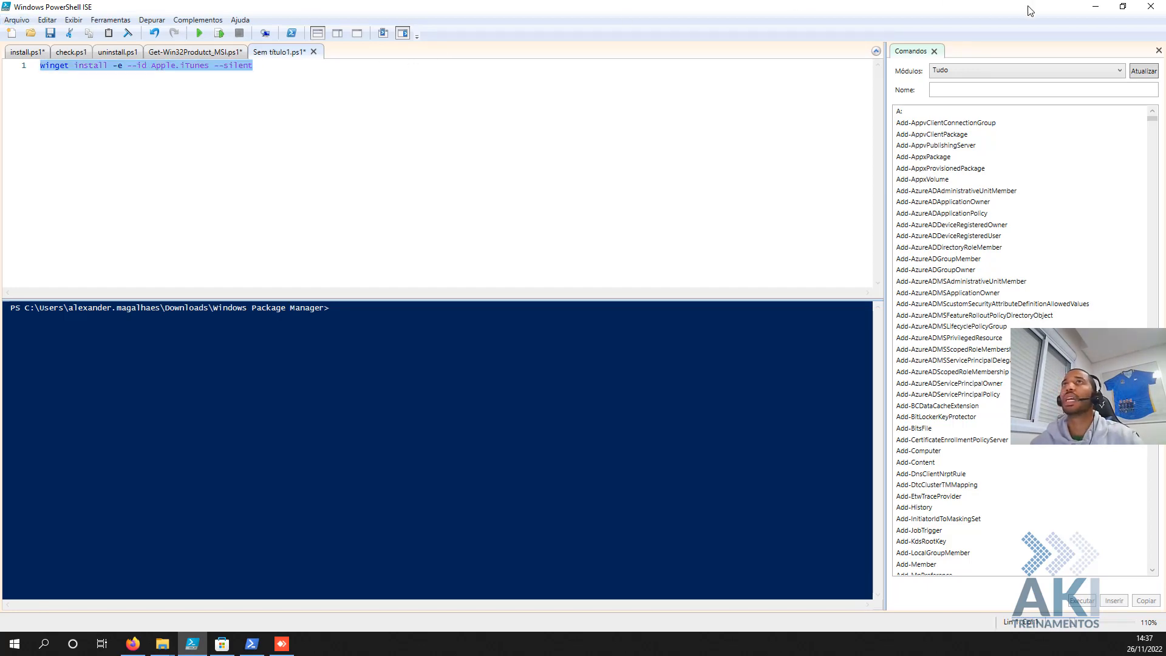
pyautogui.click(1093, 6)
pyautogui.click(468, 250)
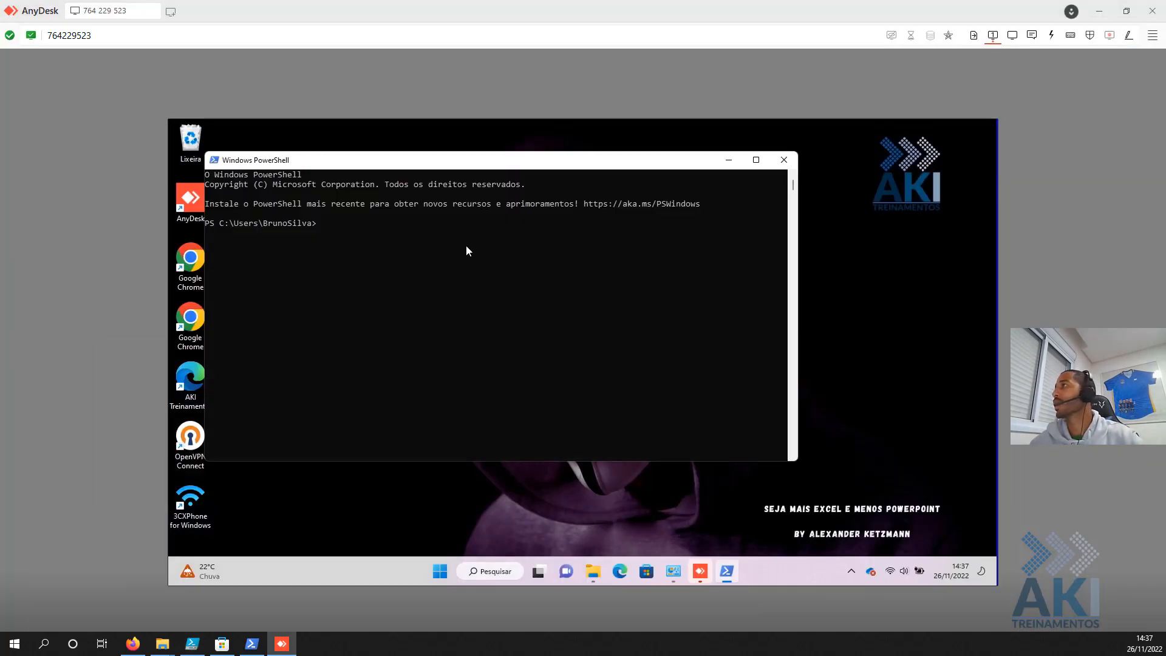
pyautogui.click(1103, 12)
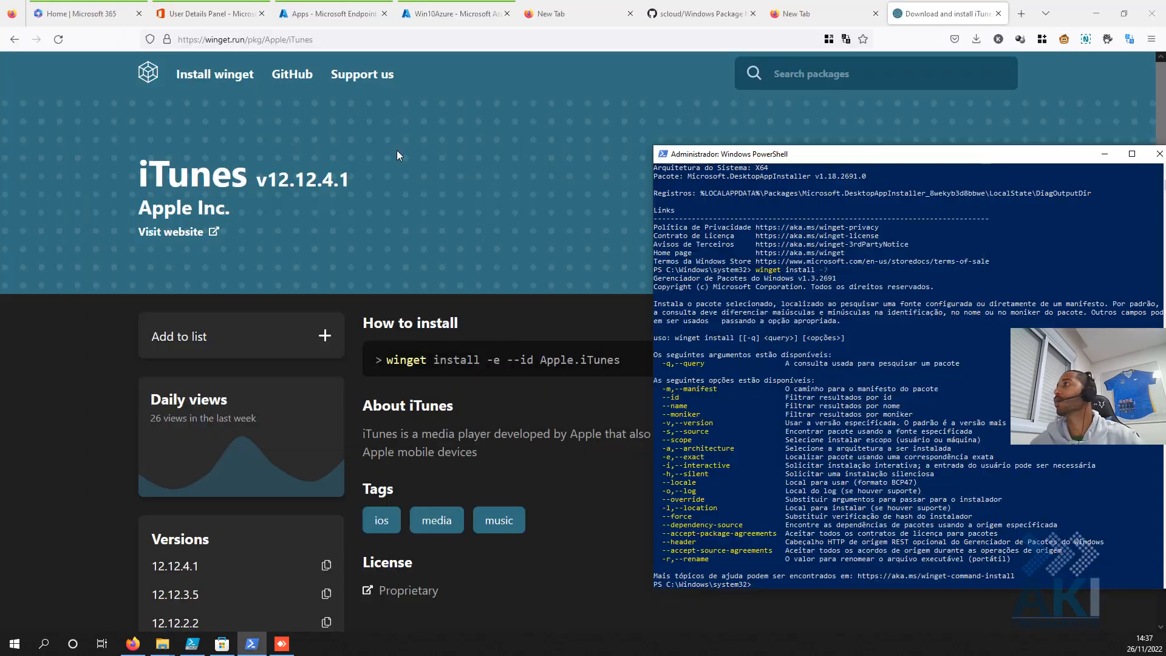
pyautogui.click(224, 642)
pyautogui.click(195, 642)
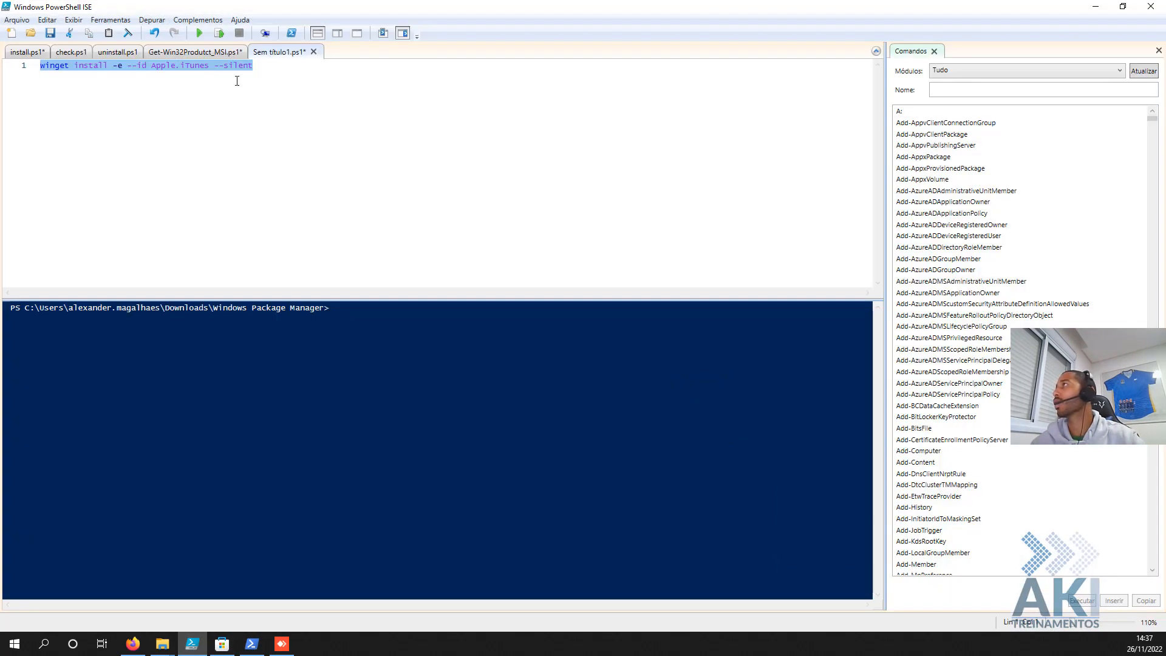
pyautogui.rightClick(211, 71)
pyautogui.click(261, 69)
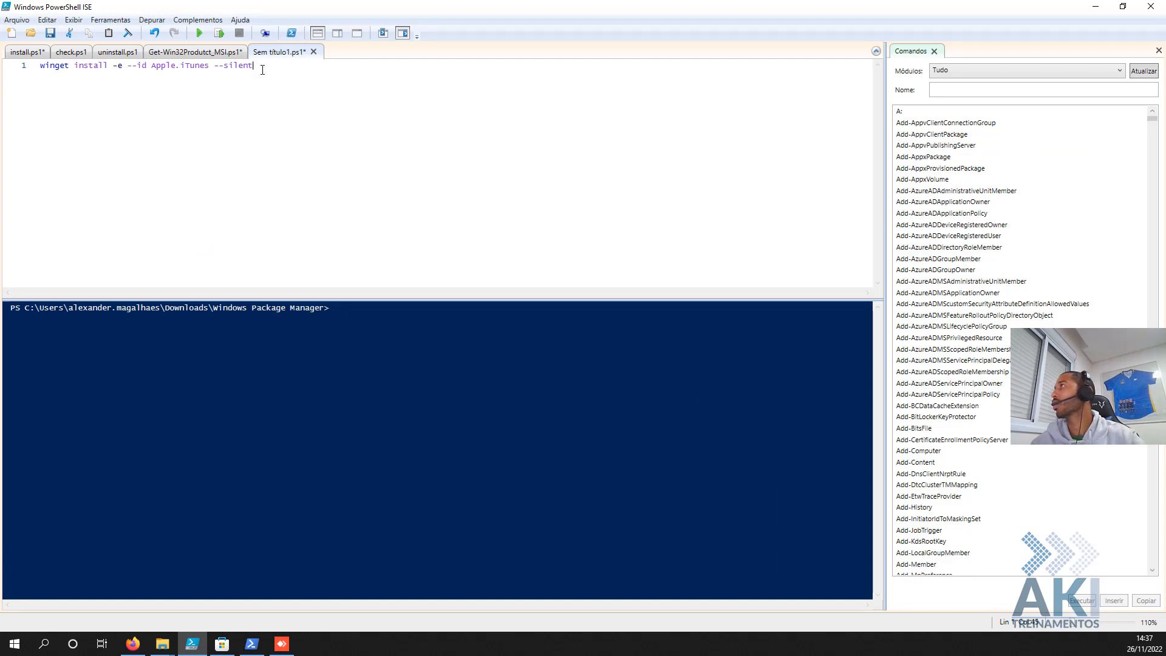
pyautogui.moveTo(261, 70); pyautogui.dragTo(2, 29)
pyautogui.rightClick(90, 63)
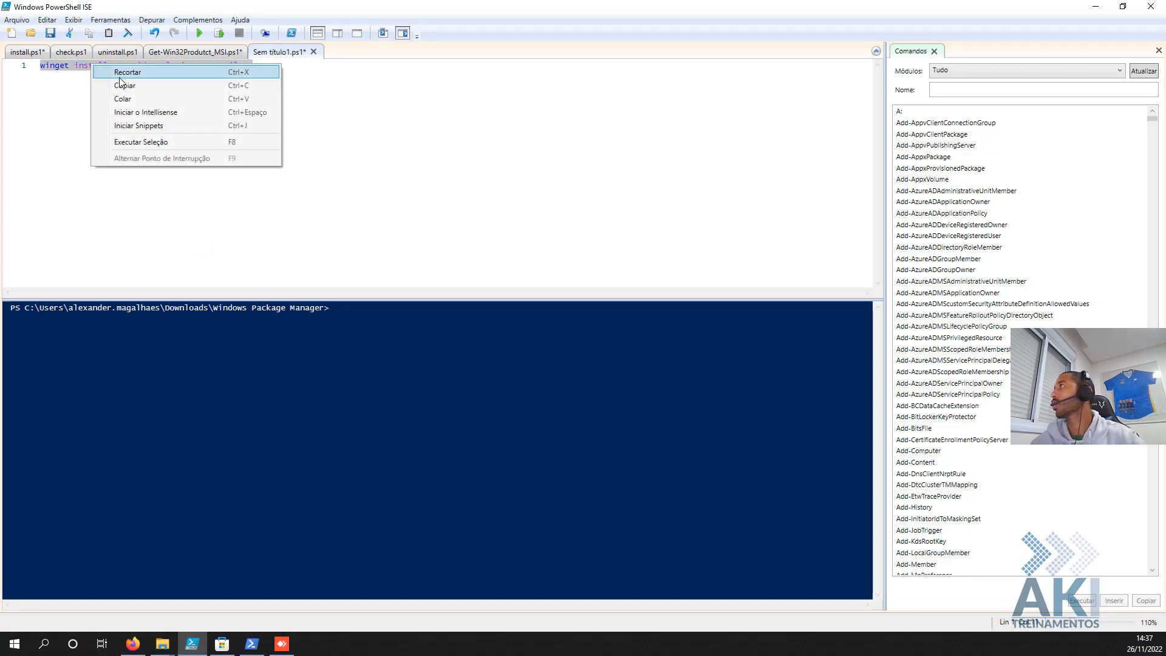
pyautogui.click(124, 85)
pyautogui.click(281, 643)
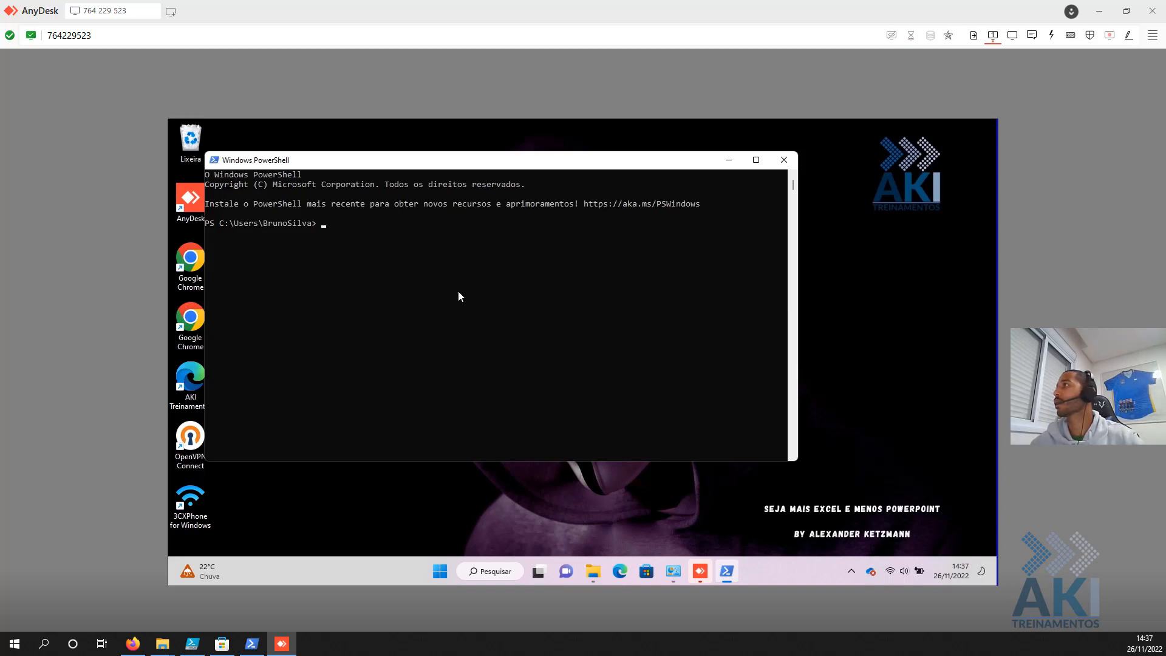
# - Run the silent iTunes install remotely, then cancel it at the source agreement prompt
pyautogui.rightClick(541, 224)
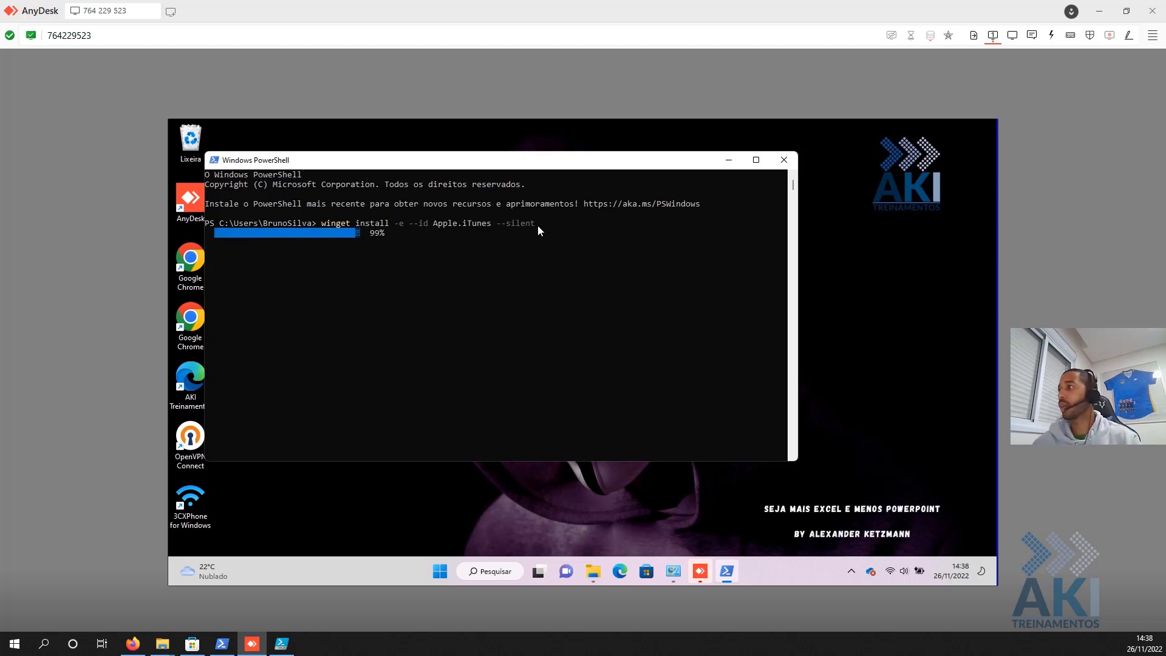
pyautogui.click(479, 575)
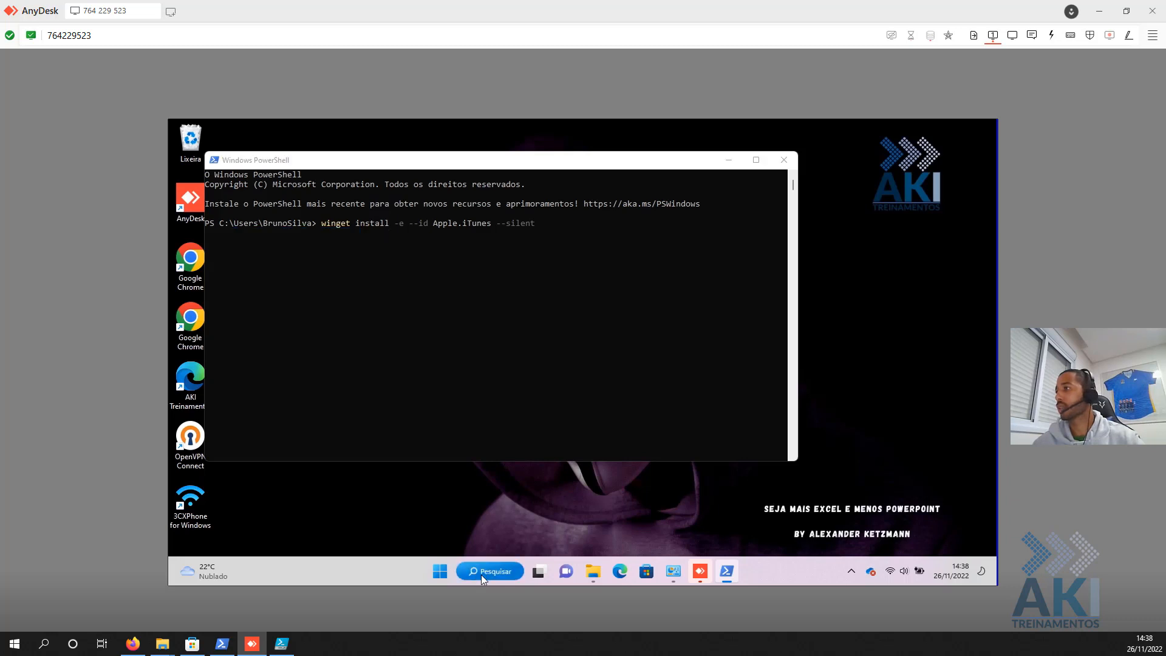
pyautogui.write('itunes')
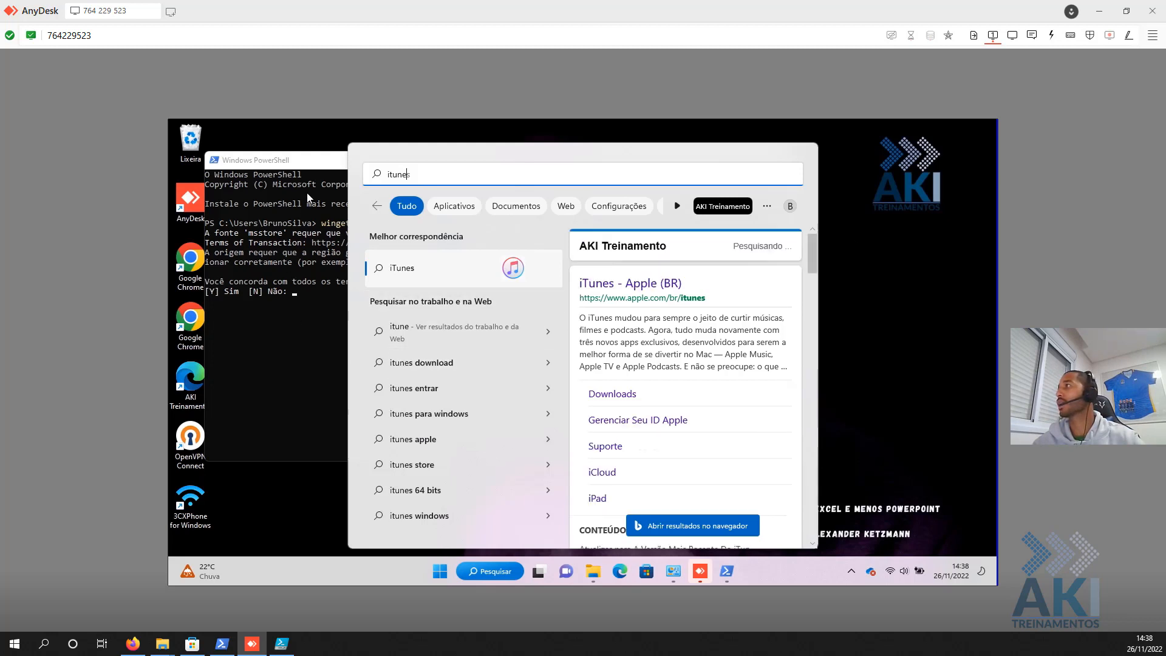
pyautogui.click(329, 198)
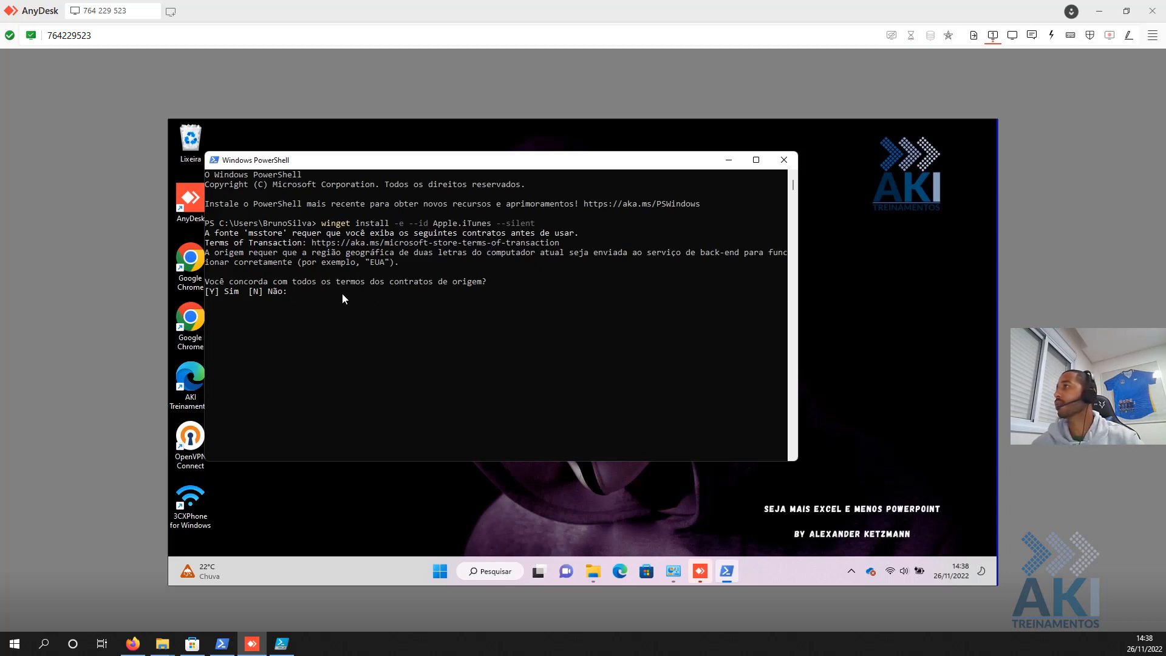
pyautogui.hotkey('ctrl', 'c')
# - List winget install's options, copy --accept-package-agreements, and launch the Microsoft Store
pyautogui.press('Up')
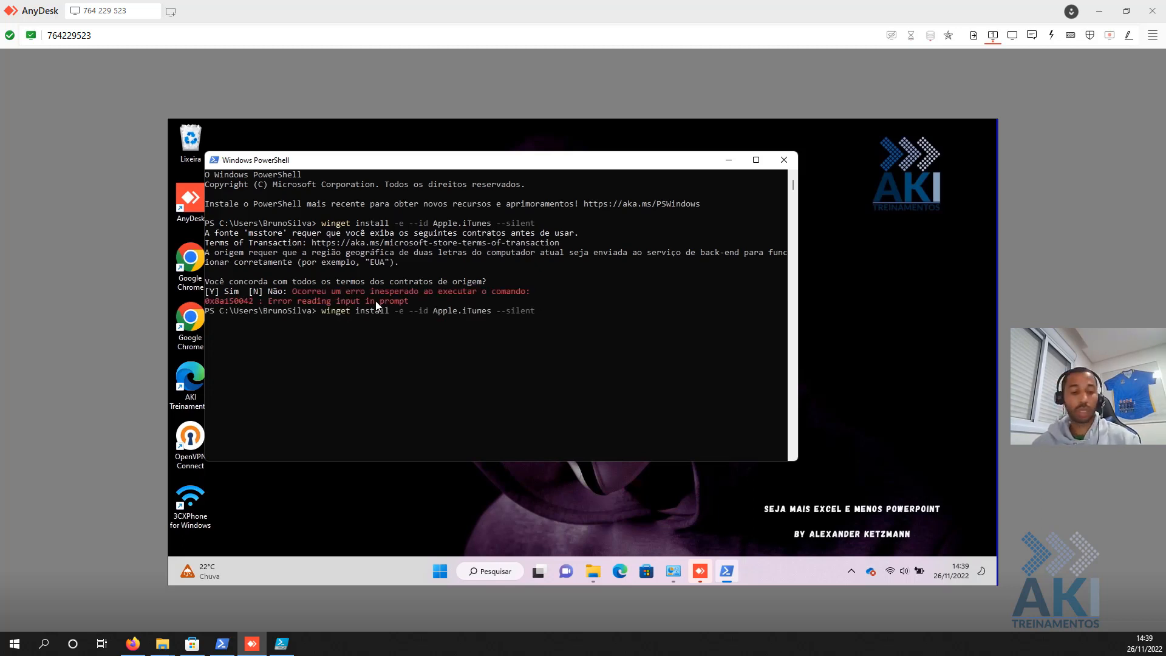
pyautogui.press('BackSpace')
pyautogui.press('BackSpace')
pyautogui.press('BackSpace')
pyautogui.press('BackSpace')
pyautogui.press('BackSpace')
pyautogui.press('BackSpace')
pyautogui.press('BackSpace')
pyautogui.press('BackSpace')
pyautogui.press('BackSpace')
pyautogui.press('BackSpace')
pyautogui.press('BackSpace')
pyautogui.press('BackSpace')
pyautogui.press('BackSpace')
pyautogui.press('BackSpace')
pyautogui.press('BackSpace')
pyautogui.press('BackSpace')
pyautogui.press('BackSpace')
pyautogui.press('BackSpace')
pyautogui.press('BackSpace')
pyautogui.press('BackSpace')
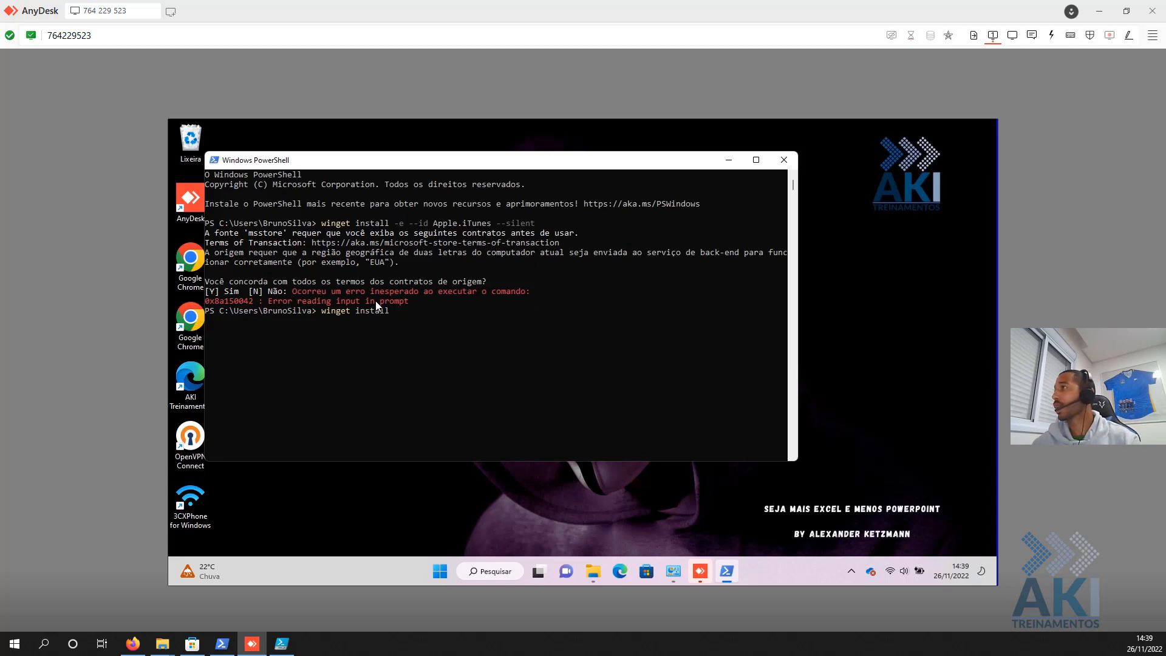
pyautogui.write('-')
pyautogui.press('Return')
pyautogui.press('Up')
pyautogui.press('Up')
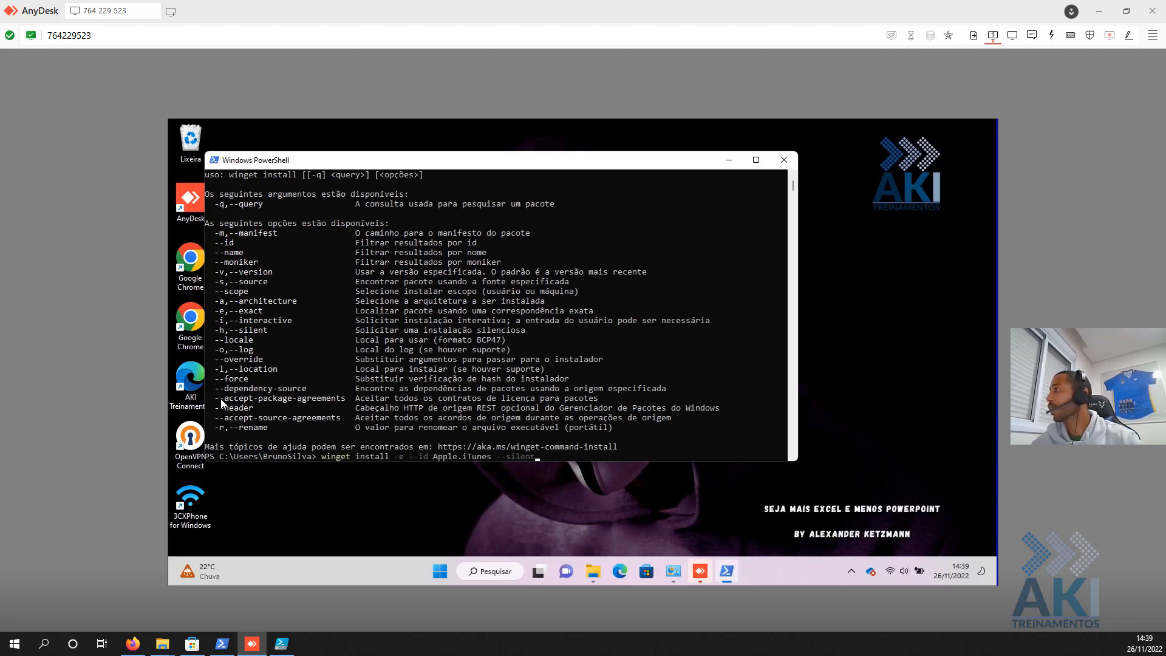
pyautogui.moveTo(216, 397); pyautogui.dragTo(344, 403)
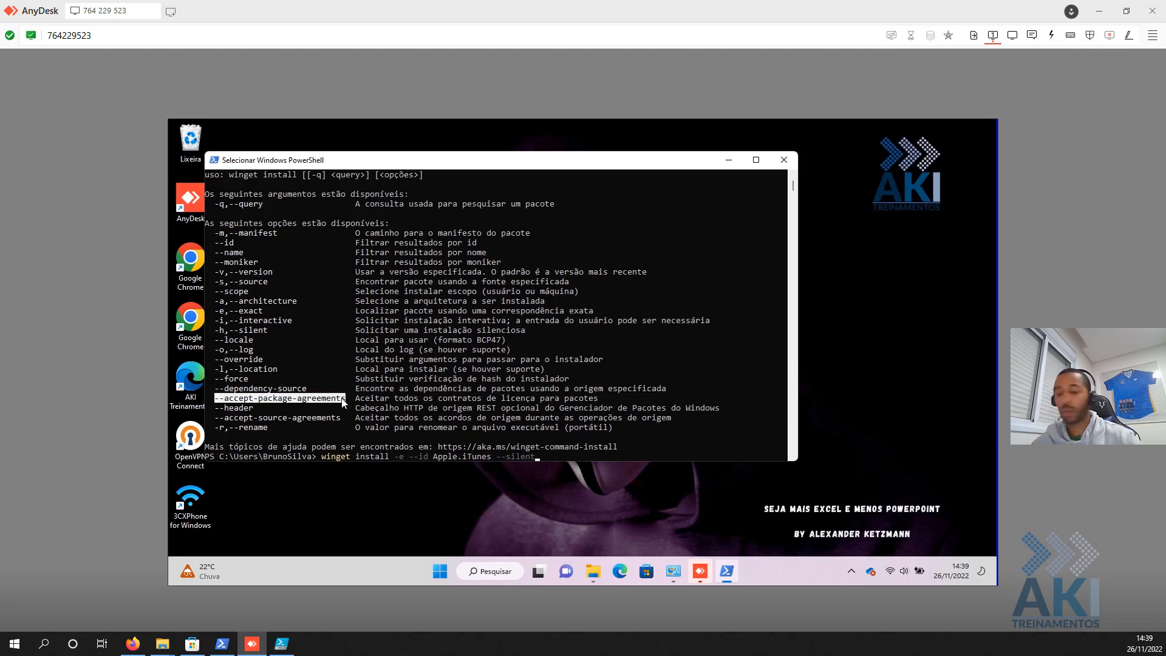
pyautogui.rightClick(342, 398)
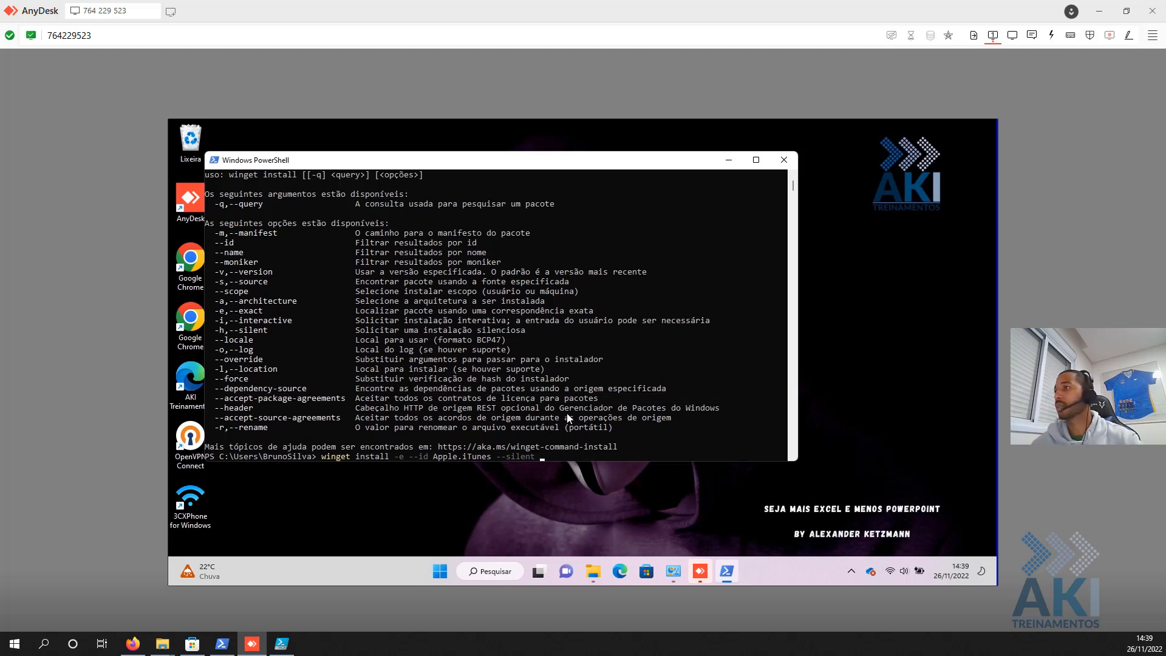
pyautogui.click(638, 569)
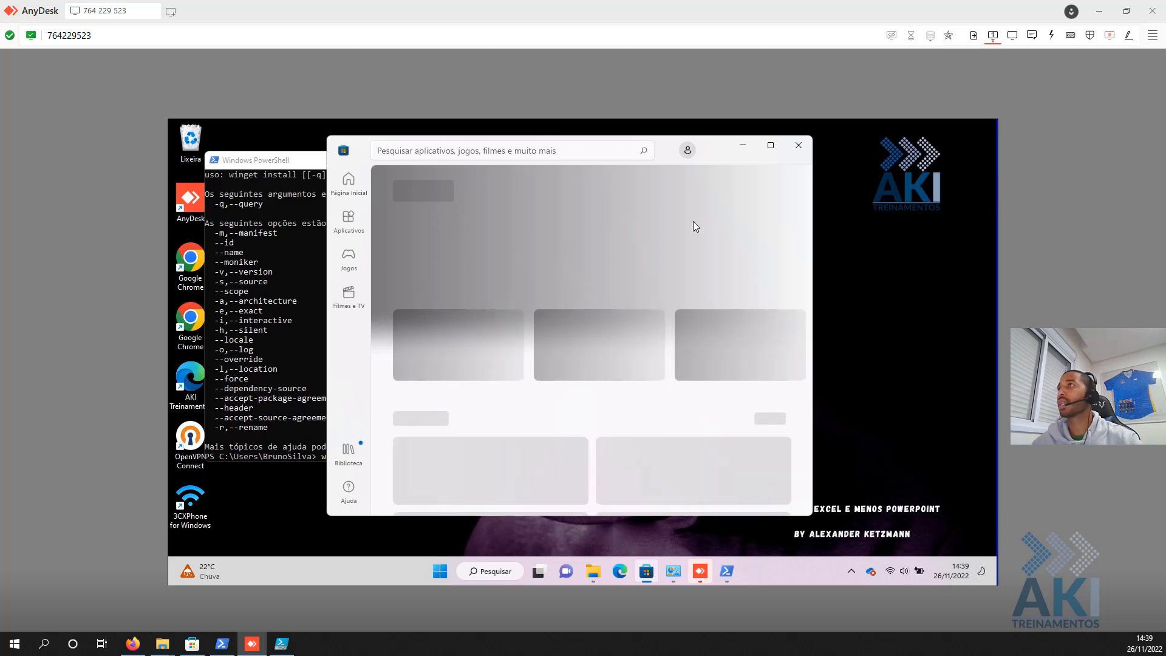
# - Search the Store for 'itunes' and open Apple's iTunes app page
pyautogui.click(537, 156)
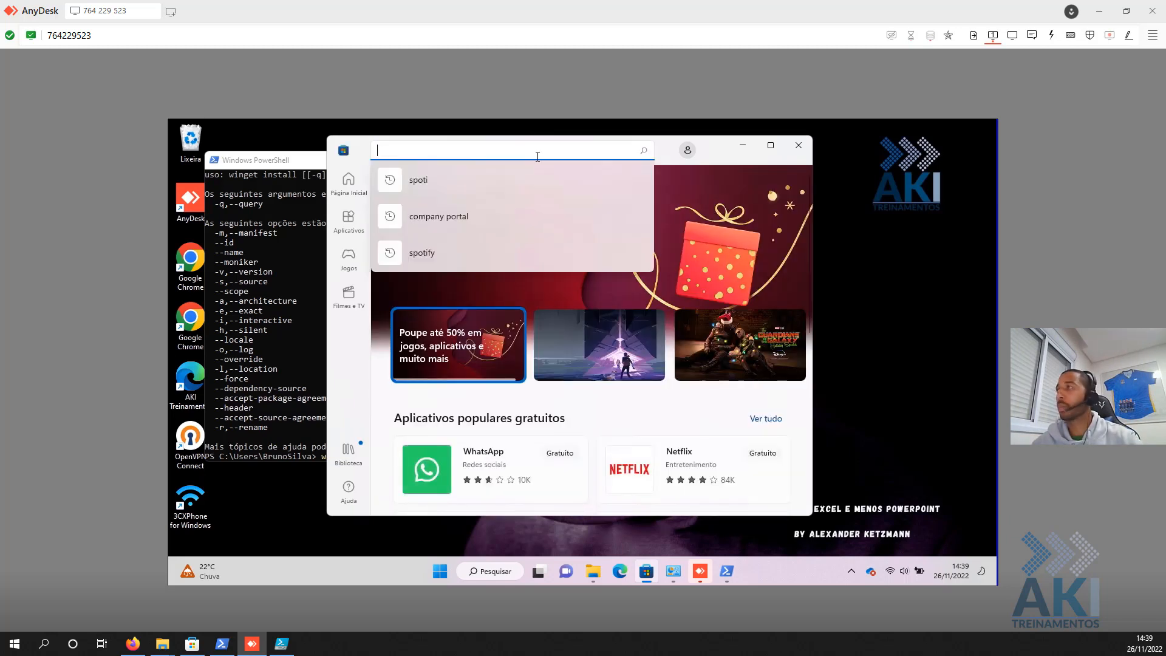
pyautogui.write('itunes')
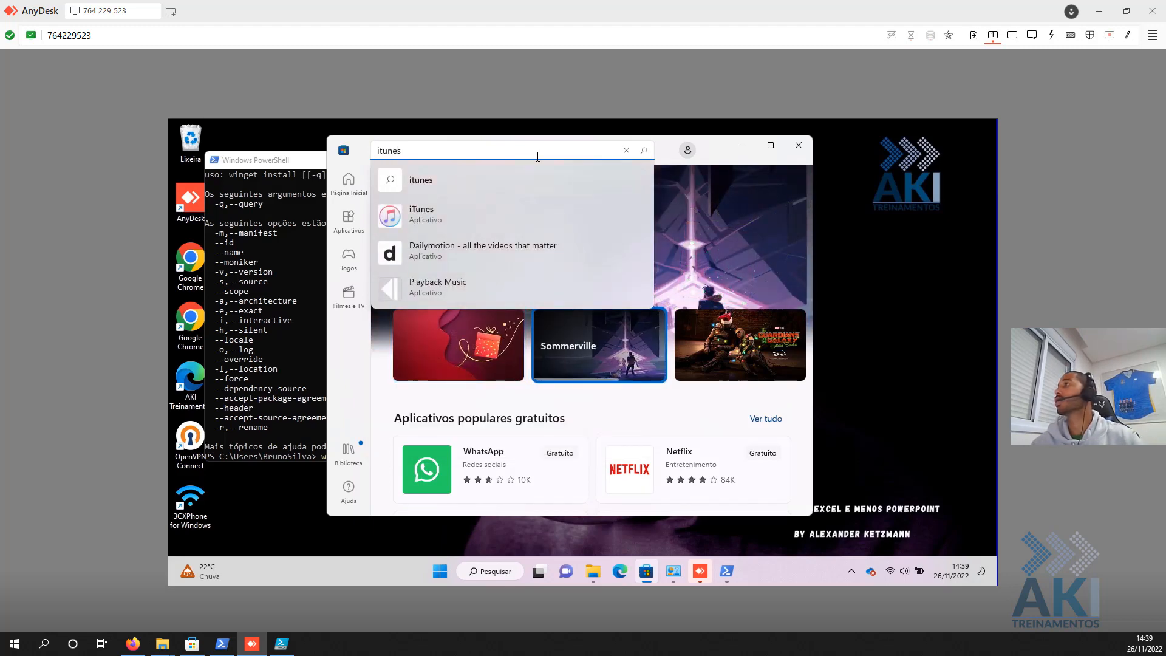
pyautogui.click(449, 212)
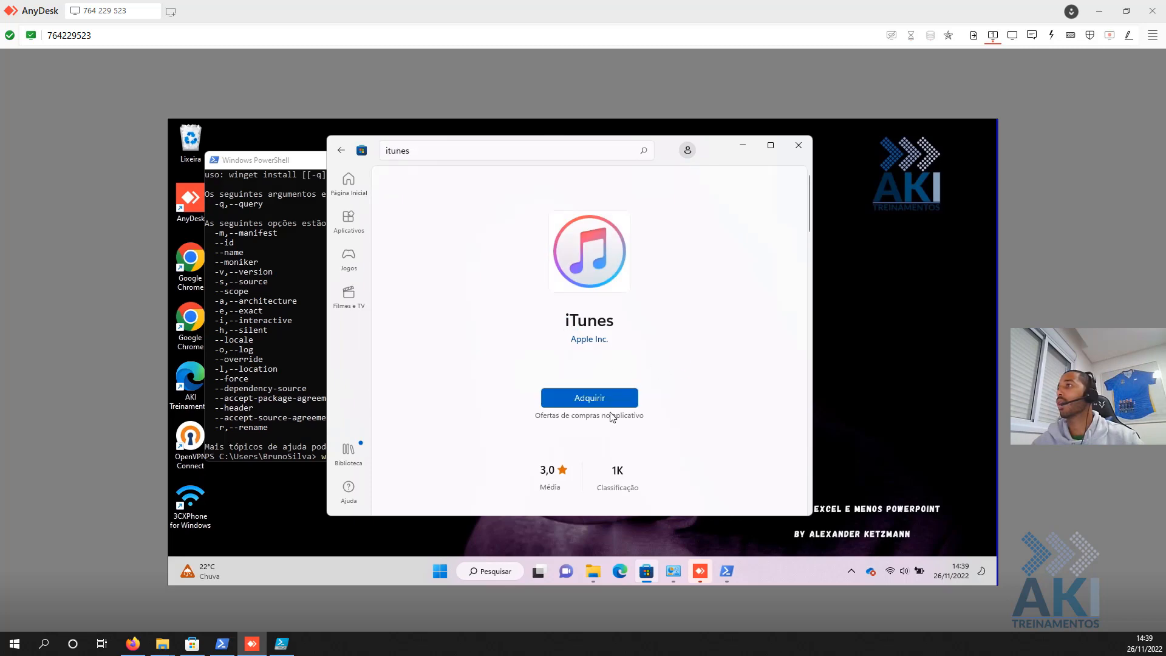
# - Run the install with --accept-package-agreements, then cancel at the source agreement prompt
pyautogui.click(743, 145)
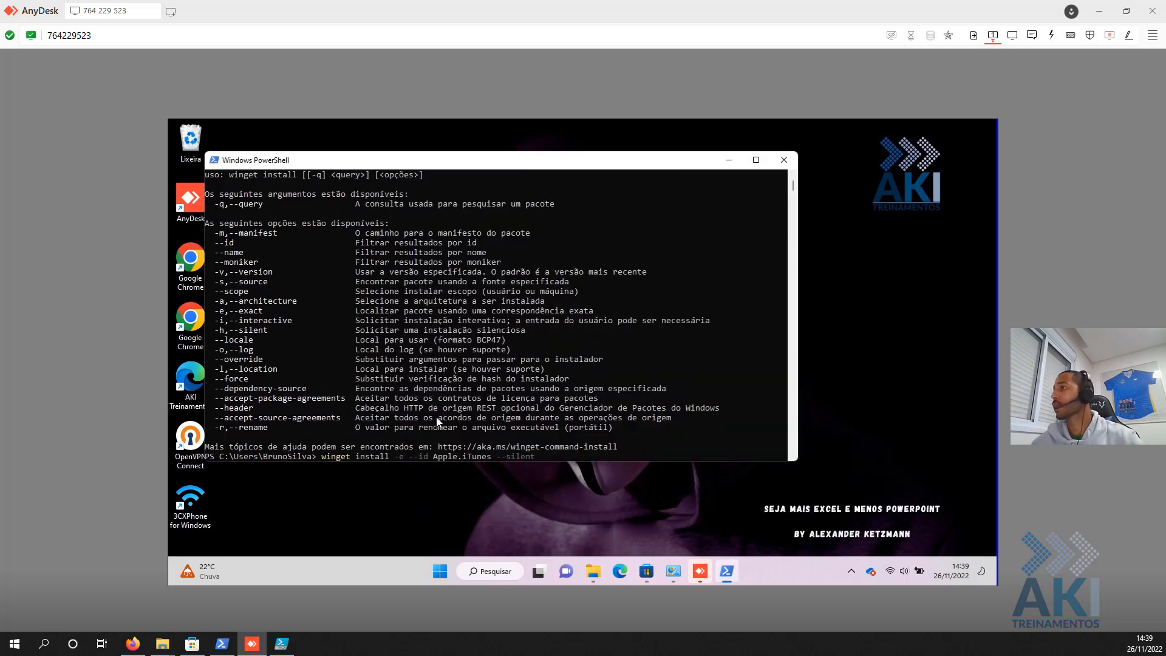
pyautogui.write('--accept-package-agreements')
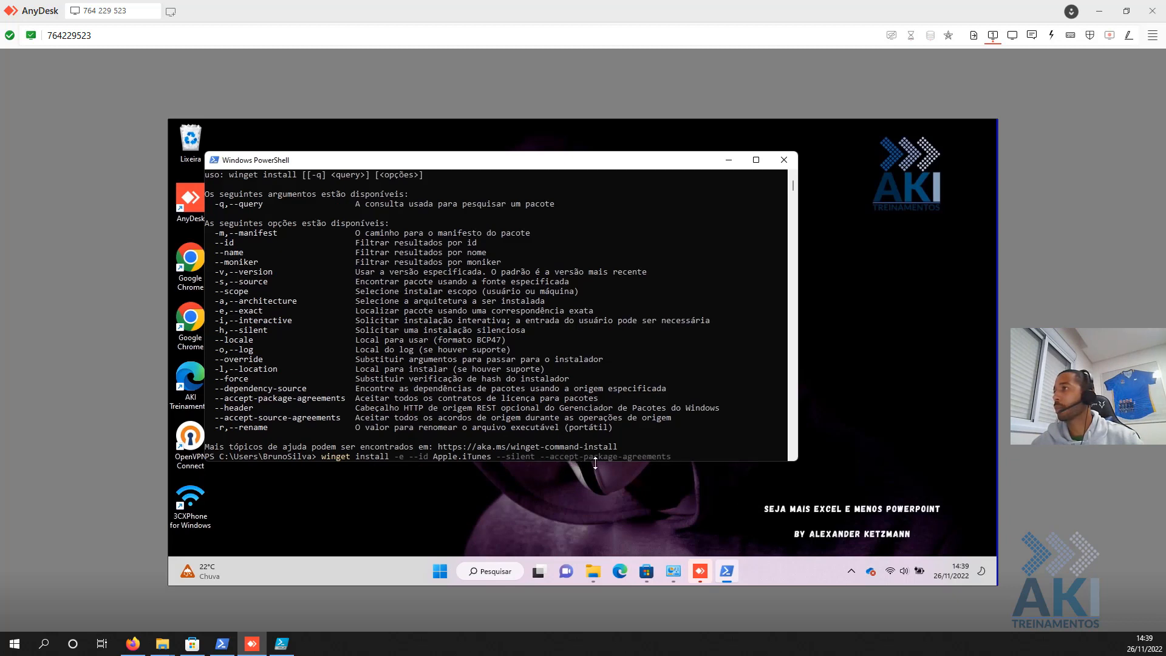
pyautogui.press('Return')
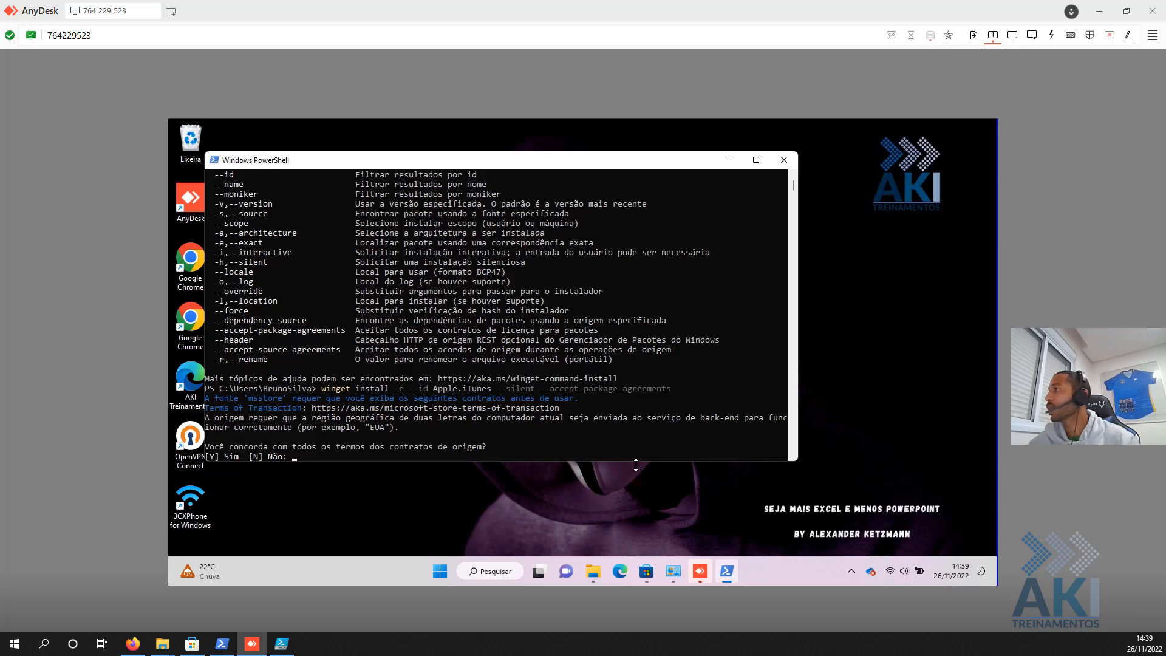
pyautogui.hotkey('ctrl', 'c')
pyautogui.press('Up')
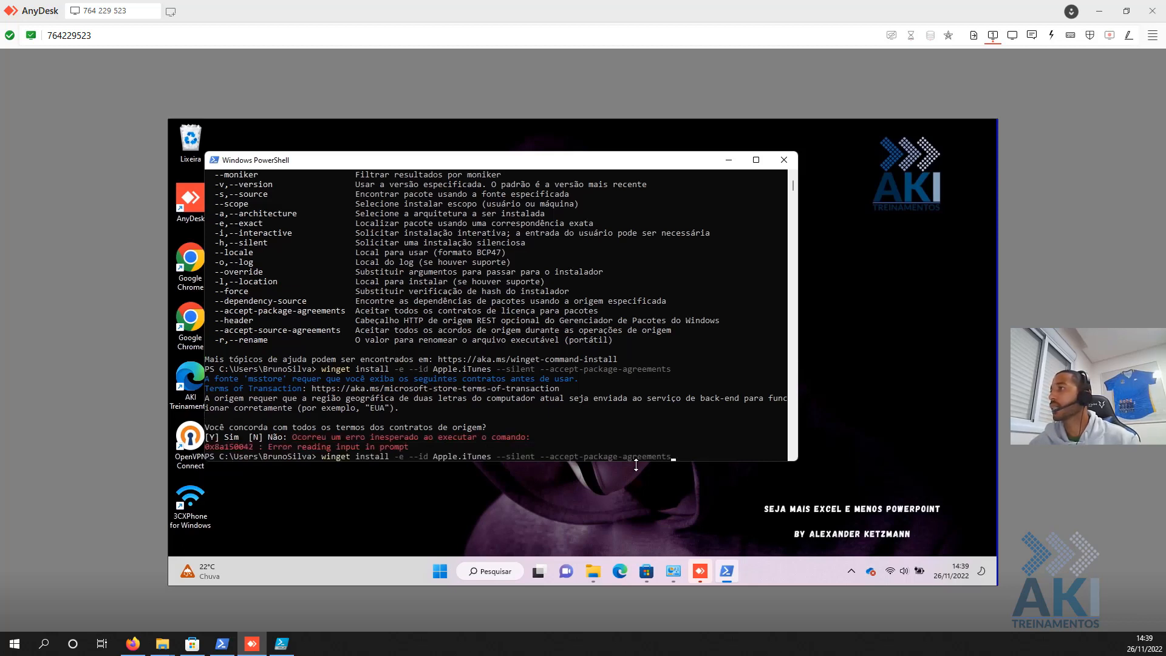
# - Rerun the install with --accept-source-agreements instead and copy the working command line
pyautogui.moveTo(216, 332); pyautogui.dragTo(338, 336)
pyautogui.rightClick(338, 335)
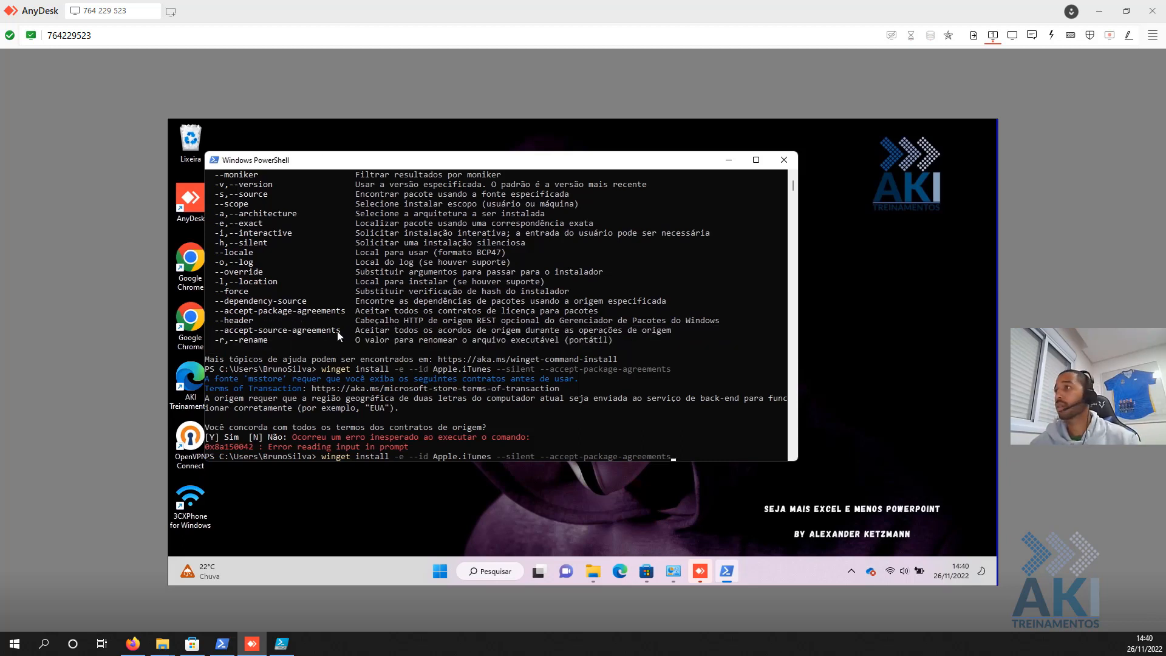
pyautogui.press('BackSpace')
pyautogui.press('BackSpace')
pyautogui.press('BackSpace')
pyautogui.press('BackSpace')
pyautogui.press('BackSpace')
pyautogui.press('BackSpace')
pyautogui.press('BackSpace')
pyautogui.press('BackSpace')
pyautogui.press('BackSpace')
pyautogui.press('BackSpace')
pyautogui.press('BackSpace')
pyautogui.press('BackSpace')
pyautogui.press('BackSpace')
pyautogui.press('BackSpace')
pyautogui.press('BackSpace')
pyautogui.press('BackSpace')
pyautogui.press('BackSpace')
pyautogui.press('BackSpace')
pyautogui.press('BackSpace')
pyautogui.press('BackSpace')
pyautogui.press('BackSpace')
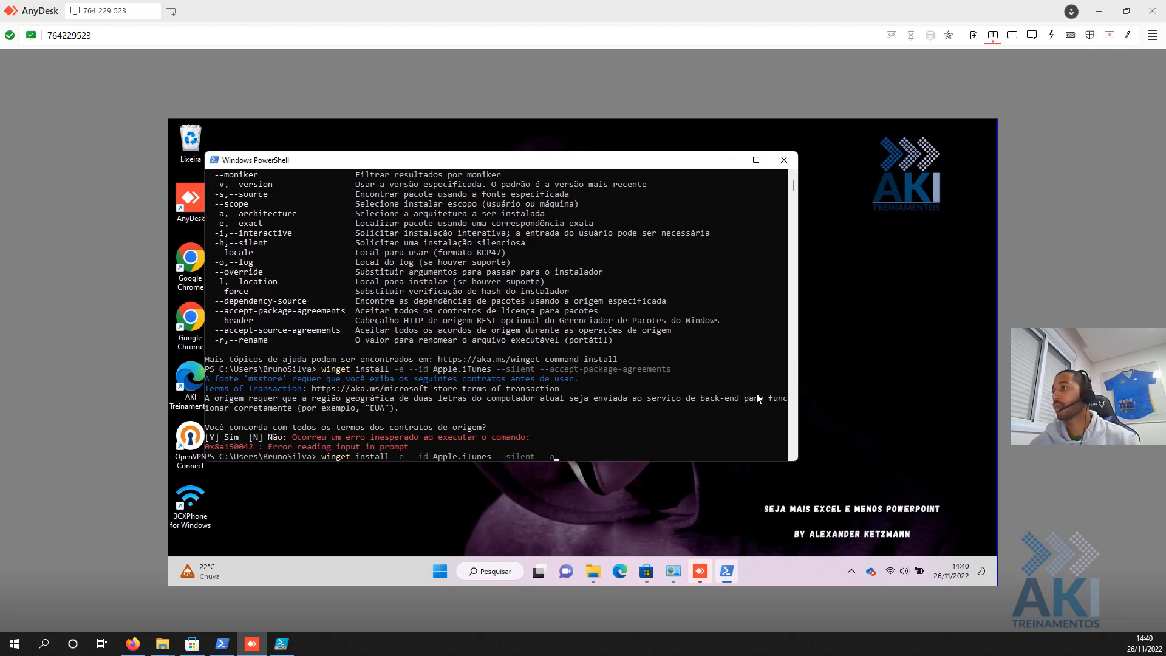
pyautogui.rightClick(710, 388)
pyautogui.press('Return')
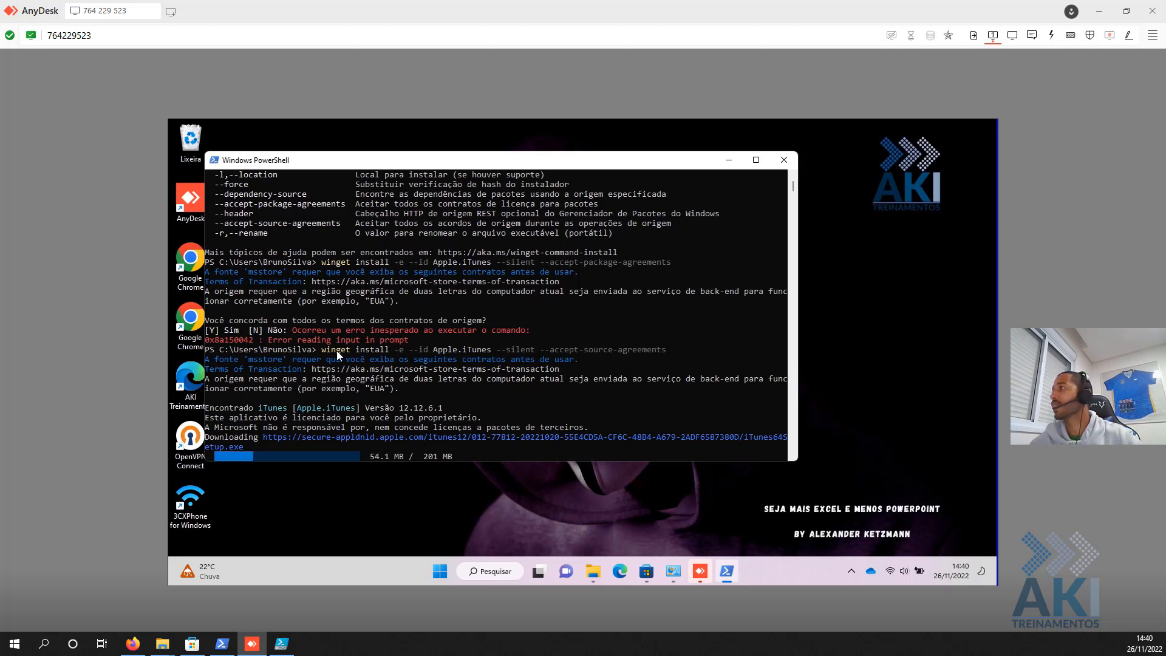
pyautogui.moveTo(326, 351); pyautogui.dragTo(666, 355)
pyautogui.rightClick(665, 354)
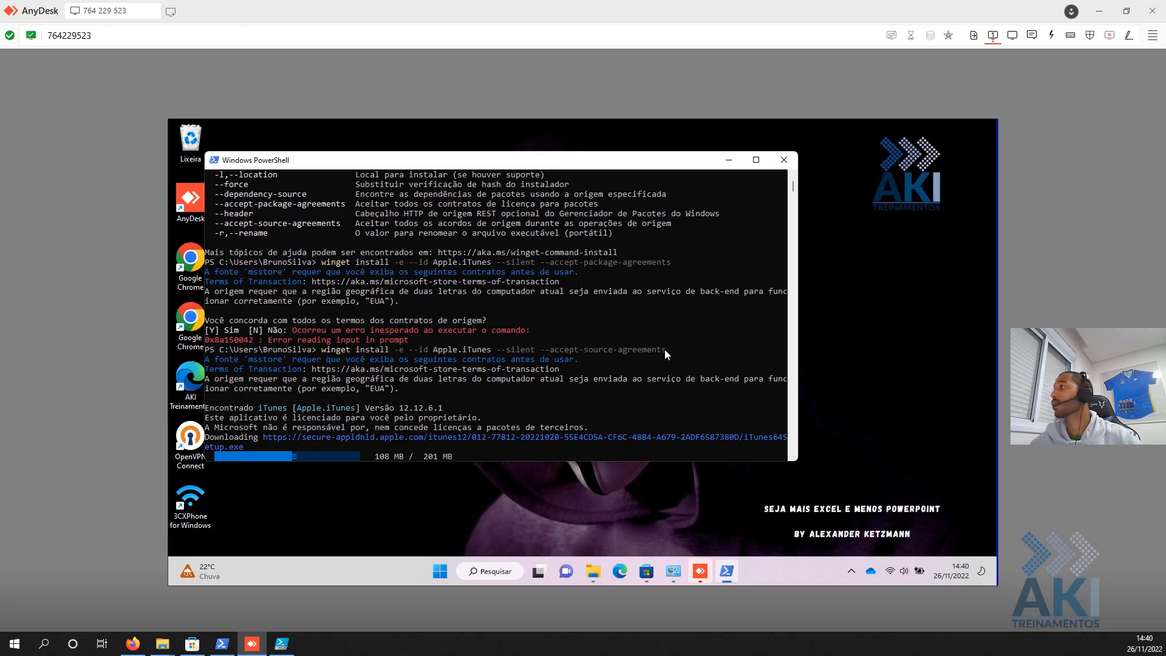
pyautogui.click(281, 643)
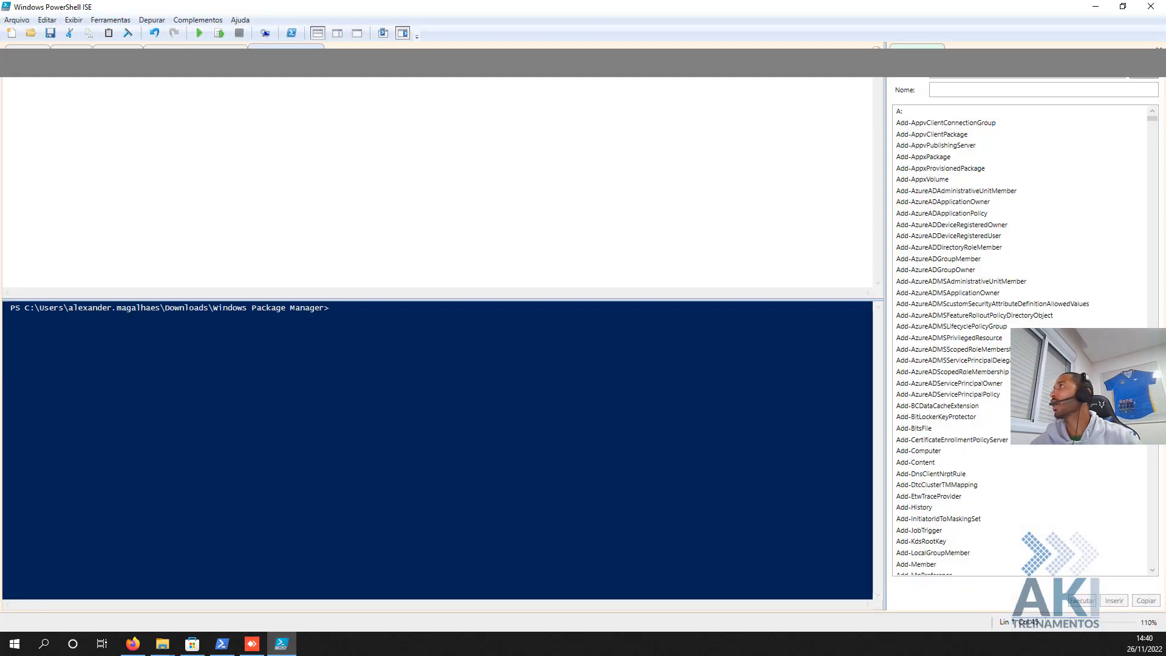
# - Set the ISE script aside and view the remote iTunes install failing with exit code 1603
pyautogui.press('alt')
pyautogui.click(280, 100)
pyautogui.click(1098, 6)
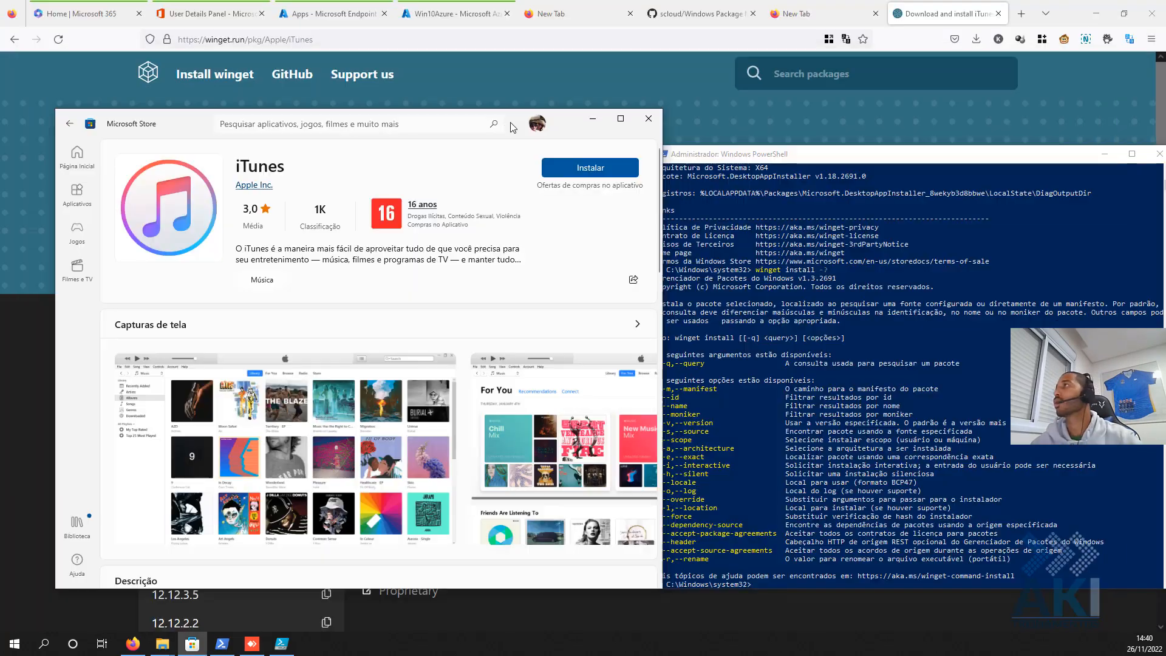
pyautogui.click(280, 651)
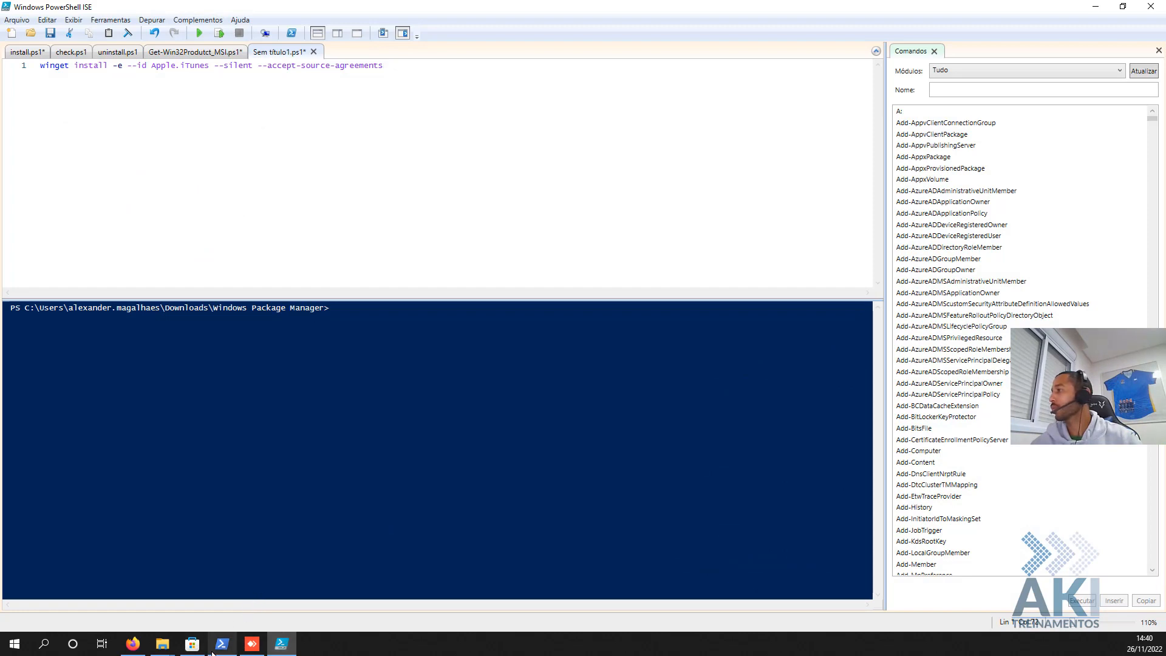
pyautogui.click(252, 649)
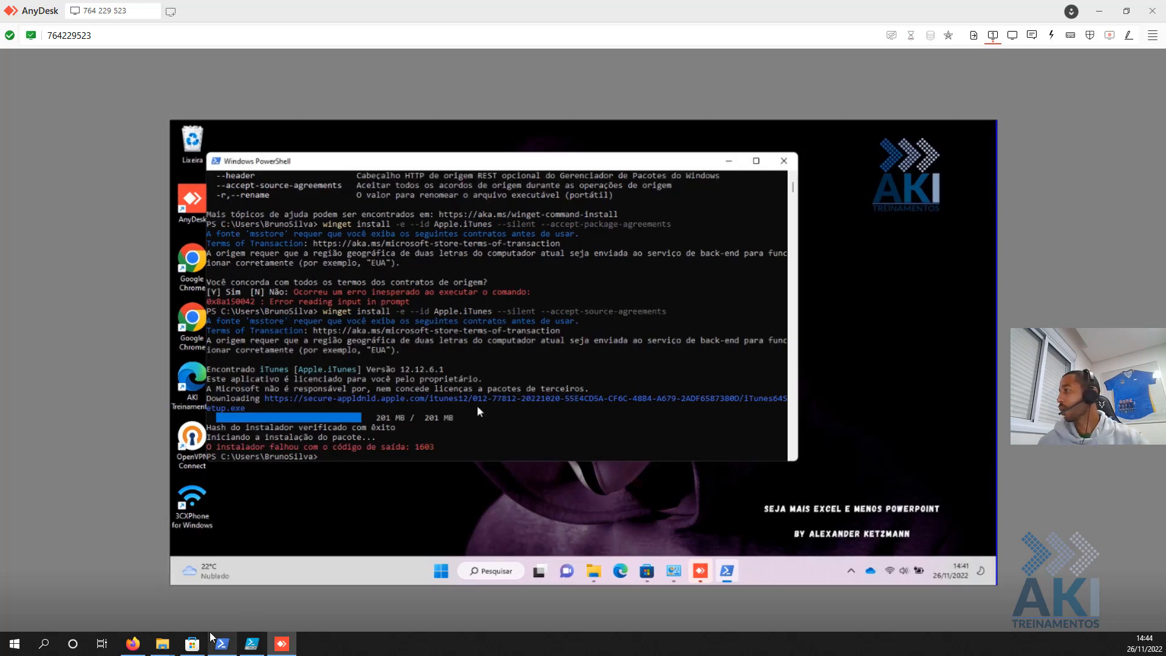
# - Select the Store product ID 9PB2MZ1ZMB1S in Firefox's address bar, then return to AnyDesk
pyautogui.click(133, 644)
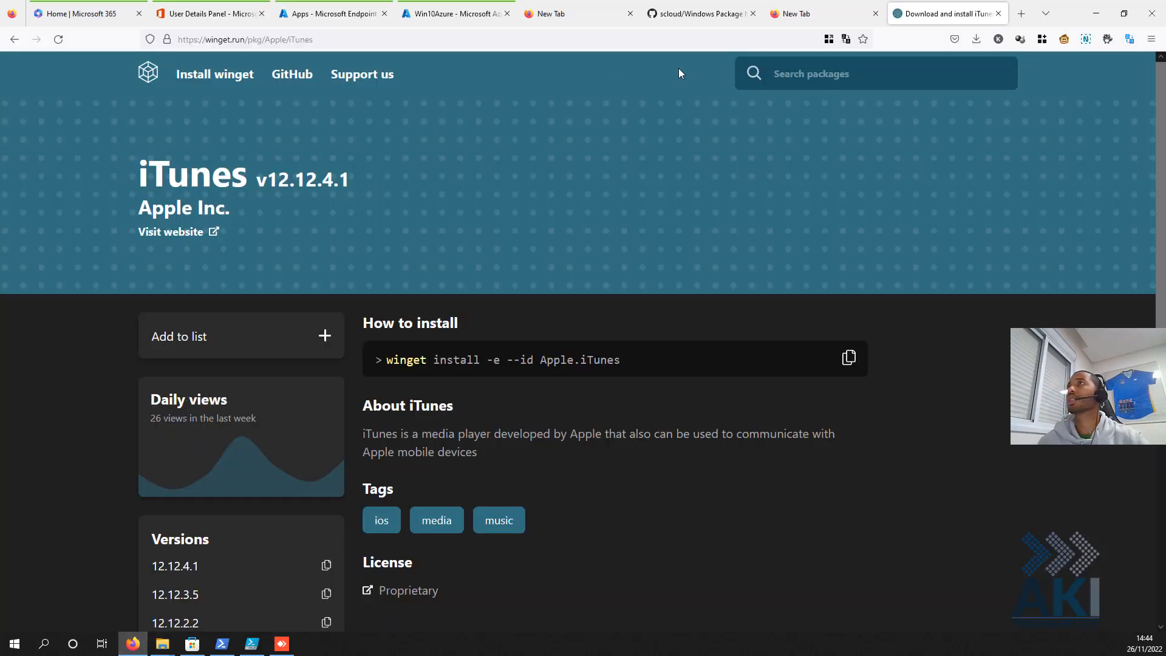
pyautogui.click(814, 14)
pyautogui.moveTo(398, 41); pyautogui.dragTo(326, 41)
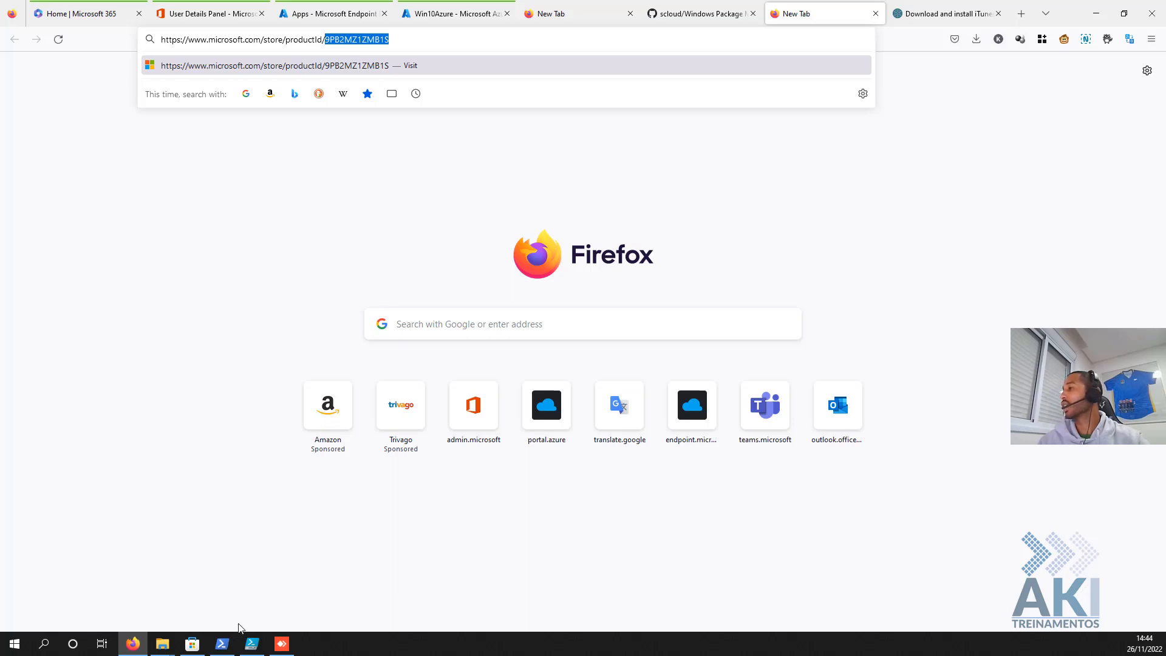
pyautogui.click(281, 644)
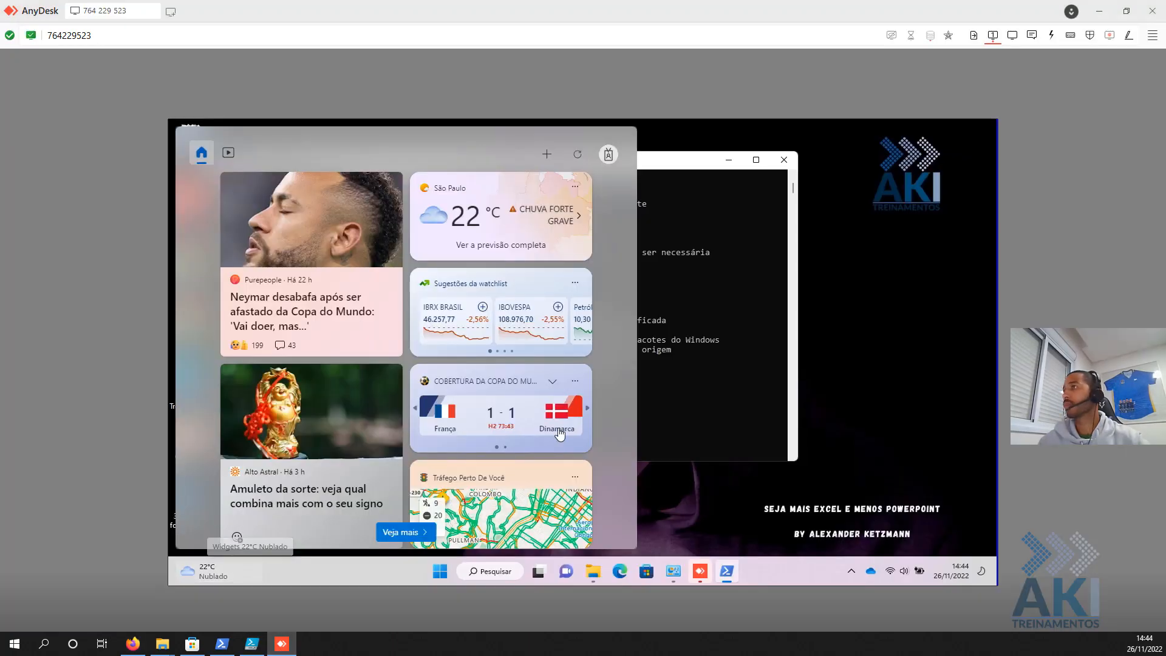
# - Swap Apple.iTunes for Store ID 9PB2MZ1ZMB1S in the recalled command and add --accept-source-agreements
pyautogui.click(668, 377)
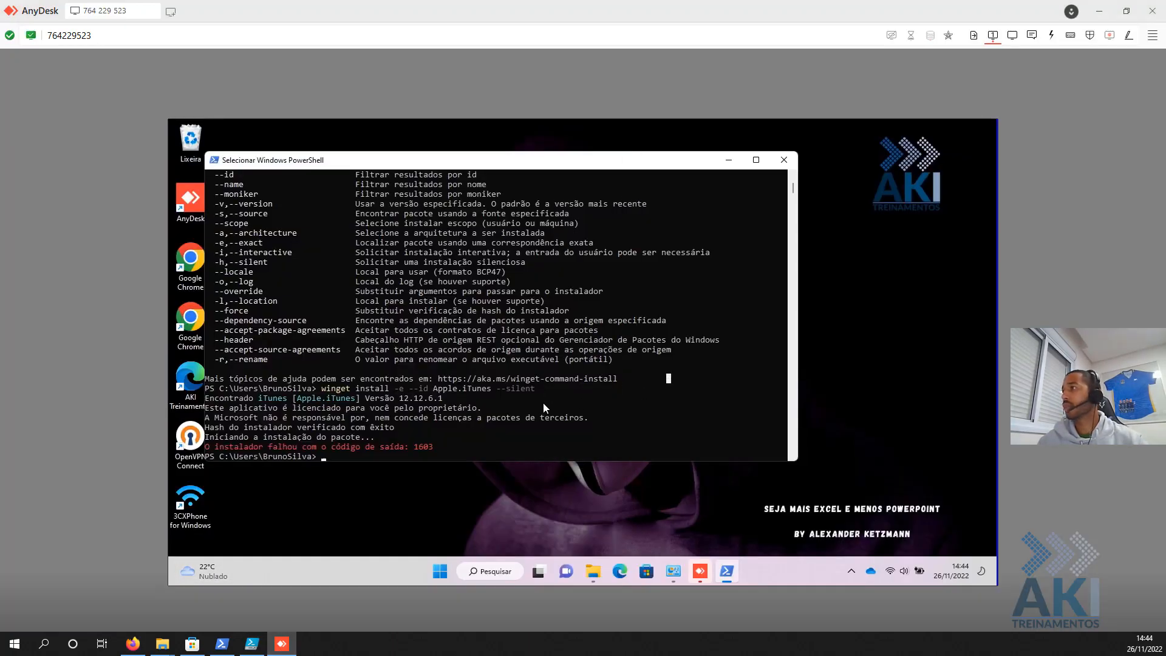
pyautogui.press('Up')
pyautogui.press('Left')
pyautogui.press('Left')
pyautogui.press('Left')
pyautogui.press('Left')
pyautogui.press('Left')
pyautogui.press('BackSpace')
pyautogui.press('BackSpace')
pyautogui.press('BackSpace')
pyautogui.press('BackSpace')
pyautogui.press('BackSpace')
pyautogui.press('BackSpace')
pyautogui.press('BackSpace')
pyautogui.press('BackSpace')
pyautogui.press('BackSpace')
pyautogui.press('BackSpace')
pyautogui.press('BackSpace')
pyautogui.press('BackSpace')
pyautogui.hotkey('ctrl', 'v')
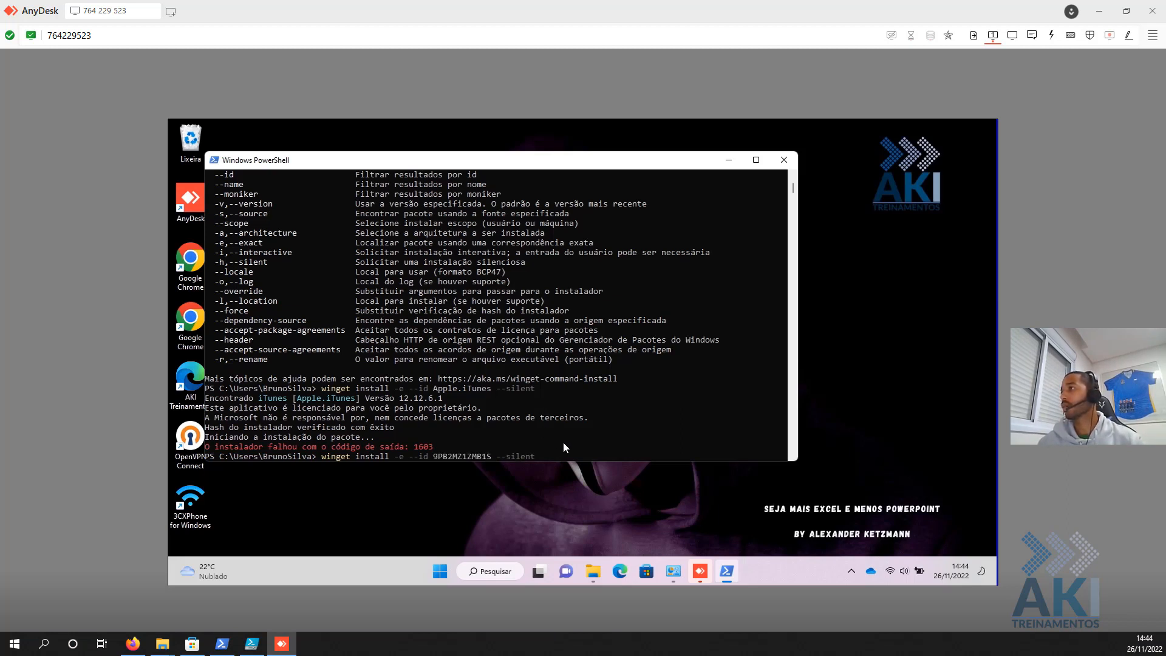
pyautogui.press('Right')
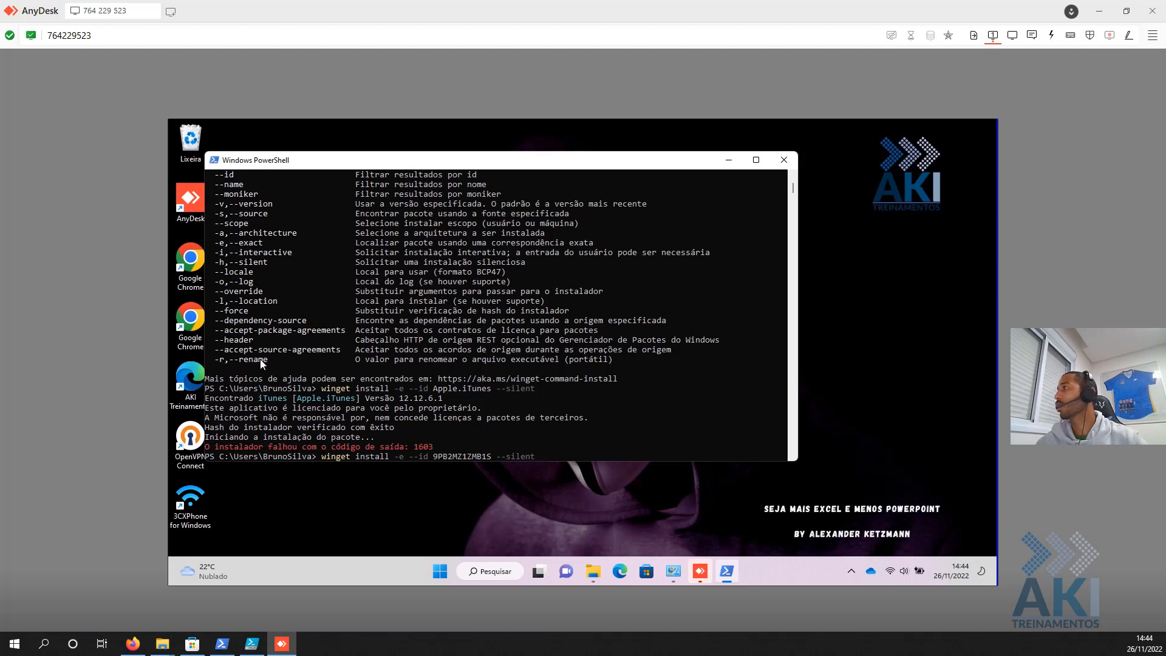
pyautogui.moveTo(221, 332); pyautogui.dragTo(217, 357)
pyautogui.hotkey('ctrl', 'c')
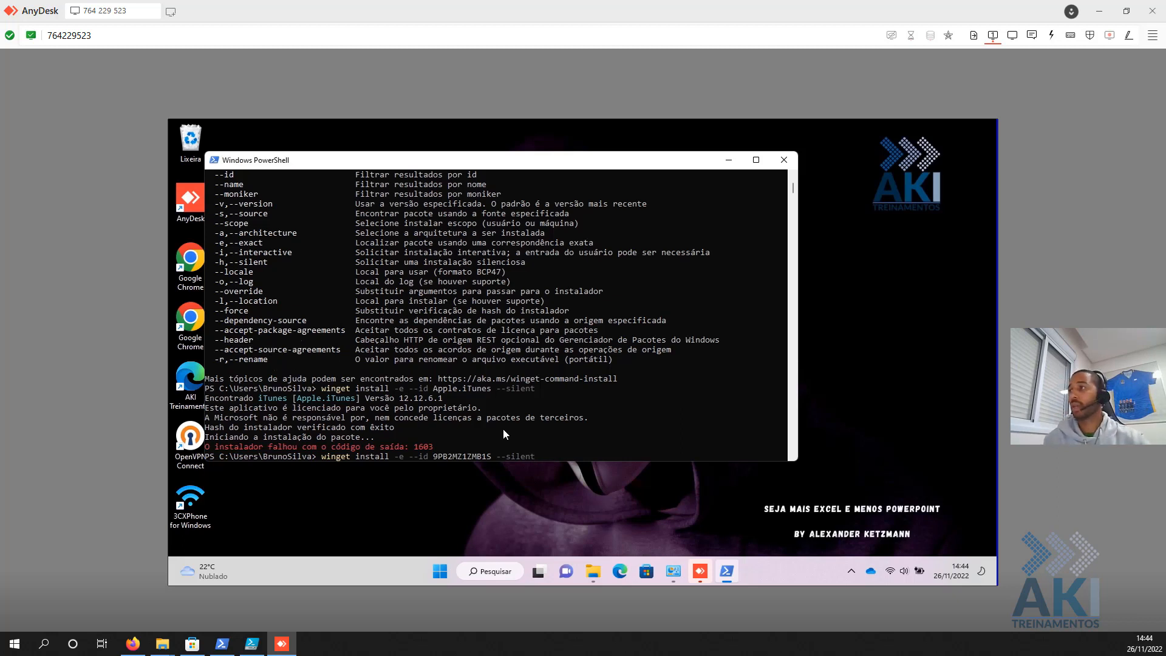
pyautogui.rightClick(553, 385)
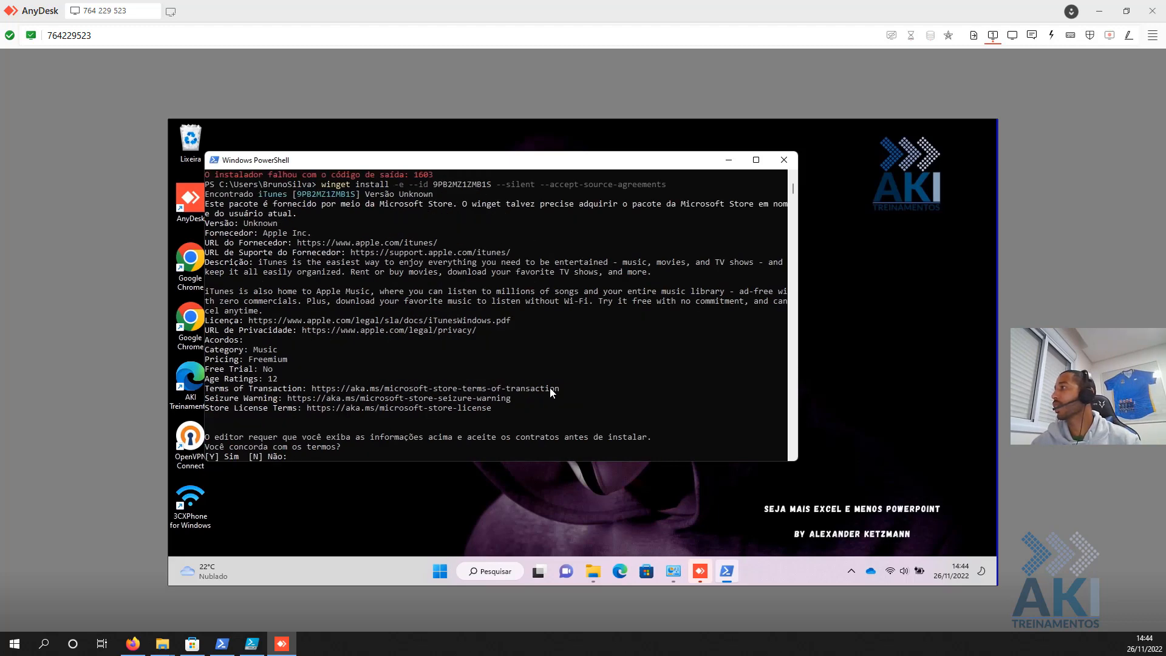
# - Cancel the Store-ID install's prompt, copy --accept-package-agreements, and recall the Apple.iTunes command
pyautogui.hotkey('ctrl', 'c')
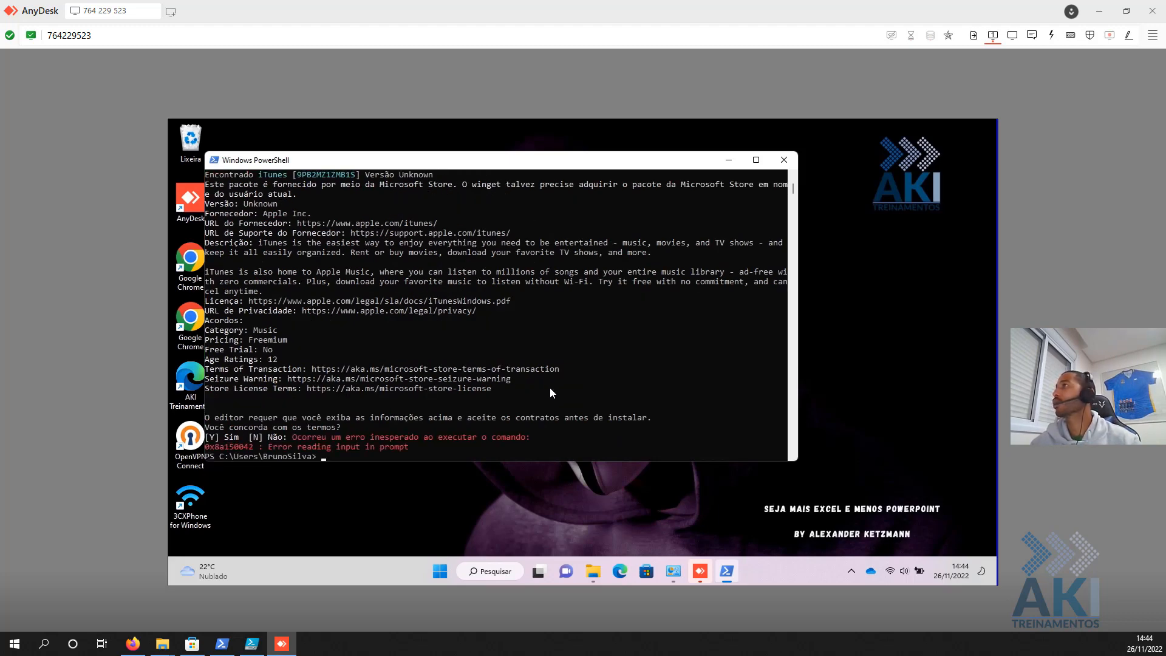
pyautogui.scroll(9, 549, 387)
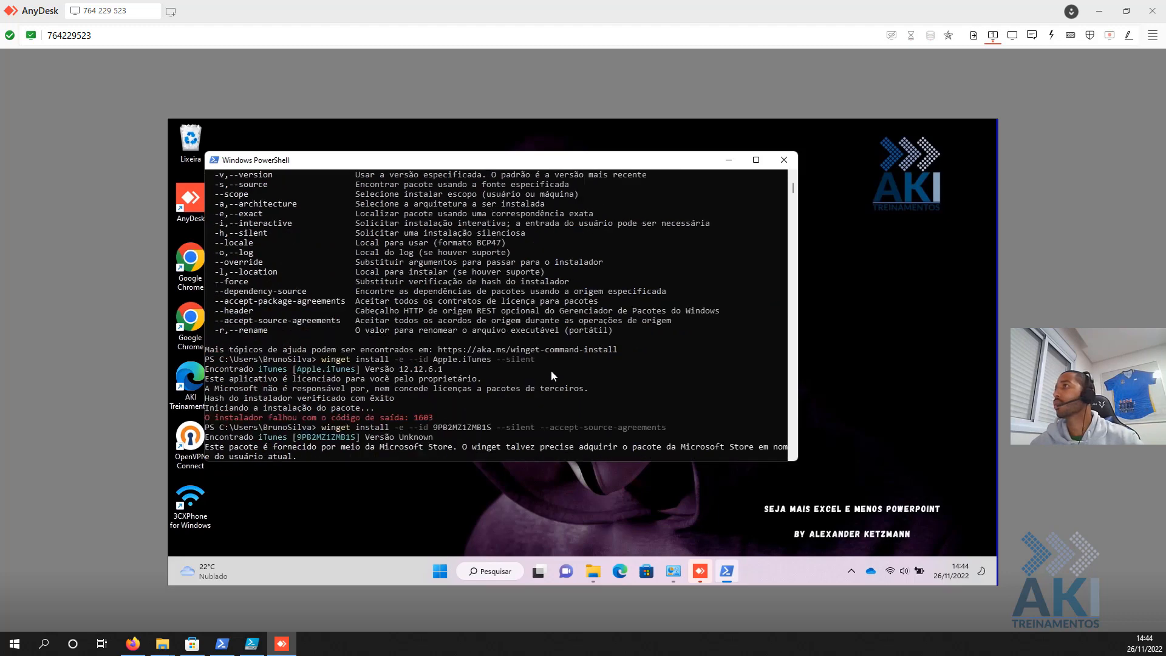
pyautogui.scroll(-8, 549, 371)
pyautogui.scroll(6, 492, 367)
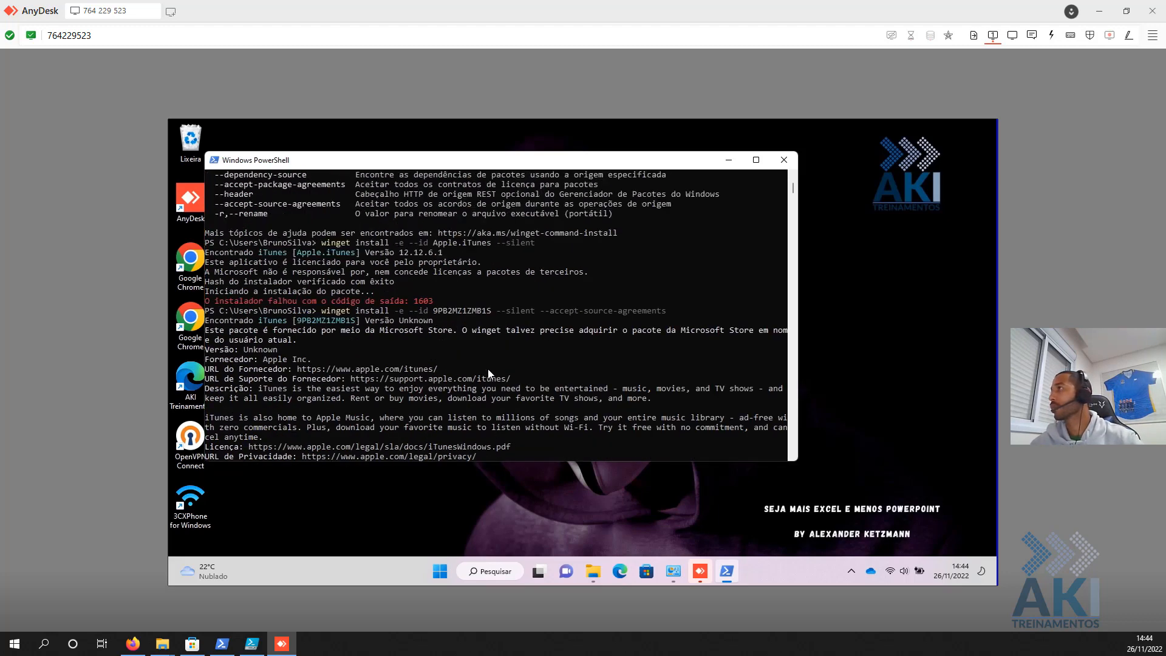
pyautogui.scroll(1, 487, 370)
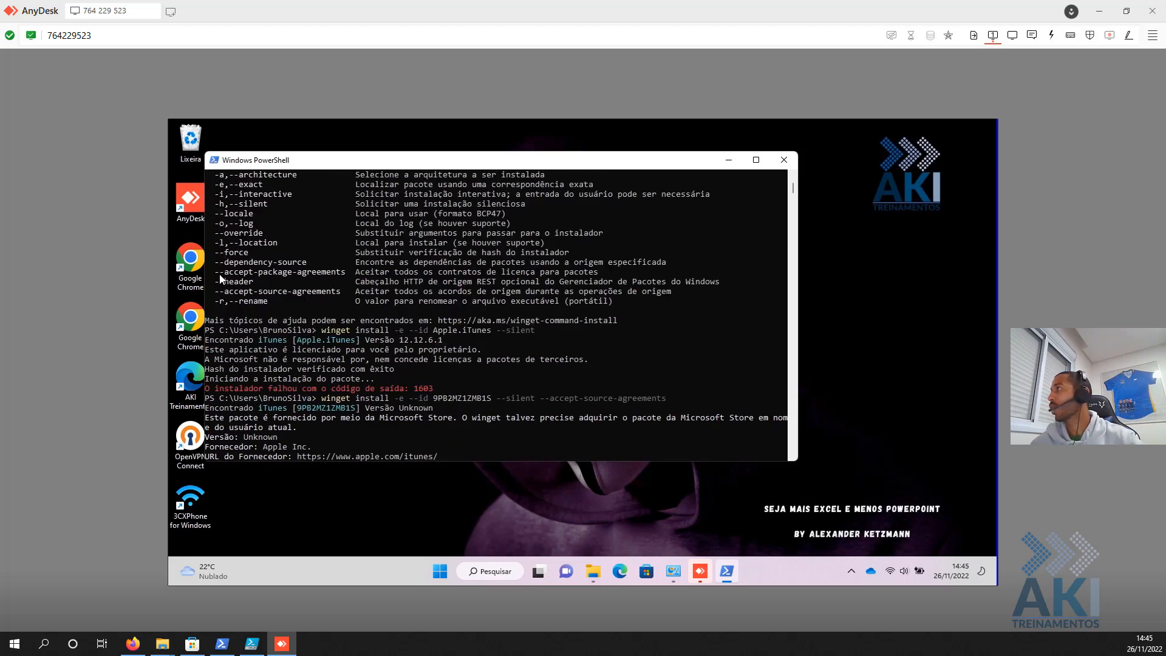
pyautogui.moveTo(213, 272); pyautogui.dragTo(343, 277)
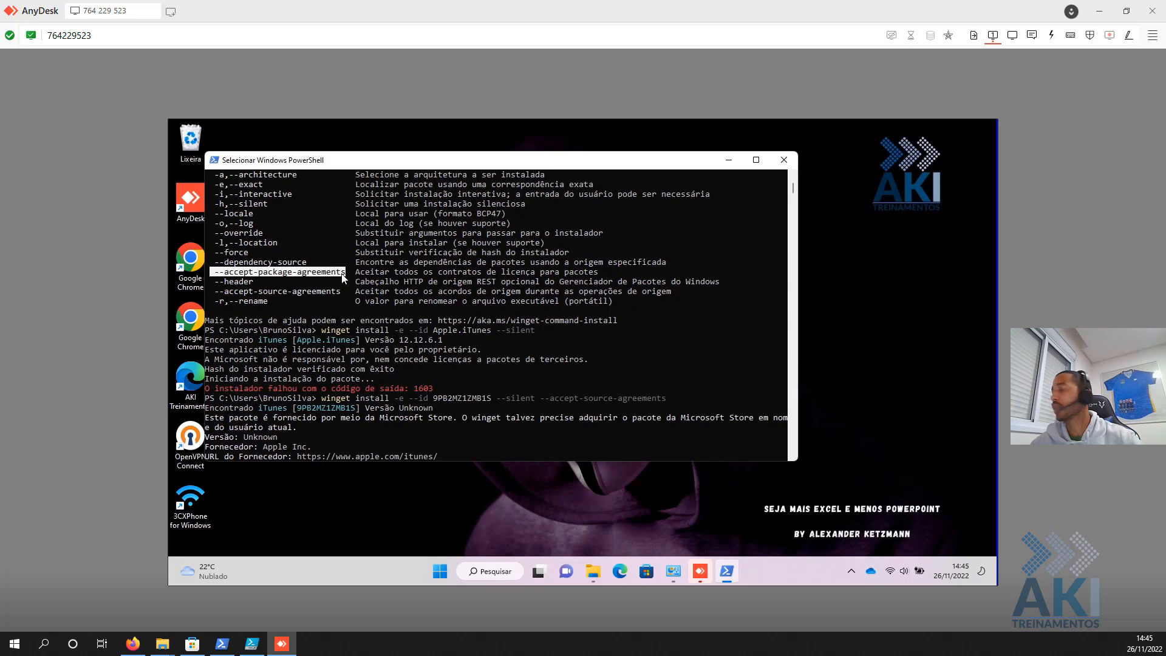
pyautogui.hotkey('ctrl', 'c')
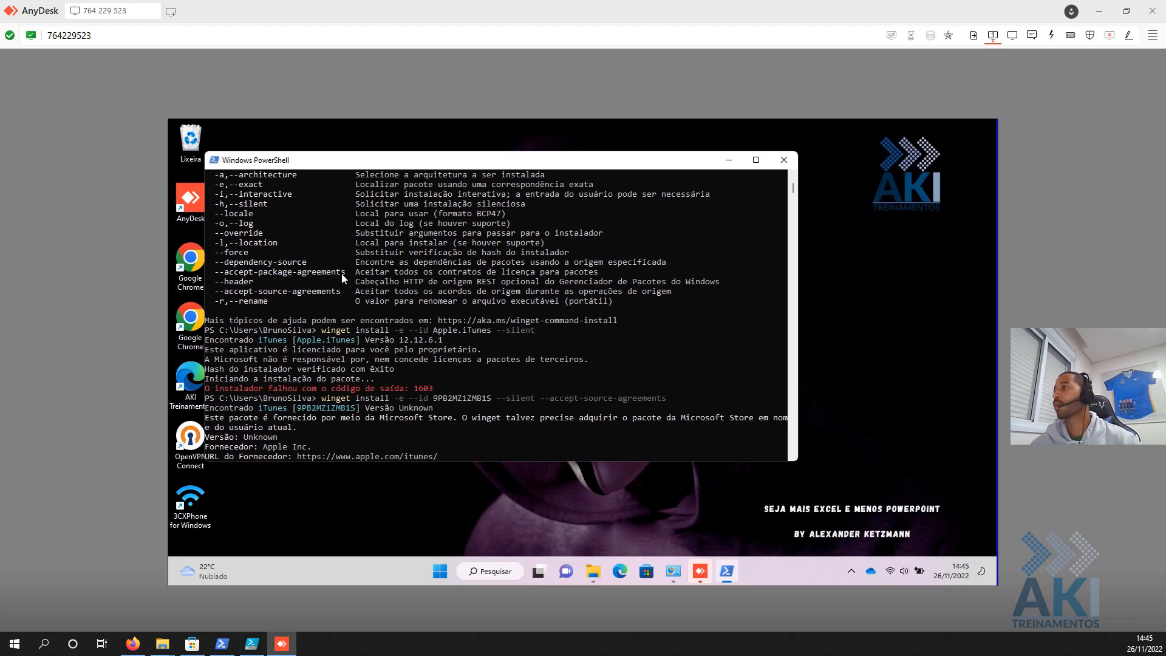
pyautogui.hotkey('ctrl', 'v')
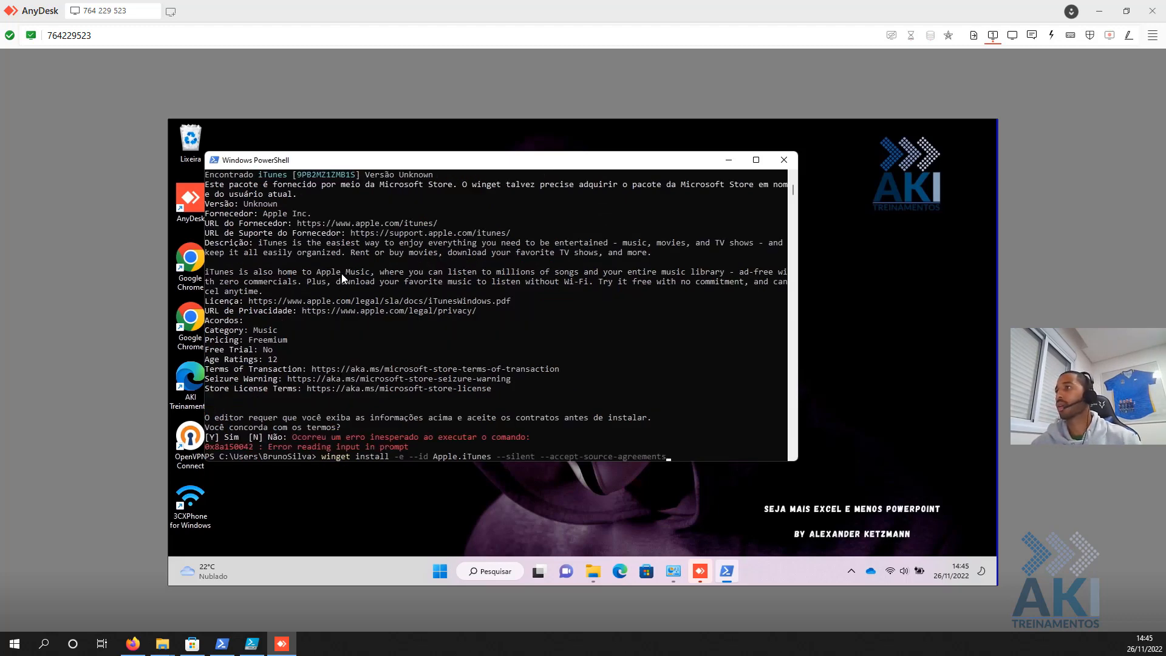
# - Run the Apple.iTunes winget install with --accept-package-agreements added, then cancel it
pyautogui.hotkey('ctrl', 'v')
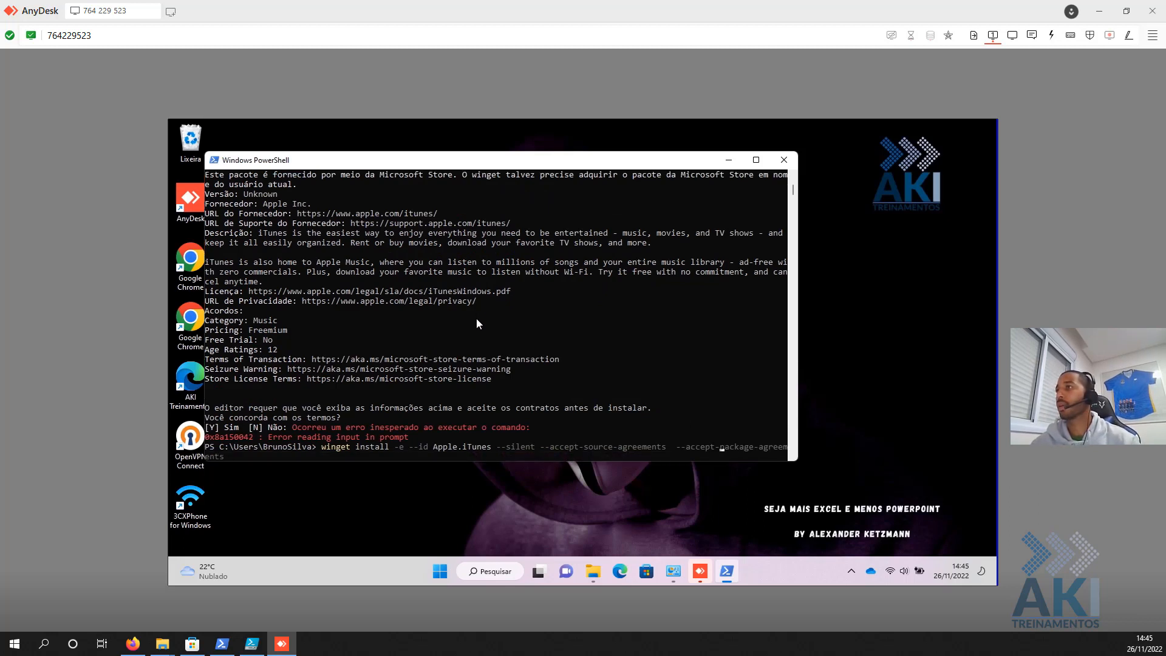
pyautogui.press('Left')
pyautogui.press('Left')
pyautogui.press('Left')
pyautogui.press('Left')
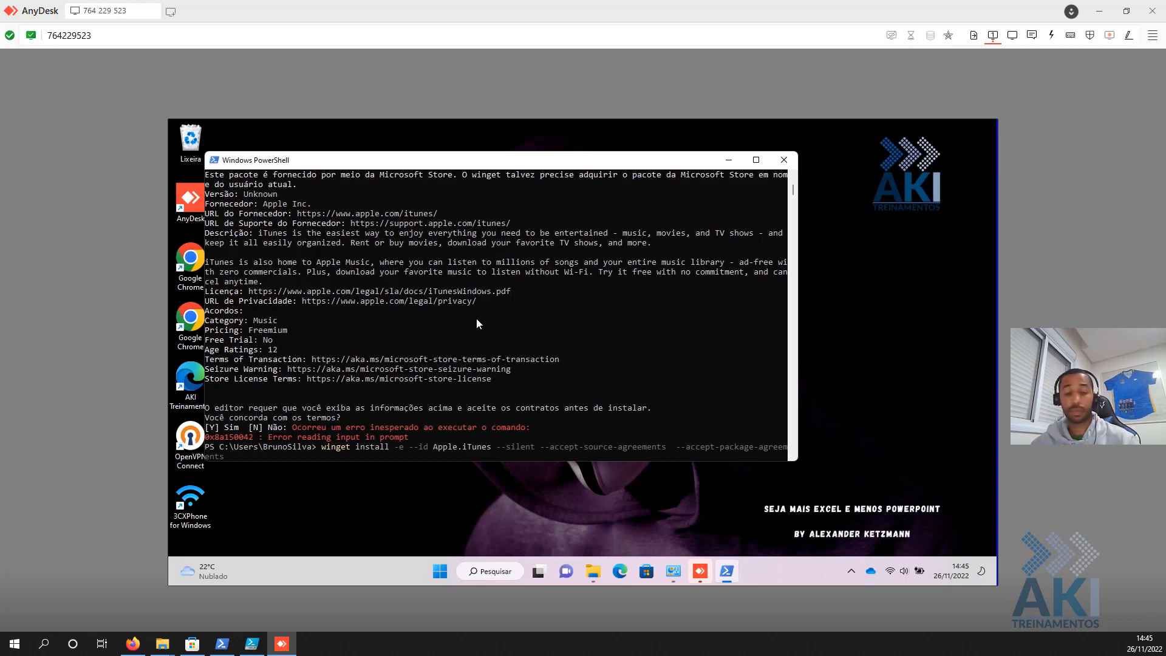
pyautogui.press('BackSpace')
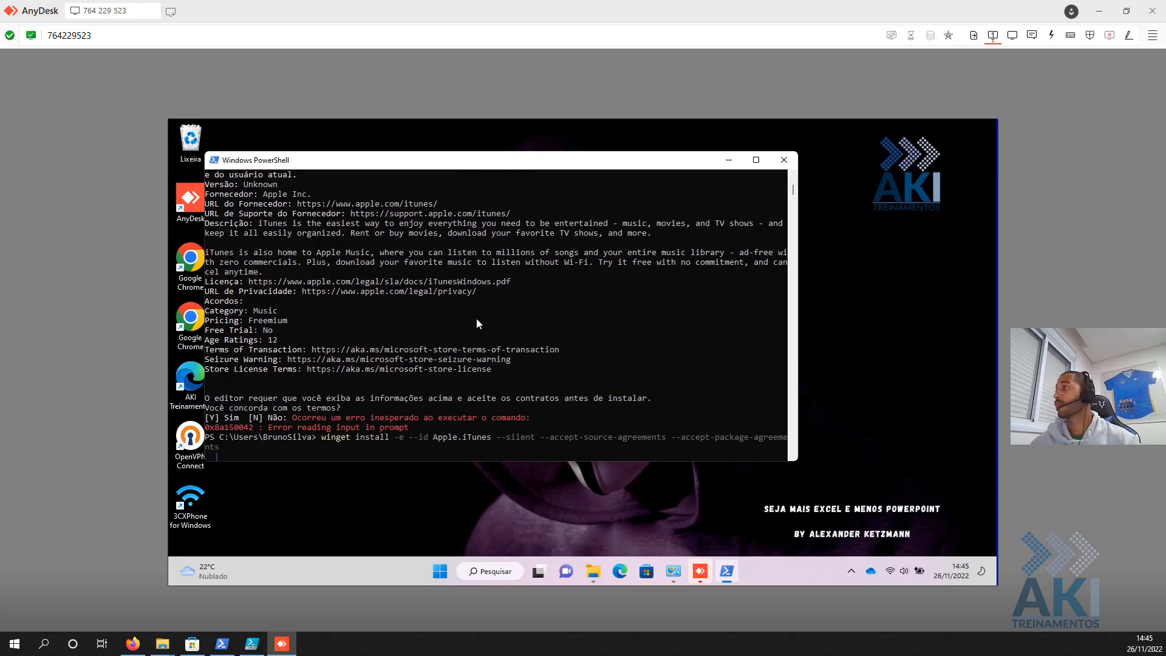
pyautogui.press('Return')
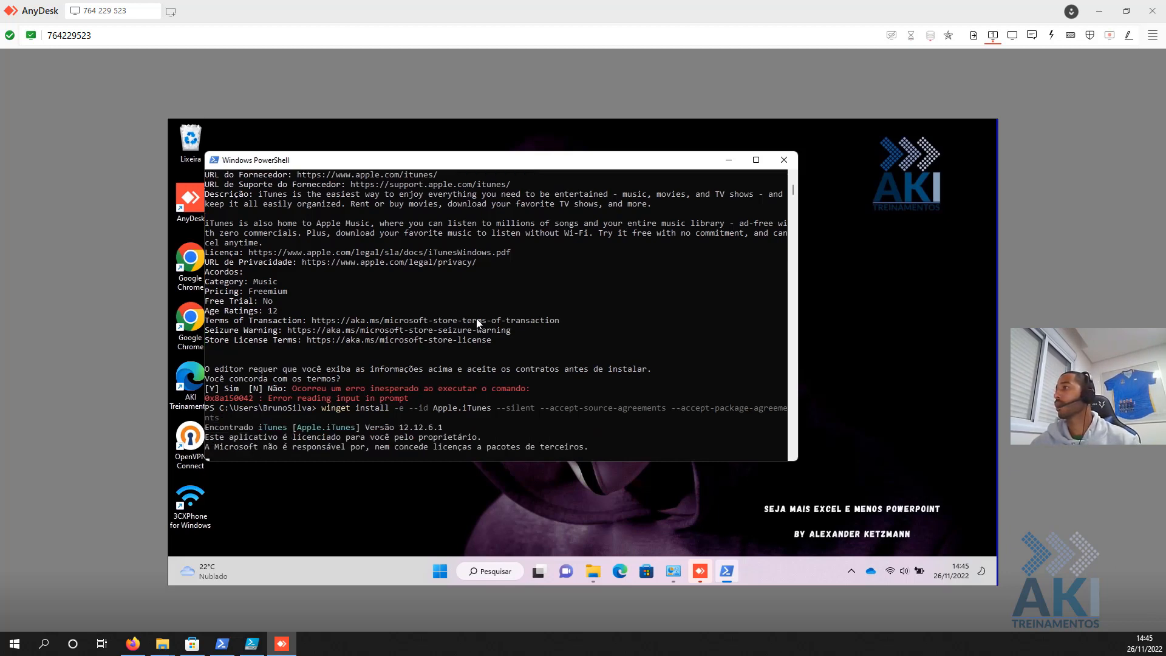
pyautogui.hotkey('ctrl', 'c')
# - Rerun the 9PB2MZ1ZMB1S Store-ID install with --accept-package-agreements appended
pyautogui.press('Up')
pyautogui.press('Up')
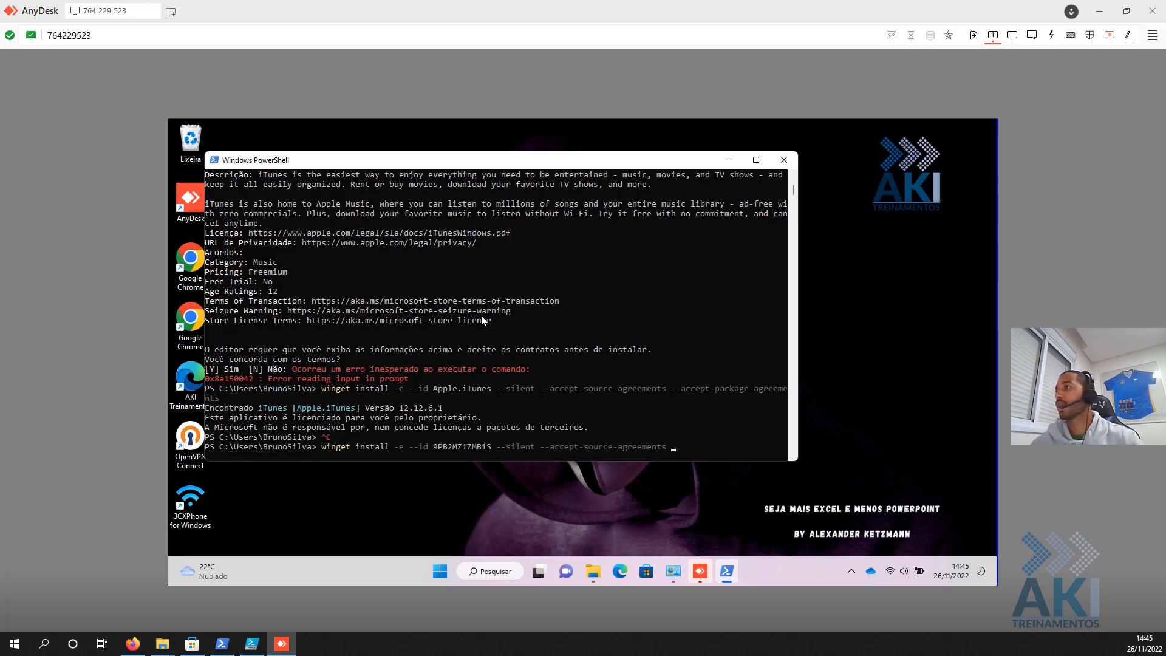
pyautogui.hotkey('ctrl', 'v')
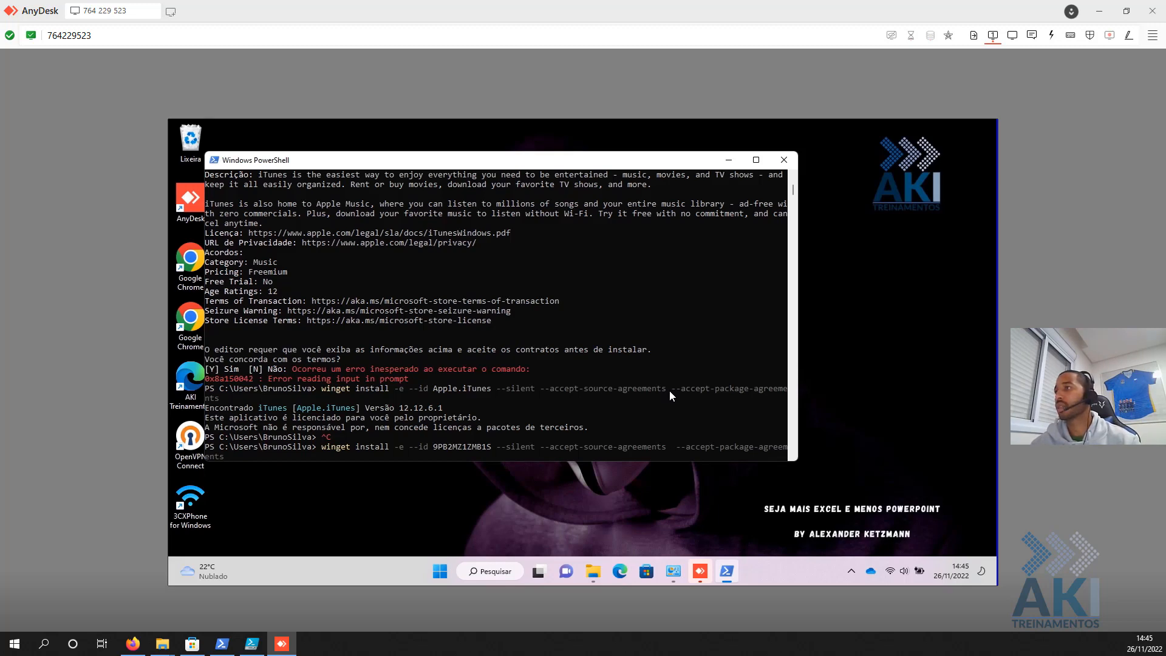
pyautogui.press('BackSpace')
pyautogui.press('Return')
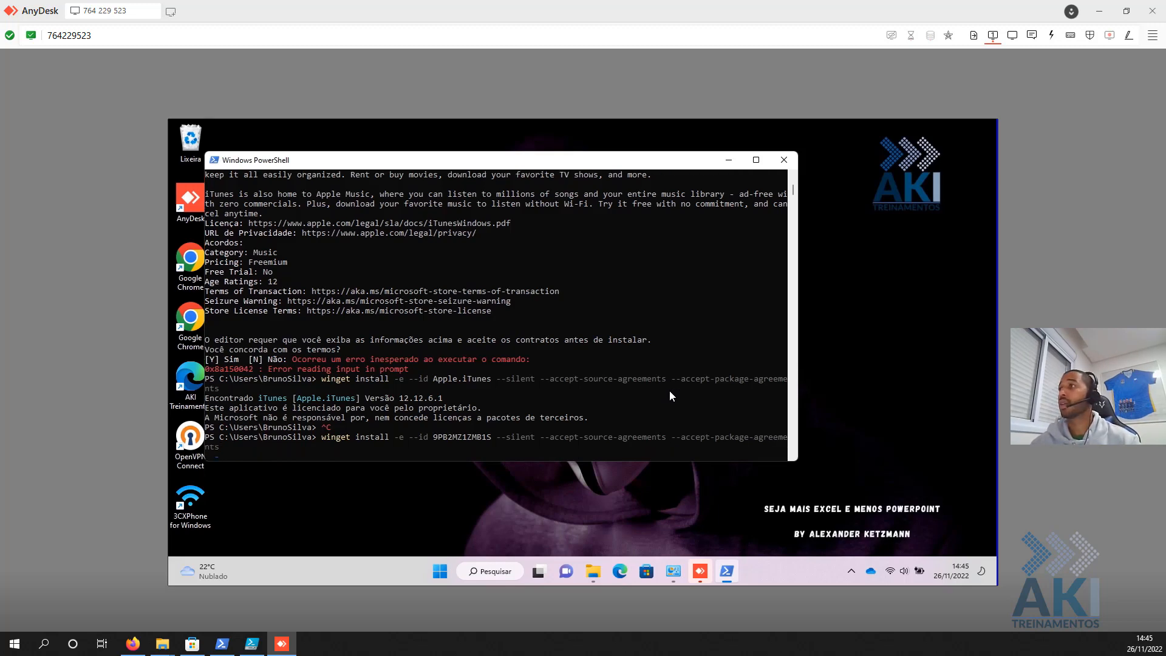
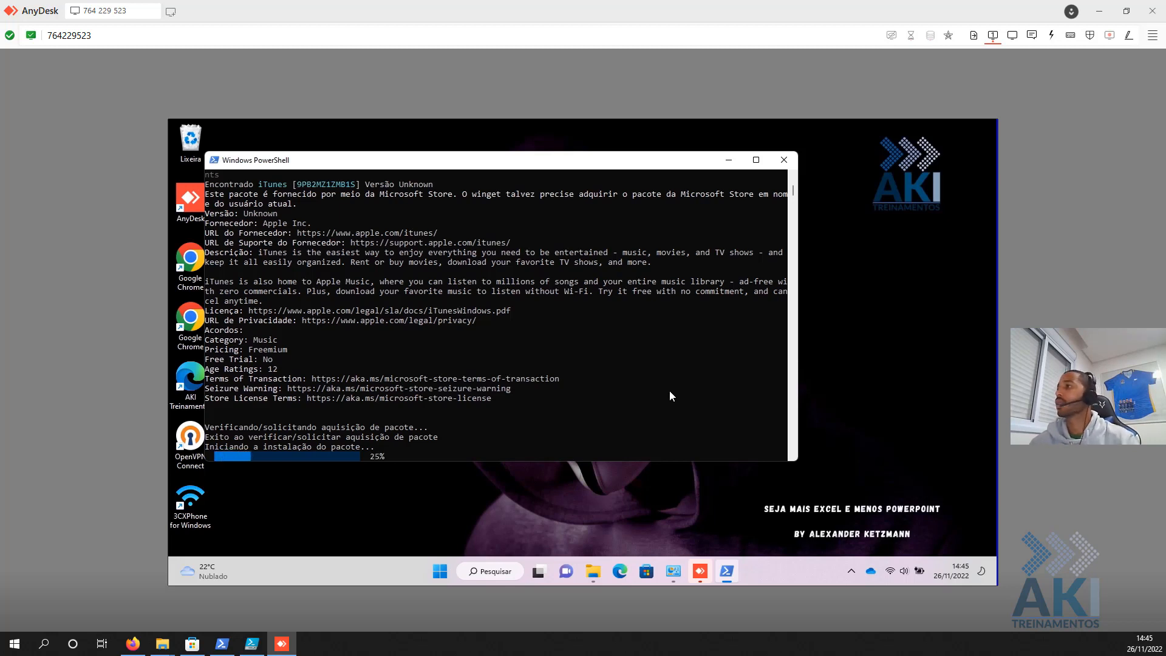
# - In the local script editor, paste over the line, then undo to restore the winget command
pyautogui.click(251, 643)
pyautogui.hotkey('ctrl', 'a')
pyautogui.write('--accept-package-agreements')
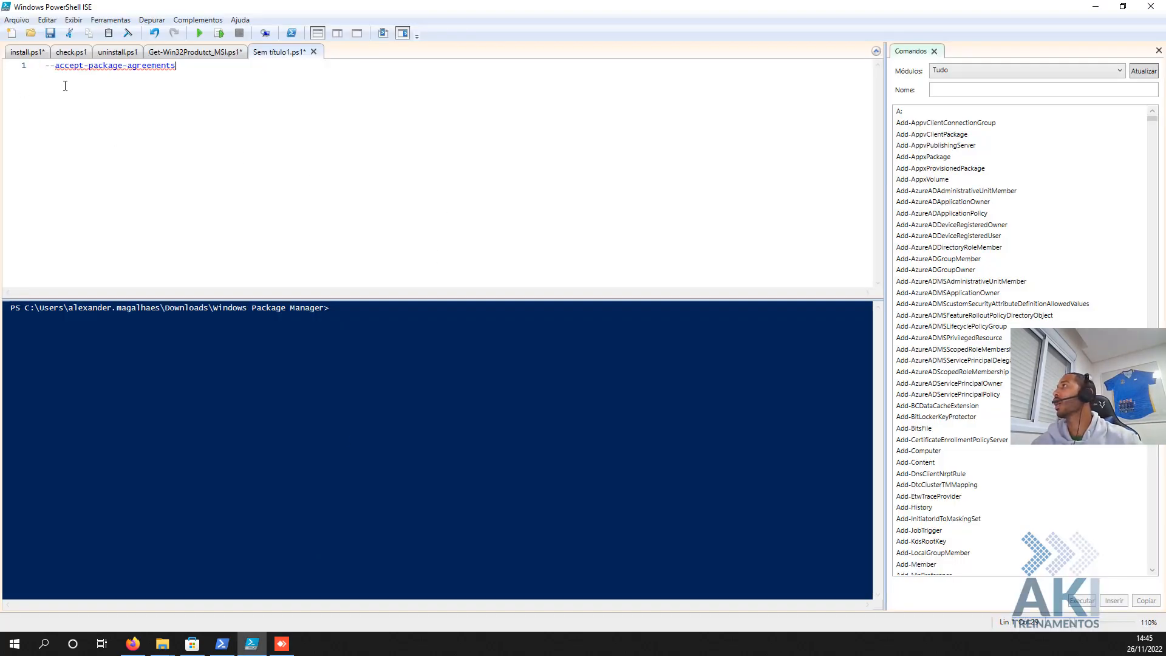
pyautogui.hotkey('ctrl', 'z')
pyautogui.hotkey('ctrl', 'z')
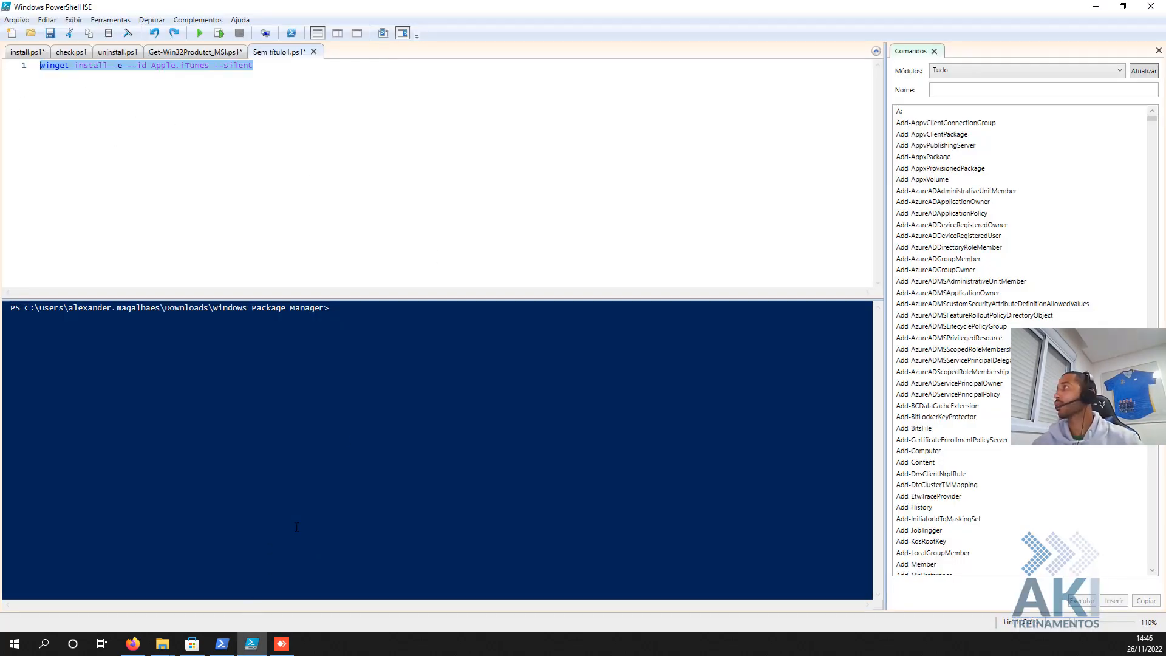
# - Enlarge the remote PowerShell, let the iTunes install finish, and copy the winget install command
pyautogui.click(285, 649)
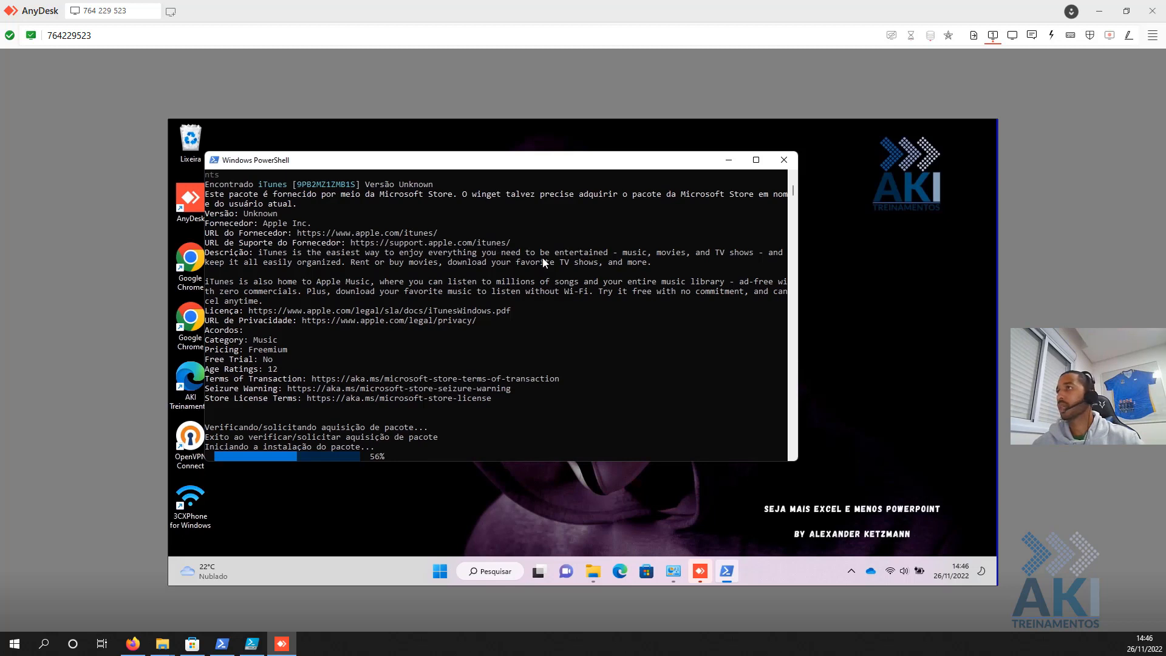
pyautogui.moveTo(706, 466); pyautogui.dragTo(708, 502)
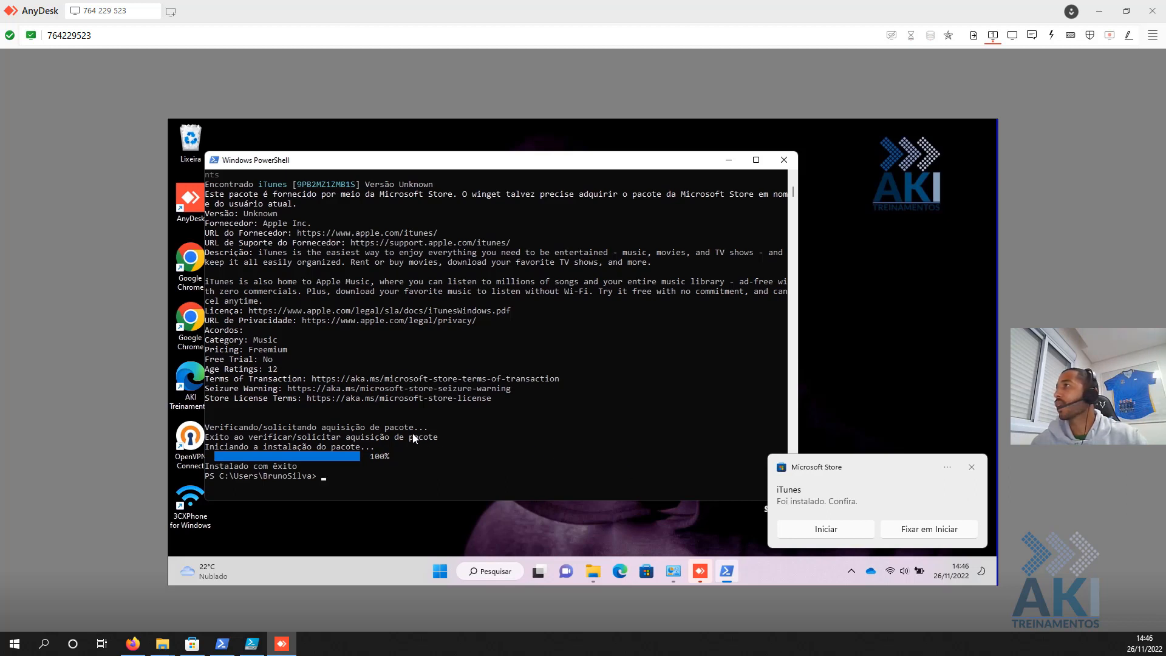
pyautogui.scroll(3, 413, 432)
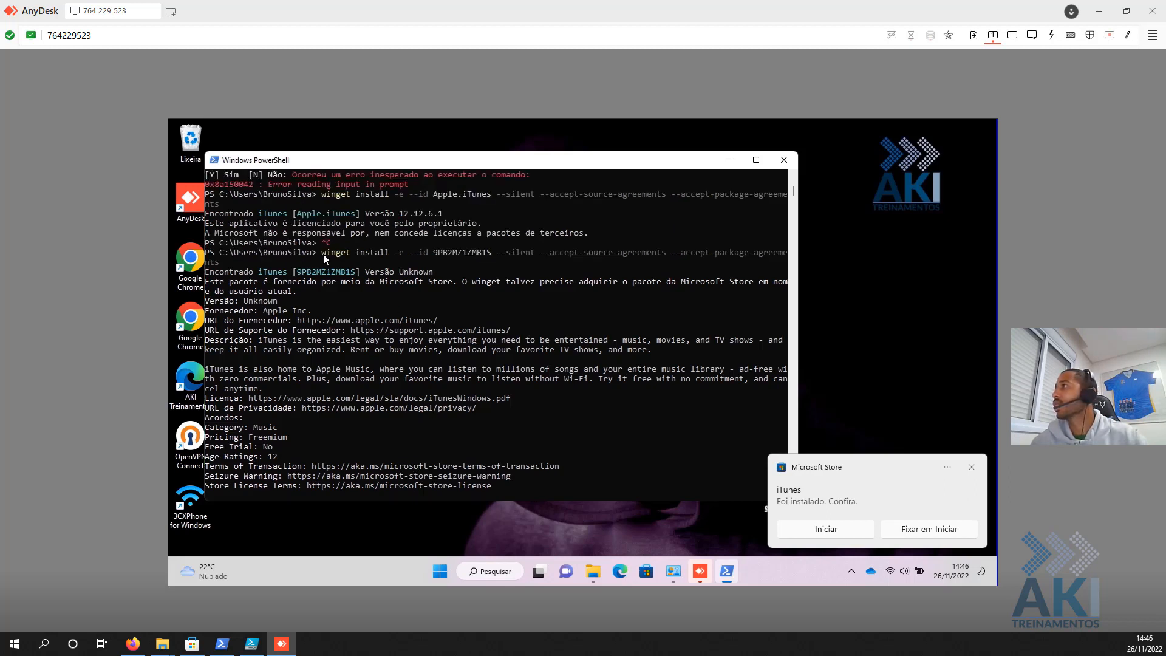
pyautogui.moveTo(323, 252); pyautogui.dragTo(217, 262)
pyautogui.rightClick(224, 267)
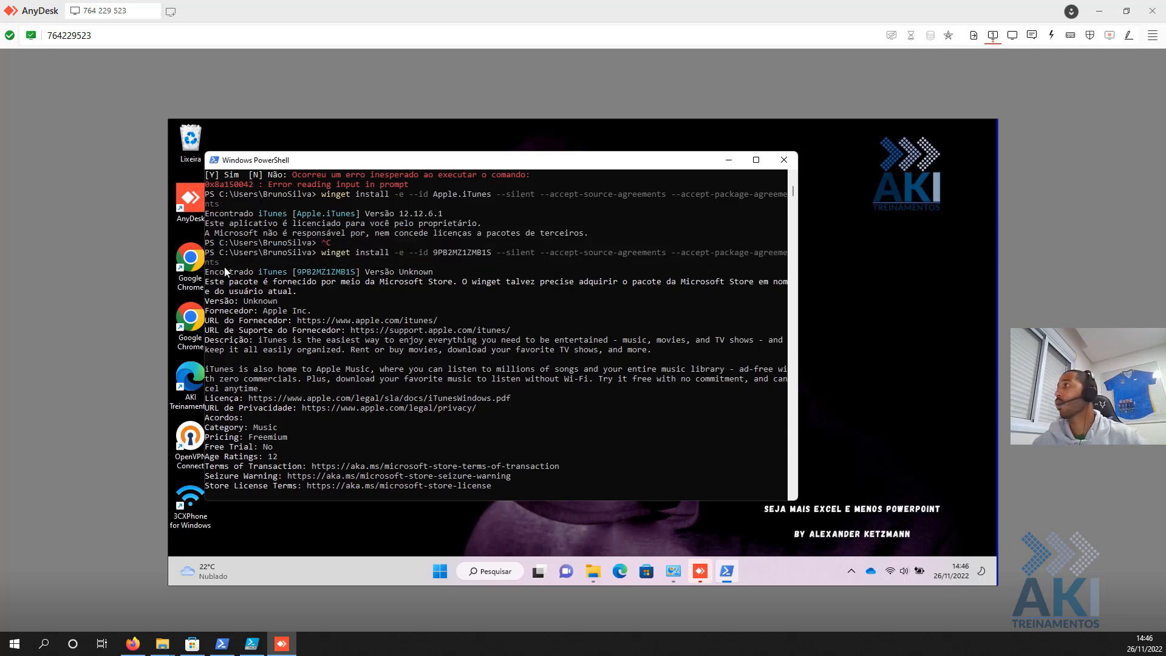
# - Replace the script's line 1 with the copied winget command for ID 9PB2MZ1ZMB1S
pyautogui.click(222, 643)
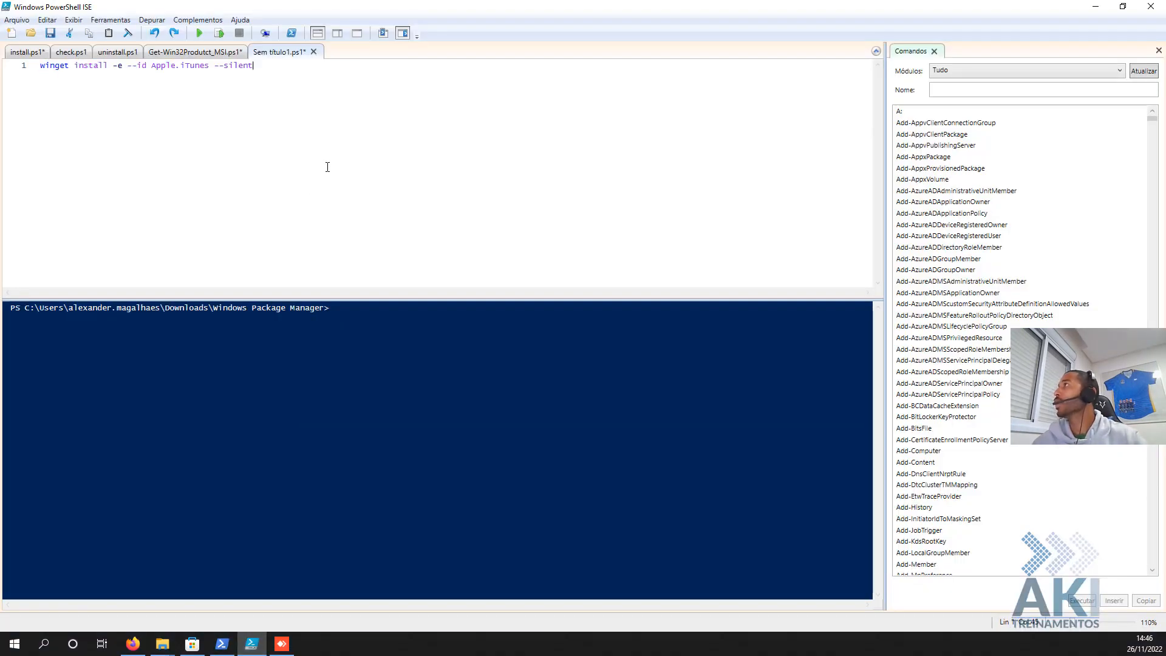
pyautogui.hotkey('ctrl', 'a')
pyautogui.write('winget install -e --id 9PB2MZ1ZMB1S --silent --accept-source-agreements --accept-package-agreements')
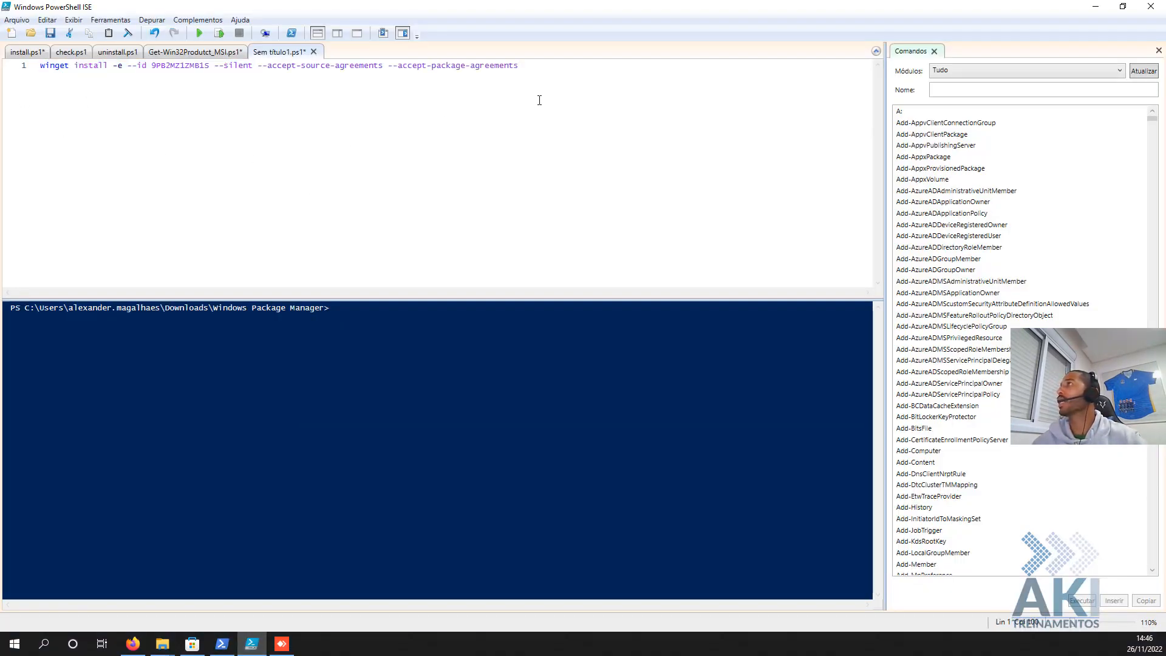
pyautogui.moveTo(540, 100); pyautogui.dragTo(1, 60)
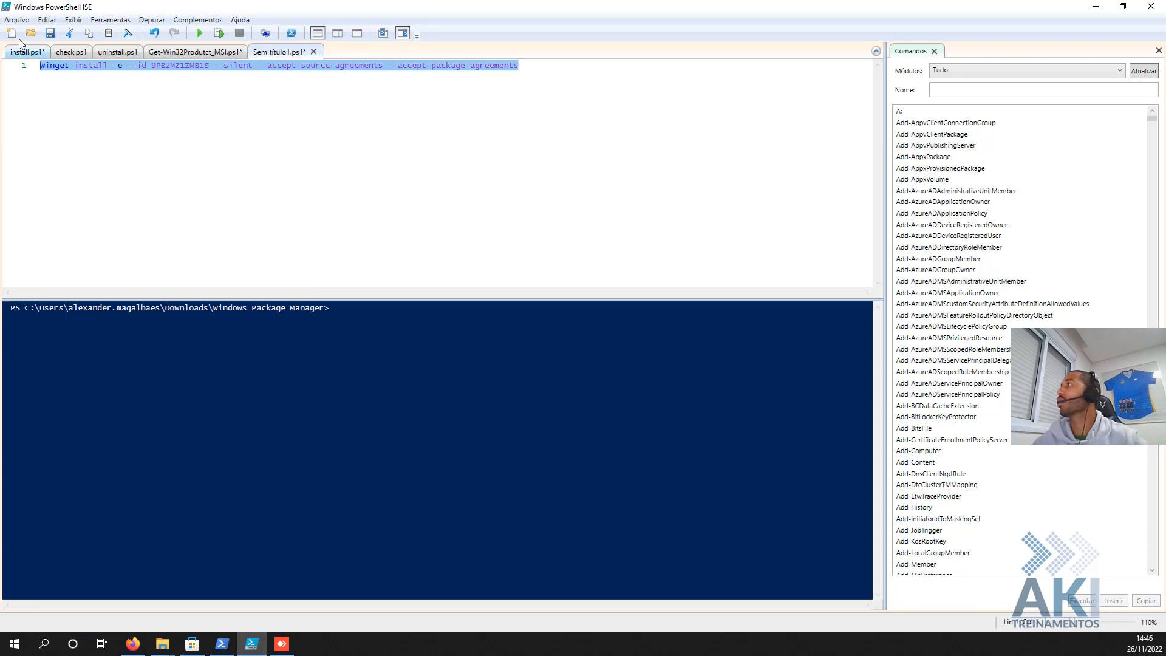
# - Save the script as Install_AppleItunes.ps1 in the Intune folder
pyautogui.click(16, 22)
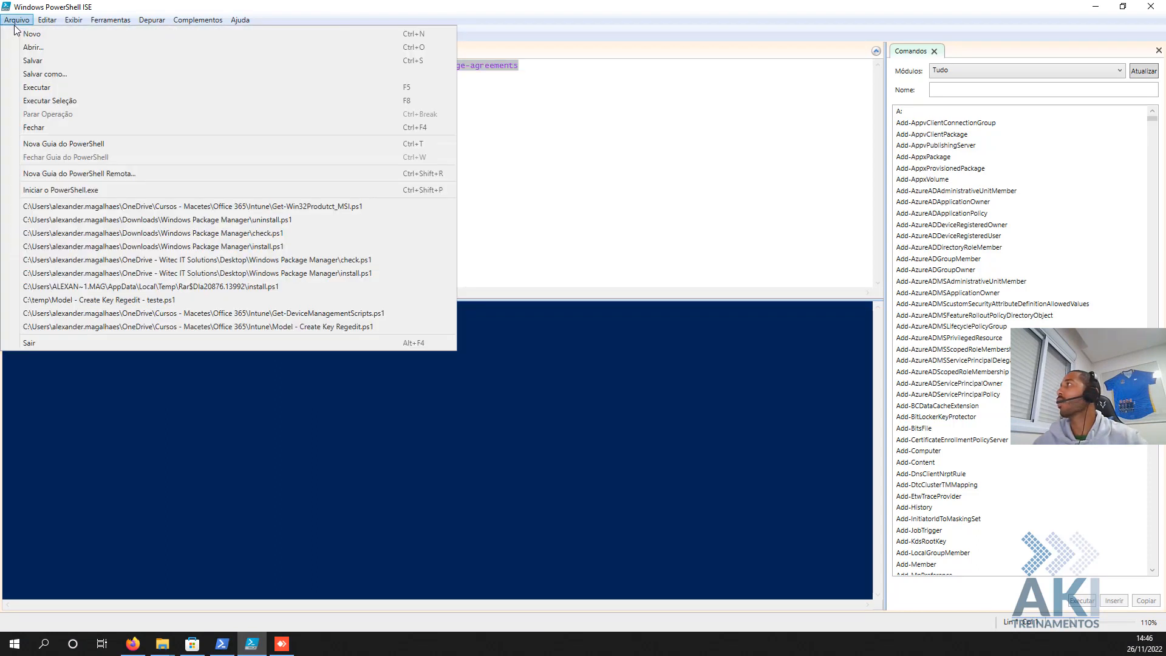
pyautogui.click(74, 75)
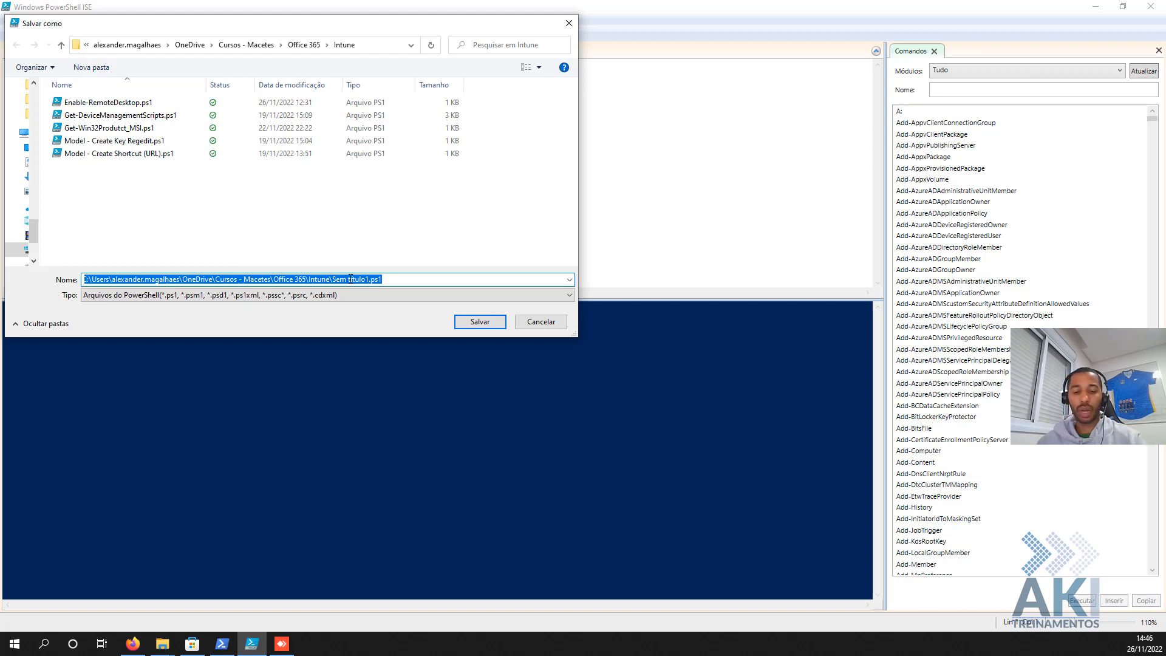
pyautogui.write('Install')
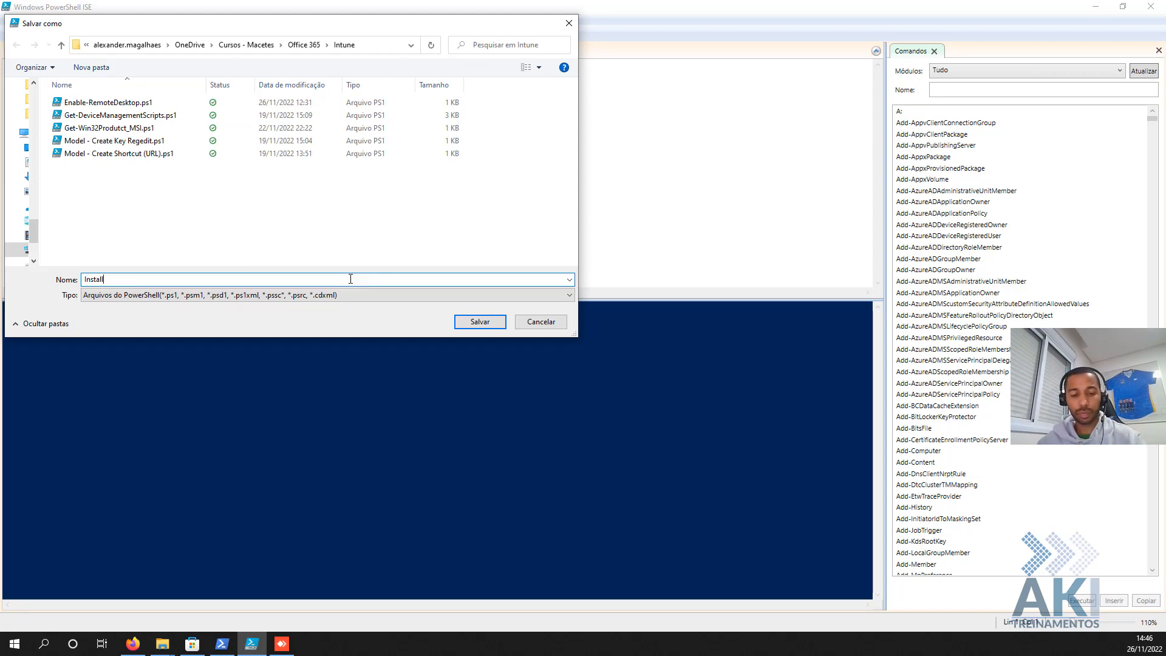
pyautogui.write('_AppleItunes')
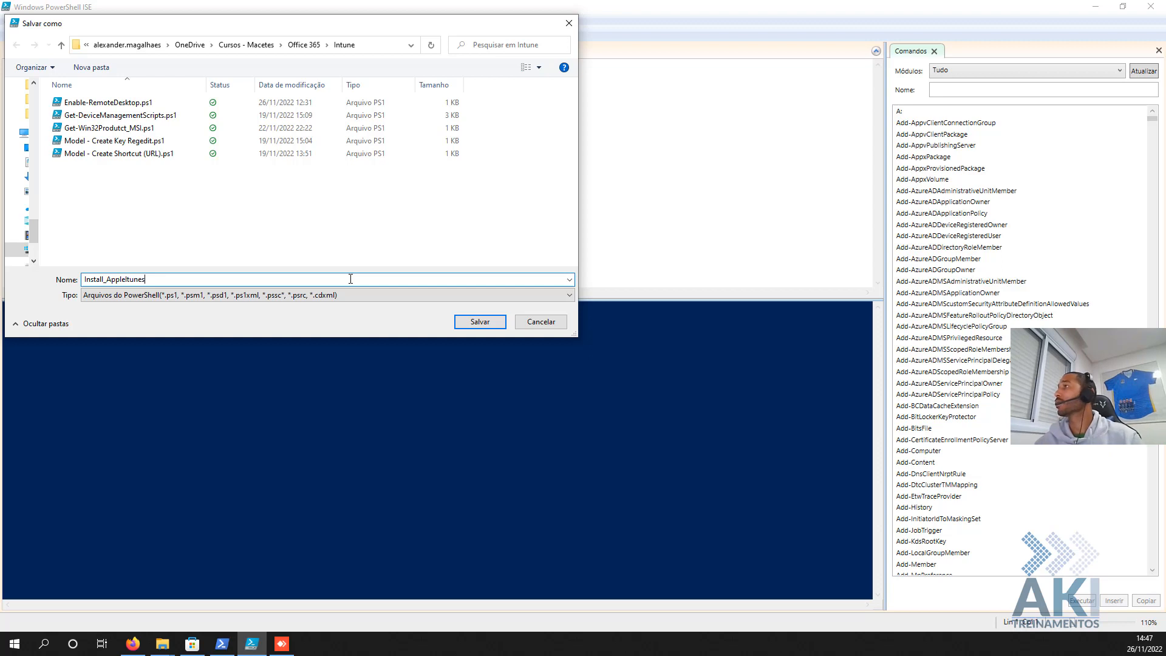
pyautogui.press('Return')
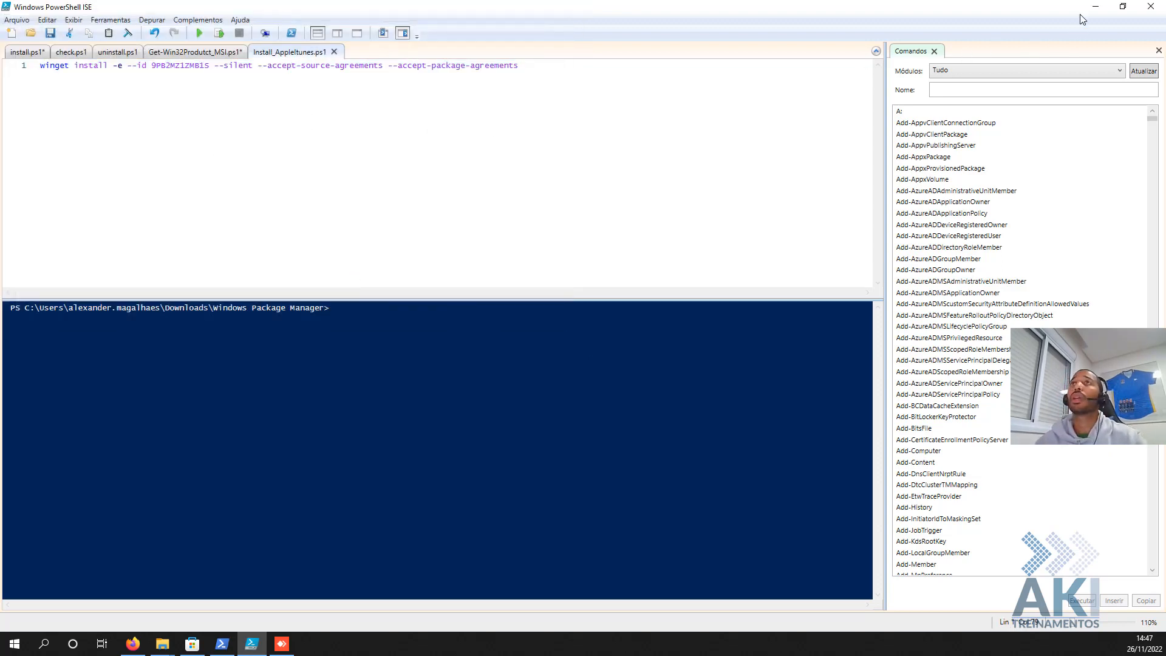
pyautogui.click(1095, 7)
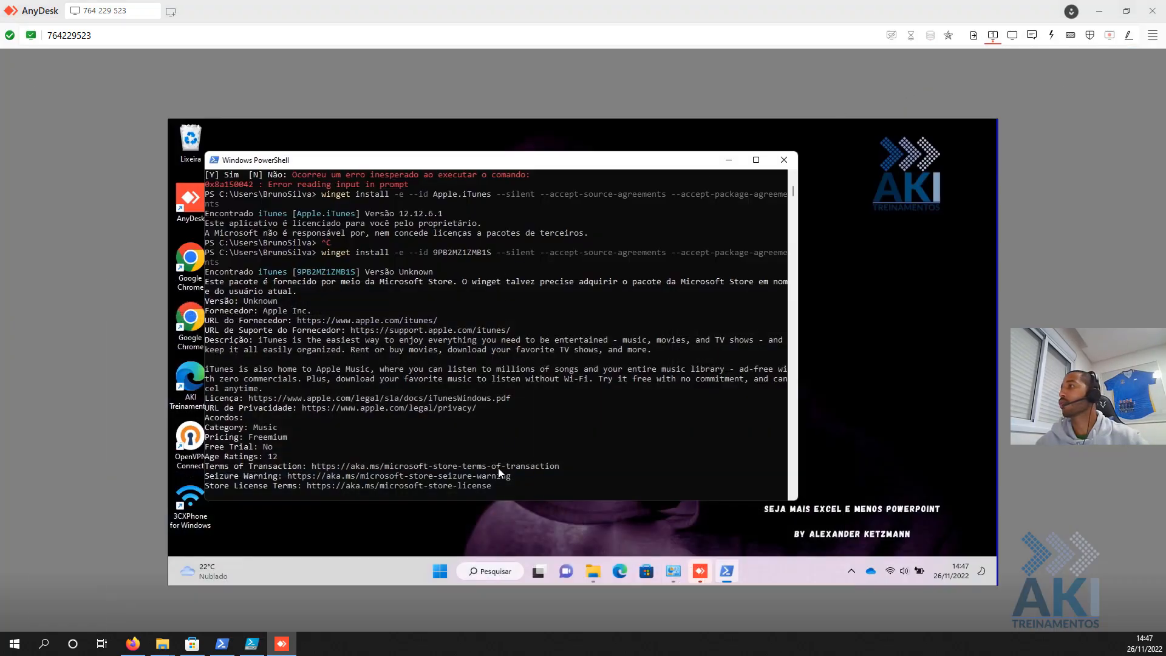
# - Close the remote PowerShell window and launch Microsoft Store on the remote machine
pyautogui.click(787, 156)
pyautogui.click(452, 571)
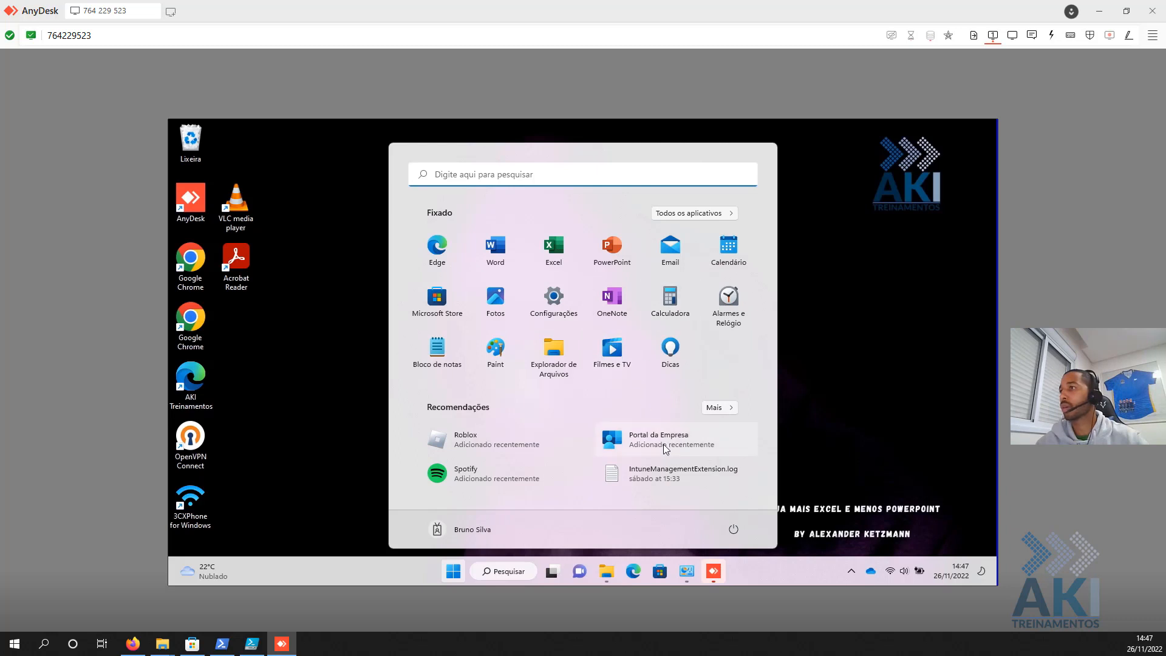
pyautogui.write('spotify')
pyautogui.click(662, 580)
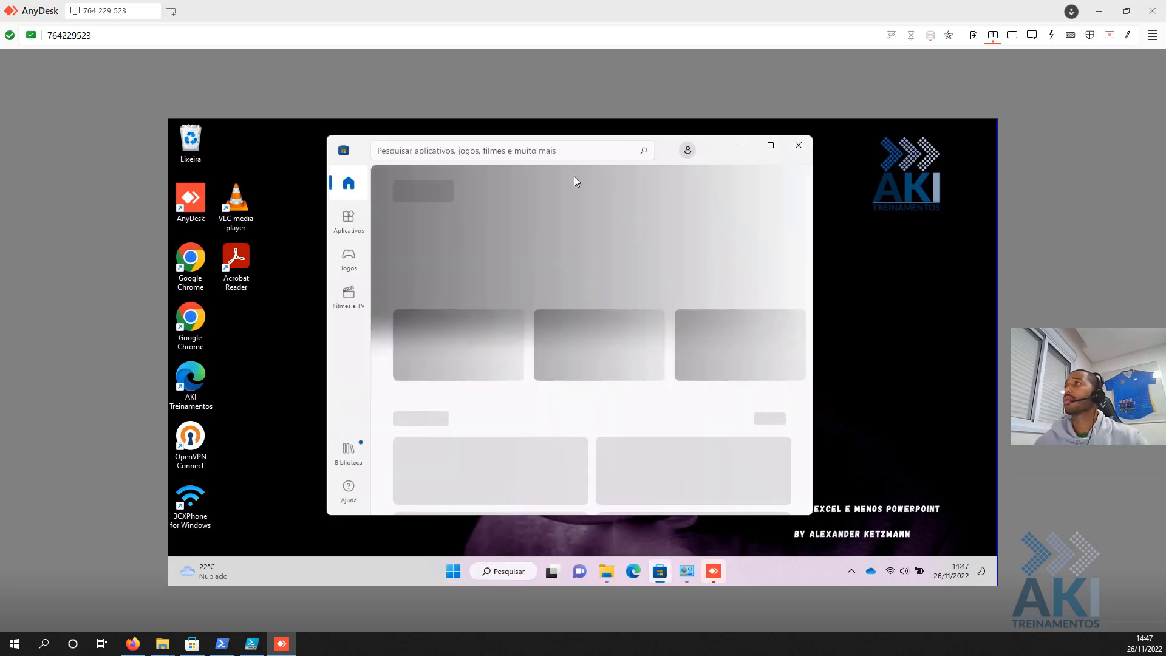
# - Search the Store for 'itunes' and confirm it shows as Instalado
pyautogui.click(544, 151)
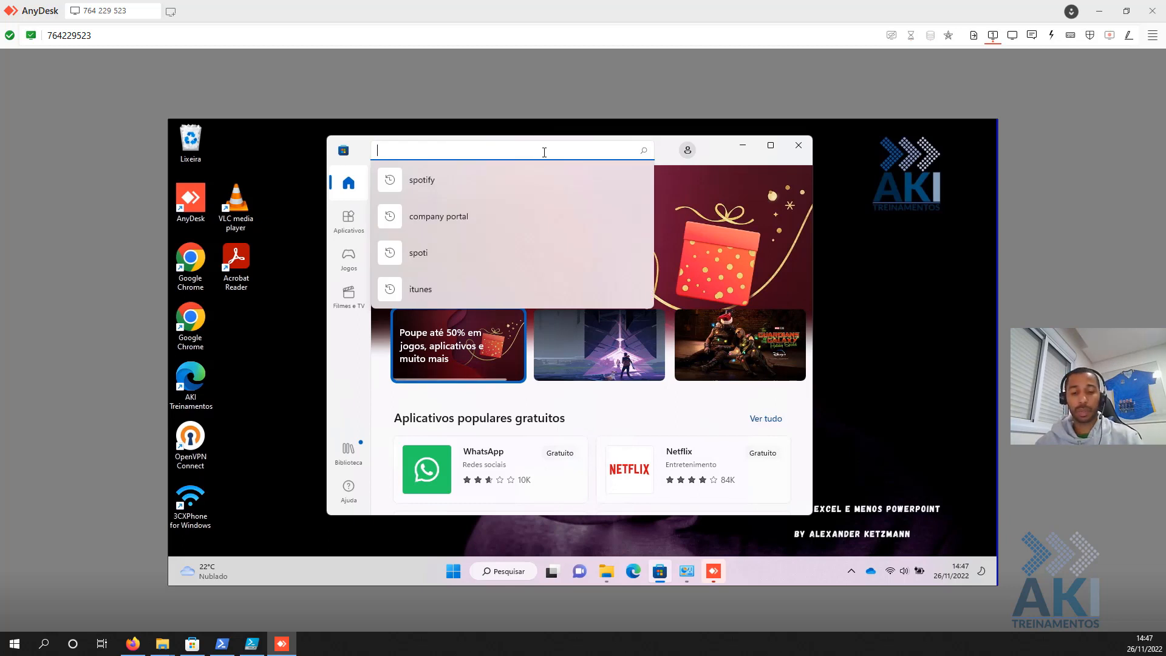
pyautogui.write('itunes')
pyautogui.press('Return')
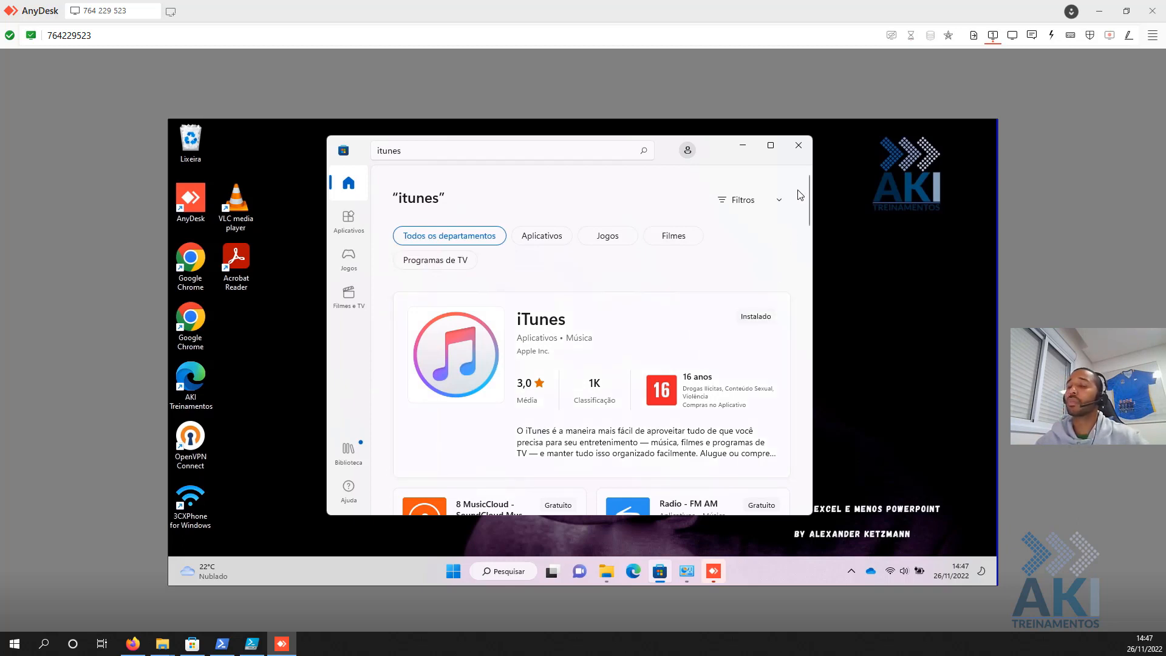
pyautogui.click(1099, 11)
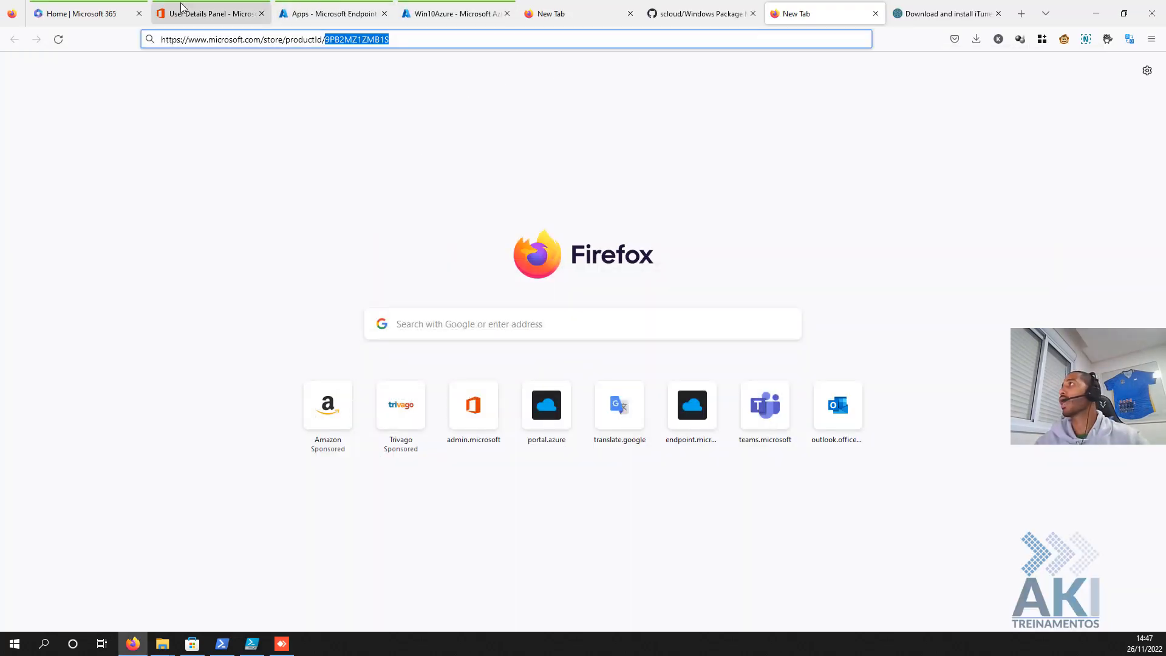
# - Switch to Endpoint Manager and show the Apps > Windows apps list
pyautogui.click(325, 13)
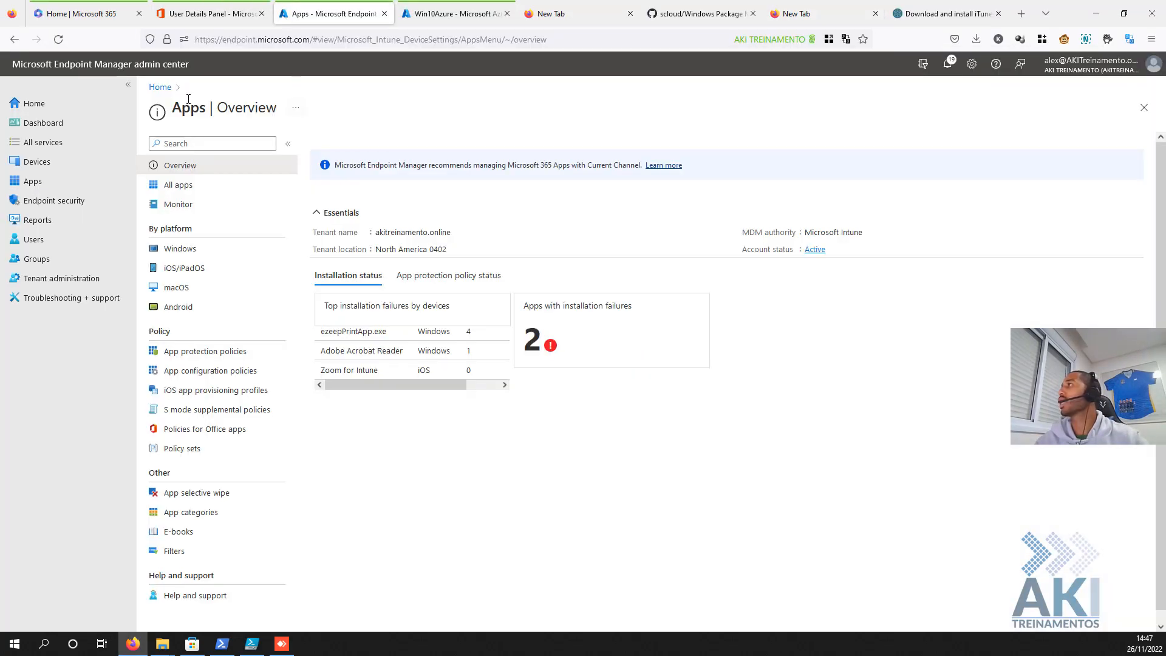
pyautogui.click(209, 13)
pyautogui.click(340, 13)
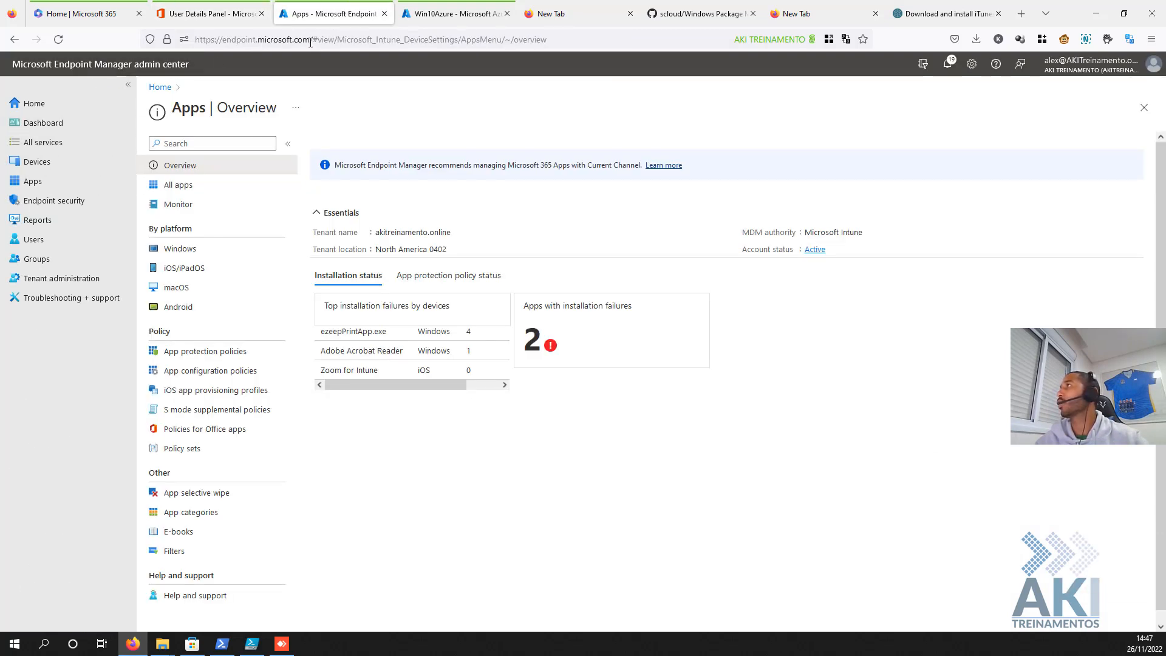
pyautogui.moveTo(310, 43); pyautogui.dragTo(169, 25)
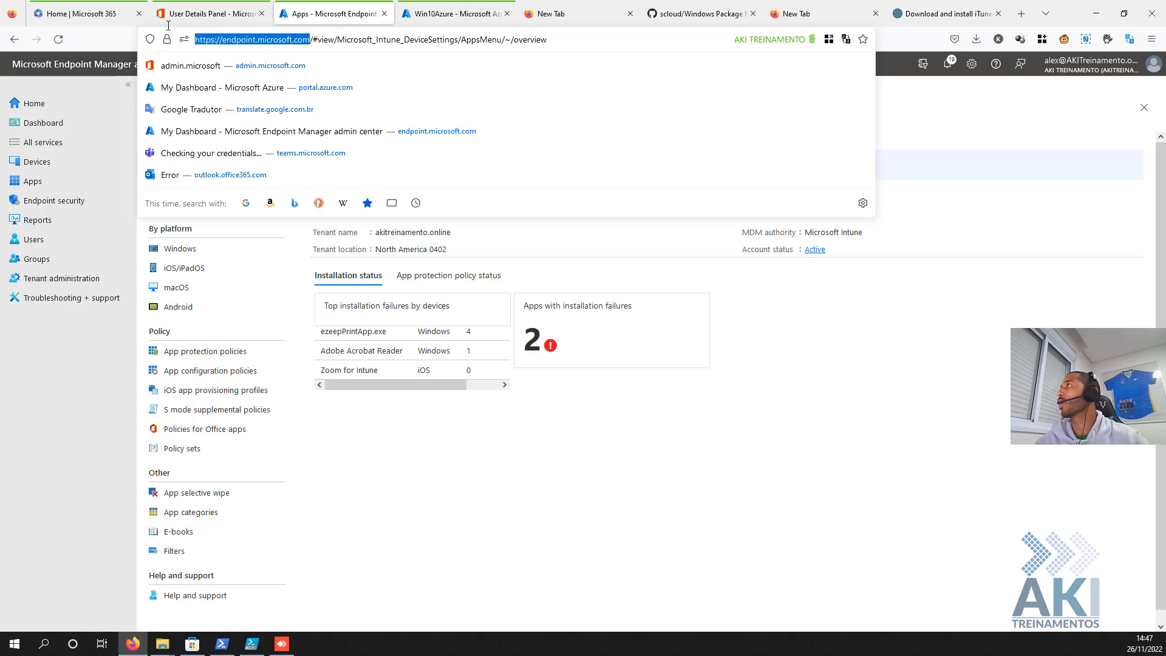
pyautogui.click(36, 187)
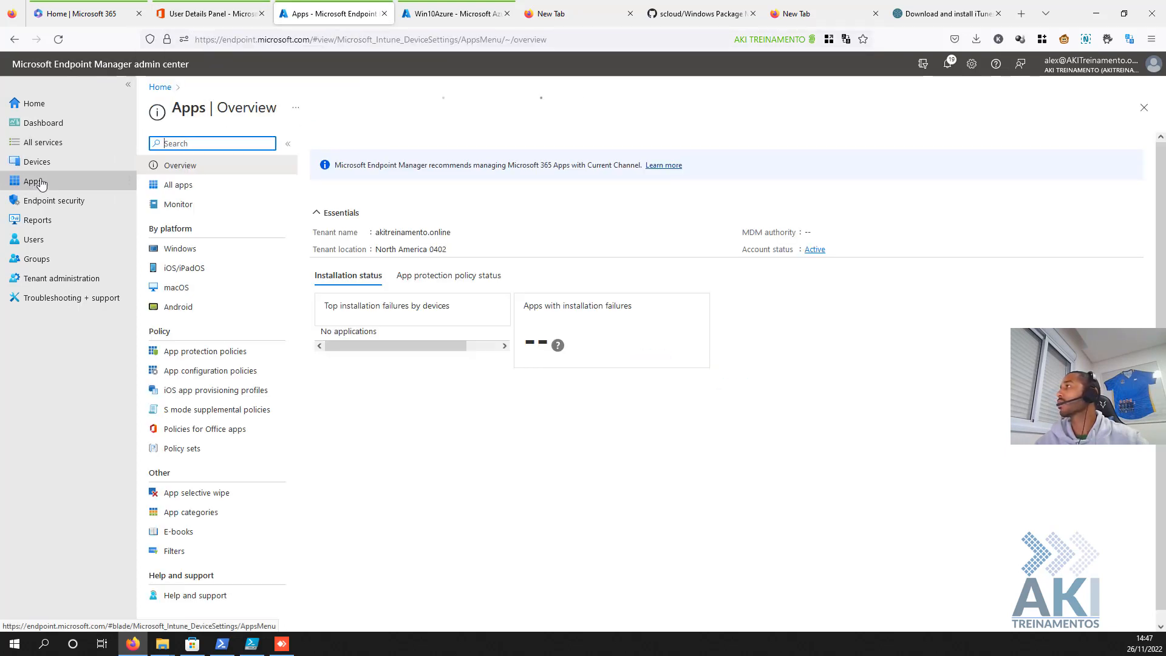
pyautogui.click(190, 249)
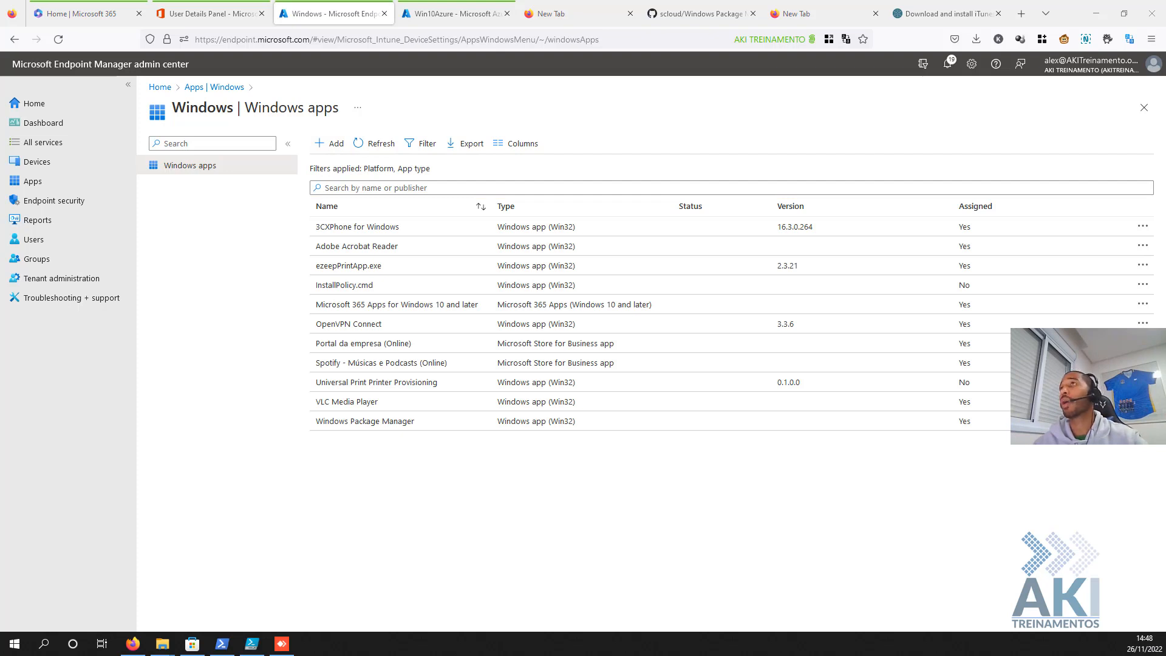
# - Load the Microsoft Win32 Content Prep Tool GitHub repository in a new tab
pyautogui.click(1024, 18)
pyautogui.write('https://github.com/microsoft/Microsoft-Win32-Content-Prep-Tool')
pyautogui.press('Return')
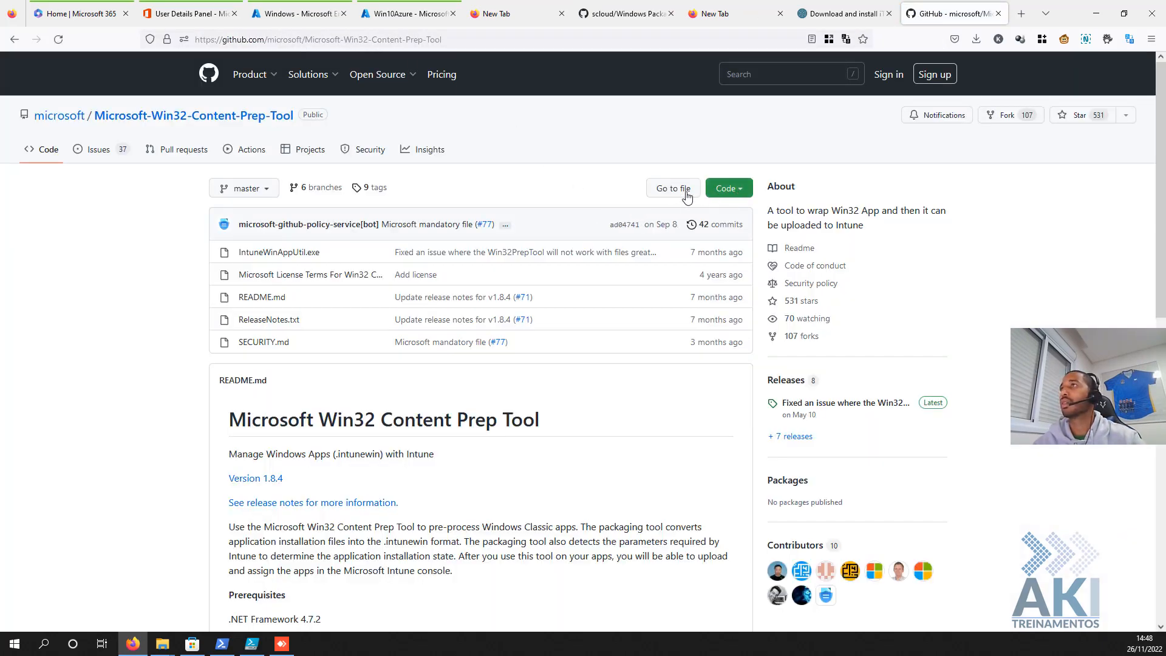
# - Download the repository as Microsoft-Win32-Content-Prep-Tool-master(2).zip via the Code menu's Download ZIP
pyautogui.click(651, 189)
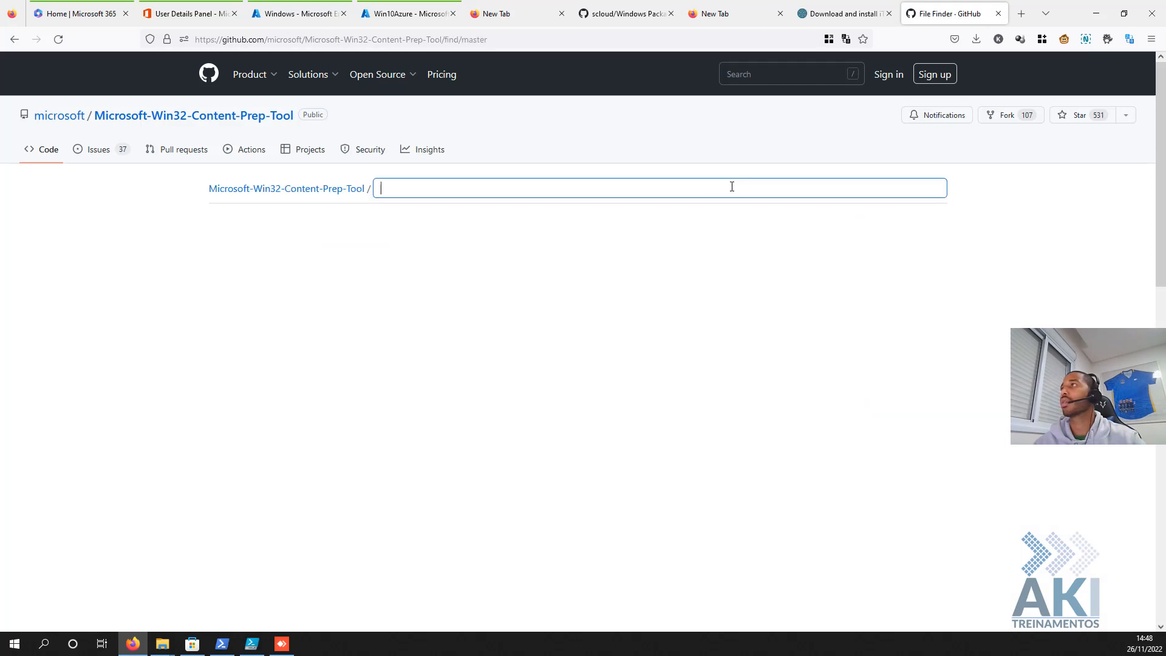
pyautogui.click(14, 39)
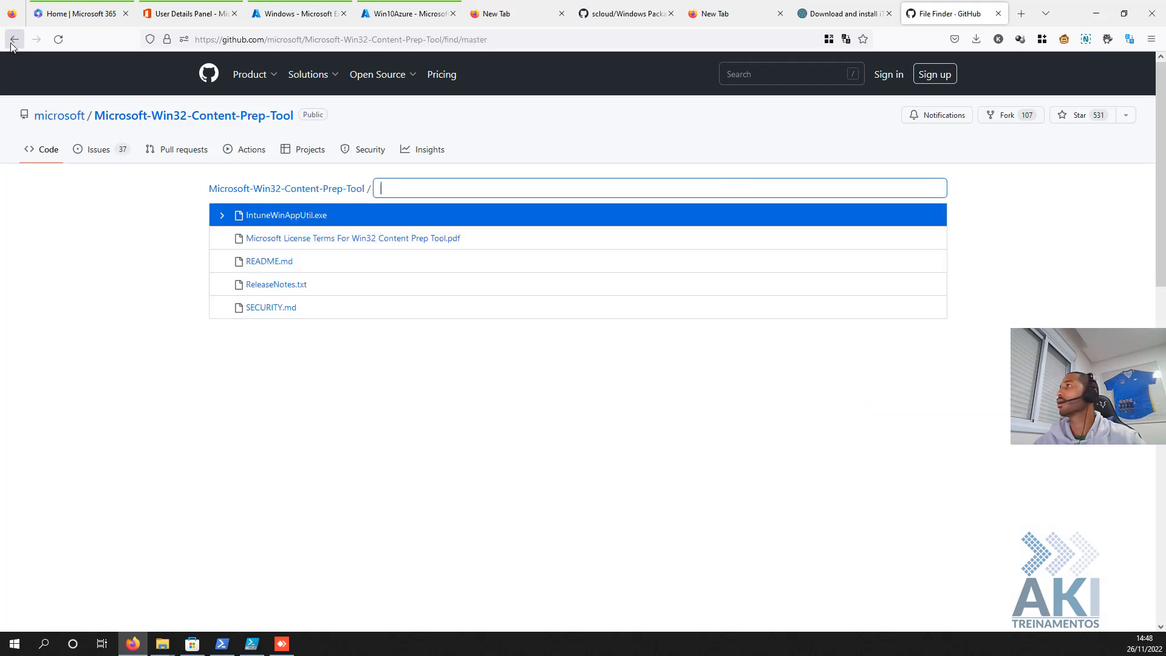
pyautogui.click(751, 198)
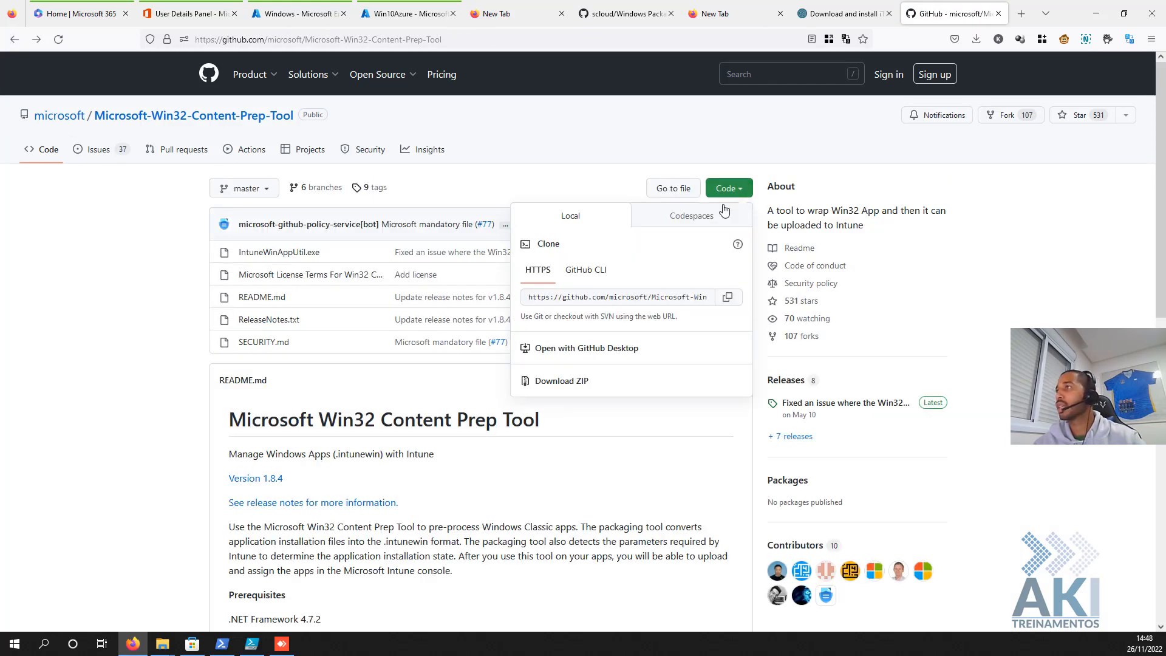
pyautogui.click(570, 388)
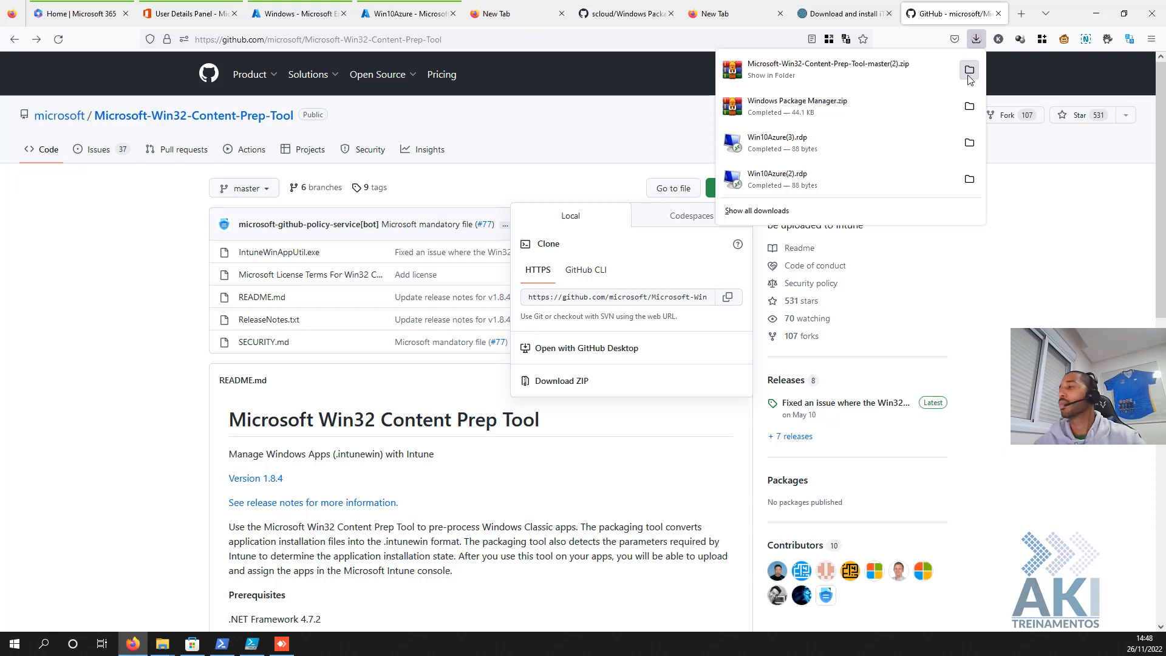
pyautogui.click(162, 644)
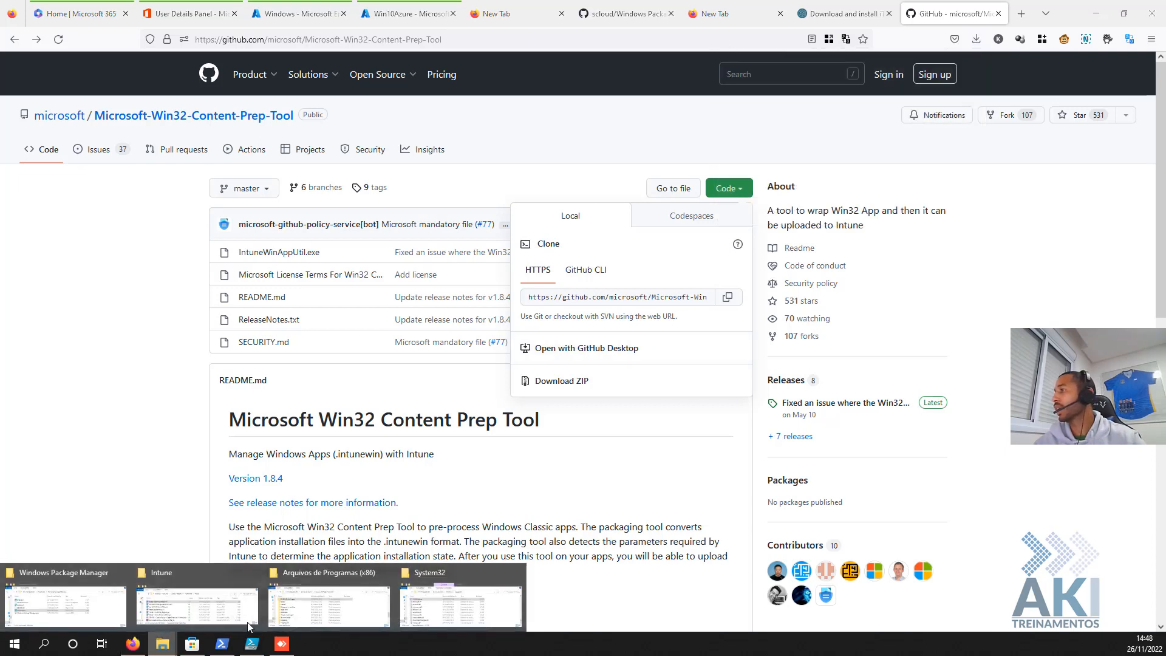
# - Extract the Microsoft-Win32-Content-Prep-Tool-master(2) zip in Downloads with Extrair para
pyautogui.click(161, 607)
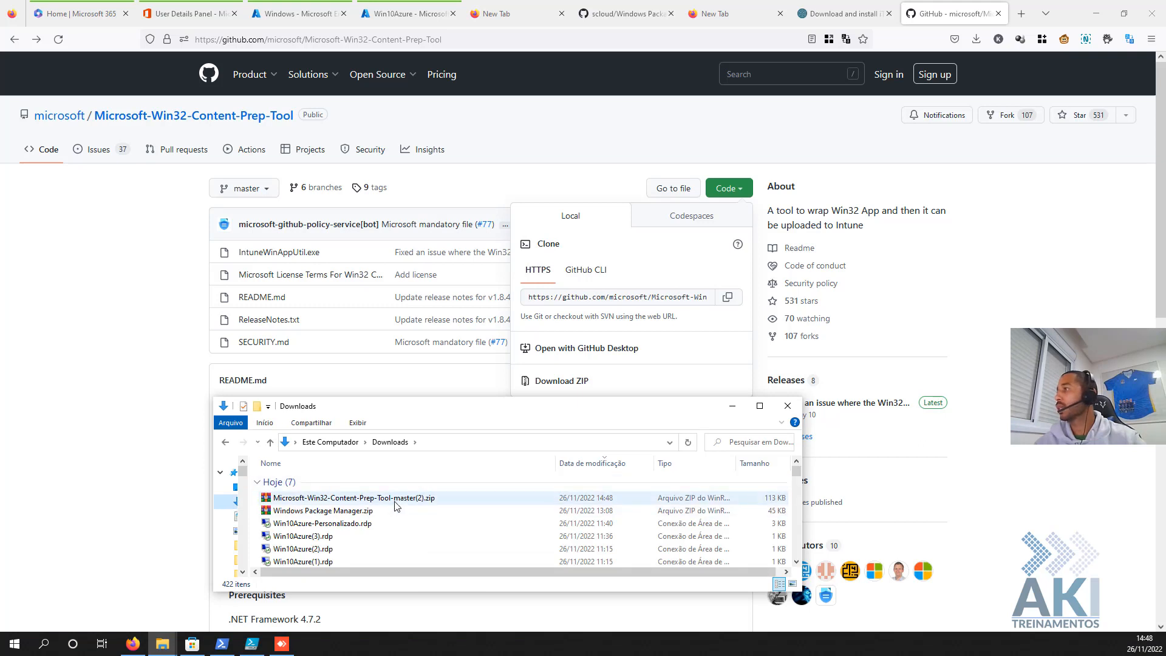
pyautogui.click(392, 499)
pyautogui.rightClick(387, 504)
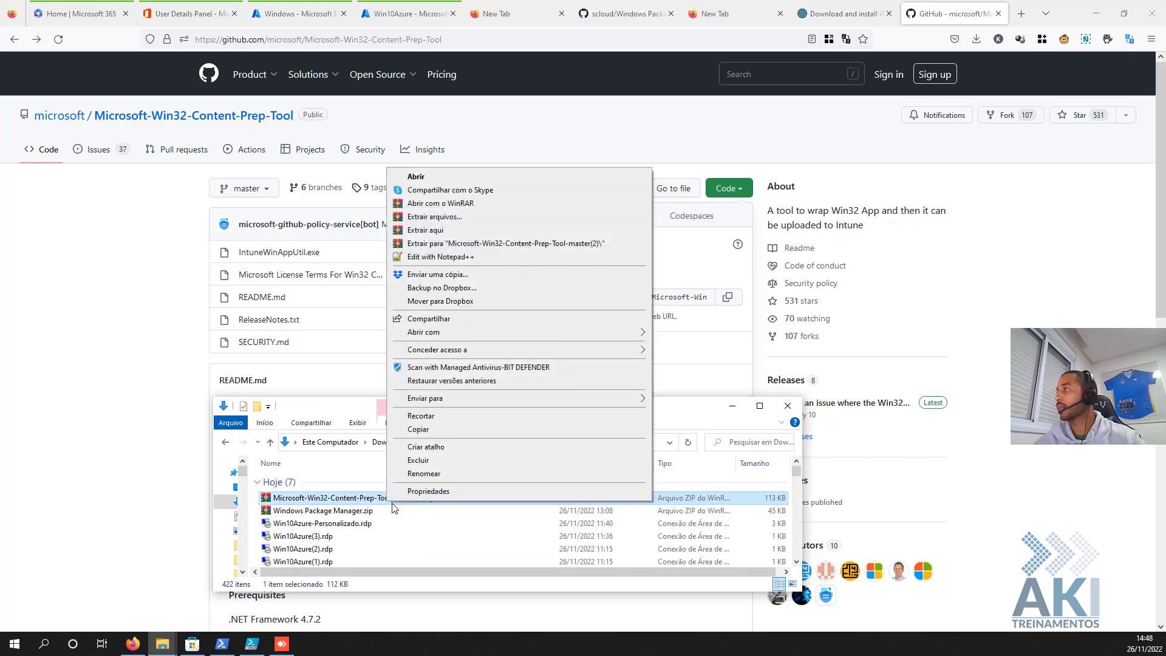
pyautogui.click(512, 244)
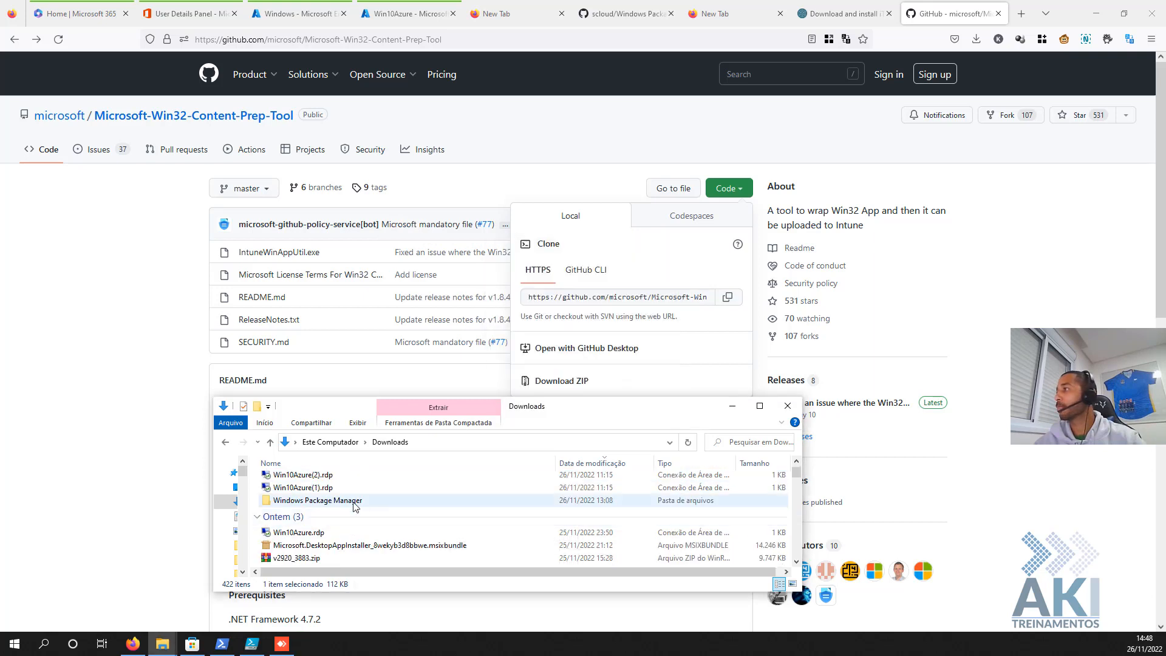
# - Open the extracted folder and its inner subfolder containing IntuneWinAppUtil.exe
pyautogui.scroll(2, 338, 501)
pyautogui.scroll(-1, 338, 500)
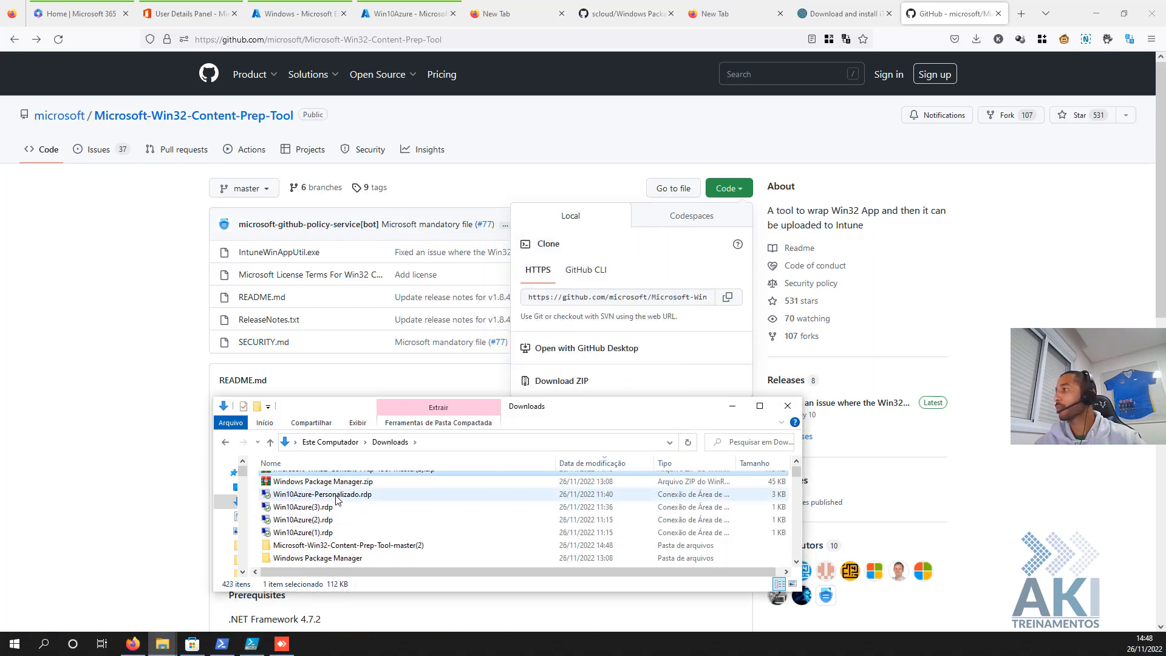
pyautogui.click(349, 546)
pyautogui.doubleClick(348, 545)
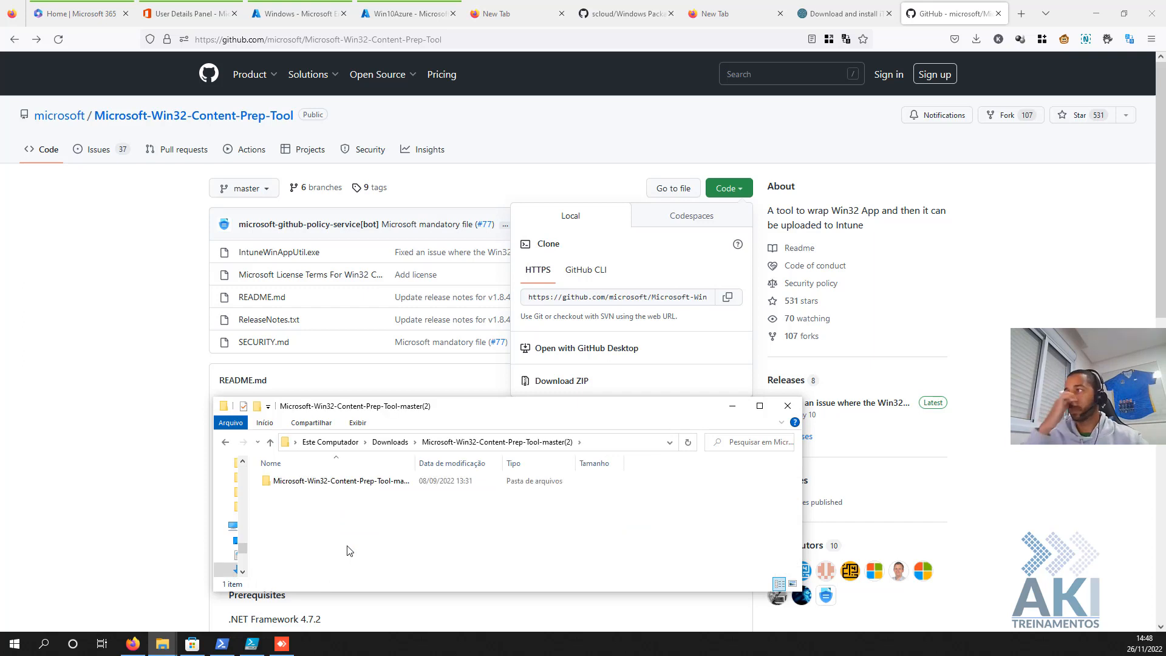
pyautogui.click(357, 487)
pyautogui.doubleClick(357, 487)
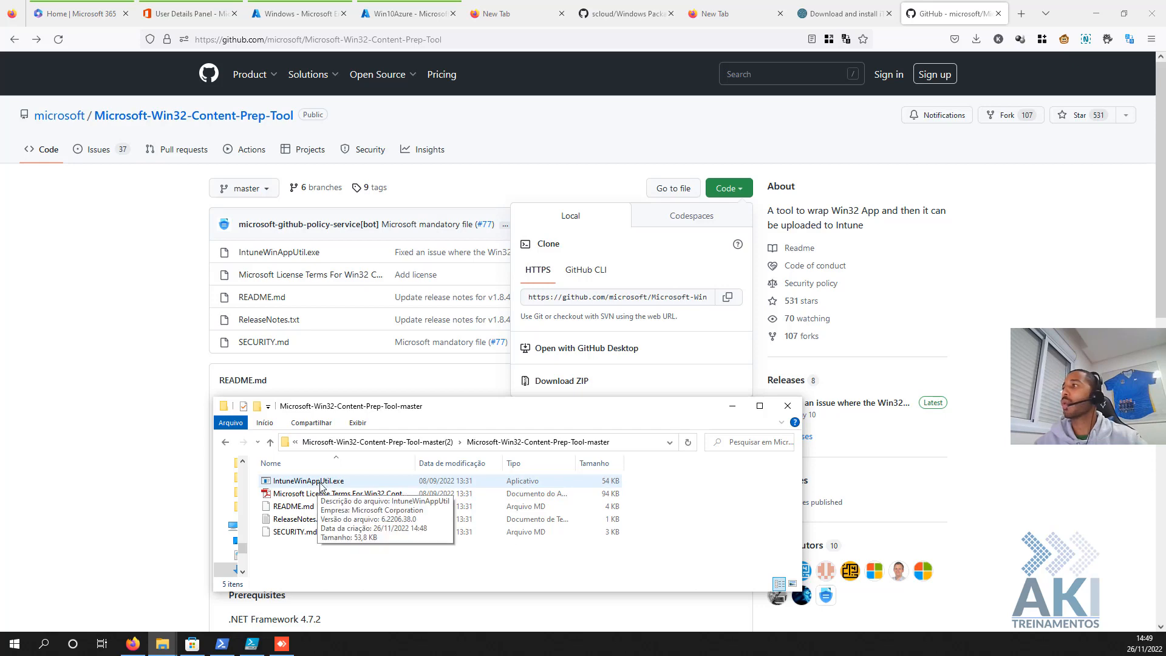
# - Copy the tool folder's path from Explorer and cd into it in PowerShell
pyautogui.click(223, 645)
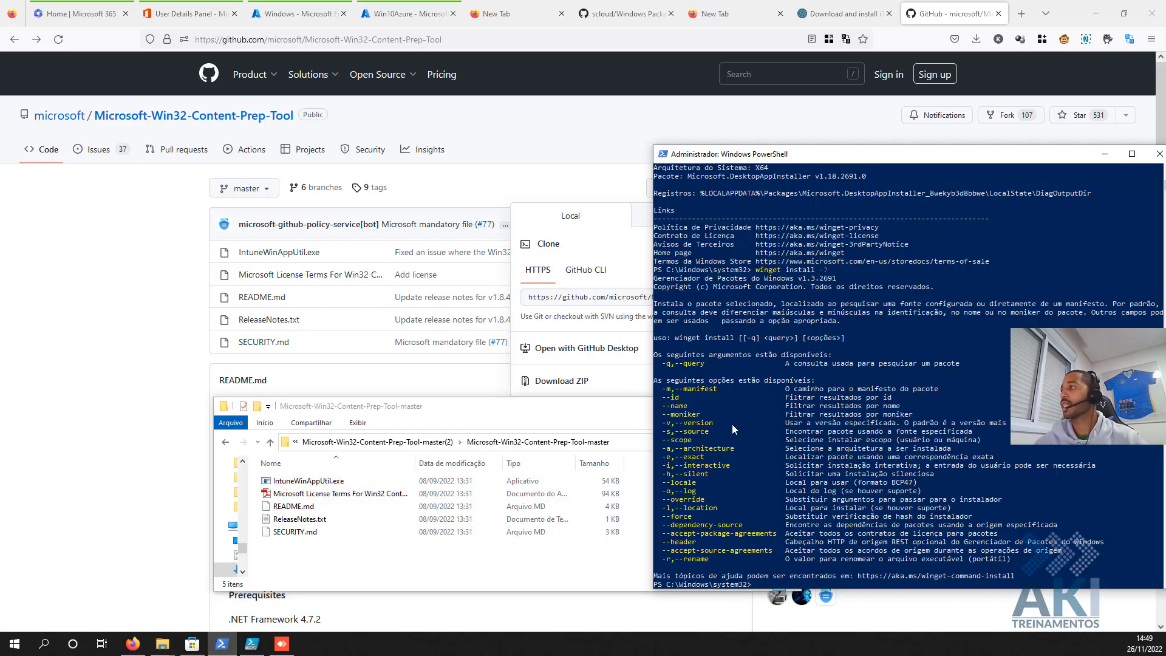
pyautogui.click(623, 445)
pyautogui.click(623, 445)
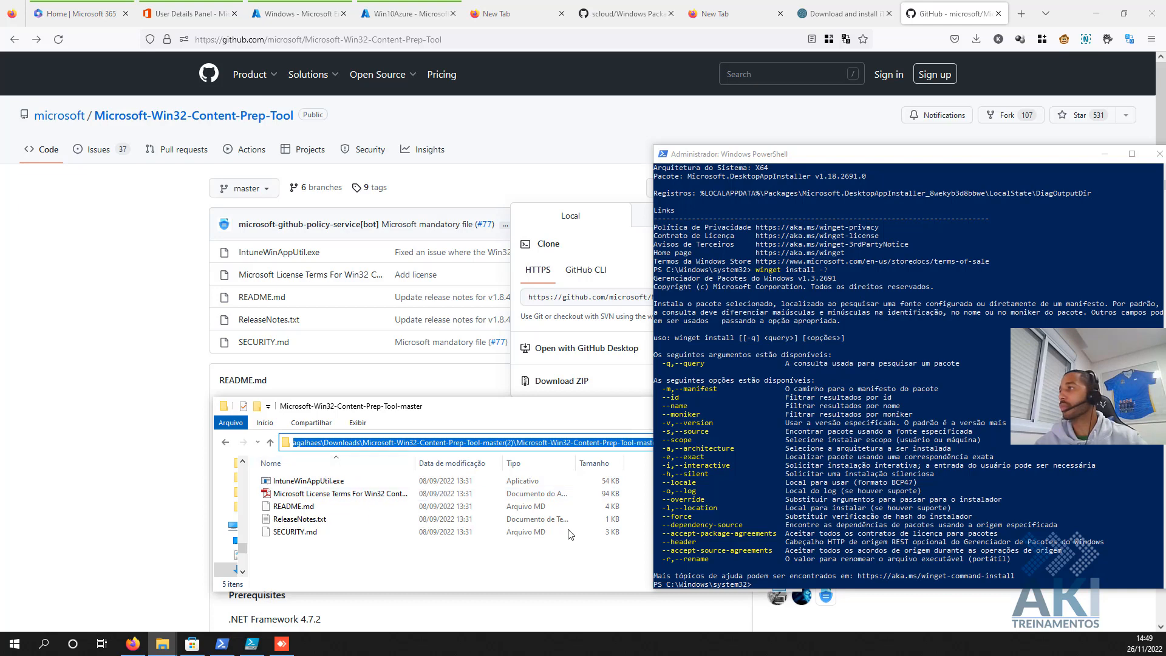
pyautogui.click(780, 156)
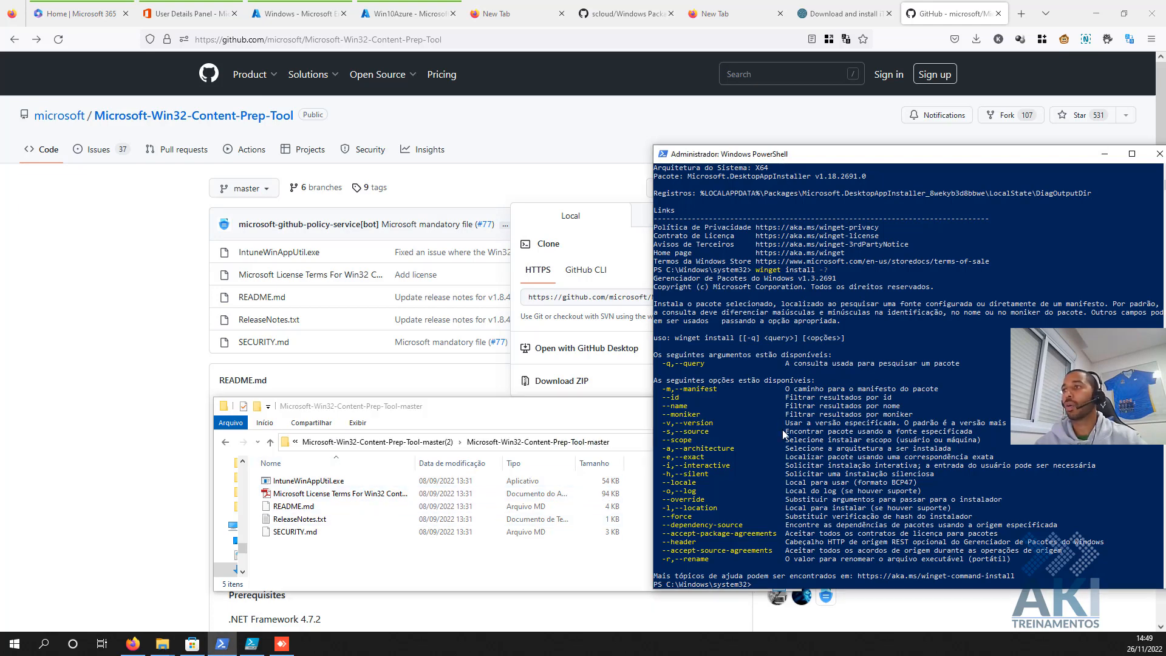
pyautogui.rightClick(781, 432)
pyautogui.press('Return')
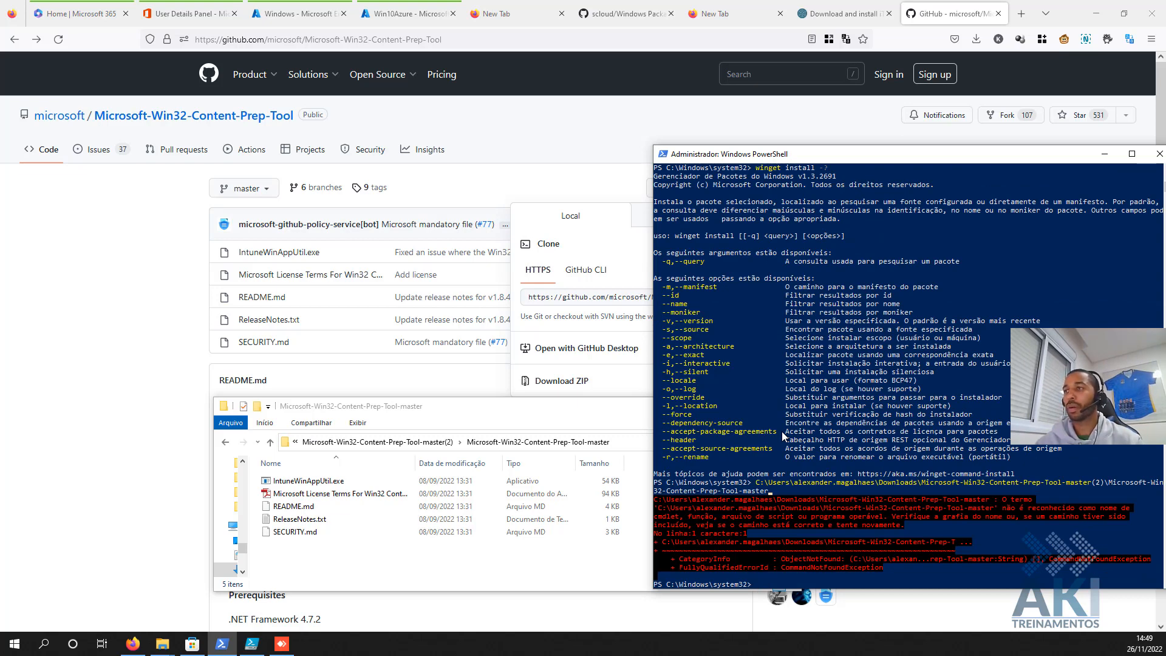
pyautogui.rightClick(782, 431)
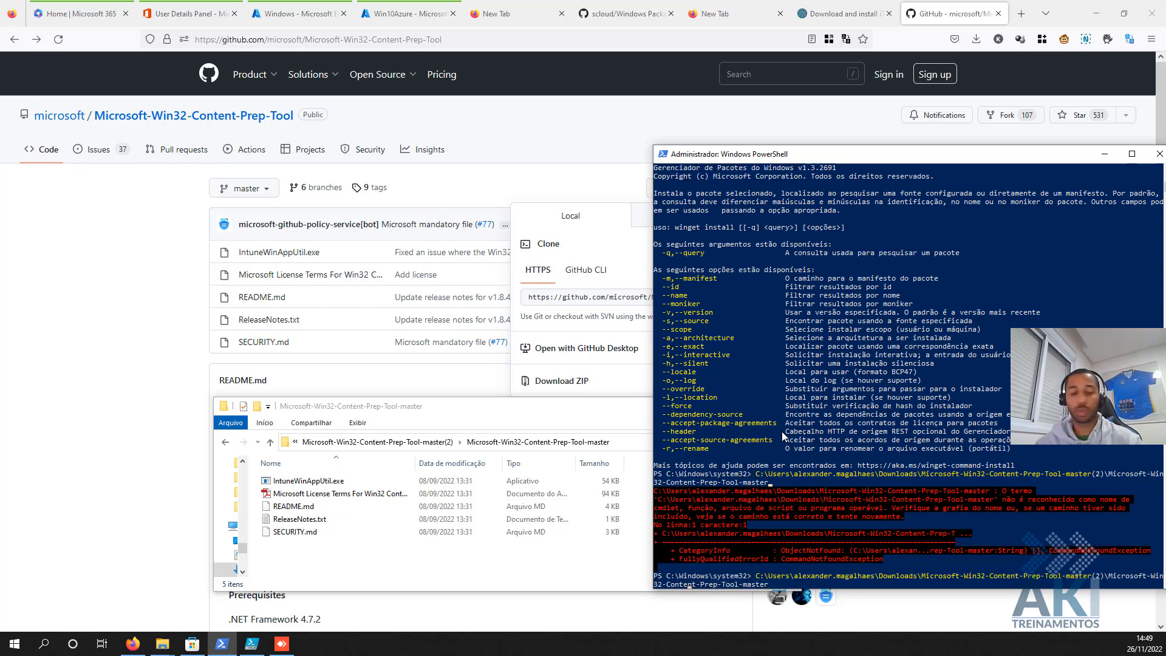
pyautogui.write('cd ')
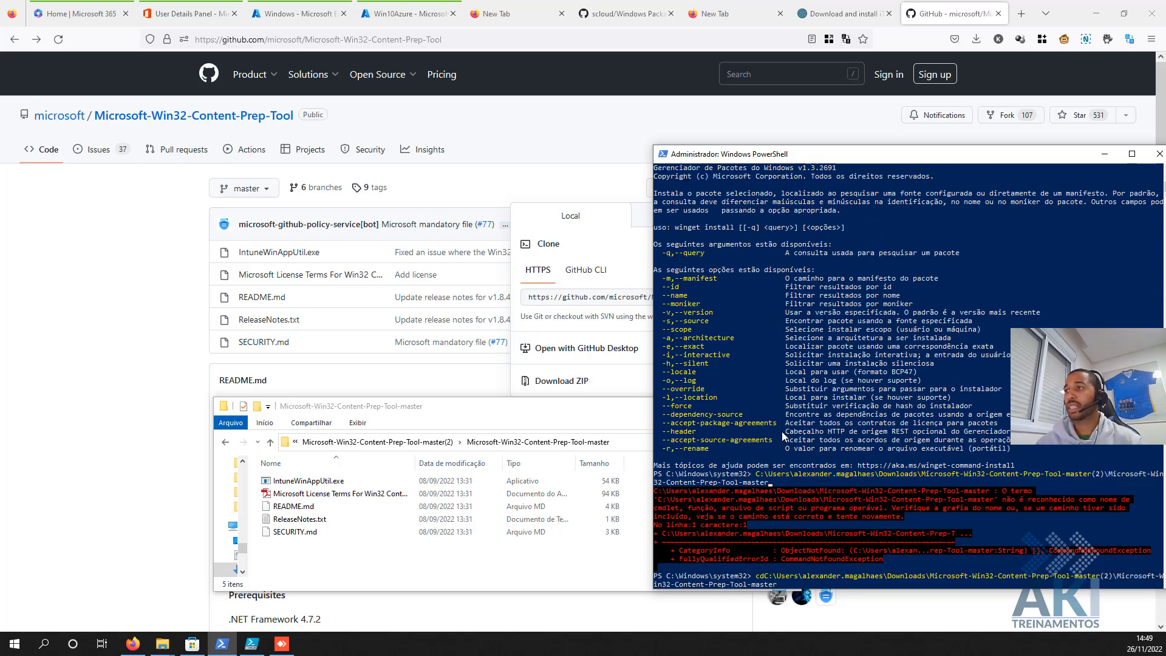
pyautogui.write('"')
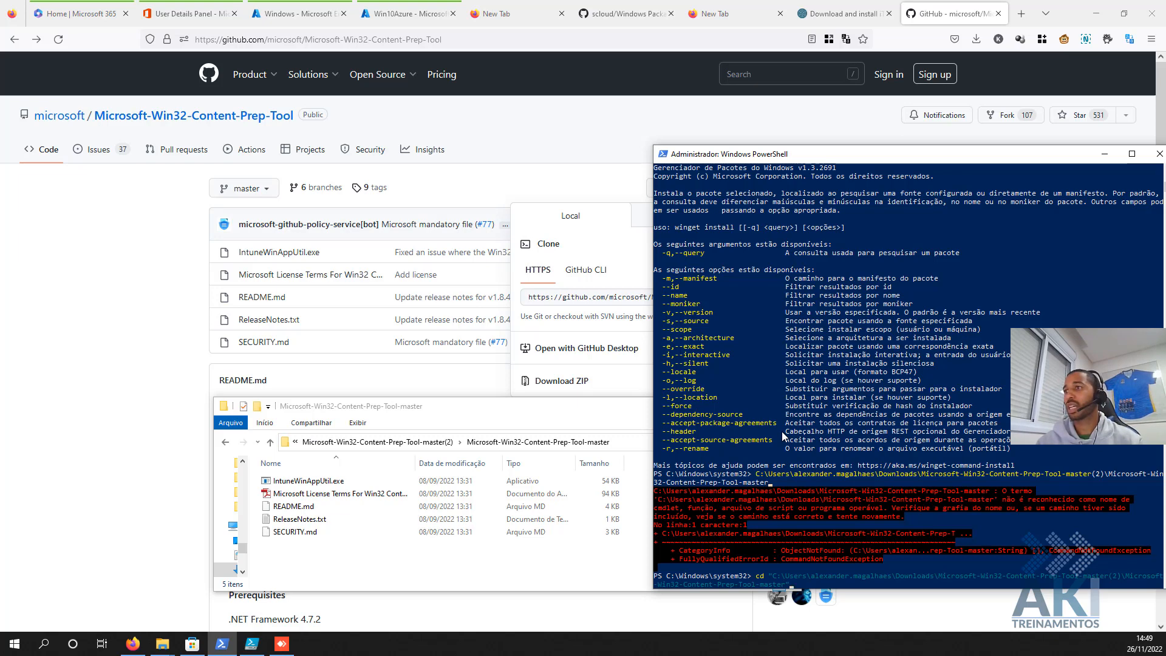
pyautogui.press('Return')
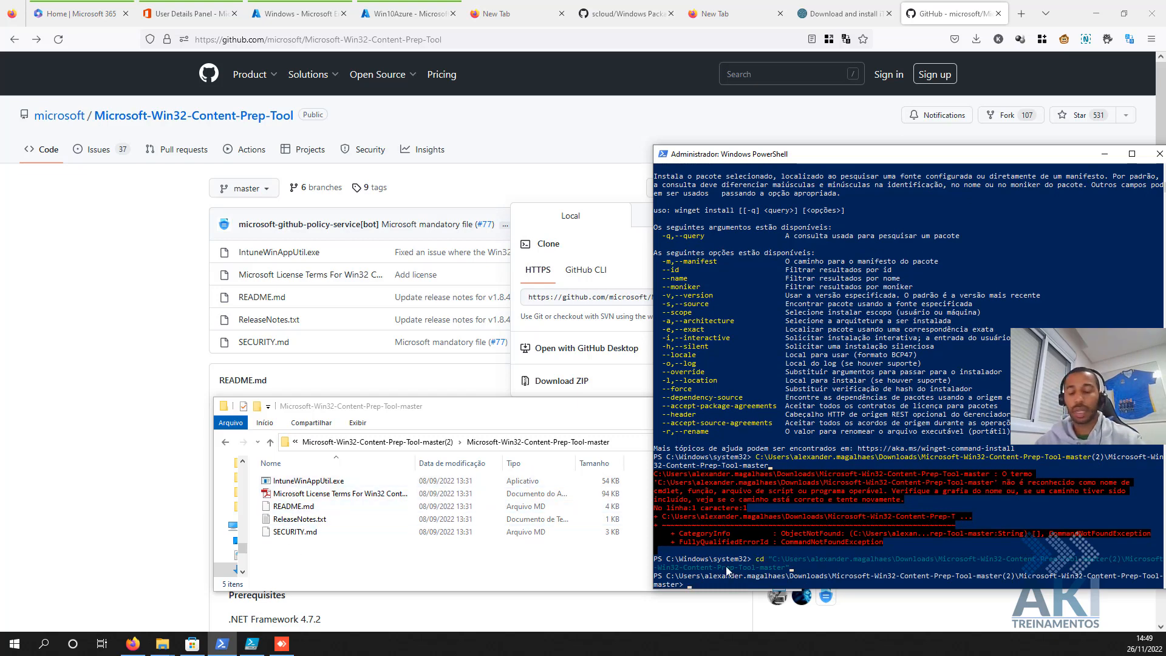
# - Run .\IntuneWinAppUtil.exe using tab completion
pyautogui.press('Tab')
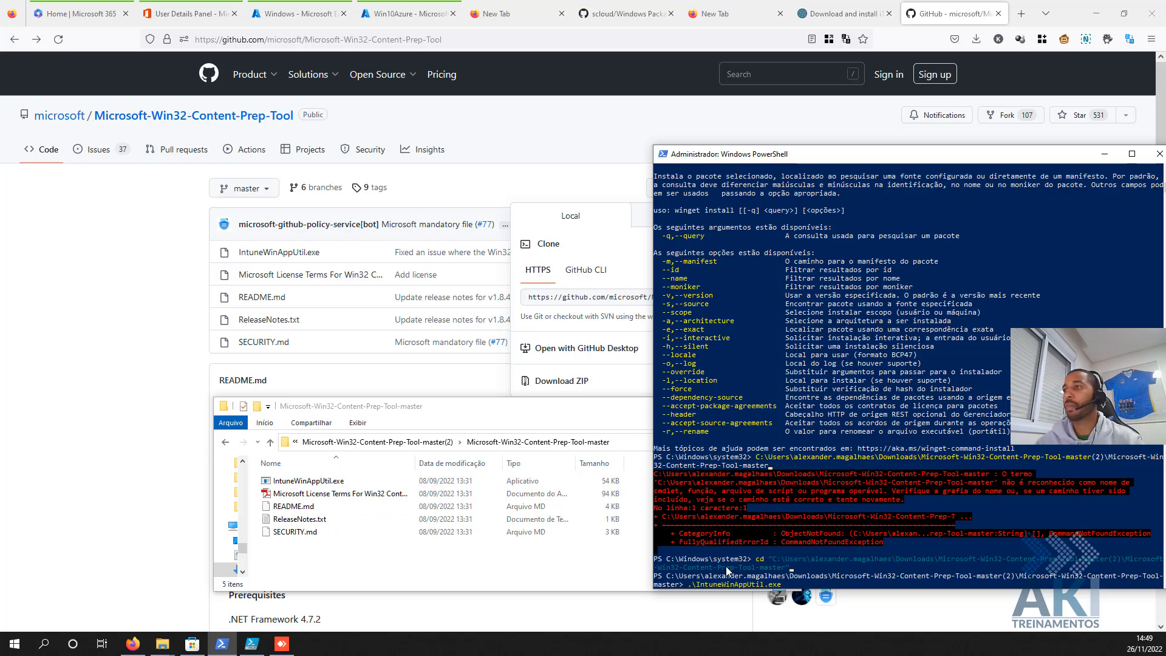
pyautogui.press('BackSpace')
pyautogui.press('BackSpace')
pyautogui.press('BackSpace')
pyautogui.press('BackSpace')
pyautogui.press('BackSpace')
pyautogui.press('BackSpace')
pyautogui.press('BackSpace')
pyautogui.press('BackSpace')
pyautogui.press('BackSpace')
pyautogui.press('BackSpace')
pyautogui.press('BackSpace')
pyautogui.press('BackSpace')
pyautogui.press('BackSpace')
pyautogui.press('BackSpace')
pyautogui.press('BackSpace')
pyautogui.press('BackSpace')
pyautogui.press('BackSpace')
pyautogui.press('BackSpace')
pyautogui.press('BackSpace')
pyautogui.press('BackSpace')
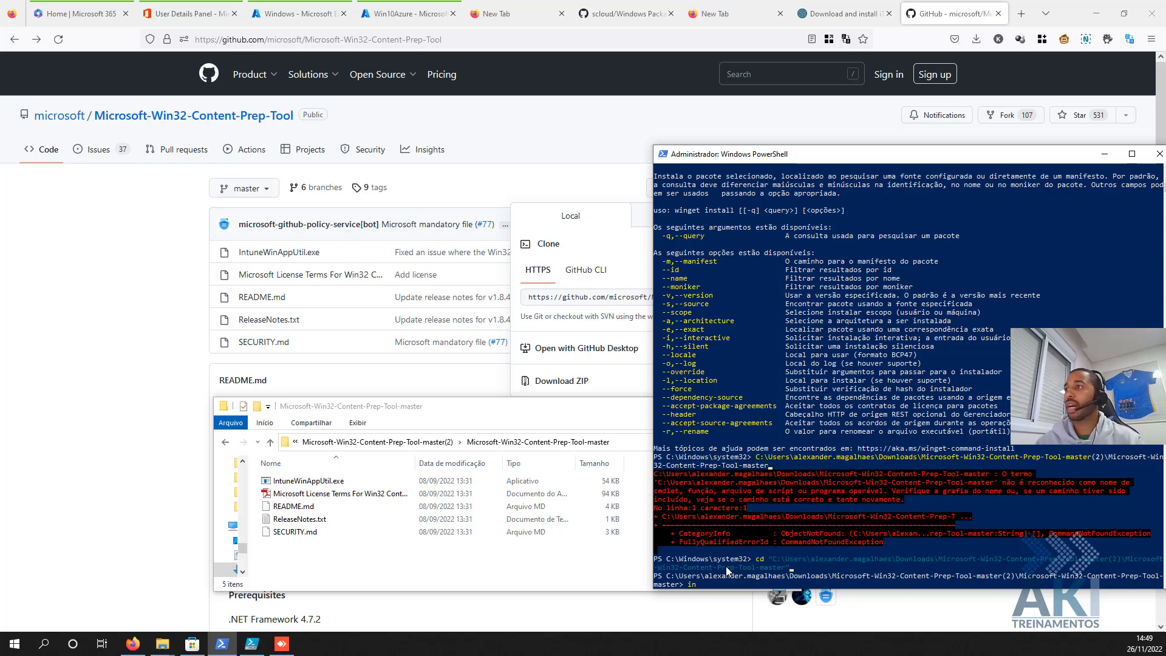
pyautogui.write('in')
pyautogui.press('Tab')
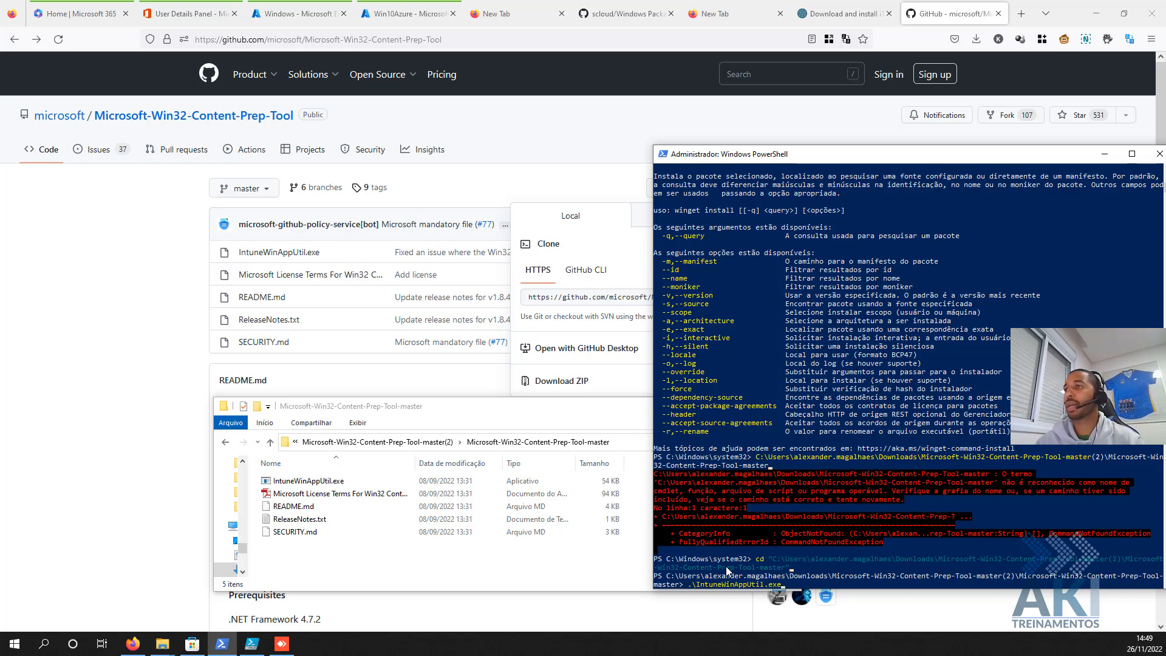
pyautogui.press('Return')
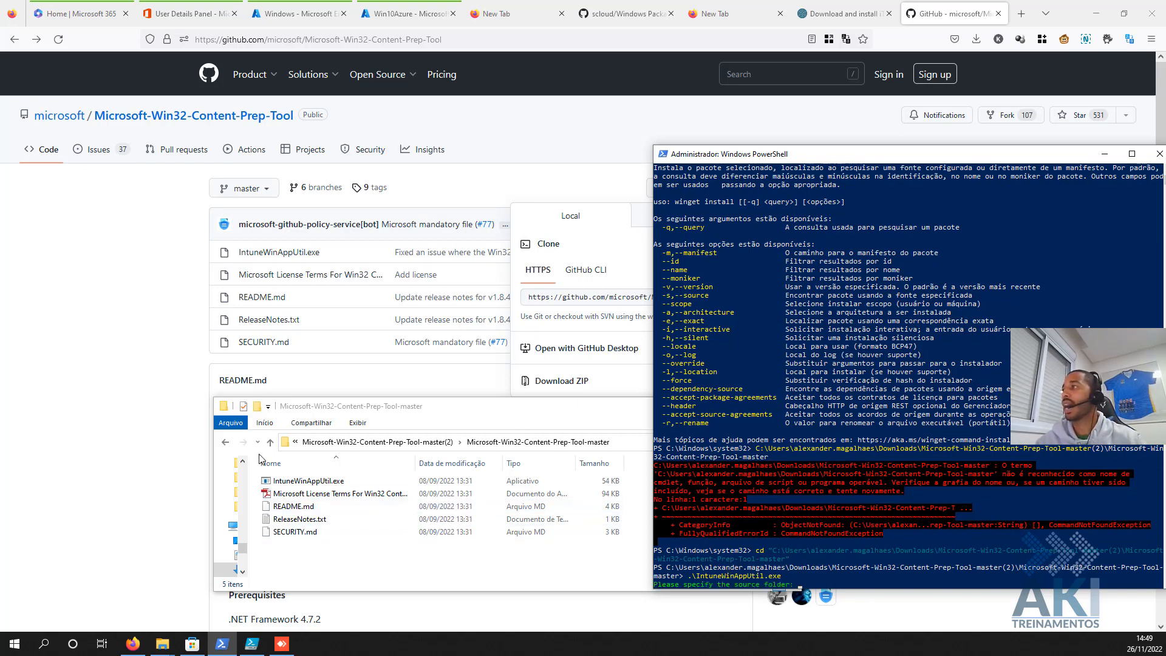
# - Go back to the Intune folder and copy Install_AppleItunes.ps1
pyautogui.click(225, 445)
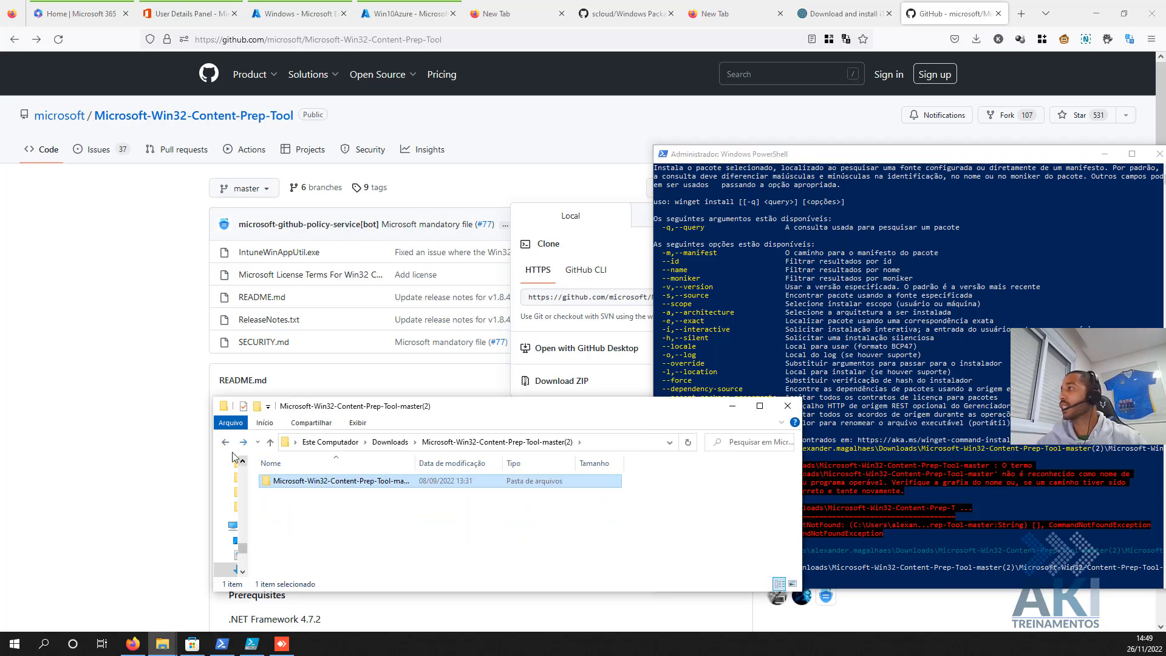
pyautogui.click(225, 444)
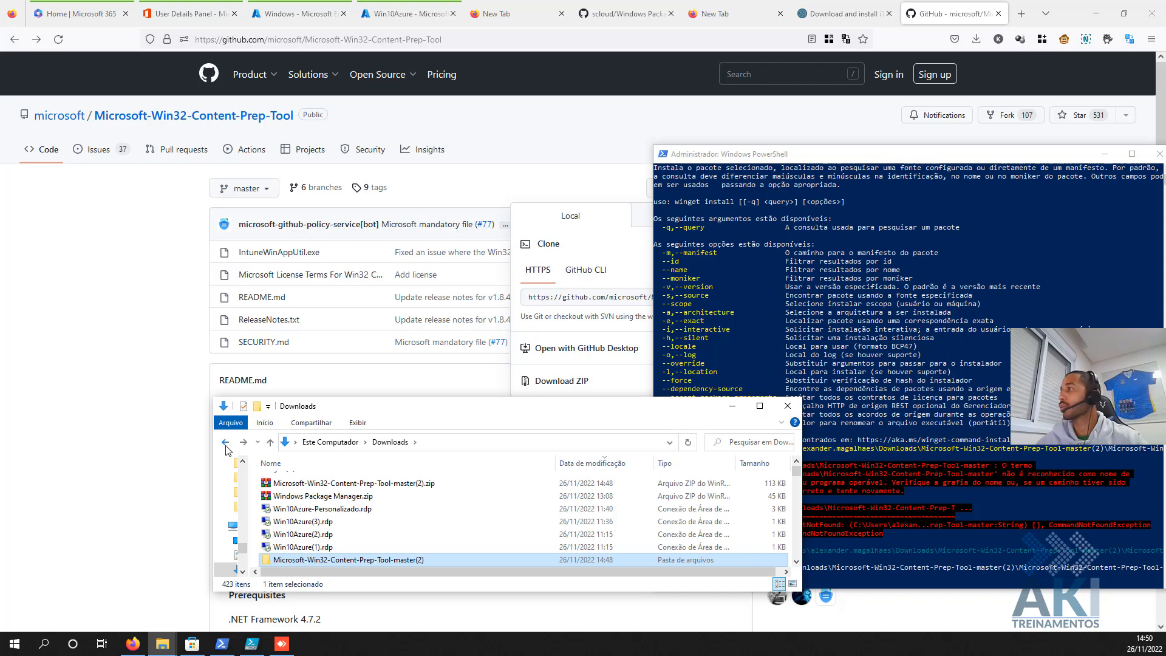
pyautogui.click(226, 448)
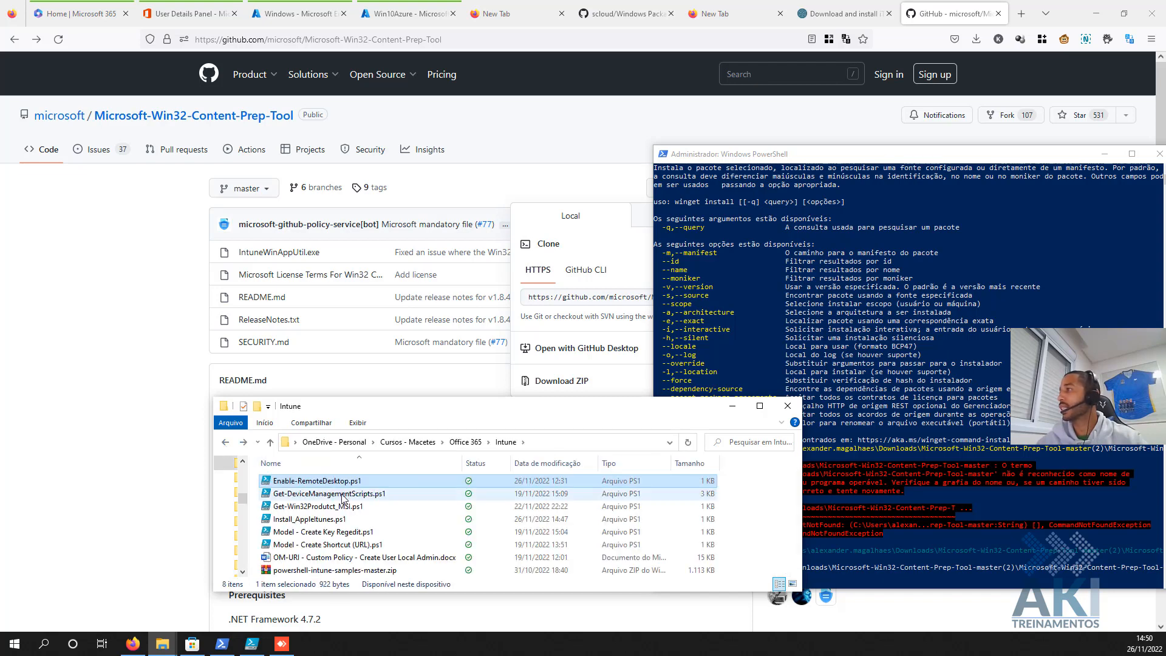
pyautogui.click(323, 521)
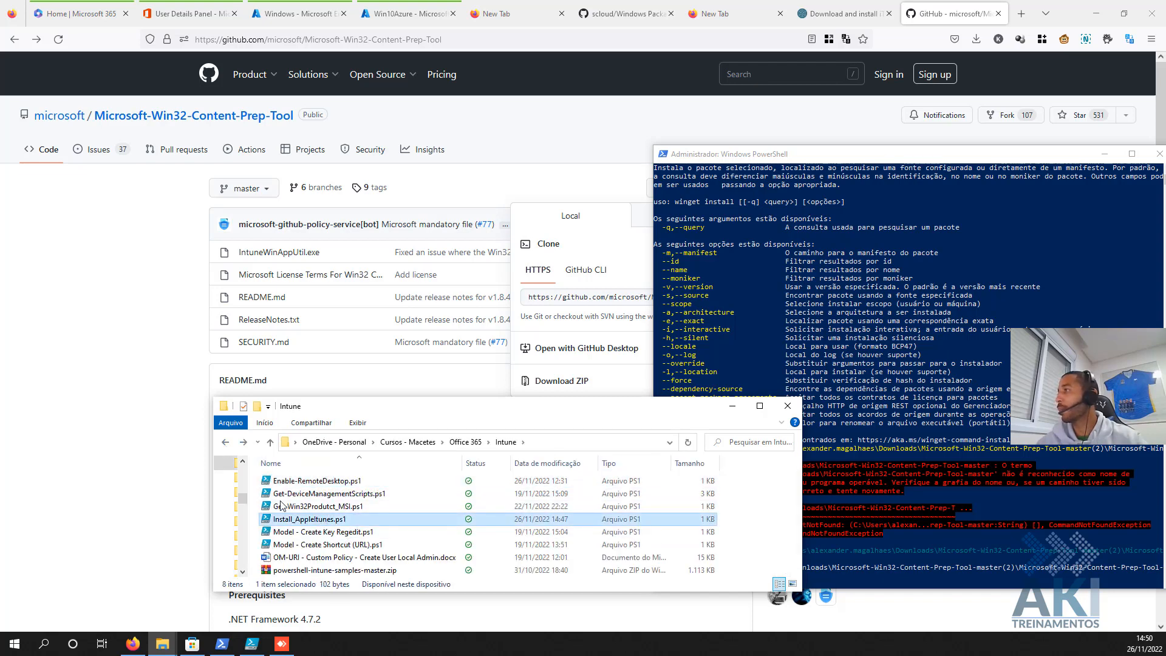
# - Create a new Itunes folder in Downloads and paste the script into it
pyautogui.click(244, 443)
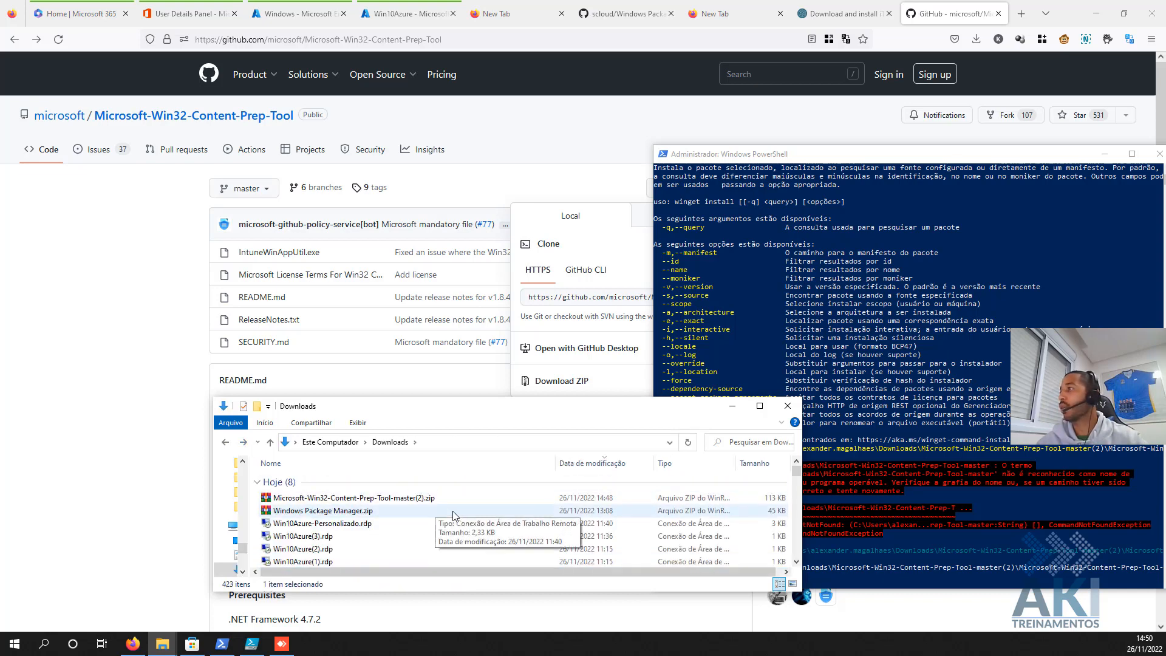
pyautogui.scroll(1, 425, 498)
pyautogui.rightClick(434, 471)
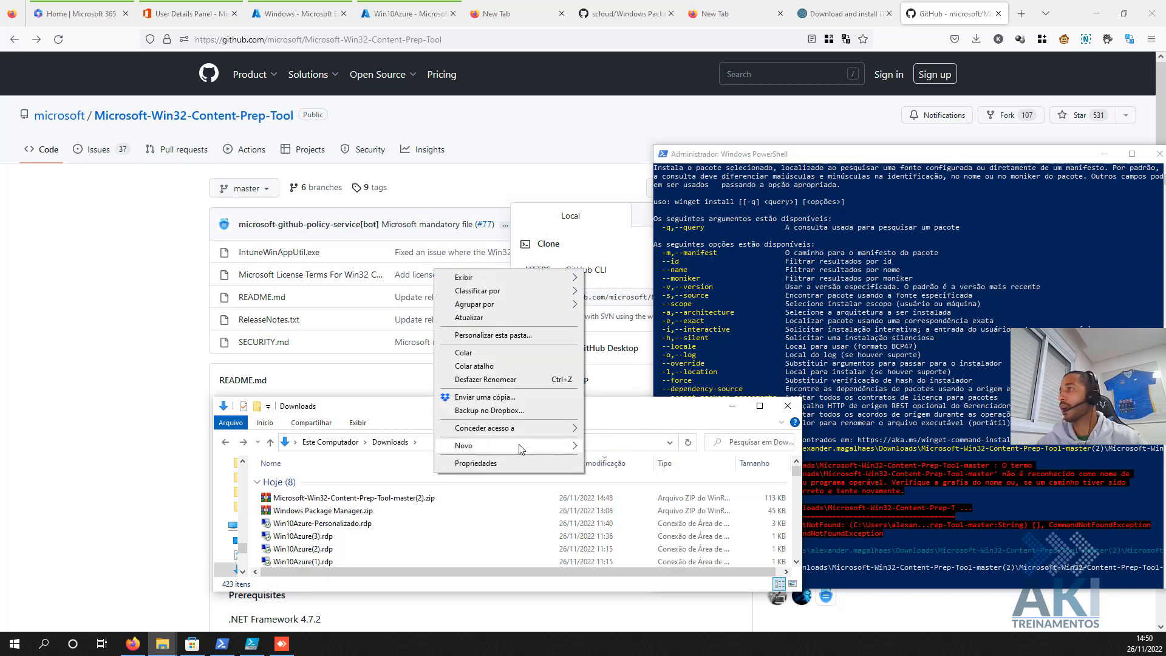
pyautogui.moveTo(528, 447)
pyautogui.click(643, 451)
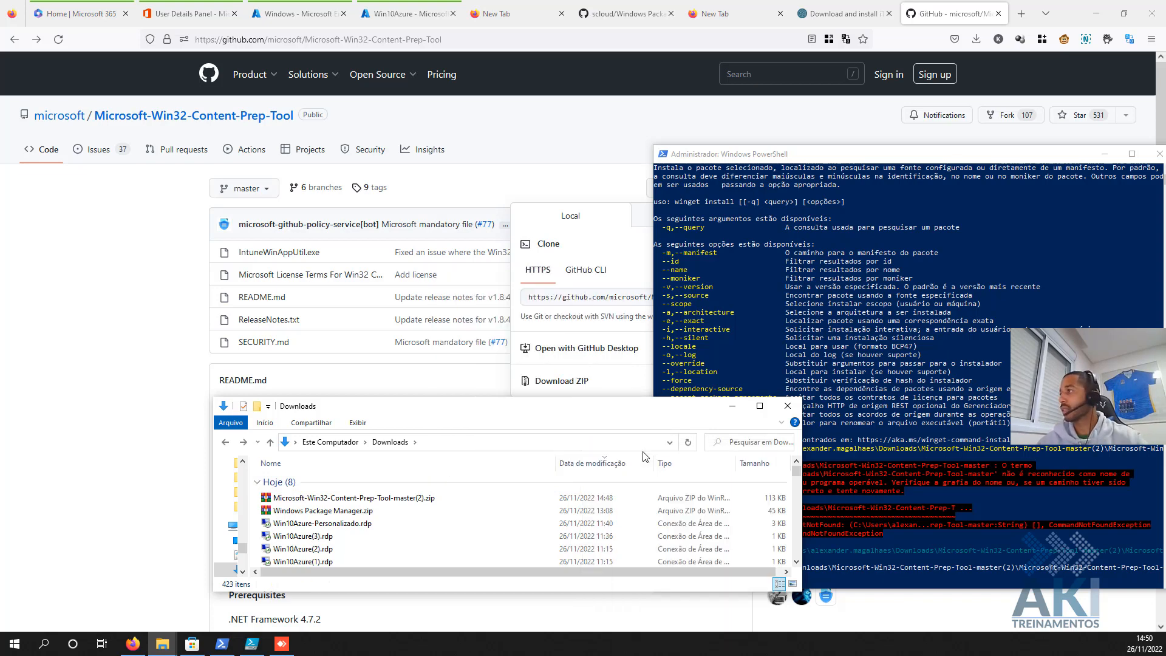
pyautogui.write('Intunes')
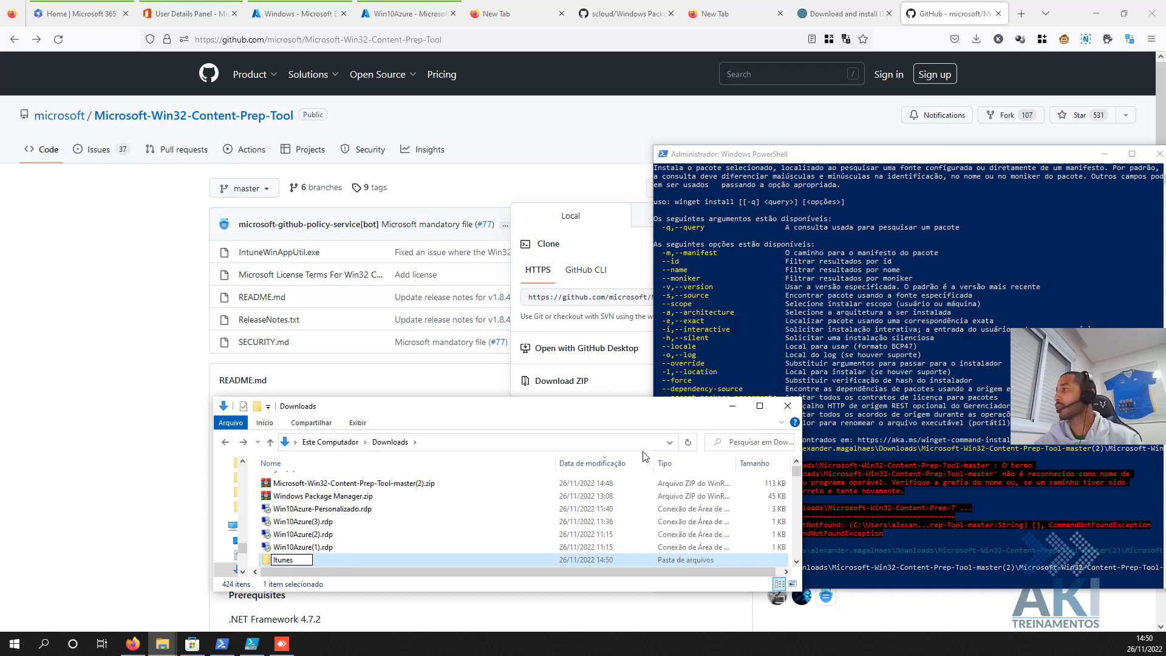
pyautogui.press('Return')
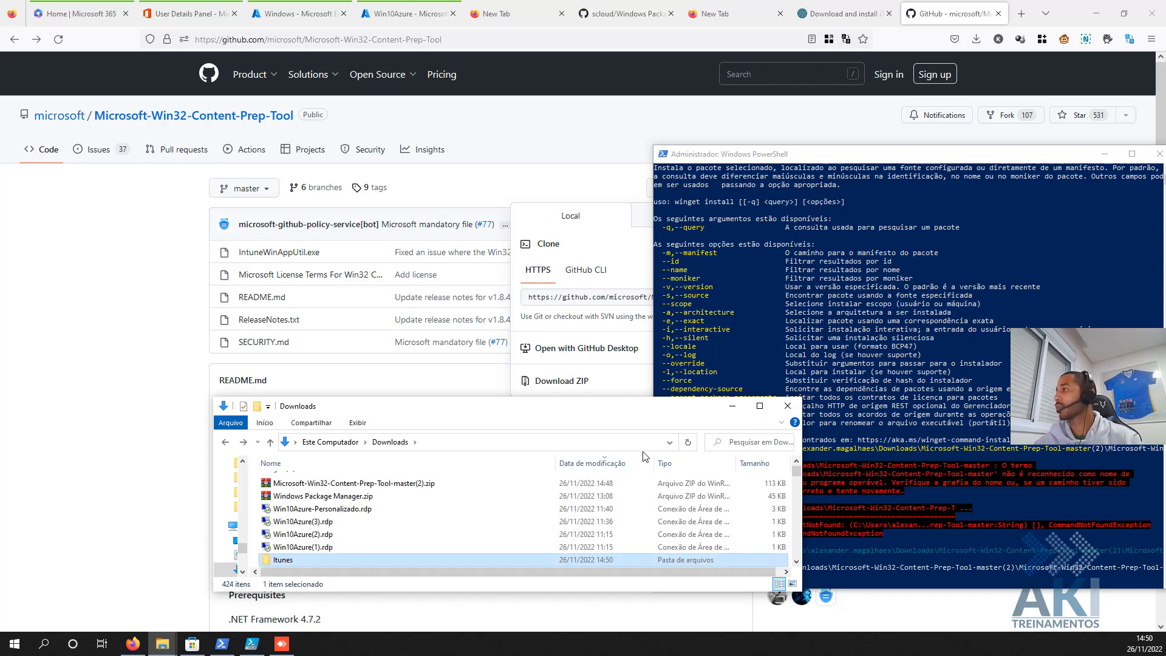
pyautogui.press('Return')
pyautogui.press('super+e')
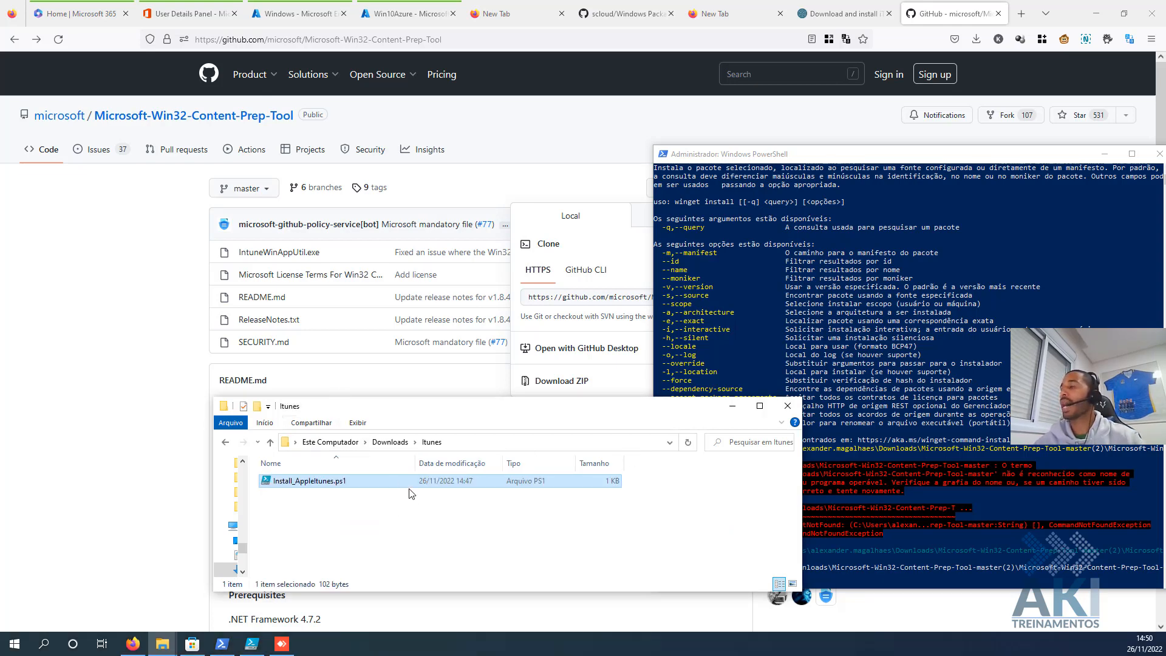
pyautogui.moveTo(619, 411); pyautogui.dragTo(481, 314)
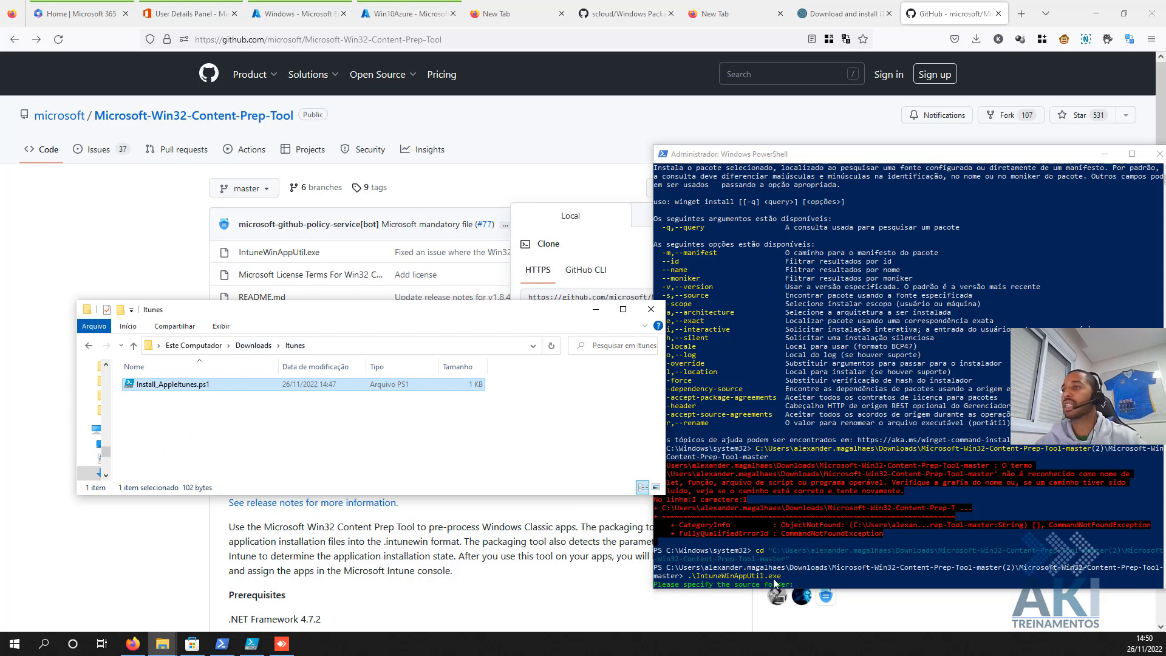
# - Give IntuneWinAppUtil the Itunes folder path as the source folder
pyautogui.click(354, 350)
pyautogui.click(840, 551)
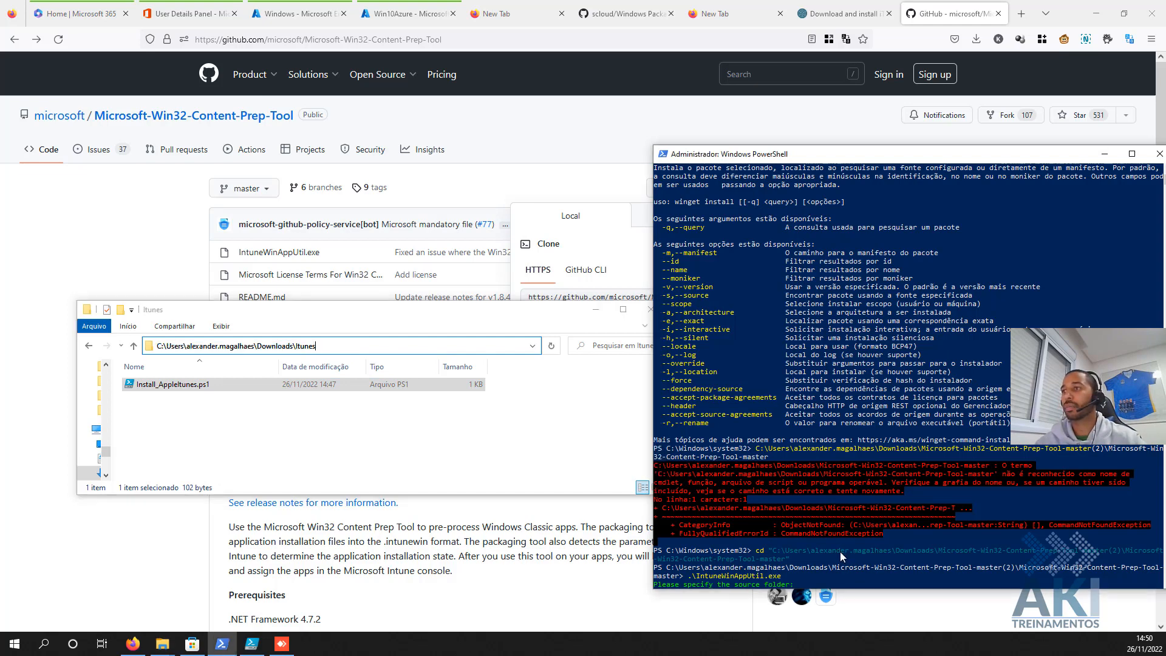
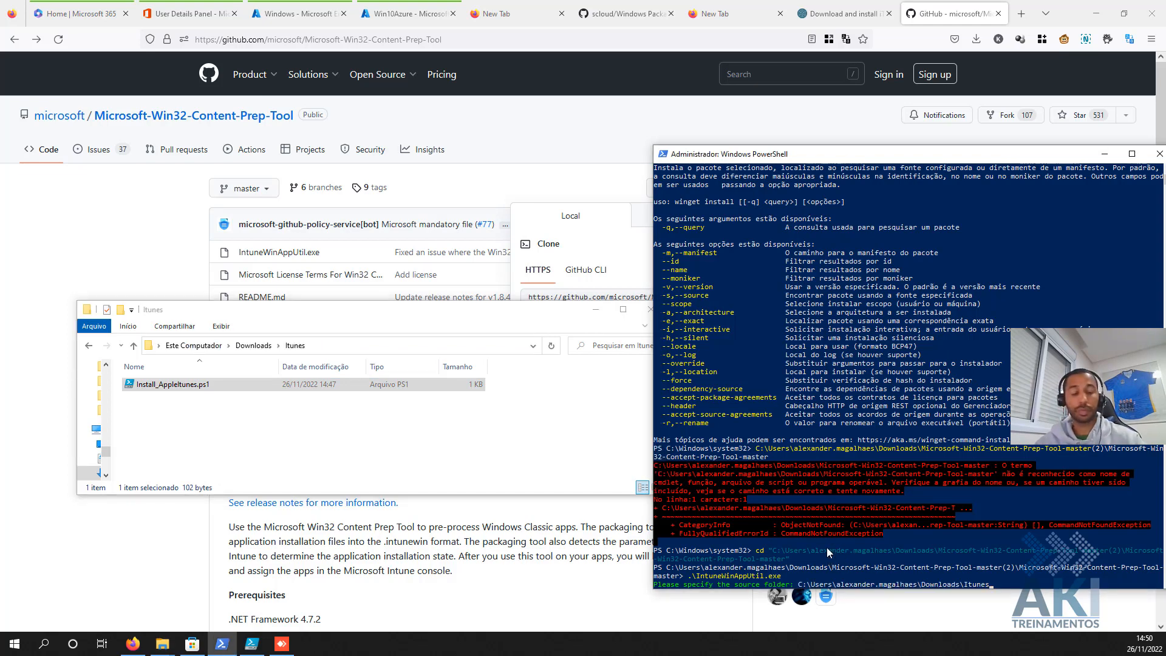
pyautogui.press('Return')
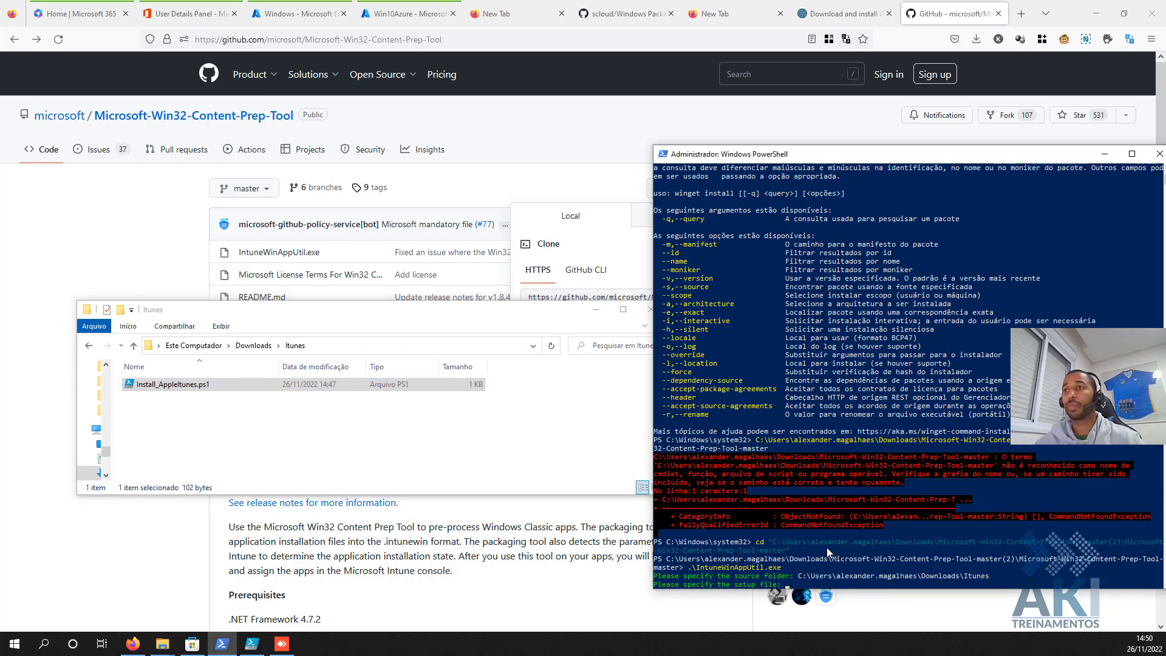
# - Enter Install_AppleItunes.ps1 as the setup file
pyautogui.click(216, 392)
pyautogui.click(221, 392)
pyautogui.press('super+c')
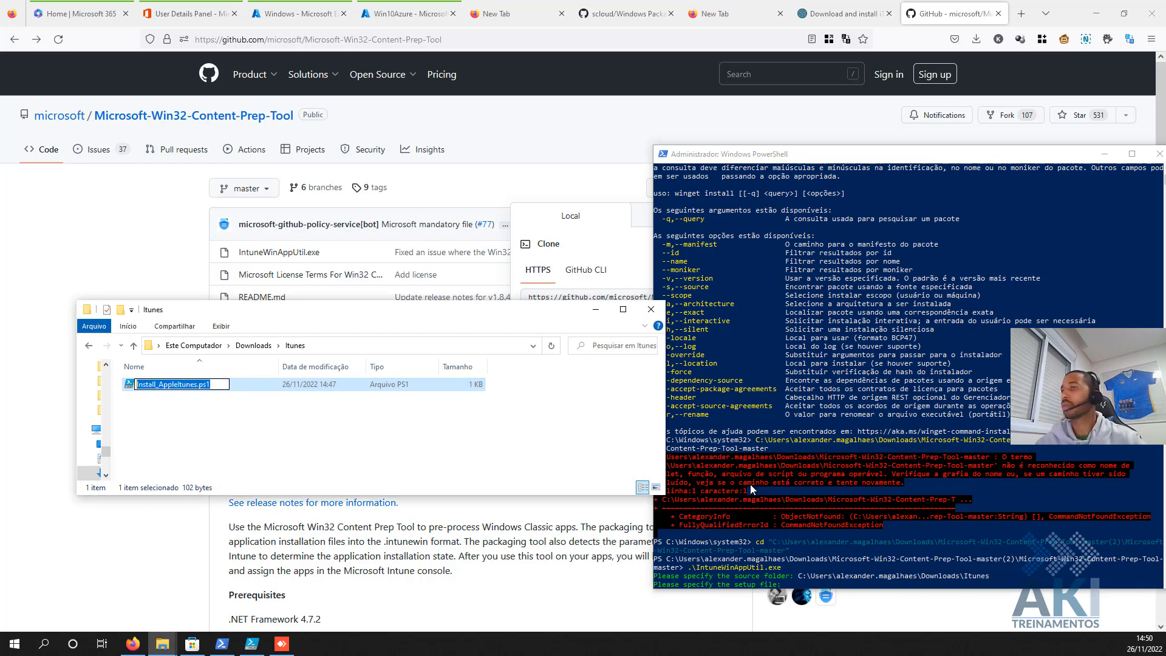
pyautogui.click(831, 518)
pyautogui.rightClick(831, 518)
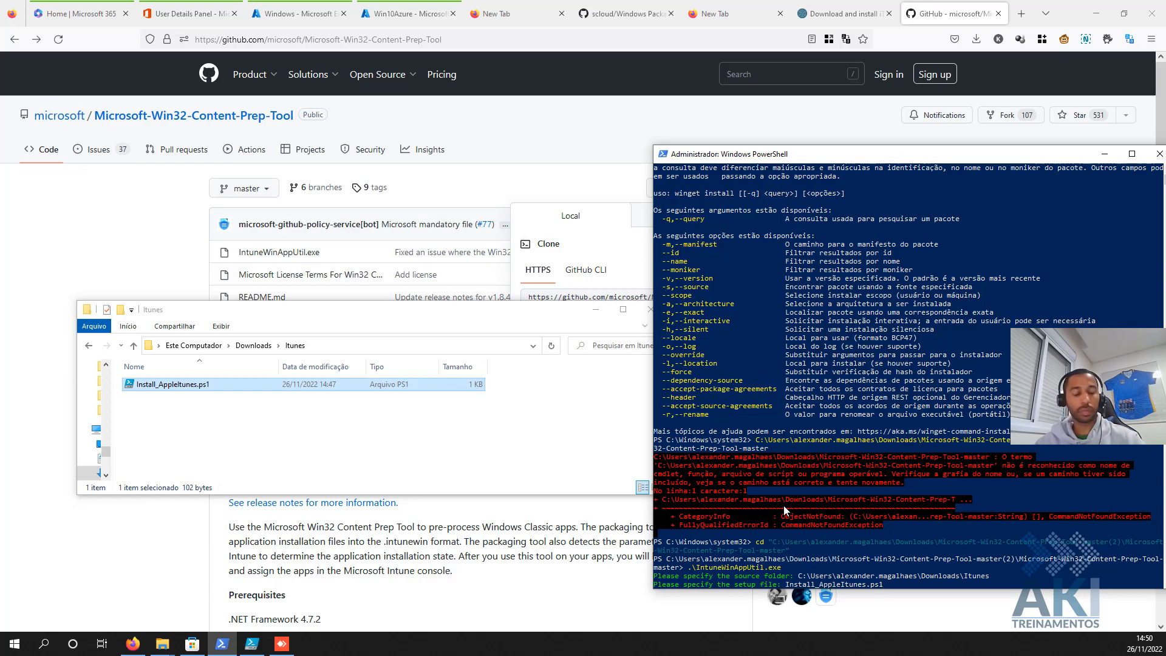
pyautogui.press('Return')
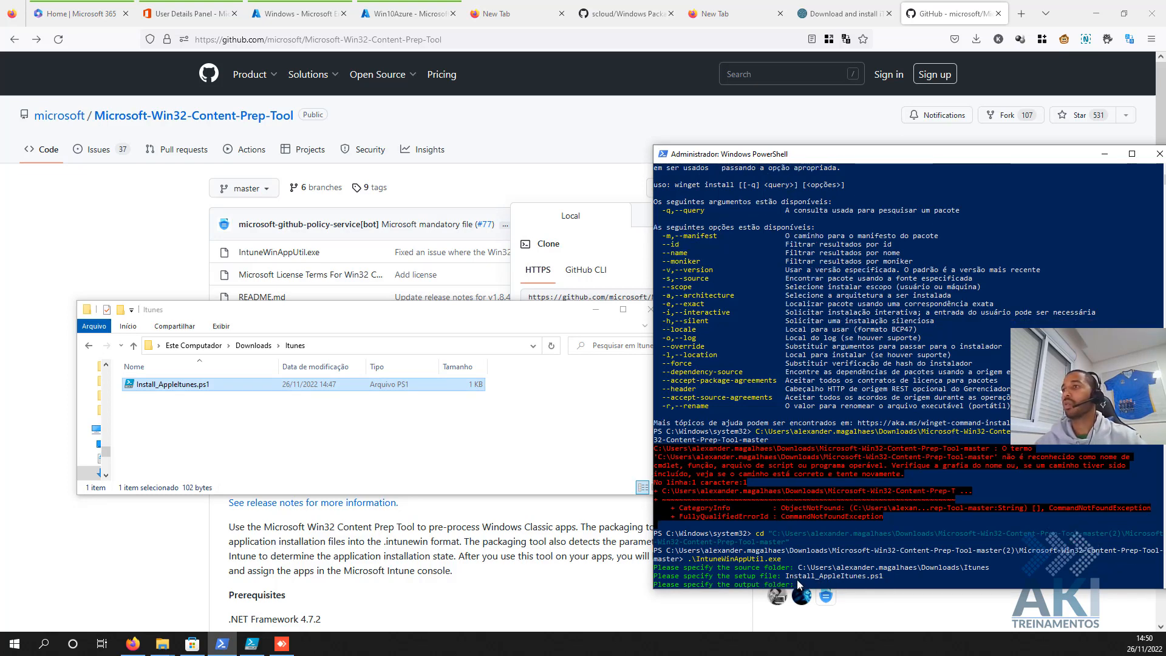
# - Set the Itunes folder as output, answer N for catalog, and check Install_AppleItunes.intunewin
pyautogui.click(326, 352)
pyautogui.press('super+c')
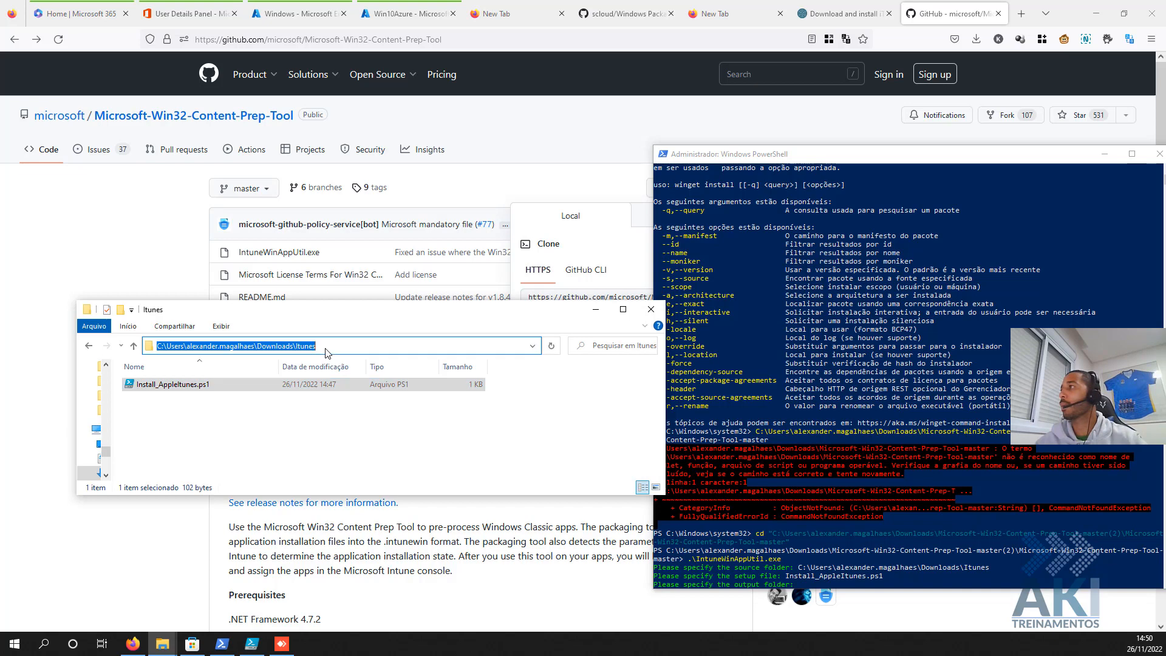
pyautogui.click(855, 515)
pyautogui.rightClick(855, 515)
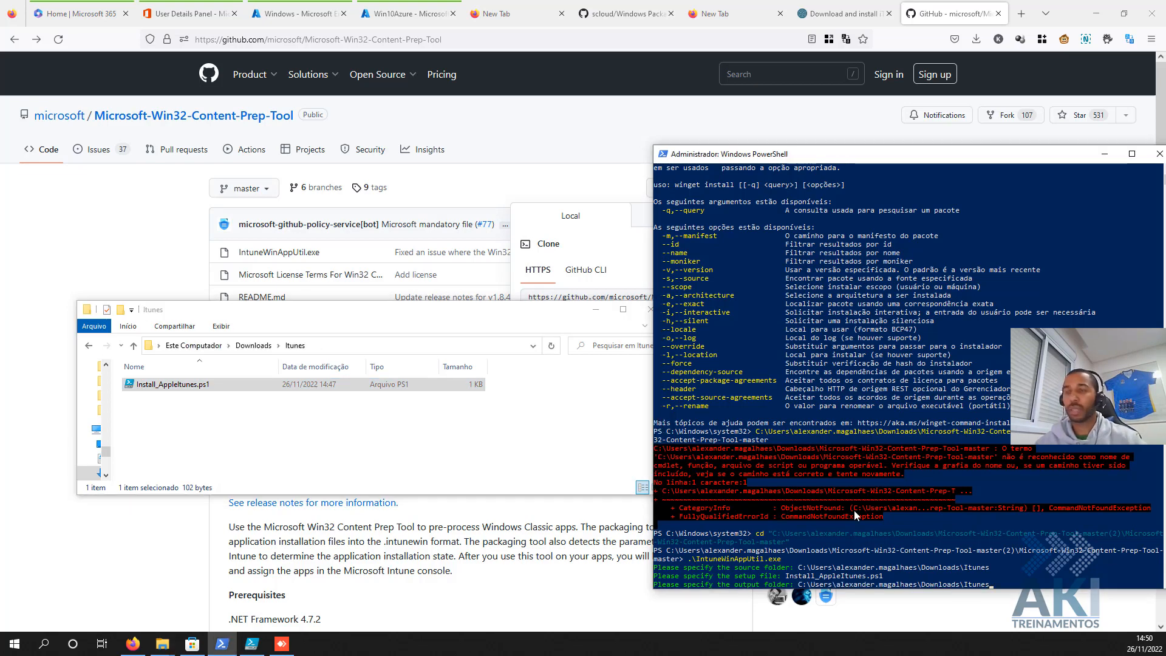
pyautogui.press('Return')
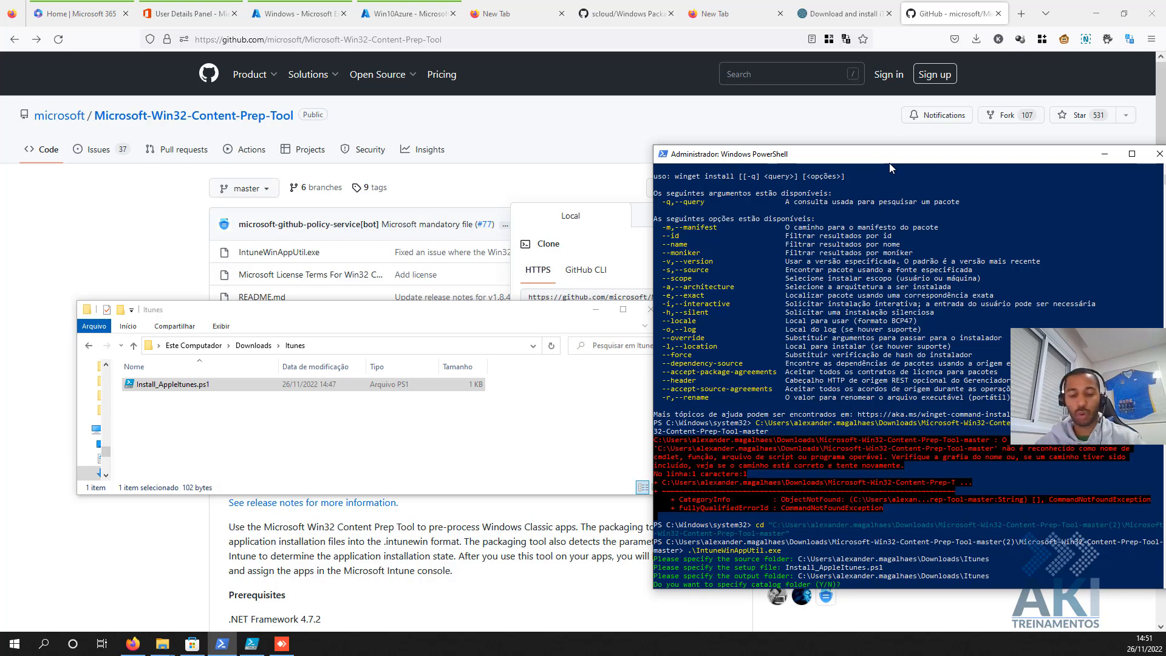
pyautogui.write('N')
pyautogui.press('Return')
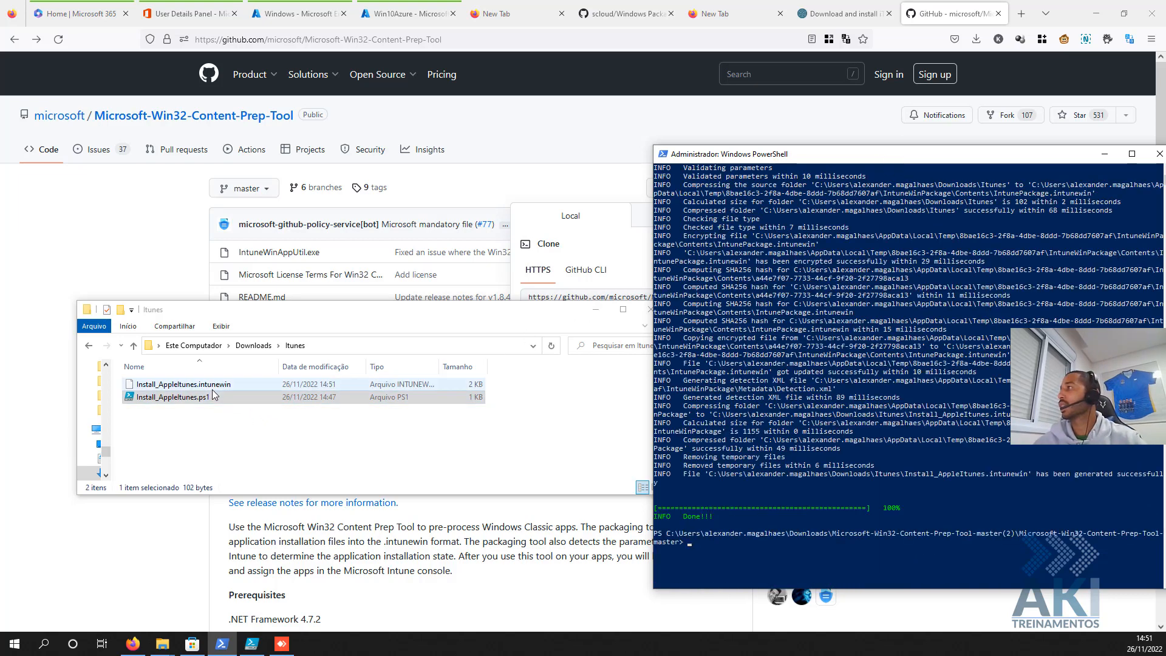
pyautogui.click(210, 387)
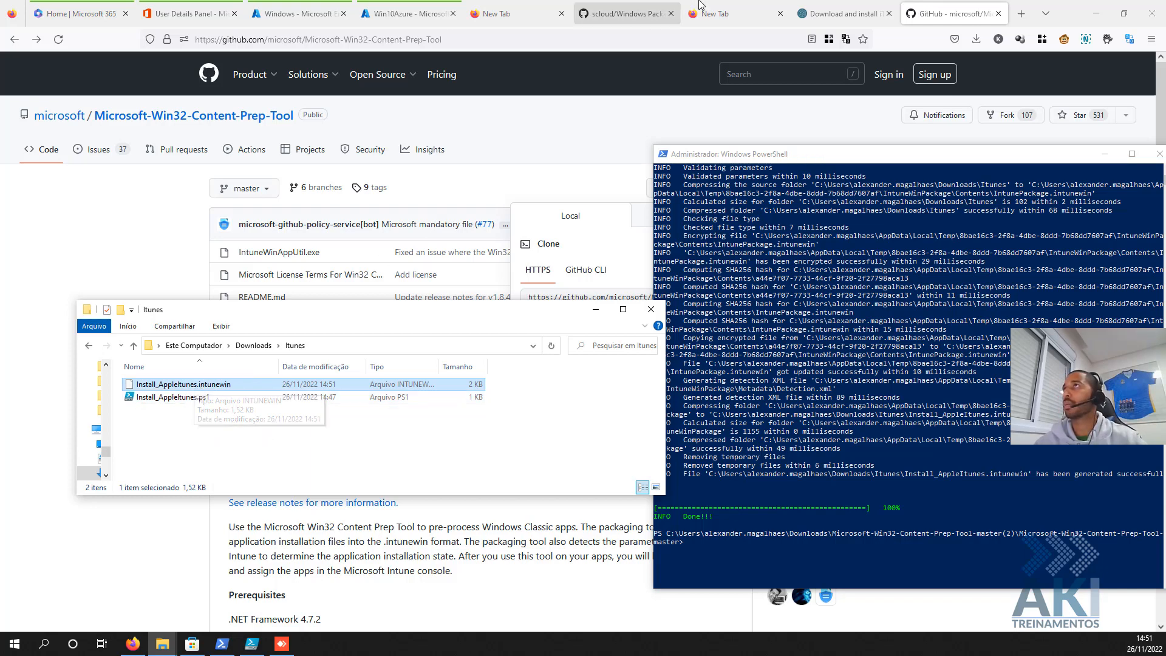
# - From Apps > Windows, add a new app with type Windows app (Win32)
pyautogui.click(301, 17)
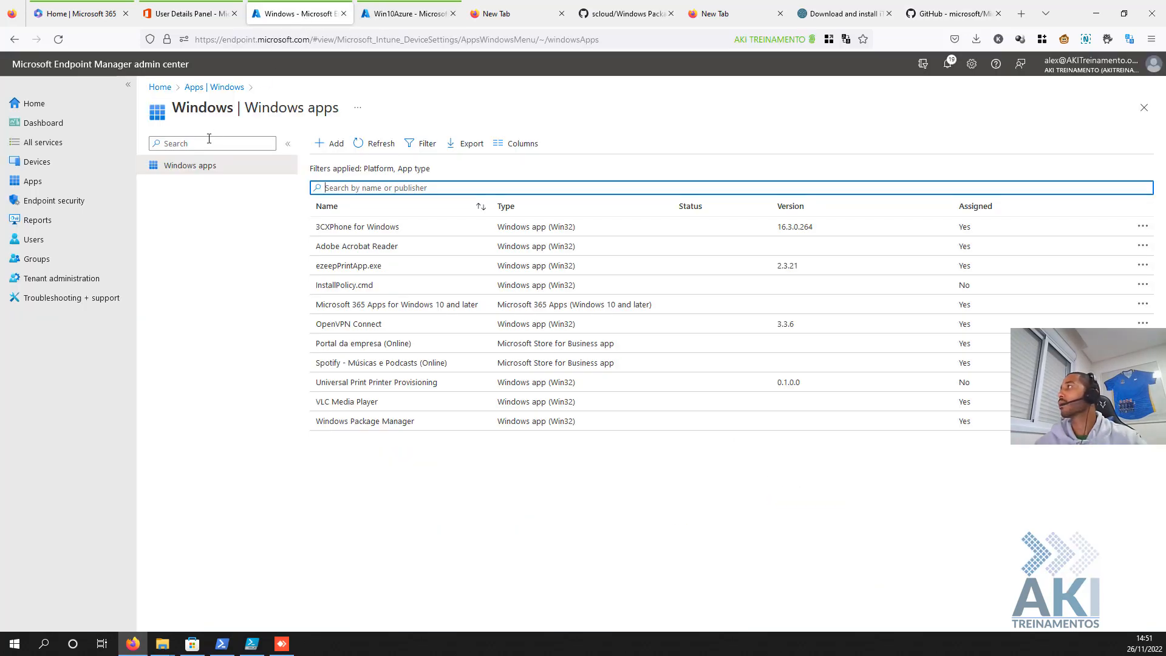
pyautogui.click(46, 181)
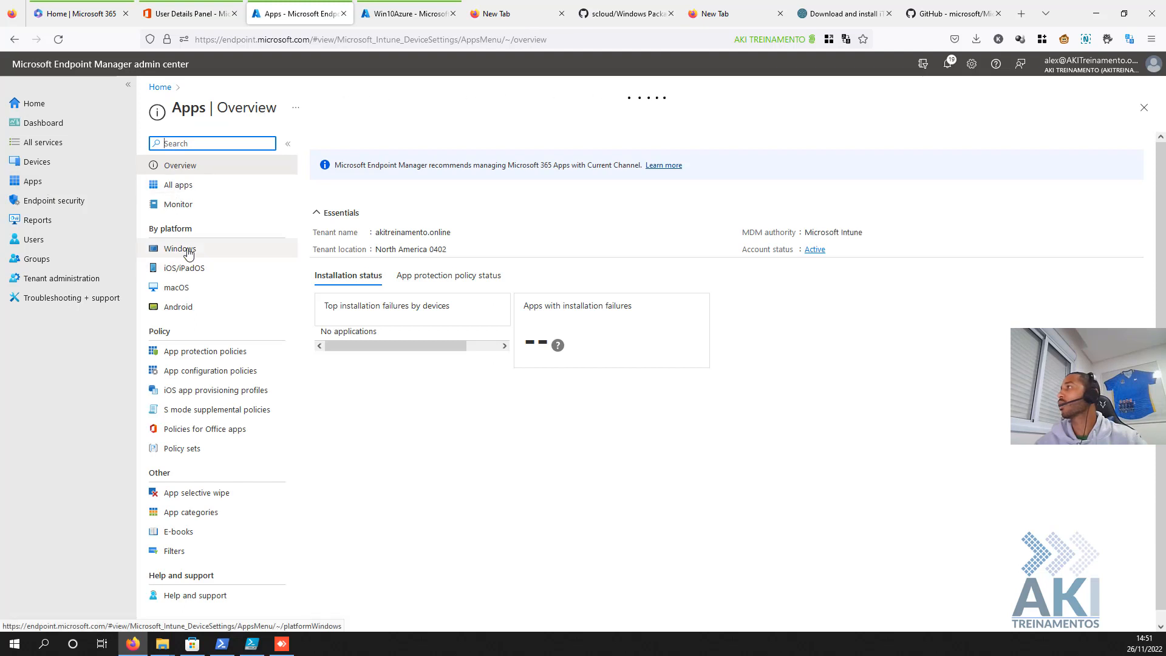
pyautogui.click(176, 249)
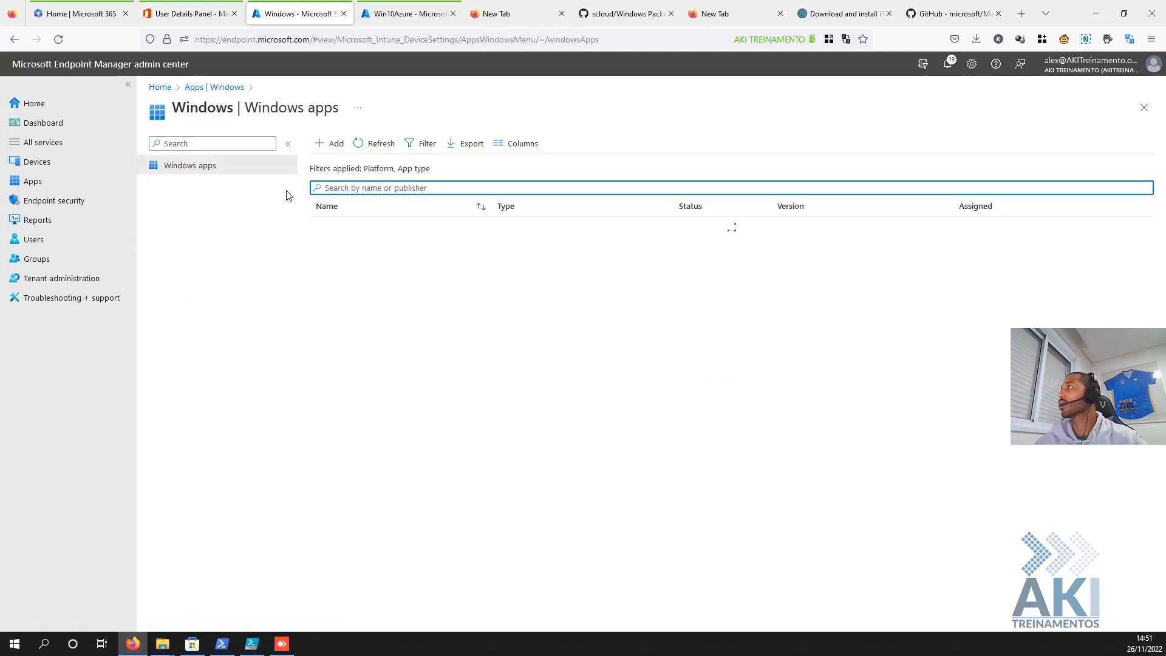
pyautogui.click(331, 150)
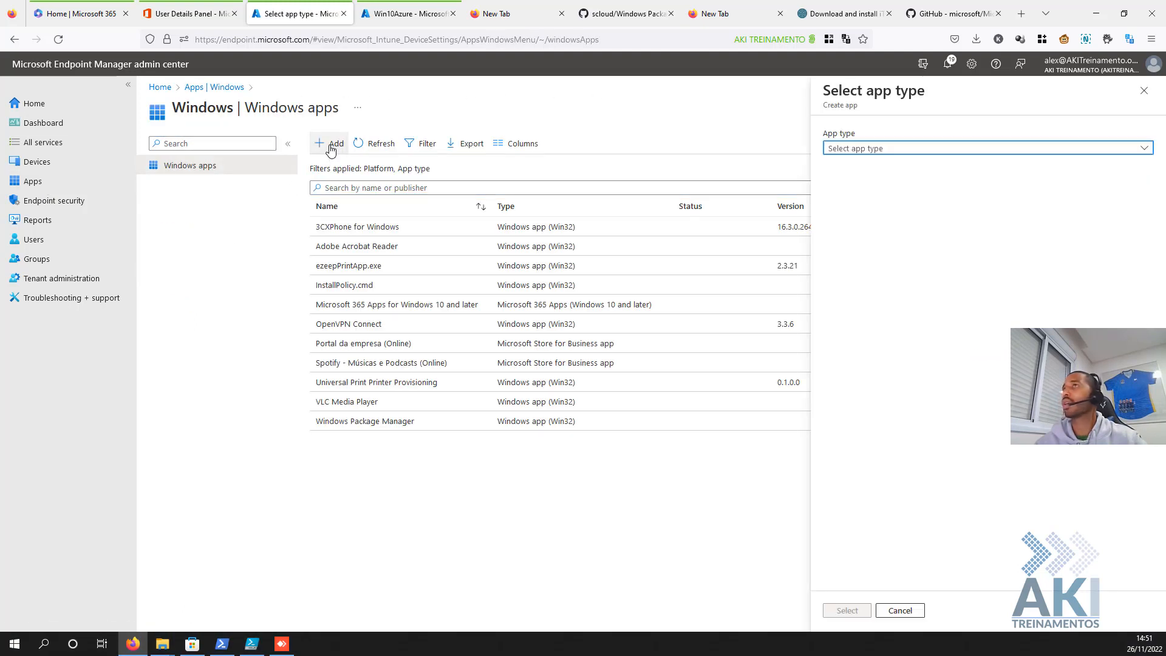
pyautogui.click(890, 149)
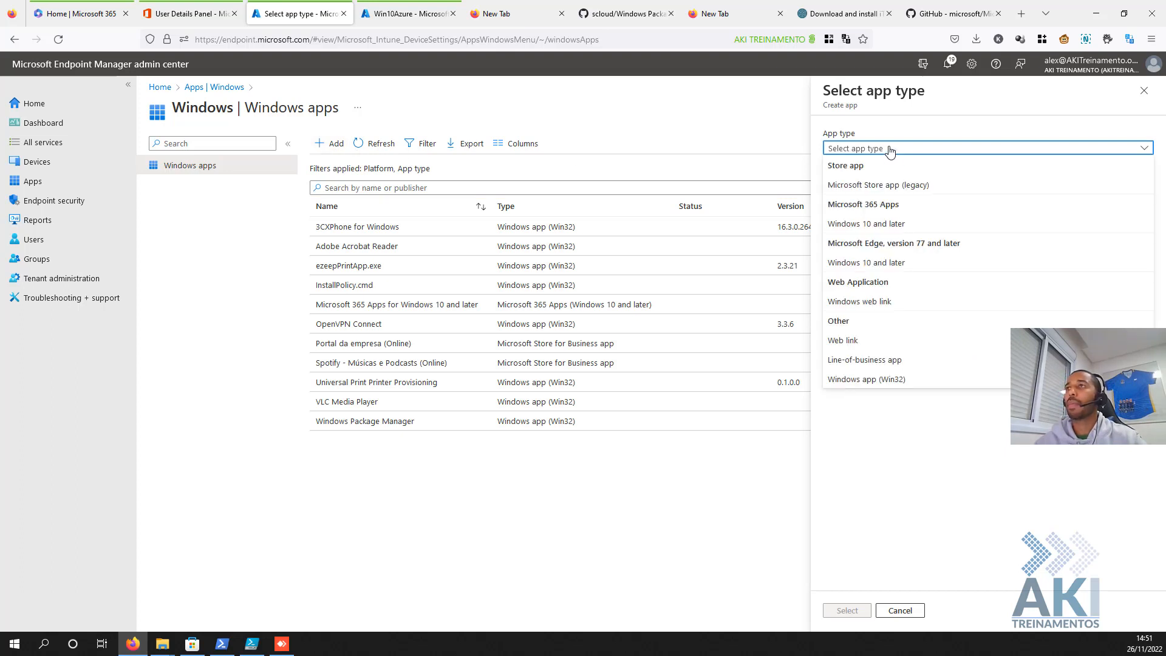
pyautogui.click(881, 382)
pyautogui.click(853, 612)
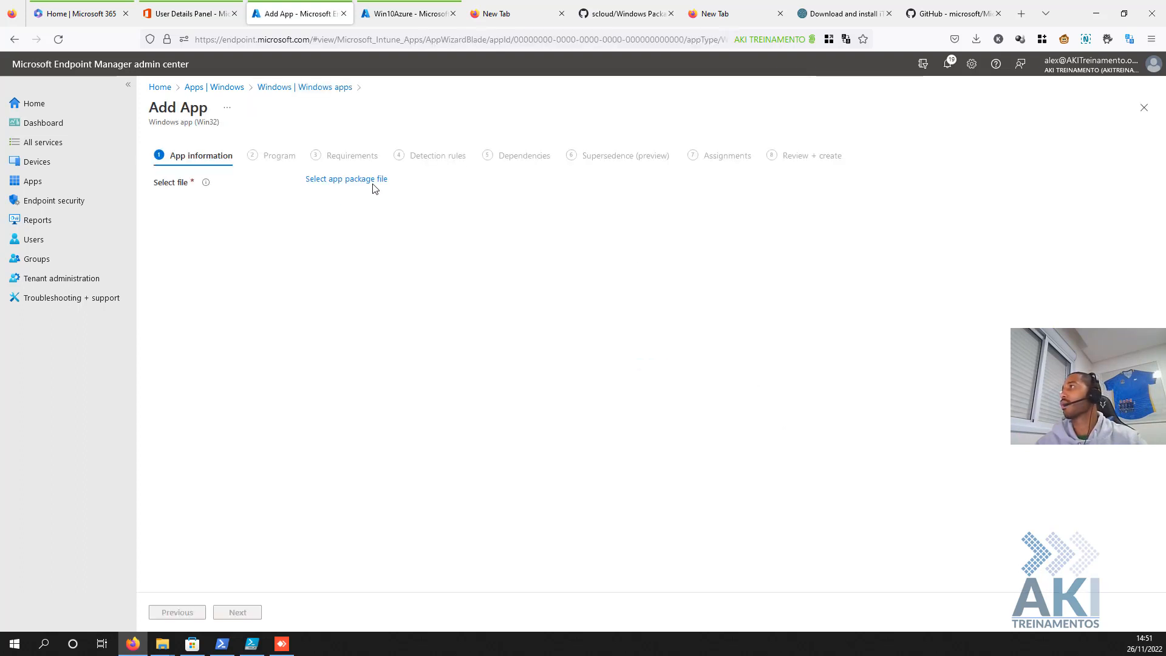
# - Choose Install_AppleItunes.intunewin from the Downloads\Itunes folder as the app package file
pyautogui.click(373, 182)
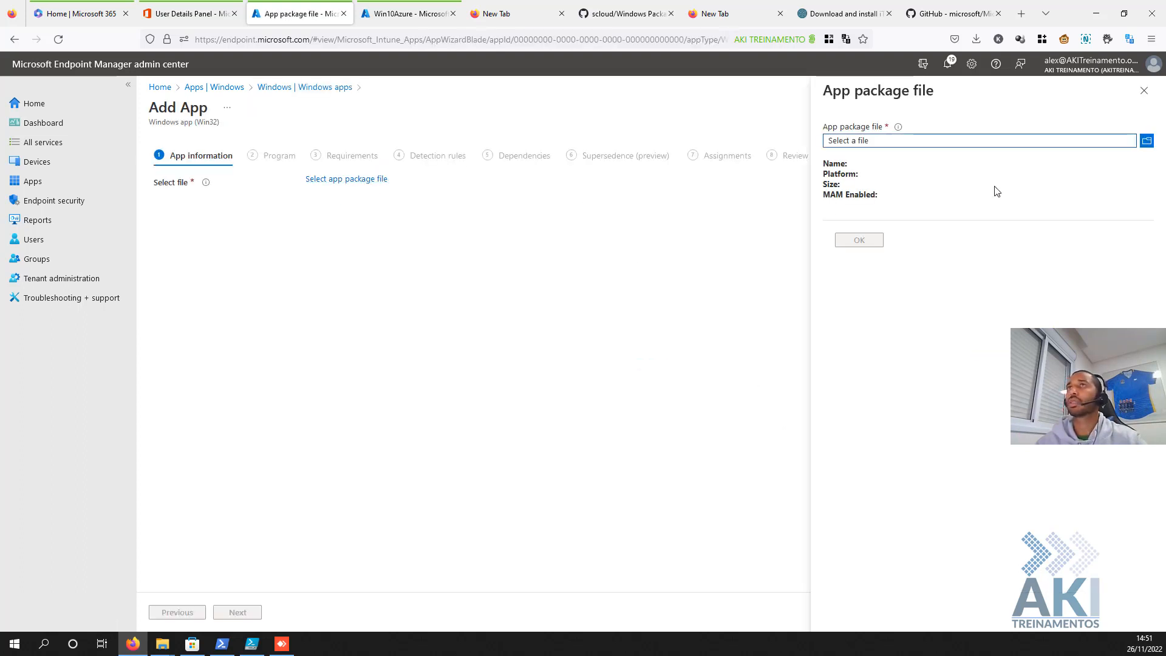
pyautogui.click(1147, 141)
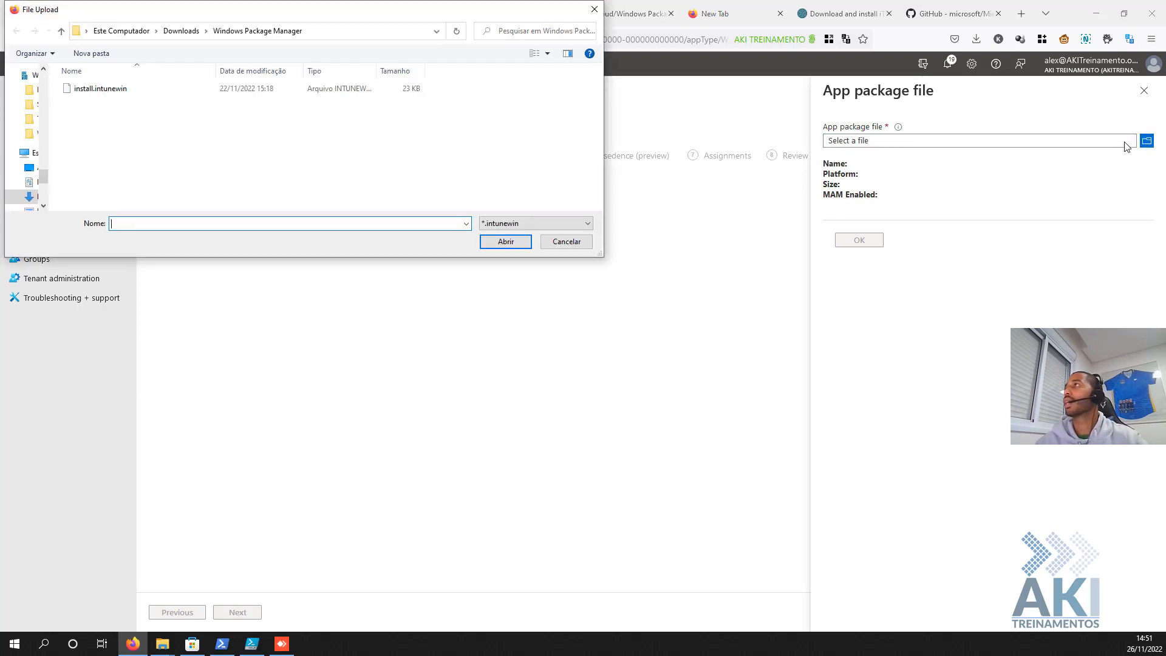
pyautogui.click(176, 32)
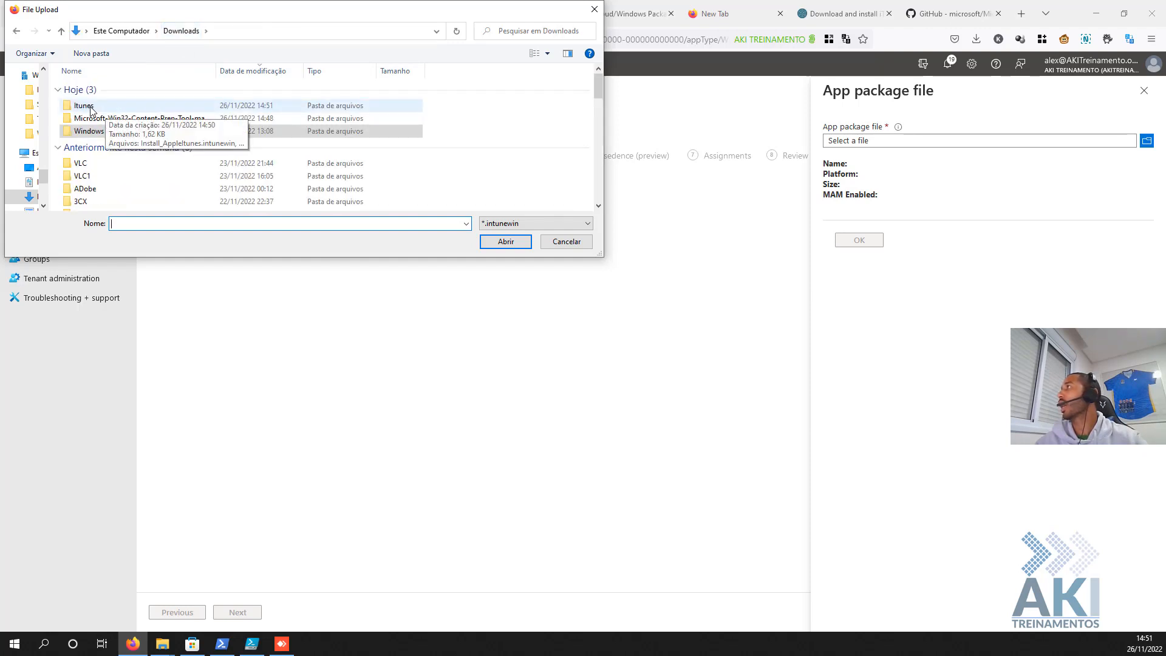
pyautogui.doubleClick(90, 108)
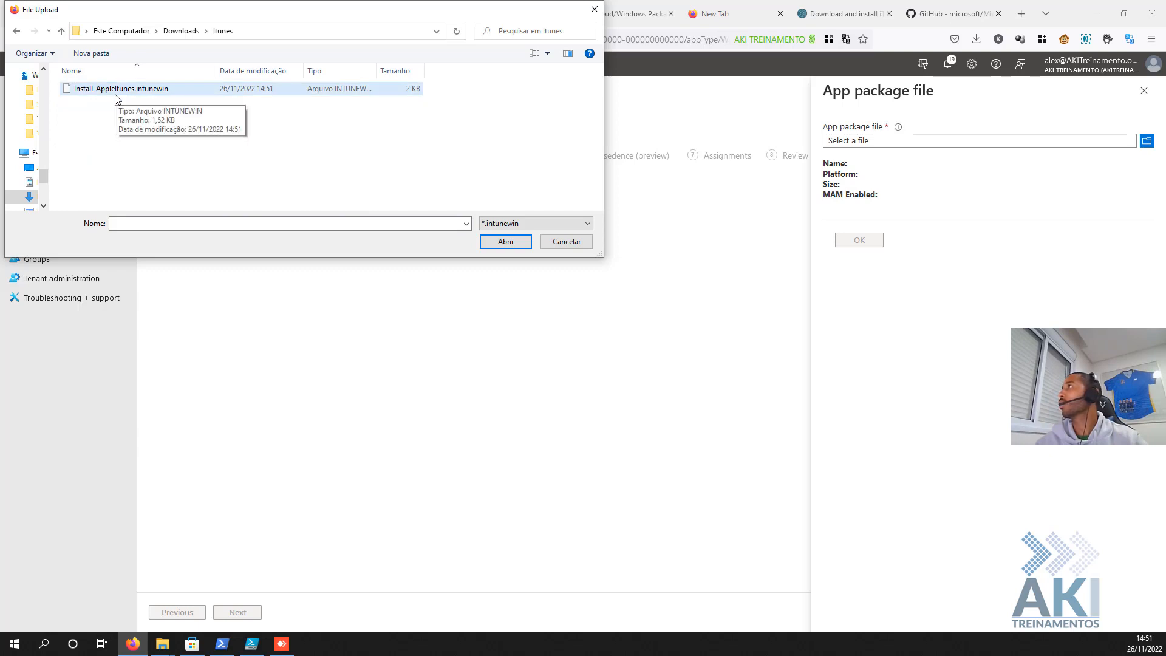
pyautogui.doubleClick(120, 90)
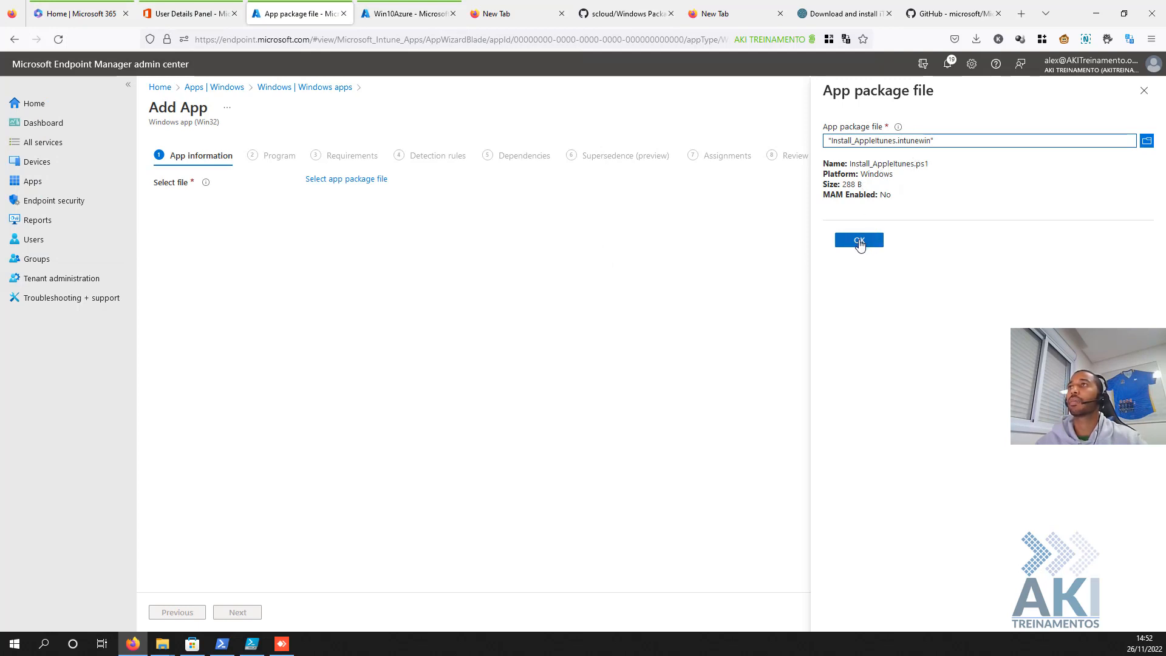
pyautogui.click(858, 241)
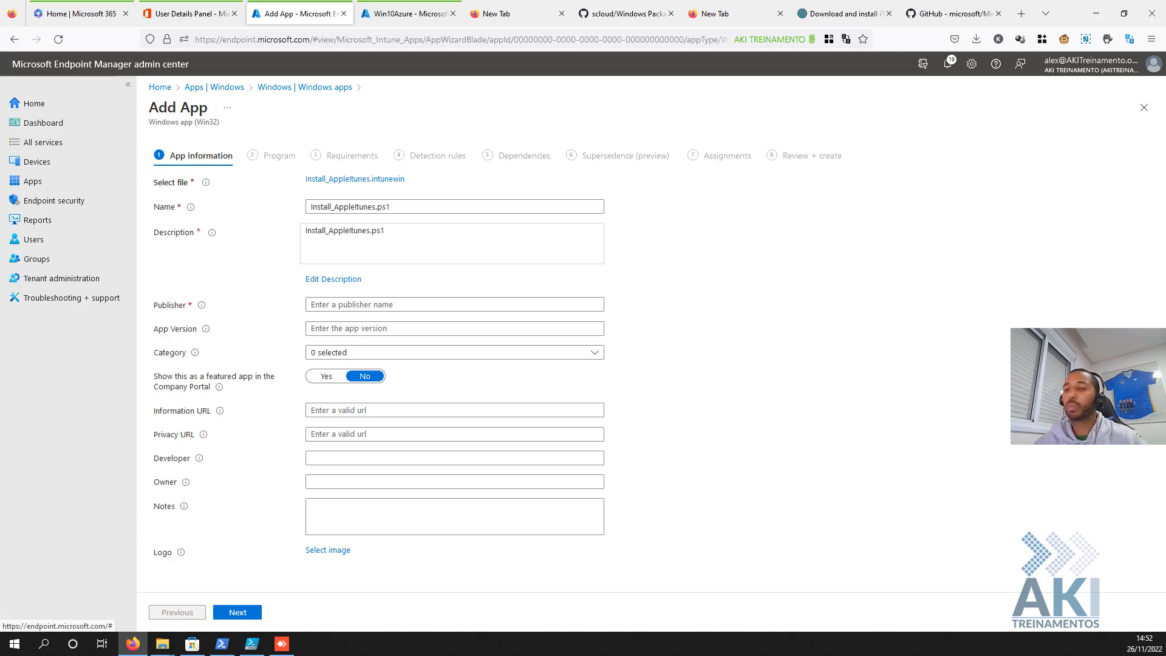
# - Replace the default app name with 'itunes'
pyautogui.click(338, 207)
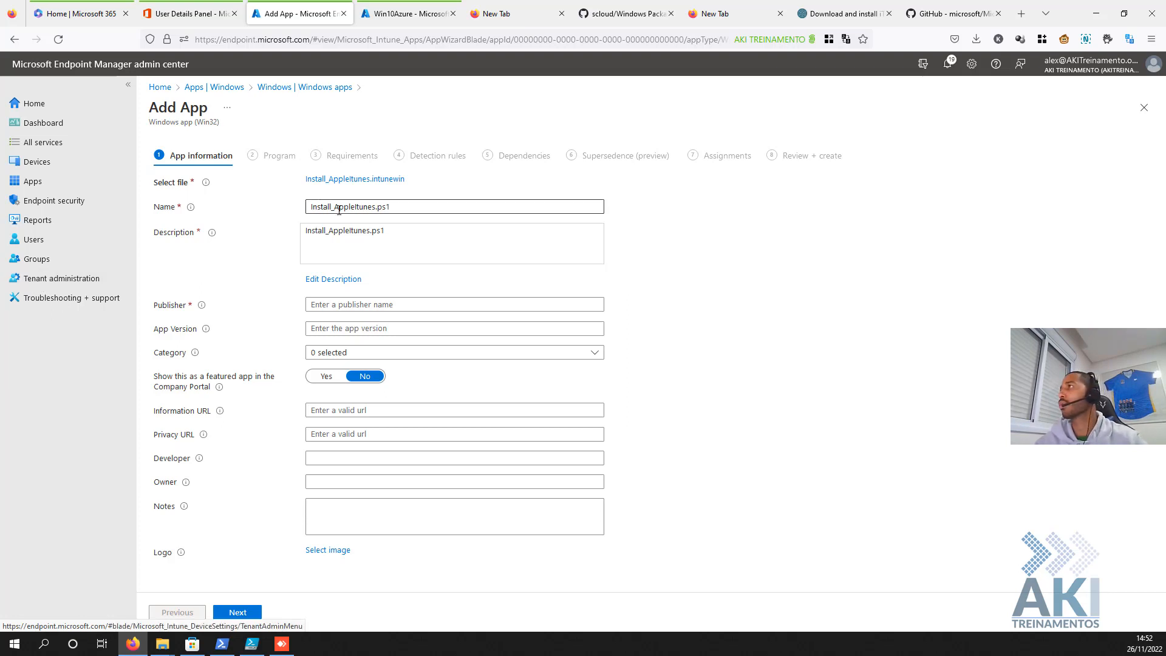
pyautogui.moveTo(395, 207); pyautogui.dragTo(275, 210)
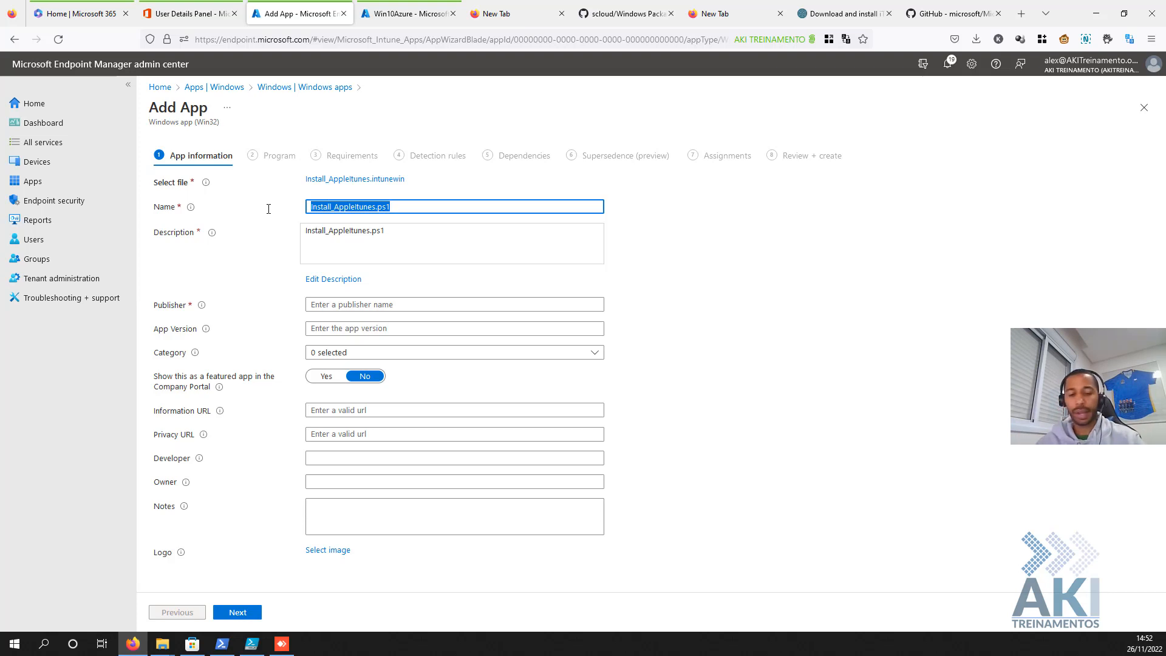
pyautogui.write('App')
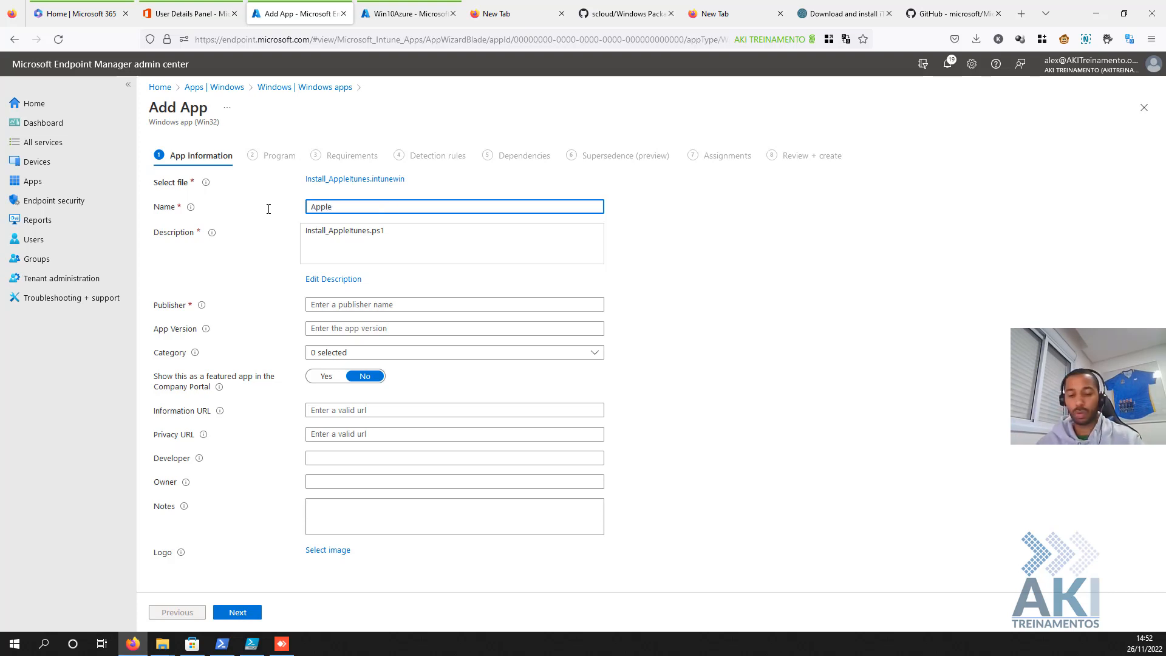
pyautogui.write('le')
pyautogui.press('BackSpace')
pyautogui.press('BackSpace')
pyautogui.press('BackSpace')
pyautogui.press('BackSpace')
pyautogui.press('BackSpace')
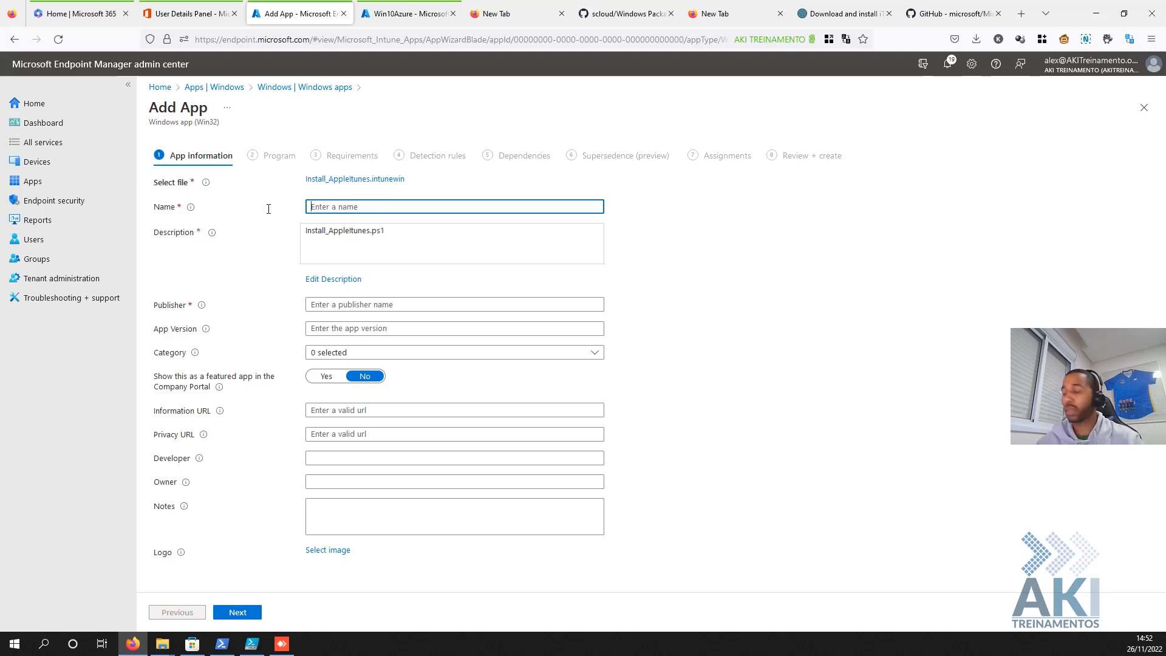
pyautogui.write('itune')
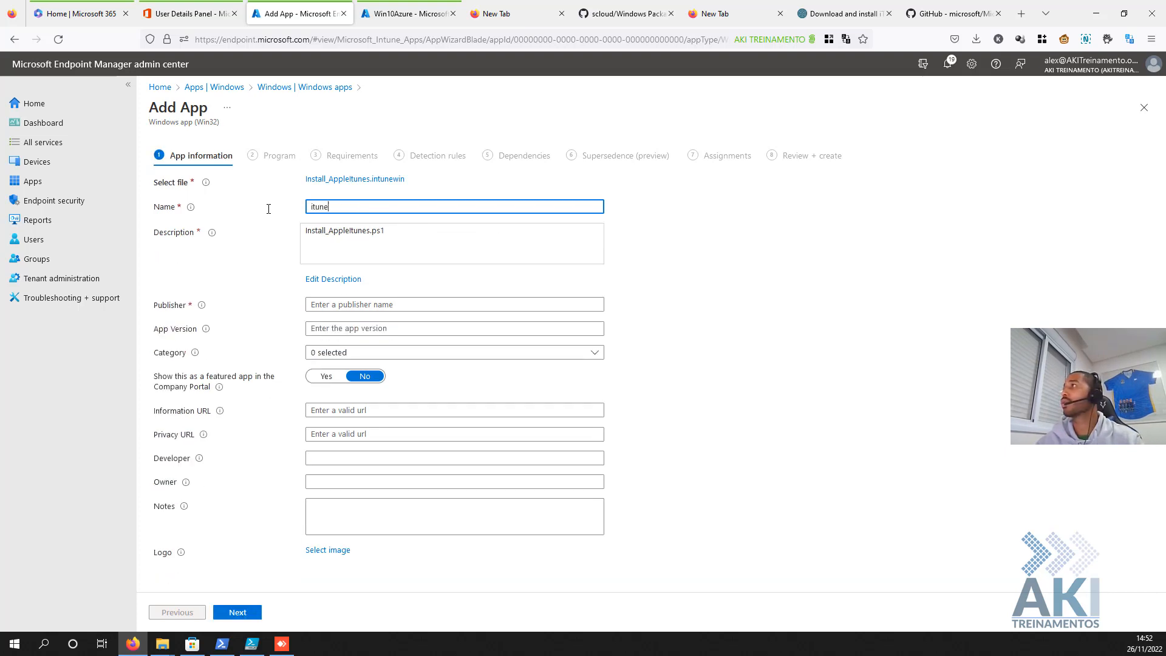
pyautogui.press('Tab')
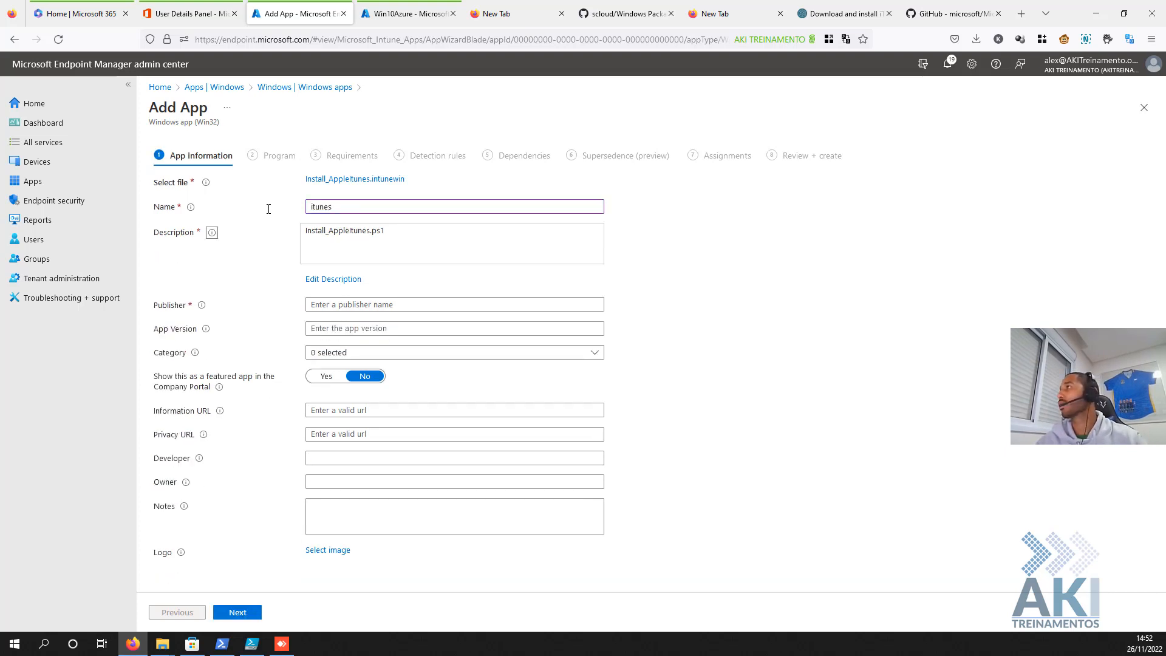
# - Rewrite the app description as Portuguese text ending 'chamado iTunes' and confirm it
pyautogui.click(335, 279)
pyautogui.hotkey('ctrl', 'a')
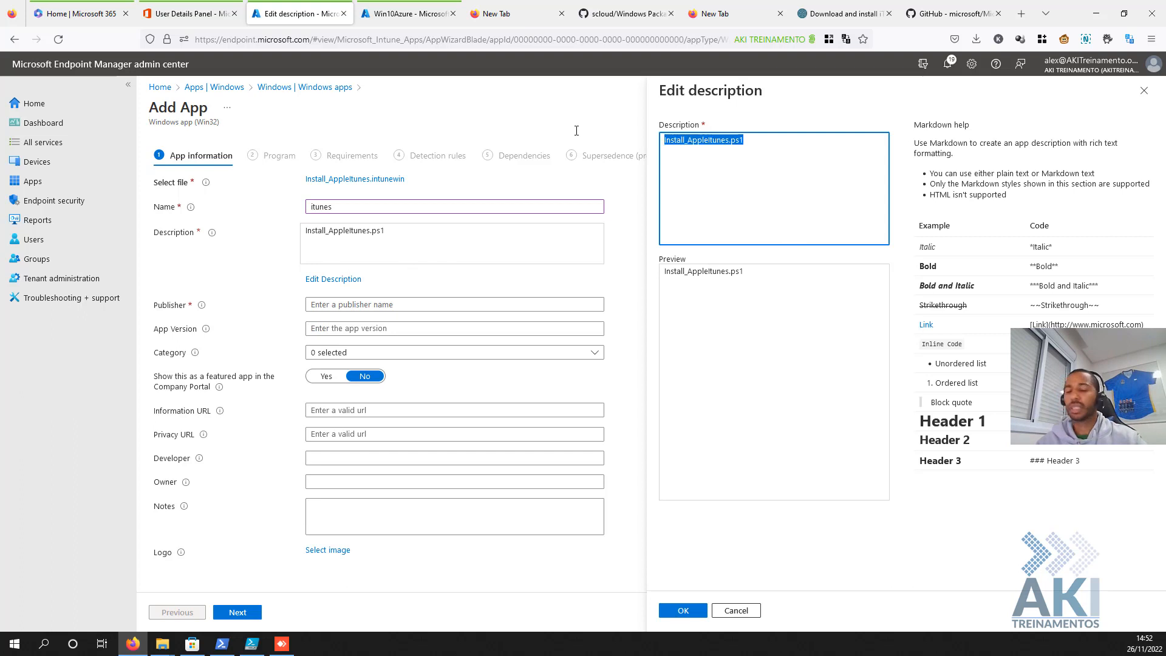
pyautogui.write('Ins')
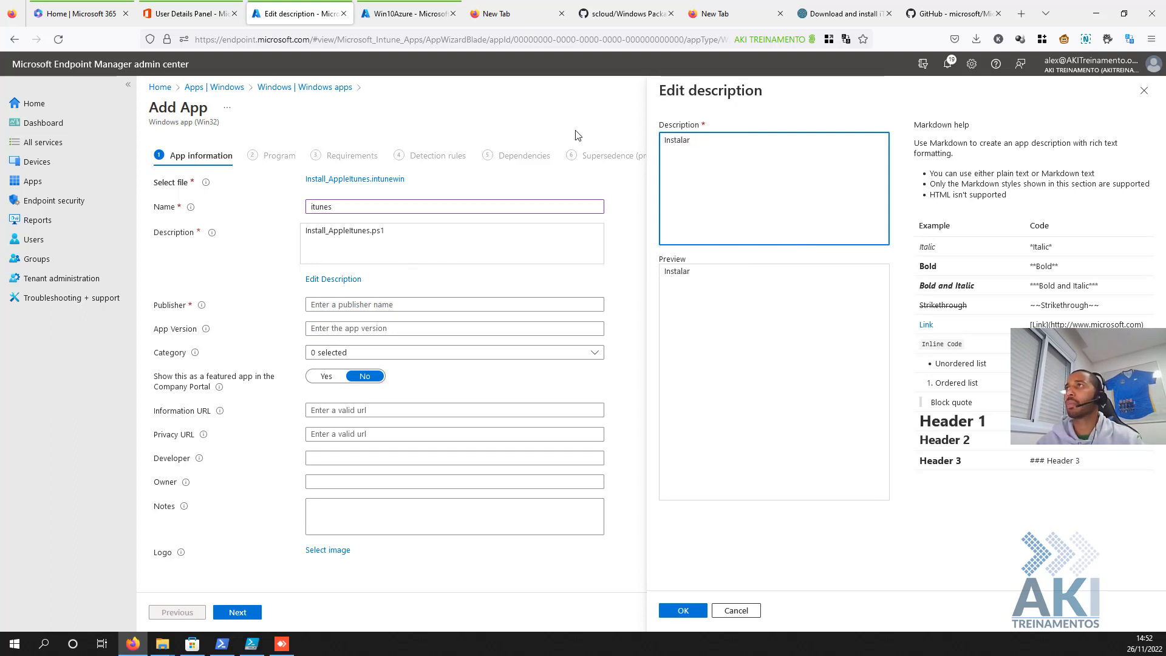
pyautogui.write('talação do')
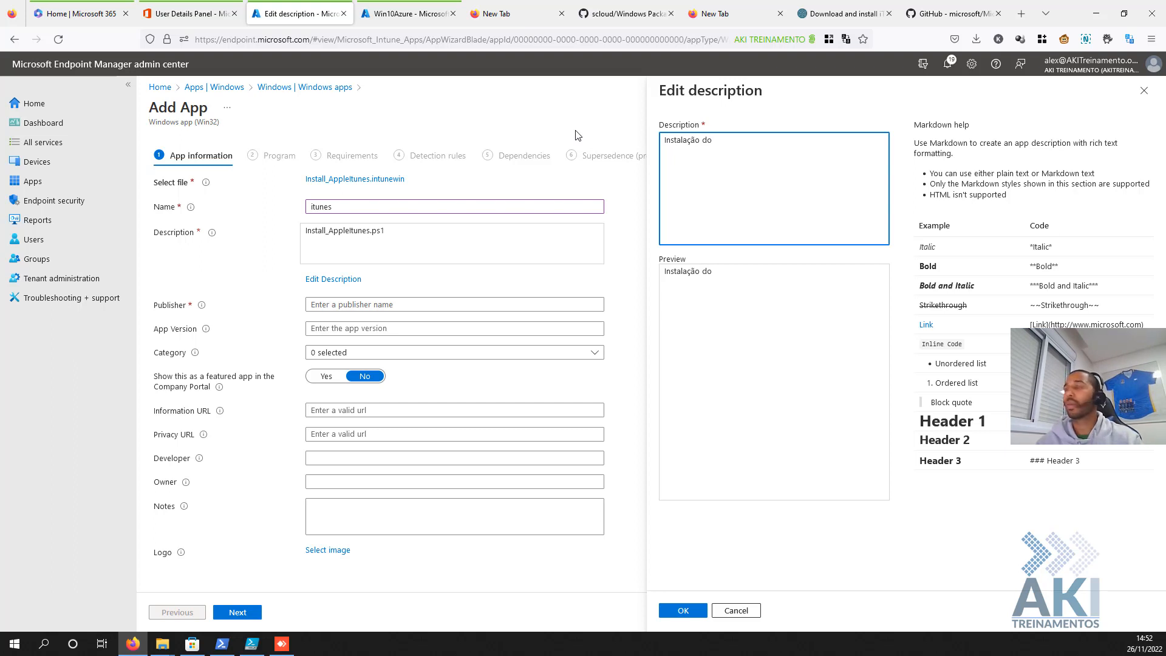
pyautogui.hotkey('ctrl', 'a')
pyautogui.write('Apl')
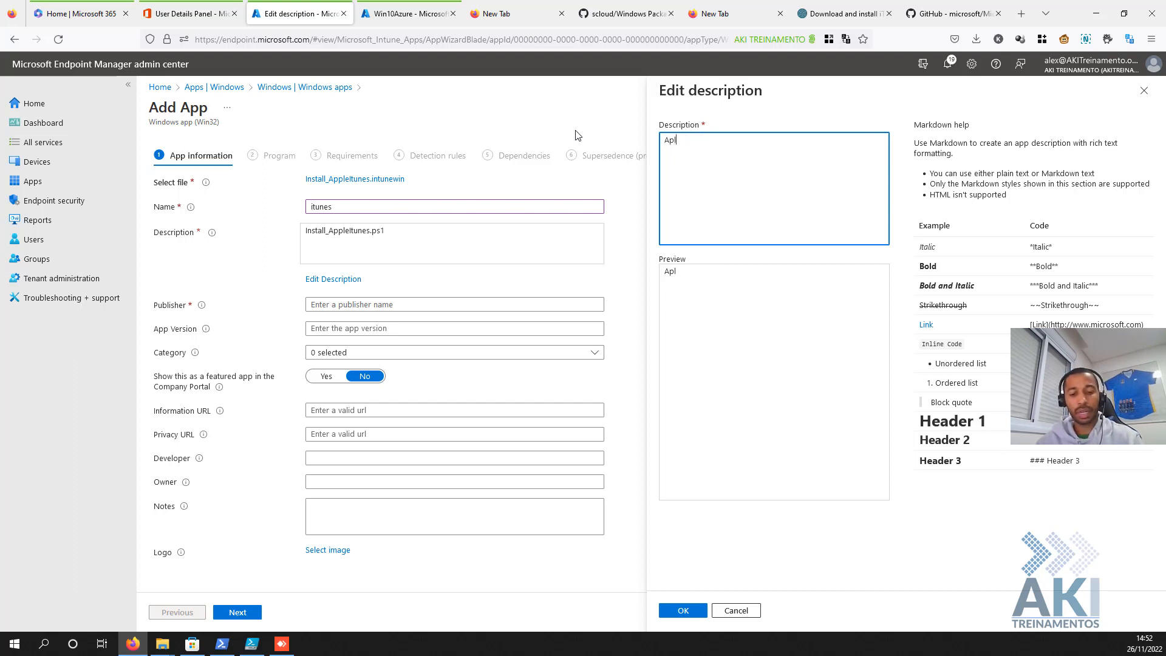
pyautogui.write('icativo da Apple')
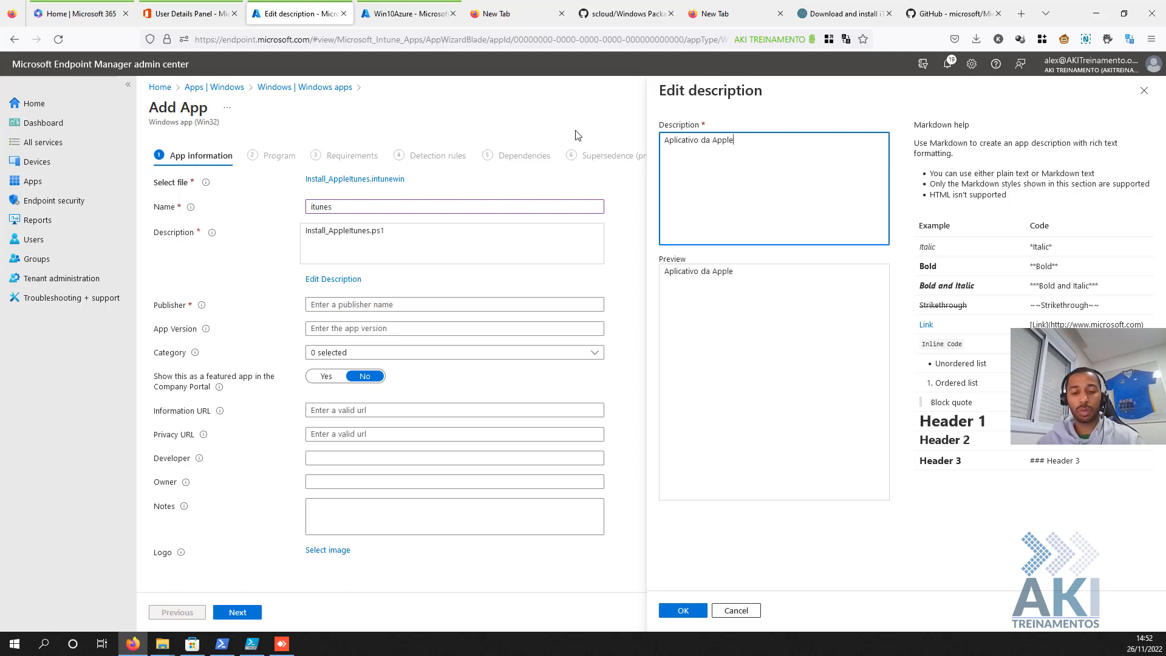
pyautogui.press('BackSpace')
pyautogui.press('BackSpace')
pyautogui.write('chamado')
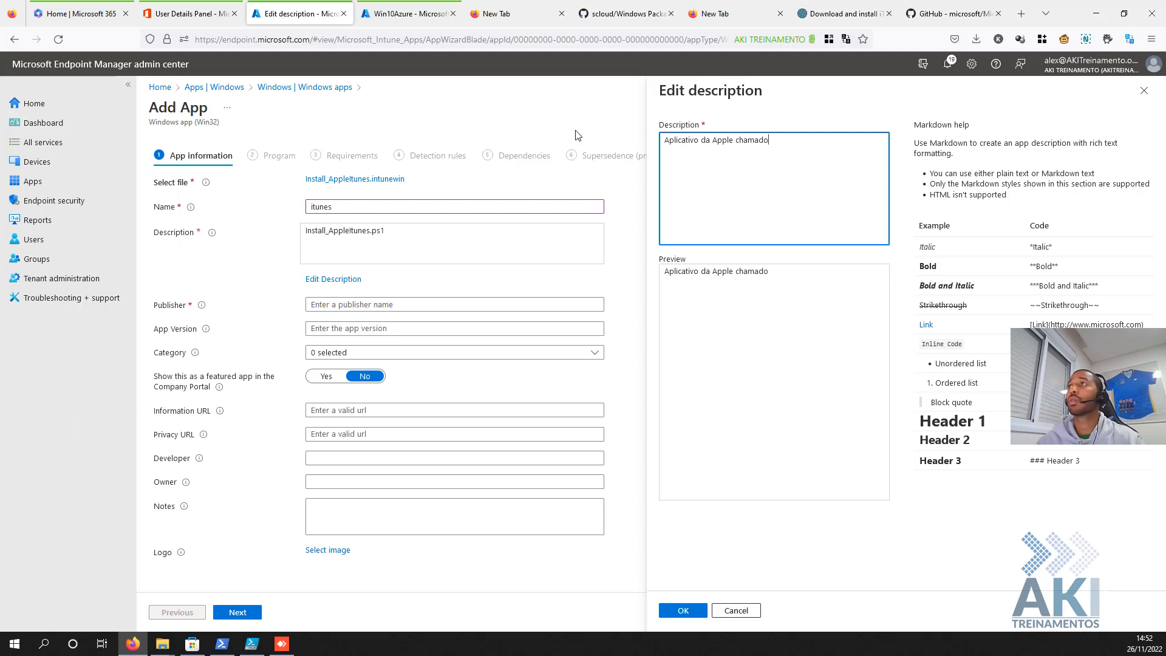
pyautogui.write(' iTunes')
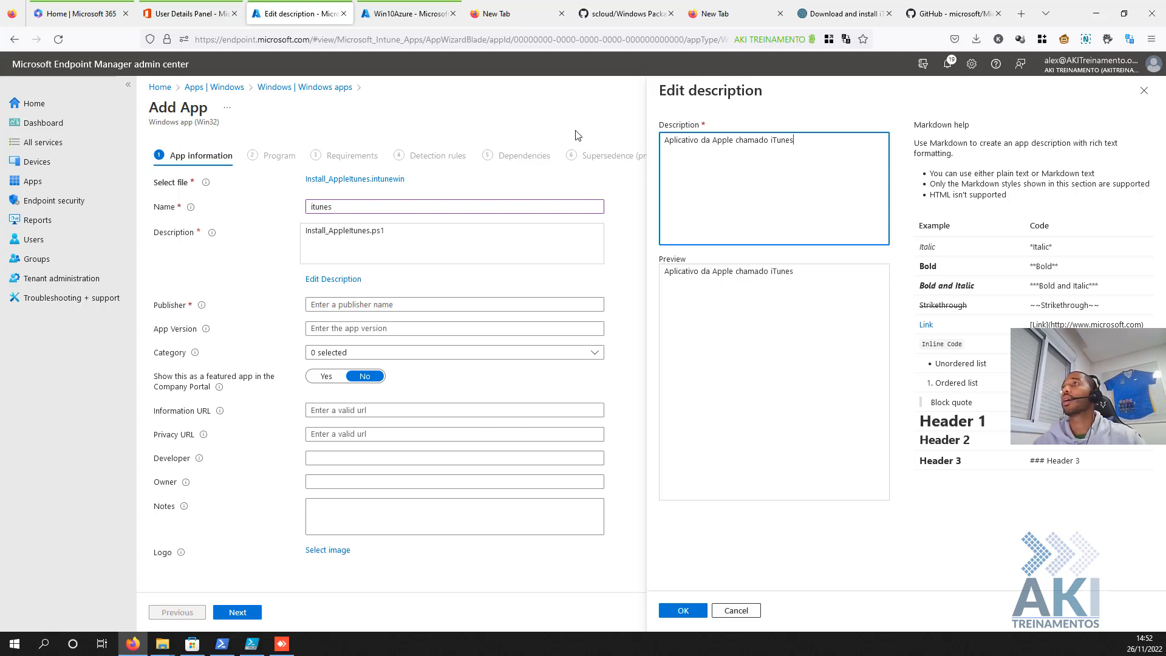
pyautogui.click(684, 609)
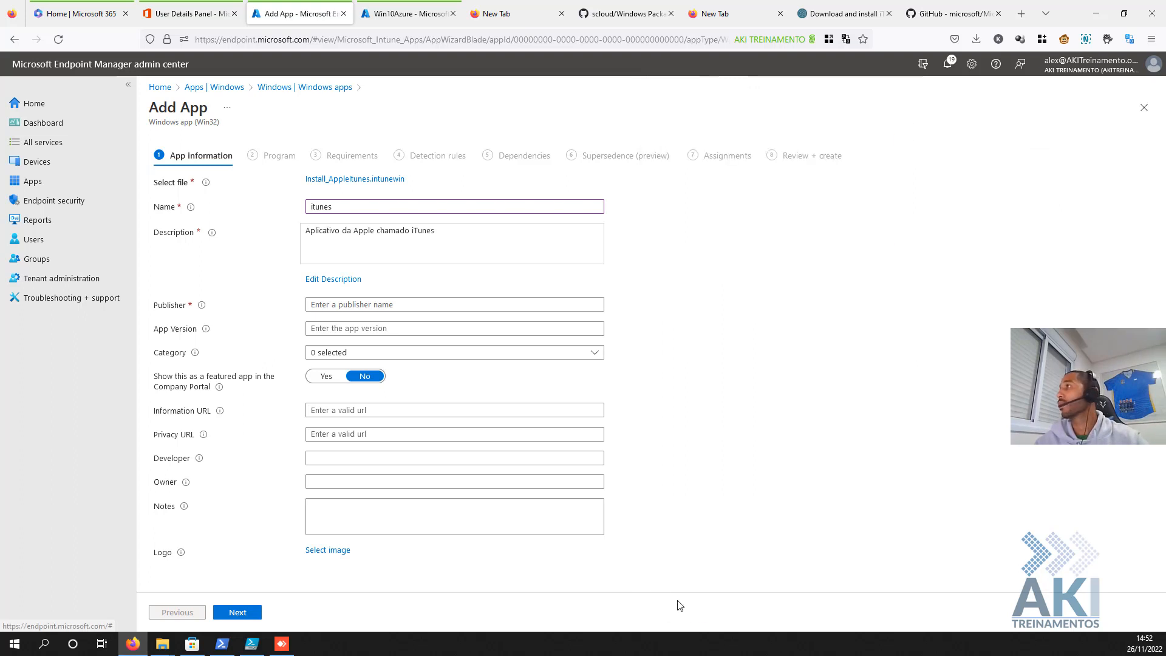
# - Set the publisher to Apple, mark it as a Featured app in Company Portal, and continue
pyautogui.click(408, 305)
pyautogui.write('Apple')
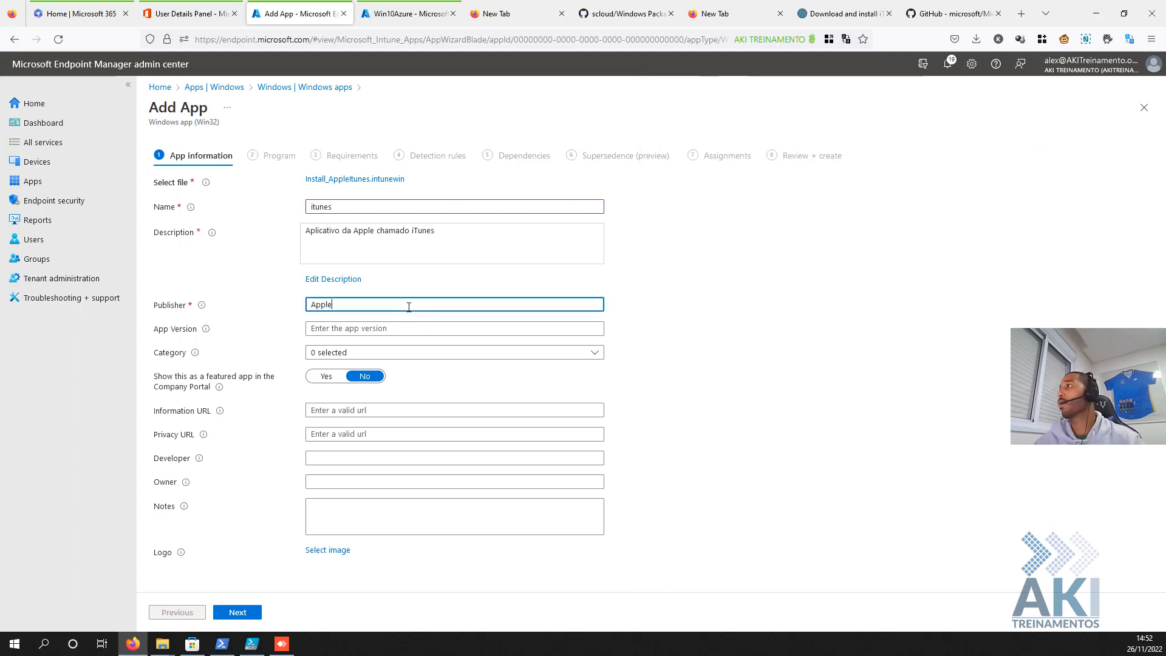
pyautogui.click(380, 329)
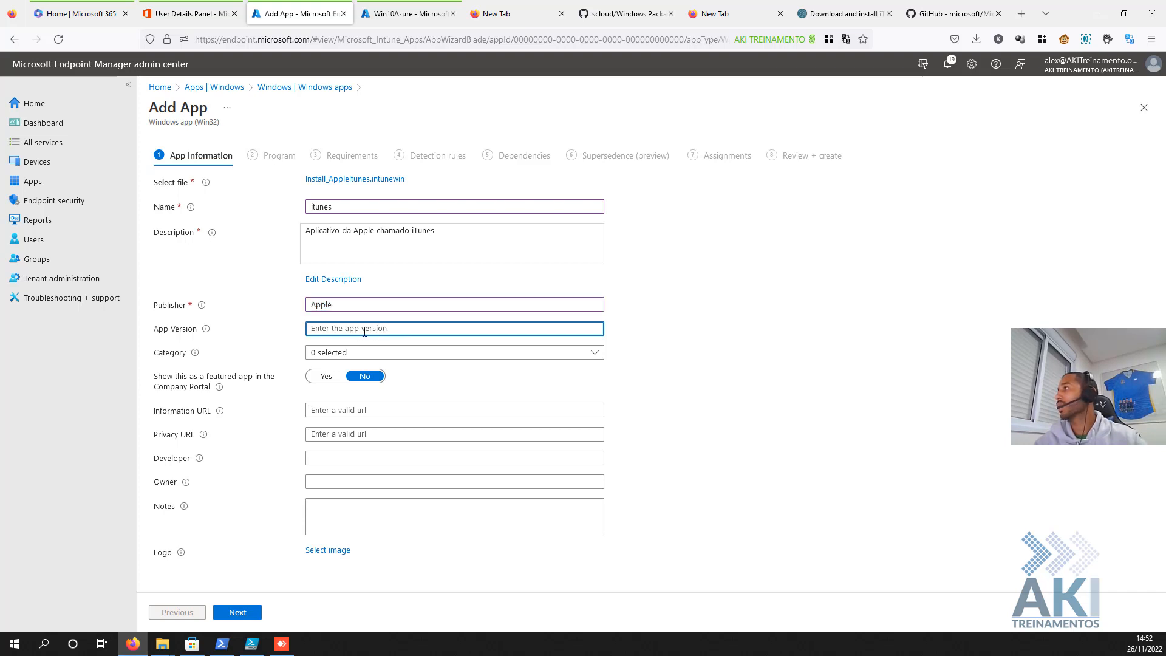
pyautogui.click(326, 377)
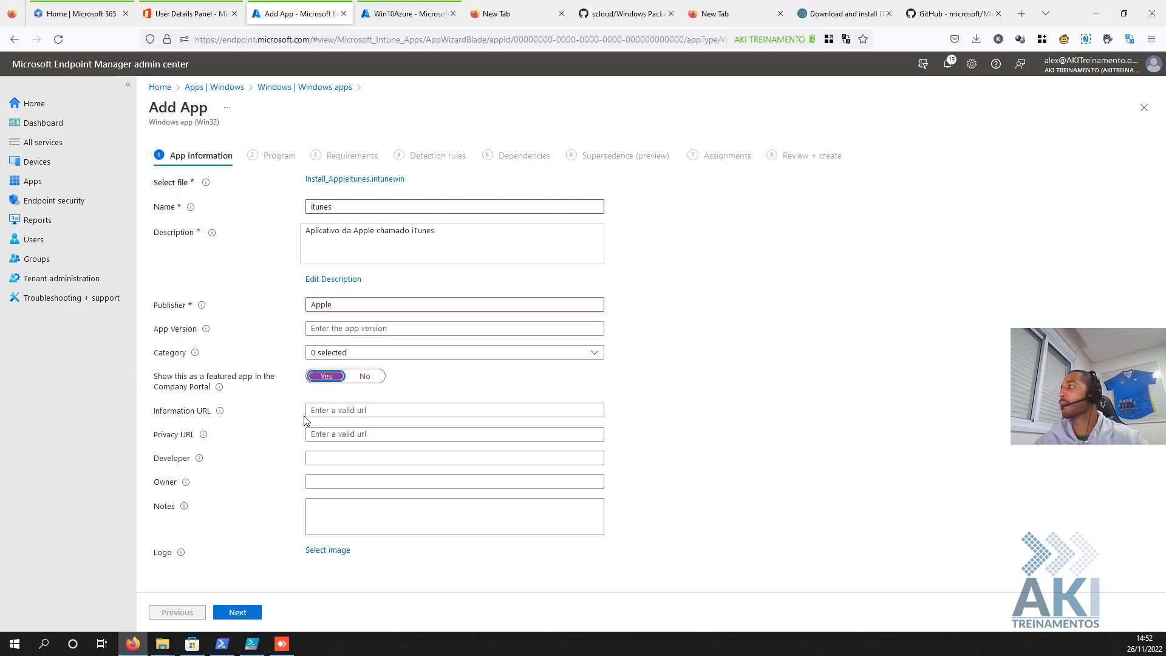
pyautogui.click(243, 613)
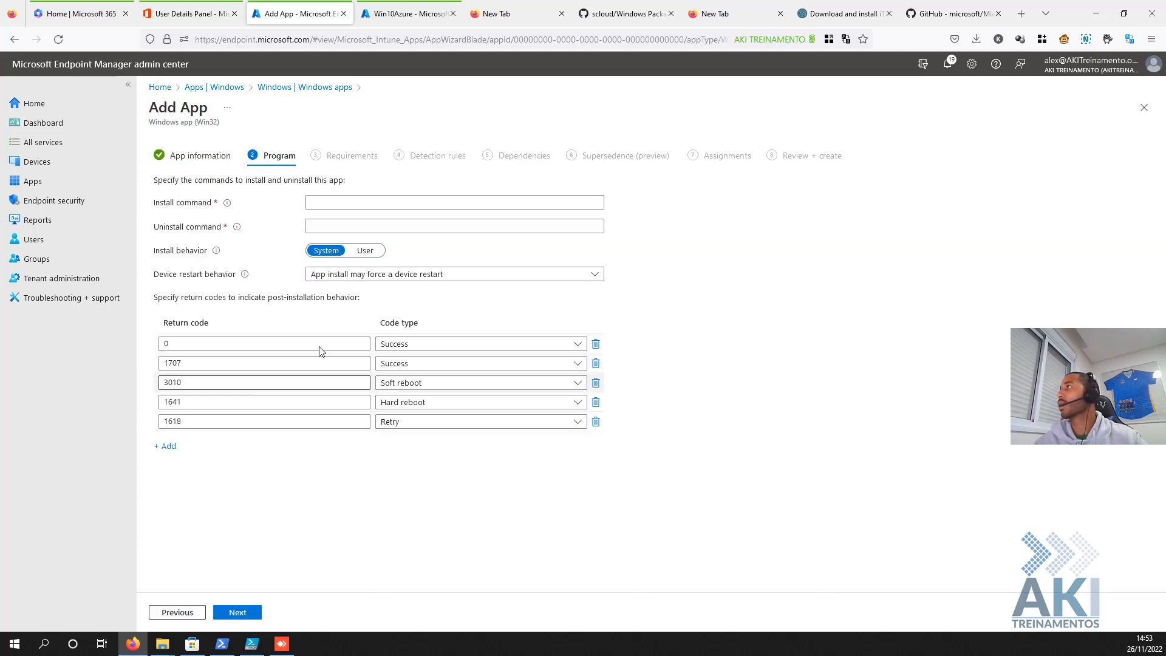
# - Paste 'powershell.exe -executionpolicy bypass -windowstyle hidden .\Script.ps1' as install command, highlighting its parts
pyautogui.click(317, 207)
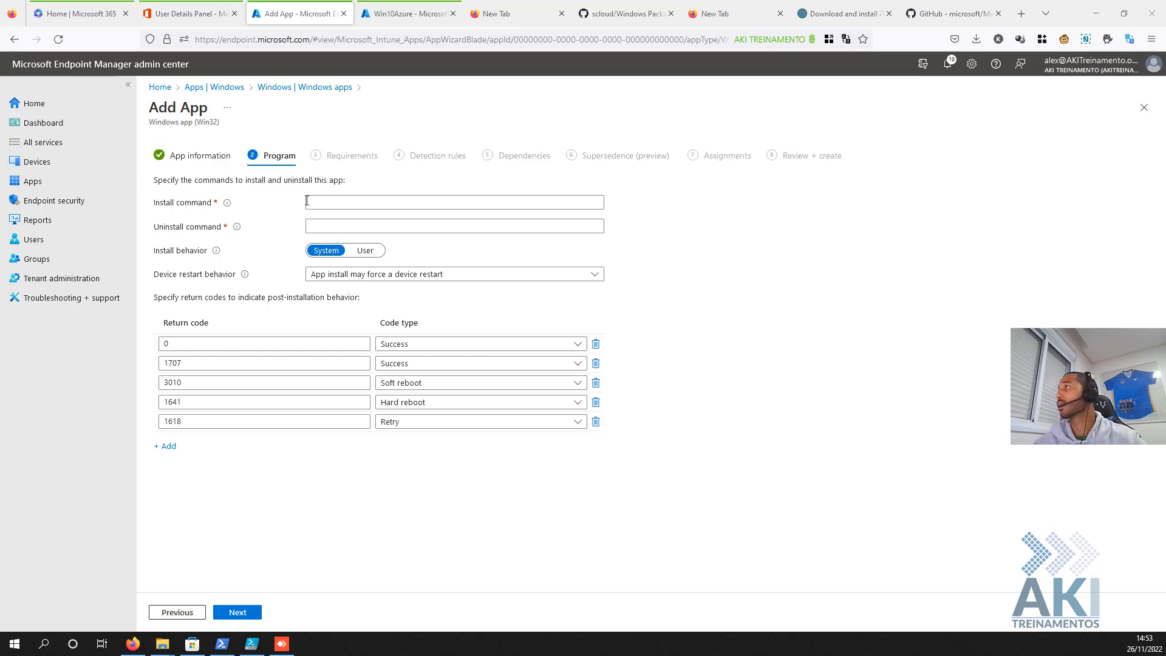
pyautogui.click(332, 207)
pyautogui.write('powershell.exe -executionpolicy bypass -windowstyle hidden .\\Script.ps1')
pyautogui.moveTo(364, 202); pyautogui.dragTo(295, 187)
pyautogui.click(366, 204)
pyautogui.moveTo(366, 203); pyautogui.dragTo(290, 188)
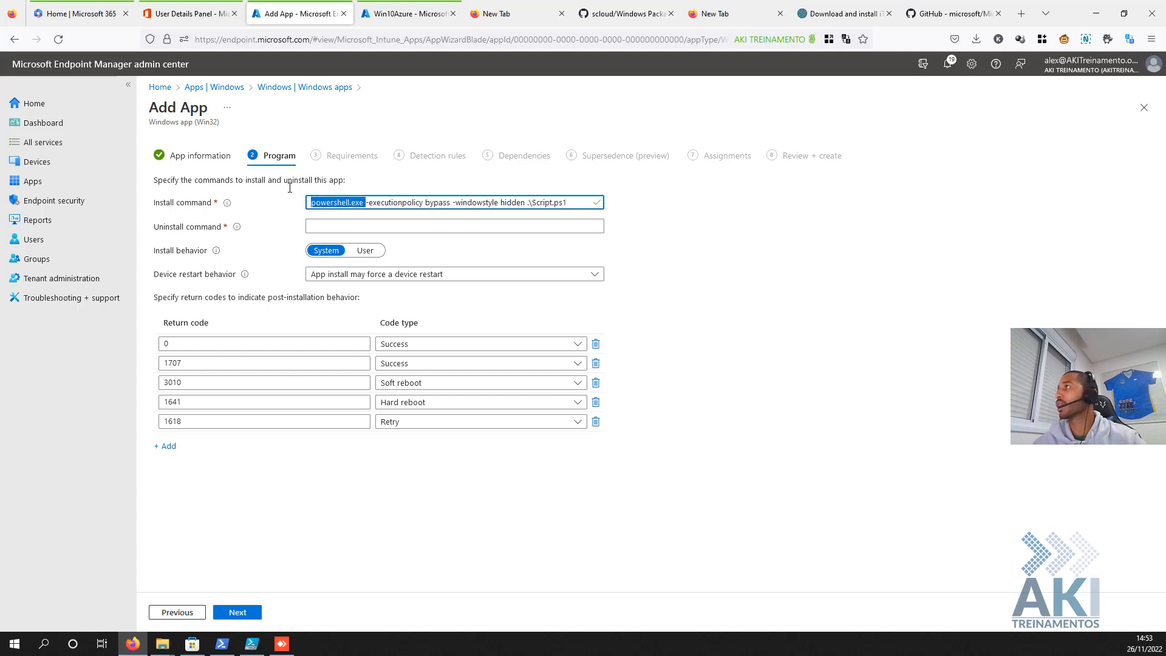
pyautogui.click(394, 204)
pyautogui.moveTo(367, 204); pyautogui.dragTo(453, 204)
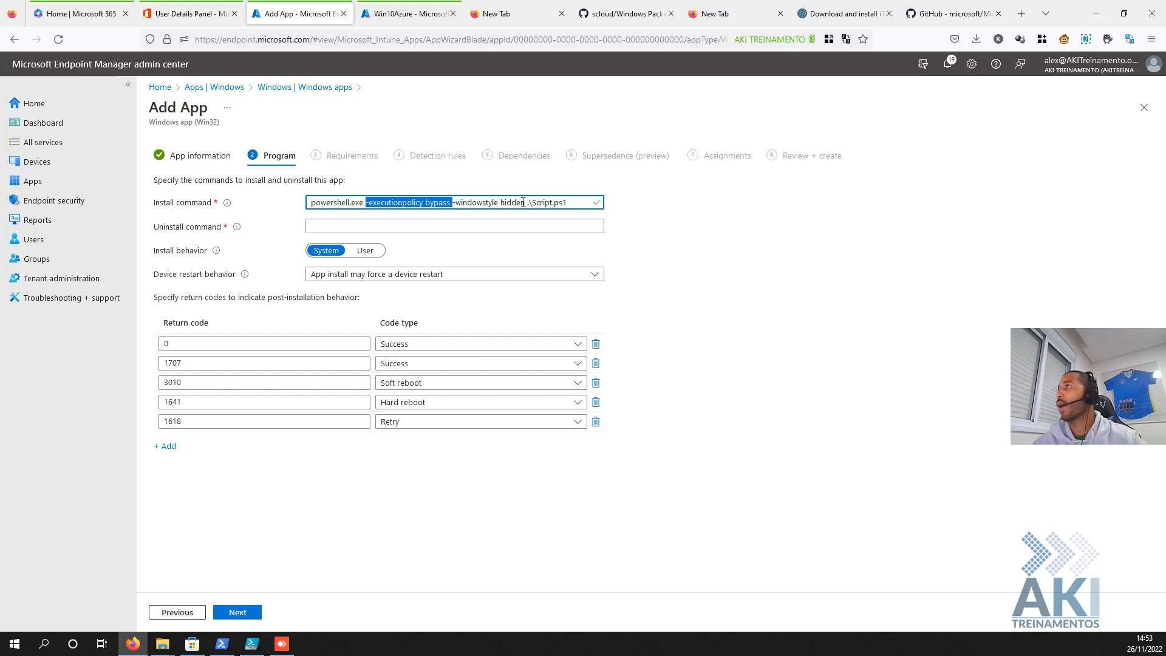
pyautogui.click(524, 203)
pyautogui.moveTo(535, 202); pyautogui.dragTo(575, 204)
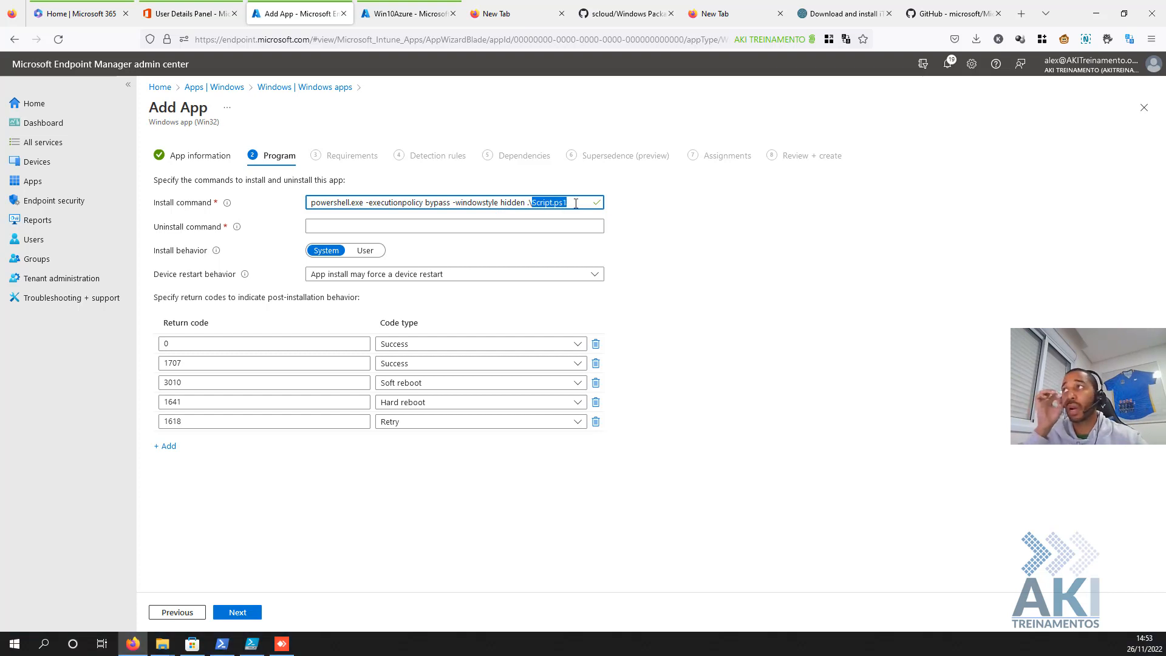
pyautogui.click(157, 637)
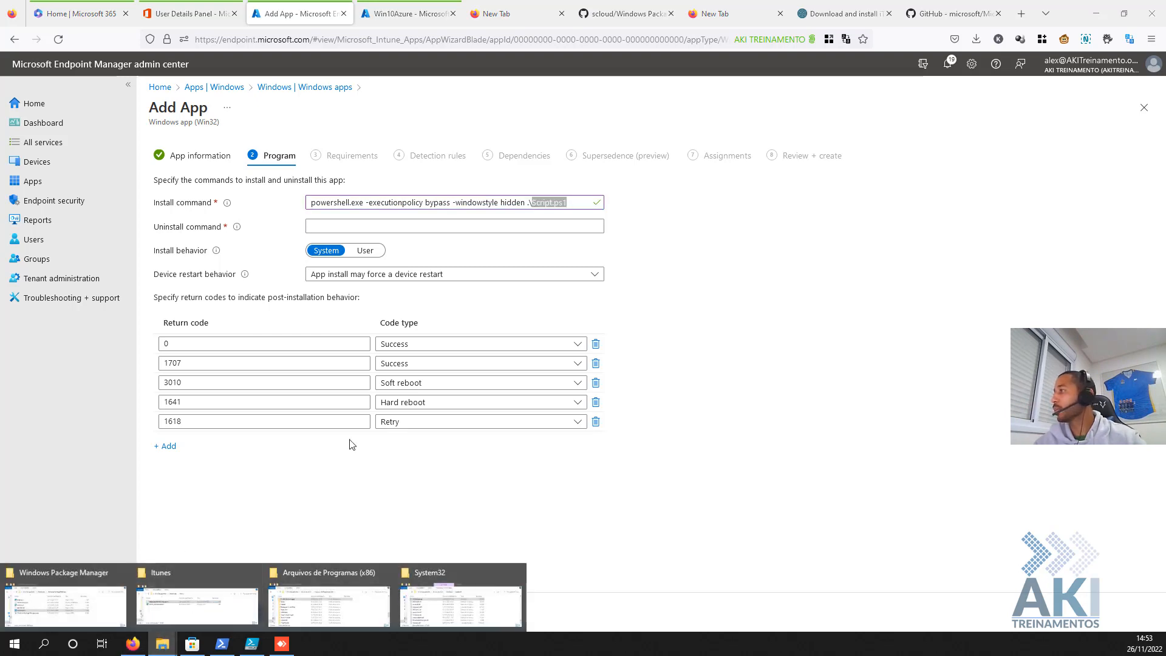
# - Copy the full file name Install_AppleItunes.ps1 from the Itunes downloads folder
pyautogui.click(186, 615)
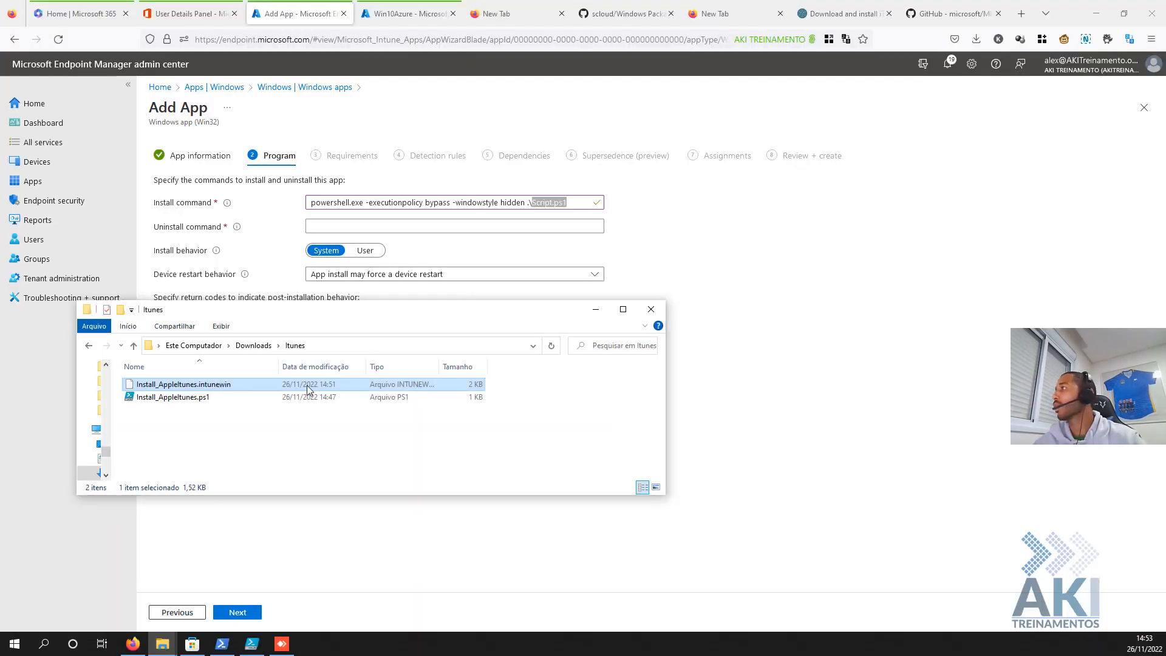
pyautogui.click(204, 398)
pyautogui.click(210, 399)
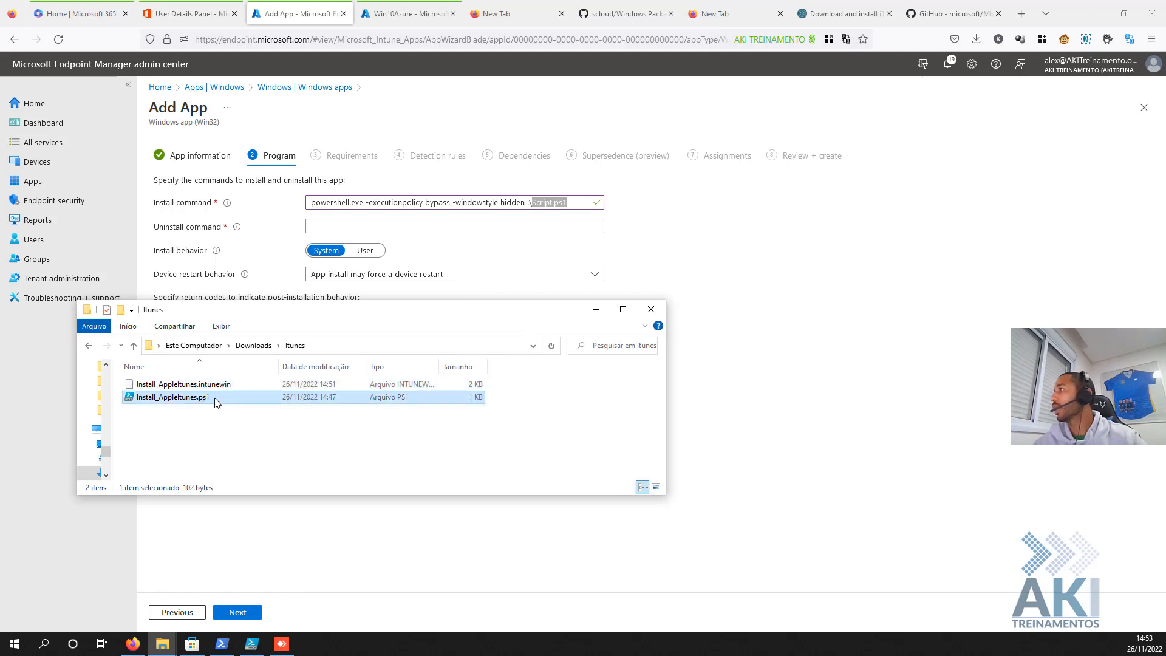
pyautogui.moveTo(216, 399); pyautogui.dragTo(140, 404)
pyautogui.hotkey('ctrl', 'c')
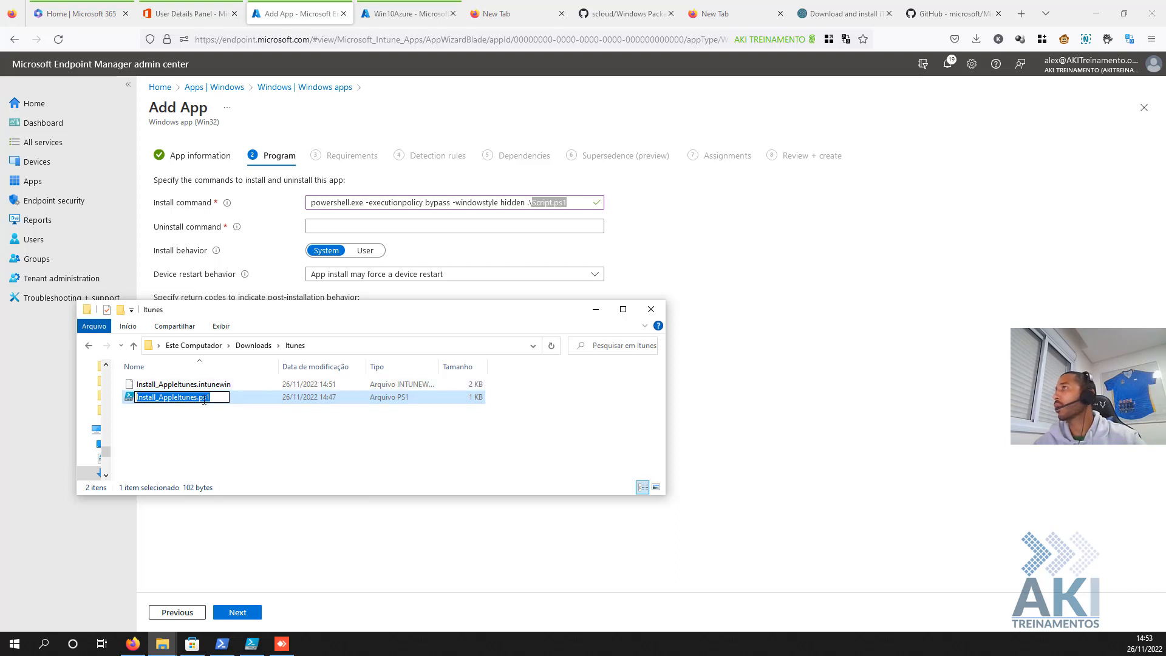
pyautogui.click(533, 202)
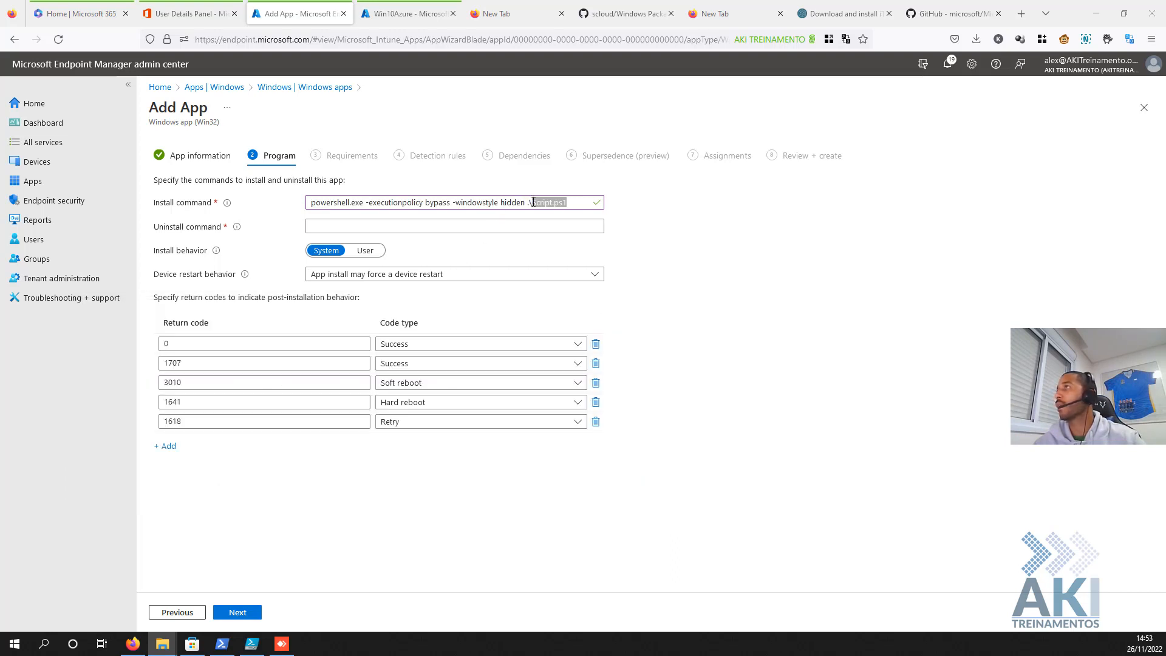
# - Replace Script.ps1 in the install command with Install_AppleItunes.ps1
pyautogui.moveTo(532, 202); pyautogui.dragTo(585, 215)
pyautogui.hotkey('ctrl', 'v')
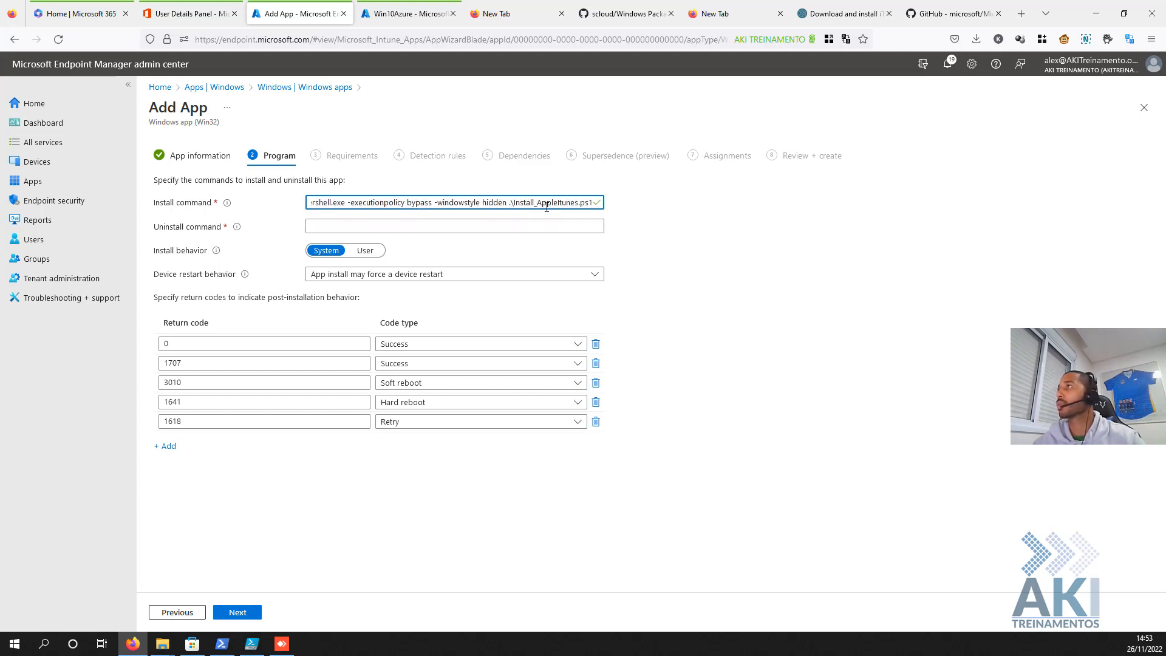
pyautogui.moveTo(522, 205); pyautogui.dragTo(618, 209)
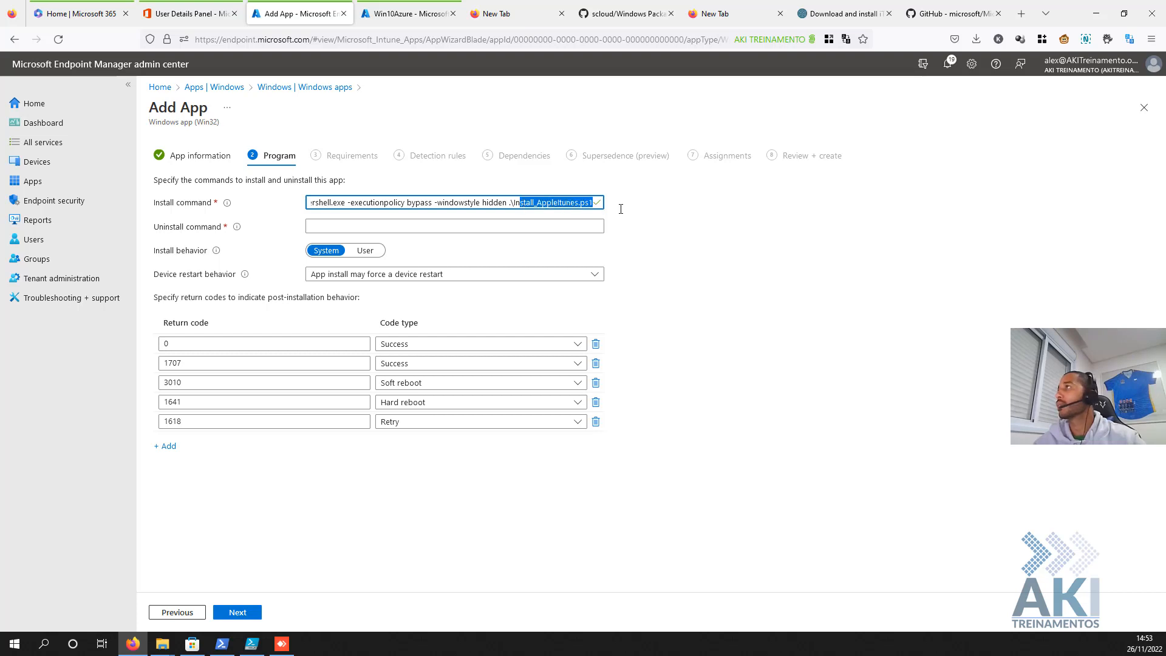
pyautogui.click(434, 225)
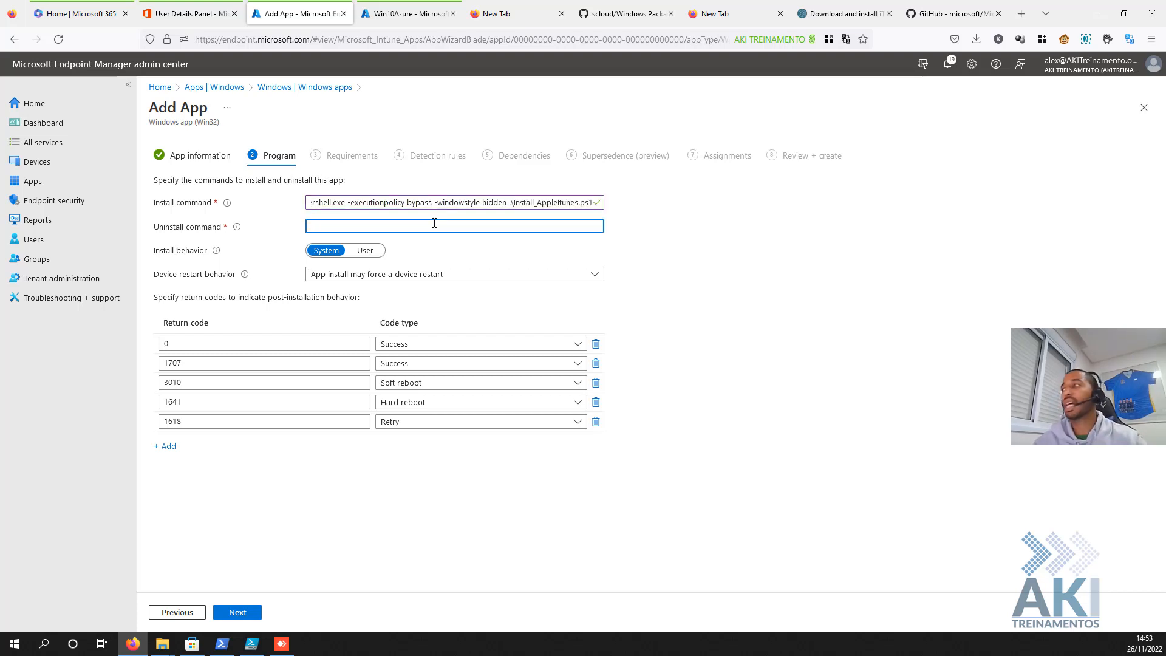
# - Copy the Get-WMIObject Win32_Product line from Get-Win32Produtct_MSI.ps1 in PowerShell ISE
pyautogui.click(251, 644)
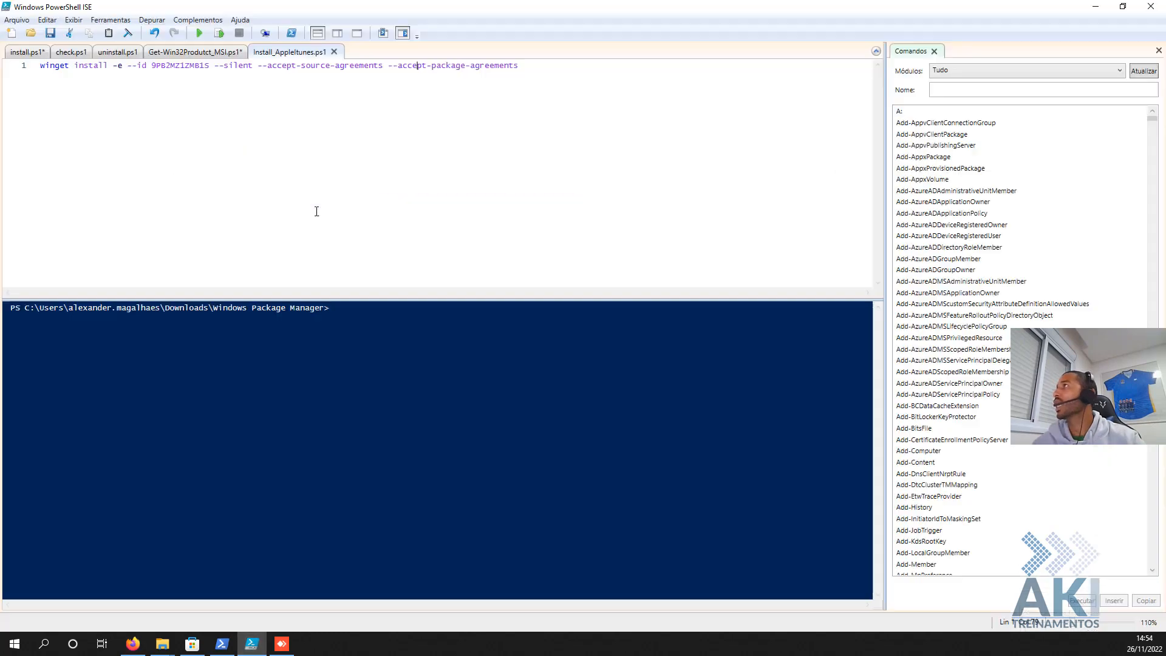
pyautogui.click(192, 53)
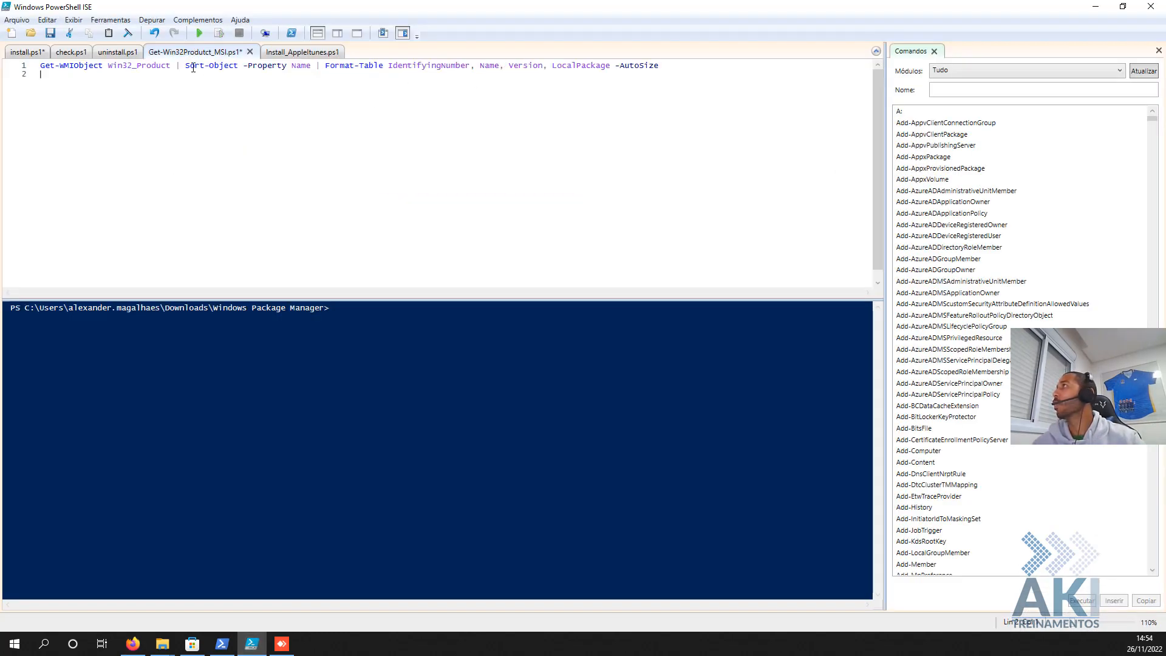
pyautogui.moveTo(681, 73); pyautogui.dragTo(2, 12)
pyautogui.hotkey('ctrl', 'c')
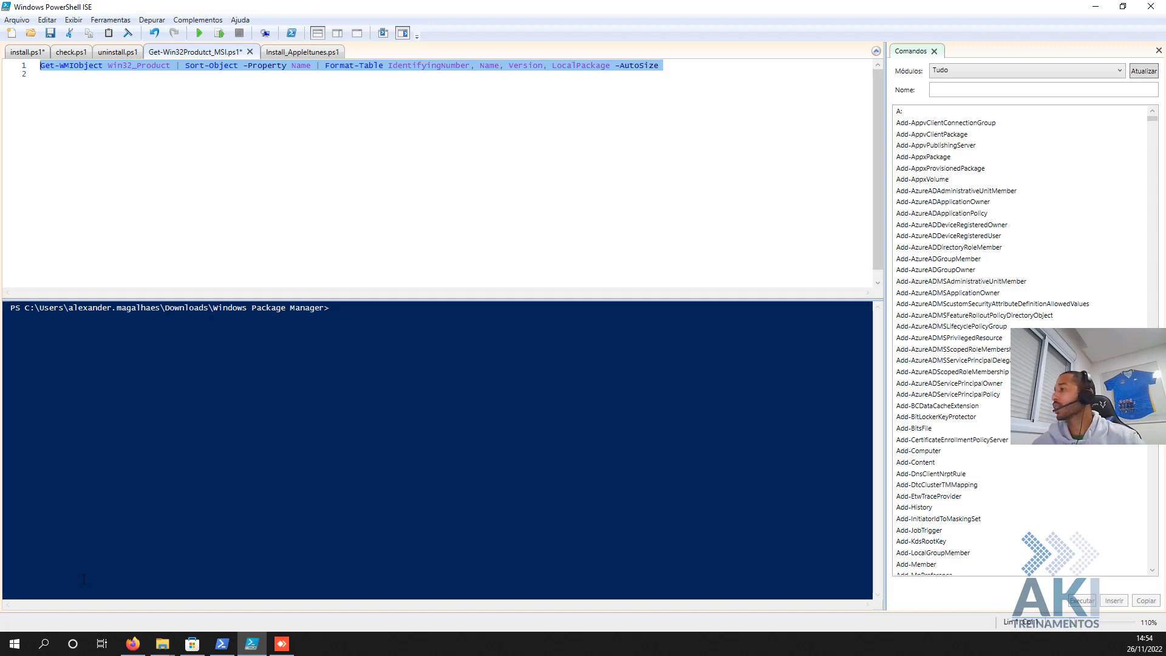
pyautogui.click(281, 644)
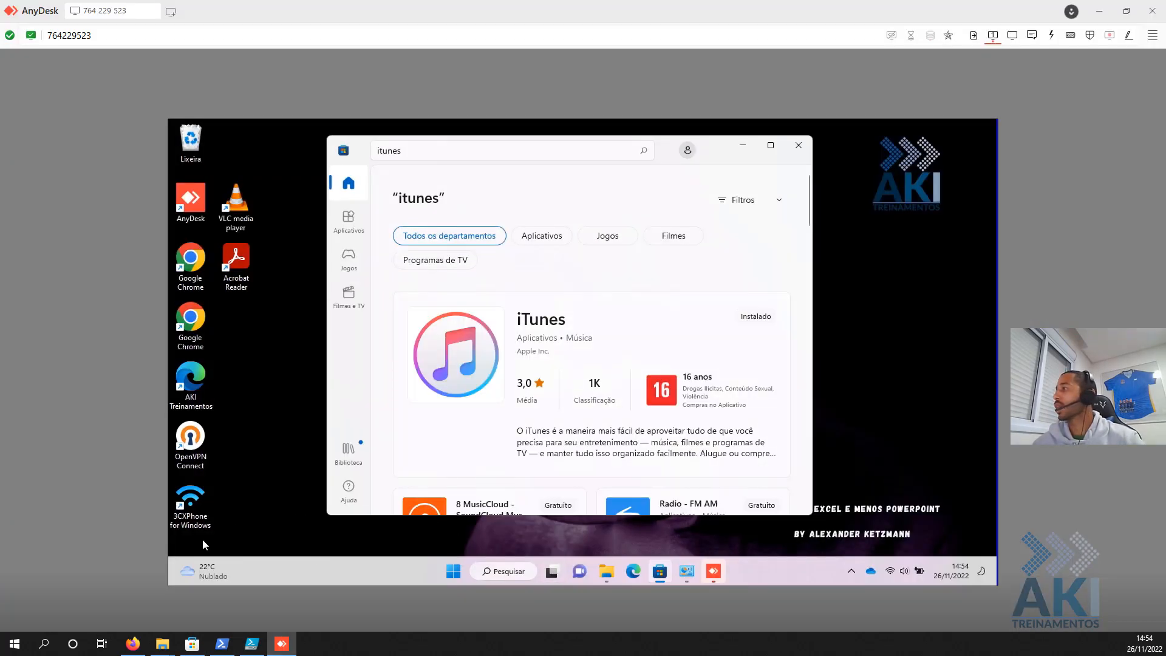
# - Open Windows PowerShell on the remote machine and run the pasted Get-WMIObject Win32_Product query
pyautogui.click(453, 572)
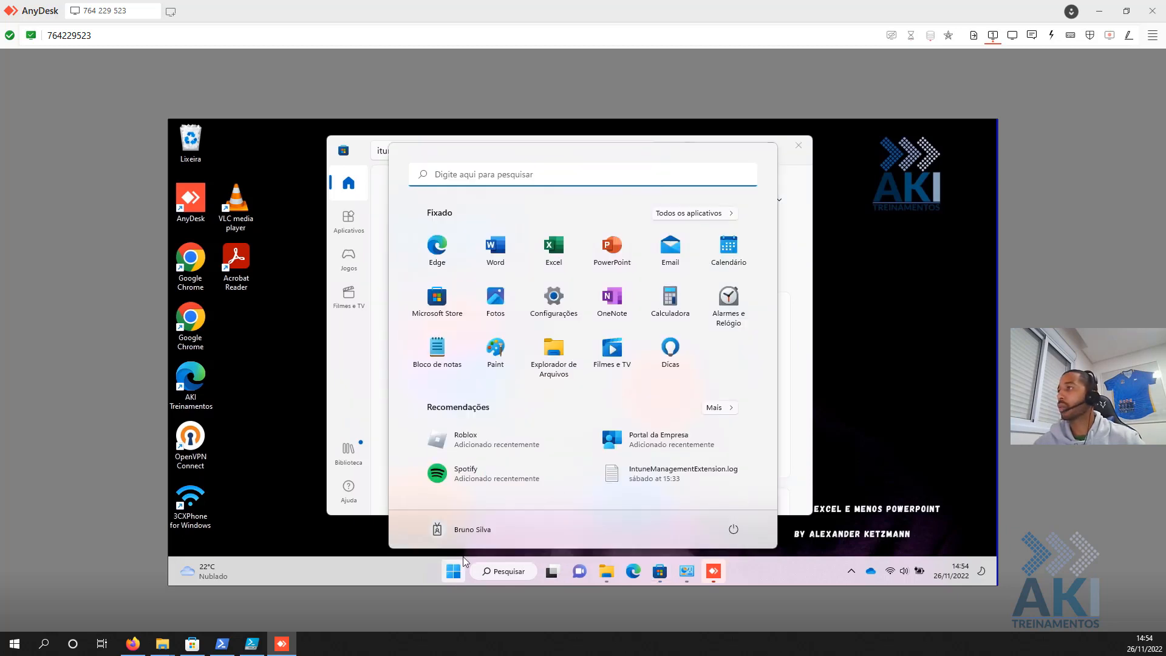
pyautogui.write('power')
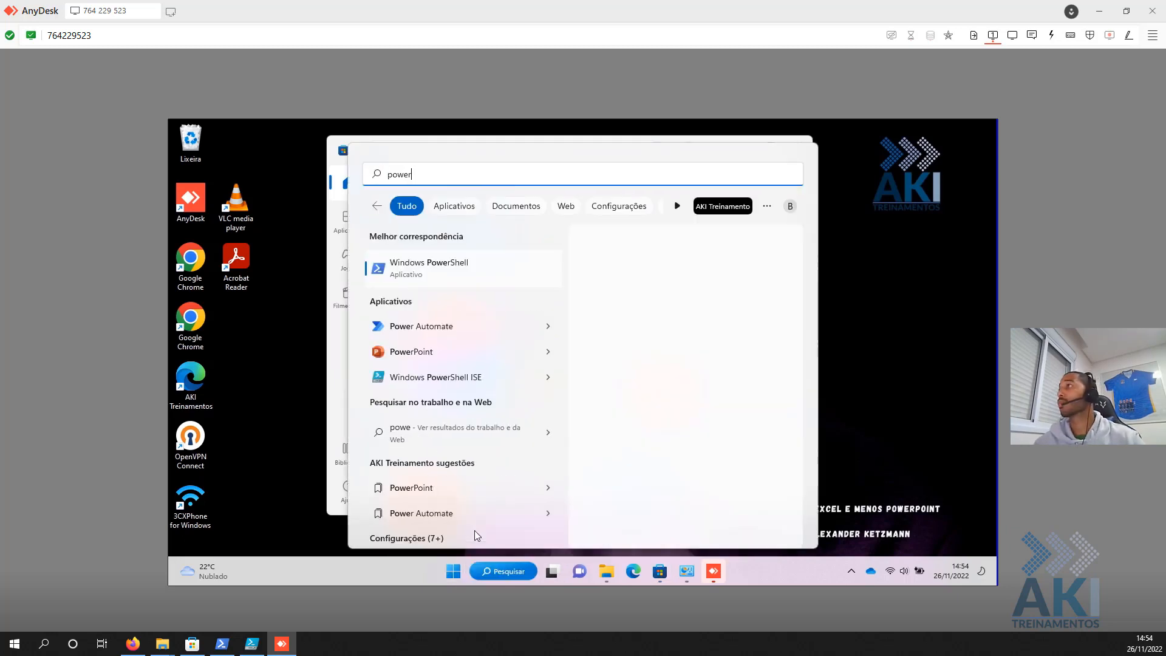
pyautogui.click(484, 265)
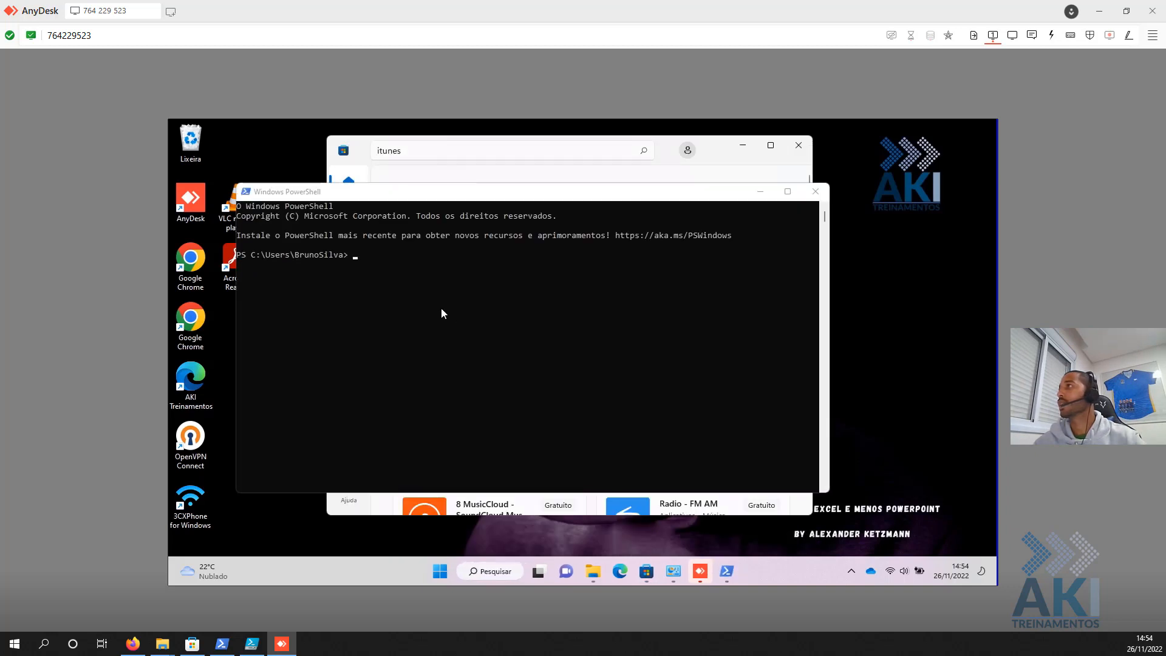
pyautogui.hotkey('ctrl', 'v')
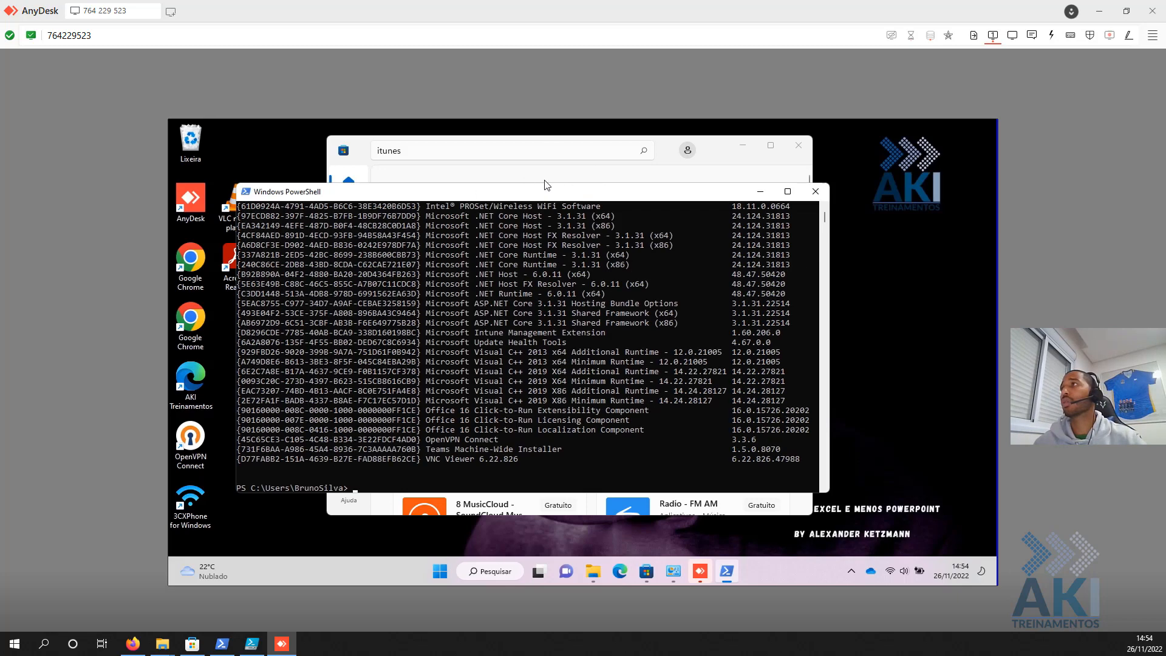
# - Scroll through the installed-products list, from 3CXPhone to VNC Viewer 6.22.826
pyautogui.scroll(6, 628, 330)
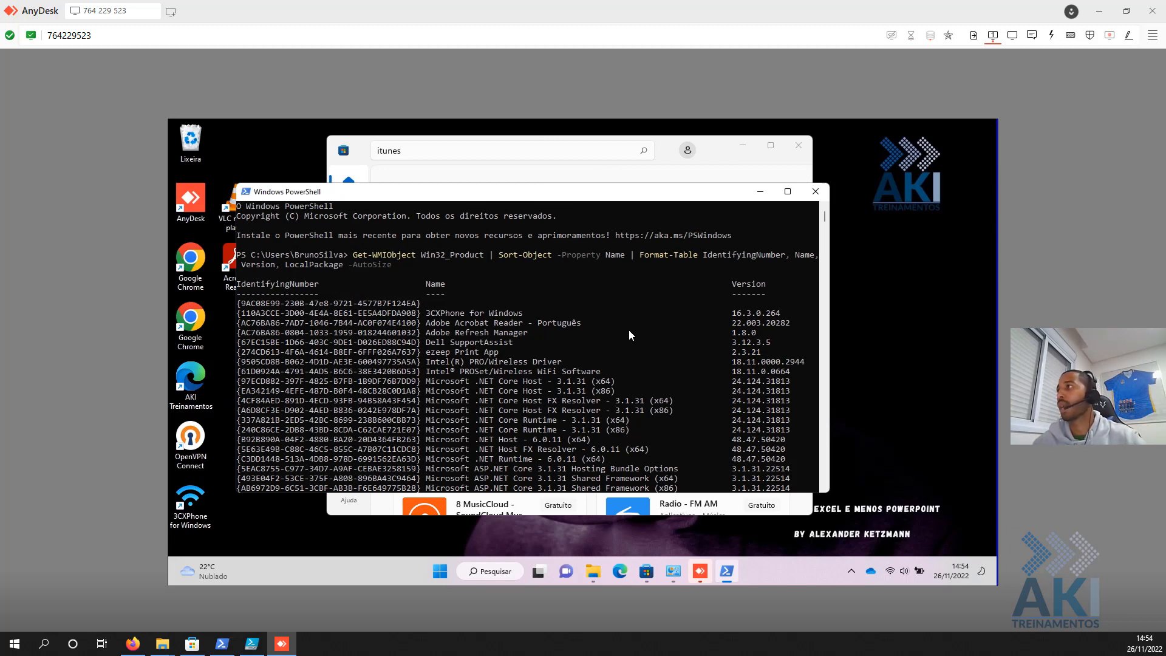
pyautogui.scroll(-2, 628, 330)
pyautogui.scroll(-1, 493, 307)
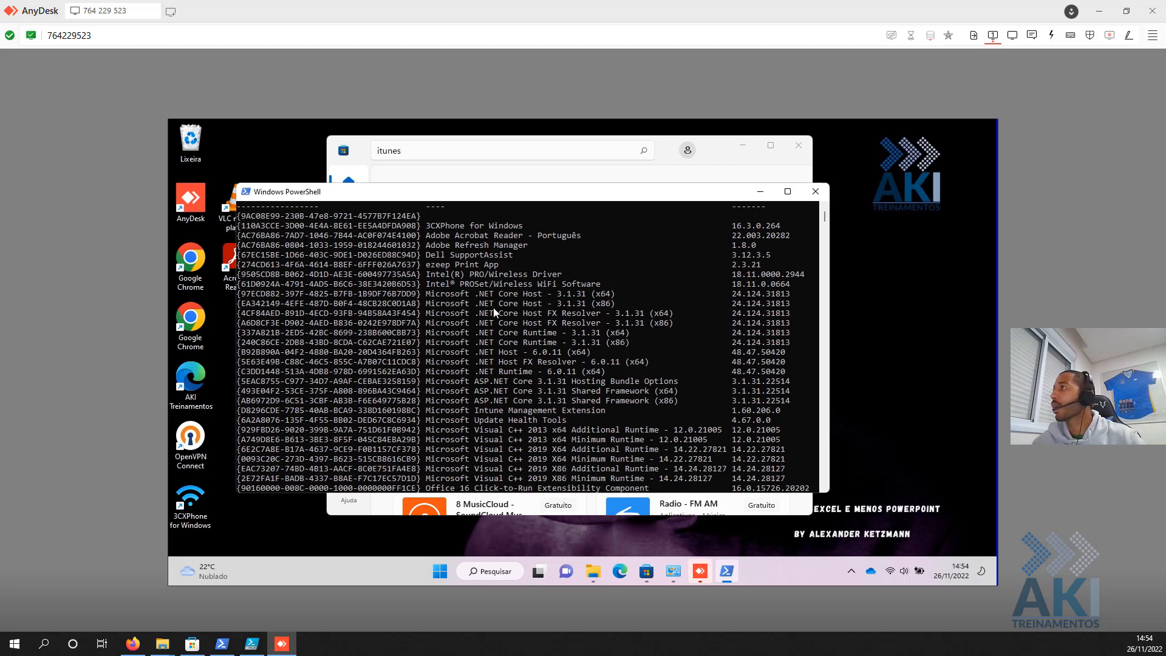
pyautogui.scroll(-4, 477, 300)
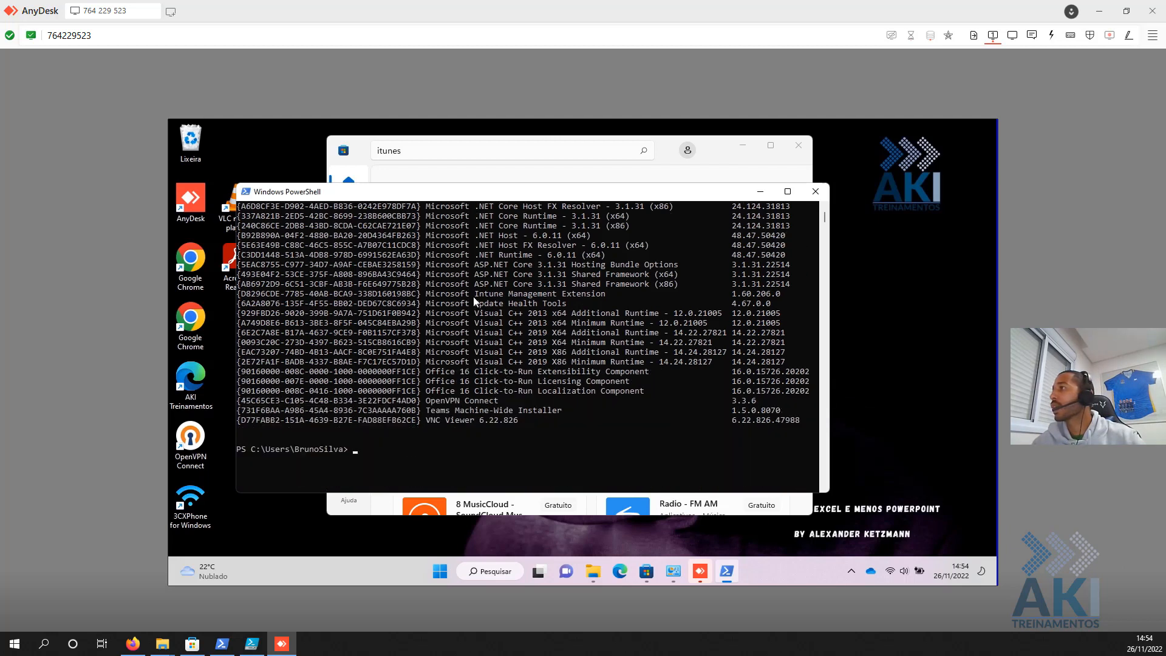
pyautogui.scroll(2, 484, 364)
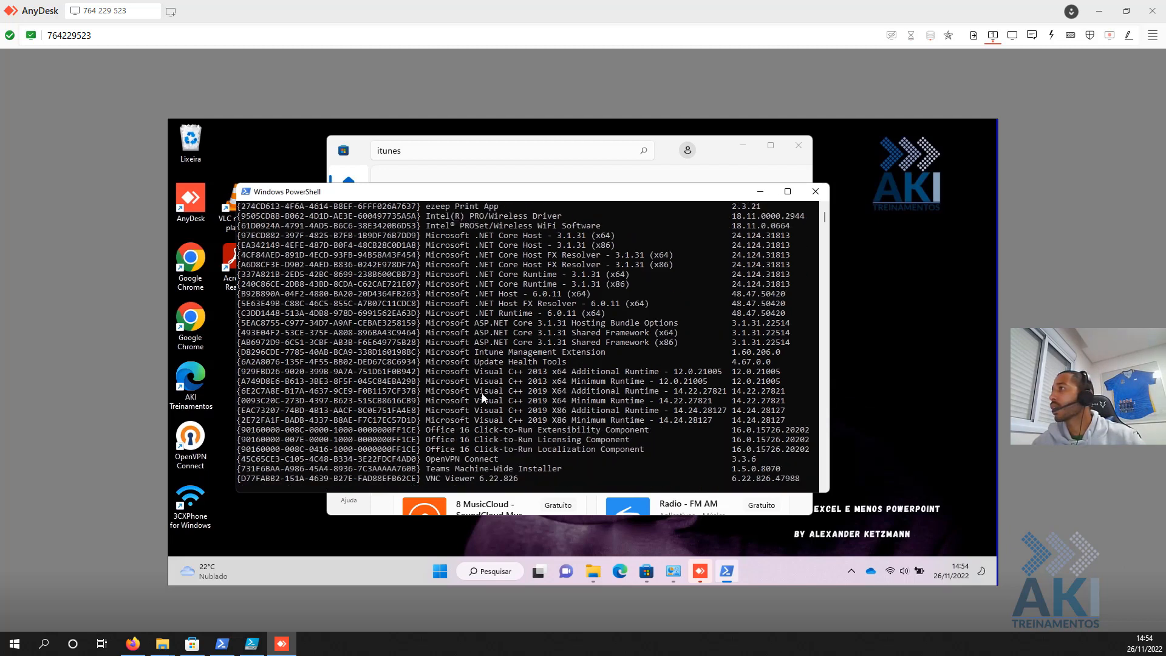
pyautogui.scroll(2, 472, 379)
pyautogui.scroll(2, 442, 296)
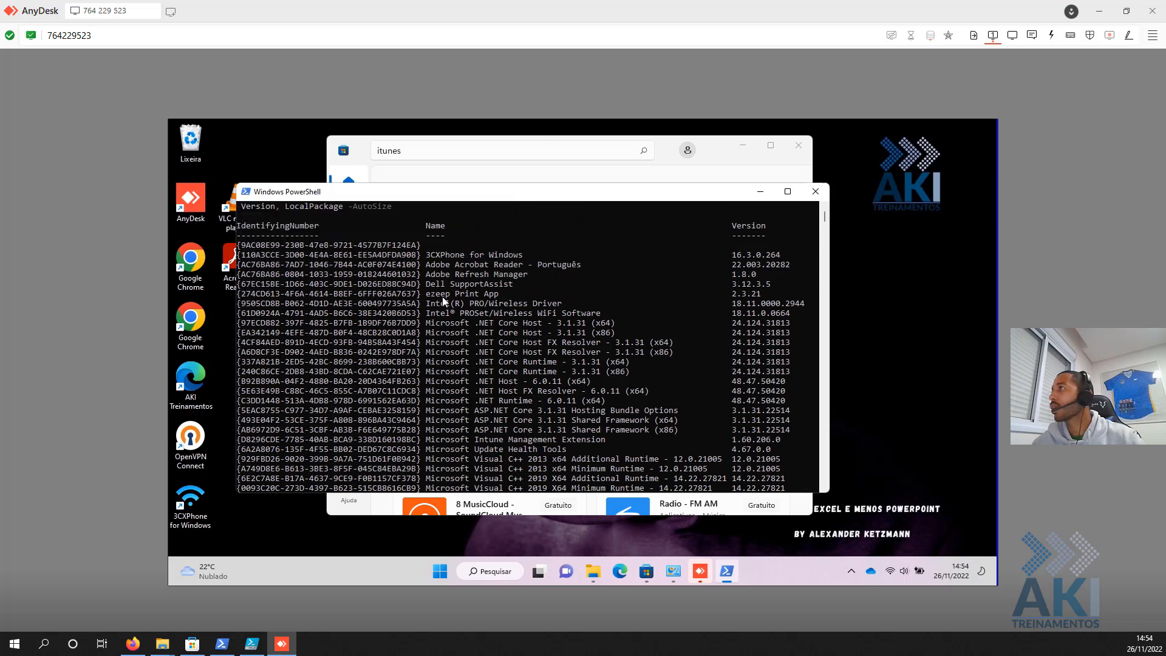
pyautogui.scroll(1, 430, 277)
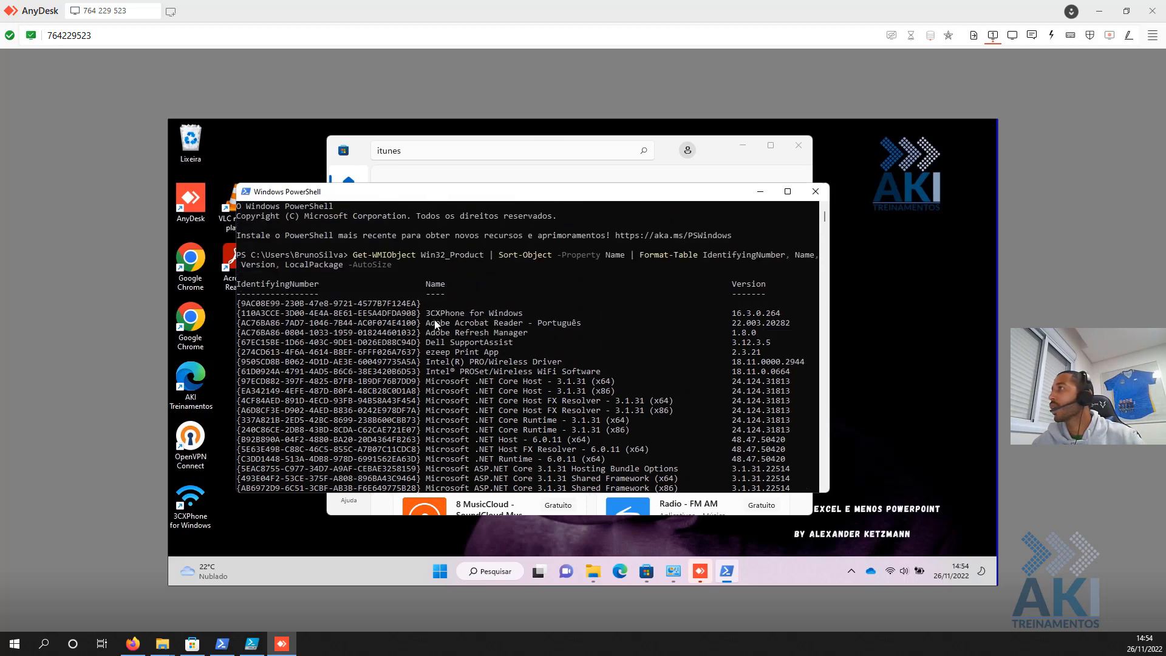
pyautogui.scroll(-2, 435, 325)
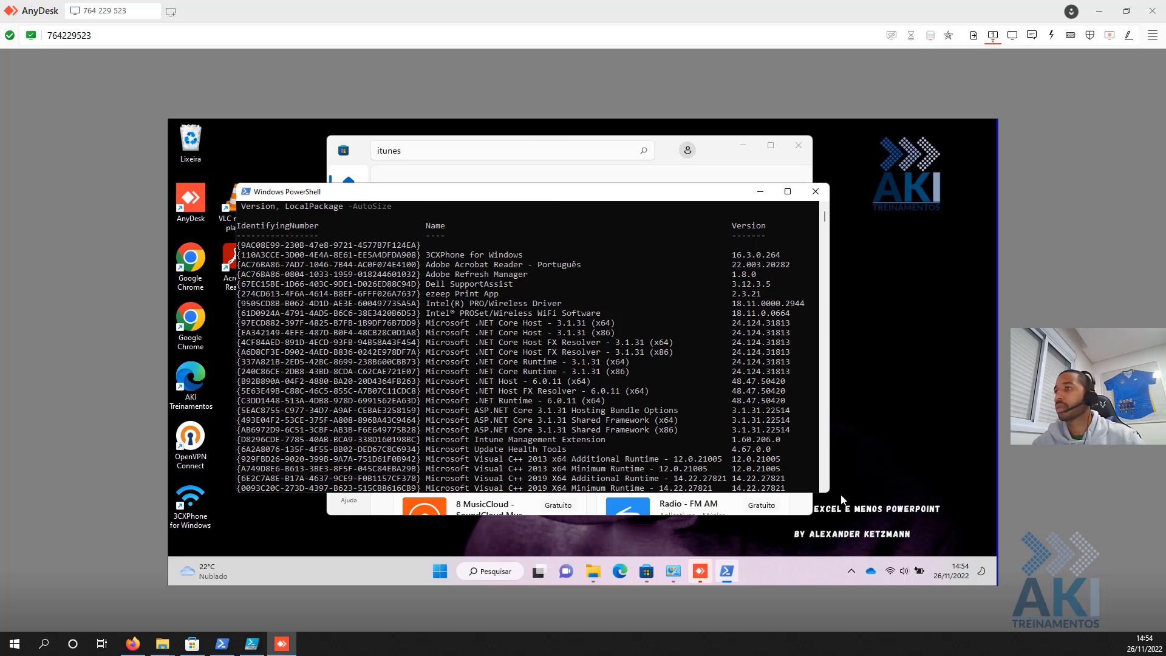
pyautogui.click(861, 493)
pyautogui.click(439, 572)
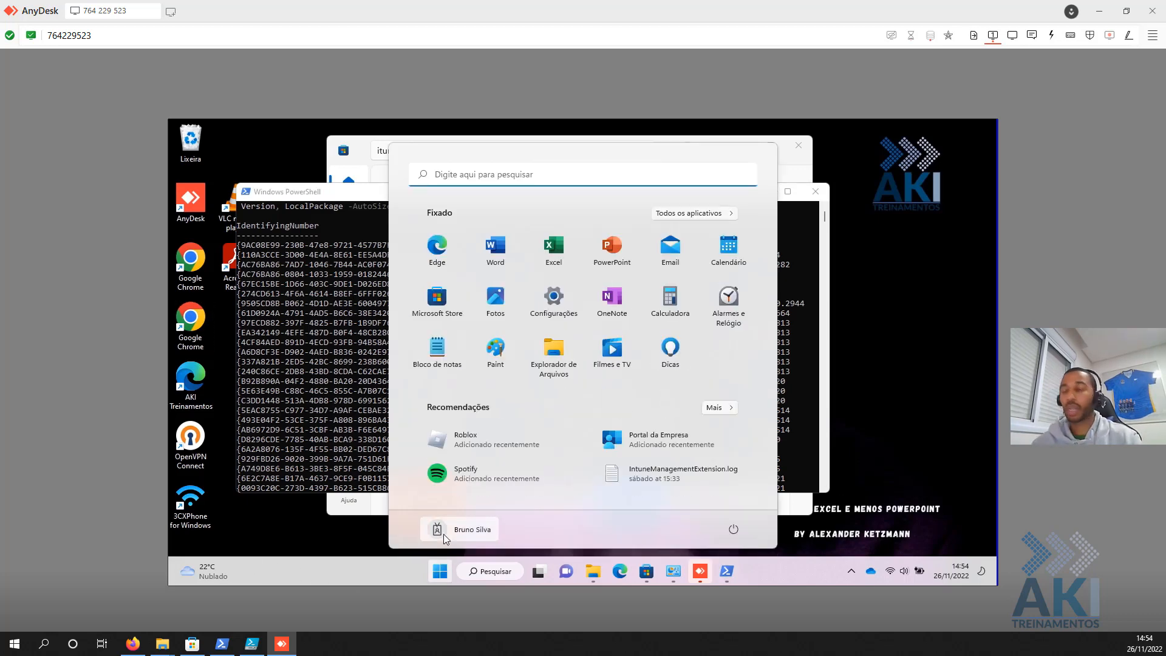
# - Launch iTunes from the remote Start search and open Task Manager
pyautogui.write('itunes')
pyautogui.press('Escape')
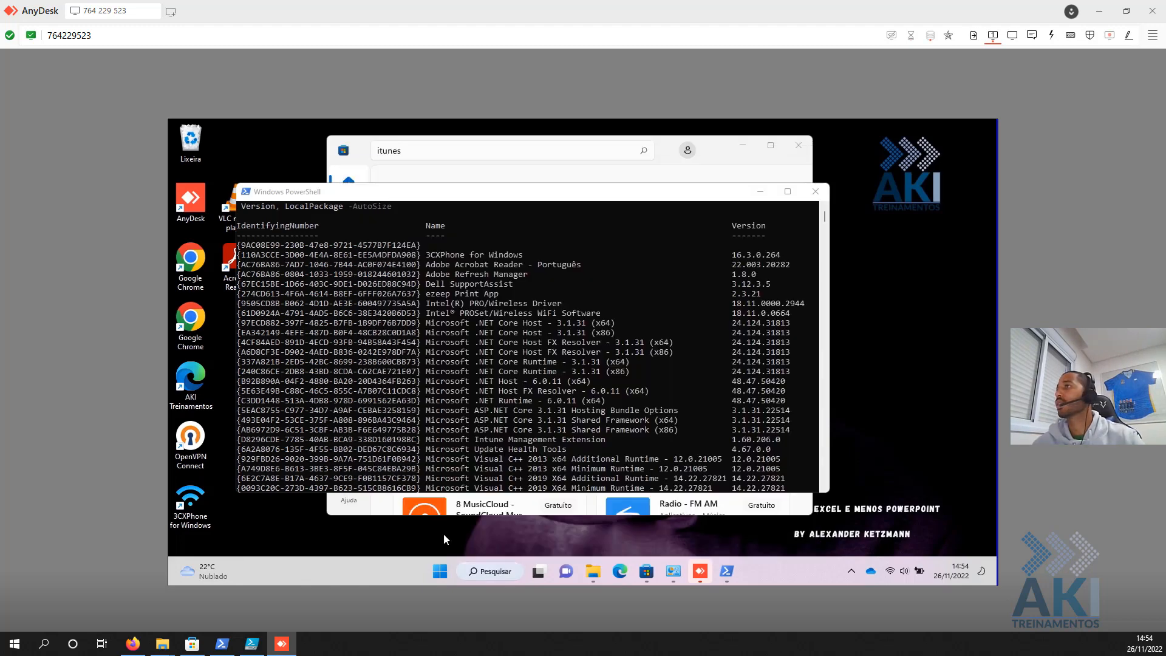
pyautogui.rightClick(426, 571)
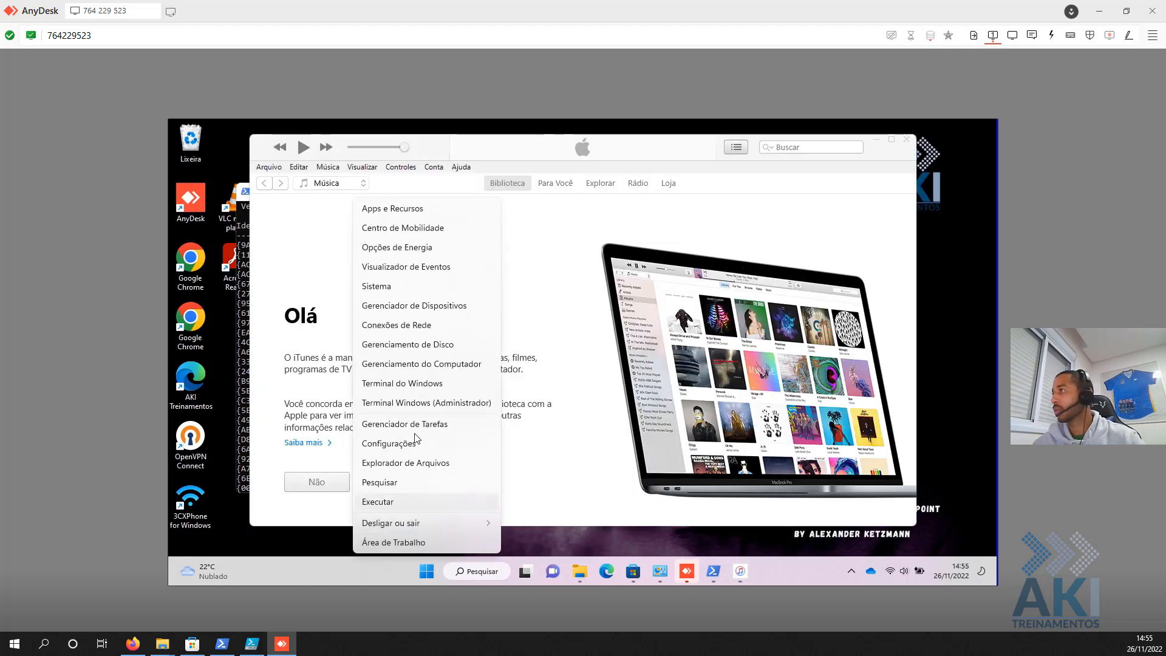
pyautogui.click(424, 426)
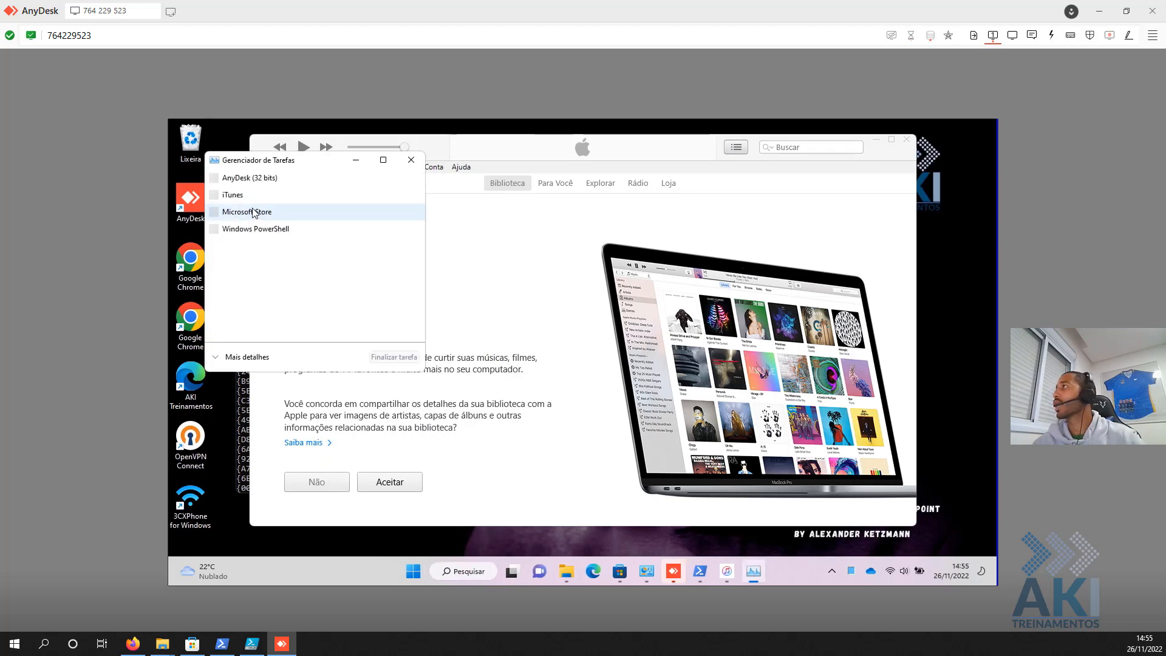
# - Expand the iTunes (9) group in Task Manager's detailed view and open the child process's menu
pyautogui.click(241, 195)
pyautogui.click(246, 355)
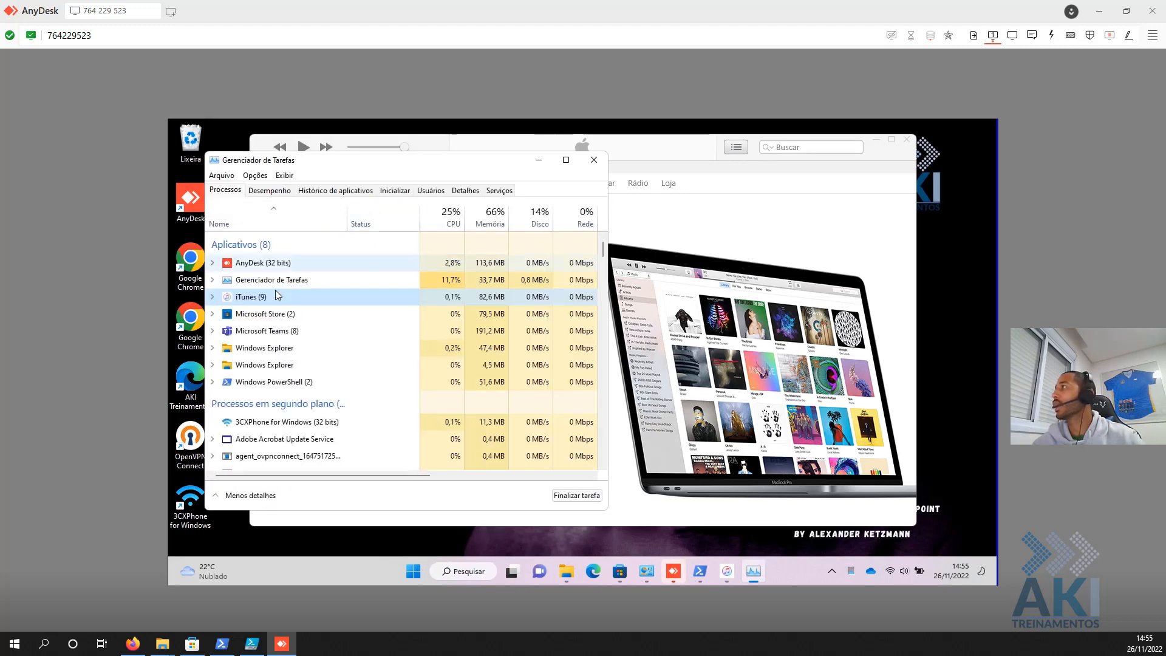
pyautogui.click(213, 296)
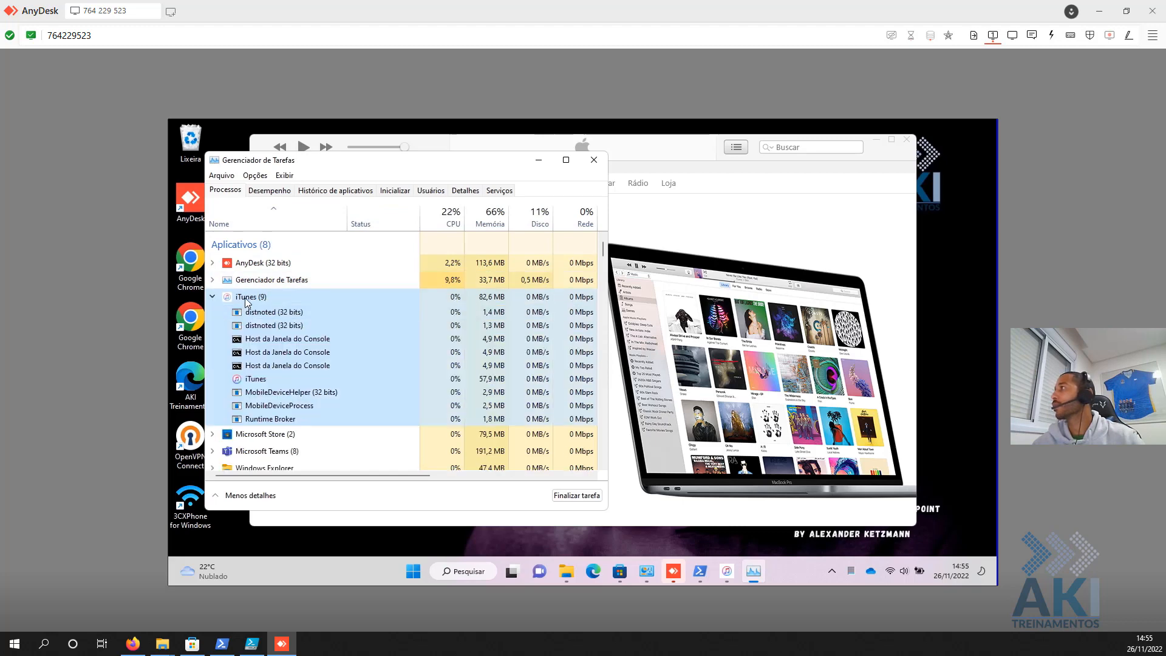
pyautogui.rightClick(245, 300)
pyautogui.press('Escape')
pyautogui.click(264, 378)
pyautogui.rightClick(264, 381)
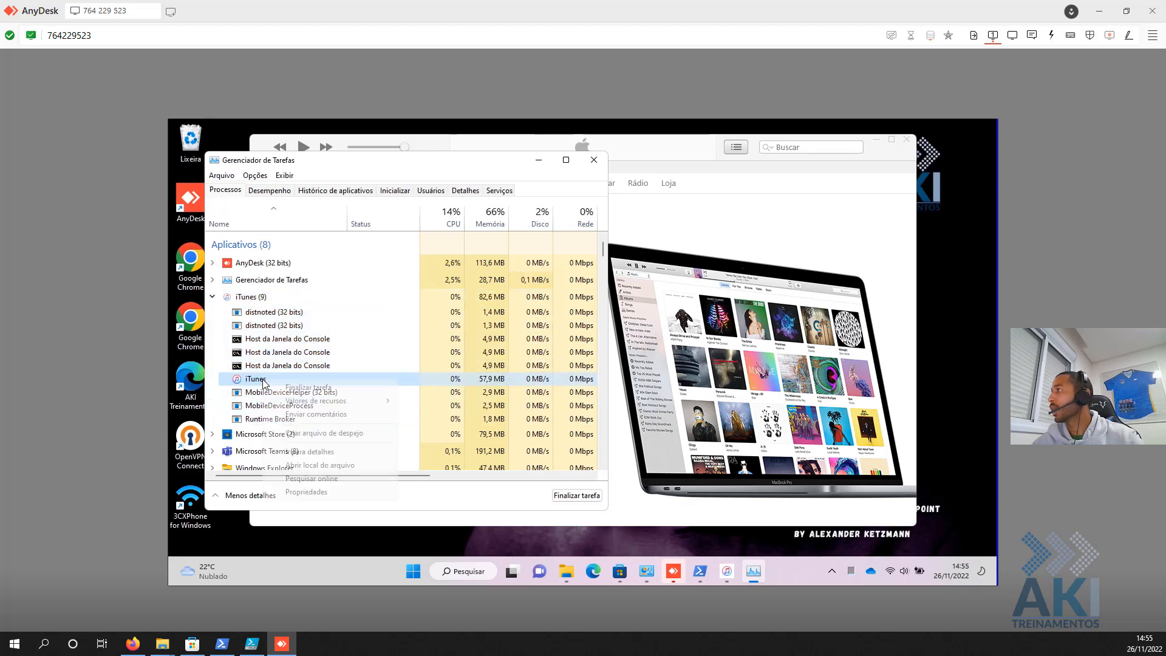
# - Open iTunes' file location and view the WindowsApps\AppleInc.iTunes_12126.1.57048.0_x64 path
pyautogui.click(350, 465)
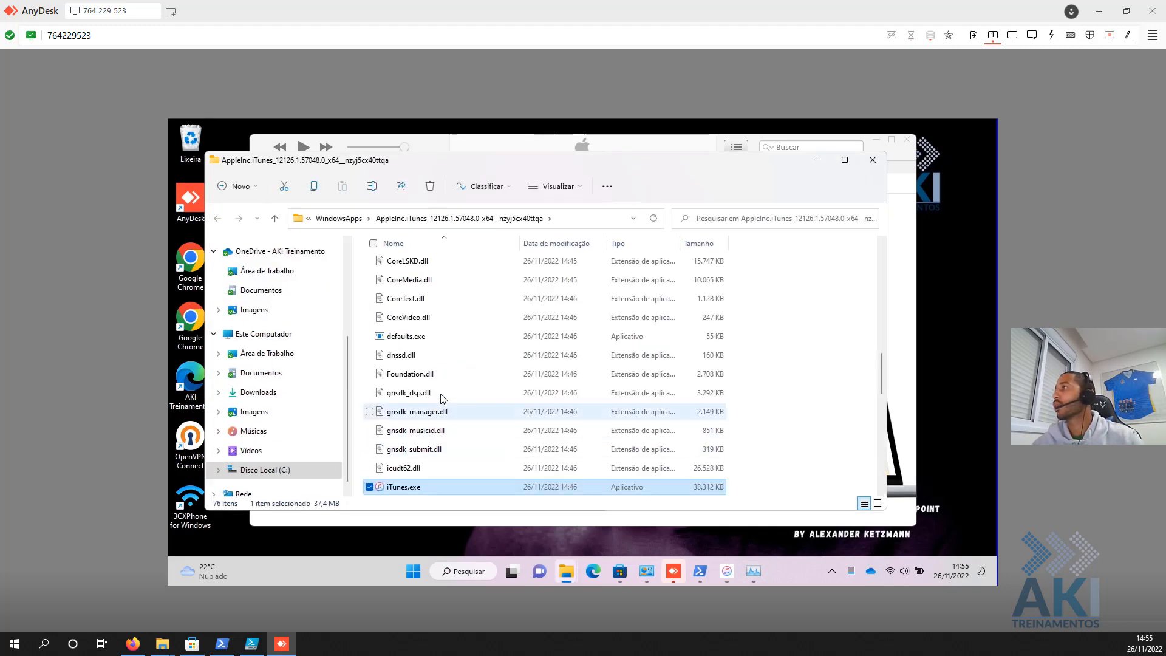
pyautogui.click(596, 222)
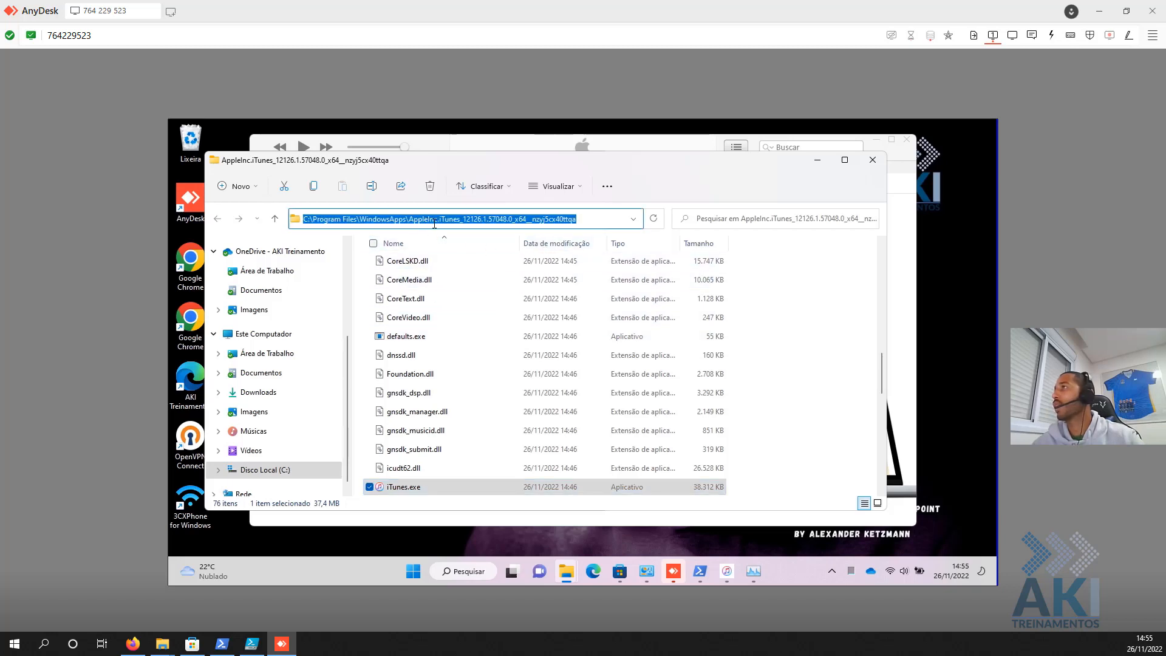
pyautogui.click(459, 443)
# - Browse the folder's 76 files, selecting JavaScriptCore.dll
pyautogui.scroll(-3, 460, 445)
pyautogui.scroll(-5, 460, 445)
pyautogui.scroll(4, 459, 445)
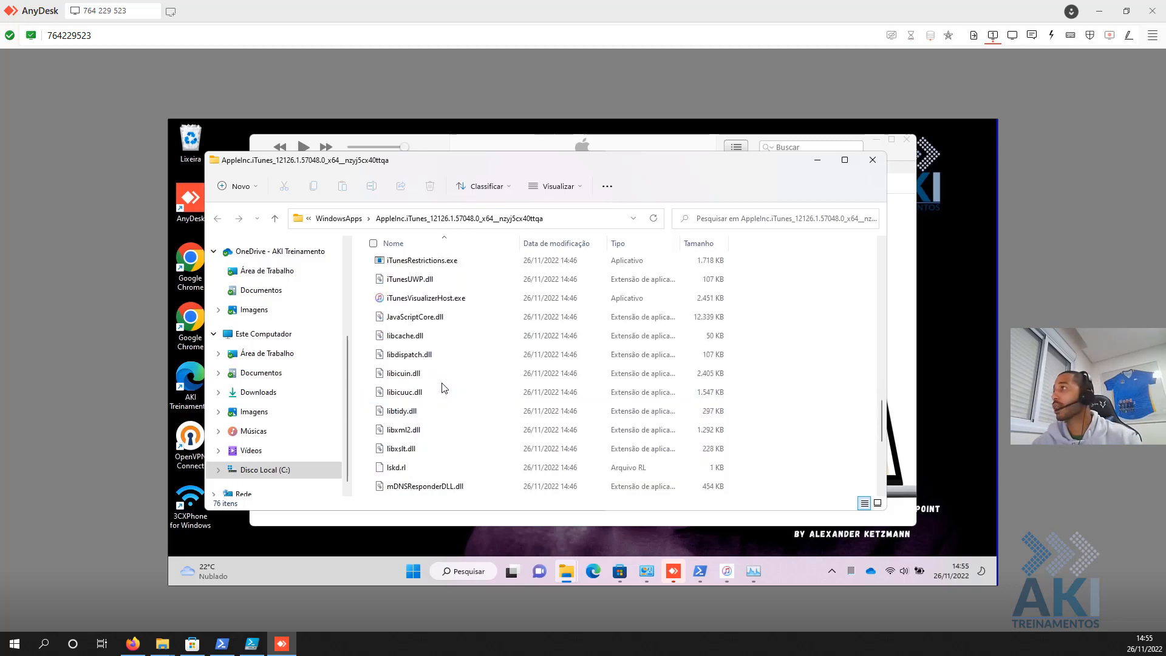
pyautogui.click(440, 316)
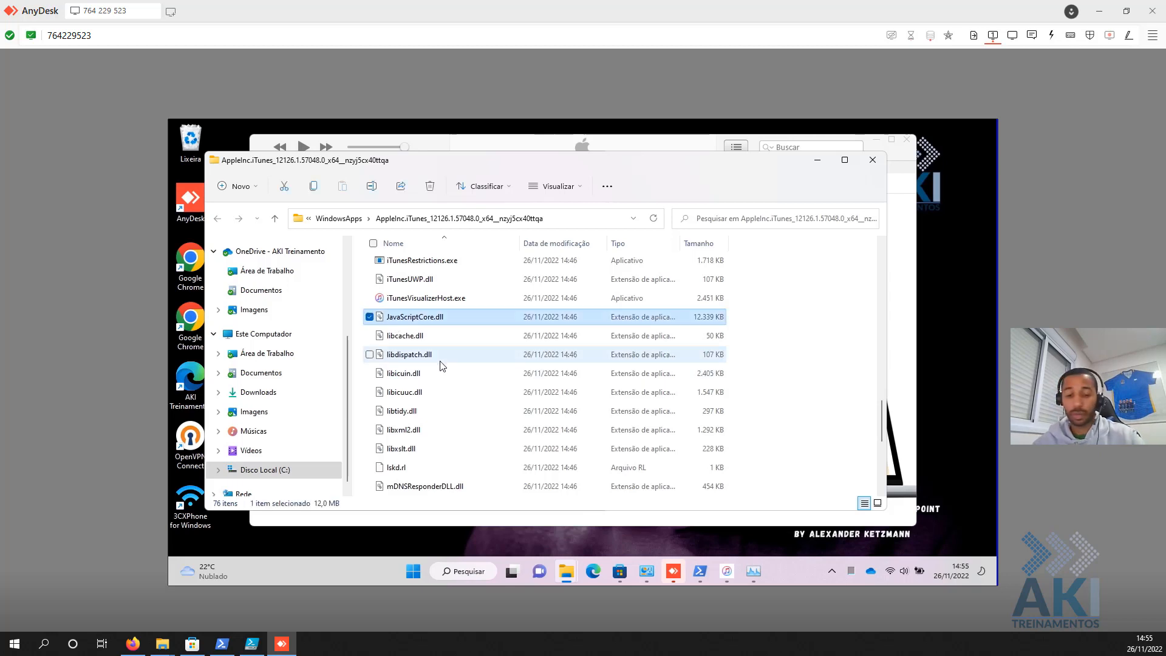
pyautogui.scroll(10, 442, 364)
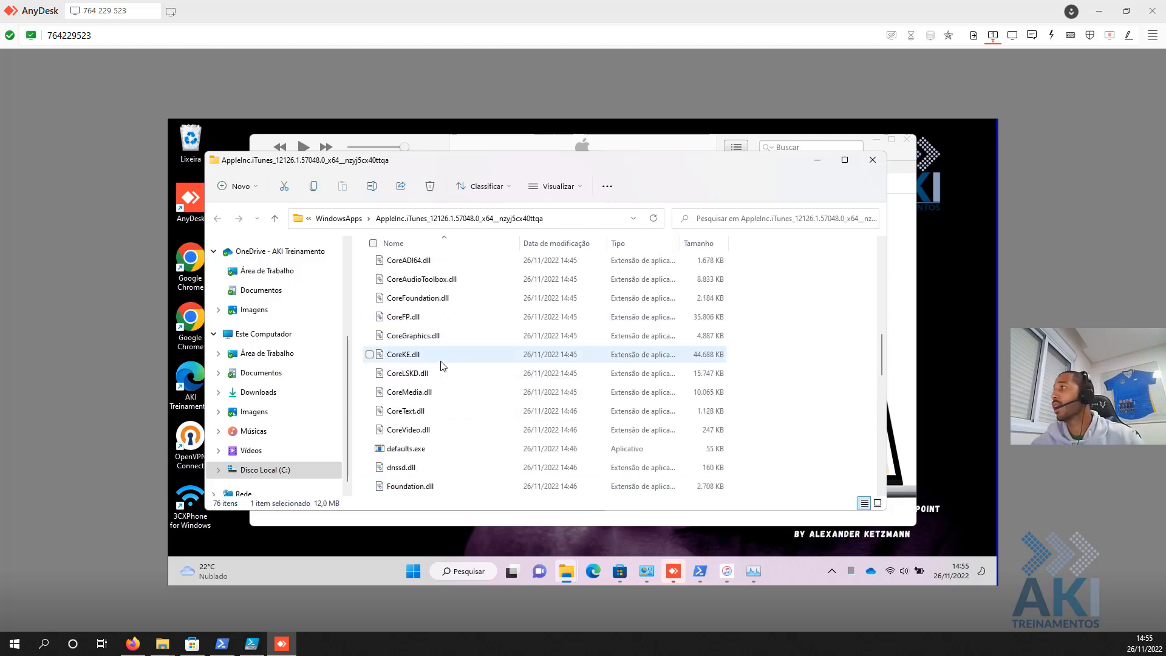
pyautogui.scroll(2, 442, 365)
pyautogui.scroll(2, 442, 364)
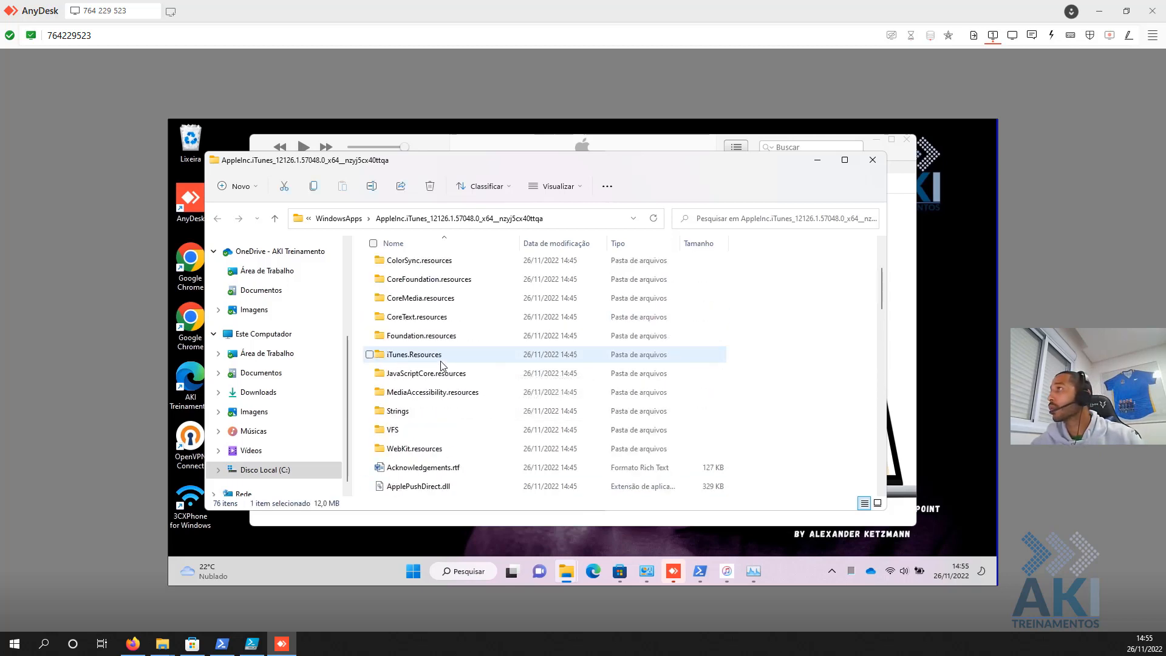
pyautogui.scroll(-1, 433, 297)
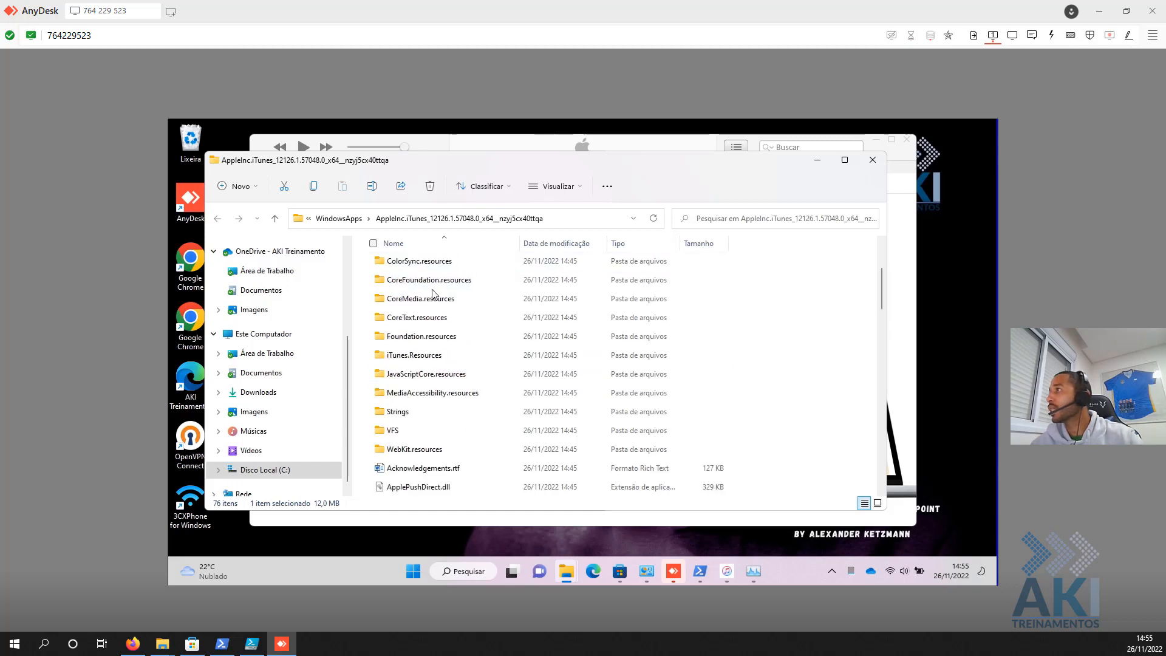
pyautogui.scroll(-8, 411, 449)
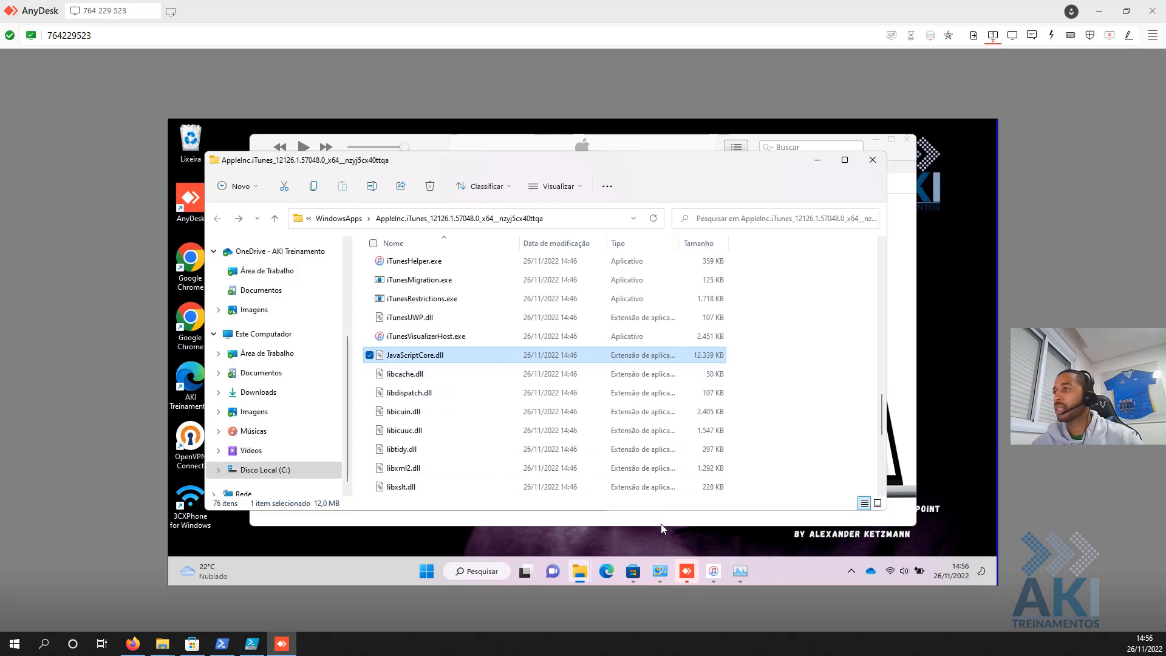
# - Run Windows PowerShell as administrator on the remote machine, entering the admin account credentials
pyautogui.click(203, 573)
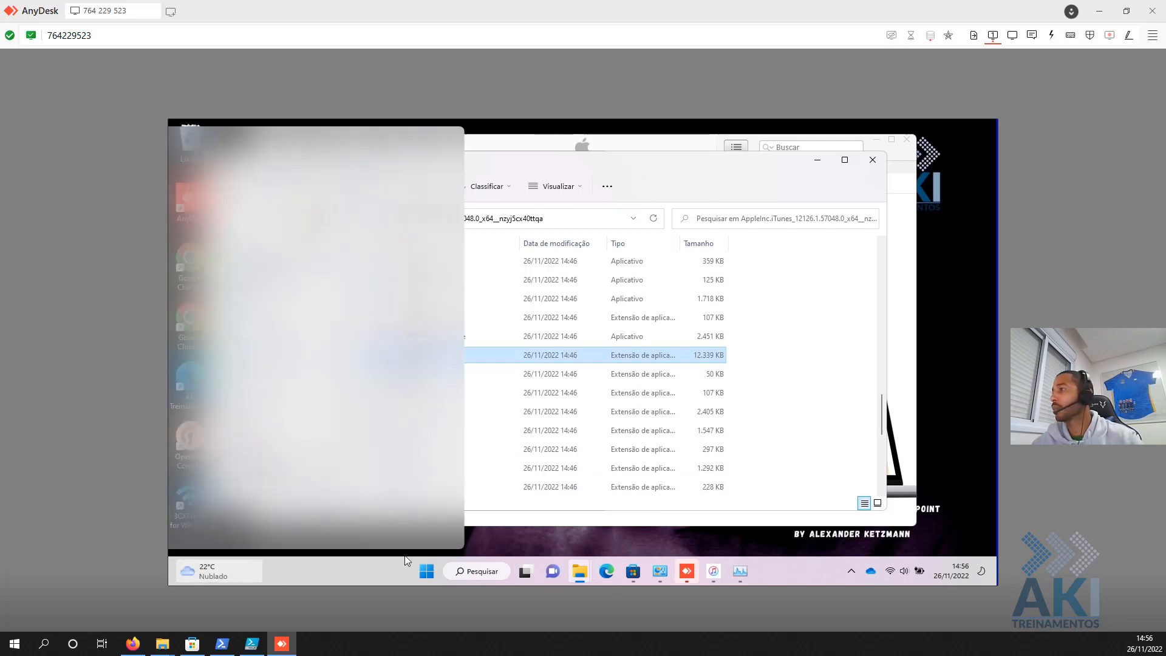
pyautogui.click(425, 572)
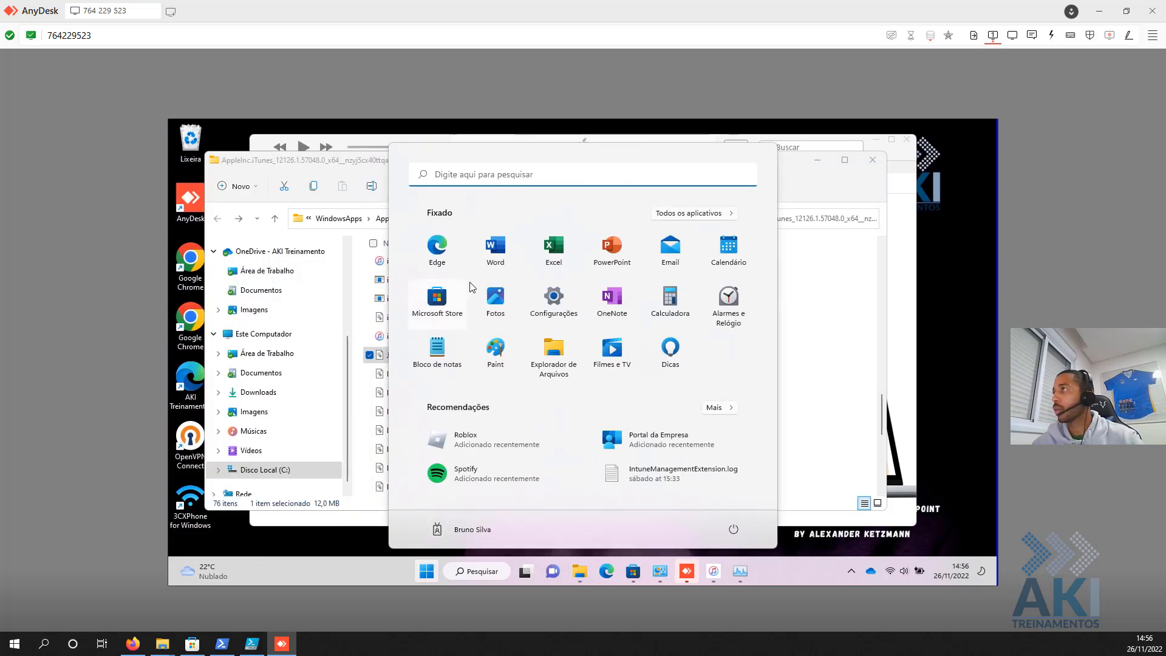
pyautogui.write('power')
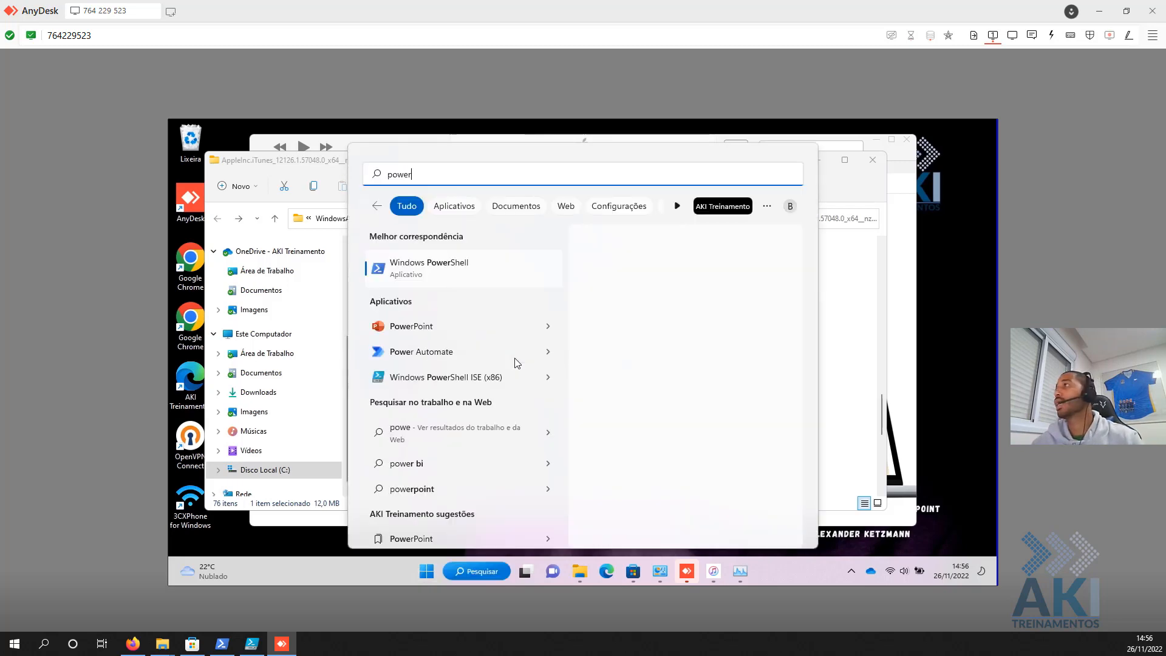
pyautogui.rightClick(428, 272)
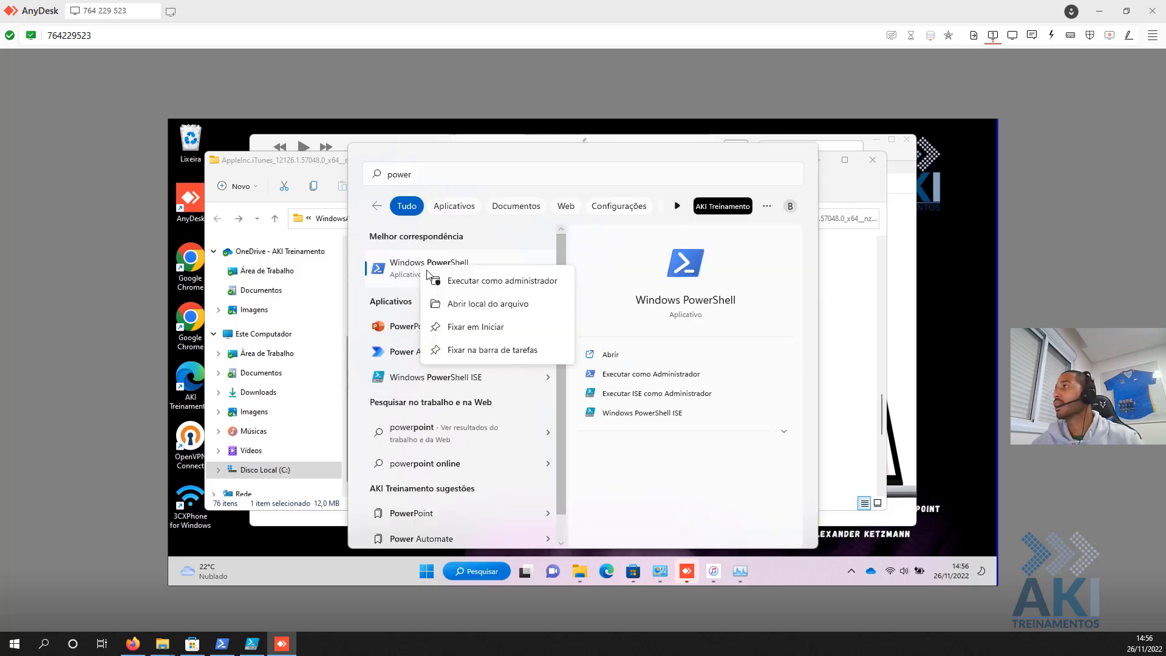
pyautogui.click(459, 284)
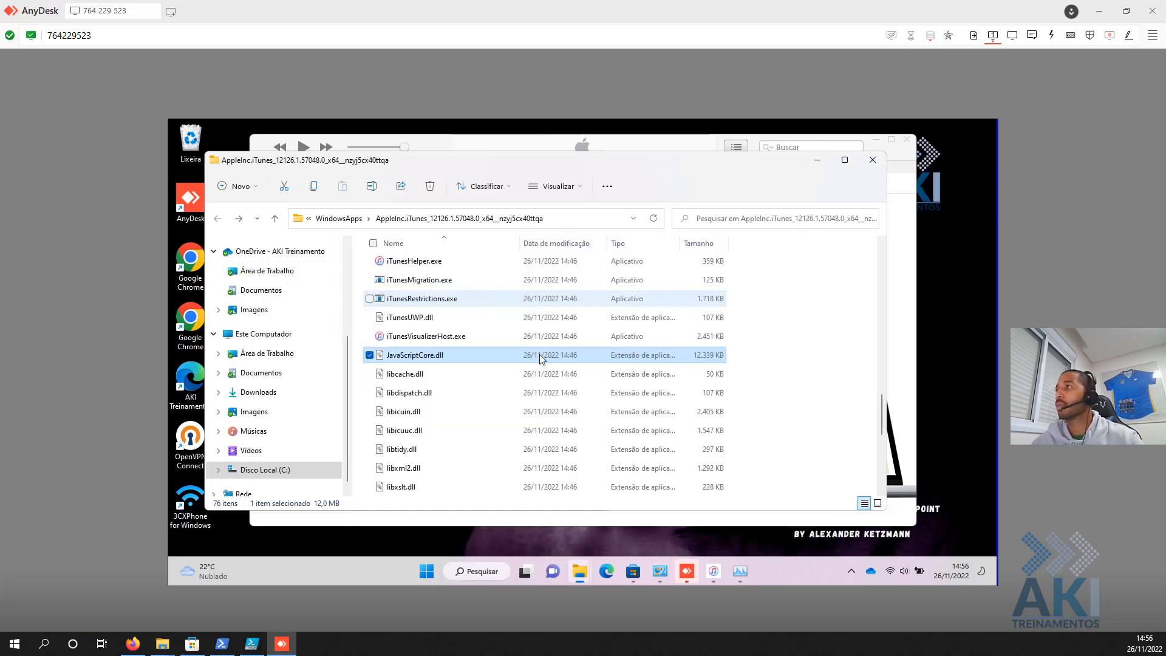
pyautogui.write('.\\aki.admin')
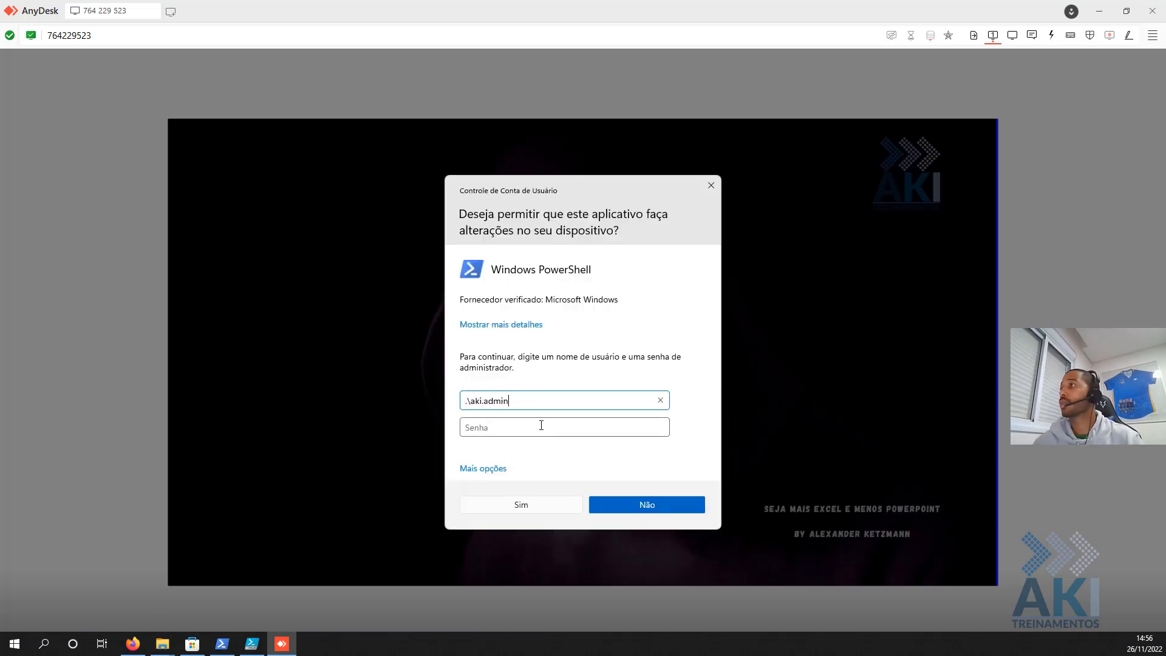
pyautogui.press('Tab')
pyautogui.write('•')
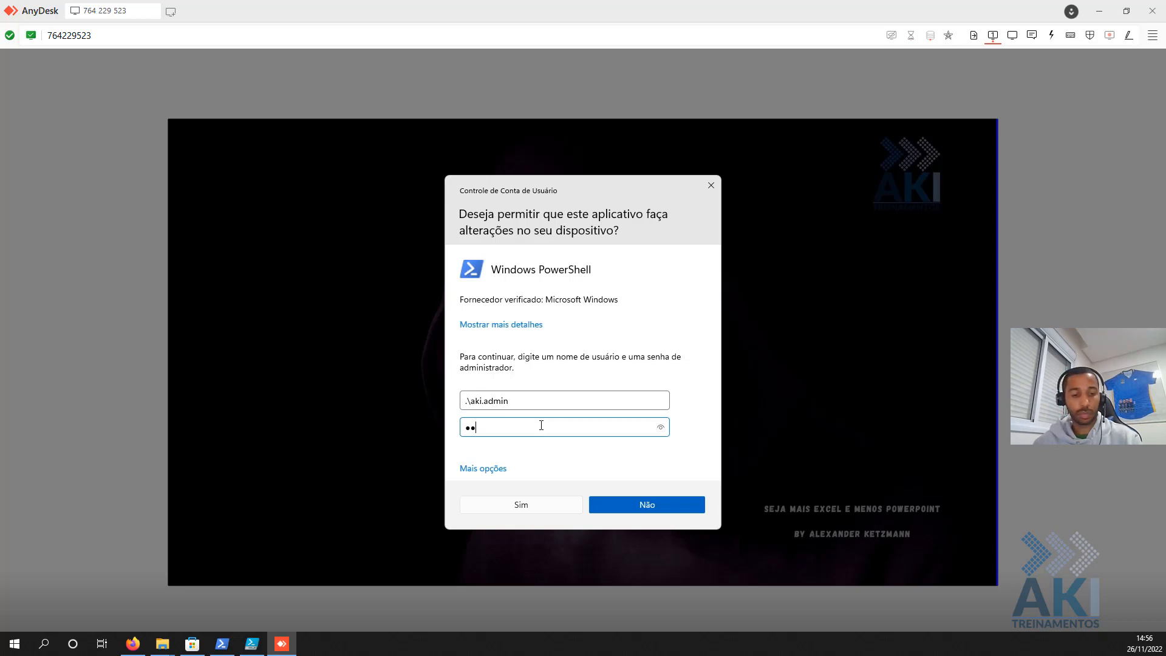
pyautogui.press('BackSpace')
pyautogui.write('••••••••')
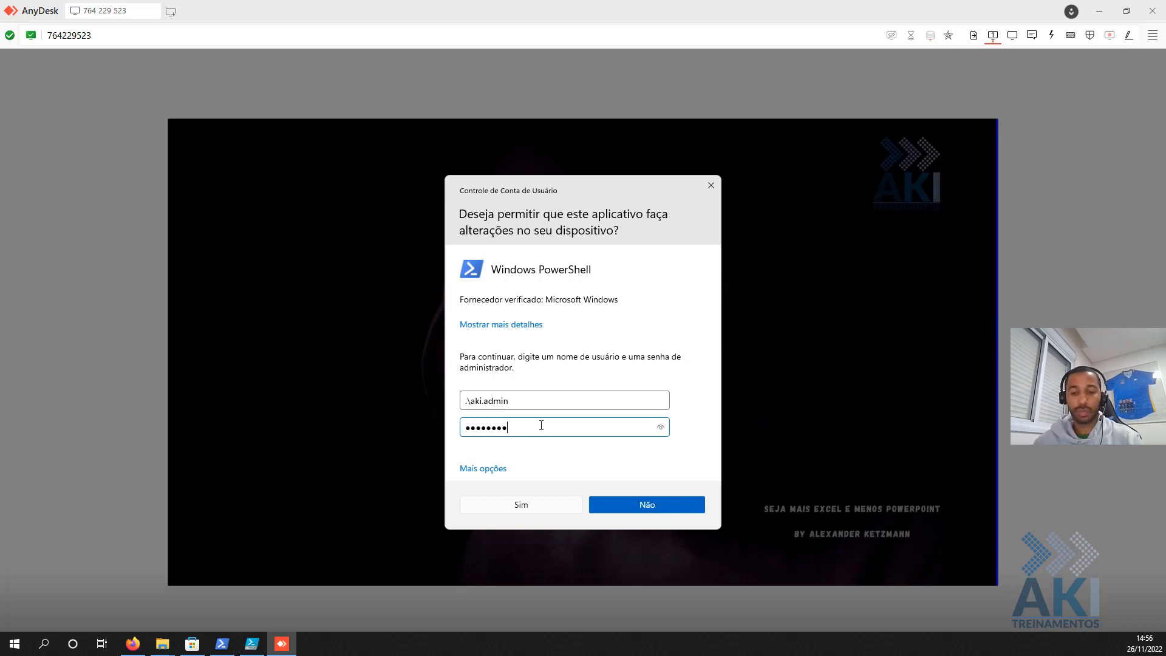
pyautogui.write('••')
pyautogui.press('Return')
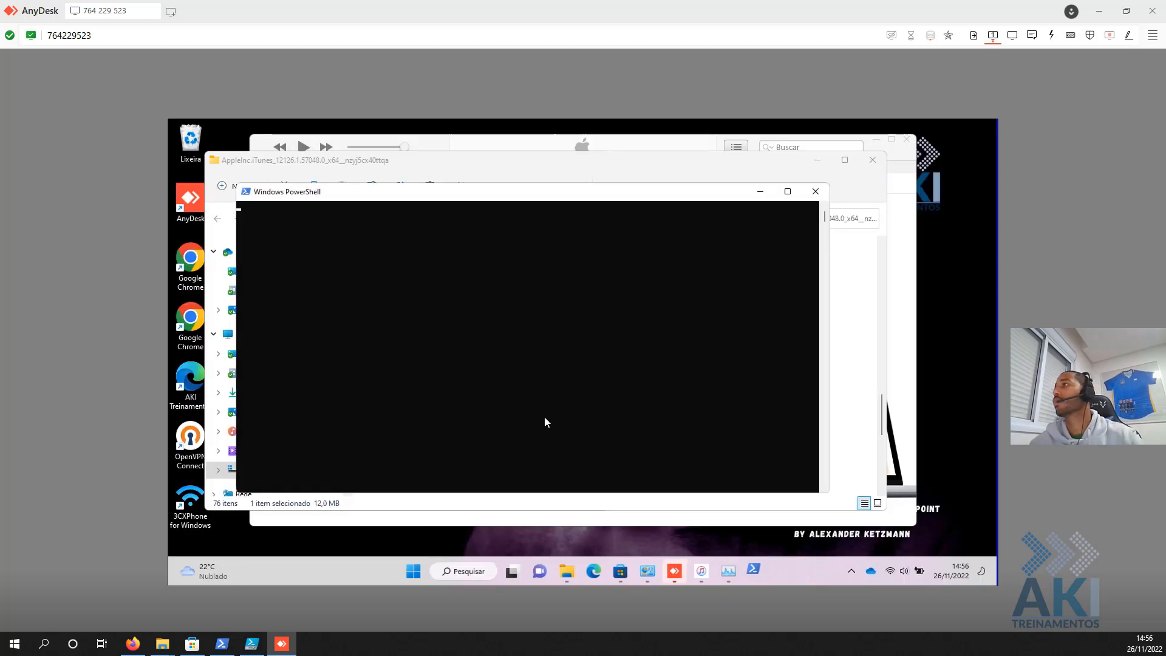
# - Run the Get-WMIObject Win32_Product listing command and scroll through its sorted results
pyautogui.write('Get-WMIObject Win32_Product | Sort-Object -Property Name | Format-Table IdentifyingNumber, Name, Version, LocalPackage -AutoSize')
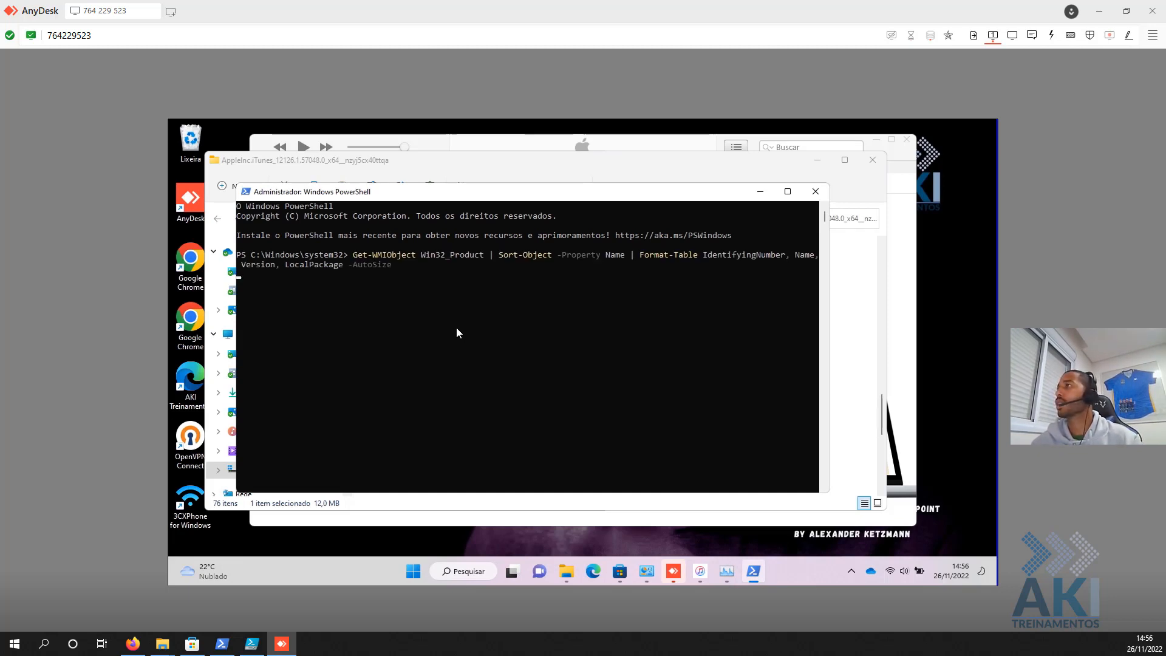
pyautogui.scroll(5, 456, 327)
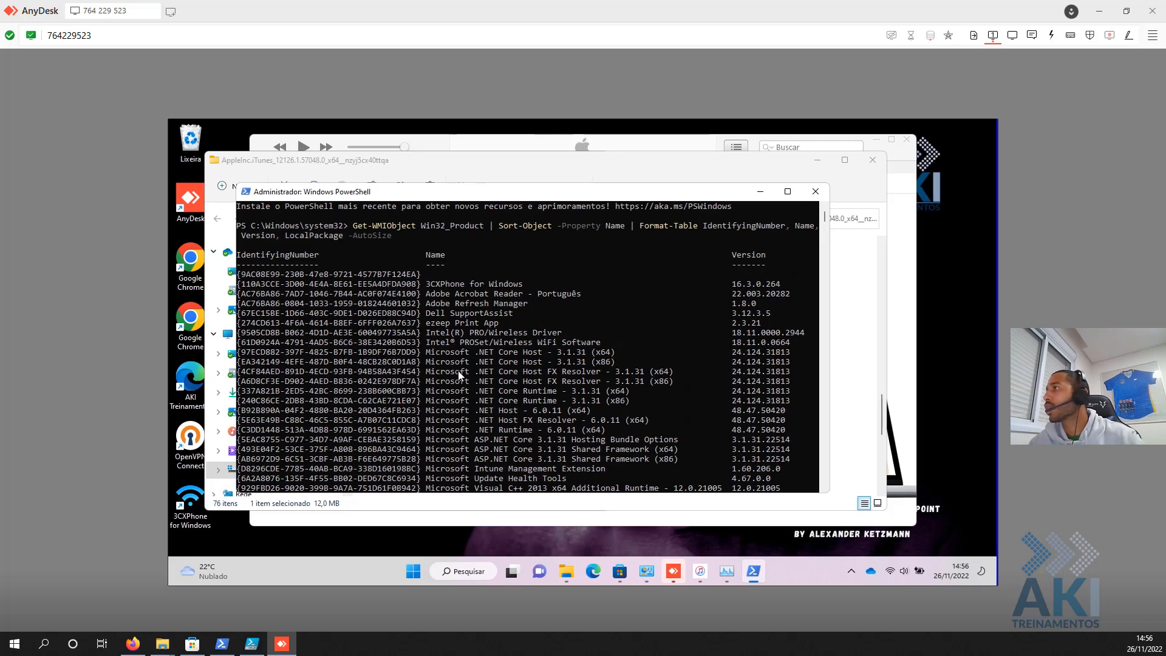
pyautogui.scroll(-5, 459, 374)
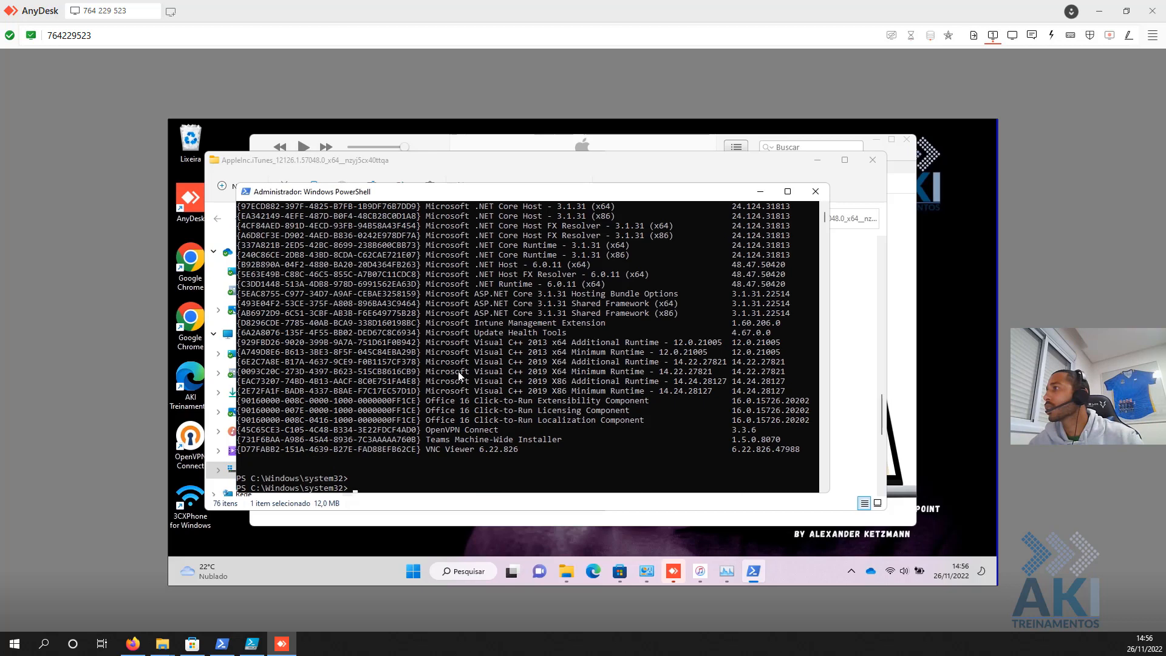
pyautogui.scroll(-2, 458, 372)
pyautogui.scroll(6, 458, 373)
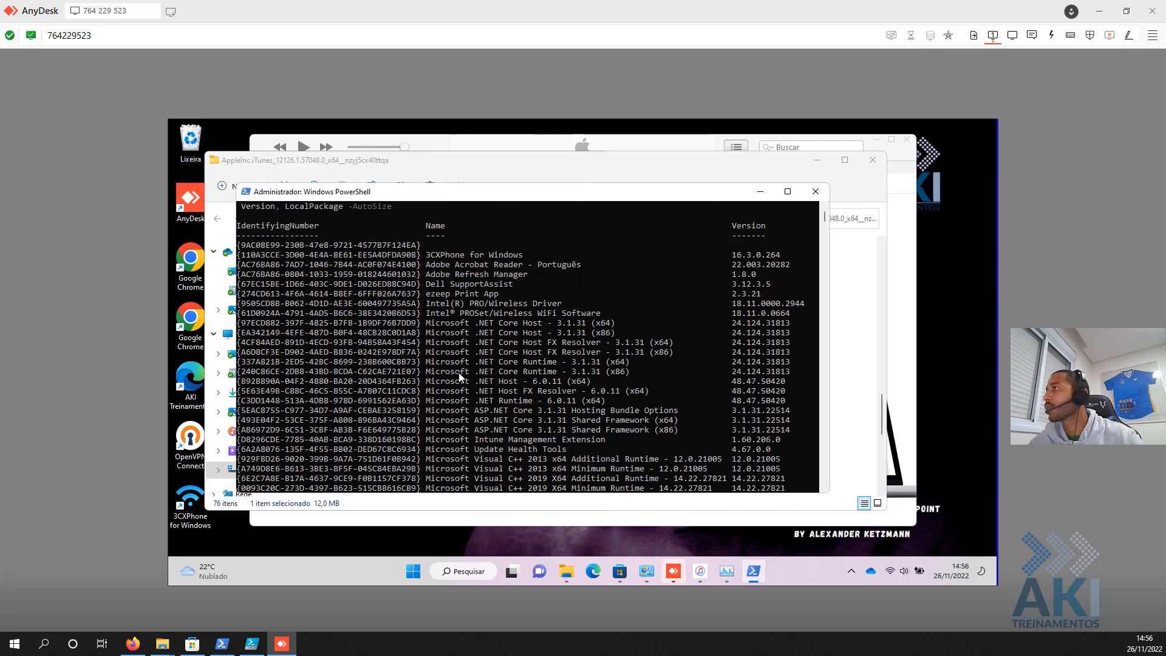
pyautogui.scroll(2, 459, 377)
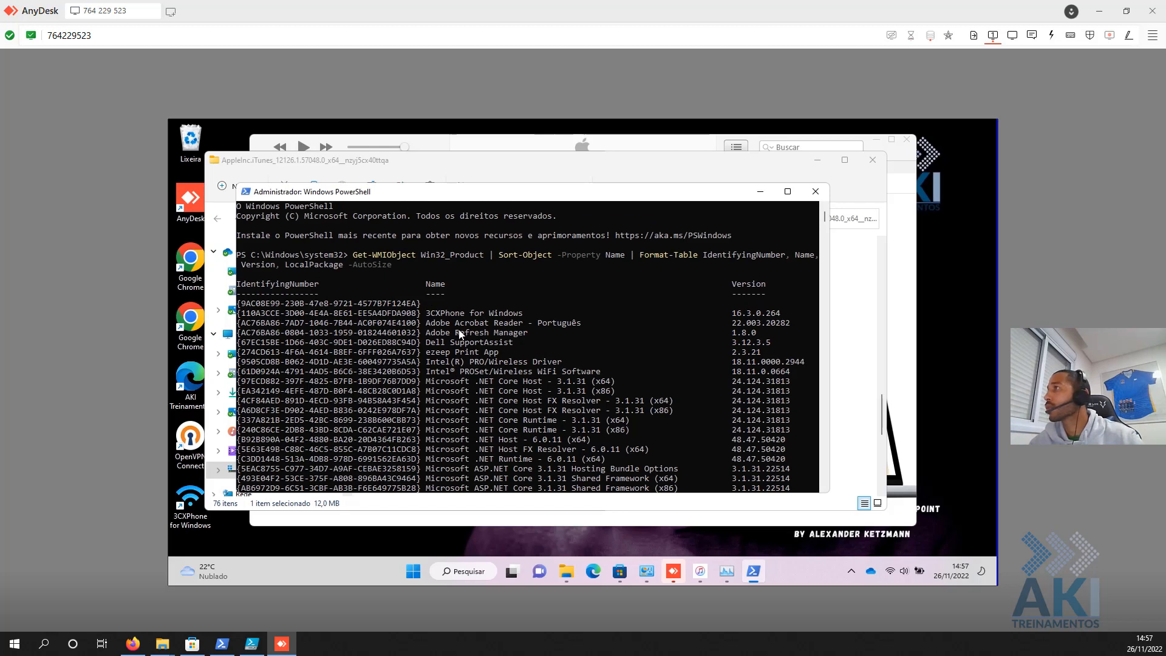
pyautogui.scroll(-5, 465, 394)
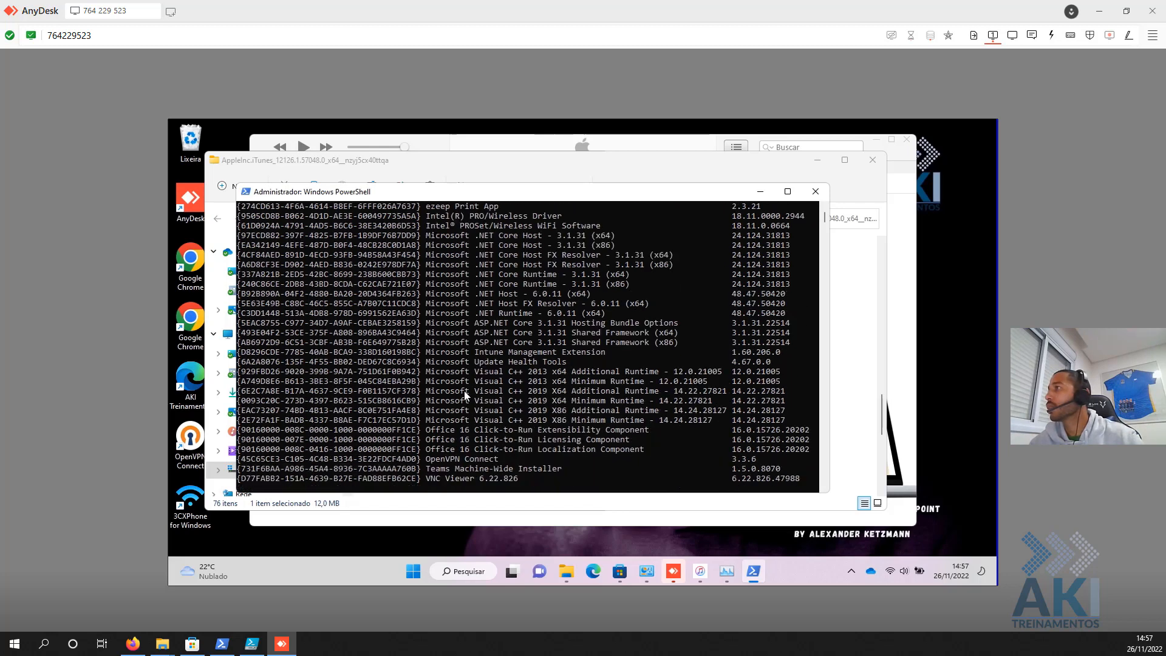
pyautogui.scroll(-2, 464, 391)
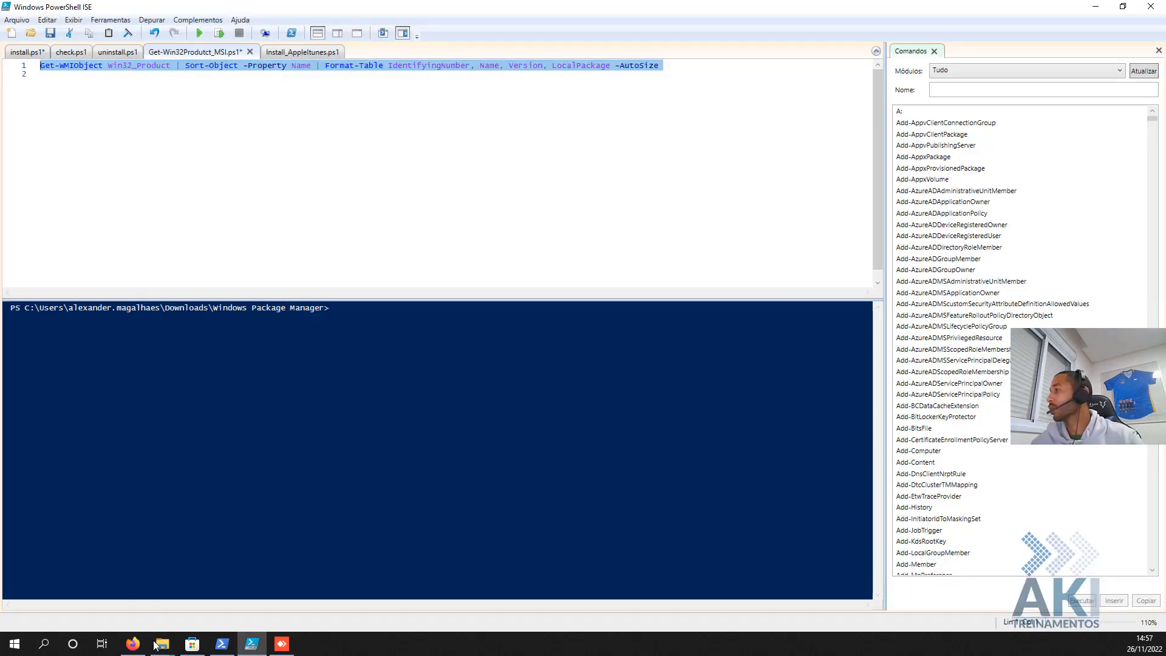
# - Review the start of the install command in the Intune Program settings
pyautogui.click(159, 643)
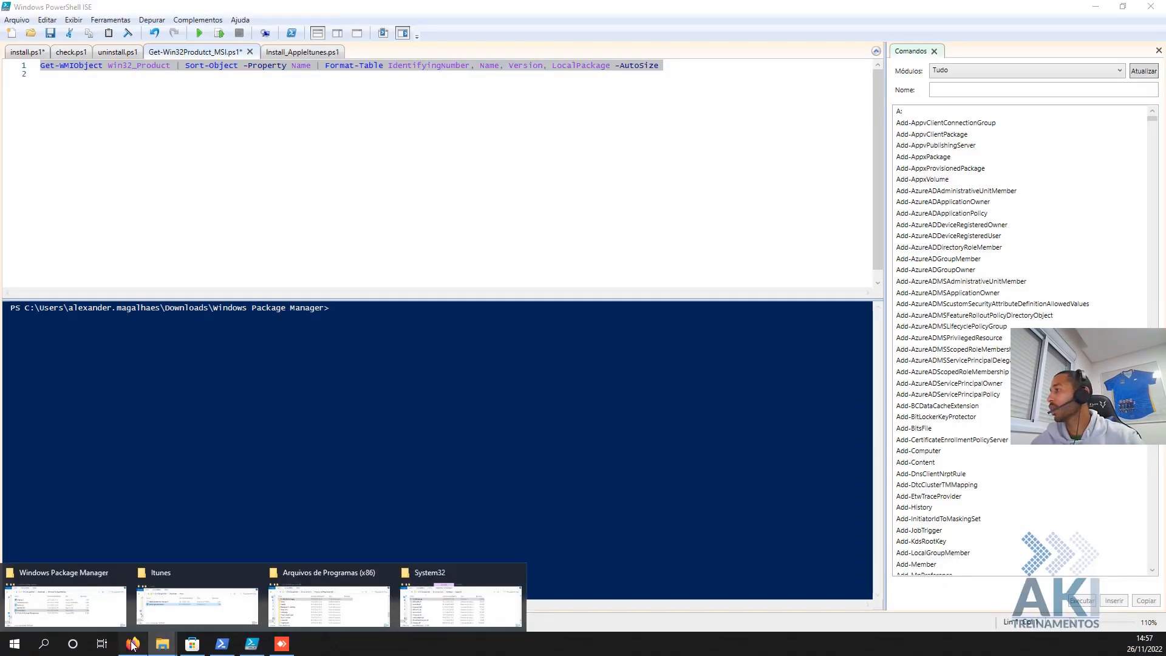
pyautogui.click(132, 645)
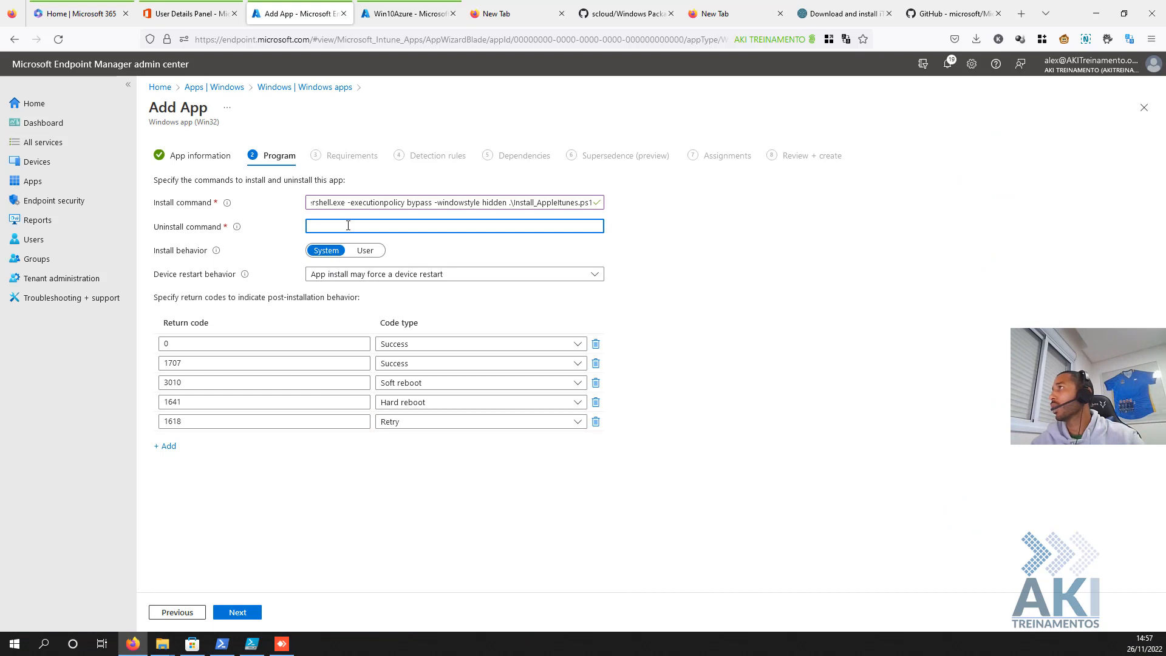
pyautogui.moveTo(387, 202); pyautogui.dragTo(279, 203)
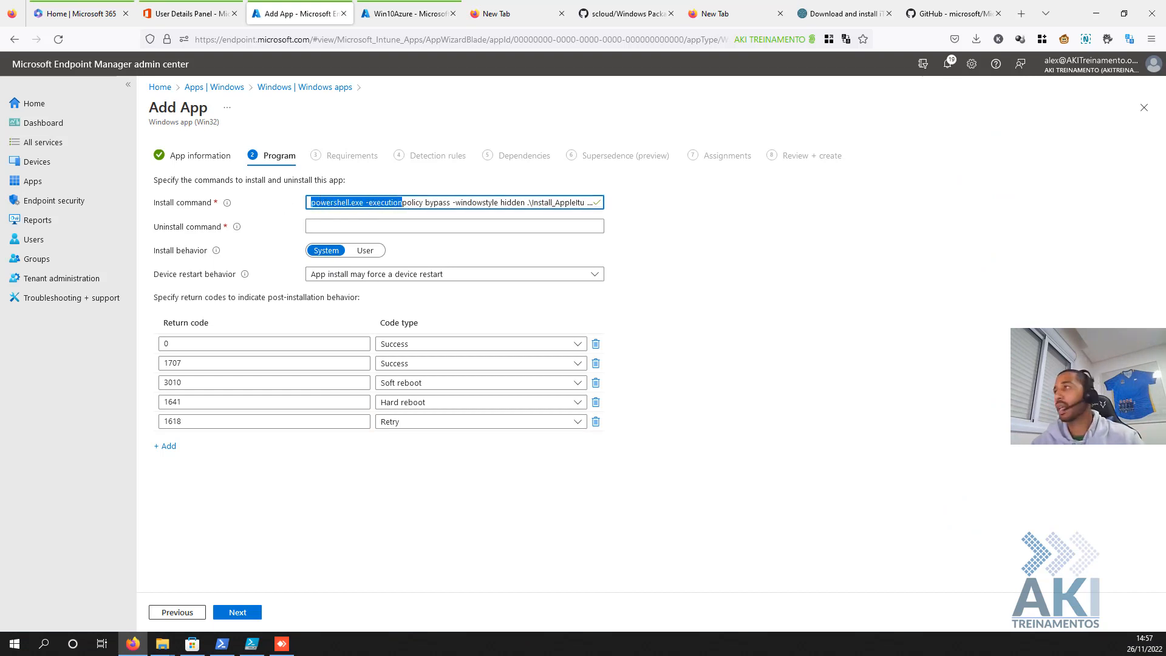
# - Run the Get-WMIObject line of Get-Win32Produtct_MSI.ps1 locally with Run Selection
pyautogui.click(249, 647)
pyautogui.moveTo(723, 100); pyautogui.dragTo(2, 11)
pyautogui.click(219, 33)
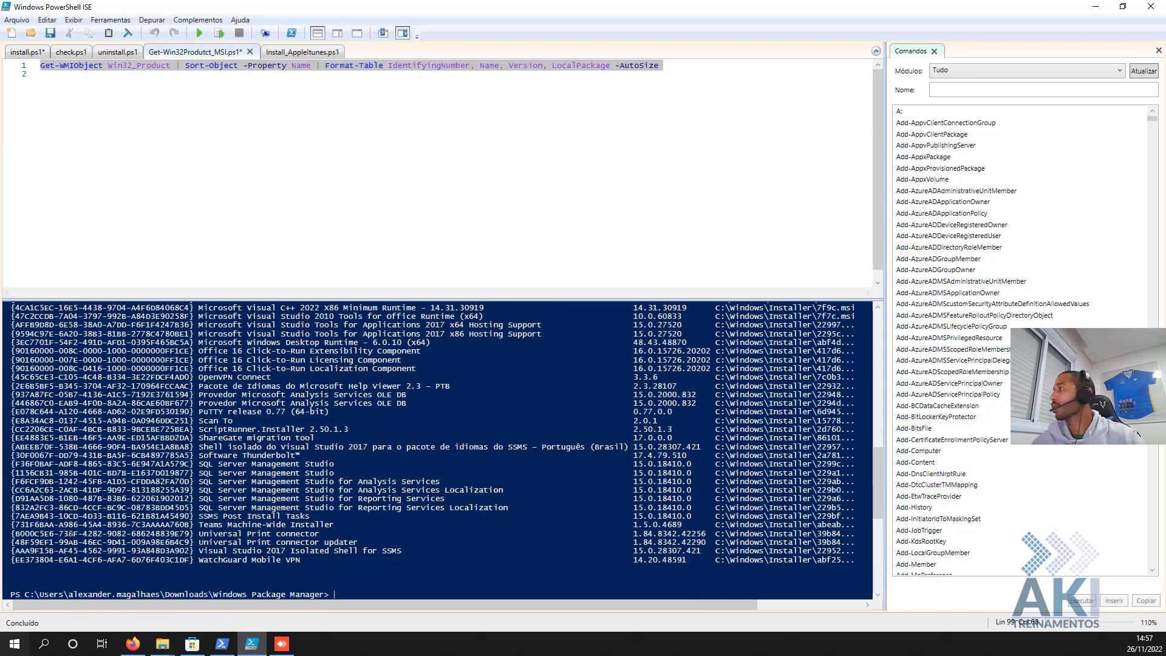
# - Copy the iTunes product code GUID from the PowerShell ISE installed-products output
pyautogui.scroll(15, 692, 493)
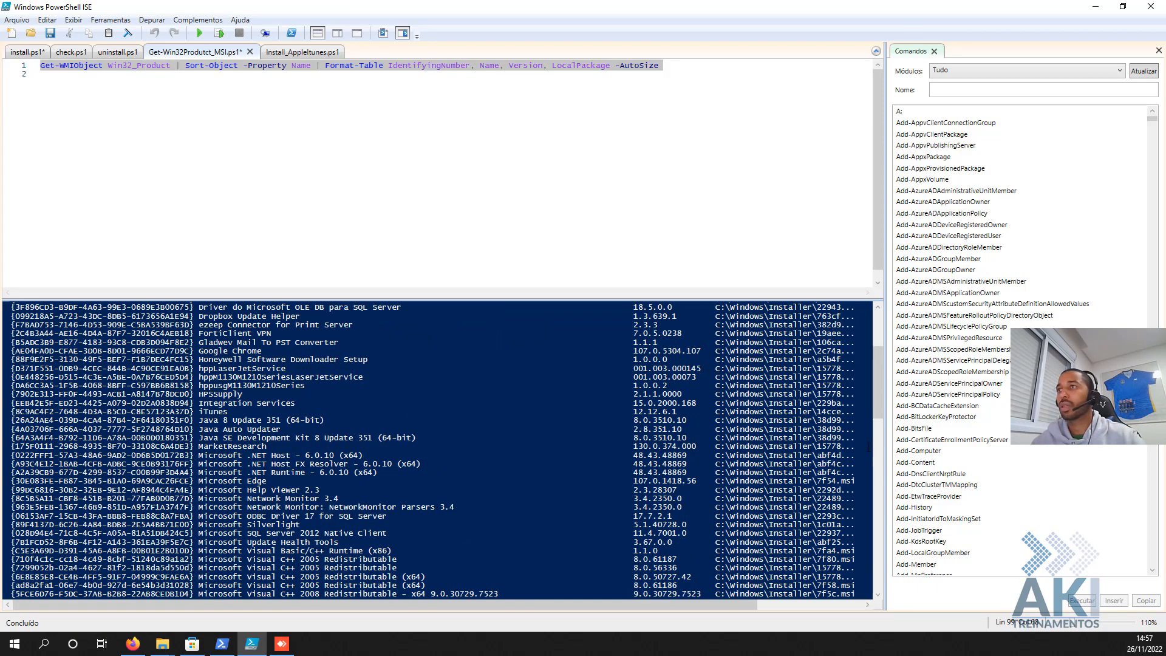
pyautogui.moveTo(875, 410); pyautogui.dragTo(875, 398)
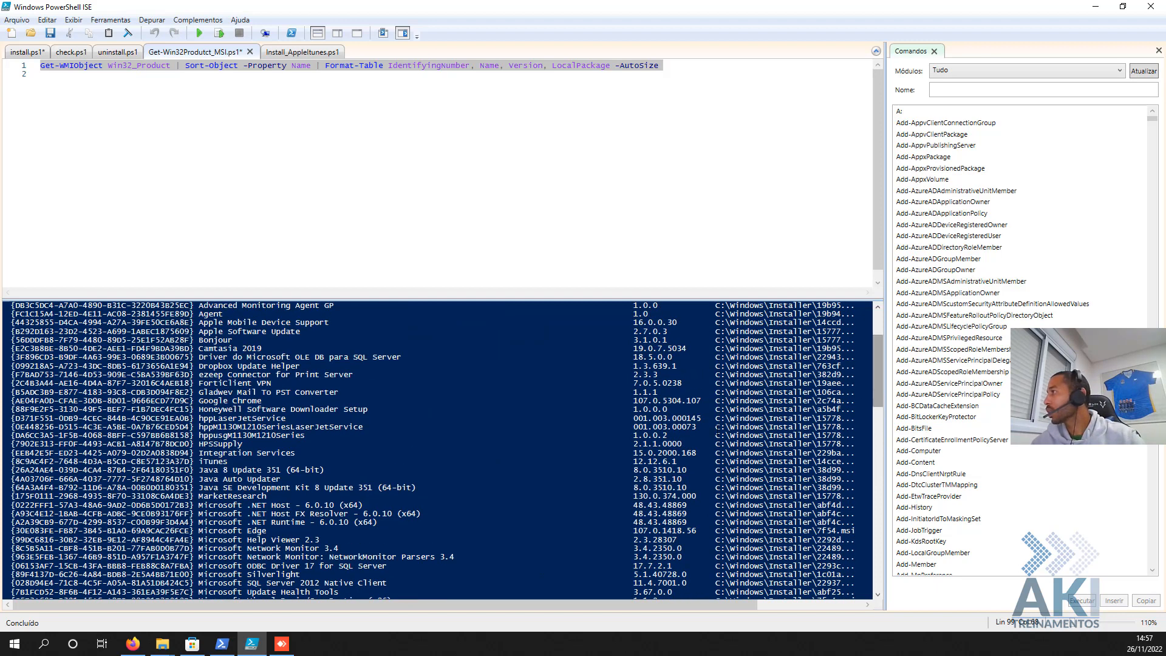
pyautogui.click(196, 461)
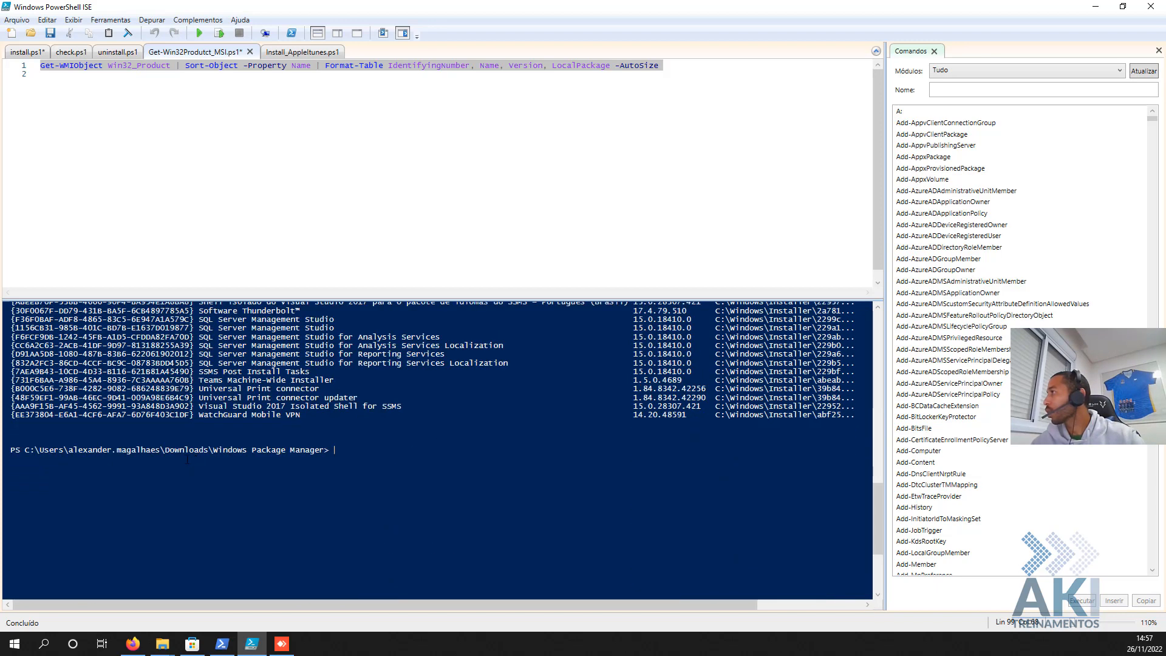
pyautogui.scroll(9, 200, 446)
pyautogui.scroll(10, 199, 447)
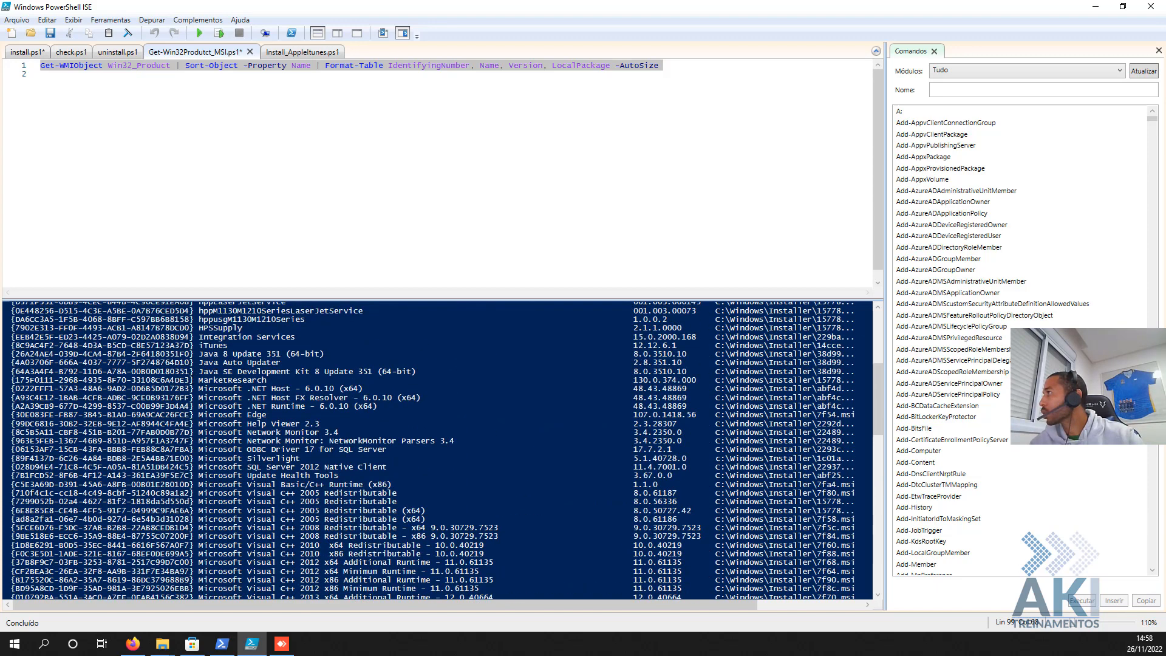
pyautogui.scroll(1, 199, 446)
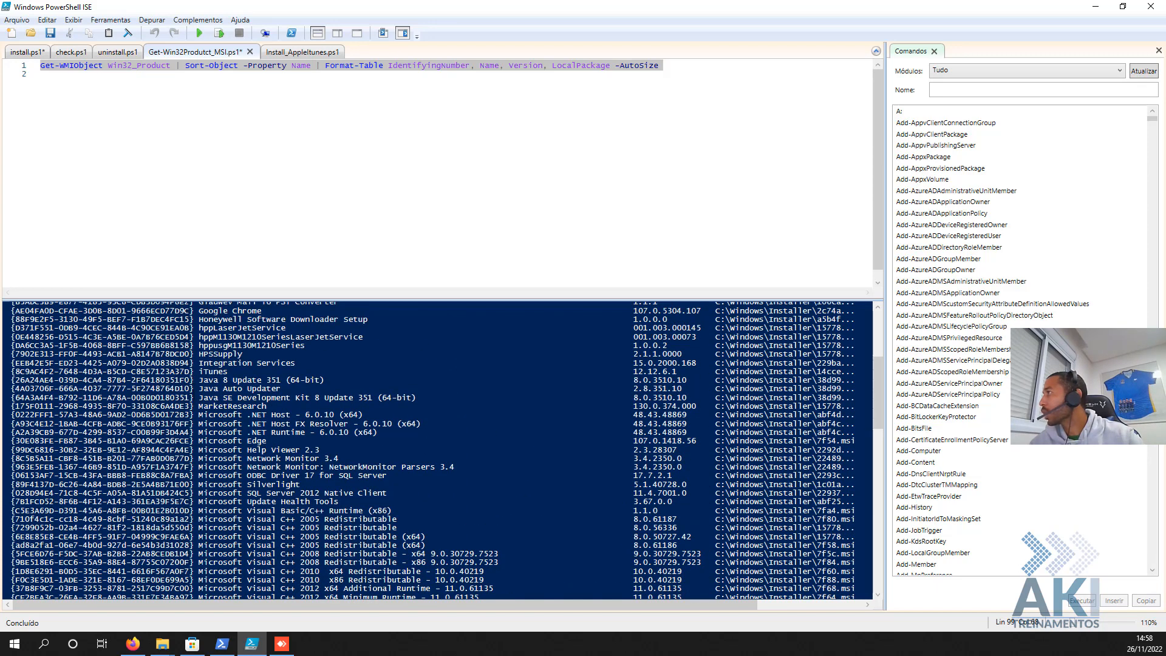
pyautogui.moveTo(193, 371); pyautogui.dragTo(11, 371)
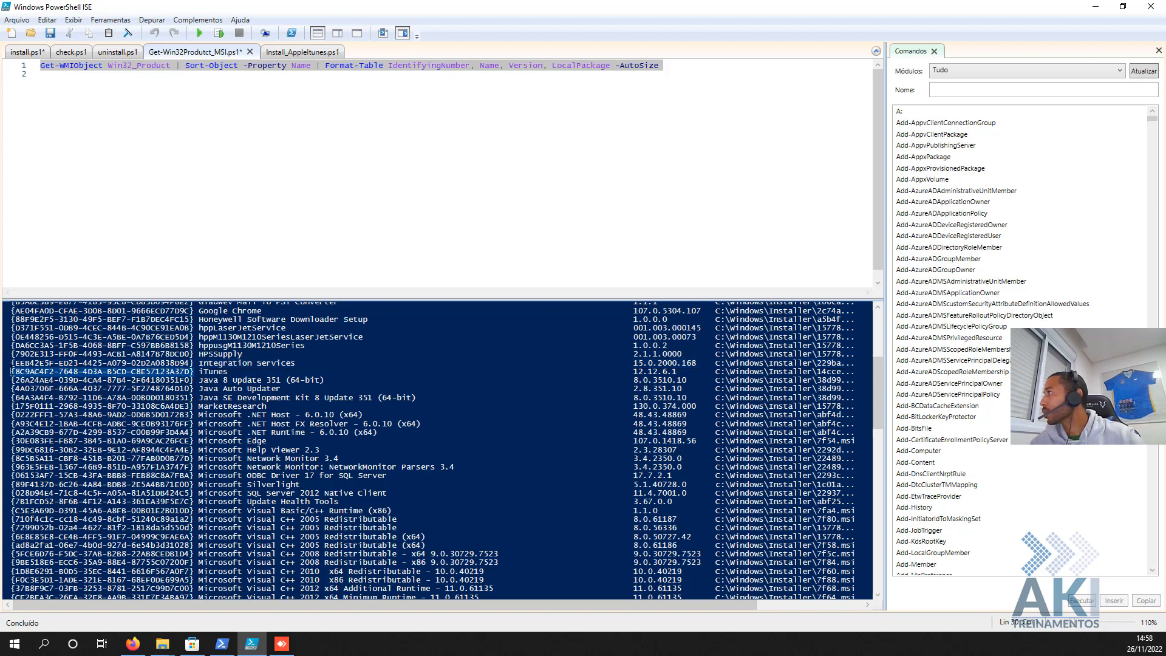
pyautogui.rightClick(15, 375)
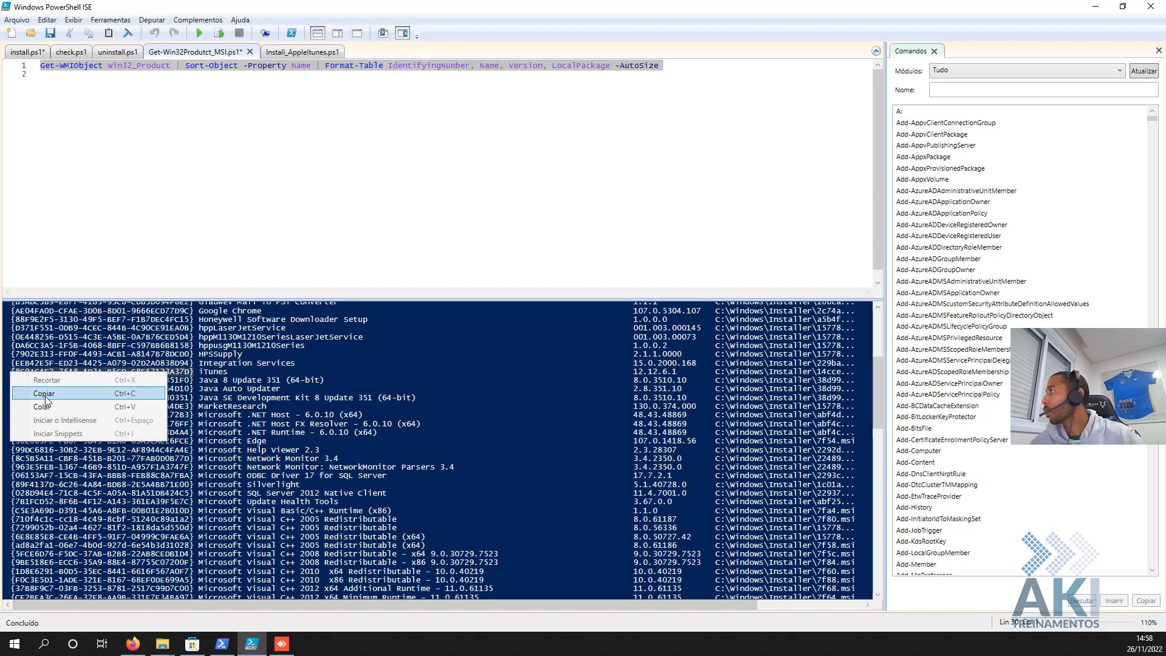
pyautogui.click(39, 396)
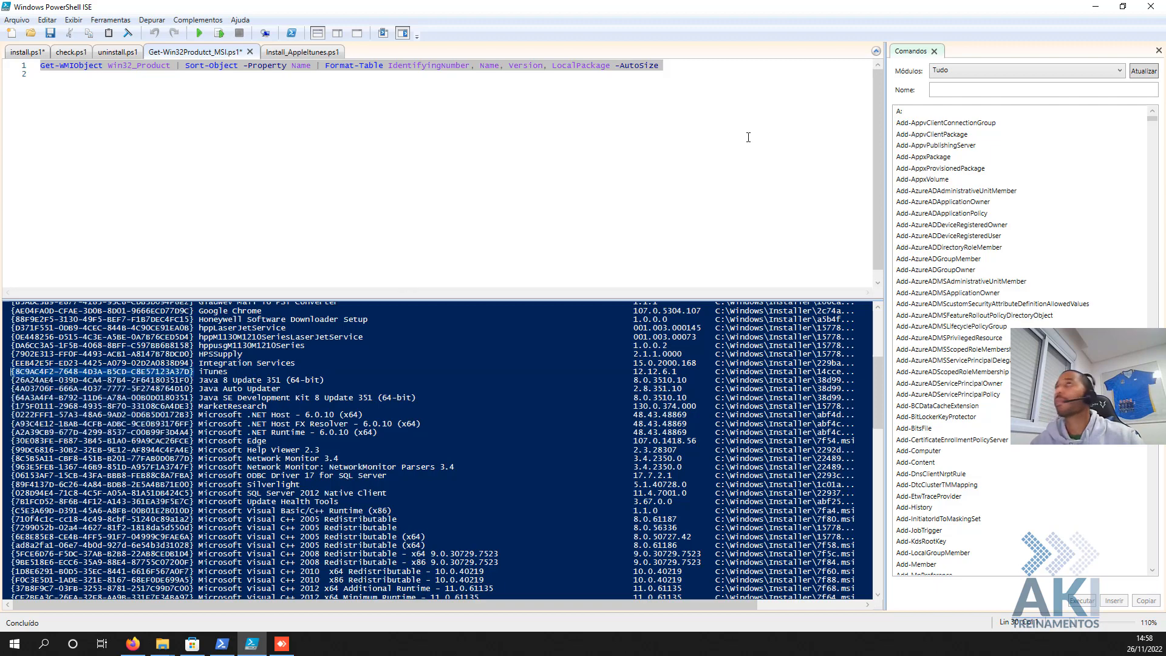
pyautogui.click(1092, 9)
pyautogui.click(431, 226)
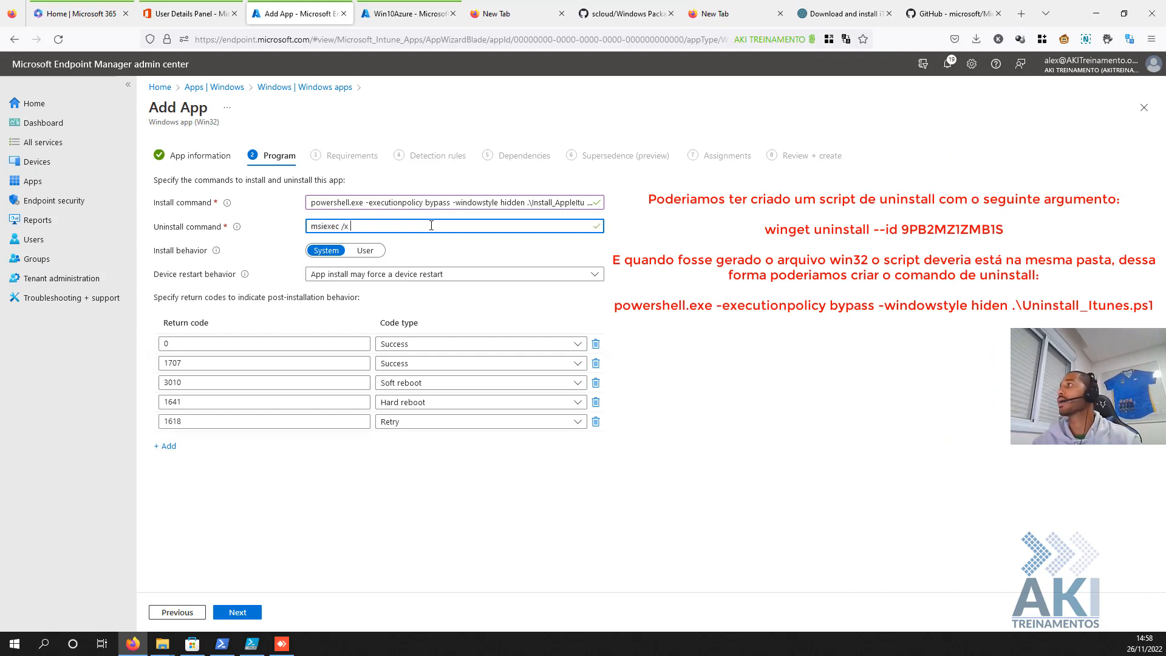
# - Paste the iTunes product code after msiexec /x, set User install behavior and no specific restart action
pyautogui.hotkey('ctrl', 'v')
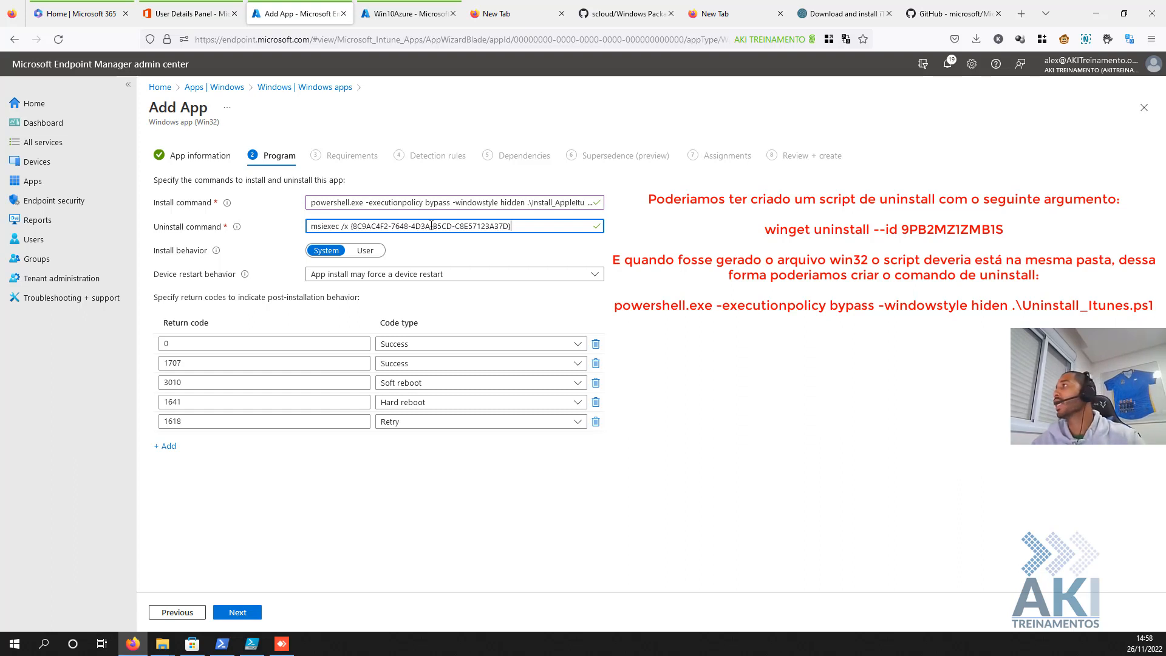
pyautogui.click(364, 251)
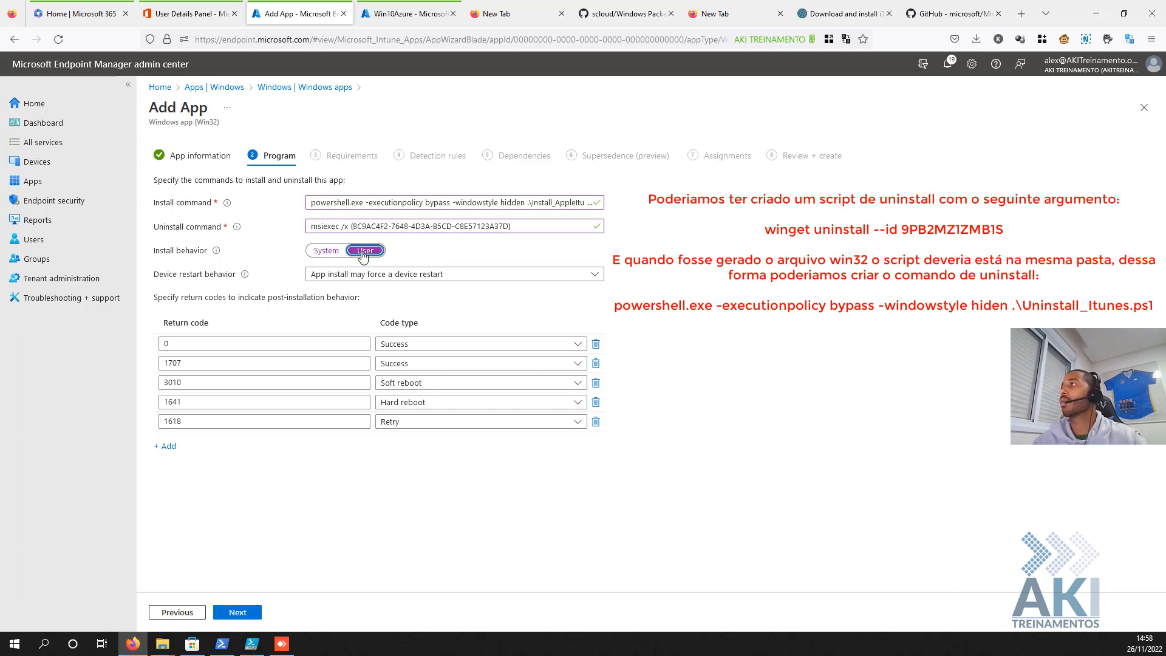
pyautogui.click(364, 274)
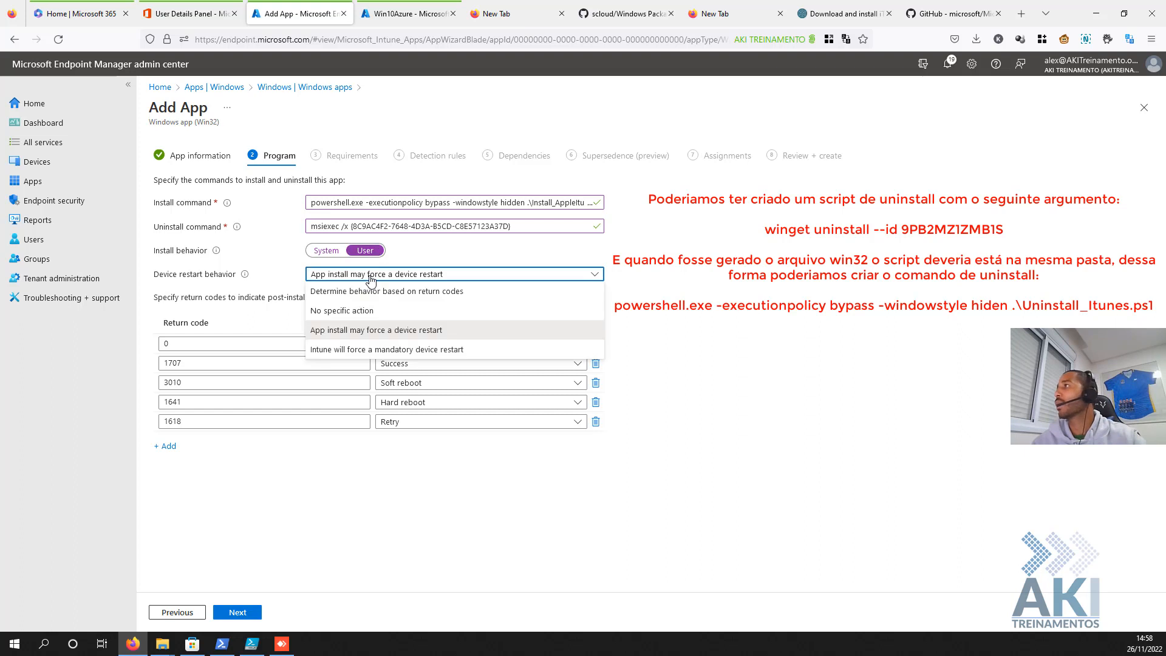
pyautogui.click(354, 313)
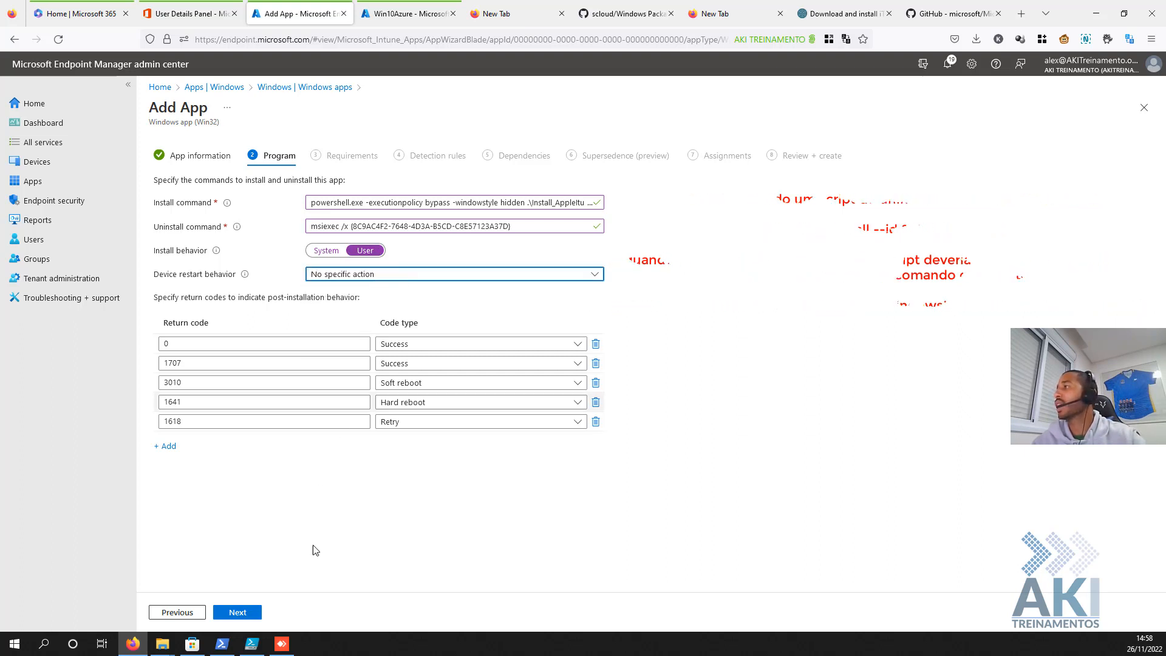
pyautogui.click(238, 613)
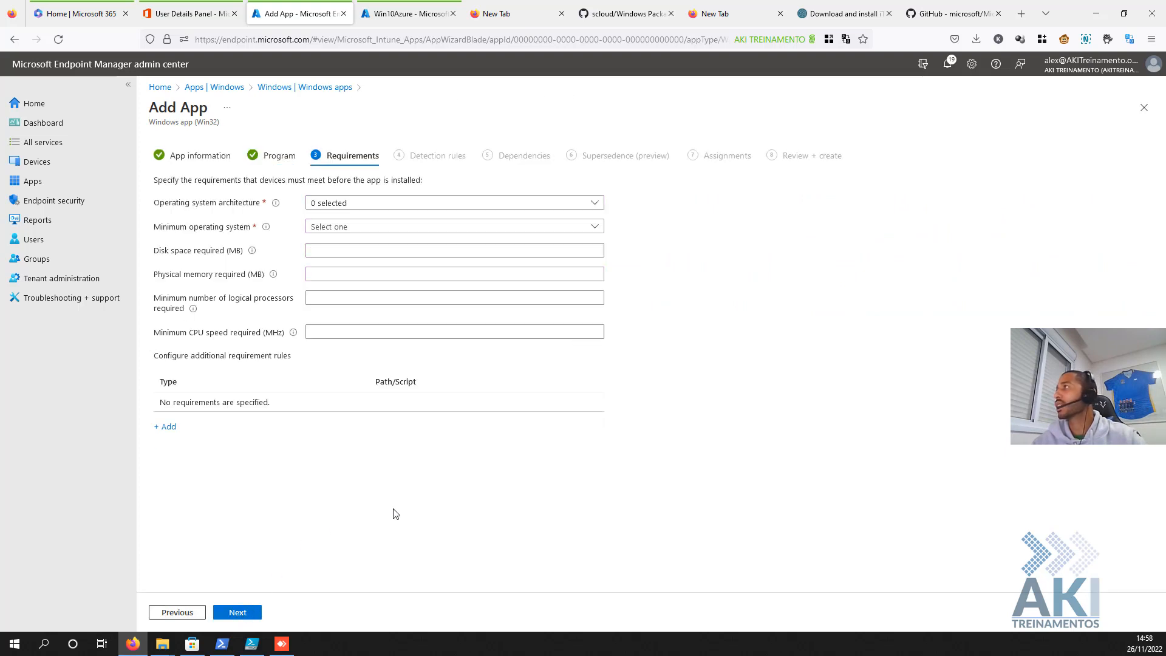
# - Require 32-bit and 64-bit Windows 10 1607 or later
pyautogui.click(312, 202)
pyautogui.click(316, 219)
pyautogui.click(316, 239)
pyautogui.click(706, 273)
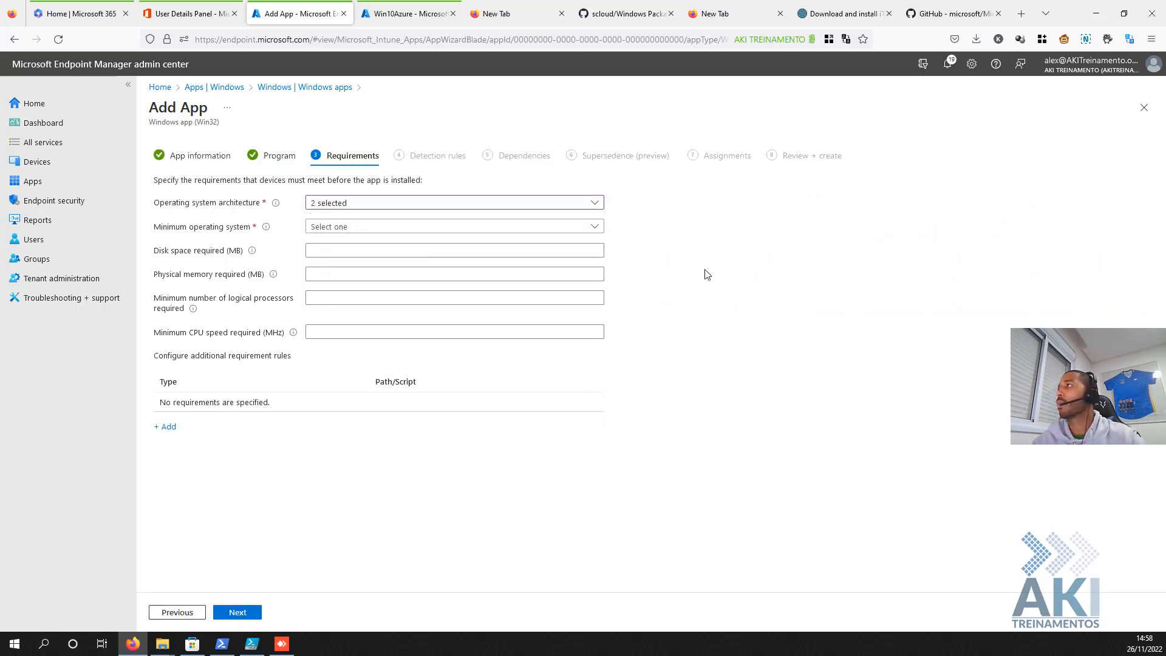
pyautogui.click(458, 235)
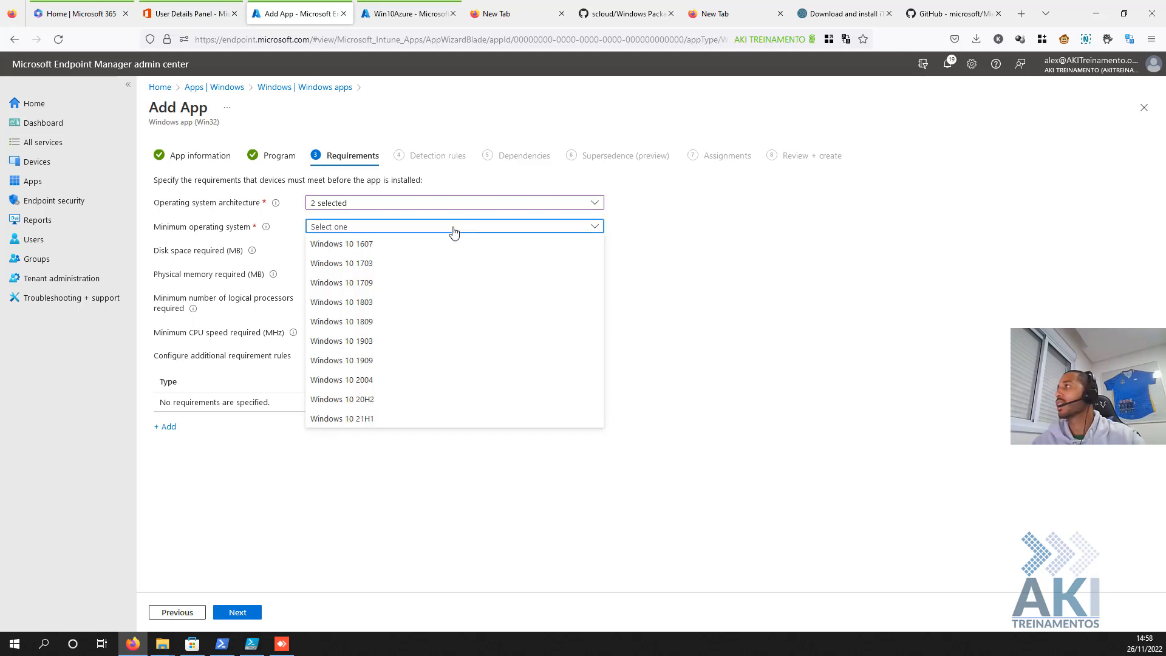
pyautogui.click(327, 244)
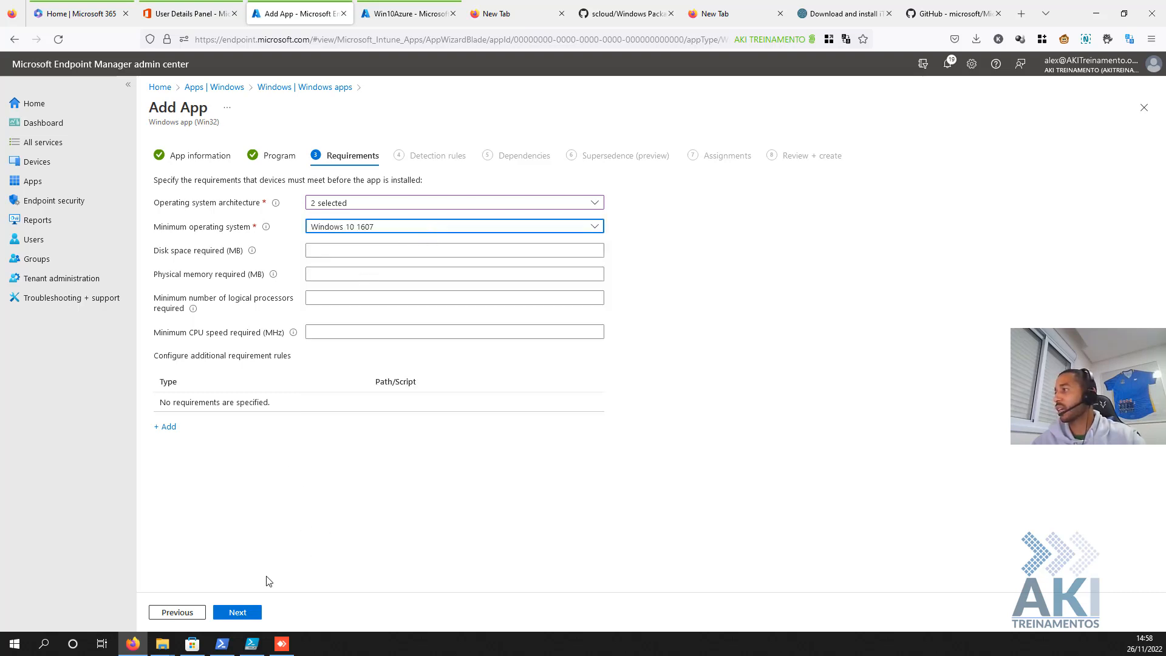
pyautogui.click(226, 617)
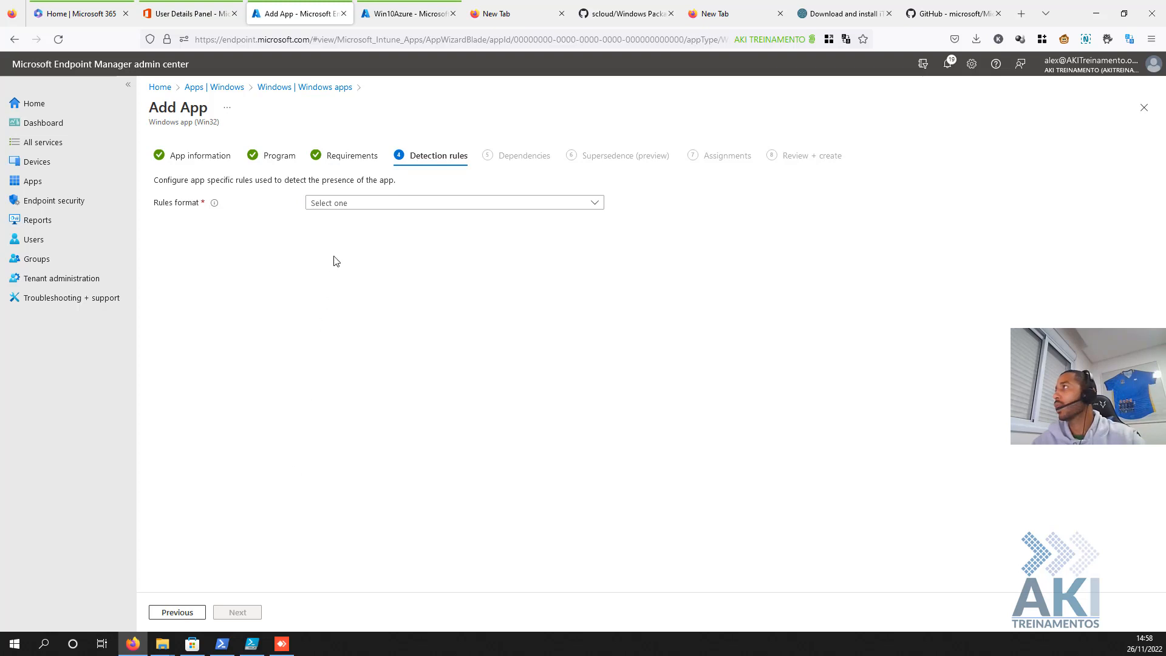
# - Choose manual detection rules and start a new rule of type File
pyautogui.click(355, 208)
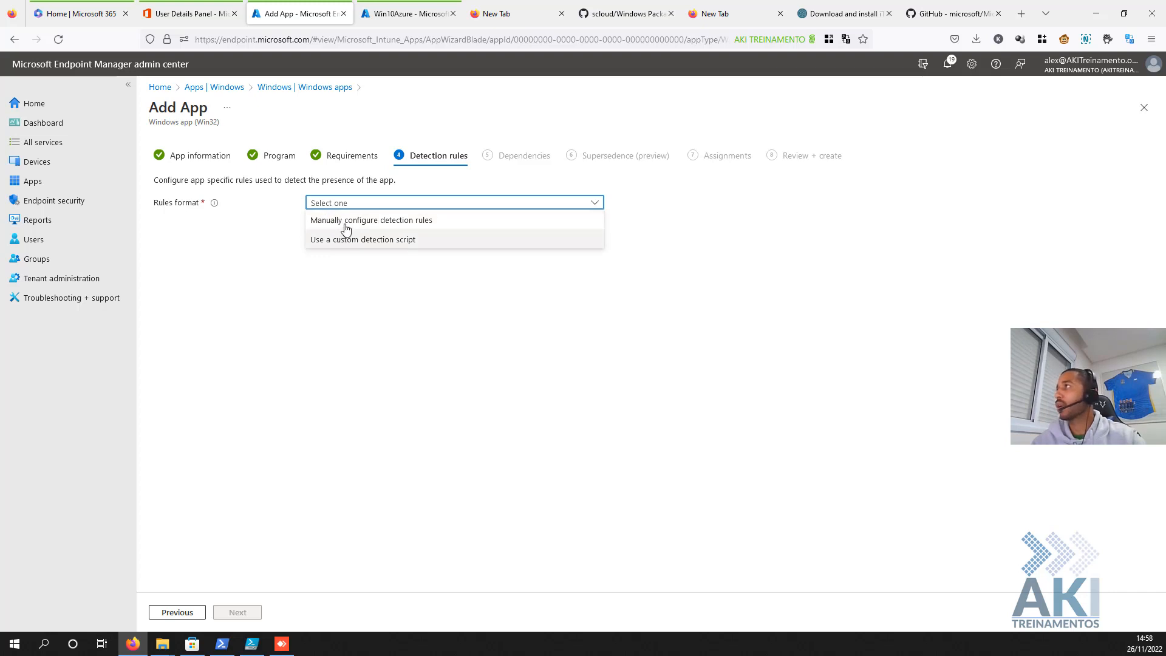
pyautogui.click(344, 228)
pyautogui.click(169, 278)
pyautogui.click(957, 163)
pyautogui.click(960, 177)
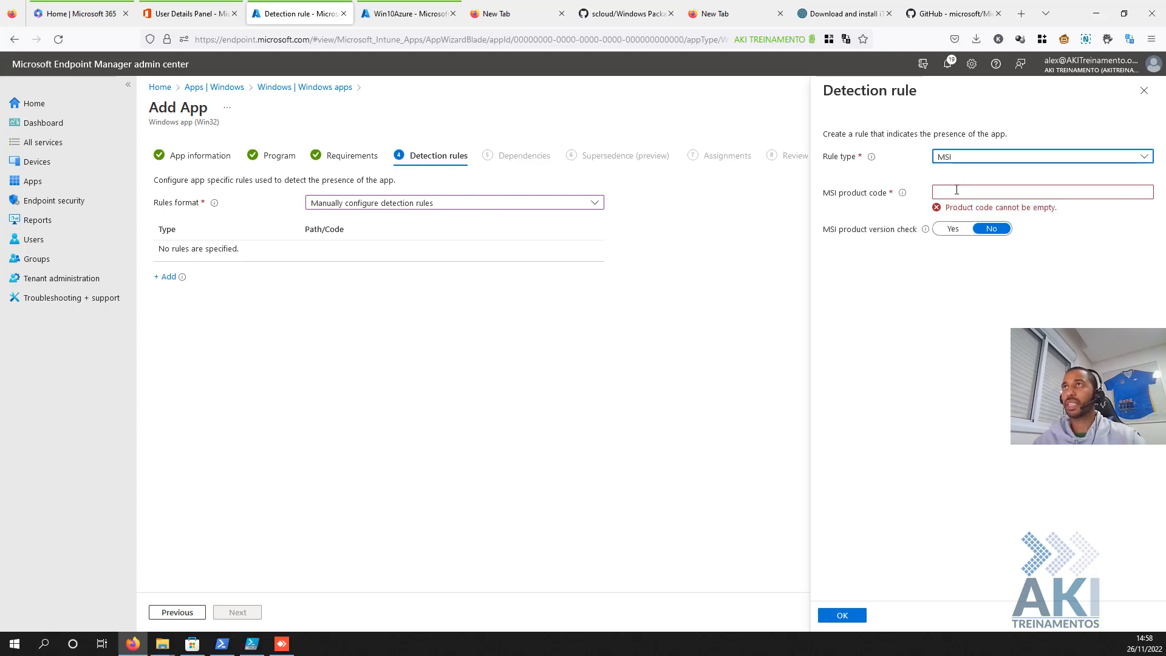
pyautogui.click(968, 159)
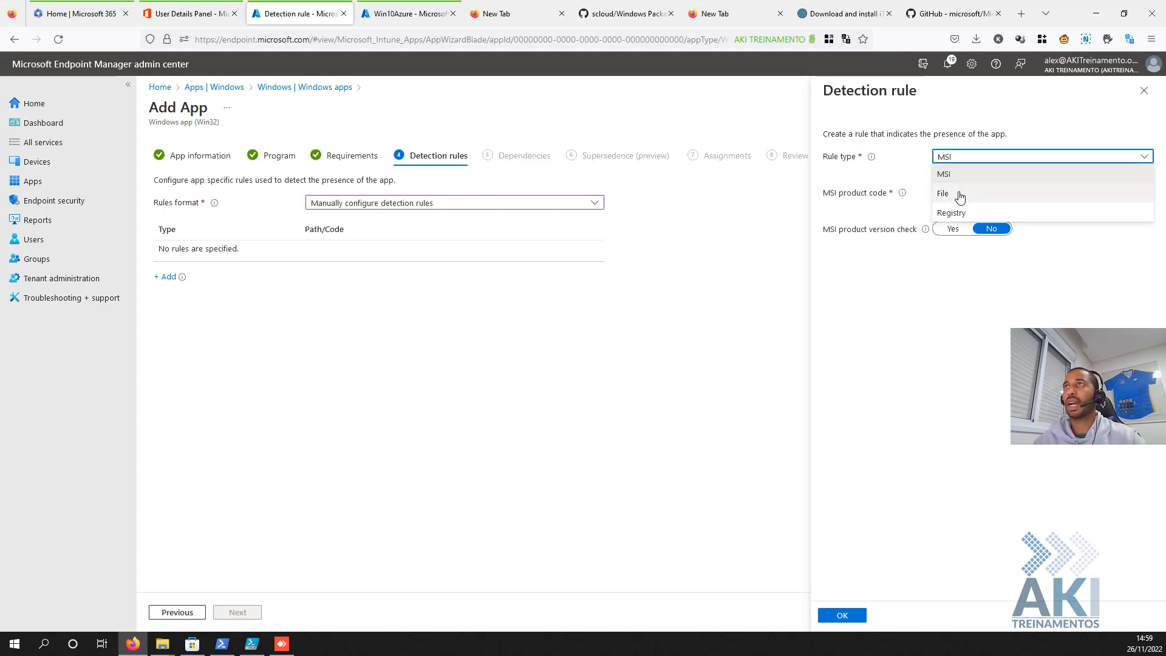
pyautogui.click(960, 194)
pyautogui.click(956, 192)
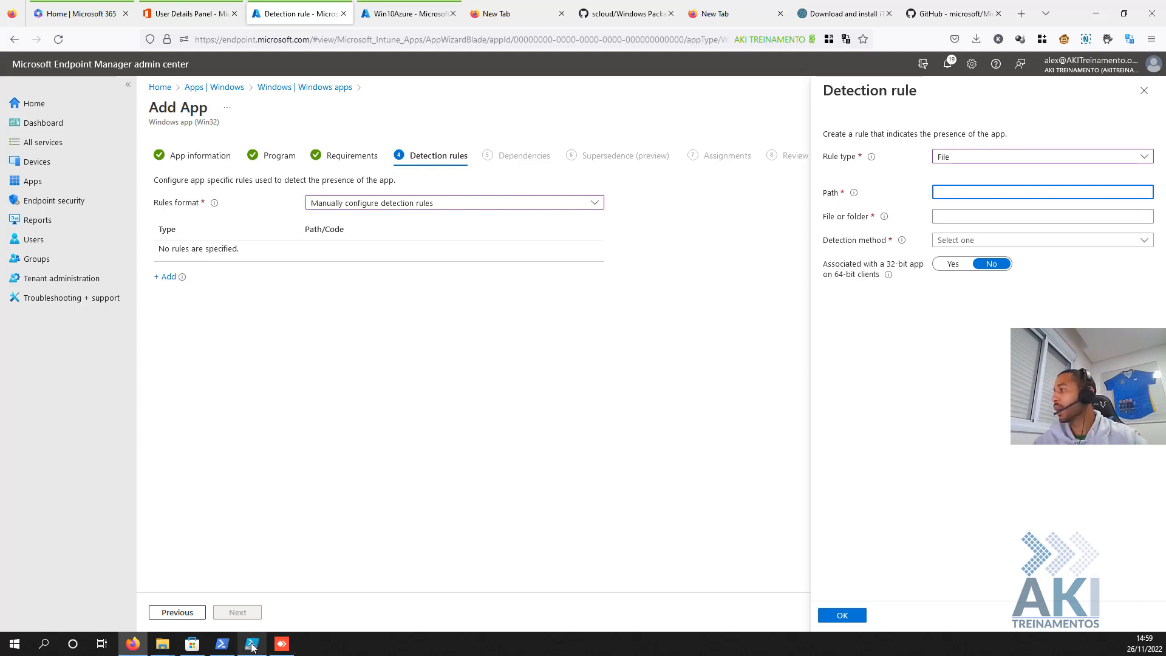
pyautogui.moveTo(253, 648)
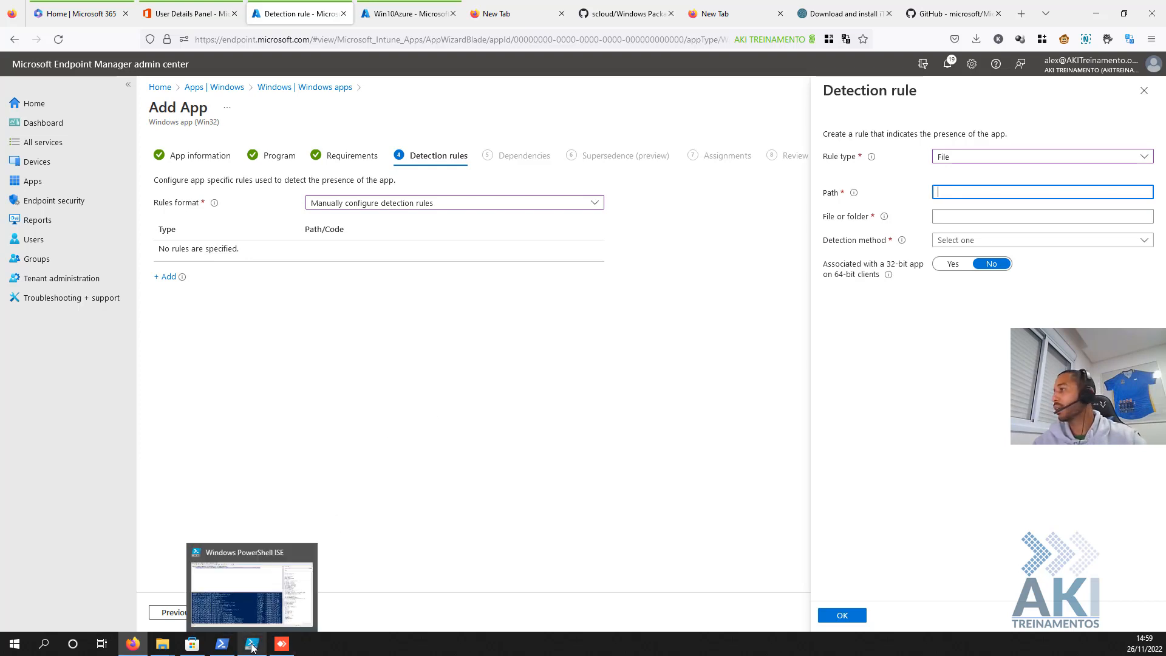
pyautogui.click(282, 643)
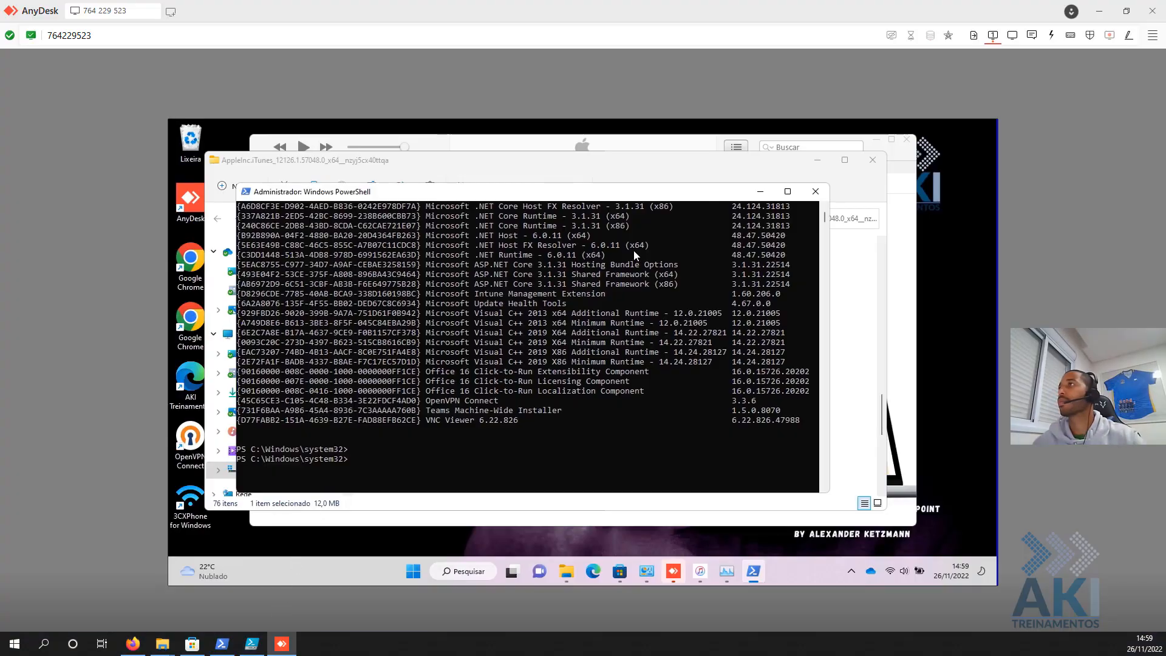
# - Paste the remote iTunes install folder path from Explorer into the rule's Path field
pyautogui.moveTo(567, 571)
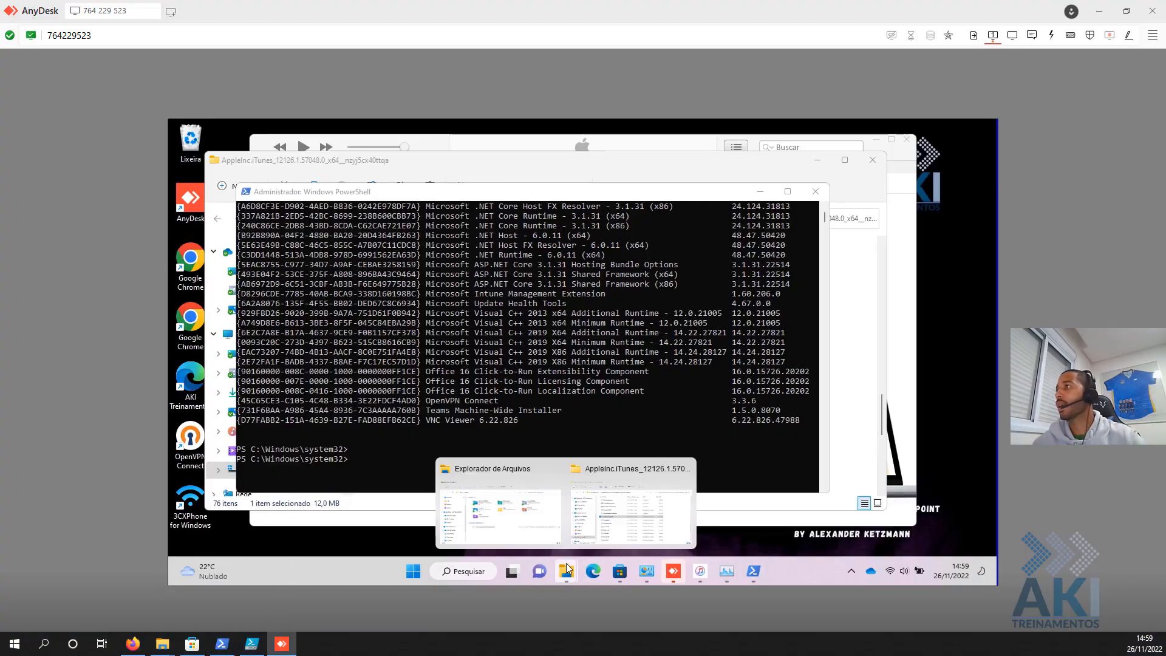
pyautogui.click(587, 524)
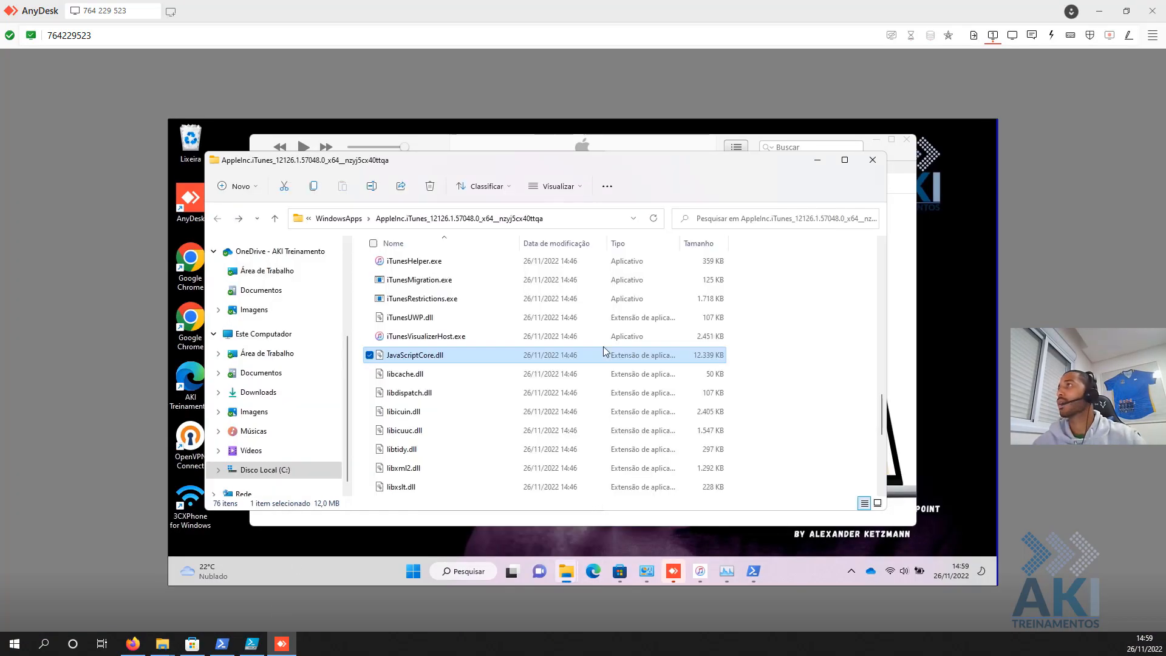
pyautogui.click(594, 223)
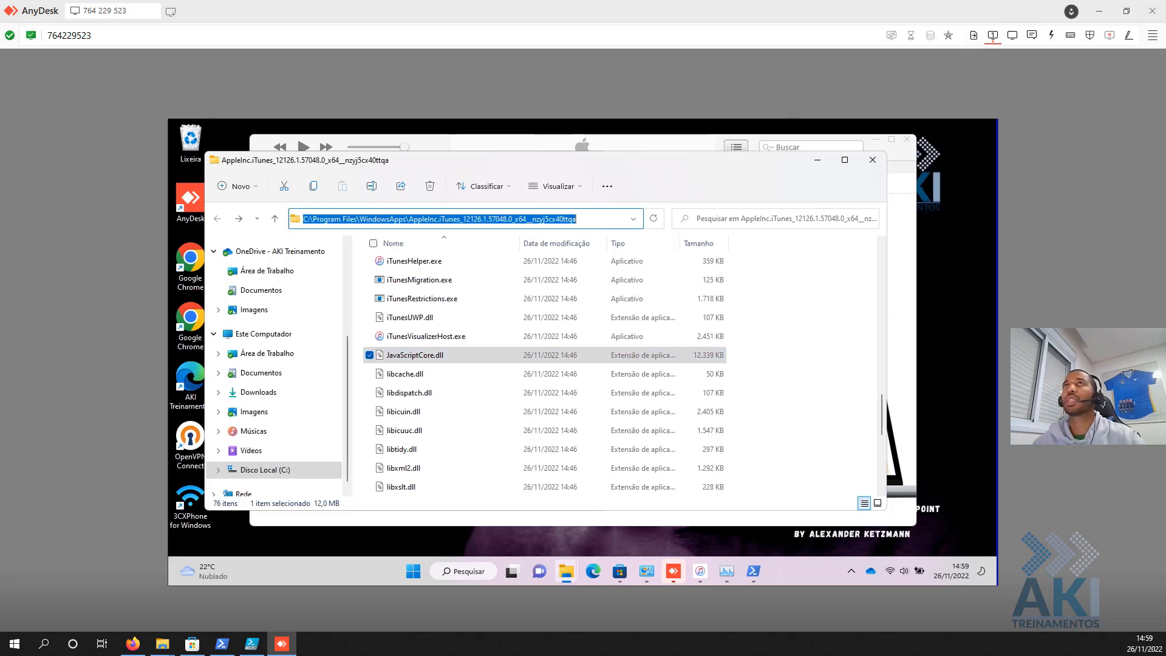
pyautogui.click(1096, 13)
pyautogui.hotkey('ctrl', 'v')
pyautogui.moveTo(971, 195); pyautogui.dragTo(861, 201)
pyautogui.click(948, 196)
pyautogui.hotkey('shift', 'Left')
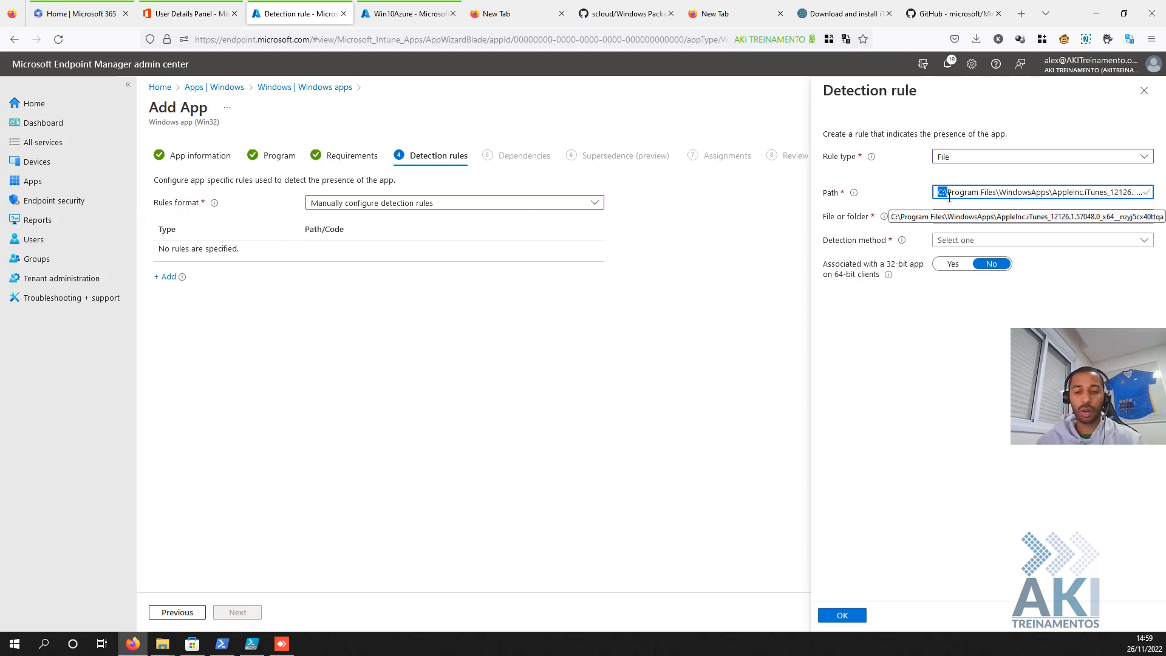
# - Change the path prefix from C:\Program Files to %ProgramFiles% and select the whole path
pyautogui.write('%')
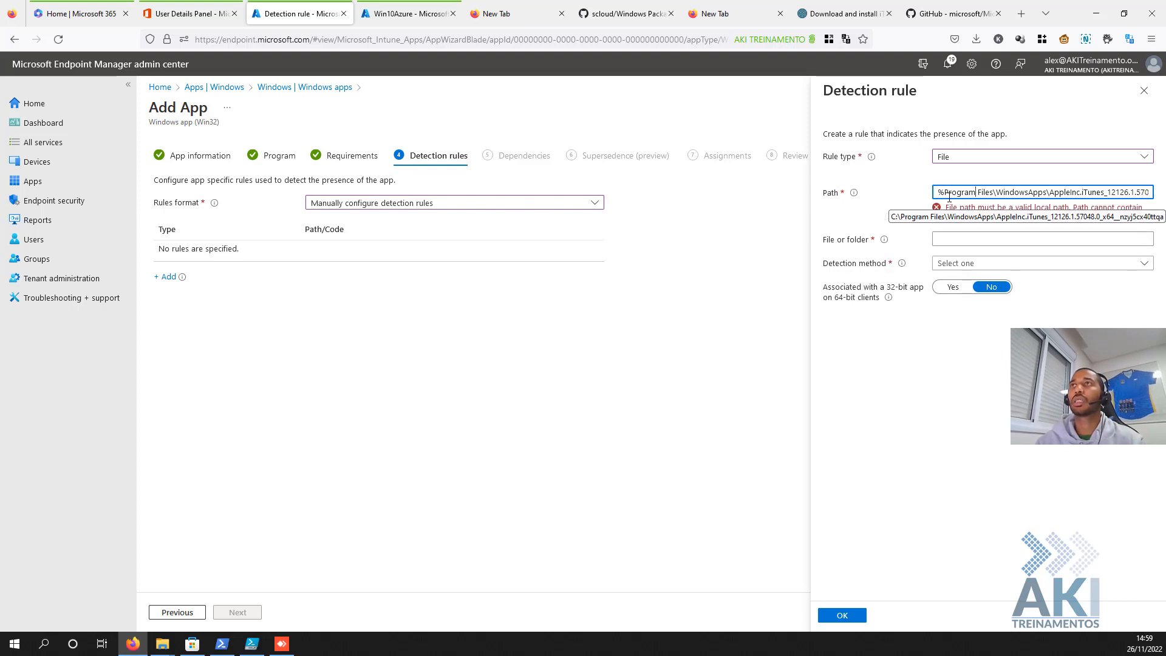
pyautogui.write('%')
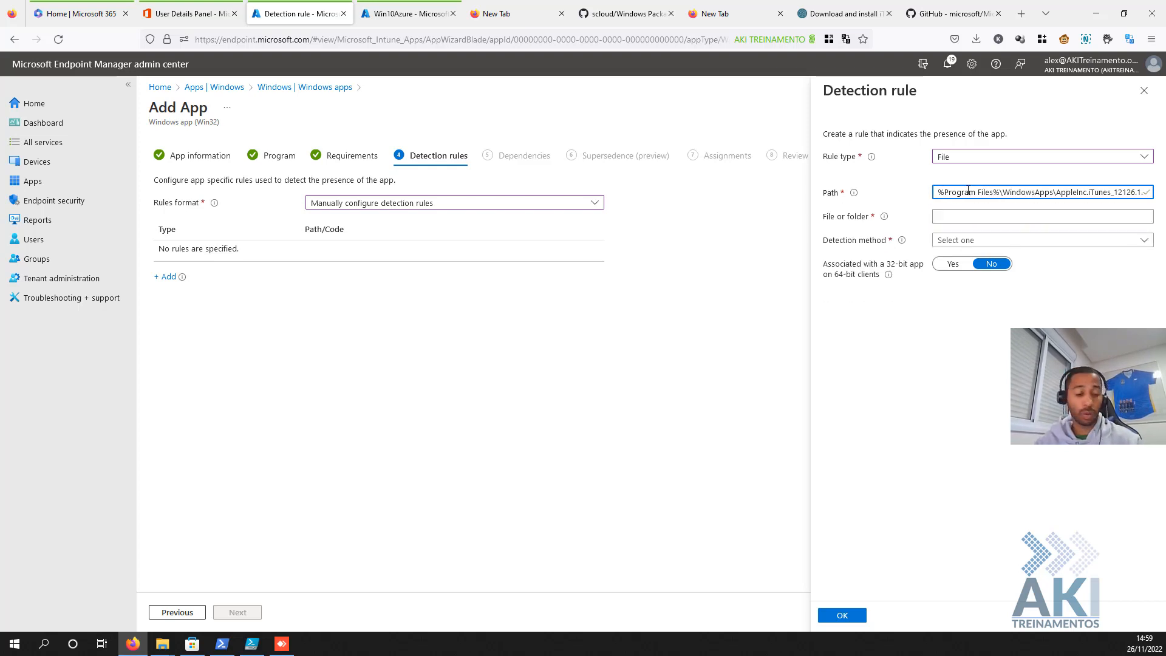
pyautogui.press('BackSpace')
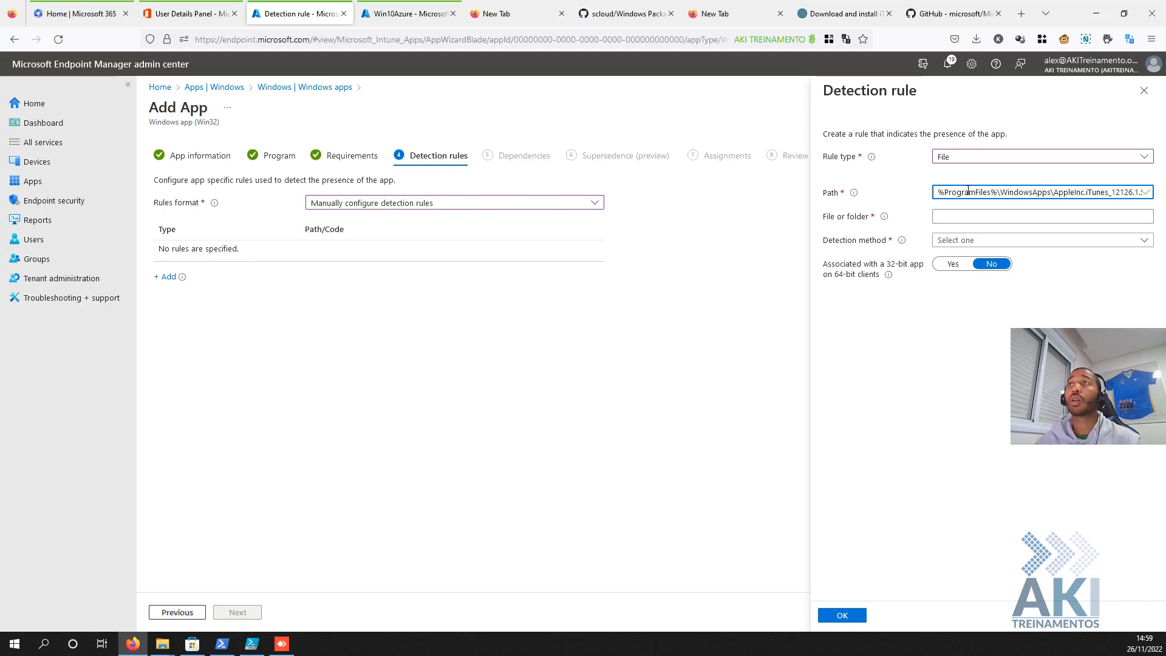
pyautogui.hotkey('ctrl', 'a')
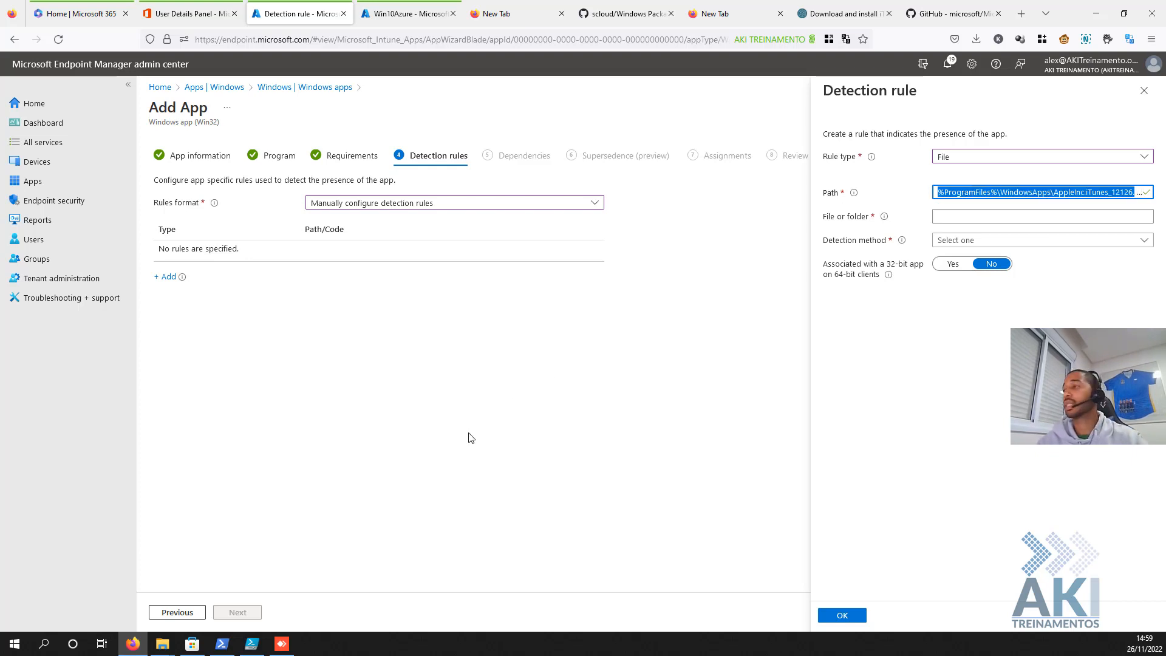
pyautogui.click(282, 643)
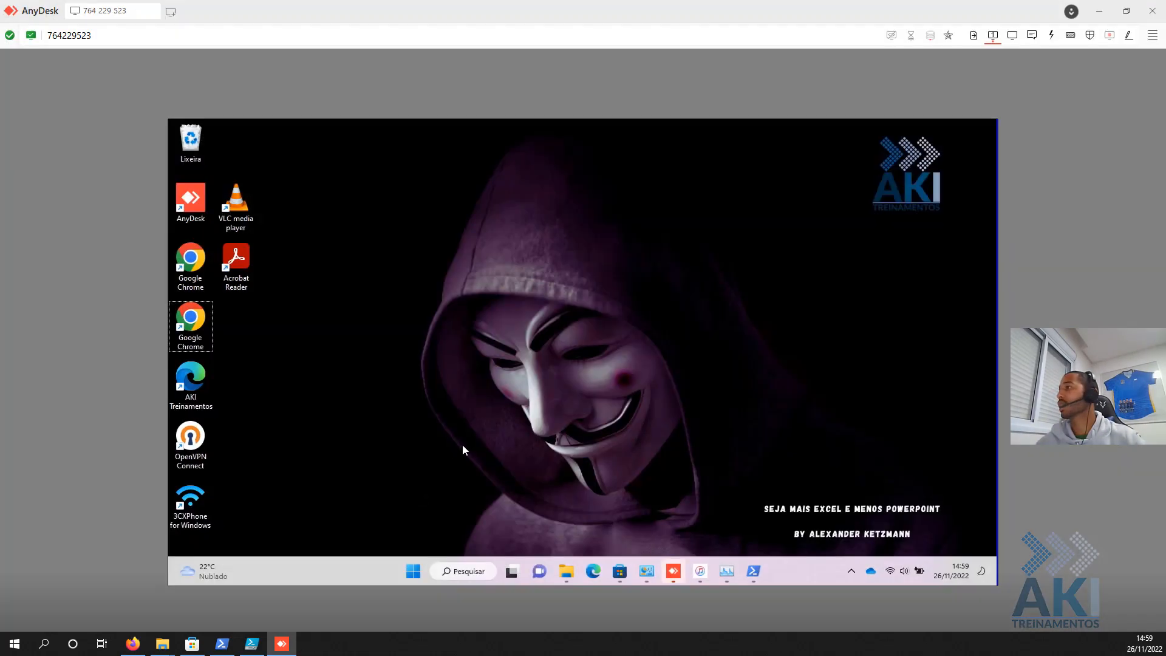
# - Open the WindowsApps iTunes folder on the remote PC and copy the iTunes.exe file name
pyautogui.press('super+r')
pyautogui.write('%ProgramFiles%\\WindowsApps\\AppleInc.iTunes_12126.1.57048.0_x64__nzyj5cx40ttqa')
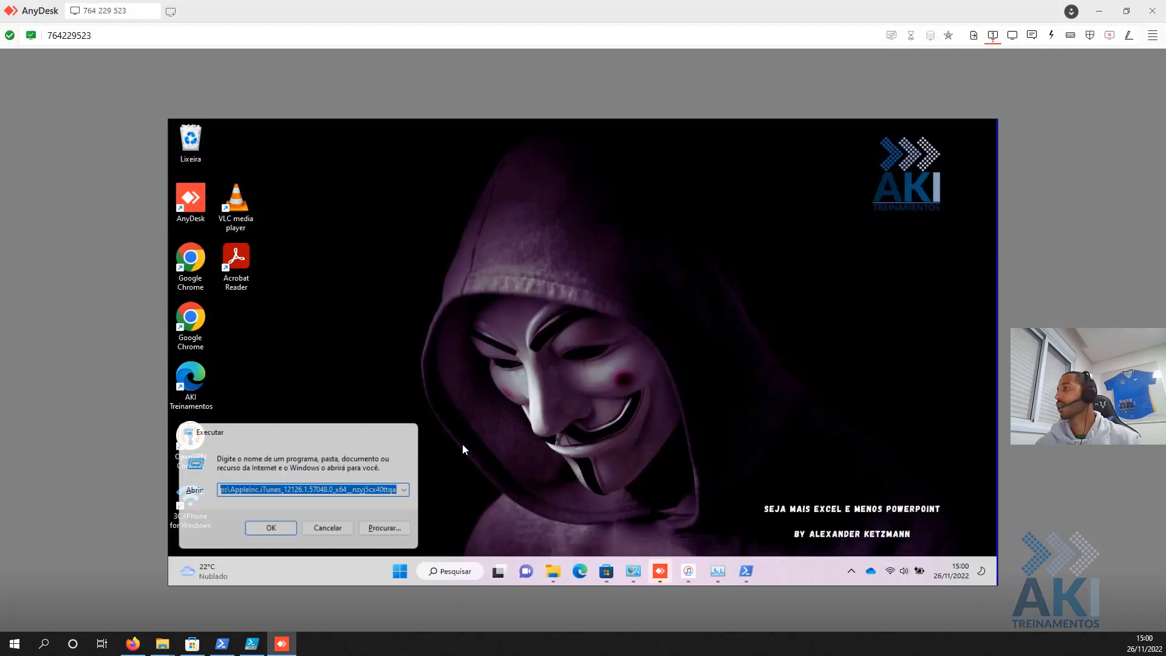
pyautogui.press('Return')
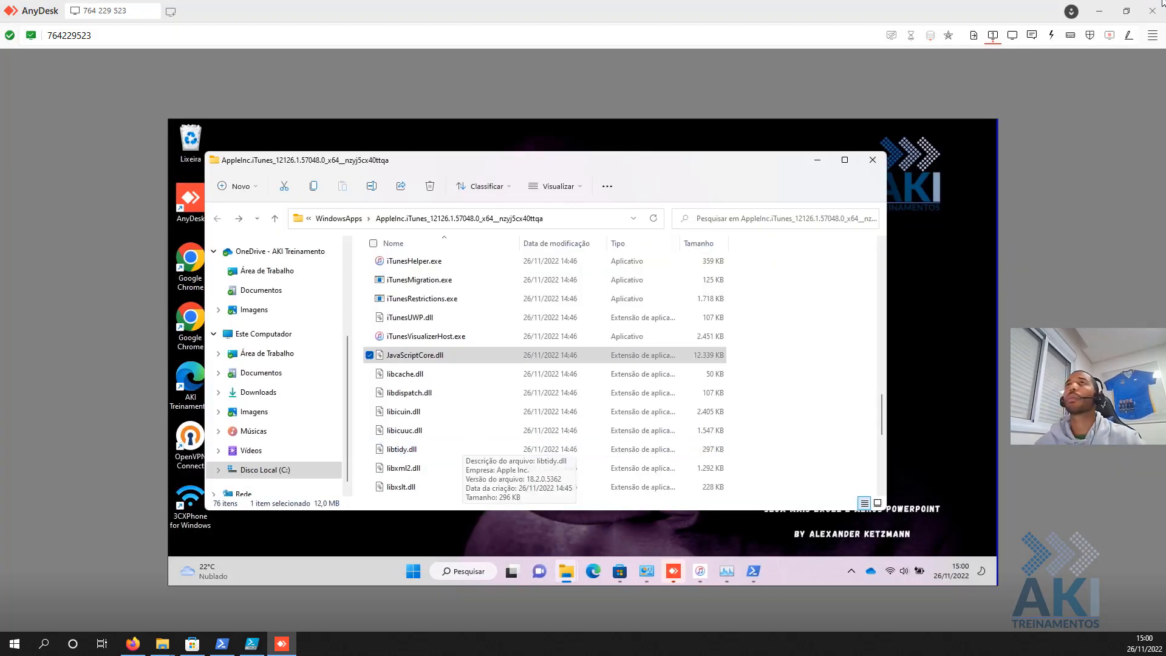
pyautogui.click(1097, 12)
pyautogui.press('Tab')
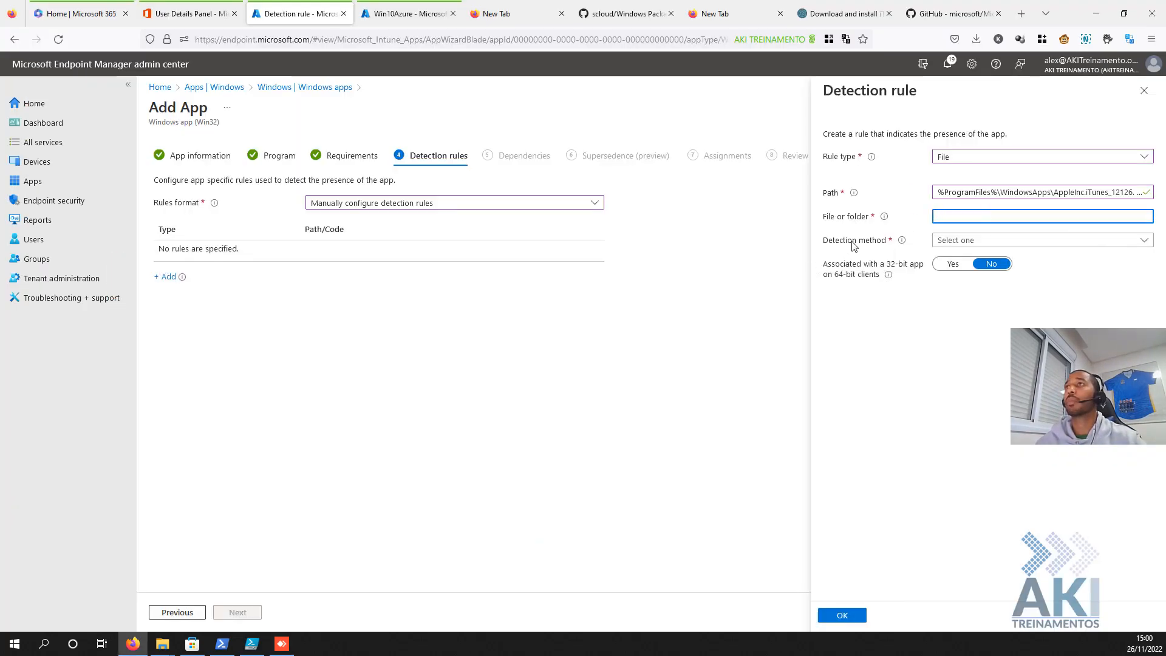
pyautogui.hotkey('alt', 'Tab')
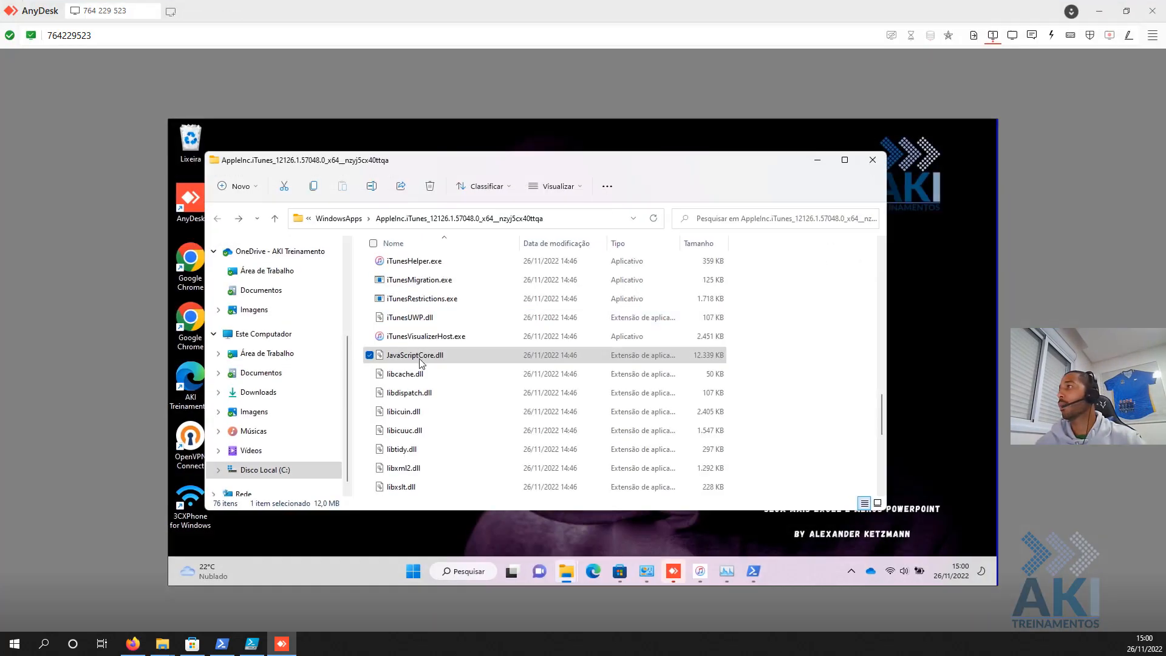
pyautogui.scroll(3, 432, 273)
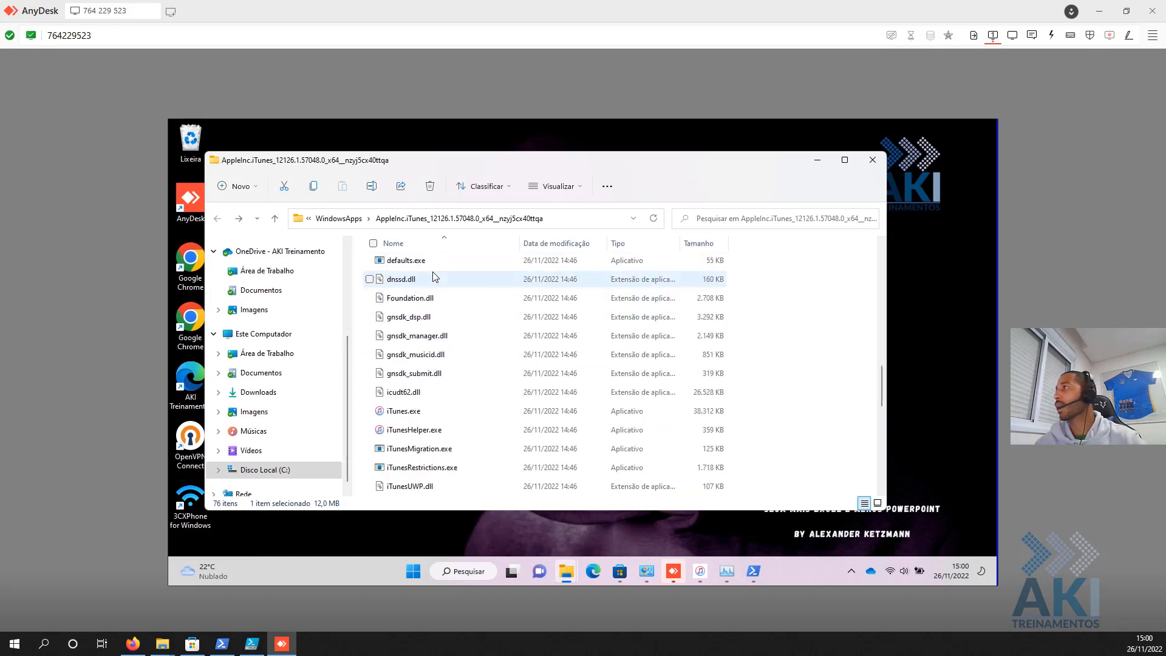
pyautogui.click(432, 417)
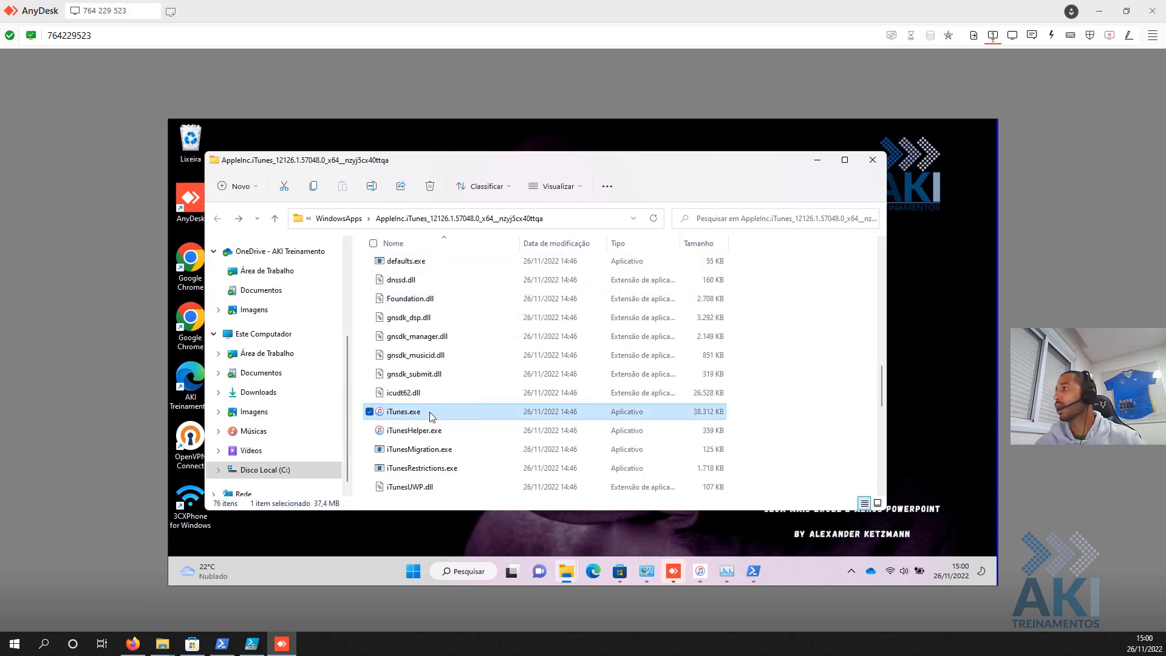
pyautogui.click(428, 418)
pyautogui.hotkey('ctrl', 'c')
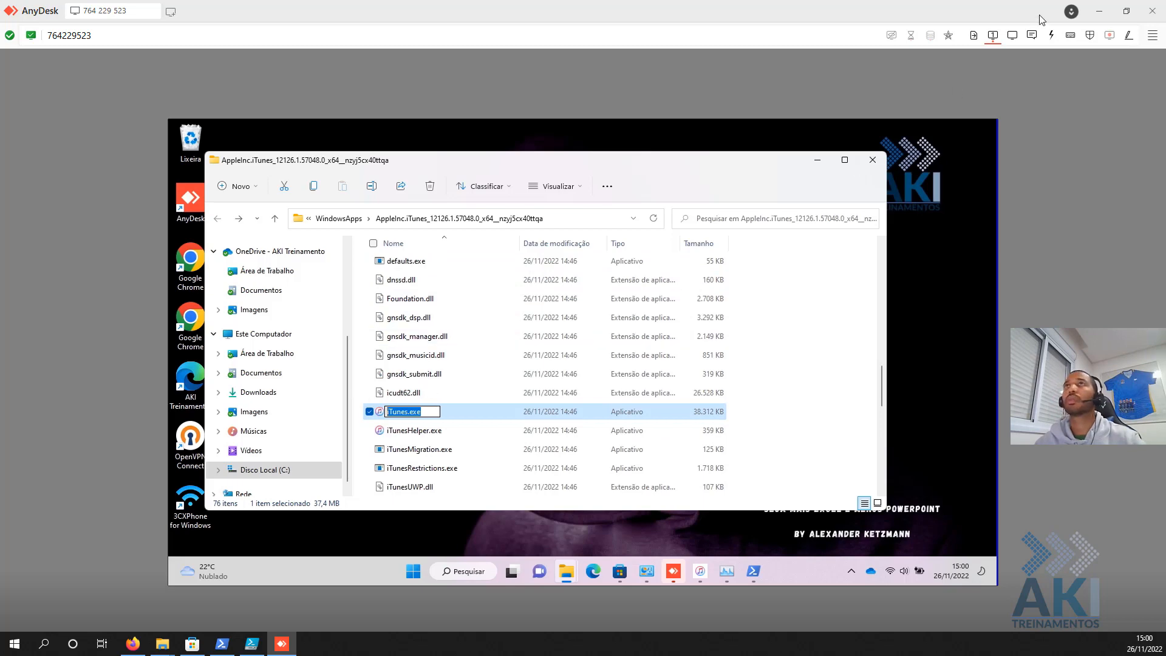
pyautogui.click(1103, 15)
# - Set the rule to detect iTunes.exe with 'File or folder exists' and save it
pyautogui.hotkey('ctrl', 'v')
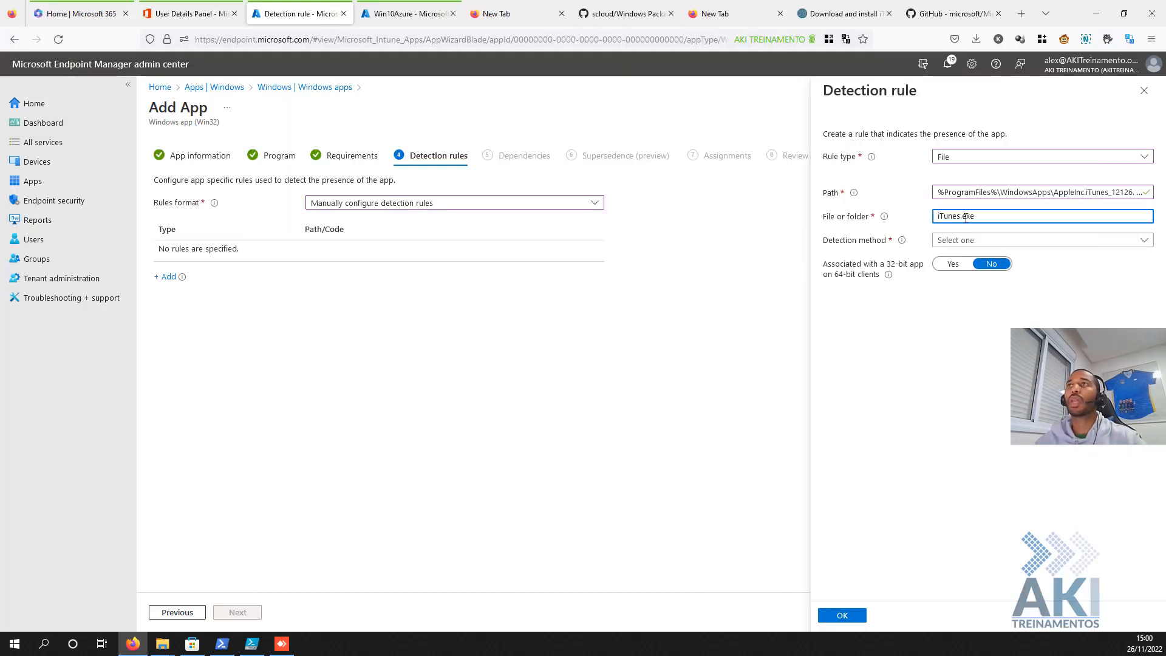
pyautogui.click(965, 246)
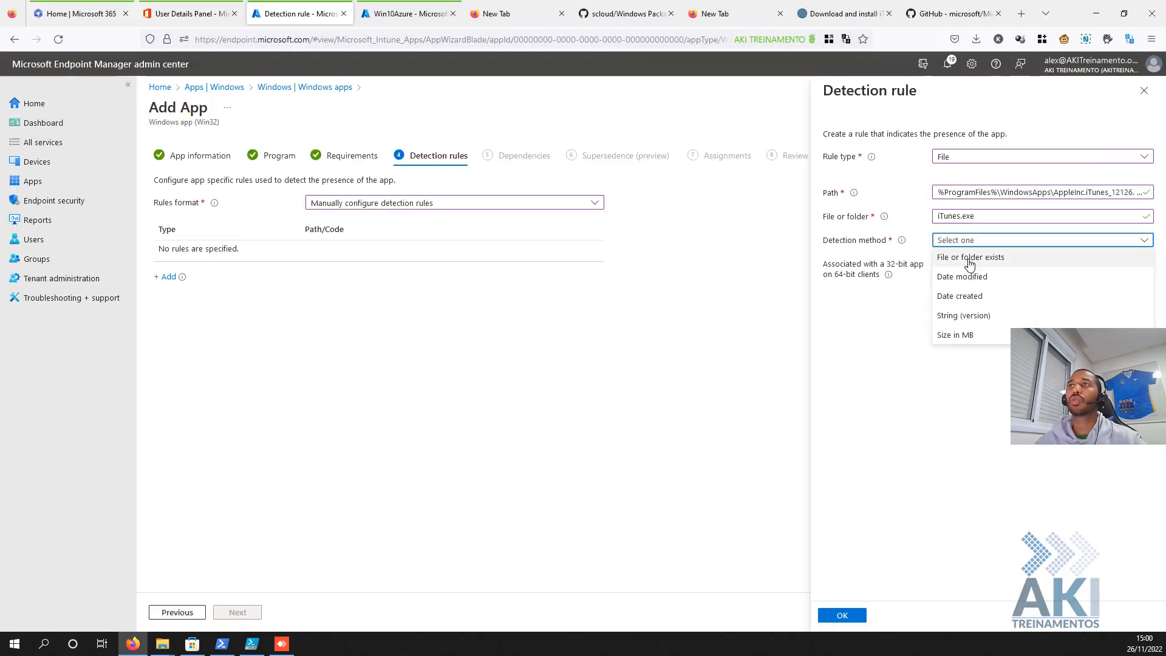
pyautogui.click(963, 255)
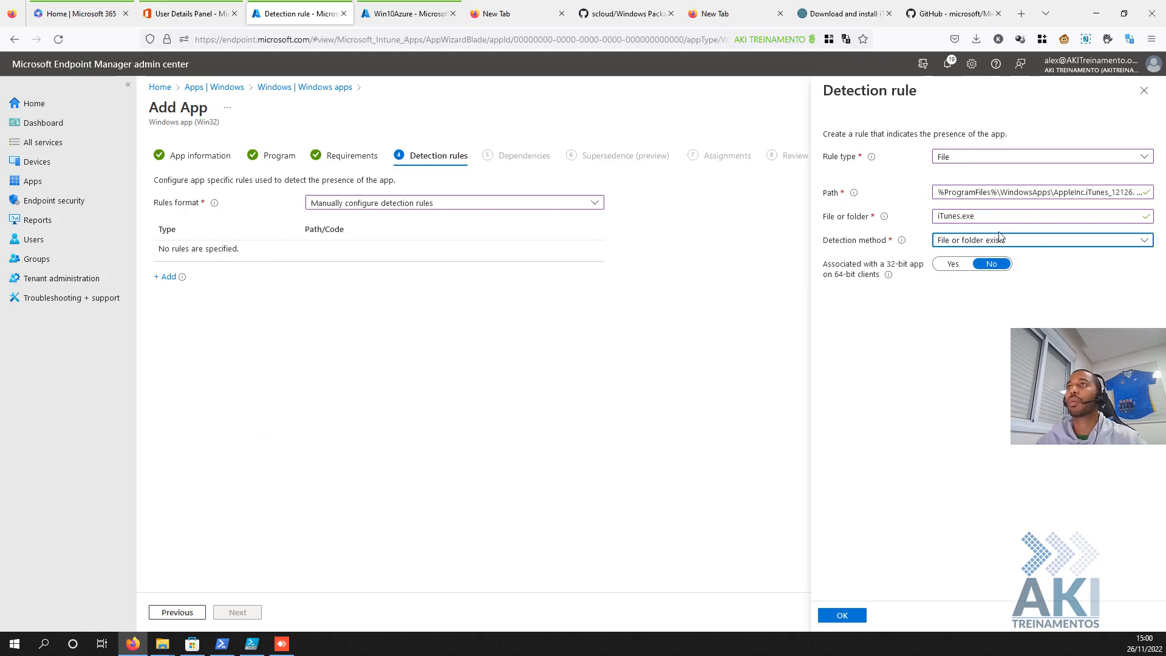
pyautogui.click(848, 615)
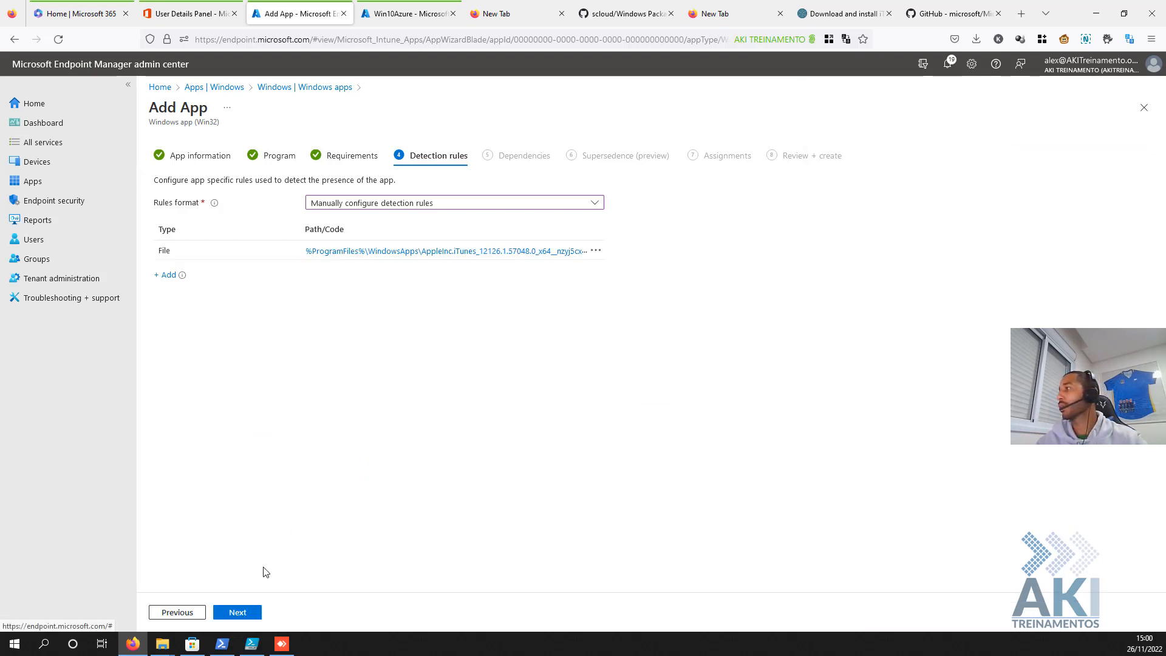
# - Skip Dependencies and Supersedence, make the app required for all users, and create it
pyautogui.click(243, 614)
pyautogui.click(244, 614)
pyautogui.click(243, 614)
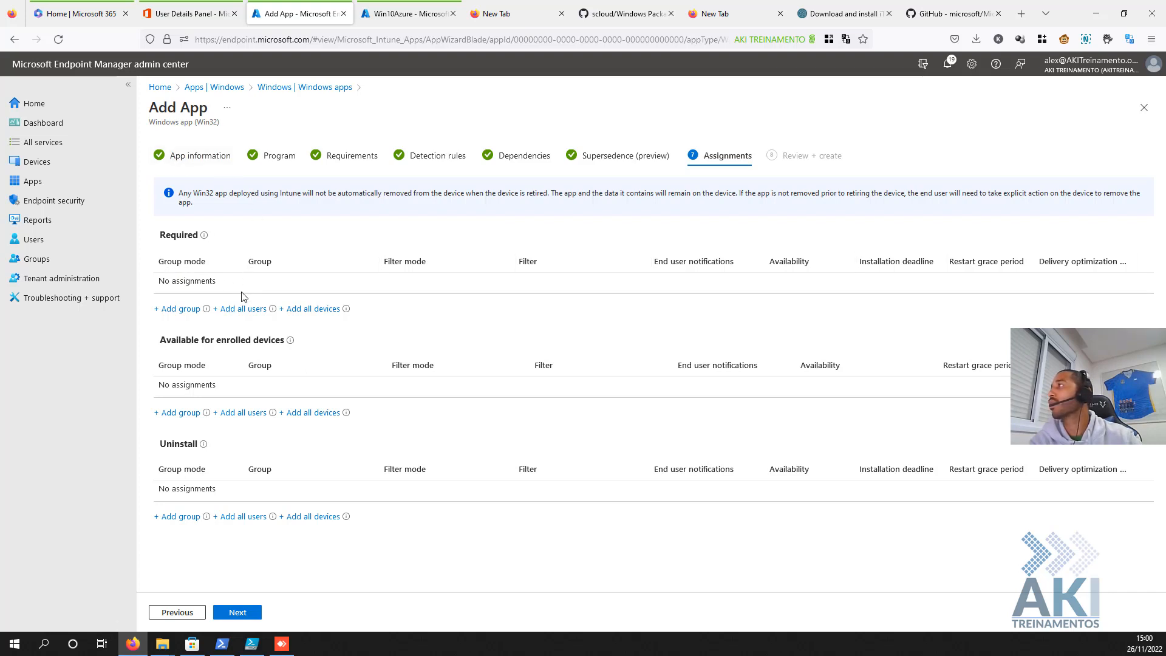
pyautogui.click(241, 308)
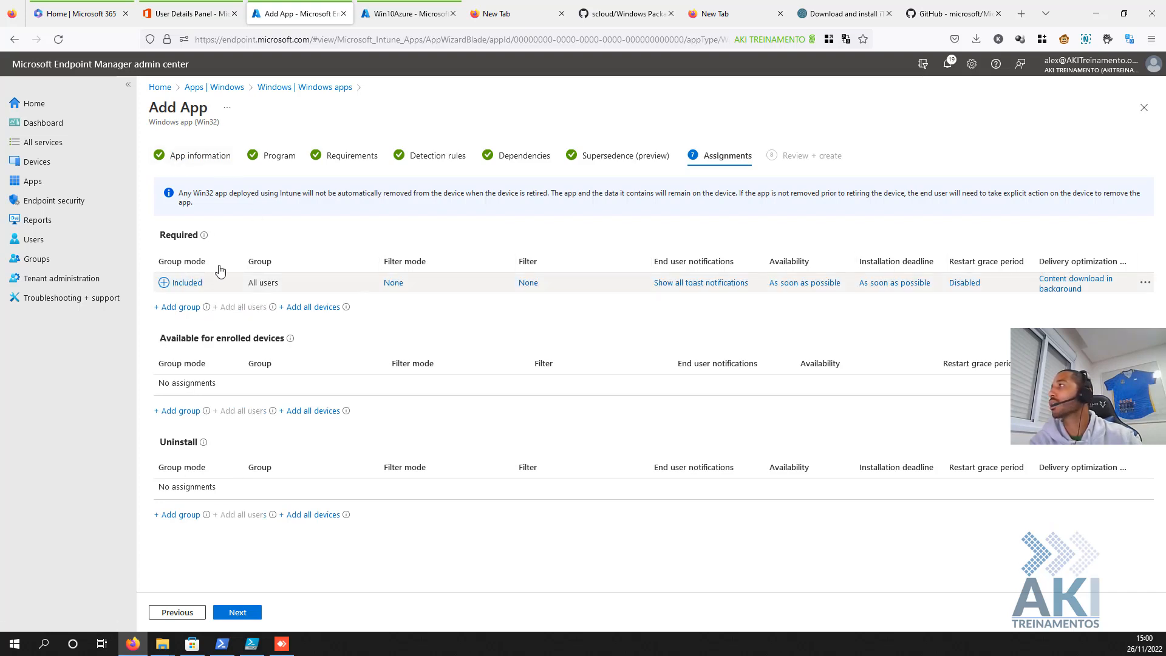
pyautogui.click(241, 613)
pyautogui.click(237, 612)
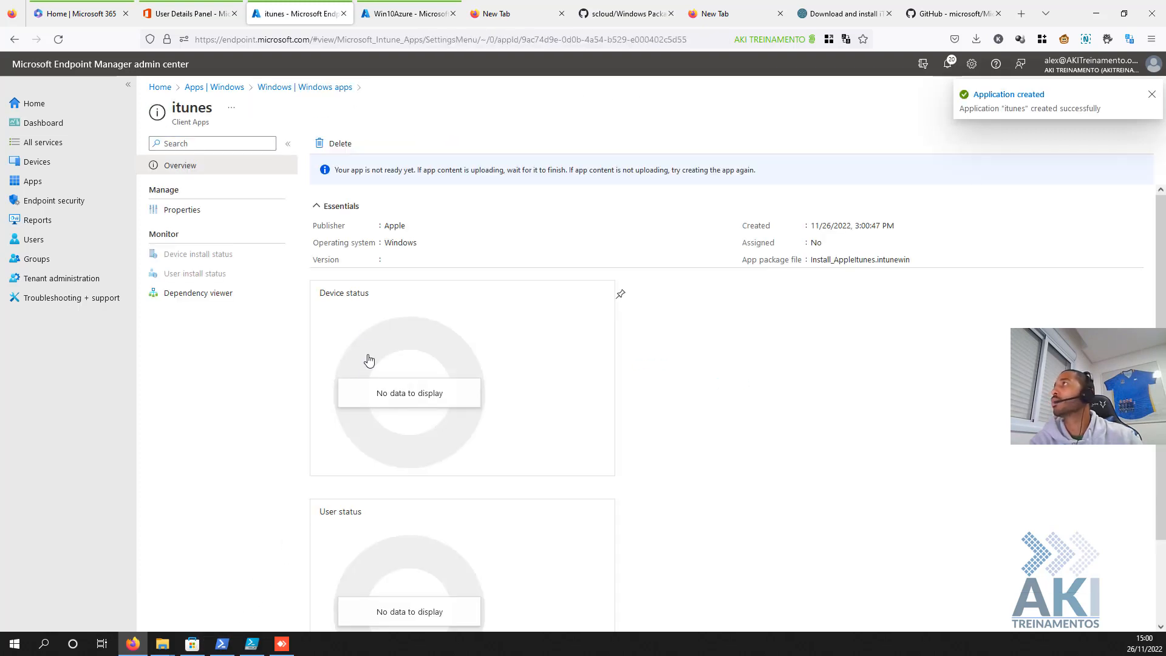
pyautogui.click(390, 22)
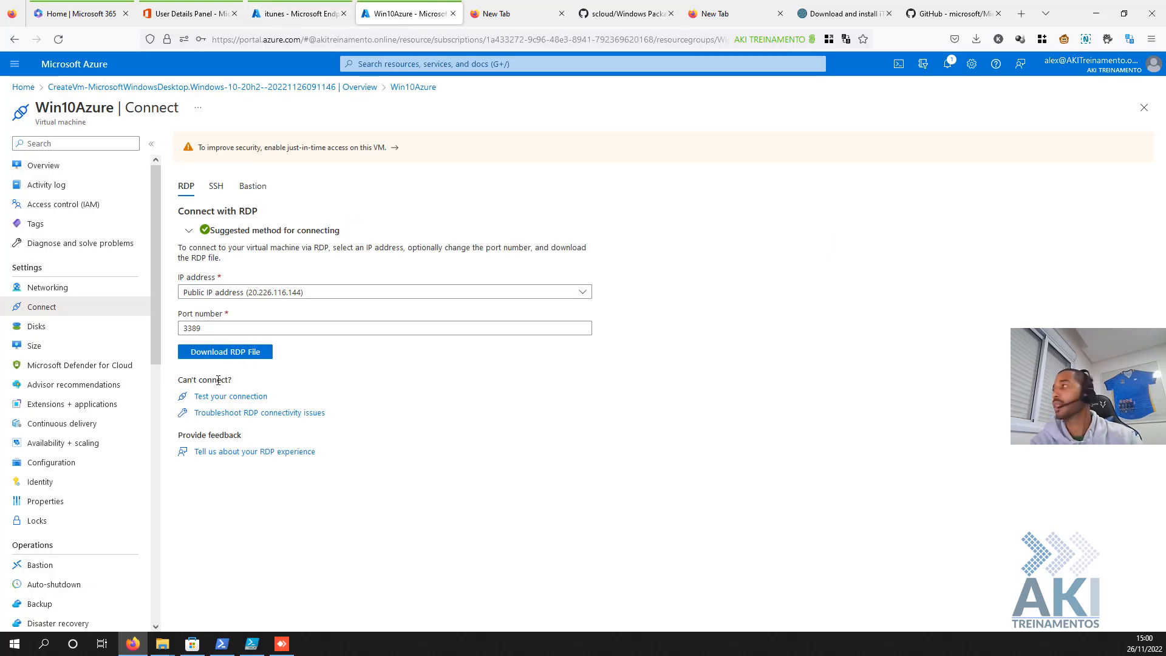
# - Download and open the Win10Azure-Personalizado.rdp file, then maximize the Remote Desktop sign-in window
pyautogui.click(244, 354)
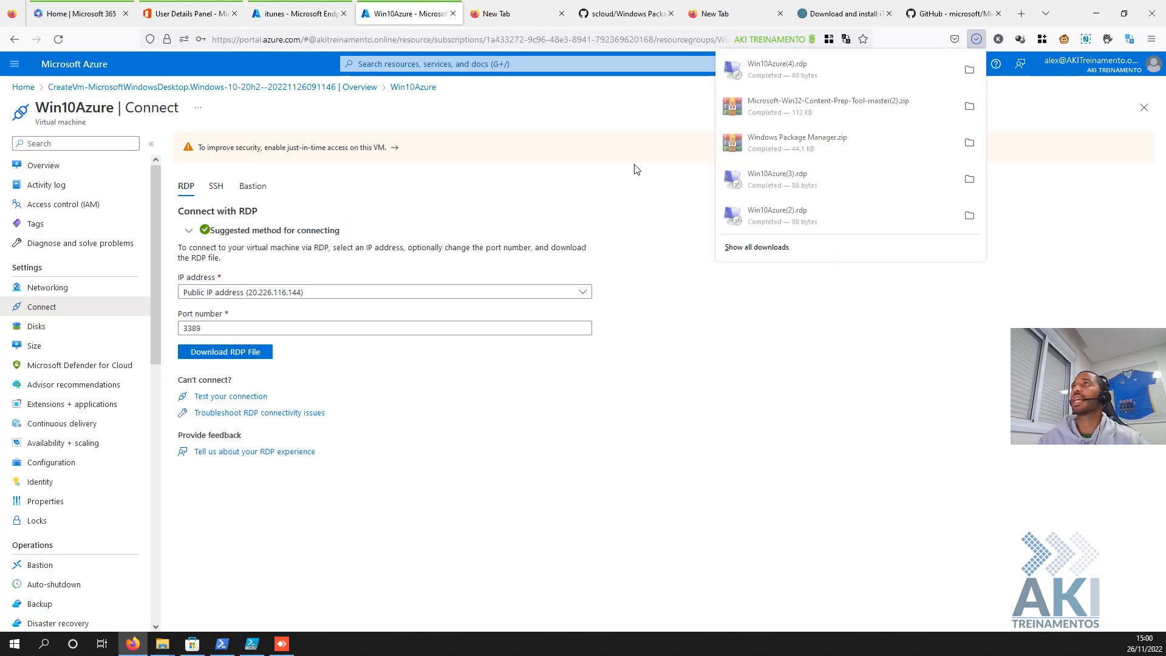
pyautogui.click(174, 637)
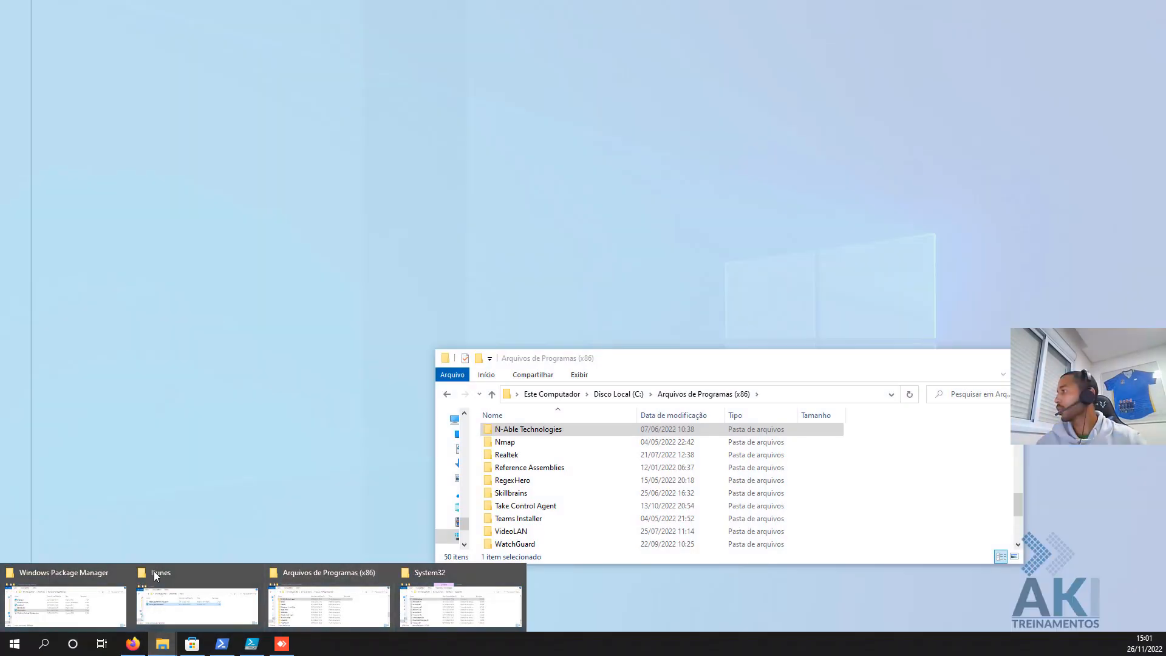
pyautogui.click(150, 566)
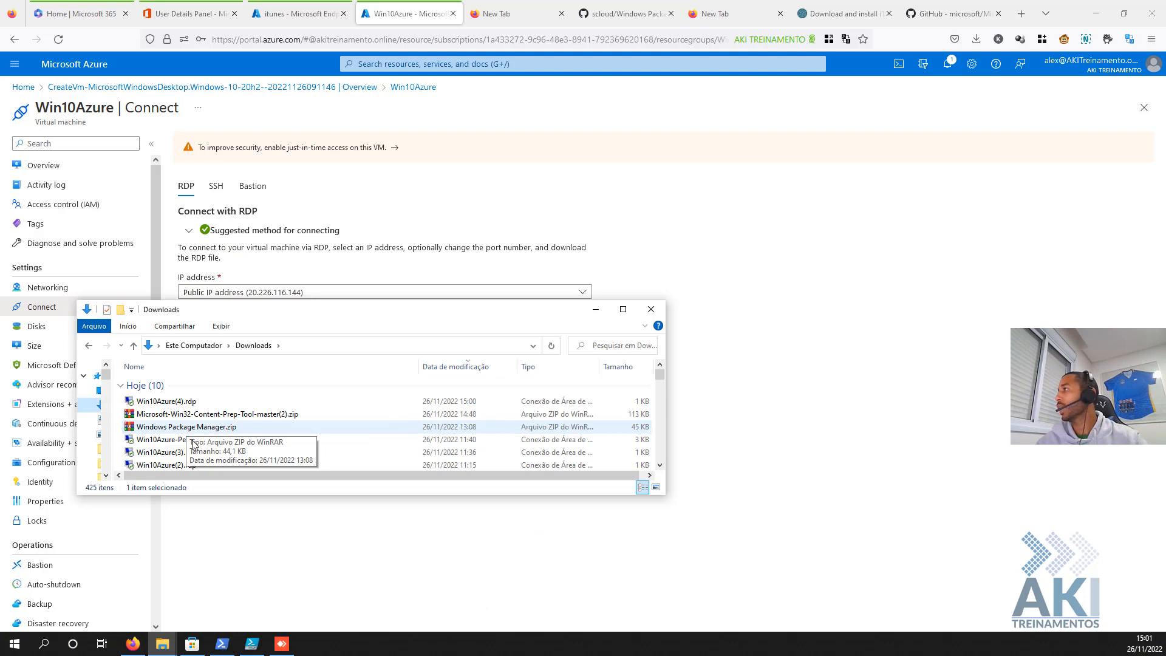
pyautogui.click(193, 441)
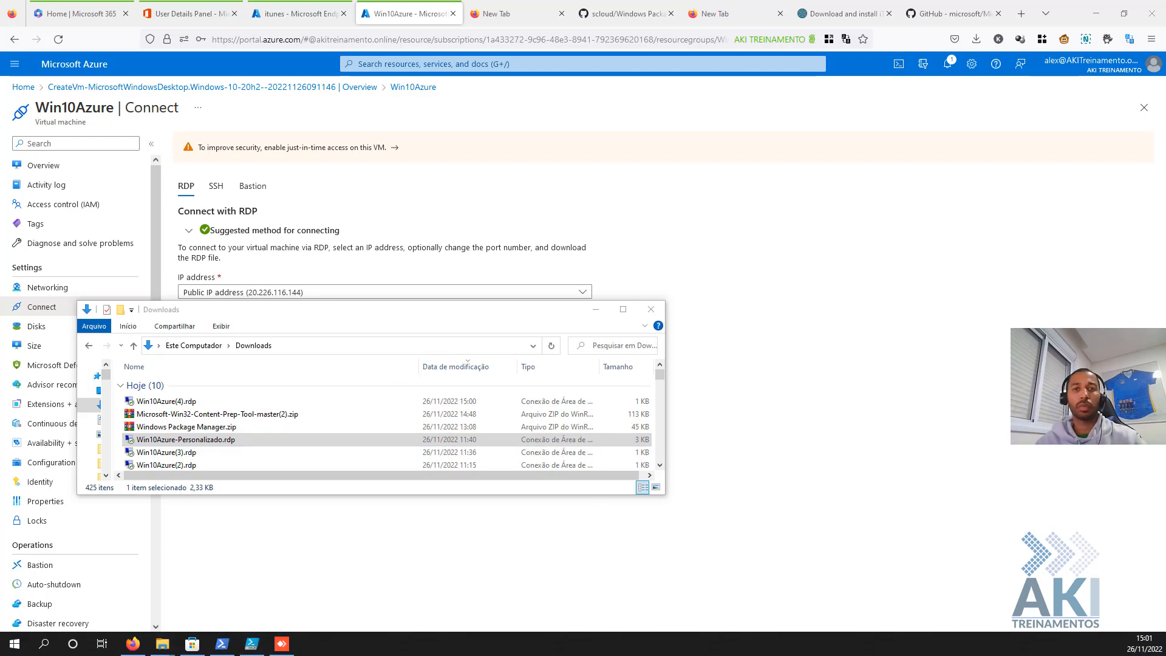
pyautogui.moveTo(419, 653); pyautogui.dragTo(534, 88)
pyautogui.doubleClick(533, 89)
pyautogui.moveTo(586, 386); pyautogui.dragTo(438, 366)
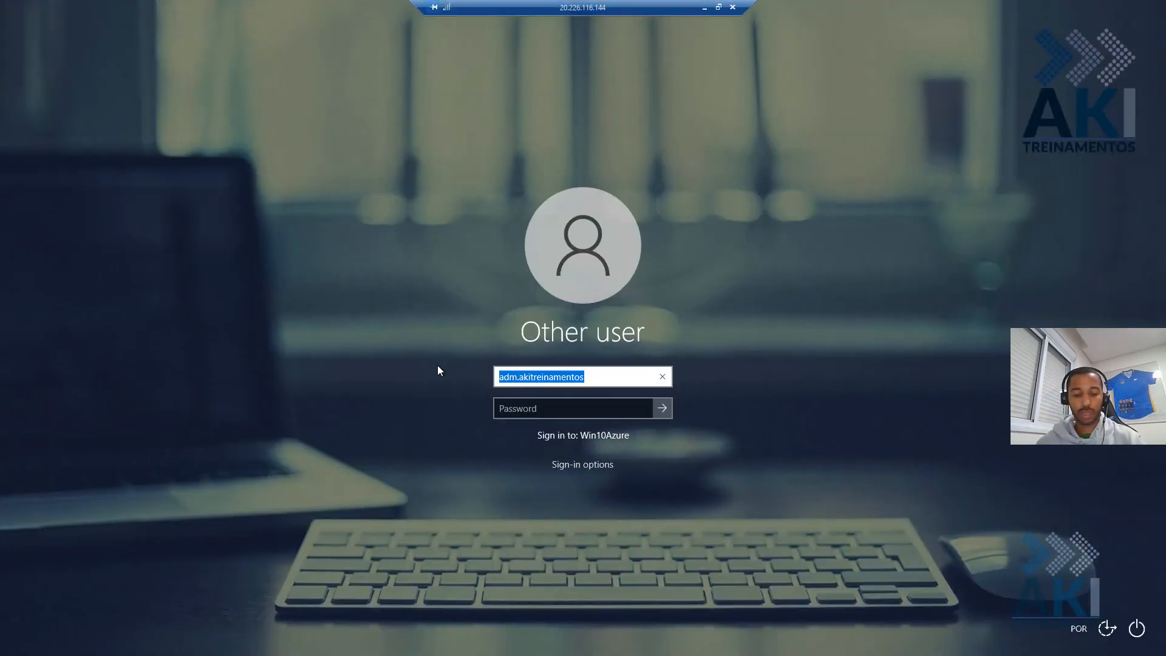
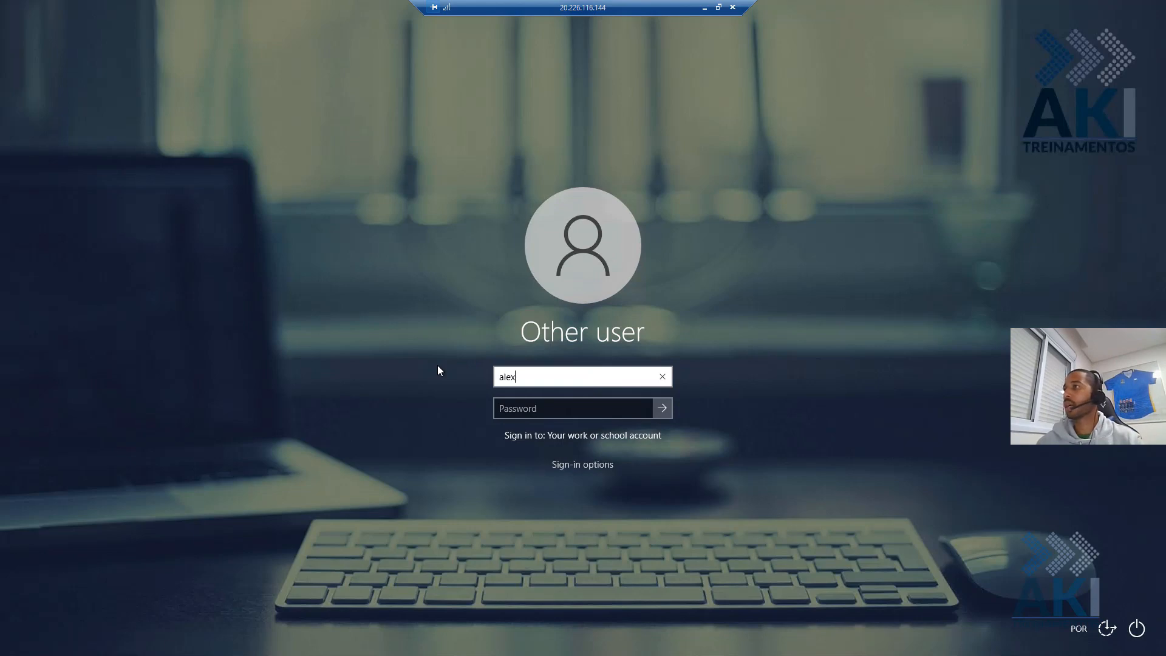
# - Enter the AzureAD username and password and try signing in, dismissing the failure message
pyautogui.press('BackSpace')
pyautogui.press('BackSpace')
pyautogui.press('BackSpace')
pyautogui.press('BackSpace')
pyautogui.press('BackSpace')
pyautogui.press('BackSpace')
pyautogui.press('BackSpace')
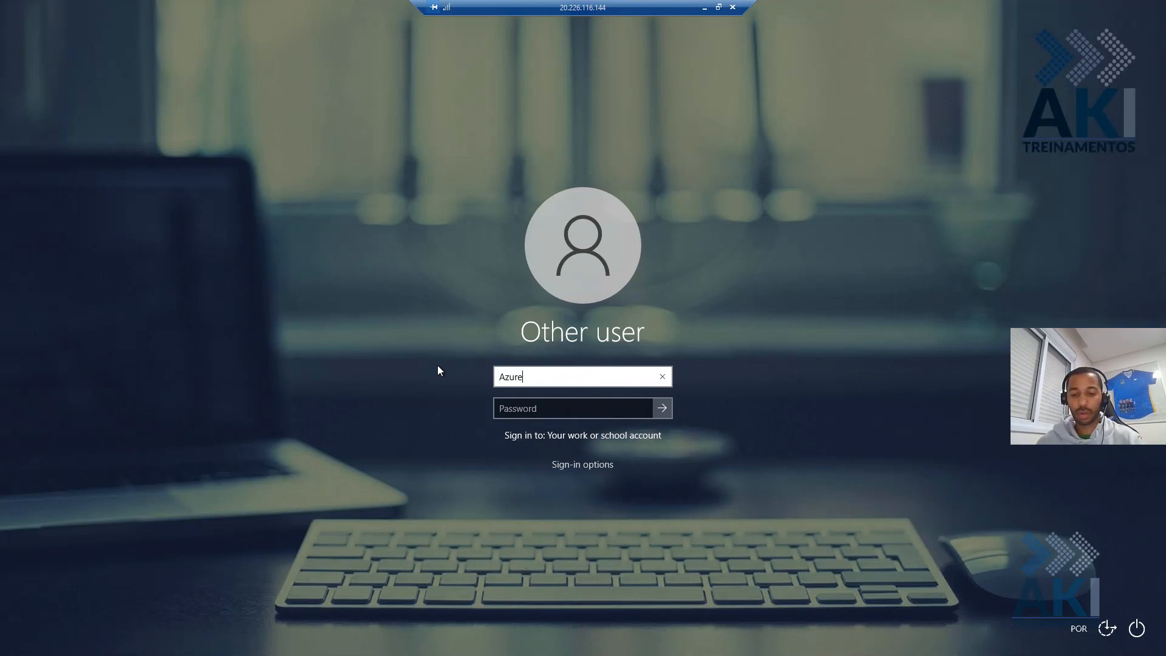
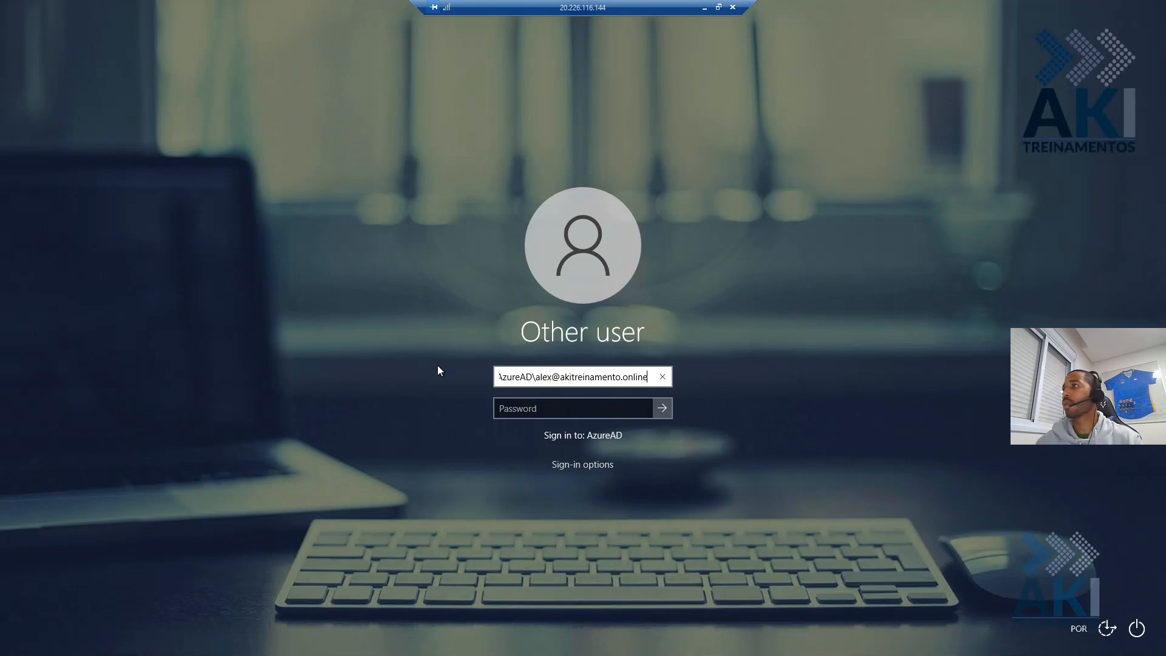
pyautogui.press('Tab')
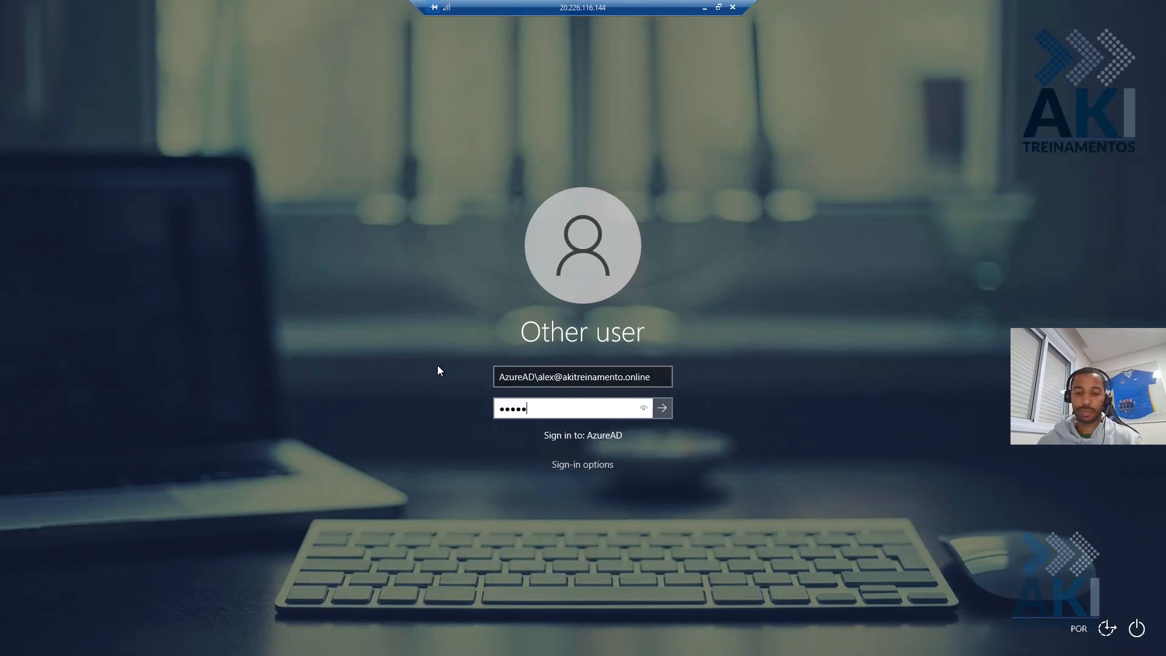
pyautogui.press('Return')
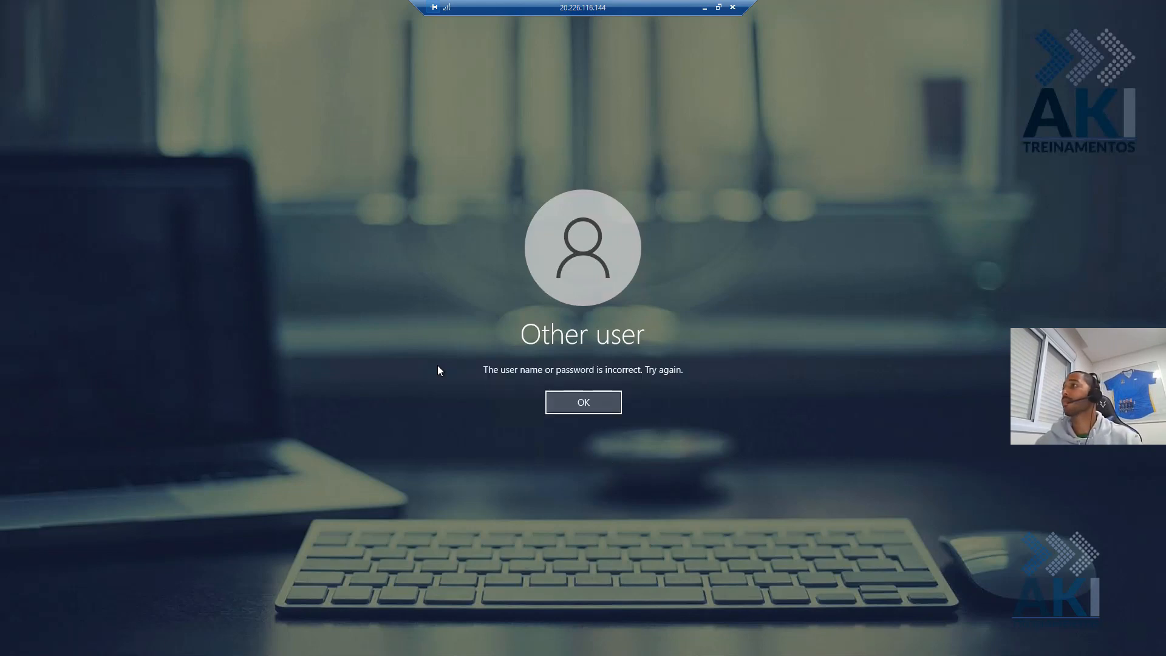
pyautogui.press('Return')
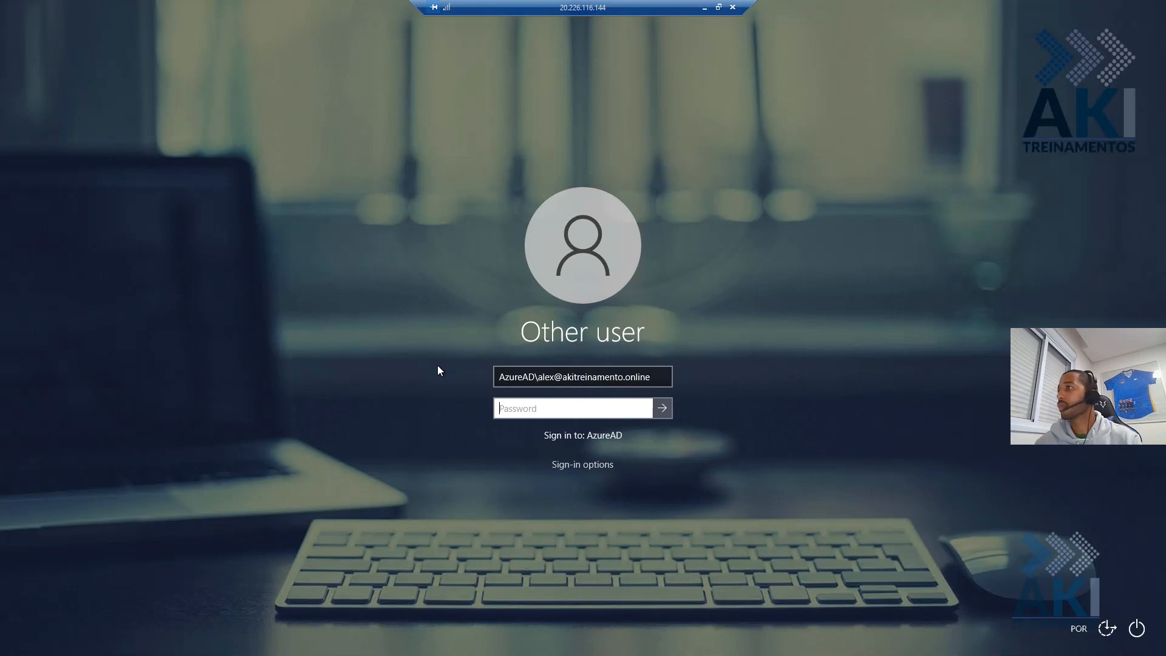
# - Correct the username's domain ending, re-enter the password, and sign in to the Welcome screen
pyautogui.hotkey('shift', 'Tab')
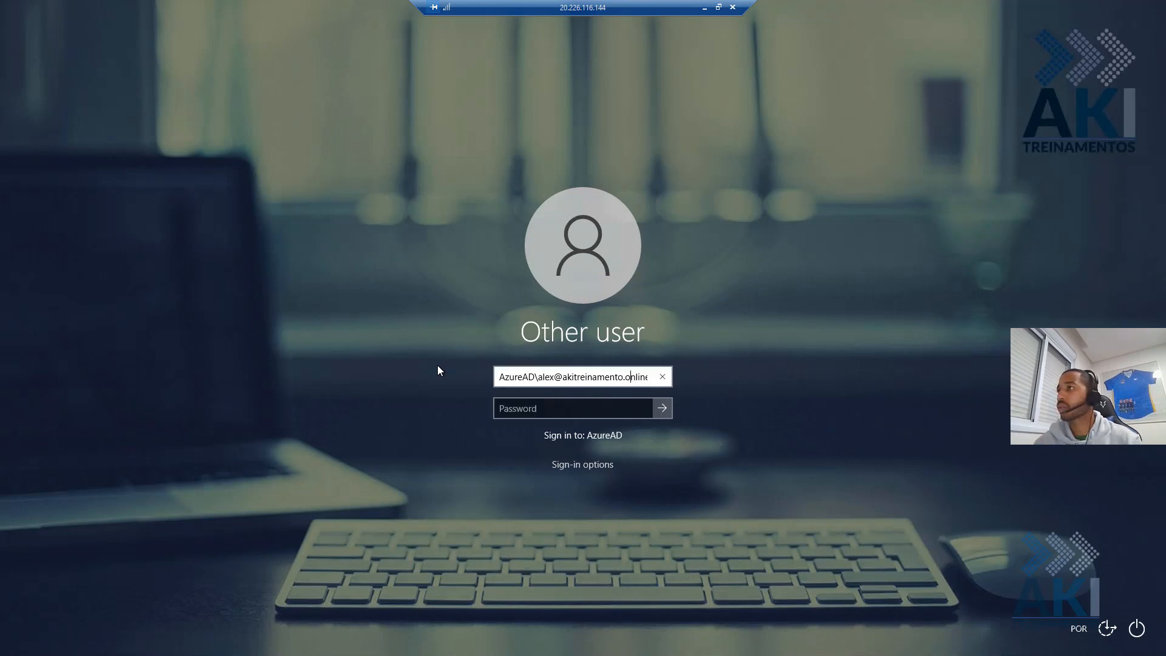
pyautogui.hotkey('shift', 'End')
pyautogui.write('micros')
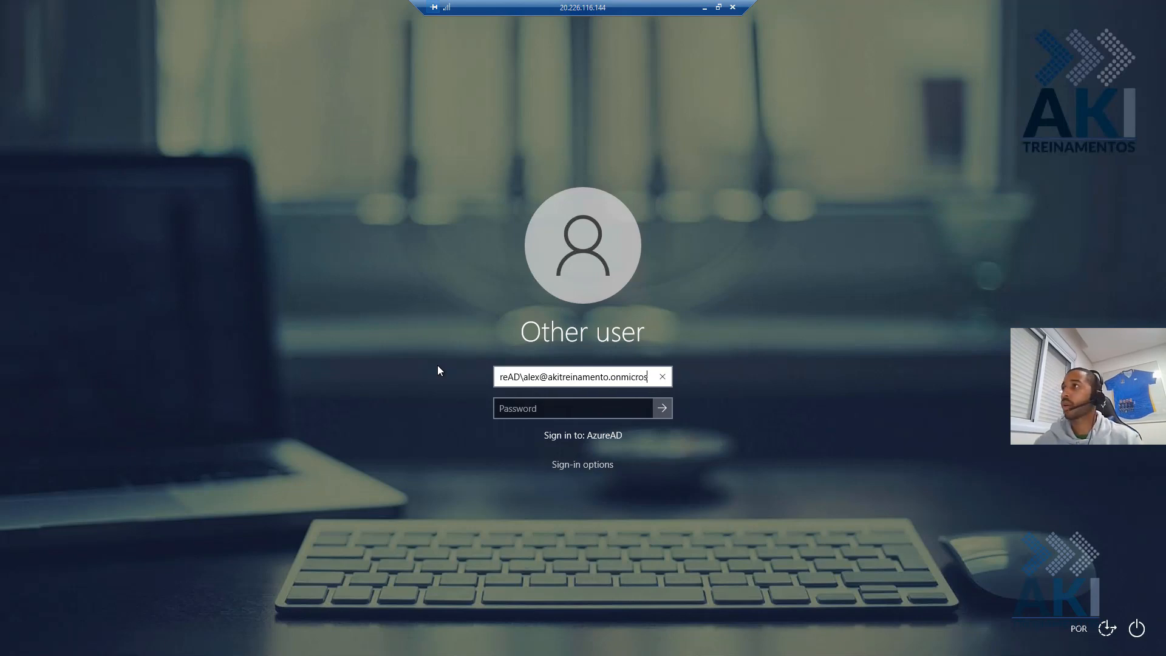
pyautogui.write('oft.com')
pyautogui.press('Tab')
pyautogui.write('••••')
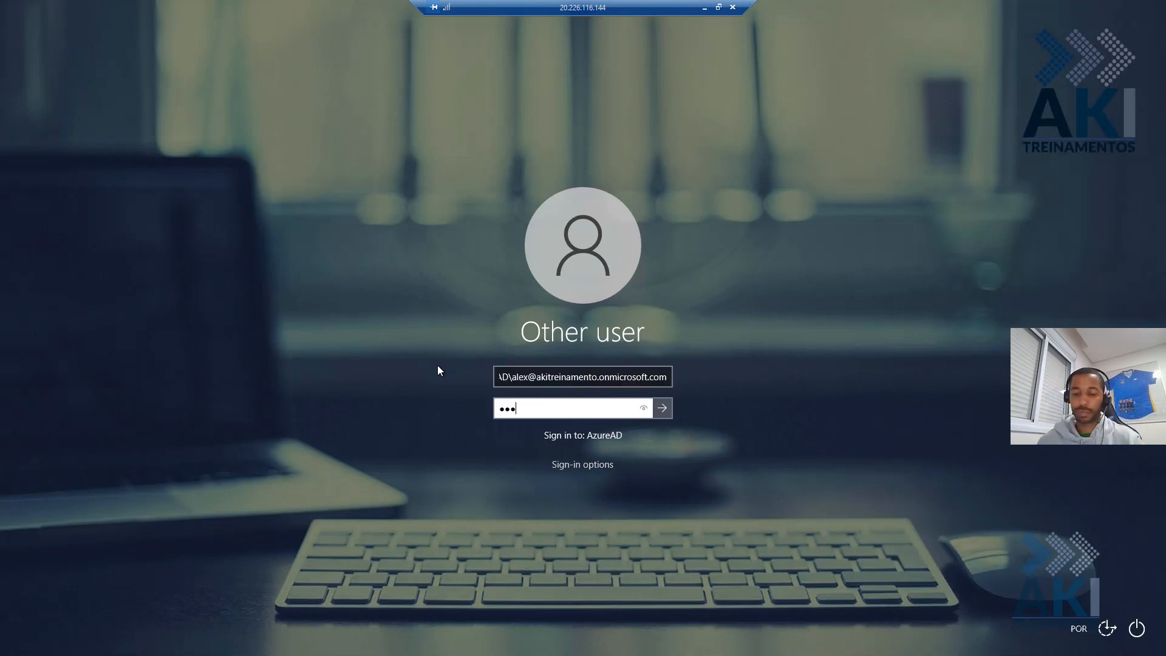
pyautogui.write('•••••')
pyautogui.press('Return')
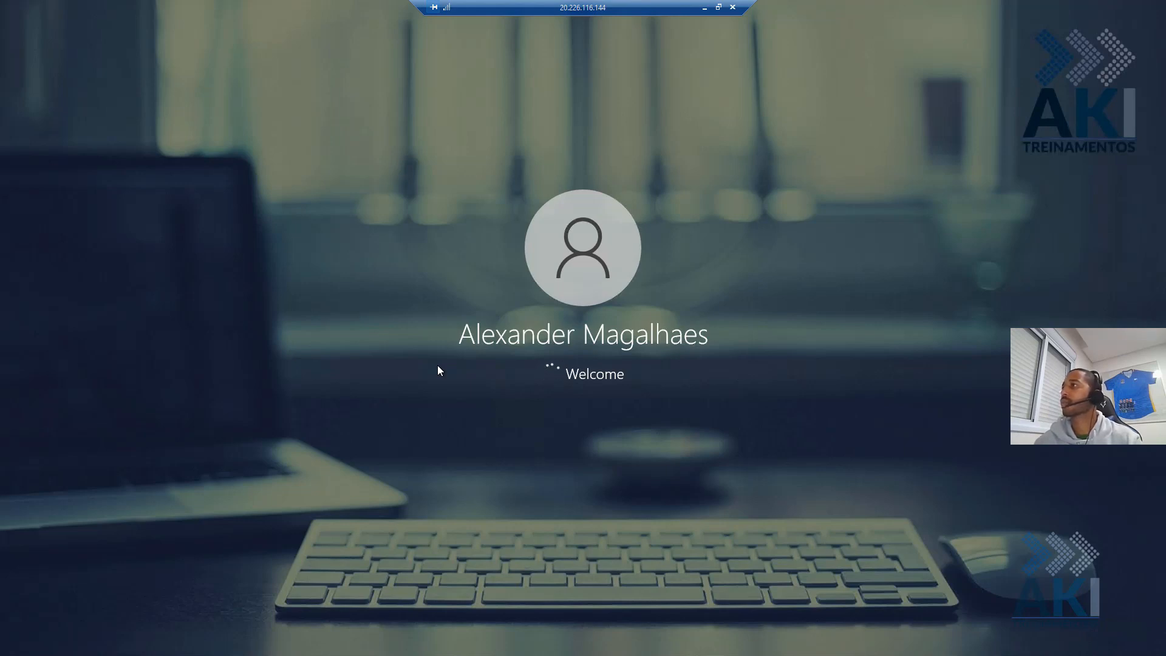
pyautogui.click(704, 7)
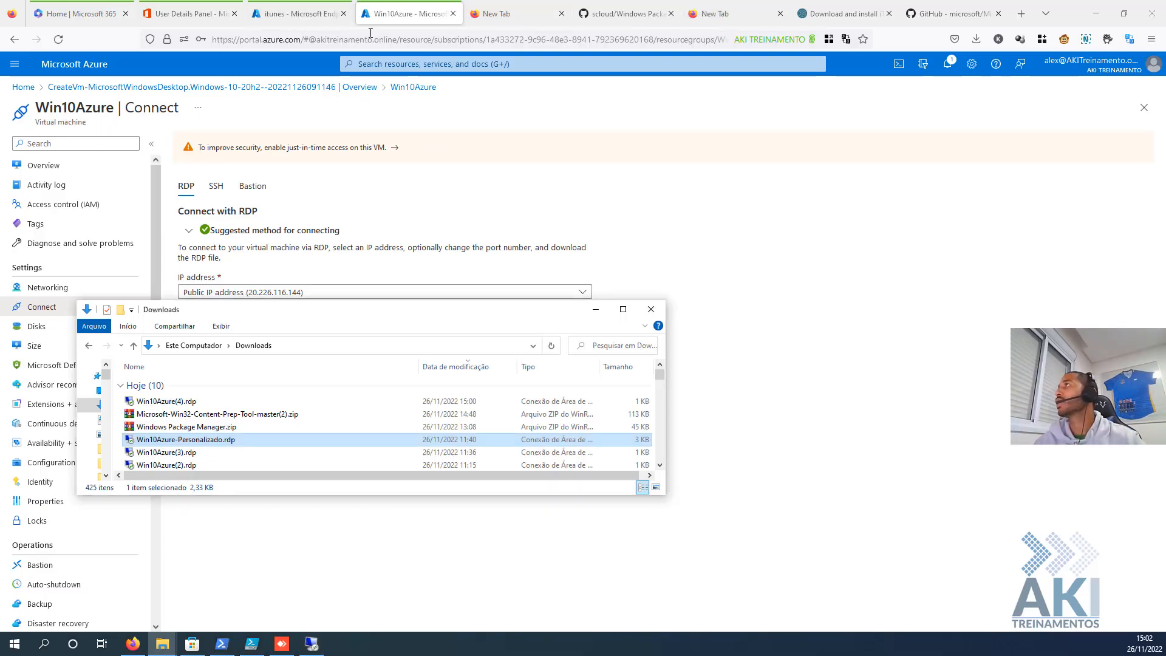
# - Check the itunes app's device and user install status, which lists no records yet
pyautogui.click(299, 9)
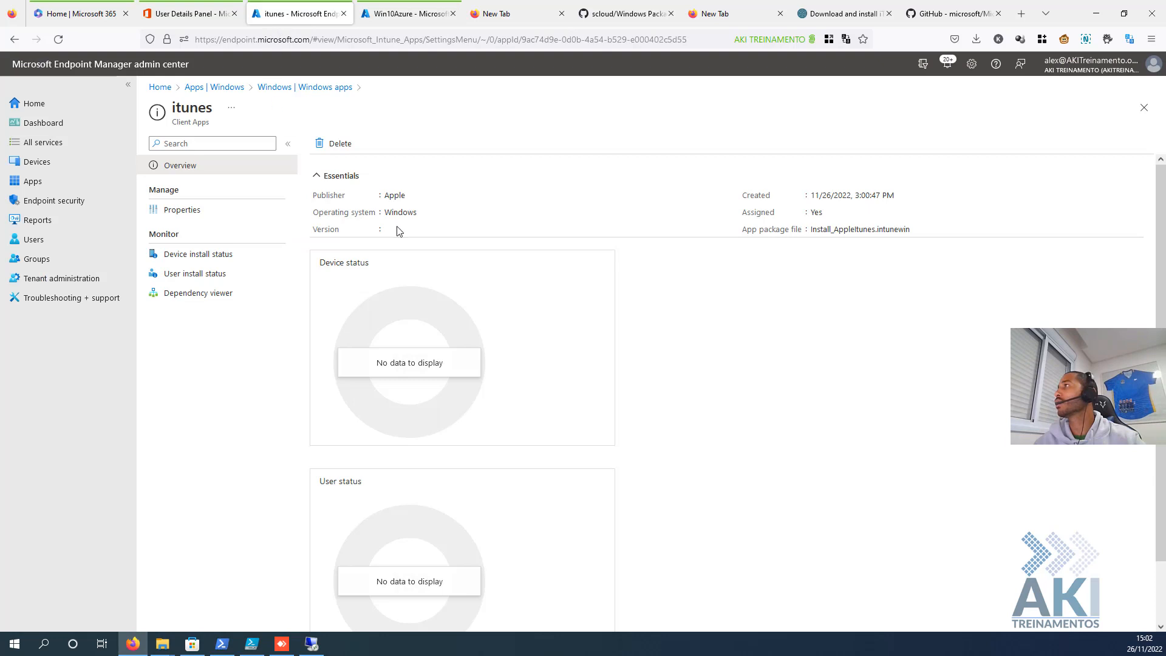
pyautogui.click(207, 257)
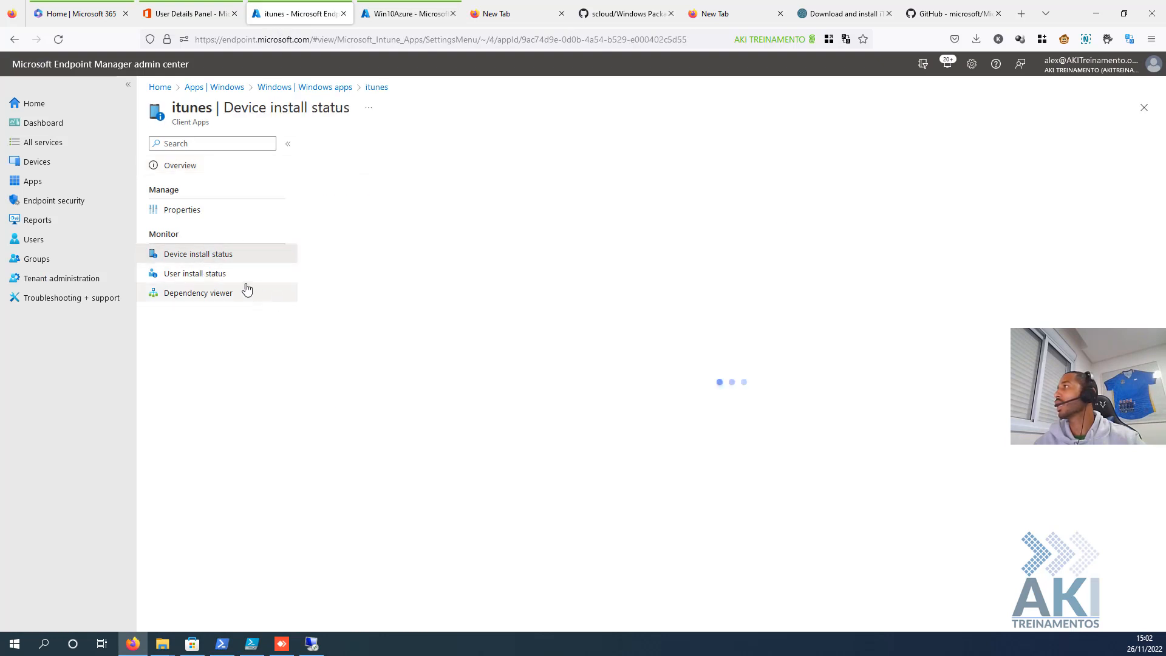
pyautogui.click(221, 273)
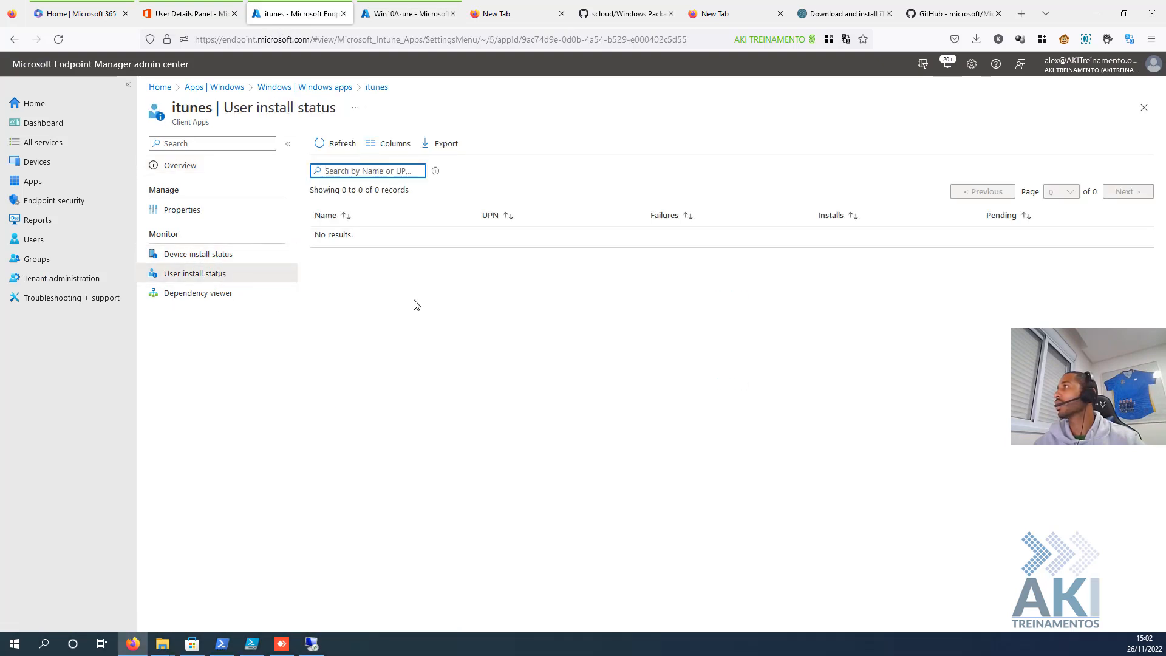
pyautogui.click(312, 644)
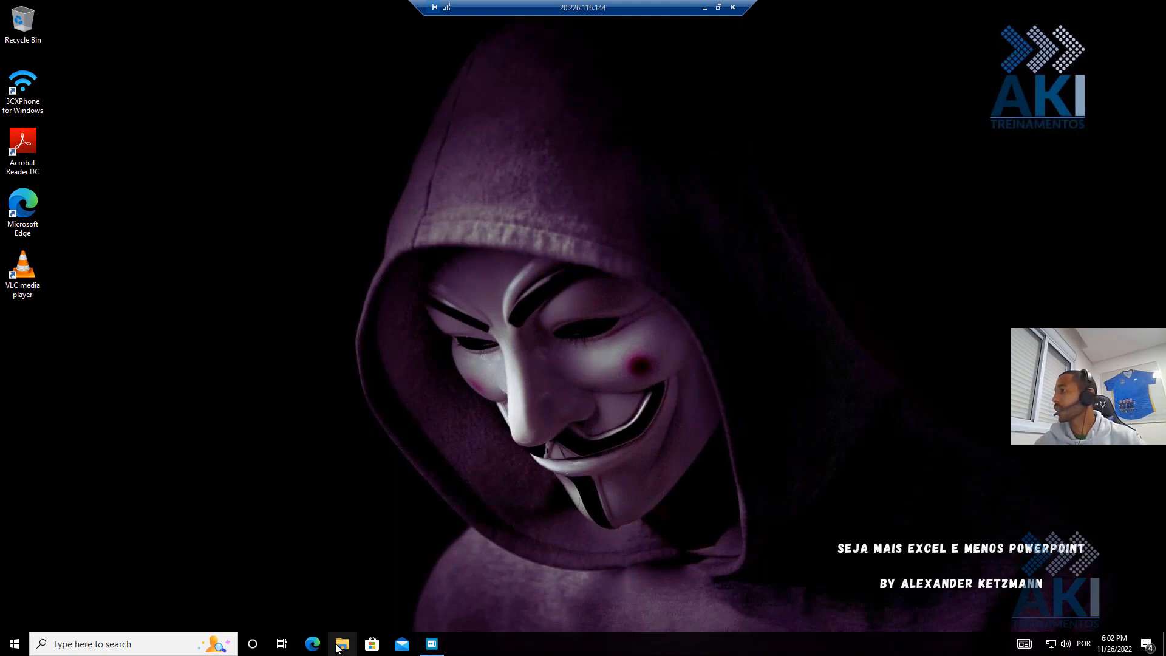
pyautogui.click(368, 646)
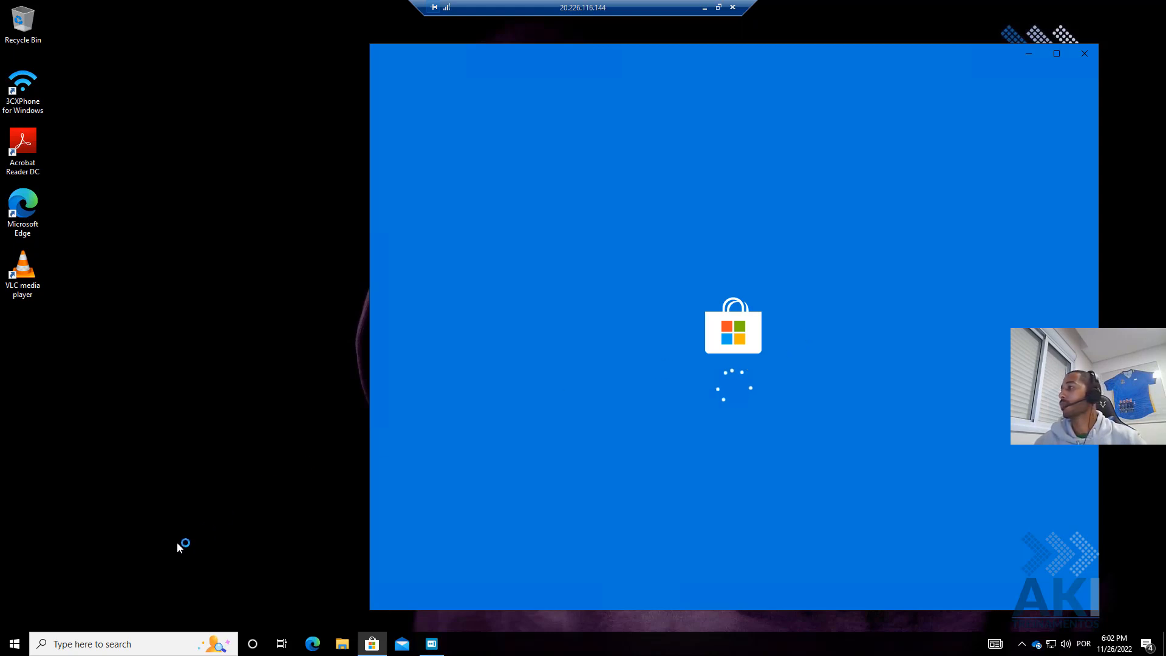
pyautogui.click(74, 647)
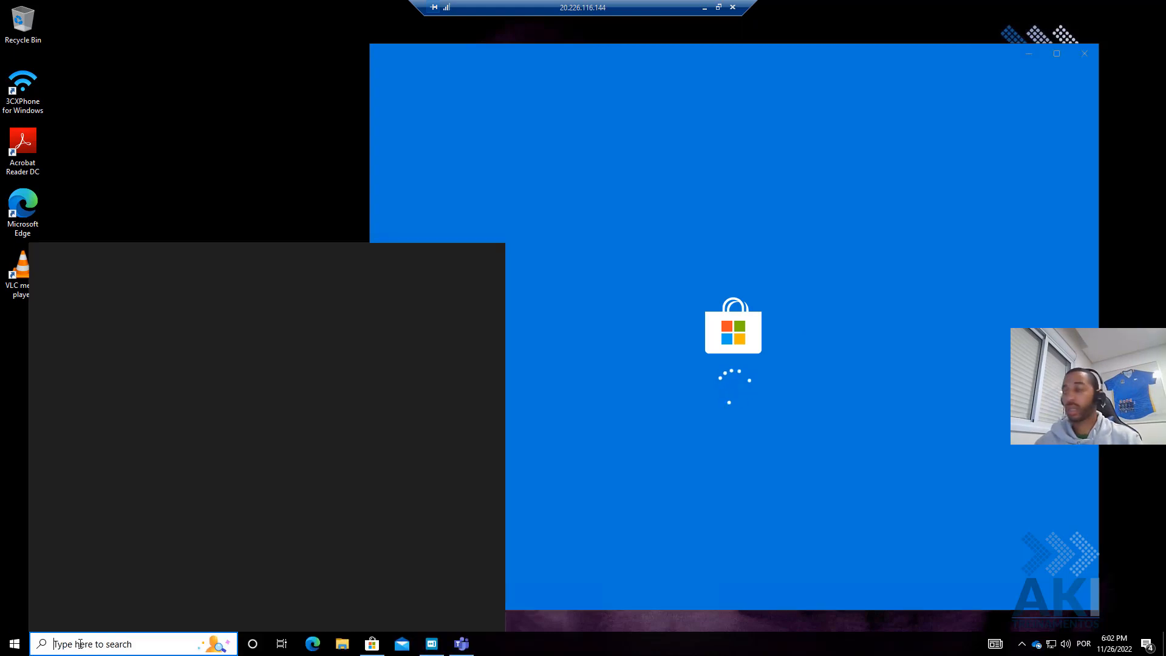
pyautogui.write('in')
pyautogui.press('BackSpace')
pyautogui.write('ti')
pyautogui.press('BackSpace')
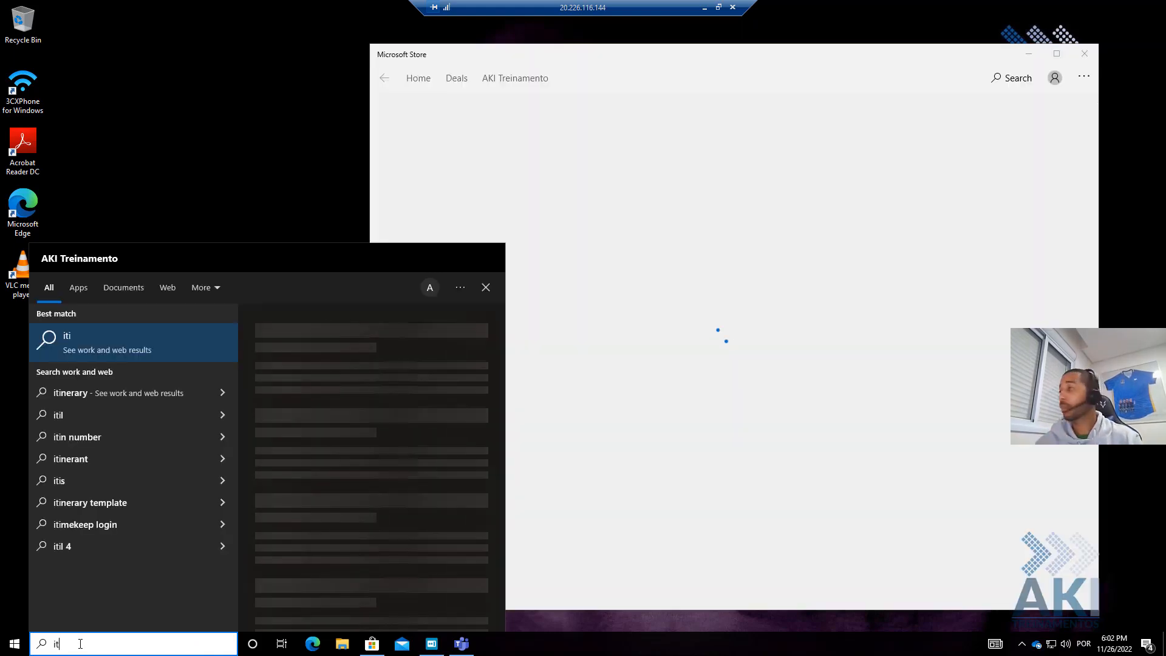
pyautogui.write('u')
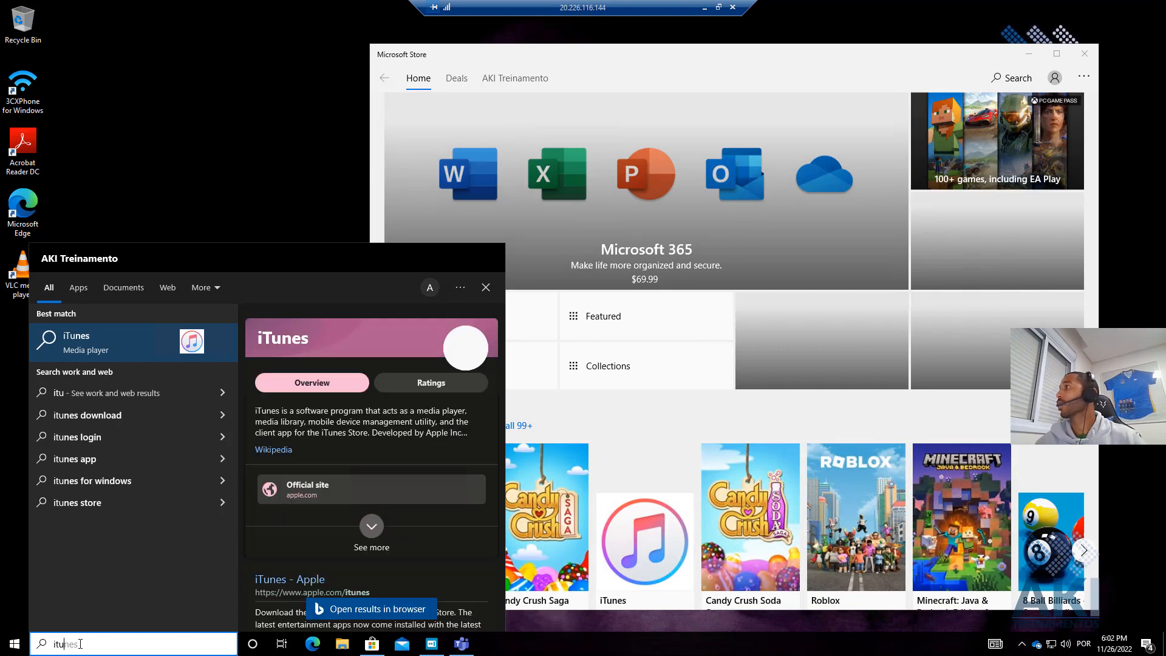
pyautogui.click(106, 337)
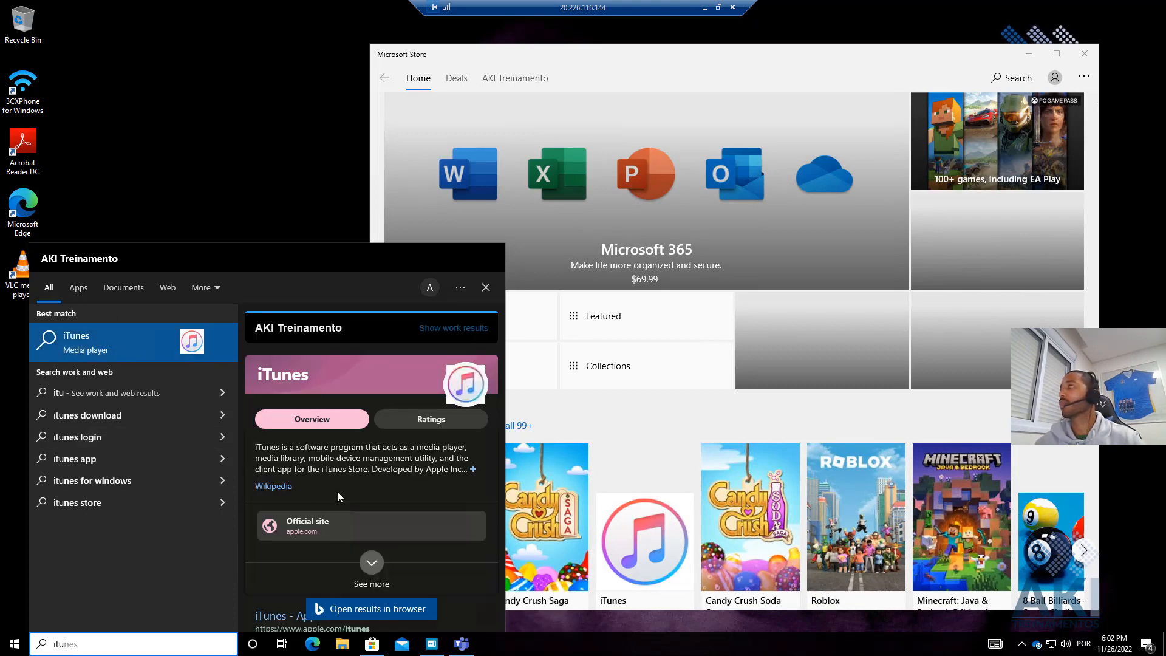
pyautogui.click(1001, 81)
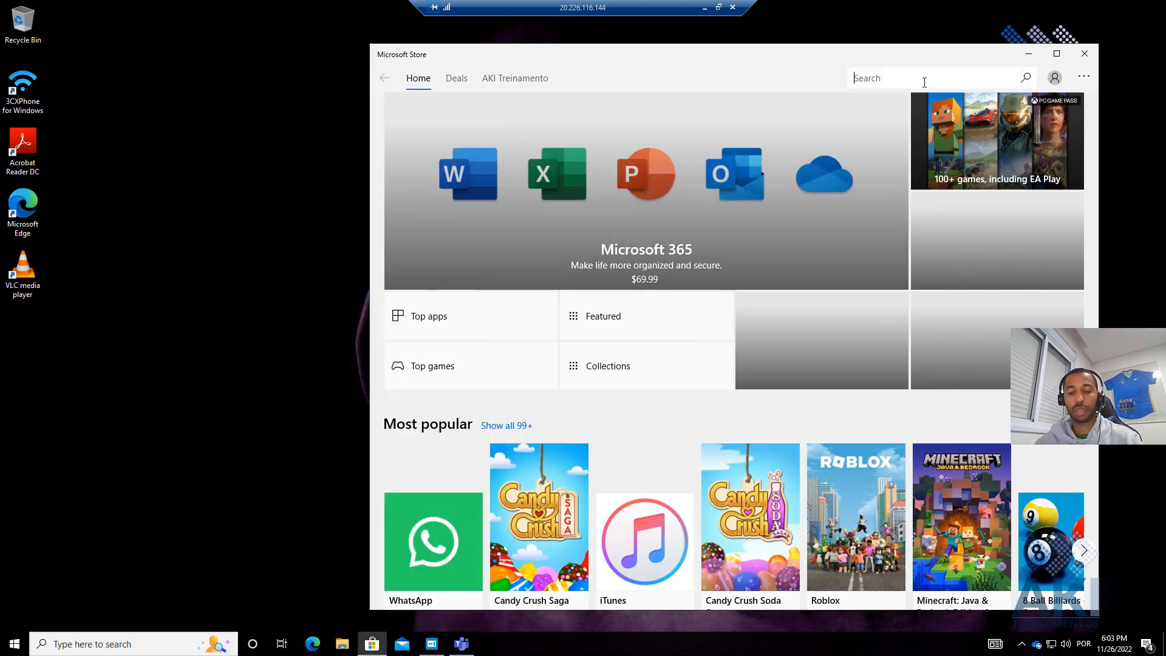
pyautogui.write('itu')
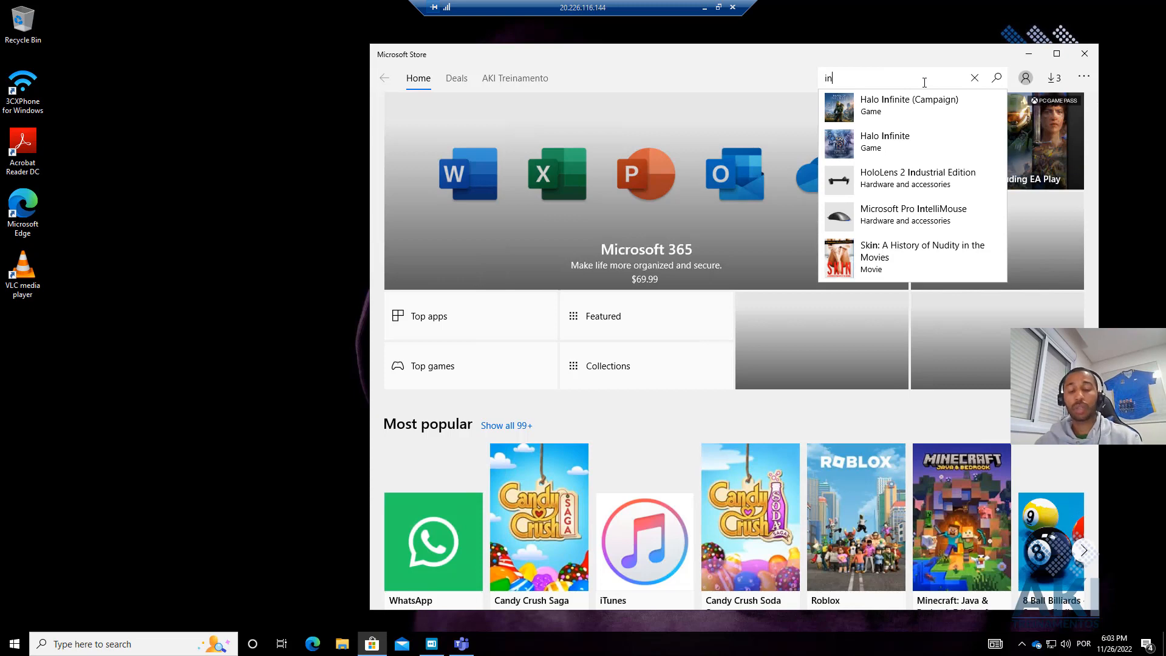
pyautogui.write('nes')
pyautogui.press('Return')
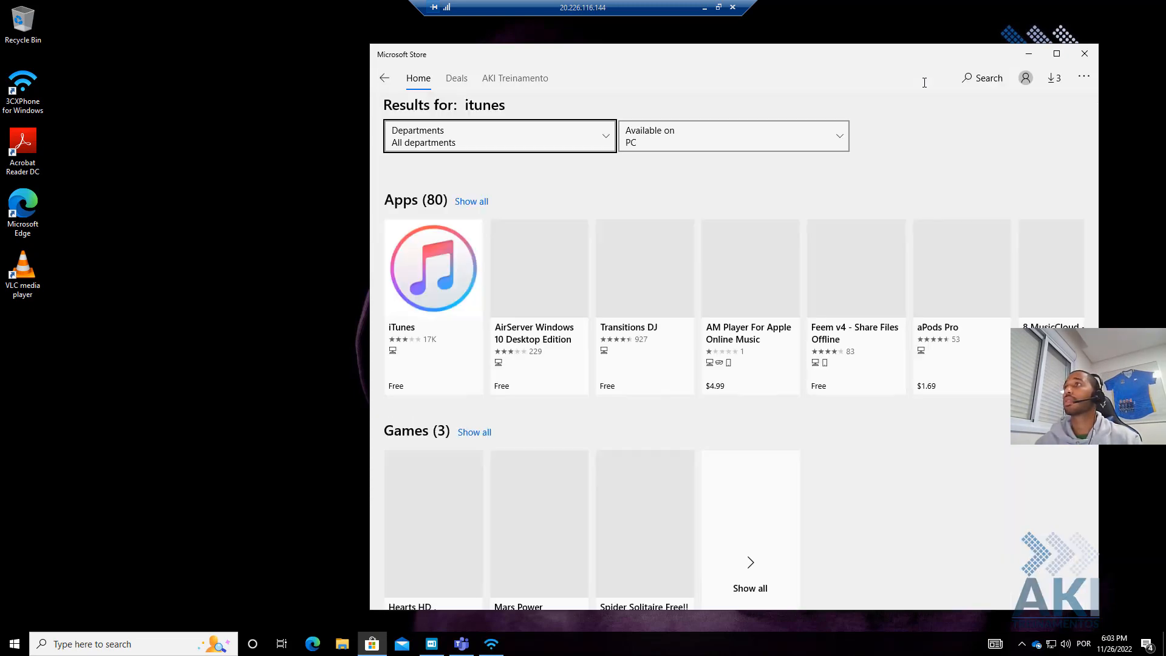
pyautogui.click(392, 280)
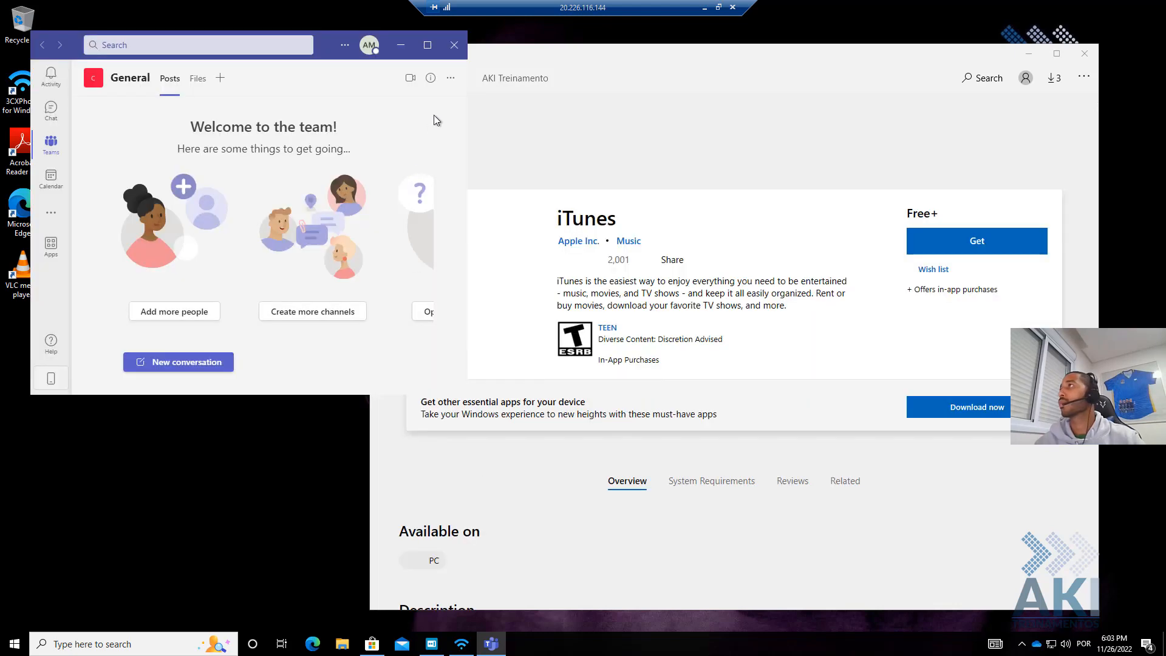
pyautogui.click(454, 56)
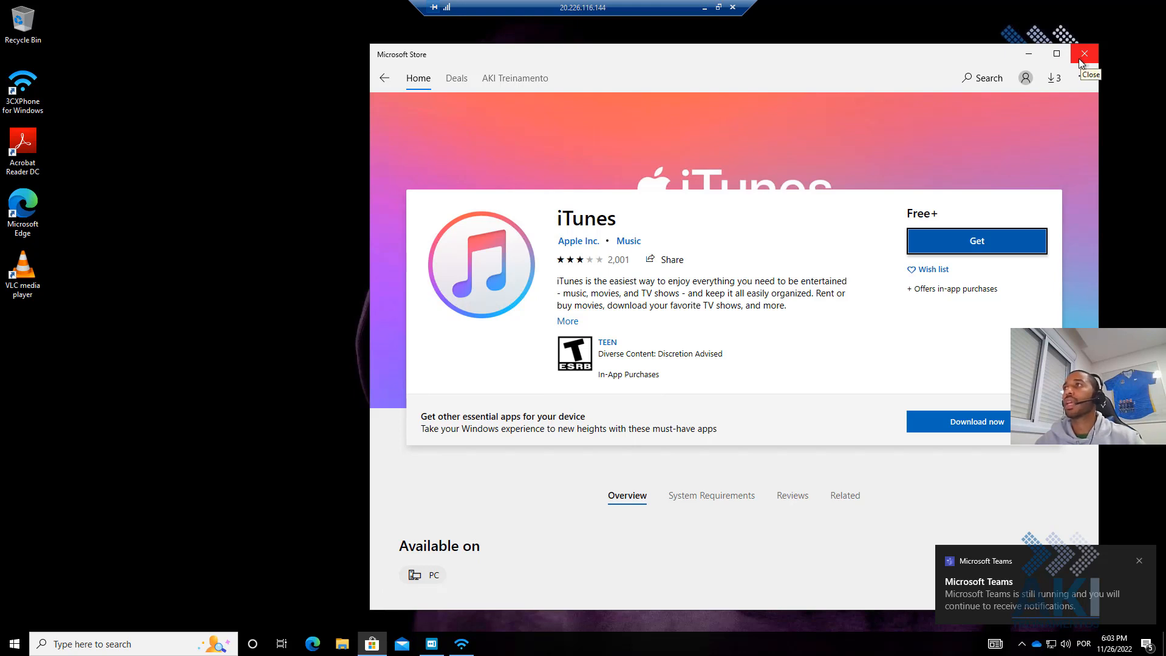
pyautogui.click(1083, 55)
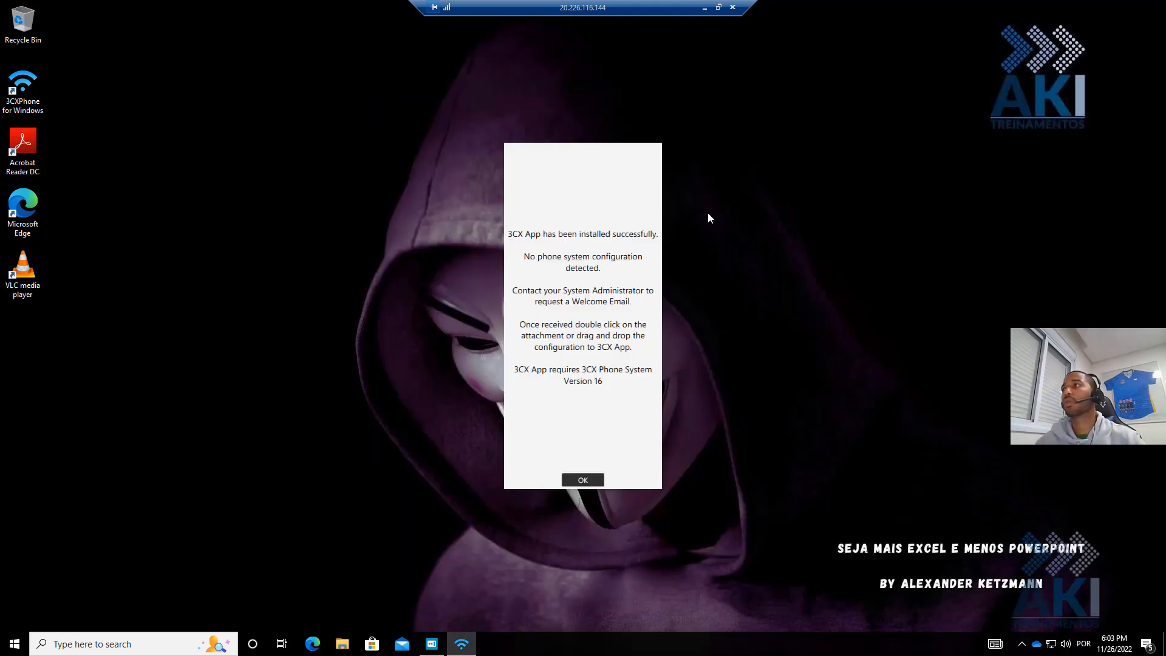
pyautogui.click(597, 479)
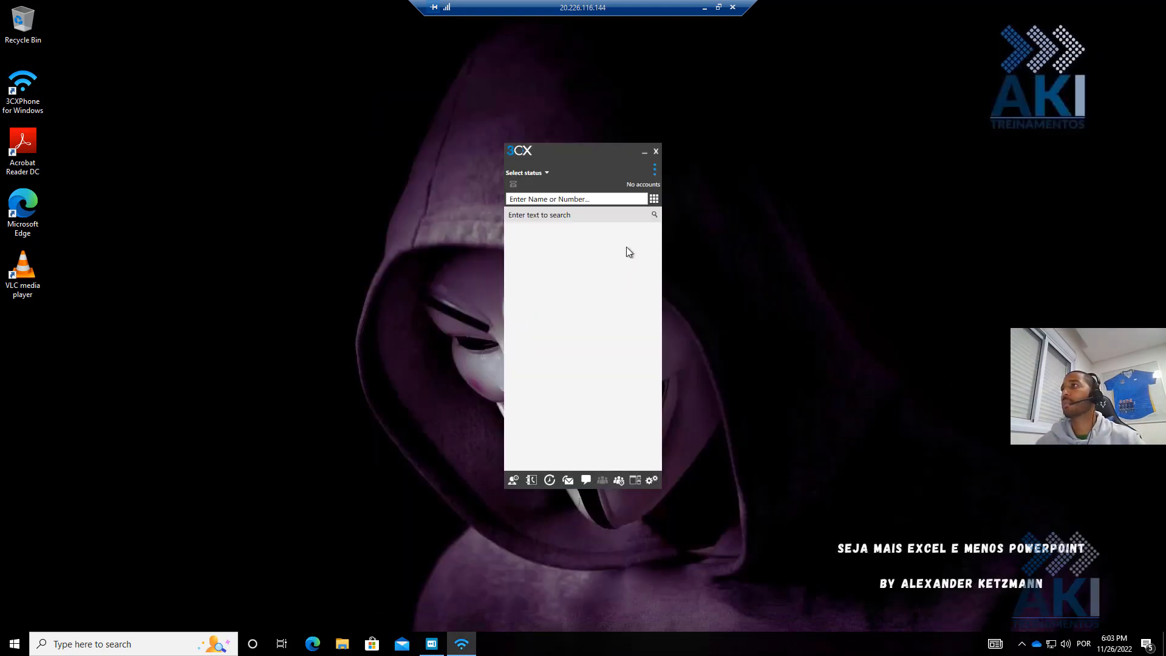
pyautogui.click(655, 152)
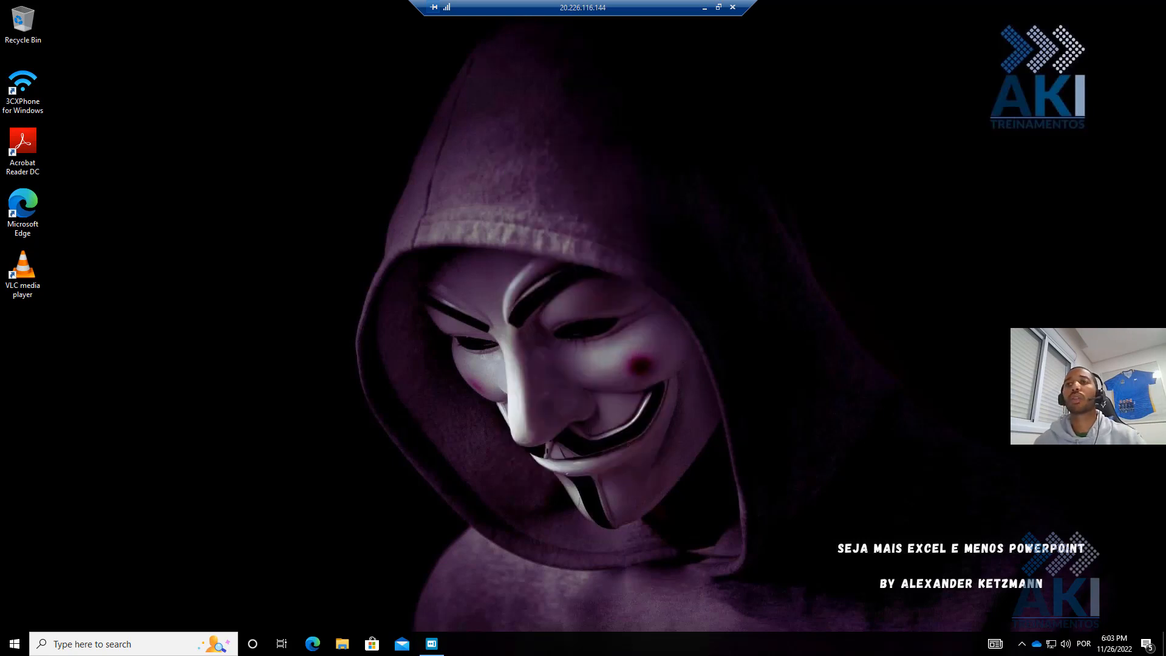
# - On Win10Azure, glance at the notification center, then open the Start menu
pyautogui.click(1146, 644)
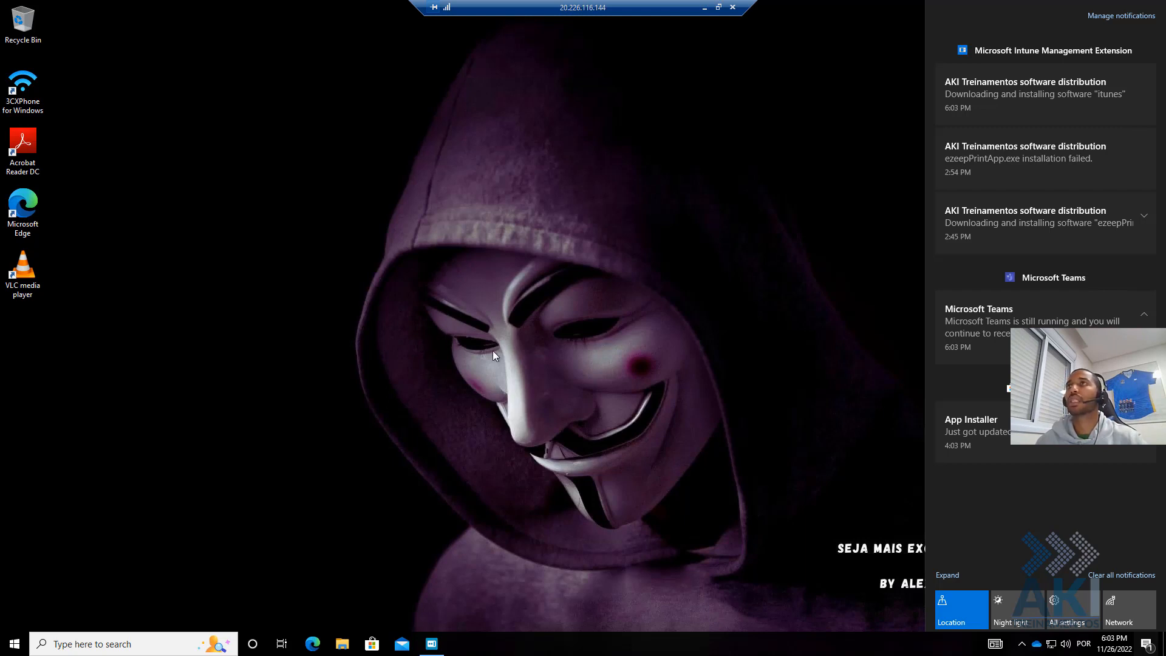
pyautogui.click(497, 335)
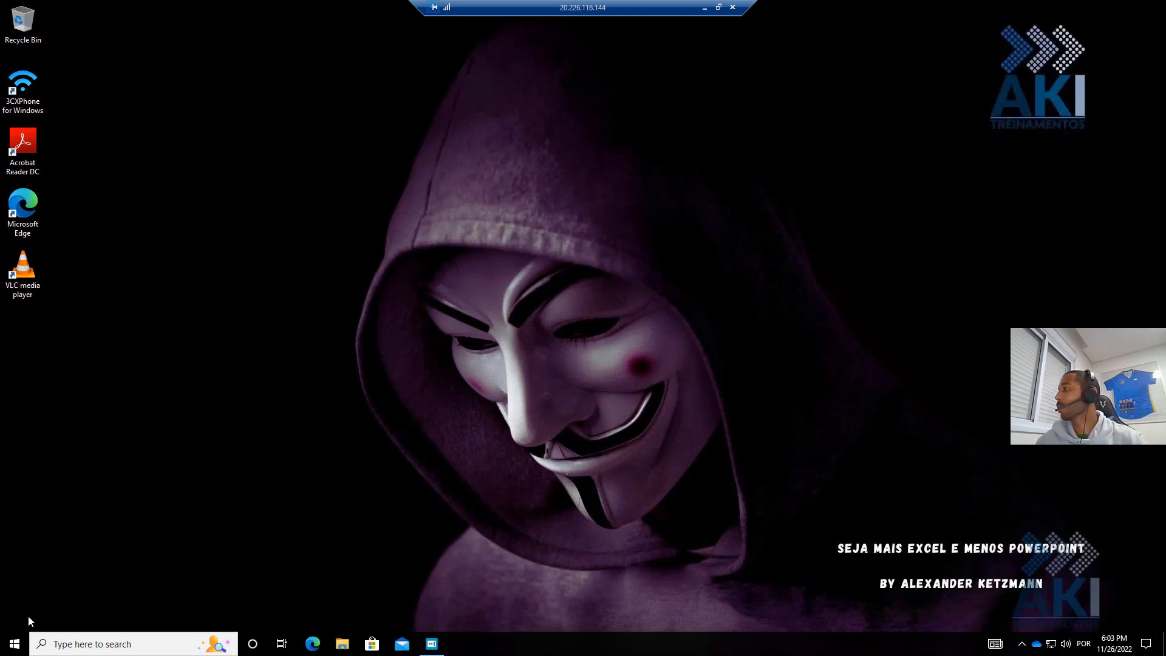
pyautogui.click(15, 644)
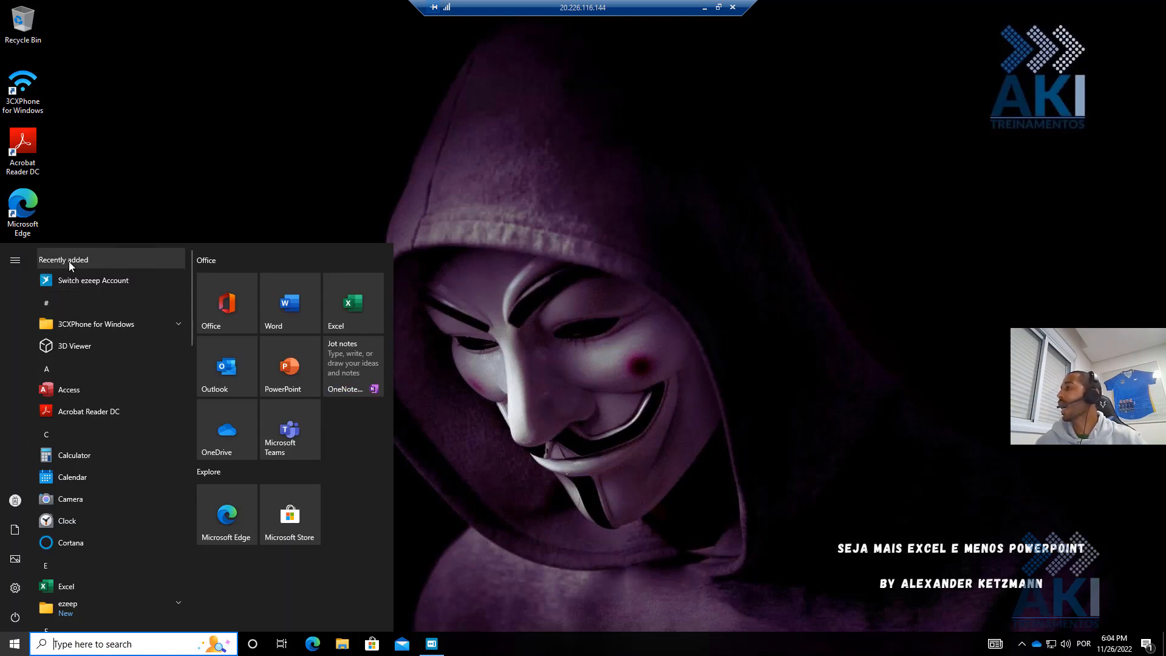
pyautogui.click(12, 649)
pyautogui.click(12, 650)
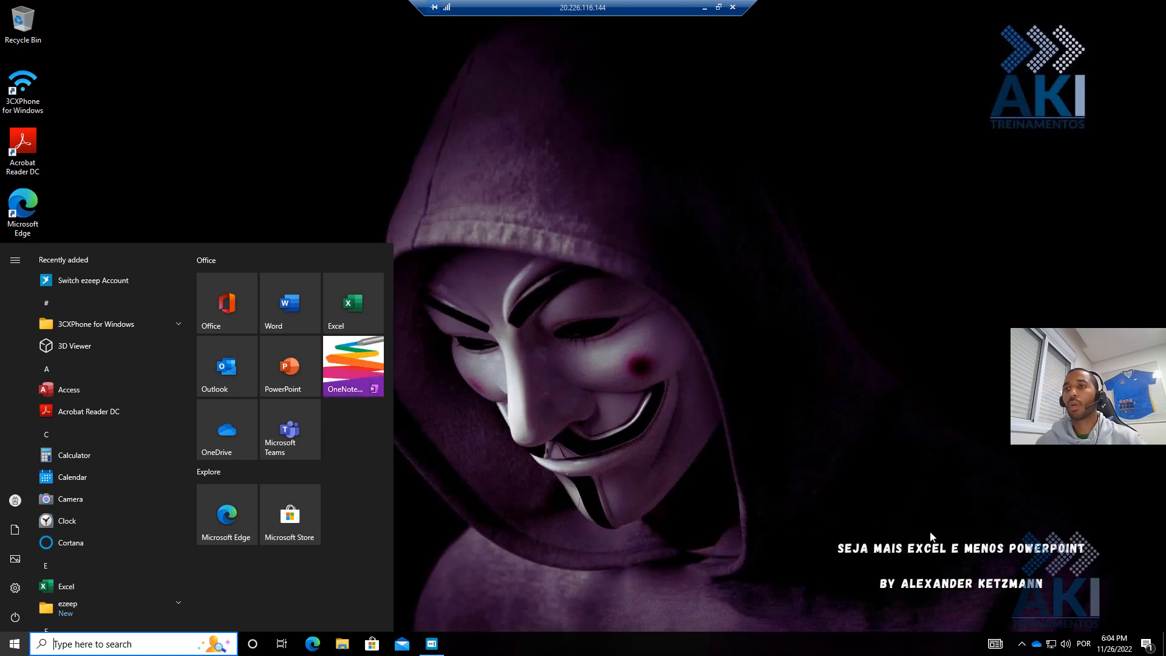
# - Reopen notifications to see iTunes downloading from the Store and Intune installing 'itunes'
pyautogui.click(1001, 565)
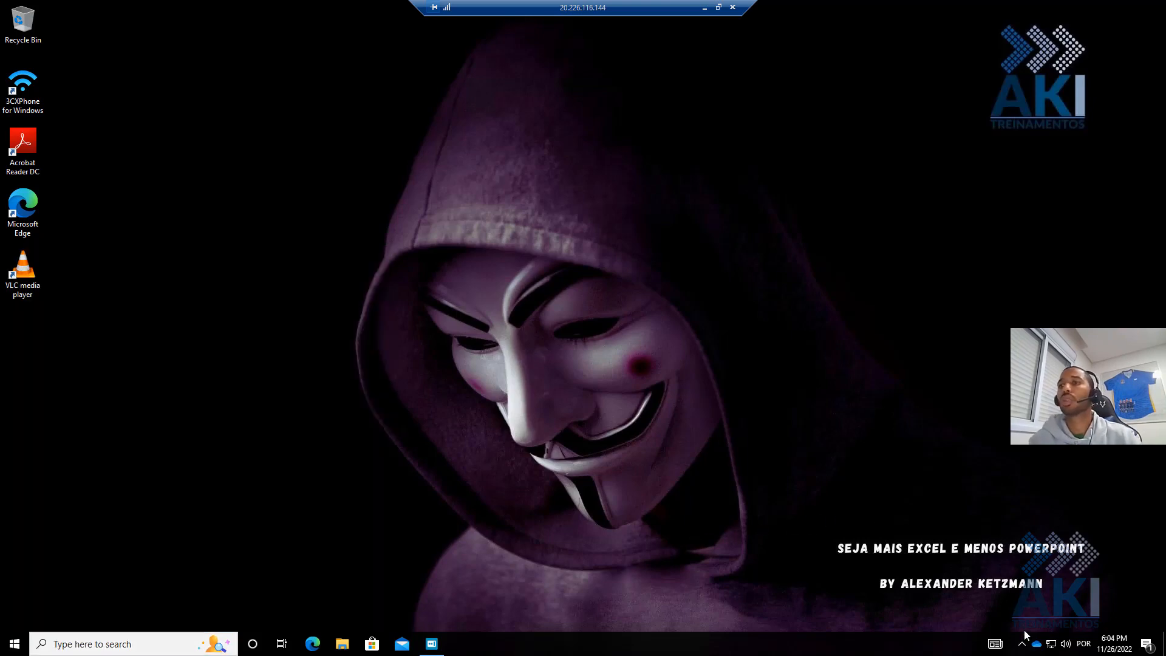
pyautogui.click(1022, 644)
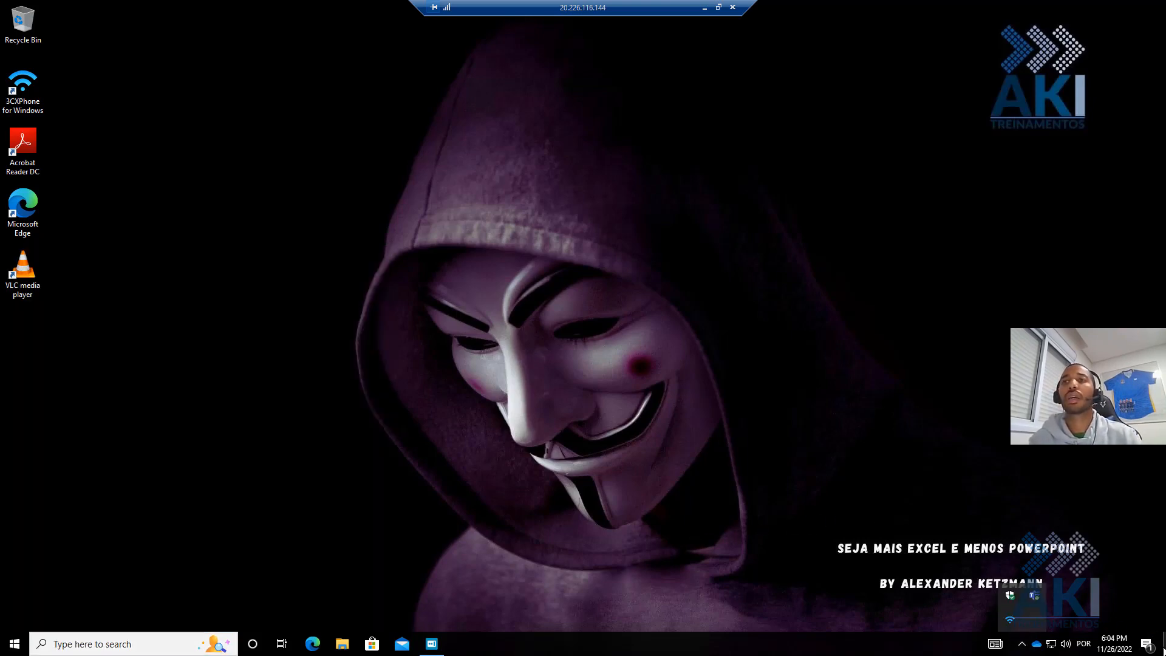
pyautogui.click(1147, 644)
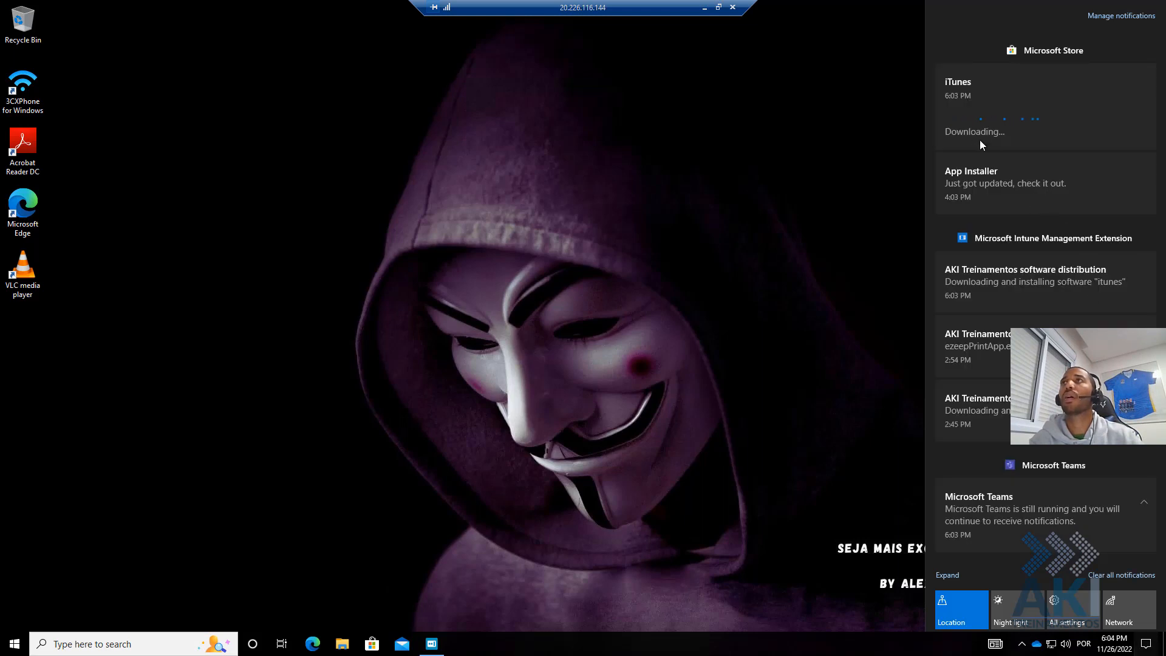
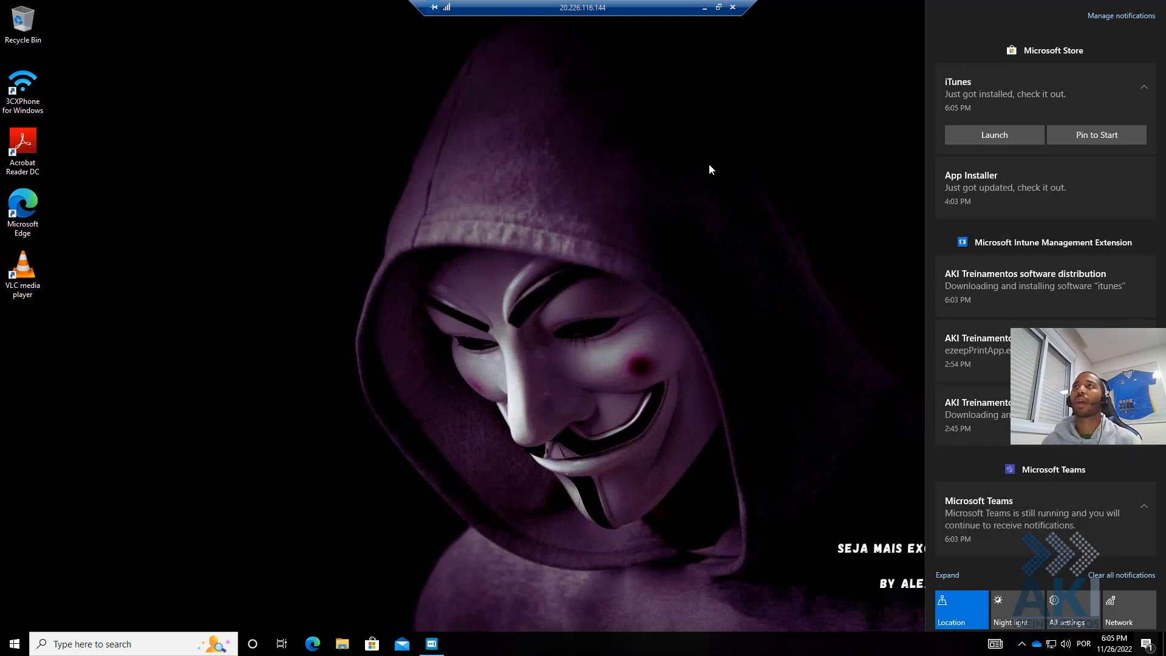
# - Close Action Center and open Start to see iTunes under Recently added on the VM
pyautogui.click(664, 193)
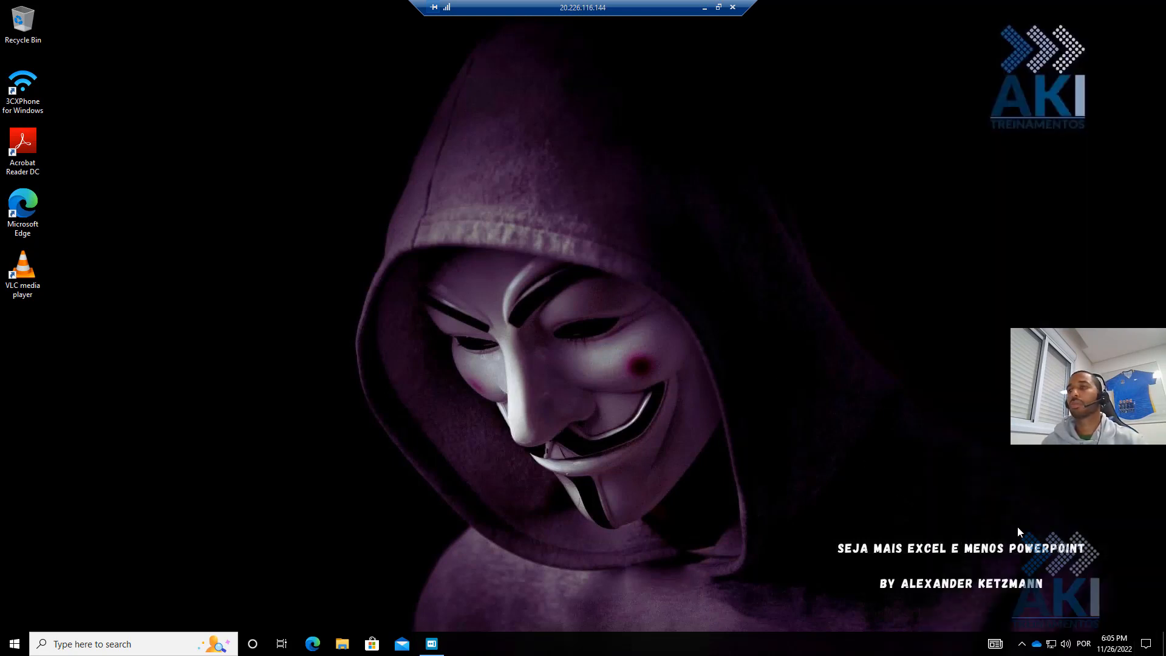
pyautogui.click(14, 645)
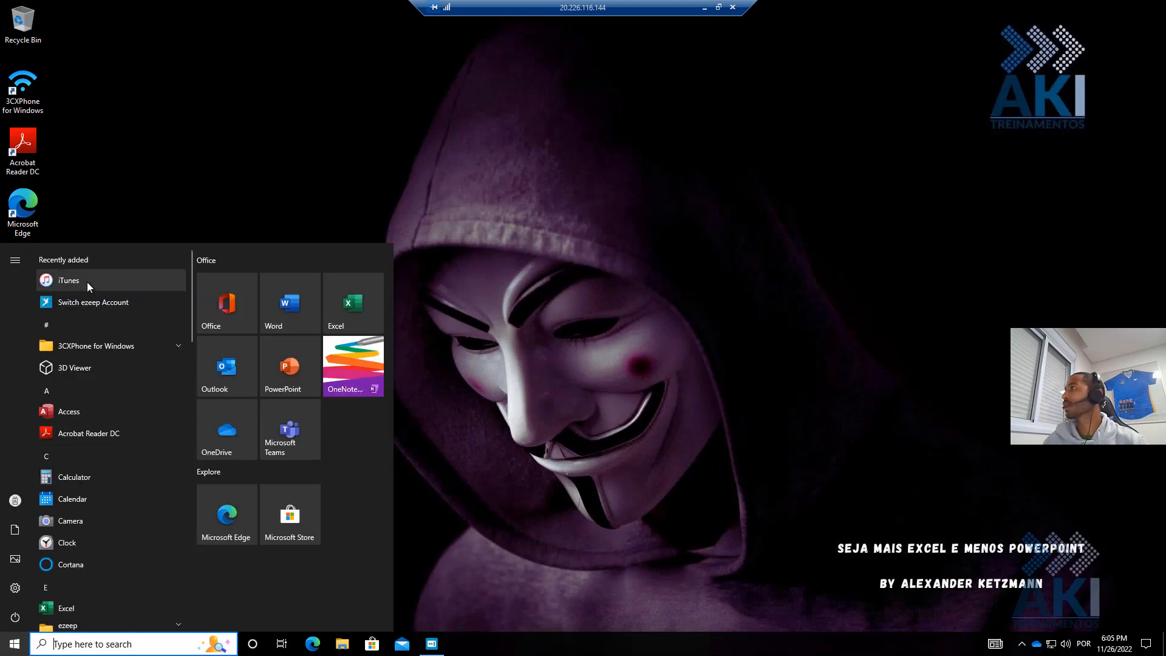
# - Search Microsoft Store for 'itunes' and open the iTunes listing, confirming it is installed
pyautogui.click(375, 643)
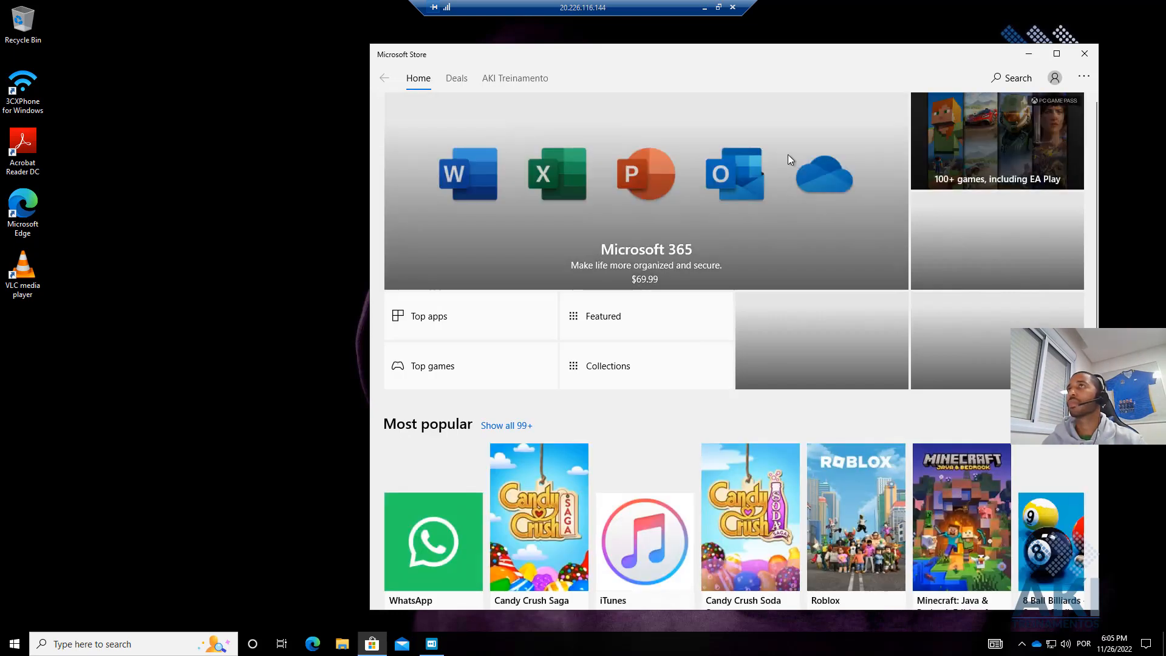
pyautogui.click(1012, 81)
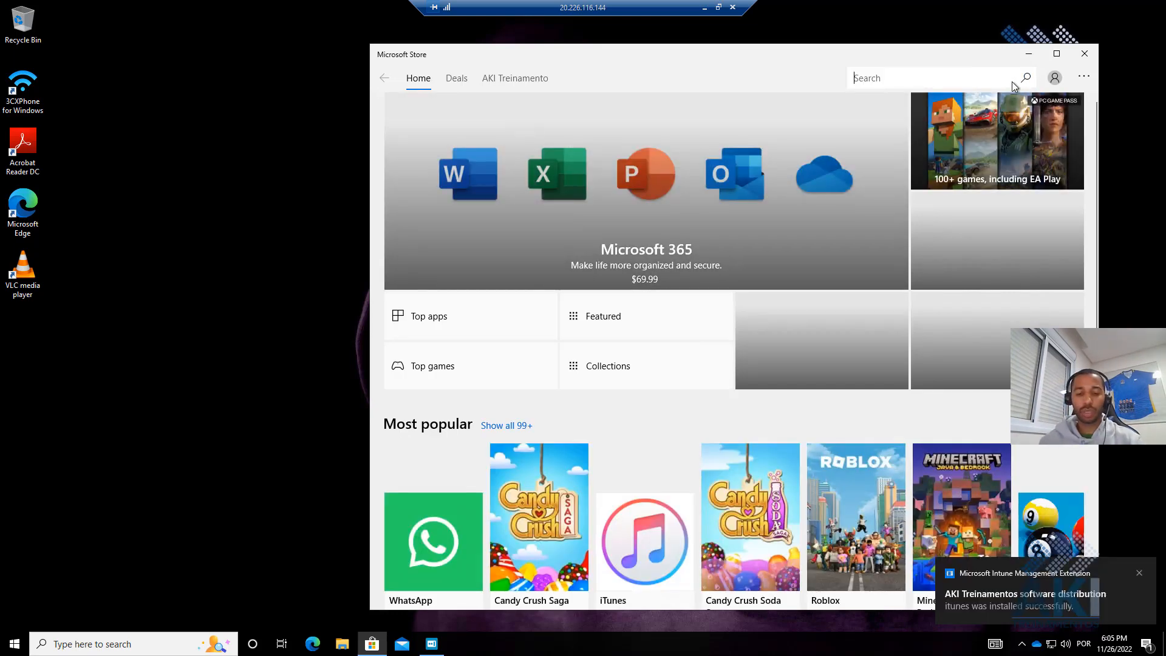
pyautogui.write('itunes')
pyautogui.press('Return')
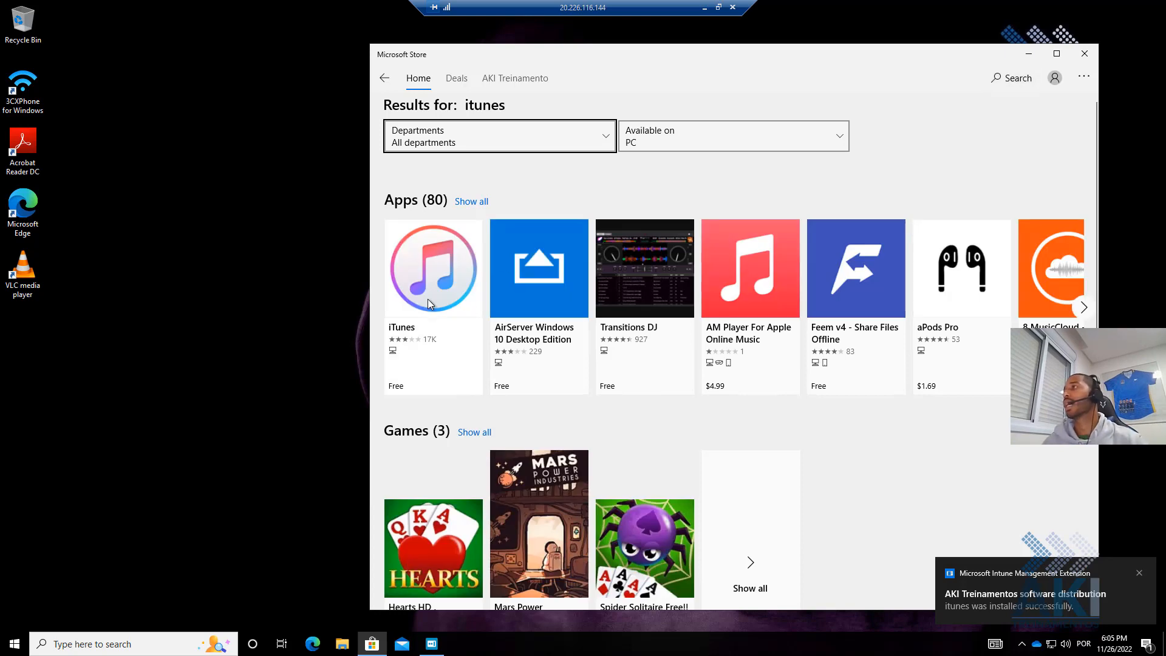
pyautogui.click(426, 296)
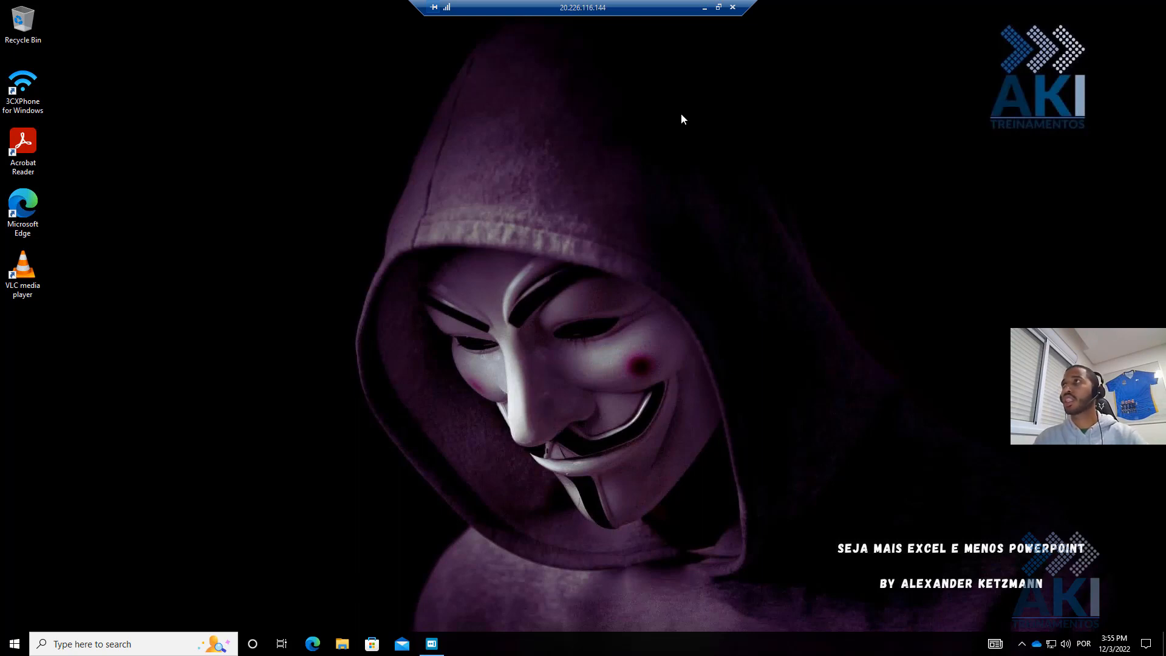
# - Leave the VM session and begin adding a Windows app of type Microsoft Store app (new)
pyautogui.click(703, 9)
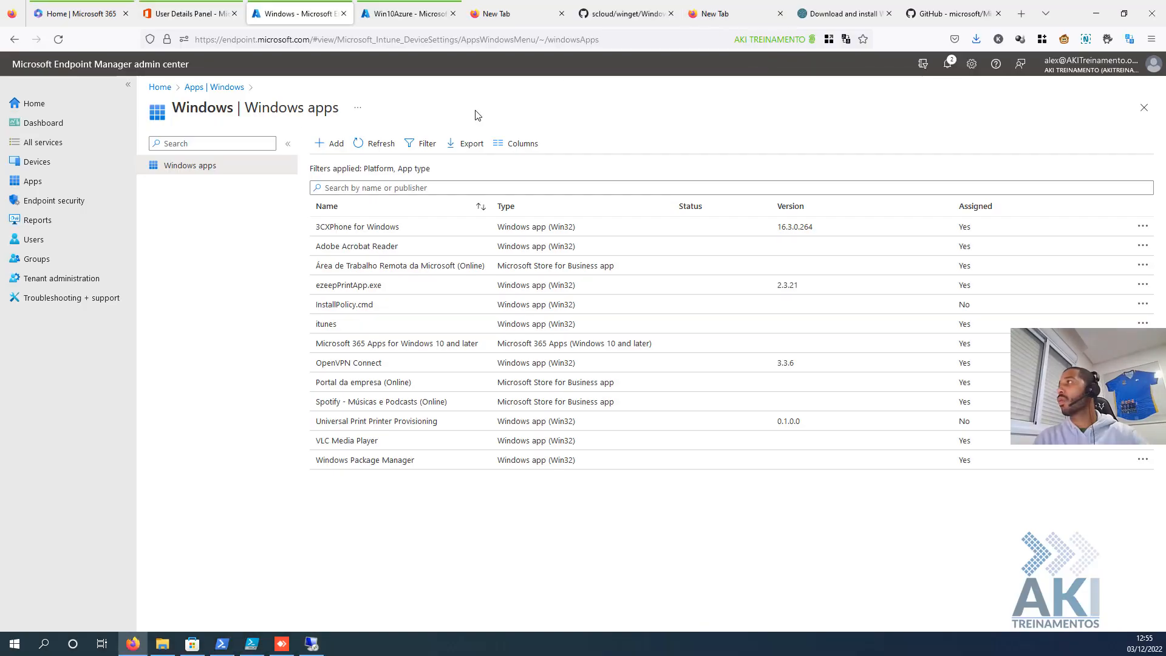
pyautogui.click(55, 182)
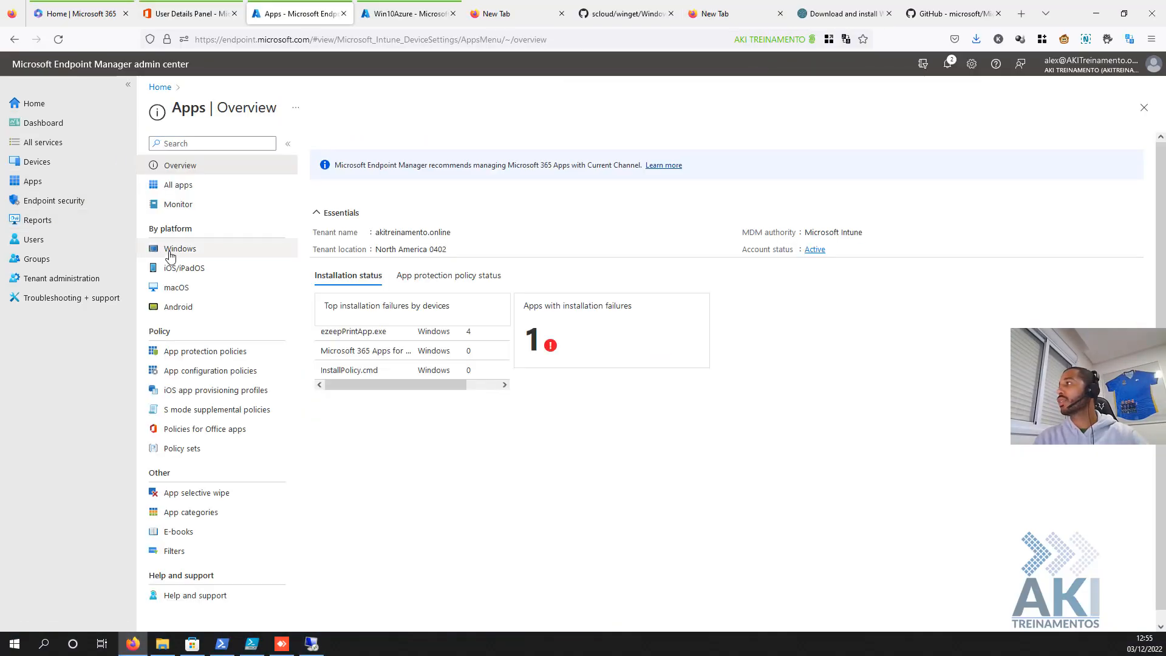
pyautogui.click(183, 249)
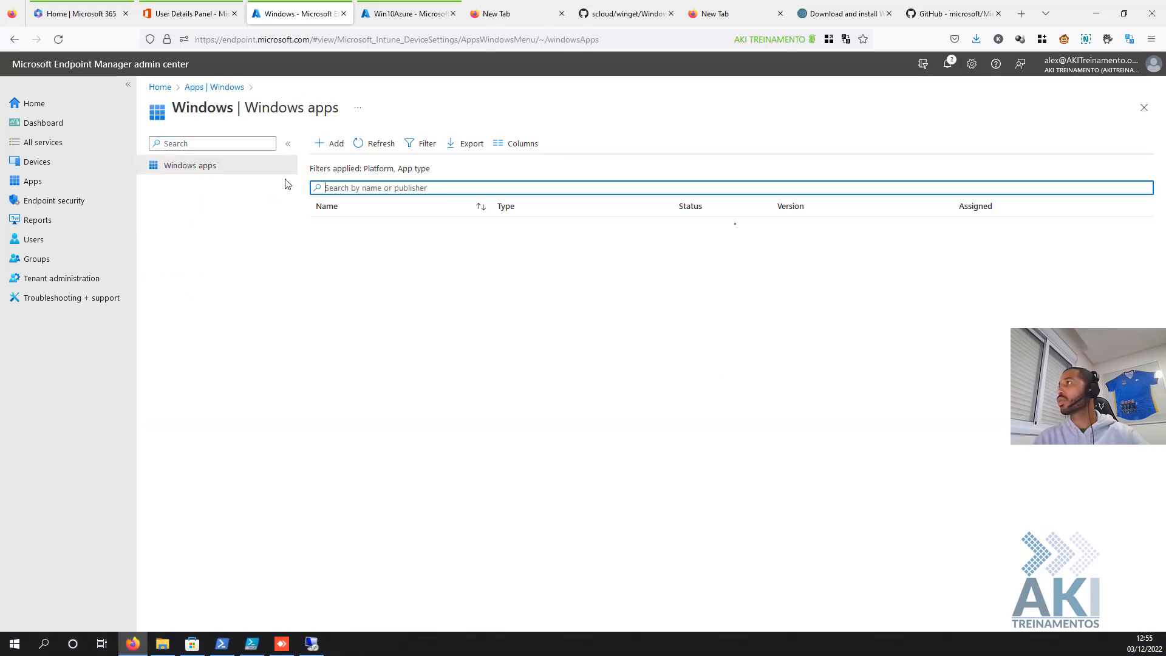
pyautogui.click(331, 145)
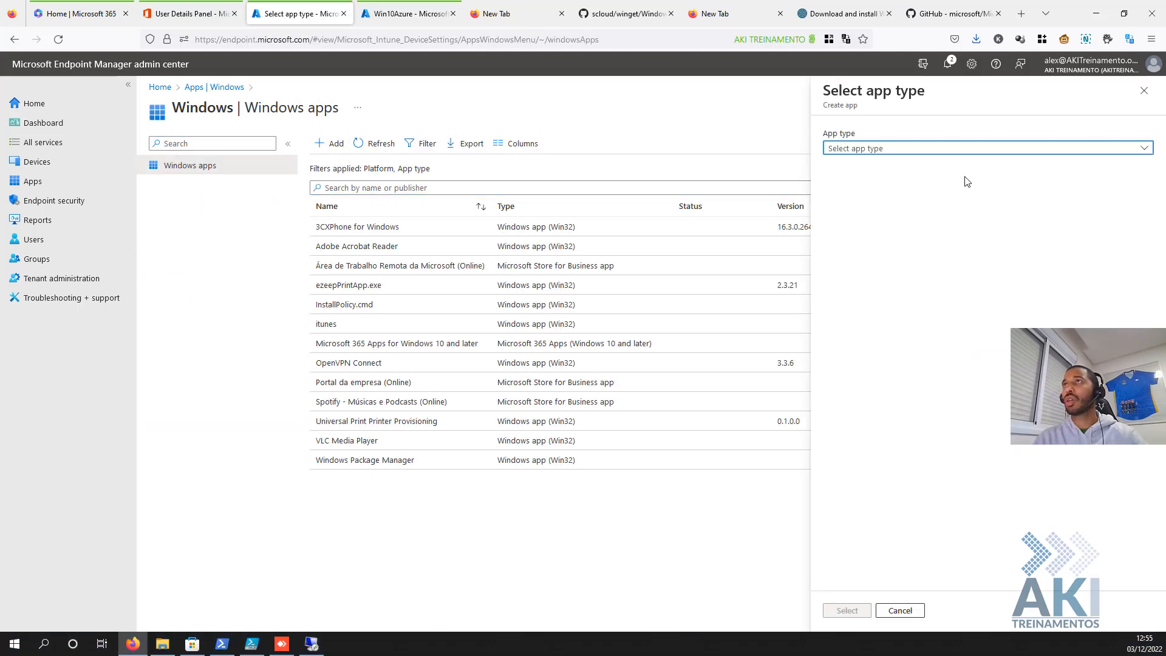
pyautogui.click(950, 151)
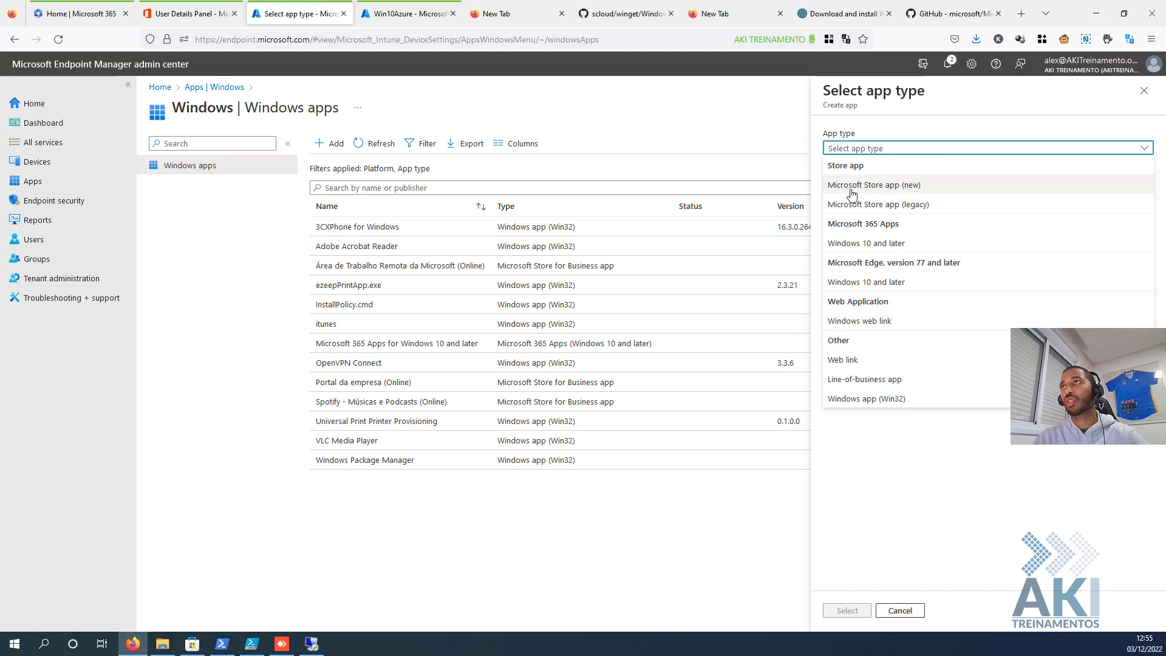
pyautogui.click(877, 186)
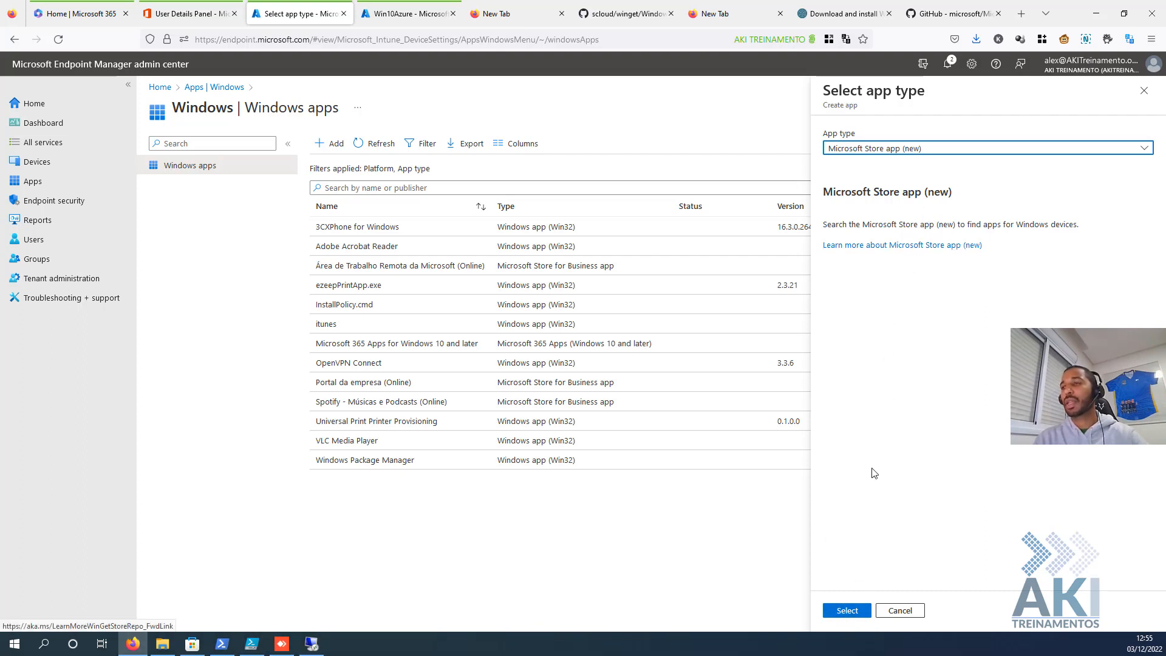
pyautogui.click(848, 610)
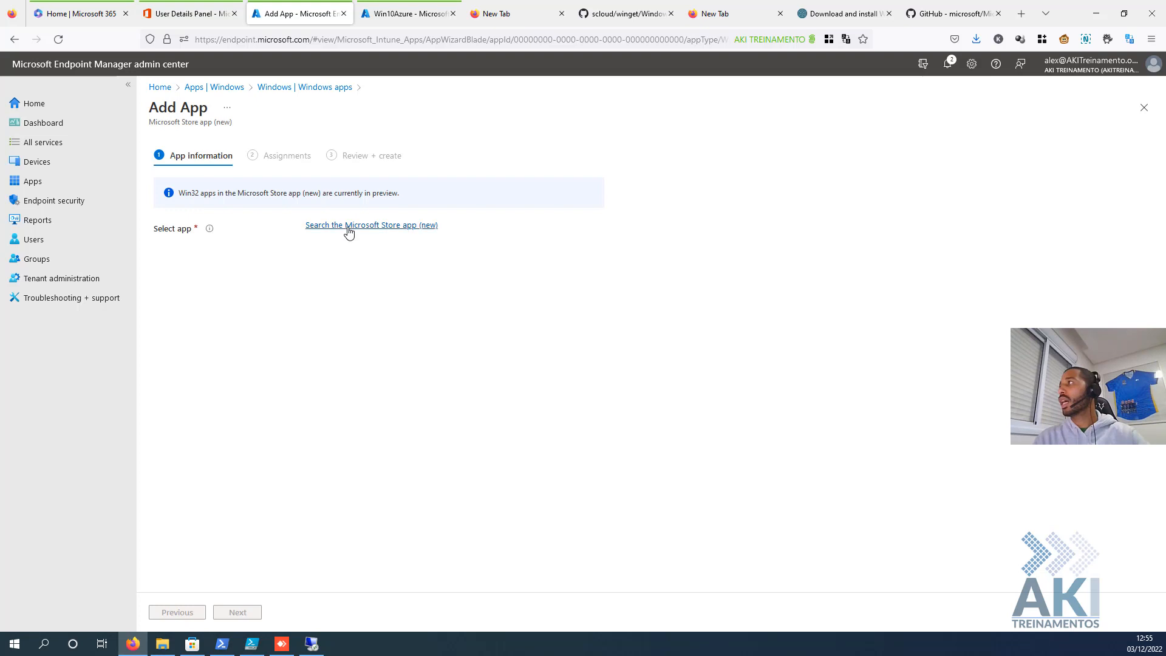
# - Search the Store catalogue, first for iTunes then for WhatsApp, and pick the WhatsApp result
pyautogui.click(348, 226)
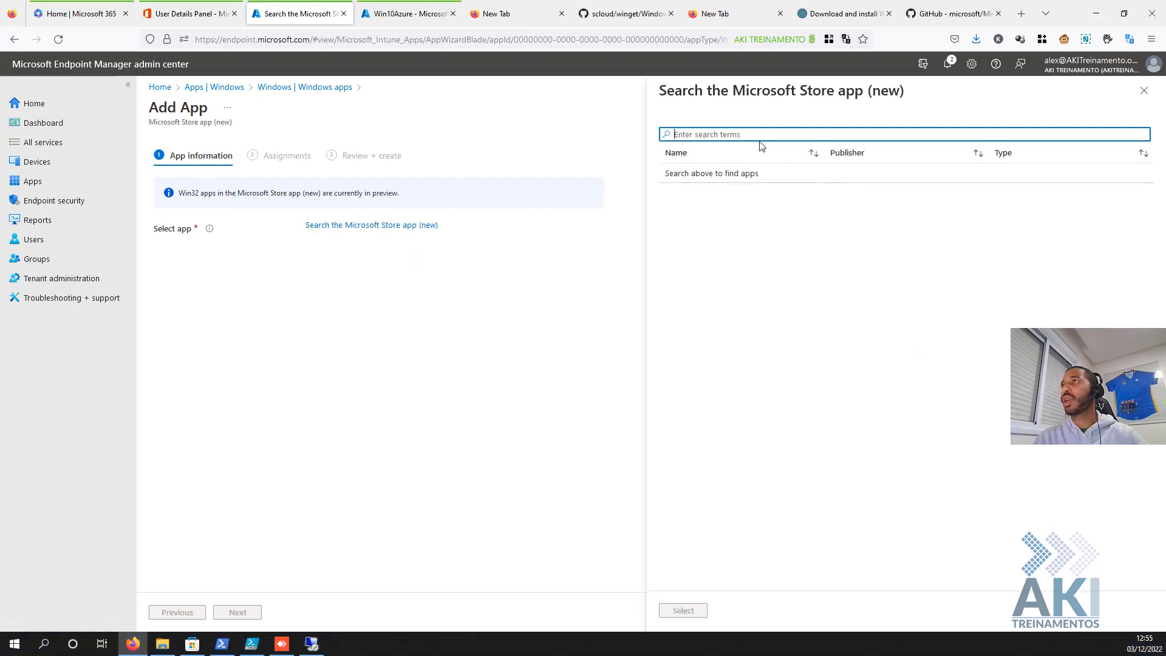
pyautogui.write('itunes')
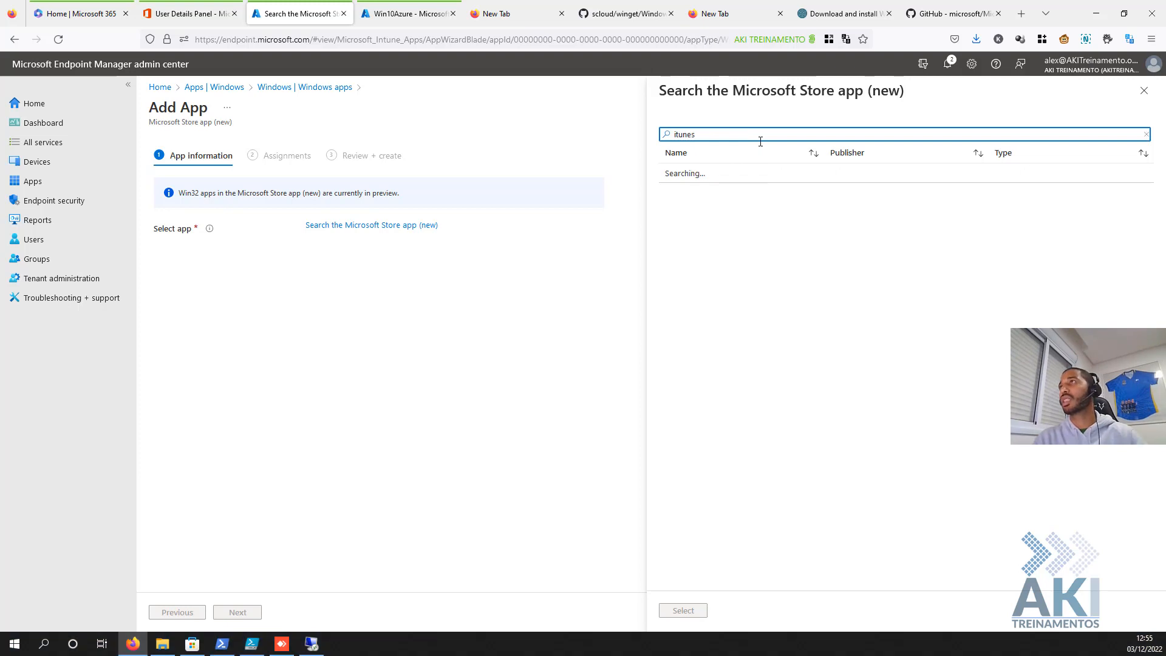
pyautogui.press('BackSpace')
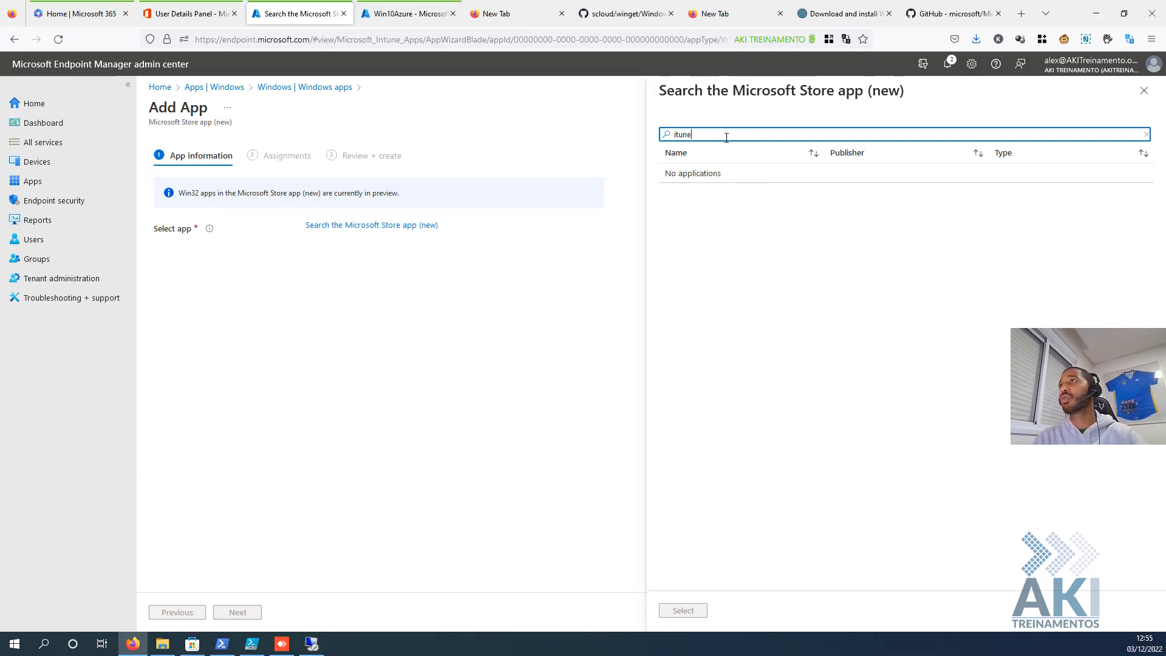
pyautogui.press('BackSpace')
pyautogui.press('BackSpace')
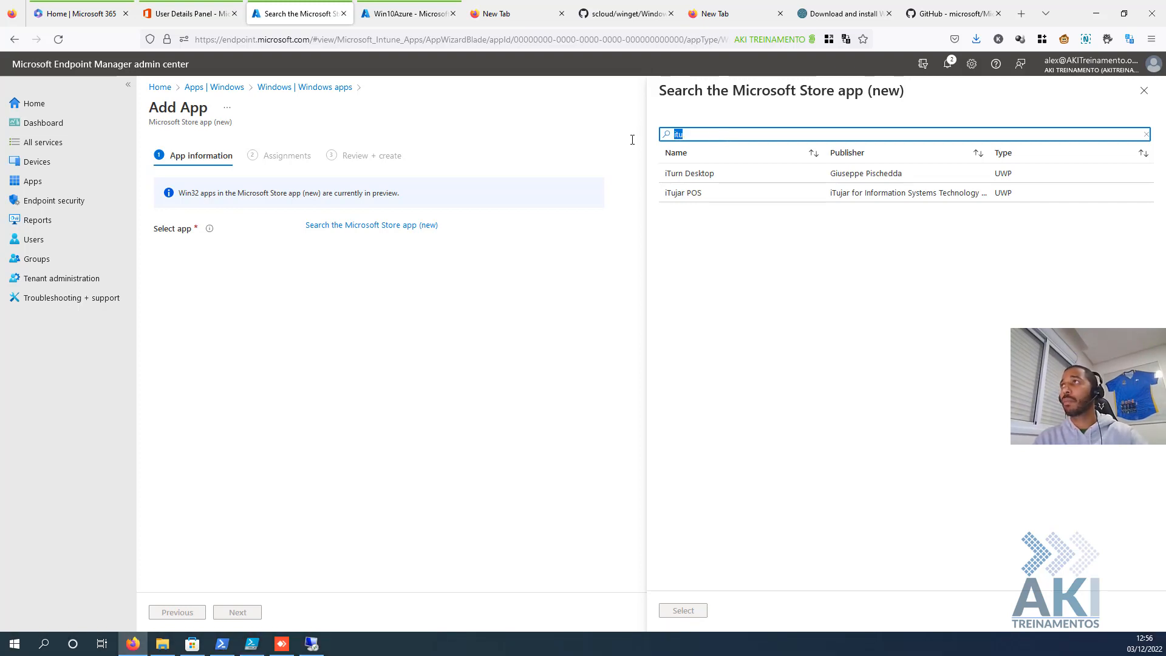
pyautogui.write('ts')
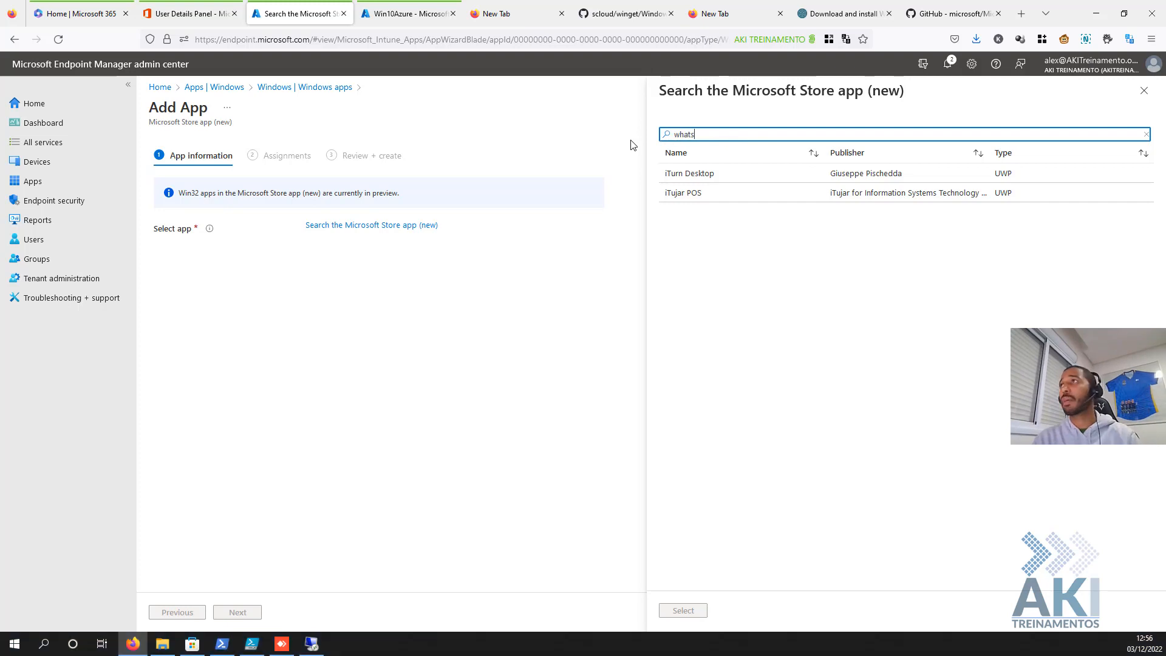
pyautogui.write('app')
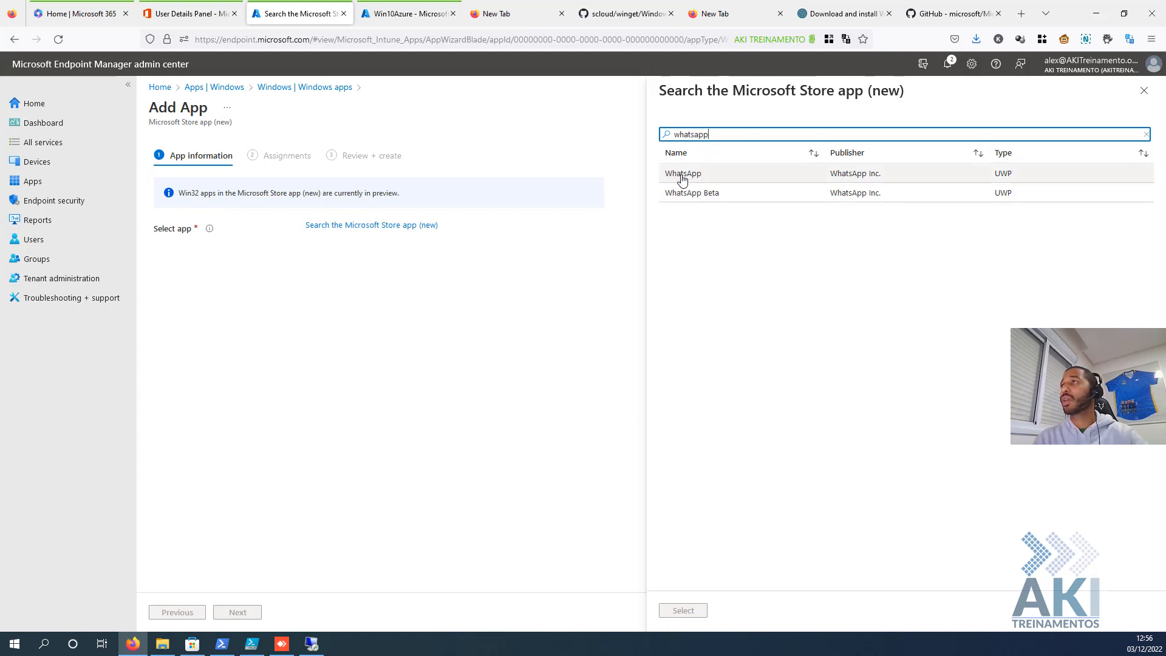
pyautogui.click(681, 177)
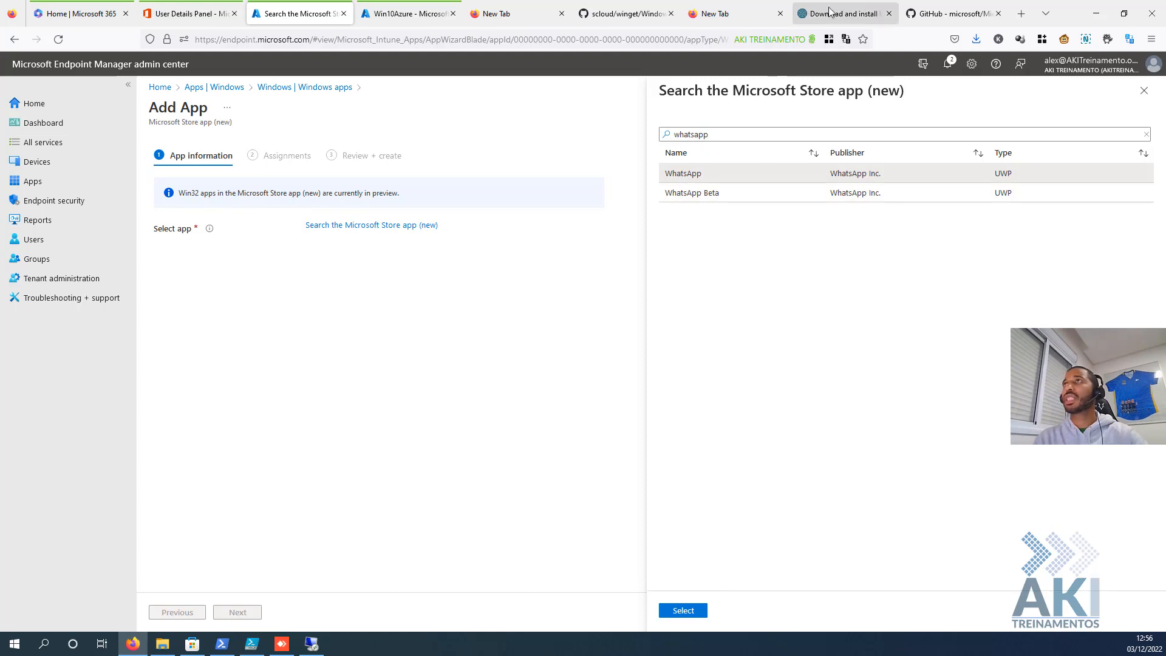
pyautogui.click(849, 12)
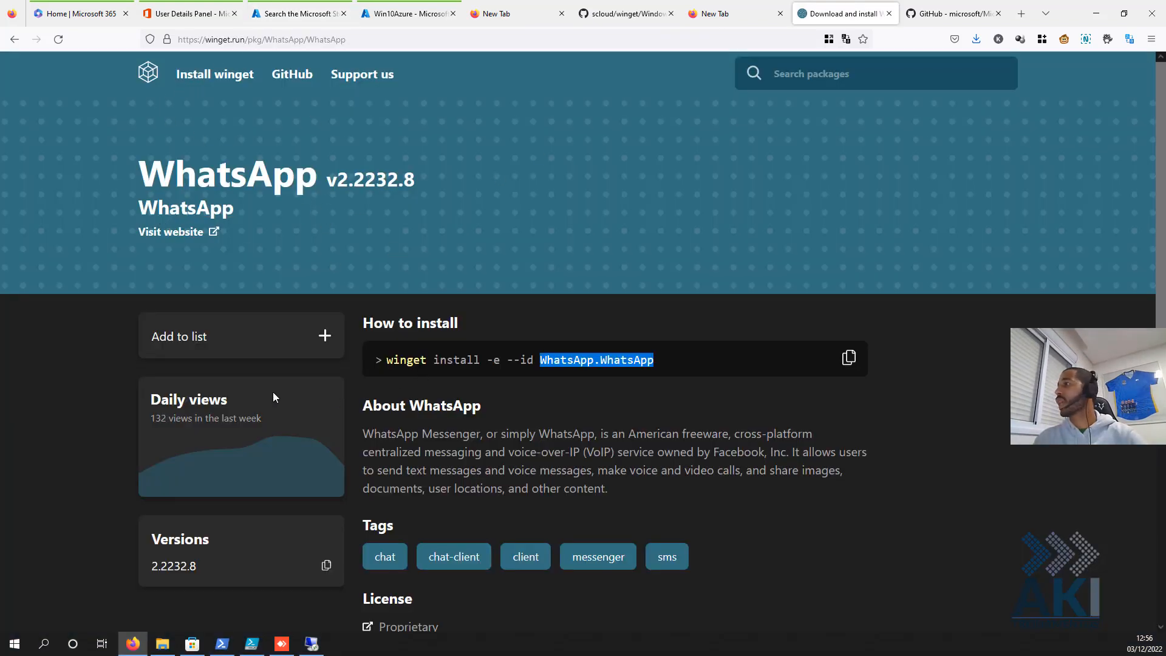
# - Leave the winget.run WhatsApp page, return to the Store app search and pick WhatsApp
pyautogui.scroll(-5, 399, 426)
pyautogui.scroll(5, 424, 404)
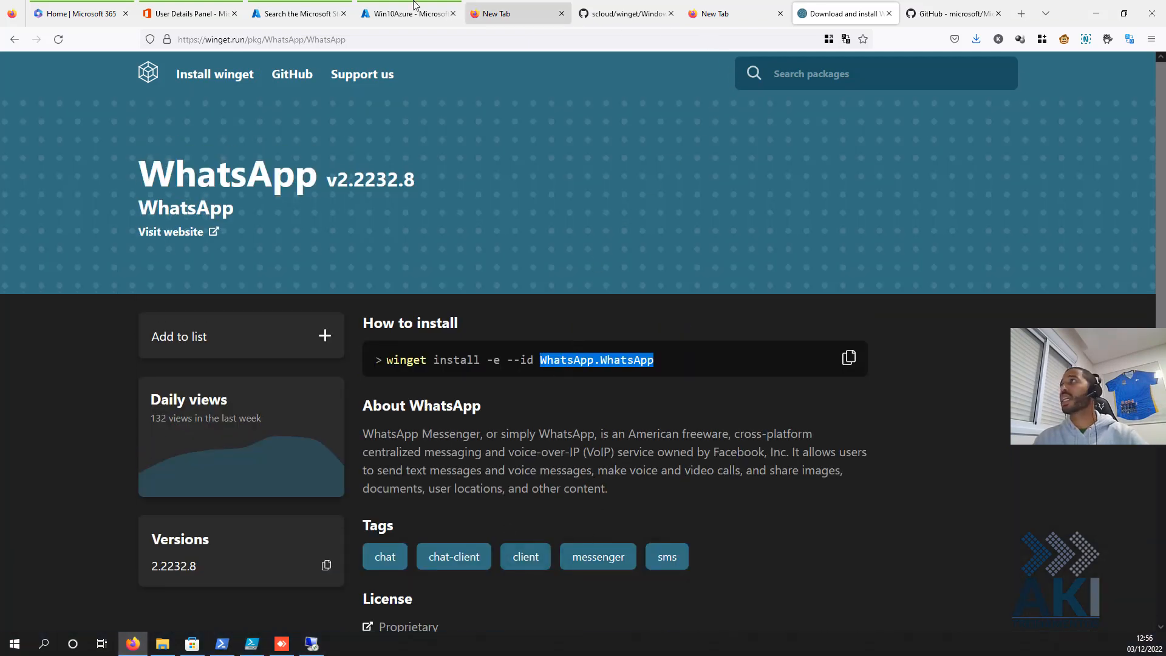
pyautogui.click(141, 14)
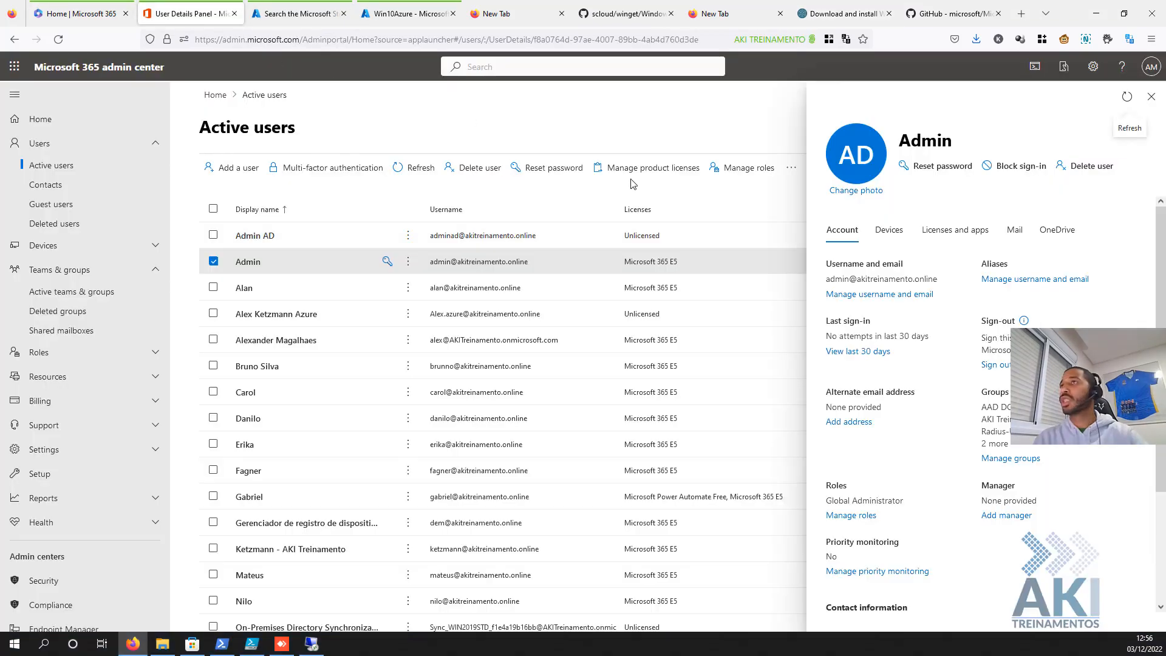
pyautogui.click(301, 17)
pyautogui.click(682, 174)
# - Copy WhatsApp's package identifier 9NKSQGP7F2NH and restart adding an app from the Windows apps list
pyautogui.click(691, 615)
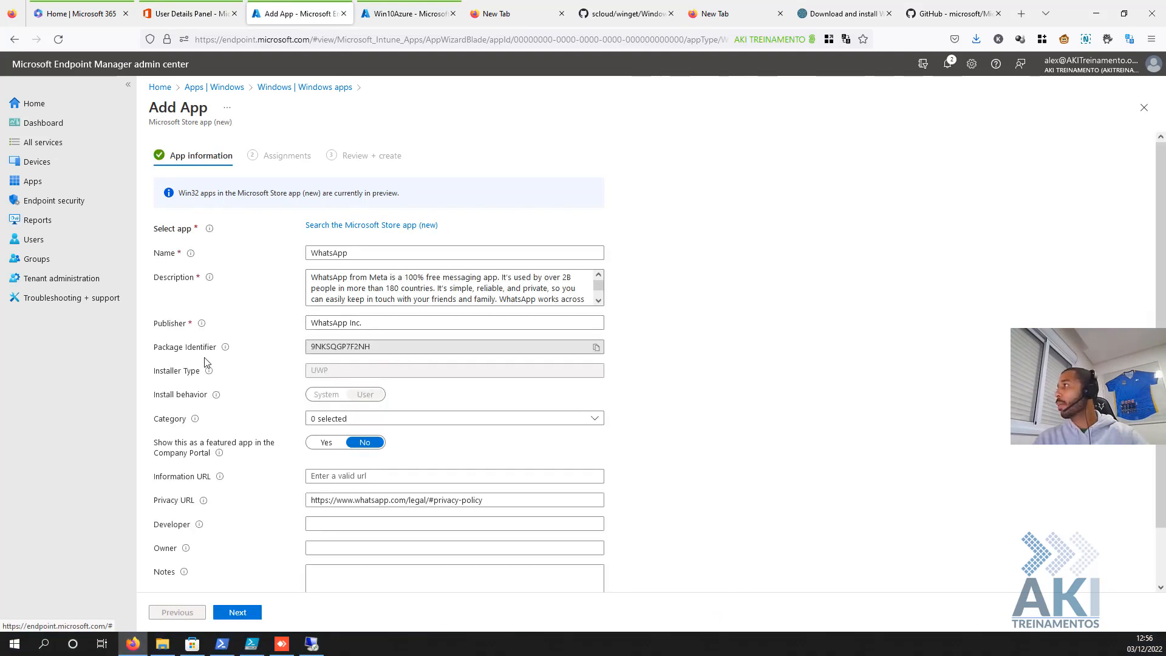
pyautogui.click(595, 348)
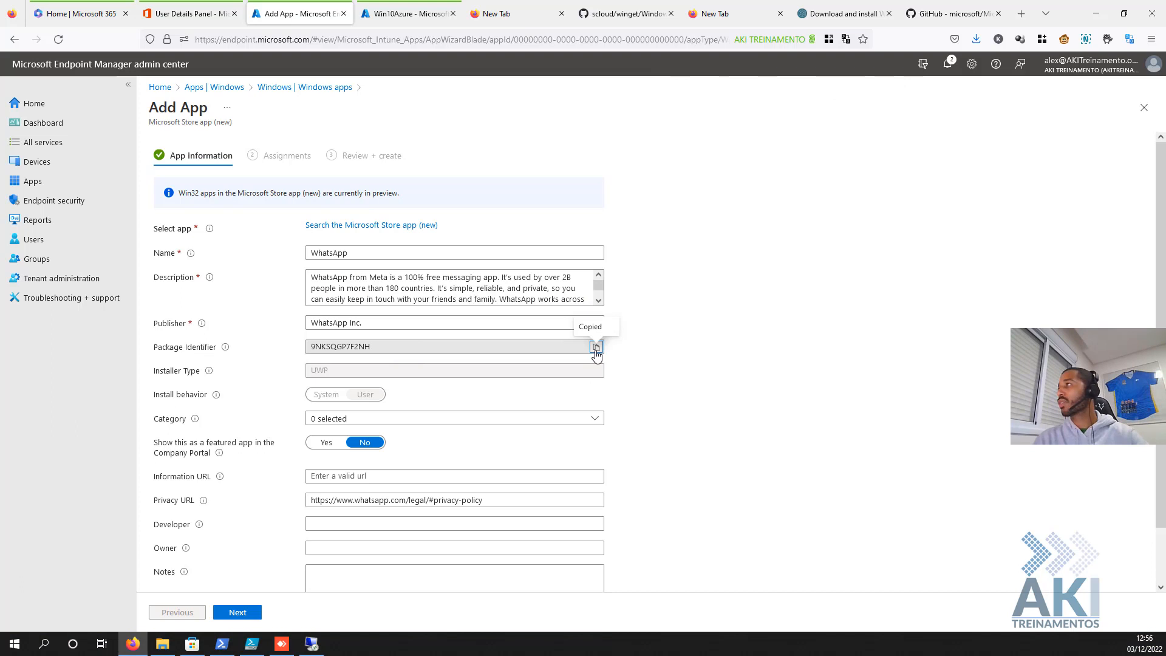
pyautogui.click(283, 91)
pyautogui.click(334, 147)
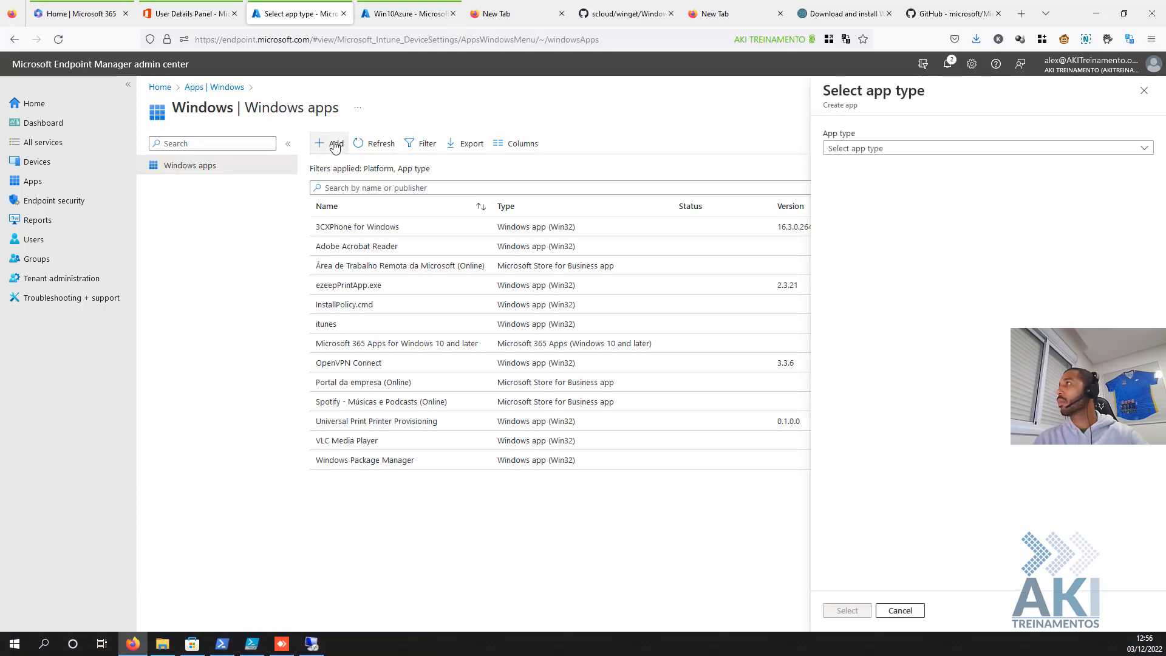
# - Add a Microsoft Store app (new) and search the Store by package identifier 9NKSQGP7F2NH
pyautogui.click(880, 152)
pyautogui.click(869, 186)
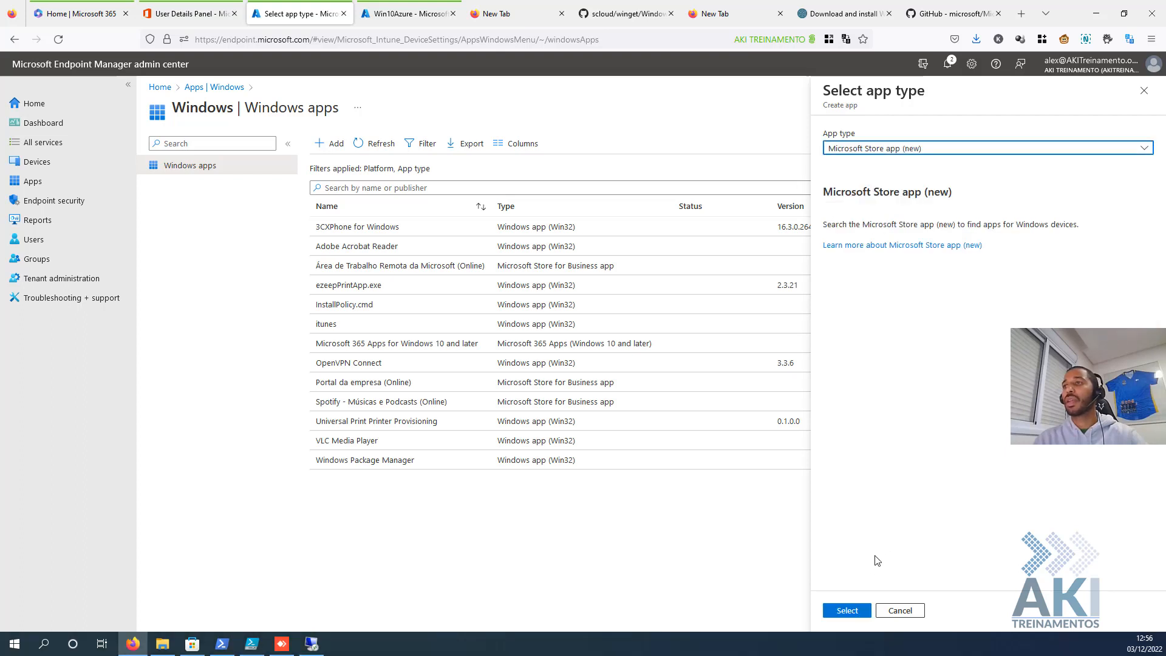
pyautogui.click(846, 611)
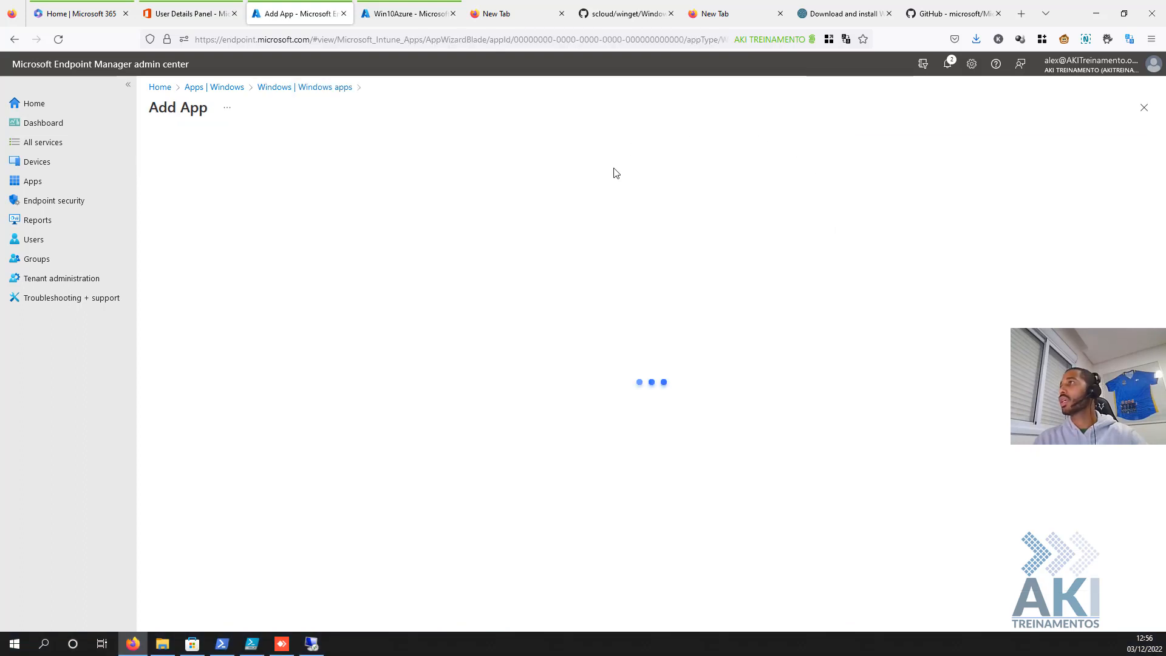
pyautogui.click(338, 226)
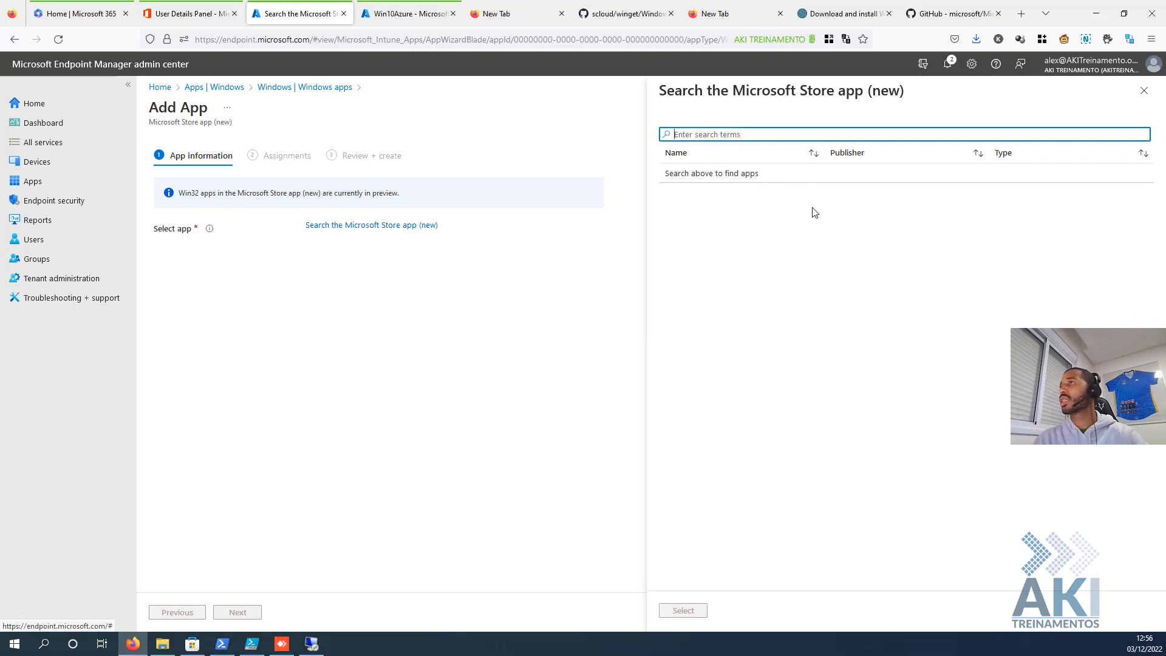
pyautogui.hotkey('ctrl', 'v')
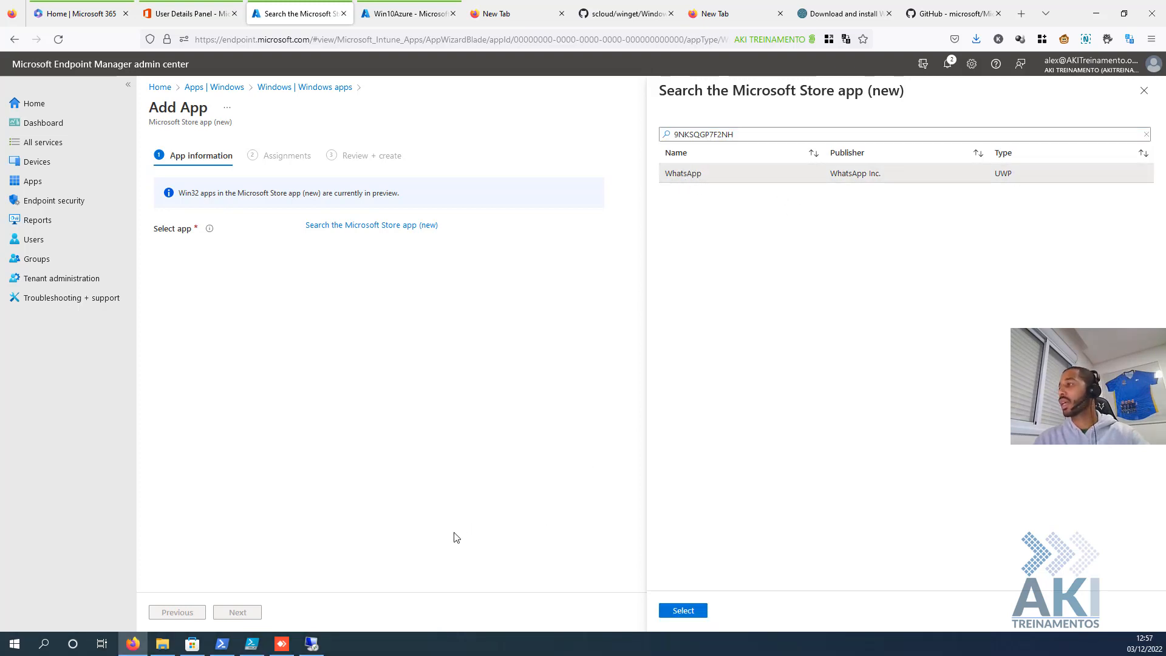
pyautogui.click(312, 643)
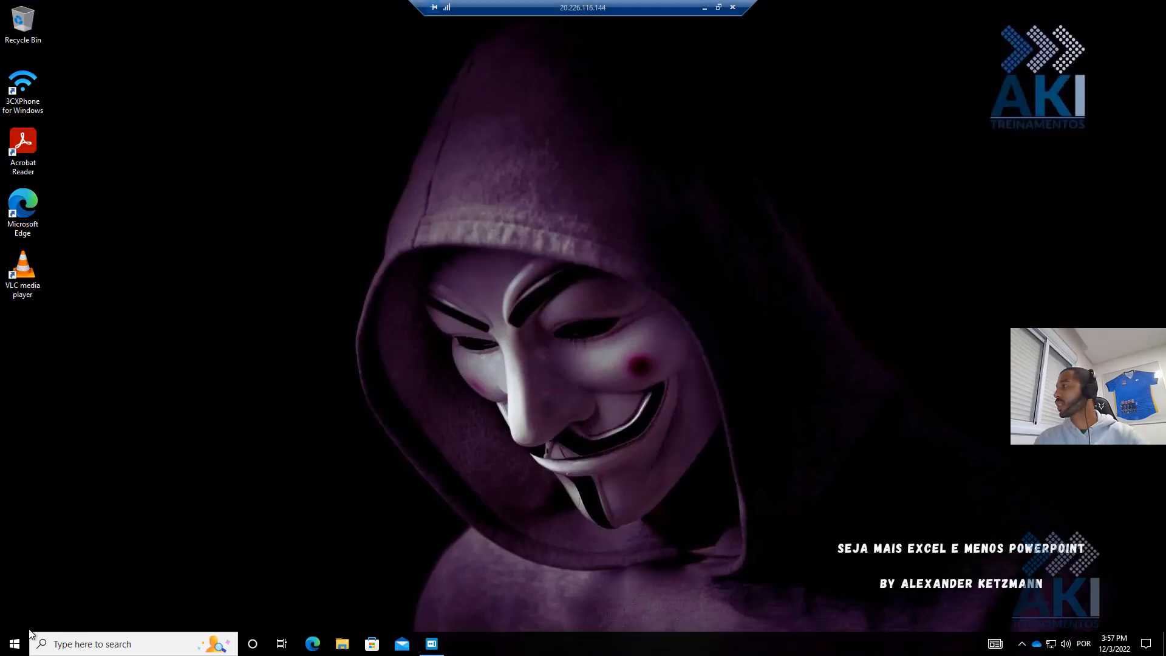
# - Search the VM's Start menu for 'whatsap' to confirm it's absent, then pick WhatsApp in Endpoint Manager
pyautogui.click(17, 636)
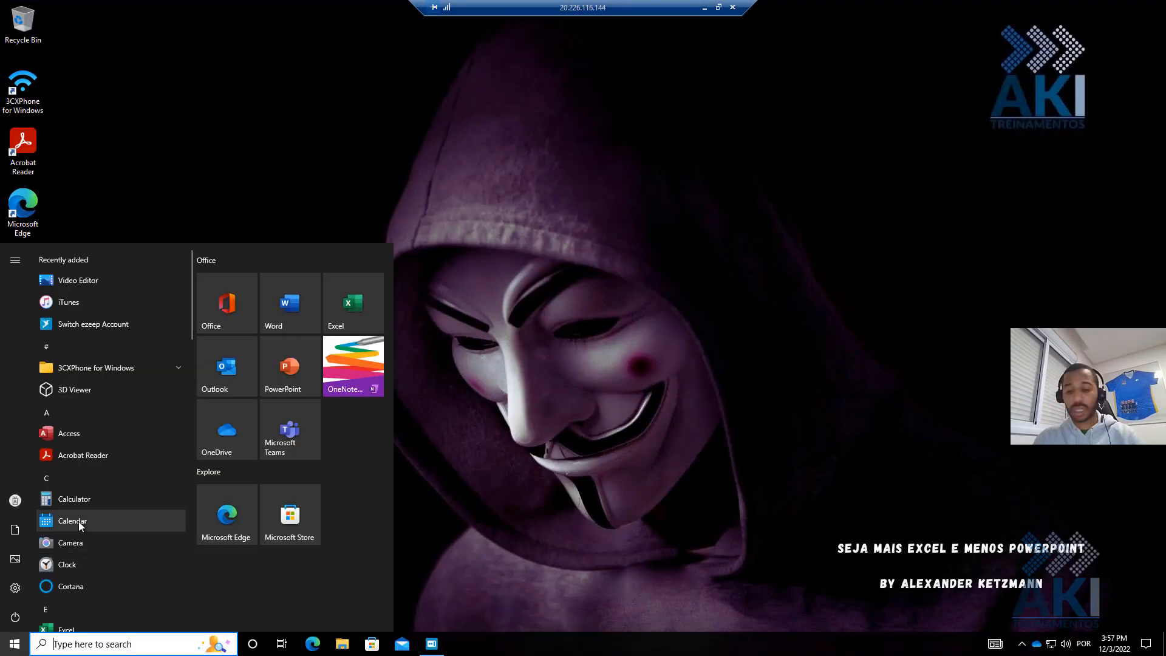
pyautogui.write('whats')
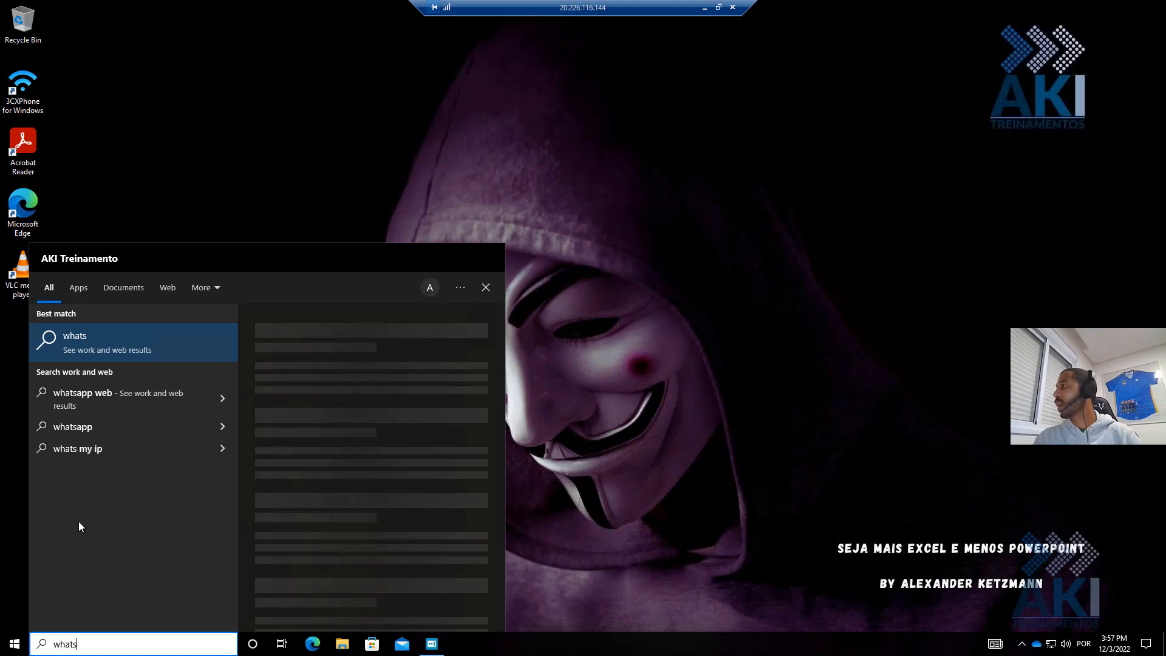
pyautogui.write('ap')
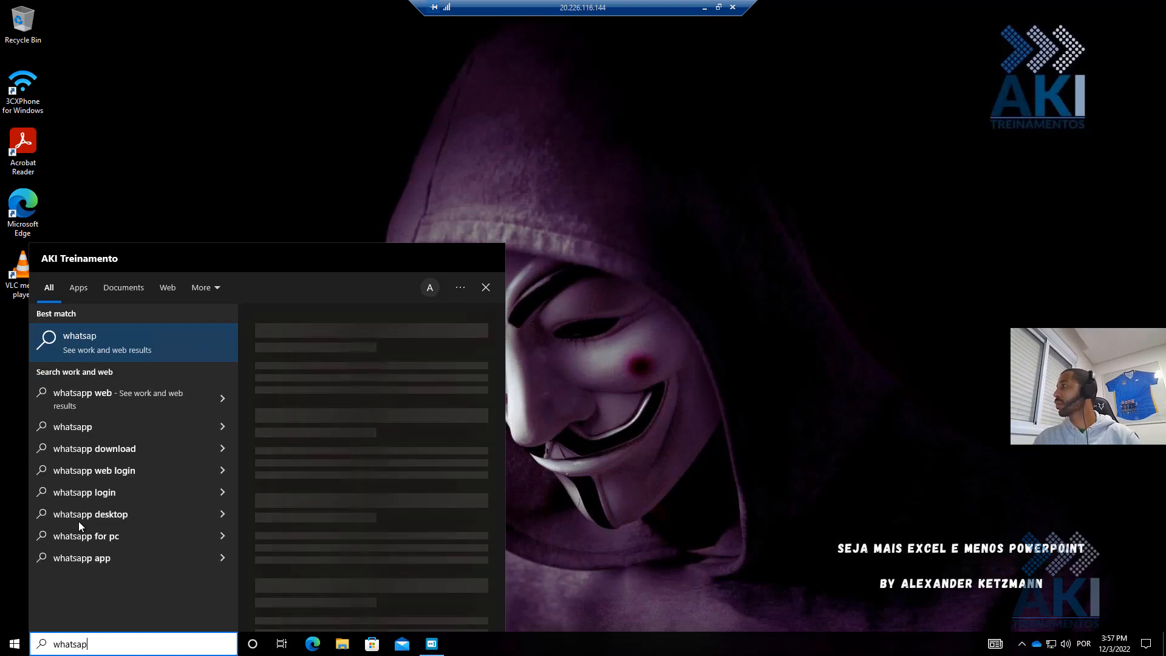
pyautogui.click(593, 126)
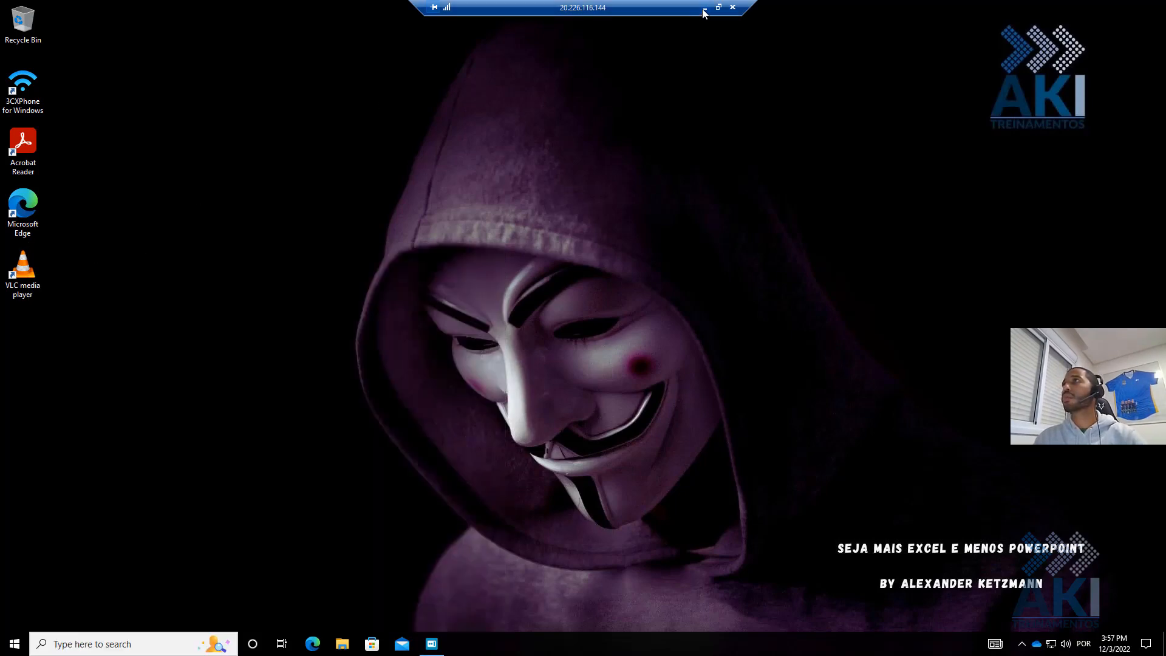
pyautogui.click(703, 8)
pyautogui.click(708, 176)
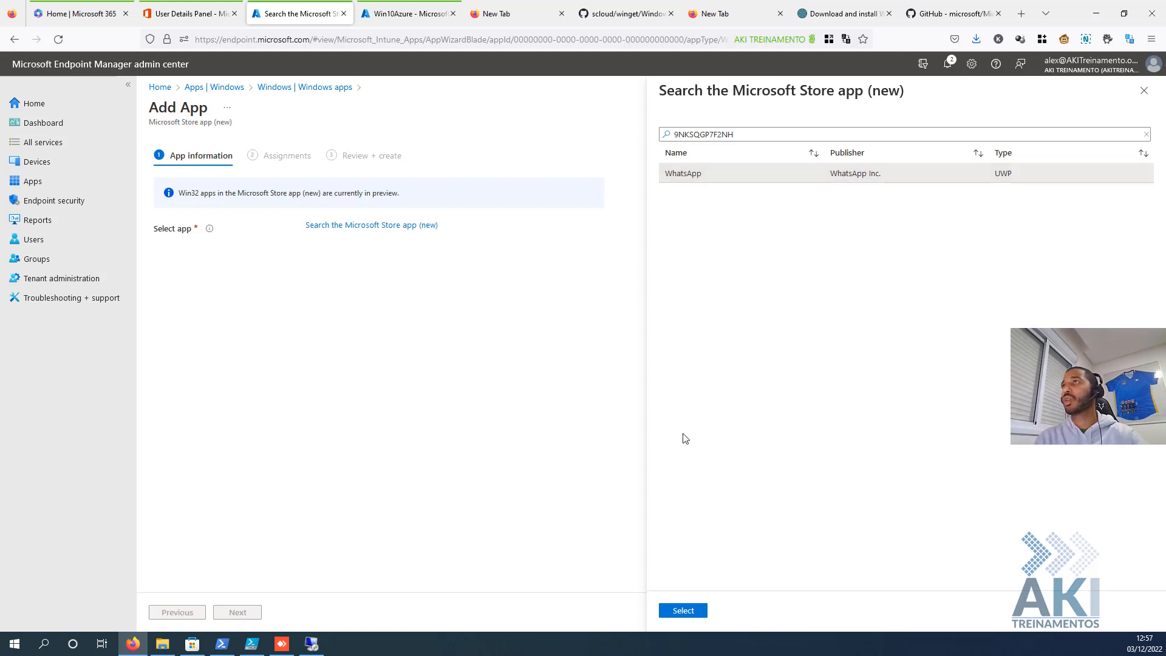
# - Select WhatsApp, give it categories Sistema da AKI Treinamentos and Other apps, and feature it in Company Portal
pyautogui.click(693, 610)
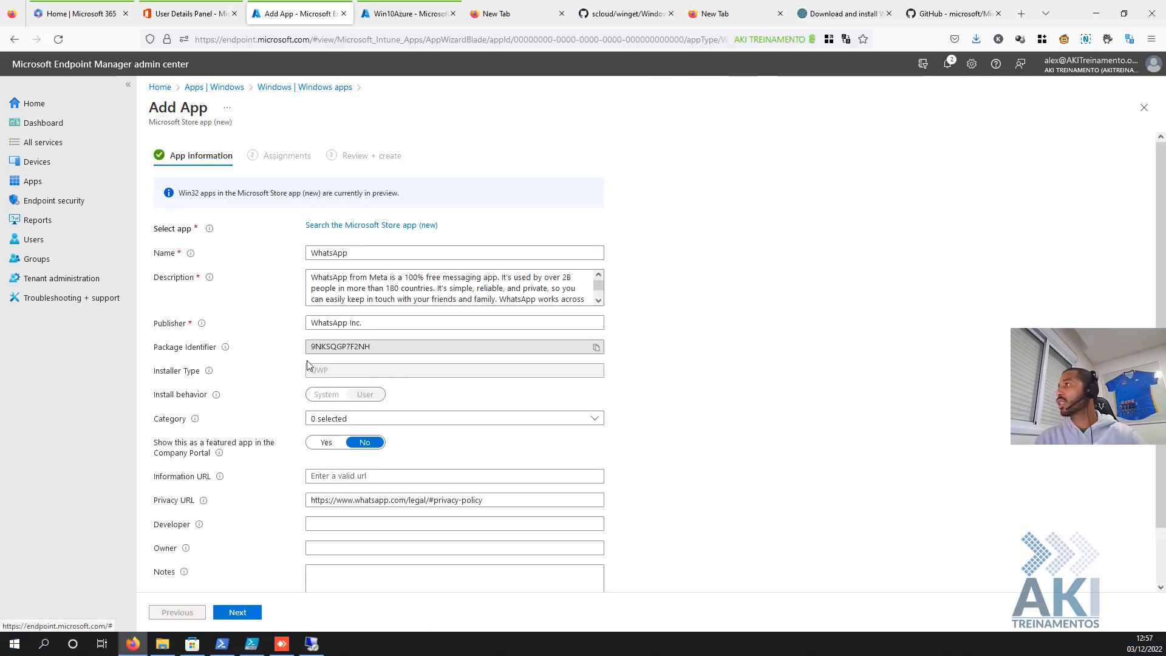
pyautogui.click(330, 420)
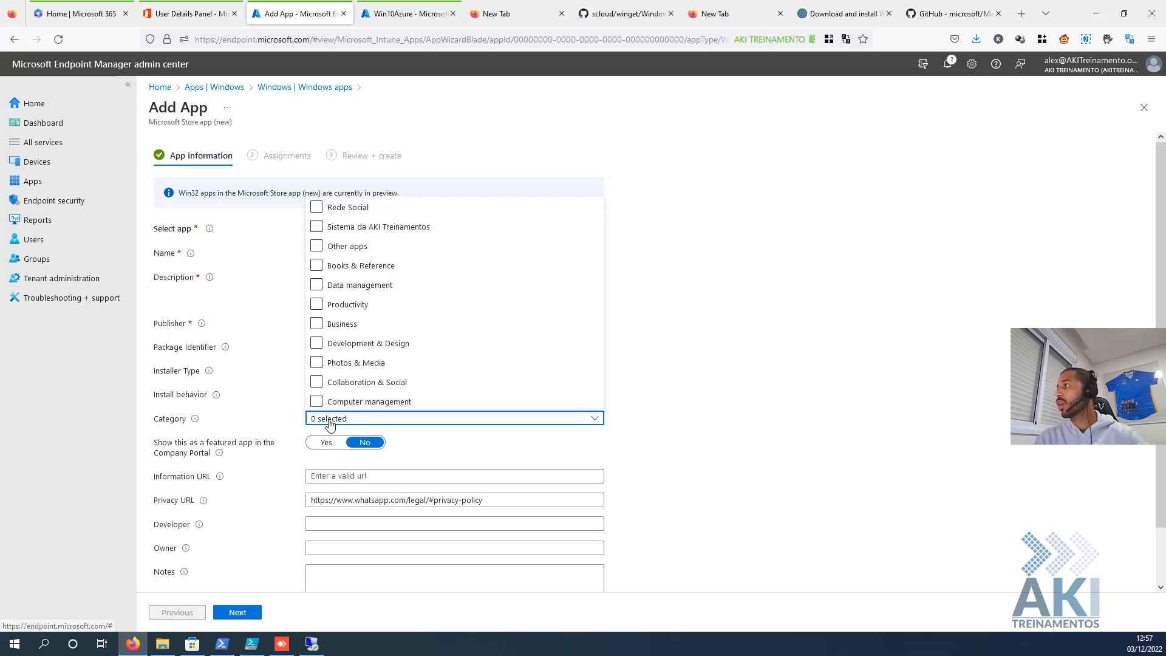
pyautogui.click(315, 307)
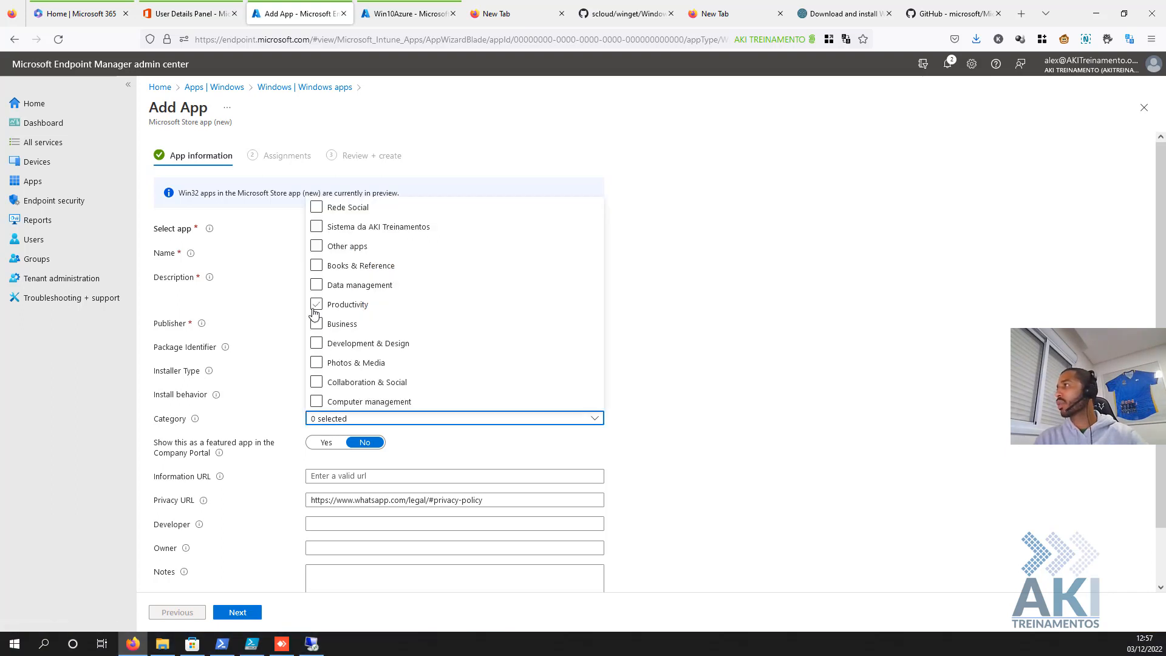
pyautogui.click(316, 226)
pyautogui.click(594, 431)
pyautogui.click(348, 420)
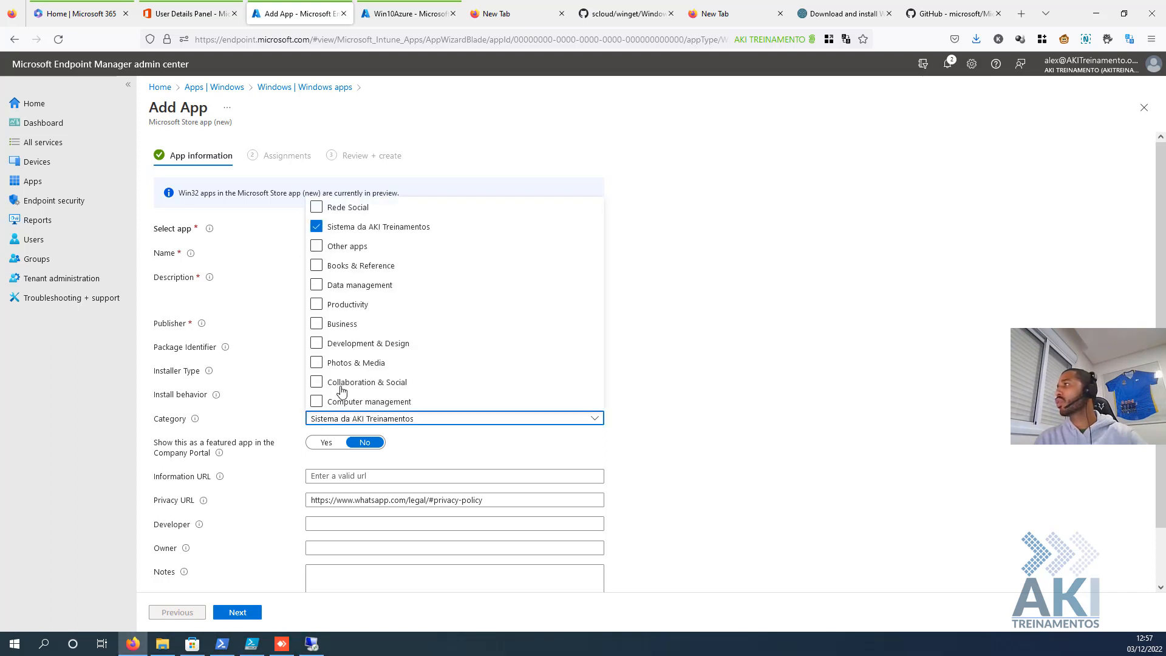
pyautogui.click(316, 246)
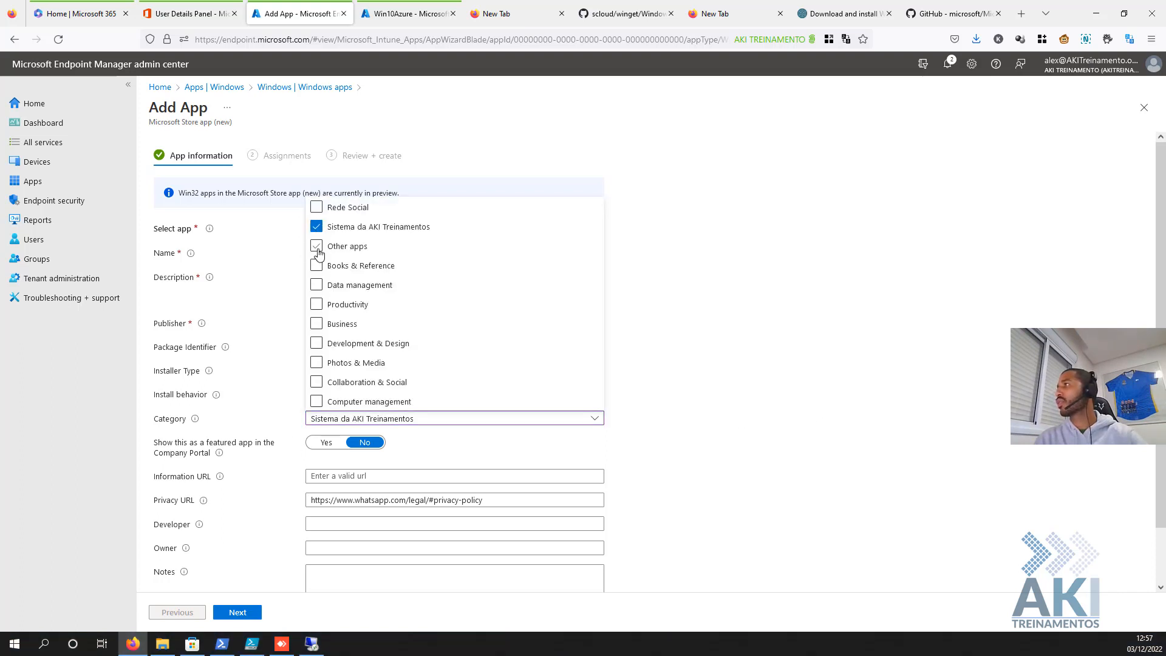
pyautogui.click(326, 442)
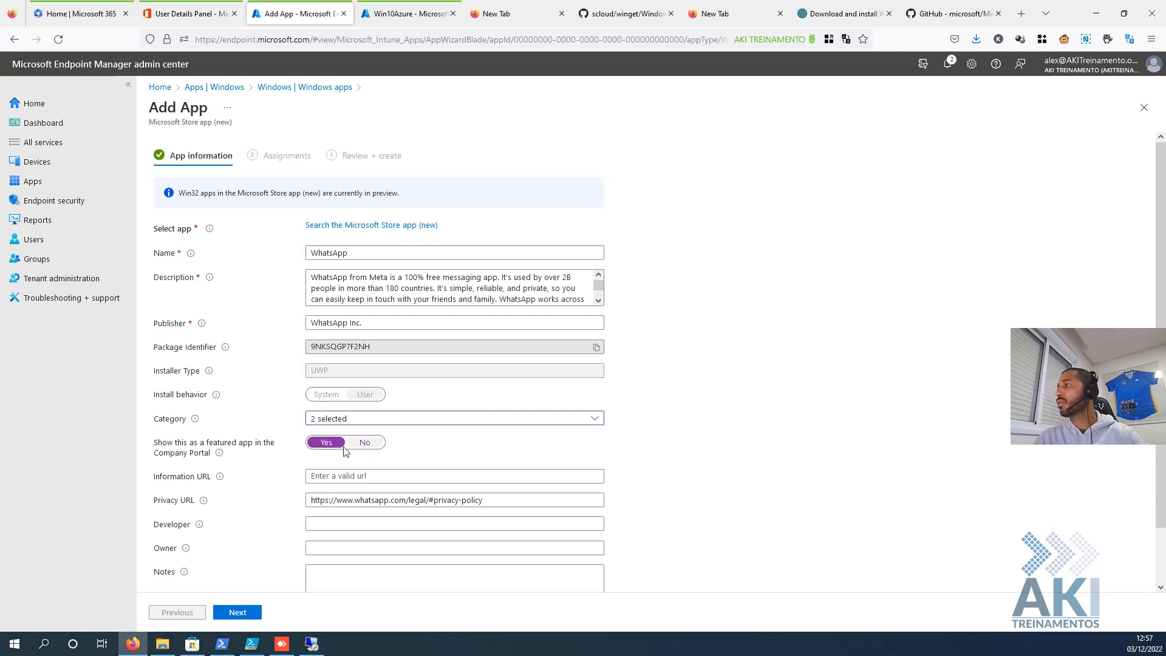
pyautogui.scroll(-1, 365, 442)
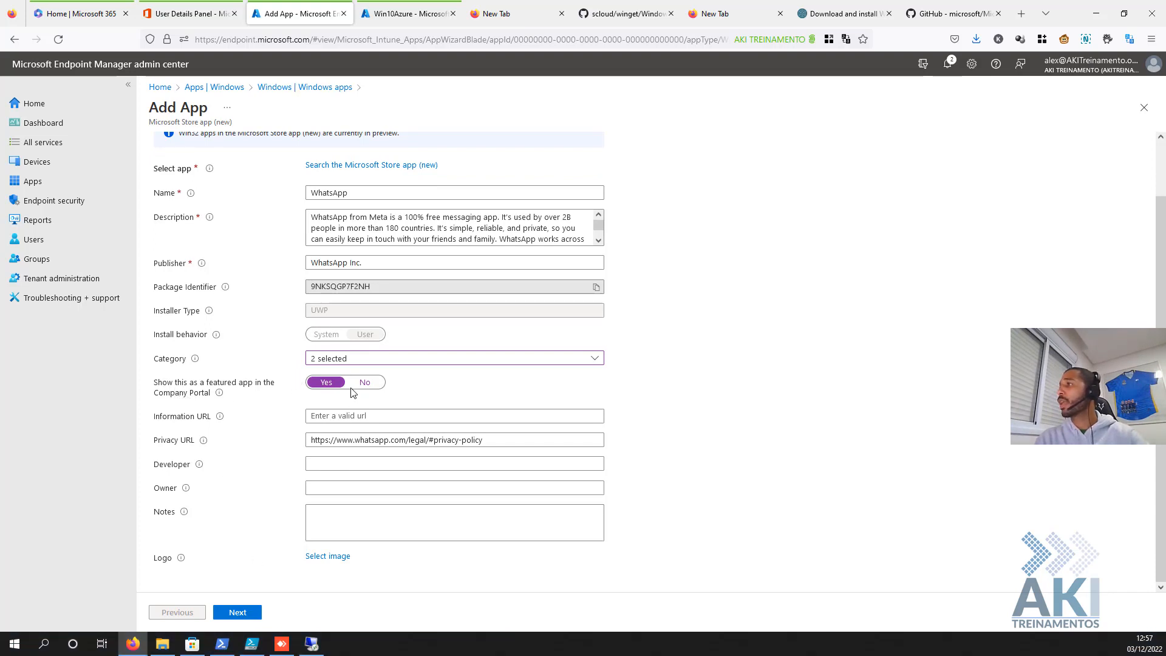
pyautogui.click(248, 614)
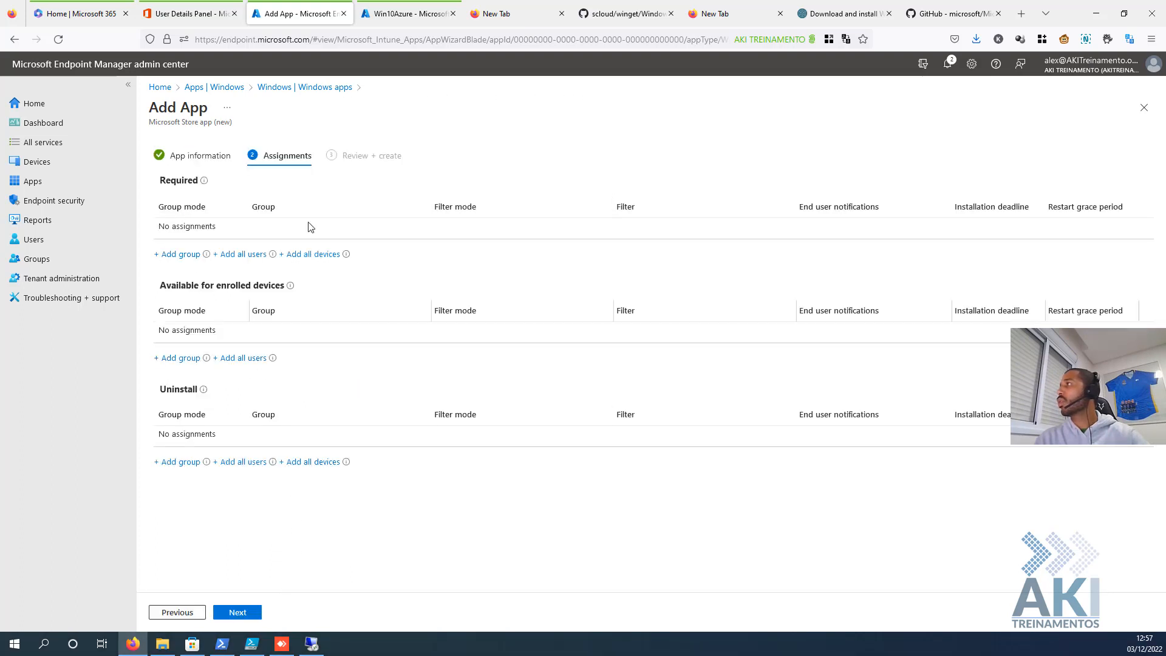
# - Make WhatsApp required for all users, create it, and bring the VM's remote desktop into view
pyautogui.click(237, 254)
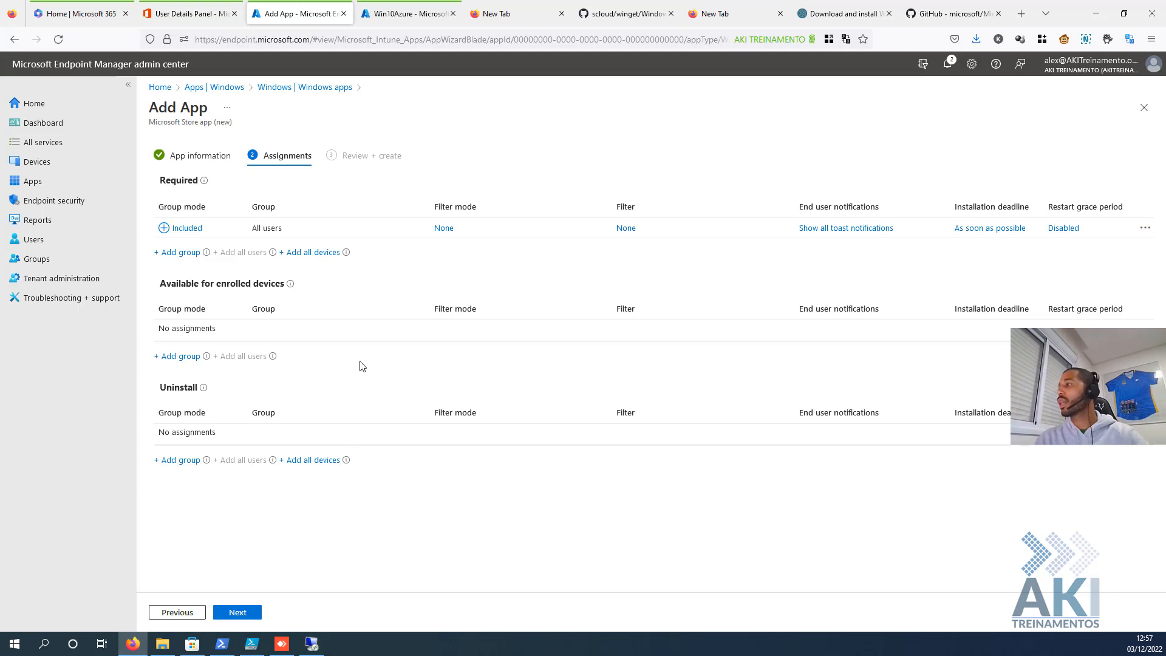
pyautogui.click(237, 613)
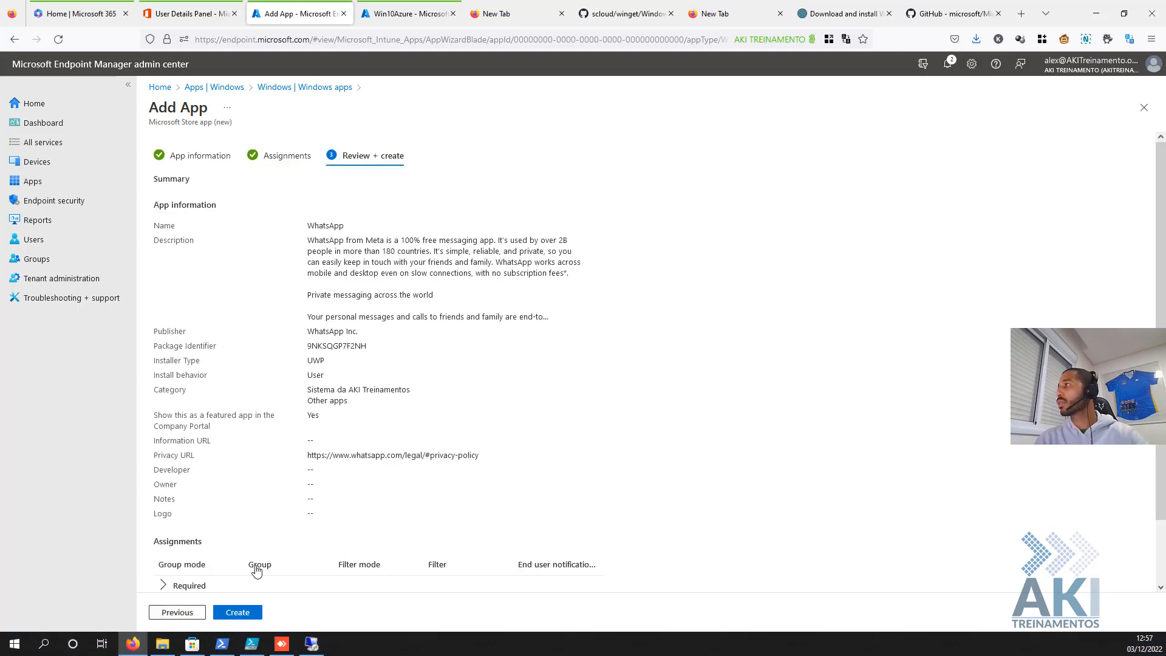
pyautogui.scroll(-1, 302, 319)
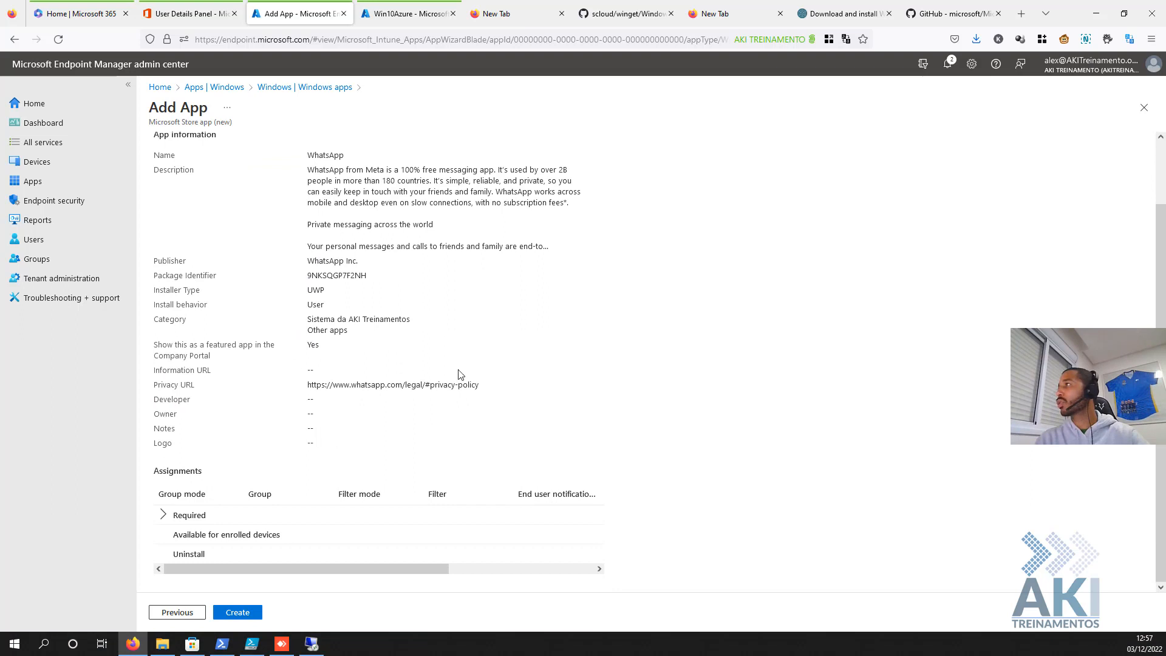
pyautogui.click(252, 614)
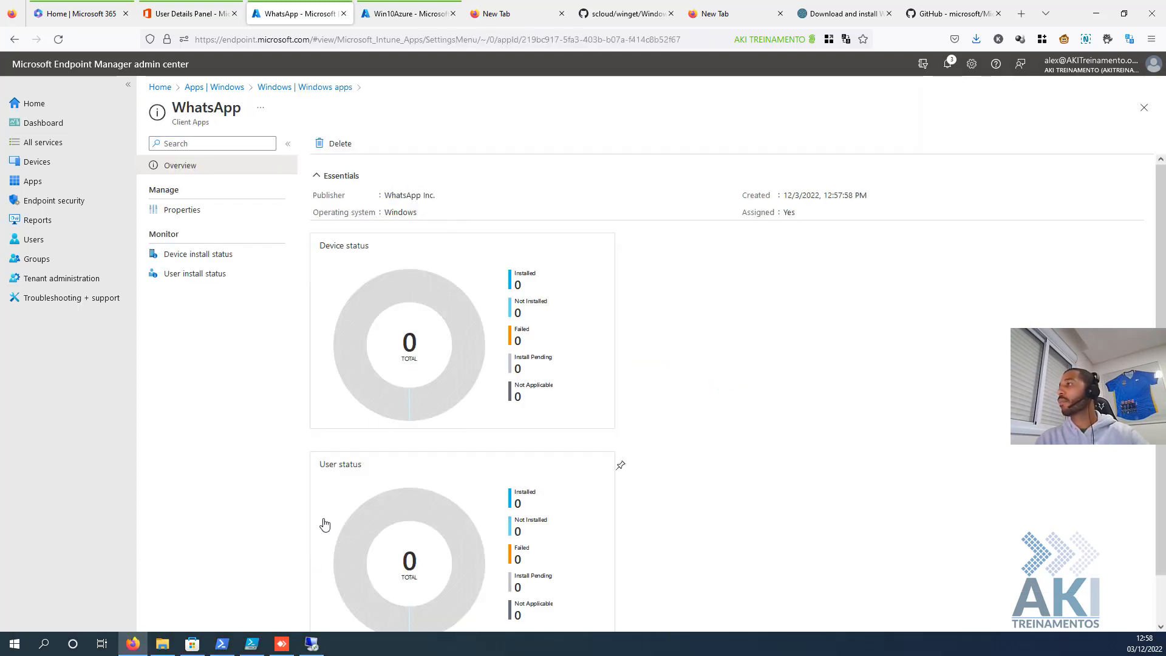
pyautogui.click(312, 644)
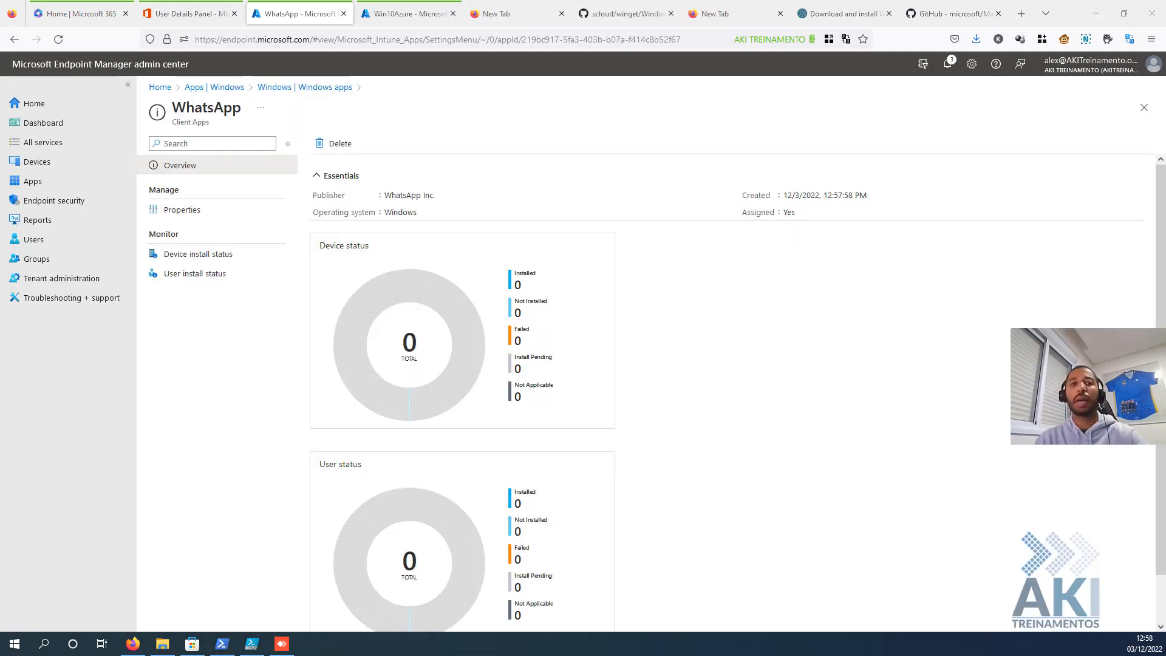
pyautogui.moveTo(533, 651); pyautogui.dragTo(347, 113)
# - Make the Windows 10 VM session full screen and search its Start menu for 'what', then dismiss the search
pyautogui.doubleClick(347, 113)
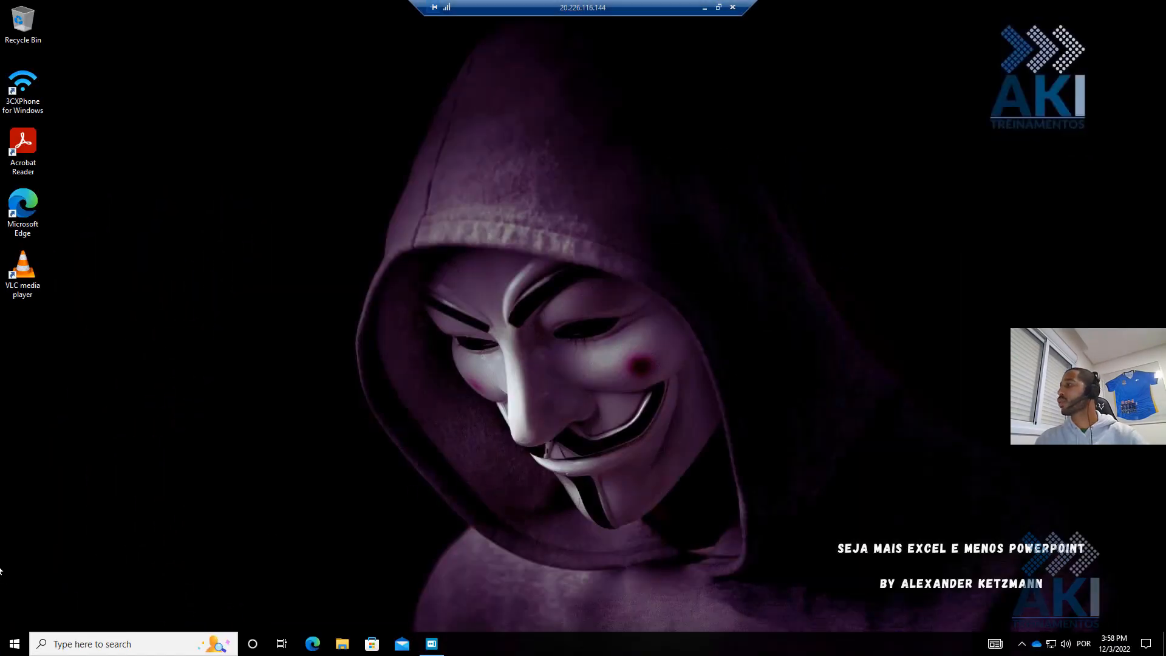
pyautogui.click(15, 643)
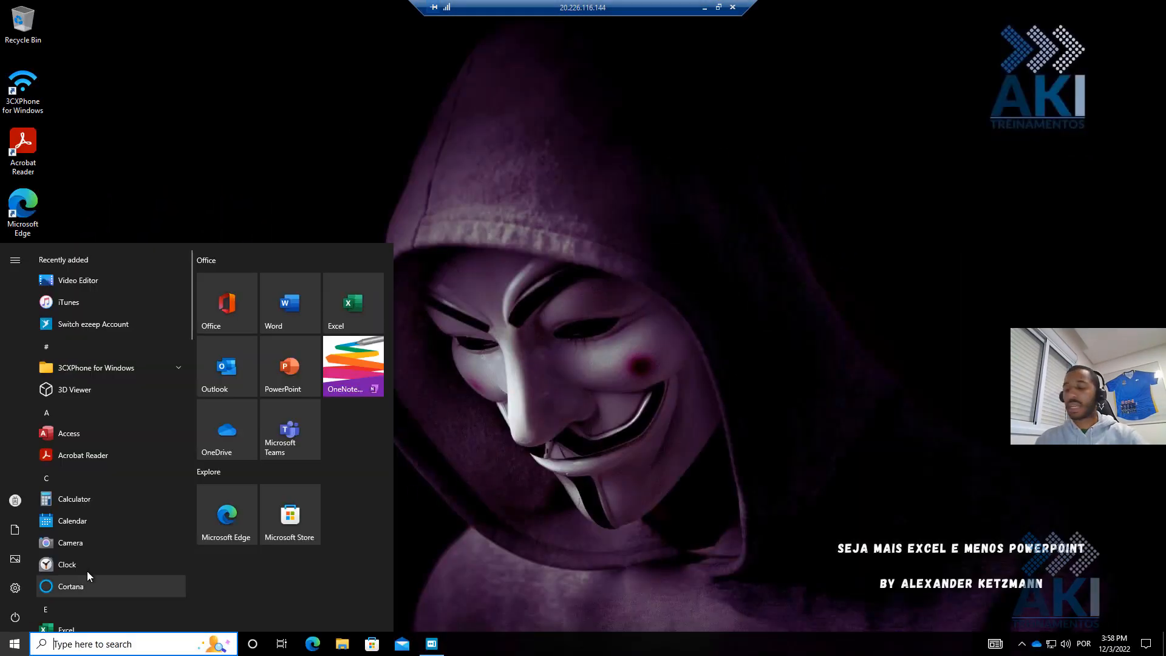
pyautogui.write('what')
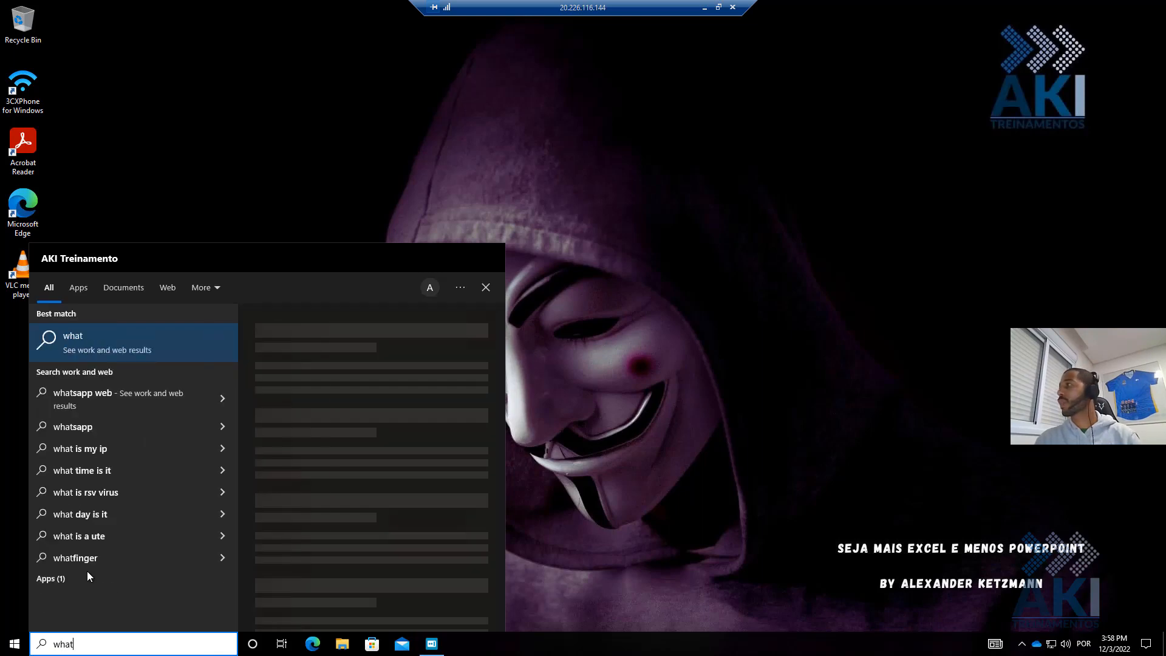
pyautogui.click(697, 421)
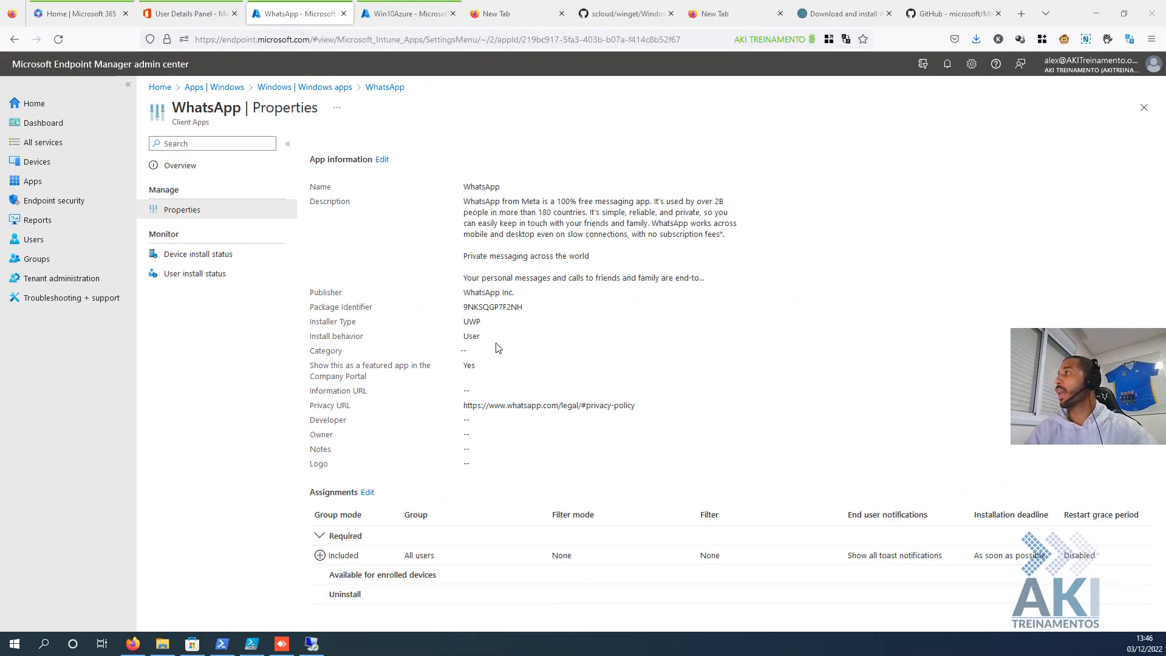
# - Go from the WhatsApp breadcrumb through Apps > Windows back to the WhatsApp app
pyautogui.click(378, 89)
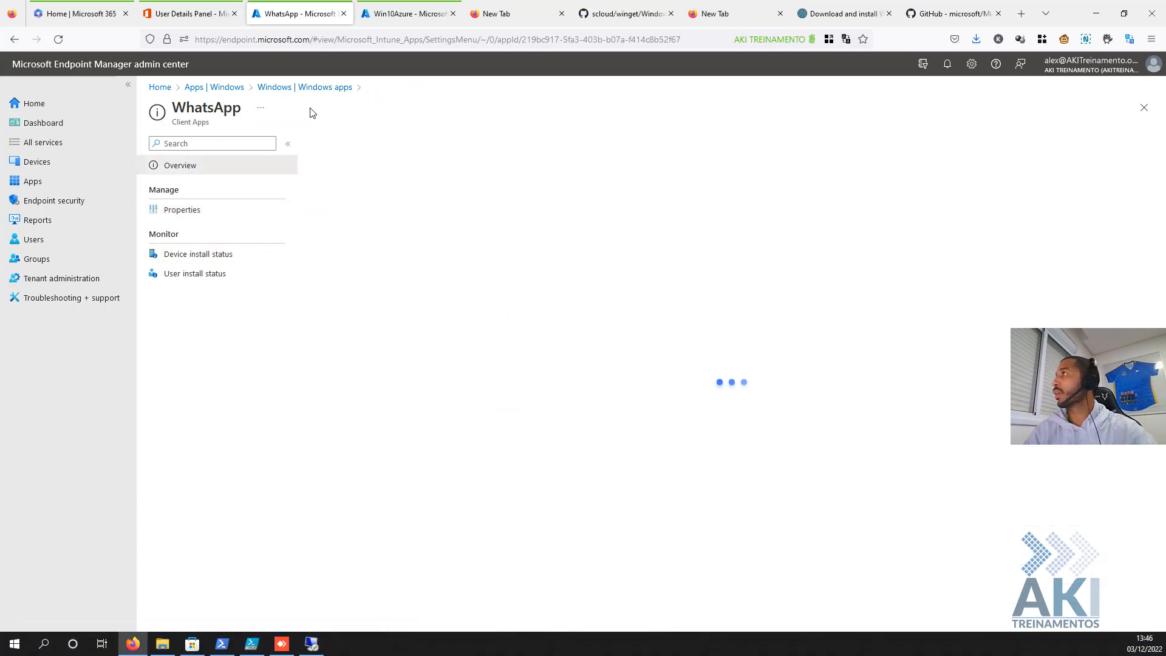
pyautogui.click(54, 189)
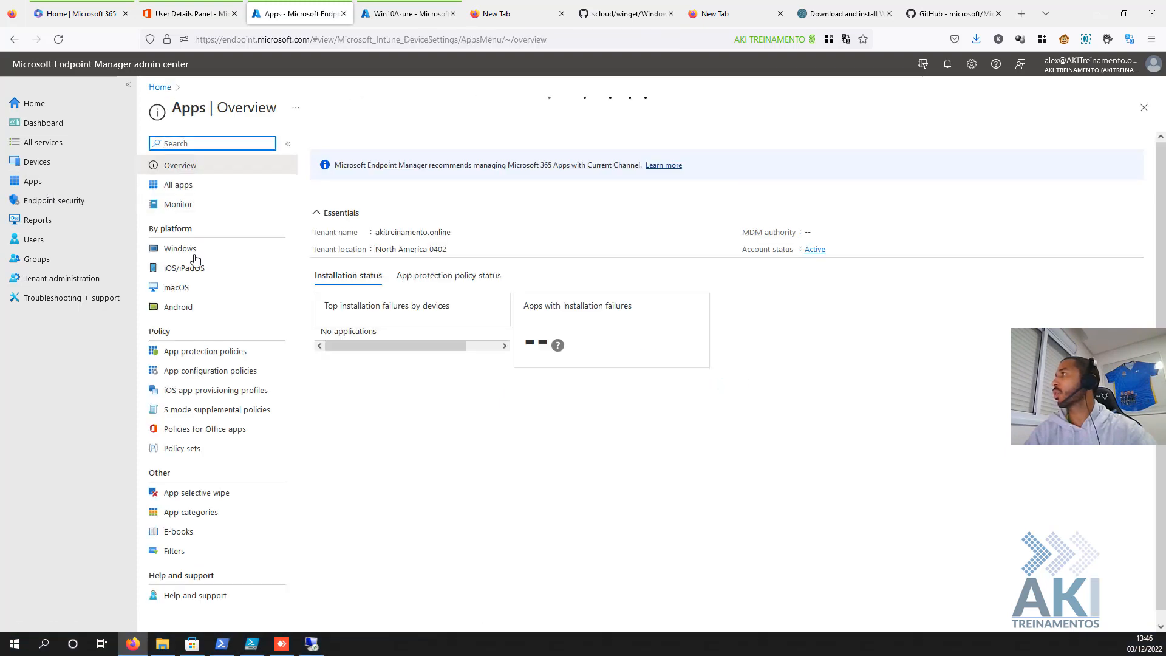
pyautogui.click(197, 253)
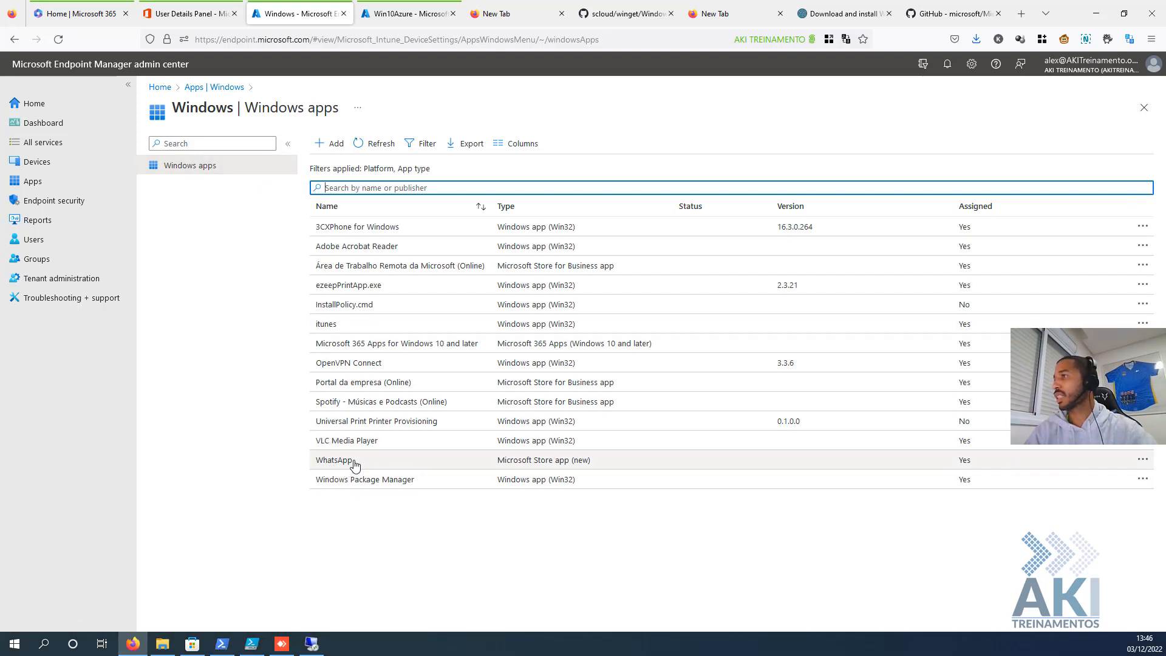
pyautogui.click(583, 466)
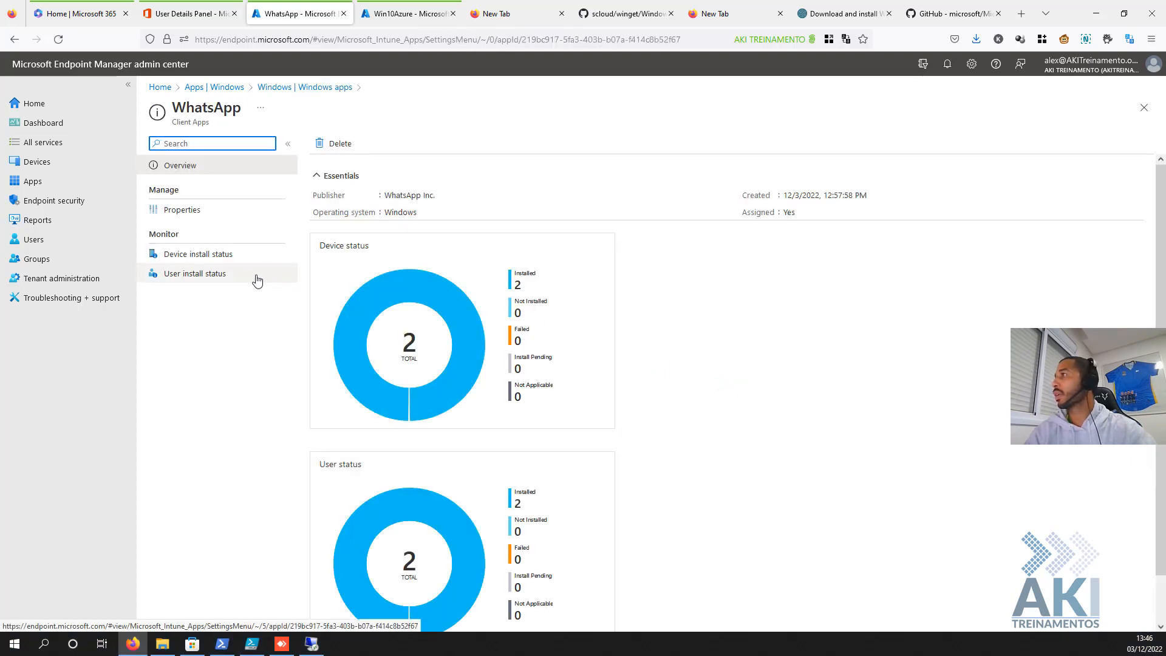
# - Check WhatsApp's user and device install status (two each) and view its Properties
pyautogui.click(215, 278)
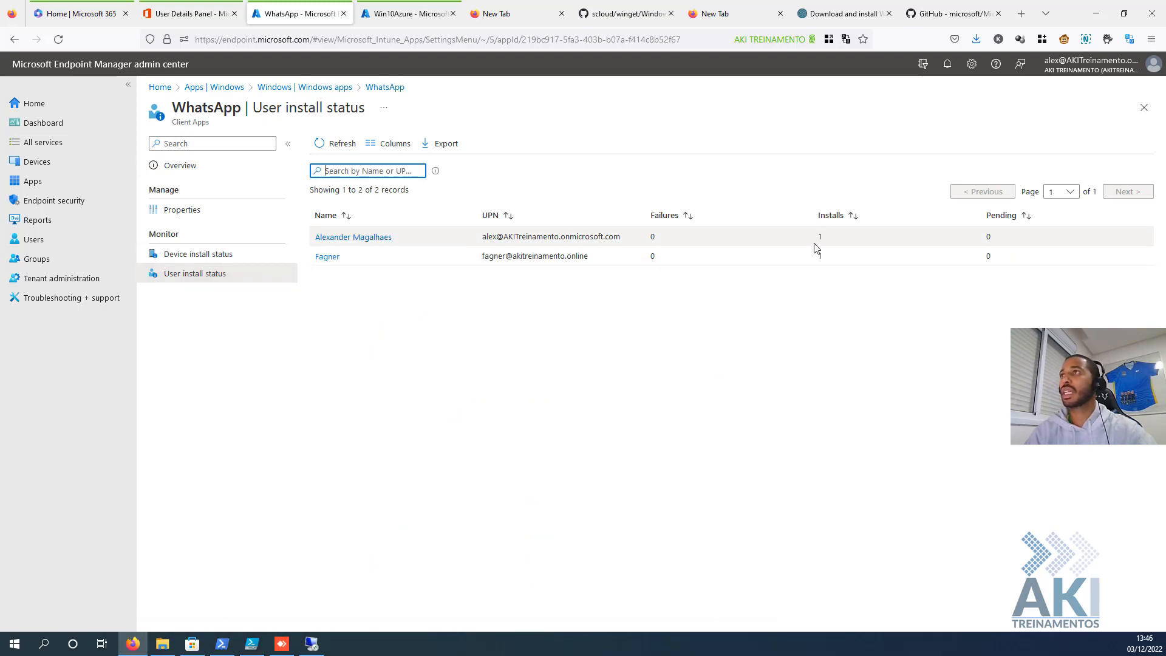
pyautogui.click(250, 255)
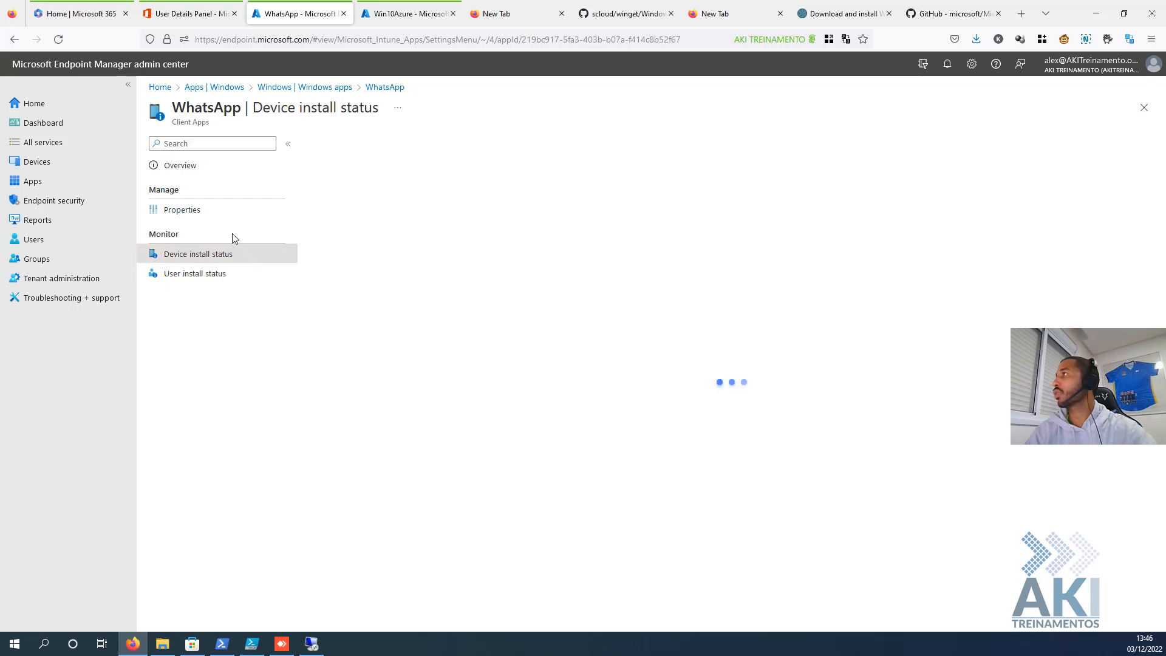
pyautogui.click(202, 210)
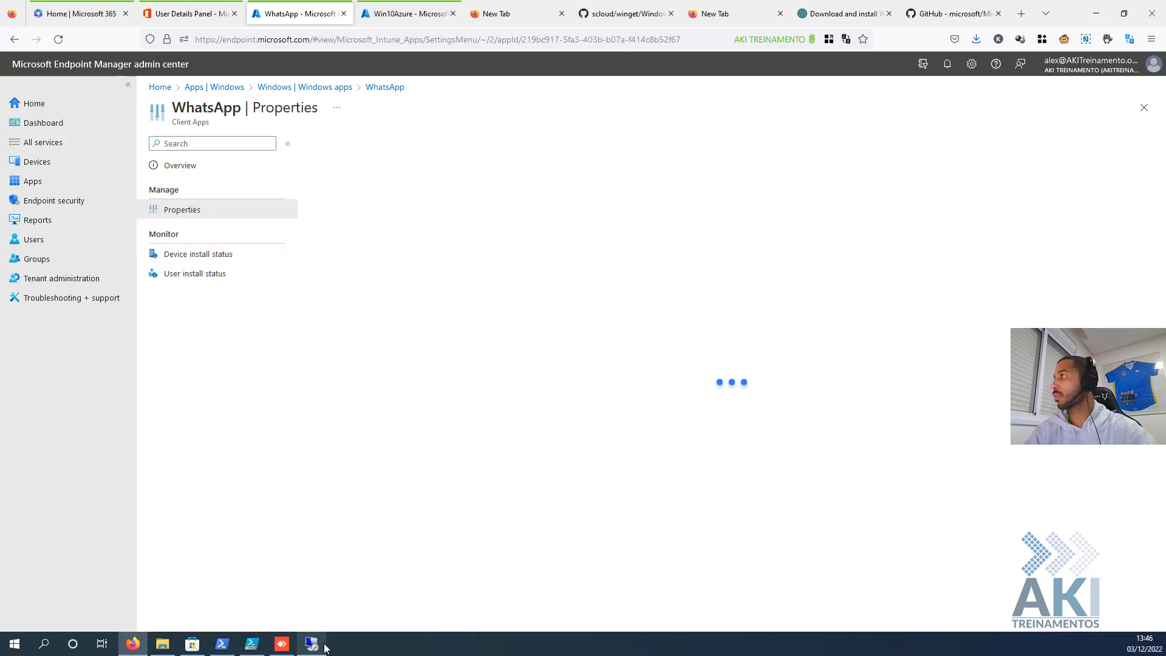
# - On the VM, read the WhatsApp install notification in Action Center, then find WhatsApp under Recently added in Start
pyautogui.moveTo(323, 647)
pyautogui.click(313, 589)
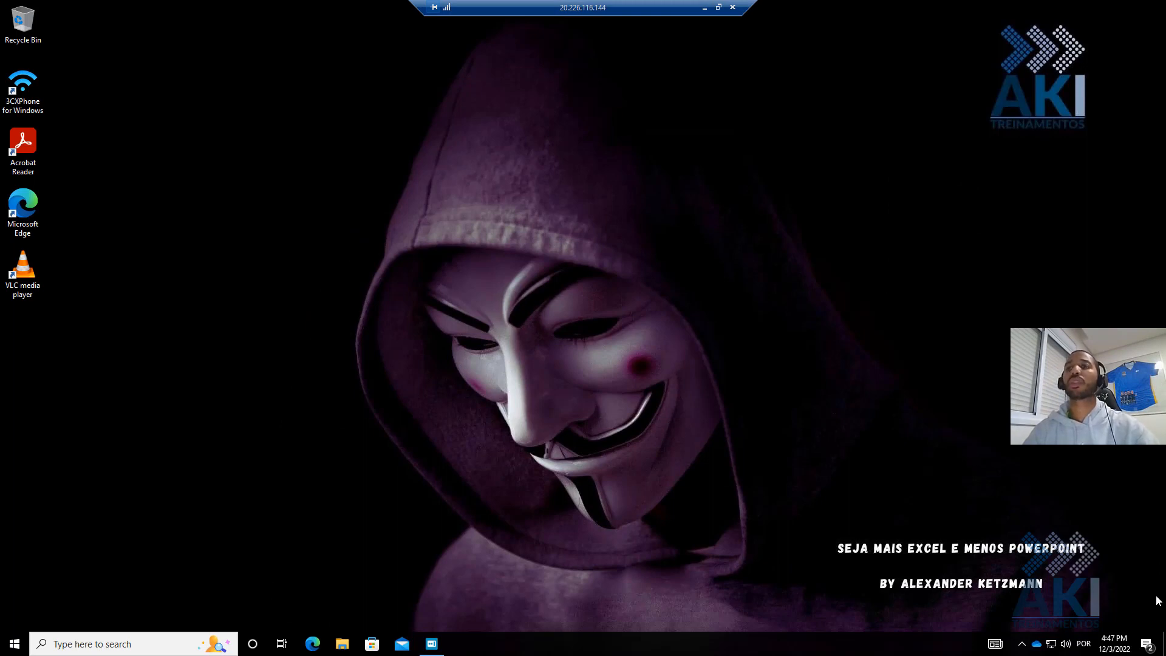
pyautogui.click(1147, 644)
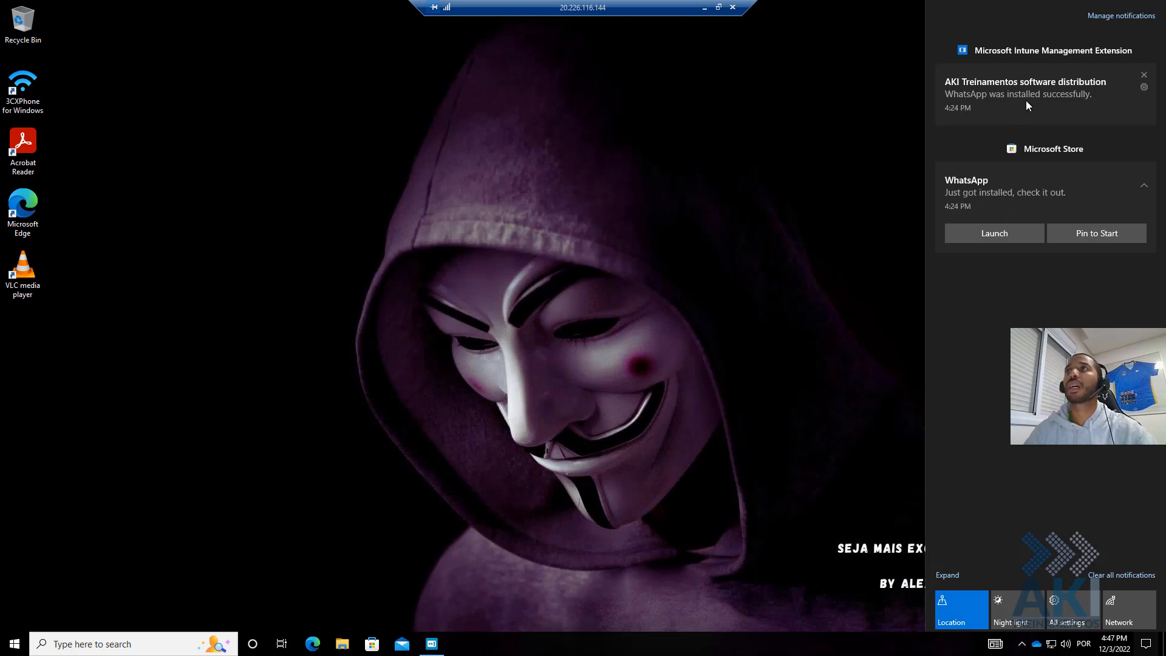
pyautogui.click(640, 258)
pyautogui.click(7, 646)
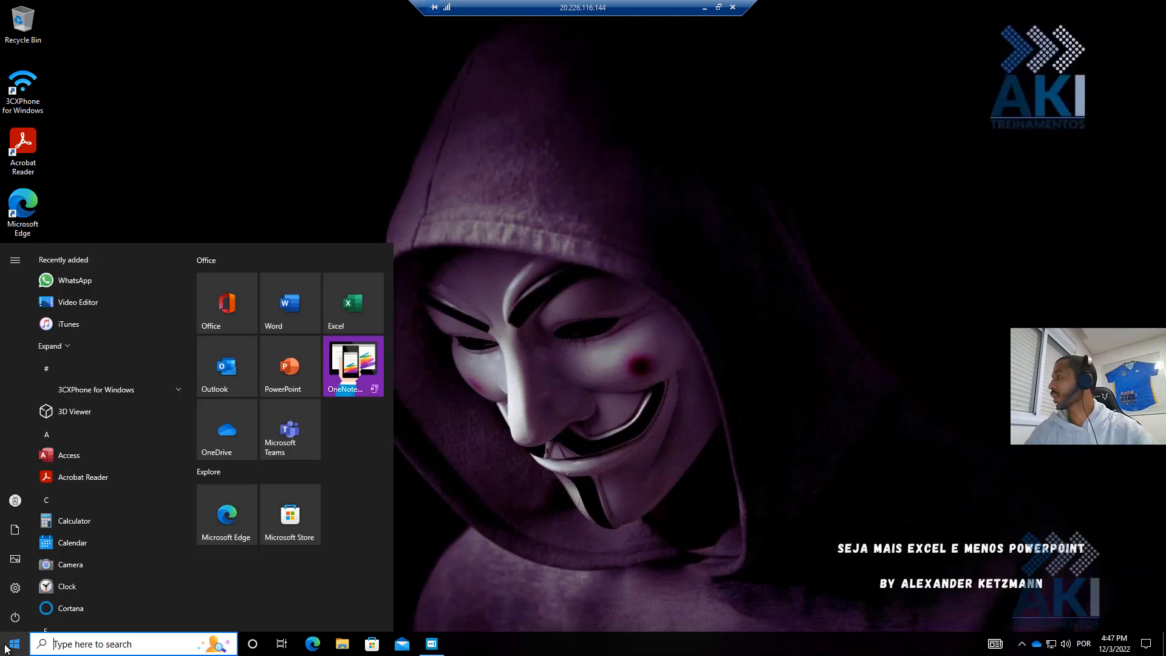
# - Launch WhatsApp from Recently added to its Welcome screen, then close it and the Microsoft Store
pyautogui.click(84, 281)
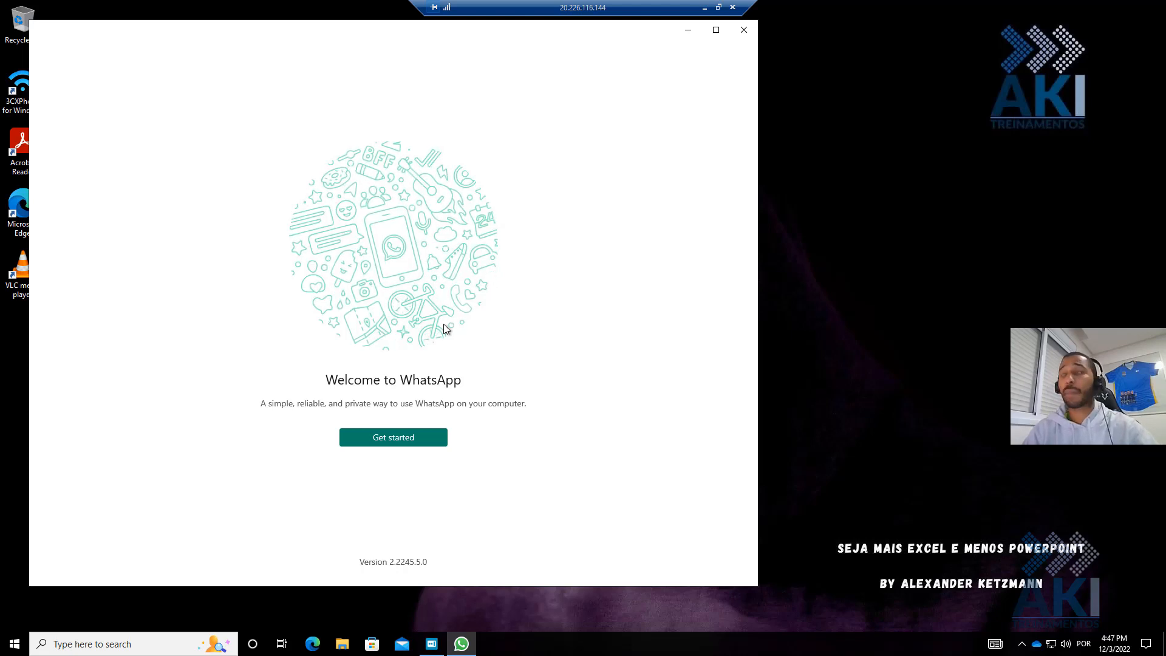
pyautogui.click(738, 35)
pyautogui.click(372, 645)
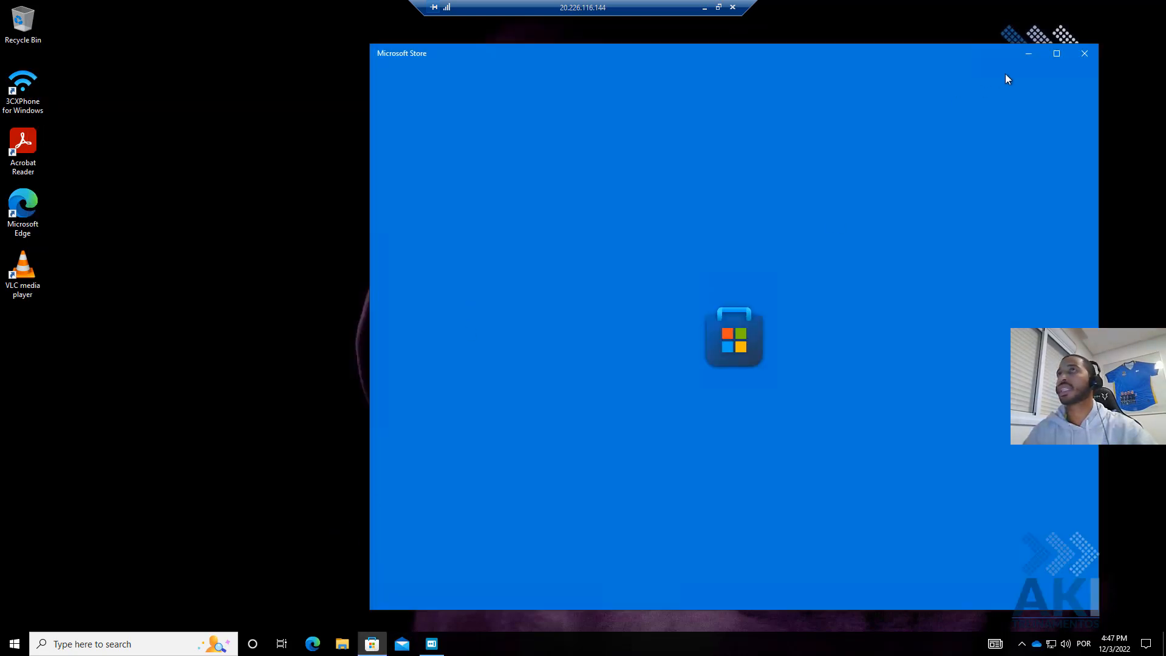
pyautogui.click(1083, 54)
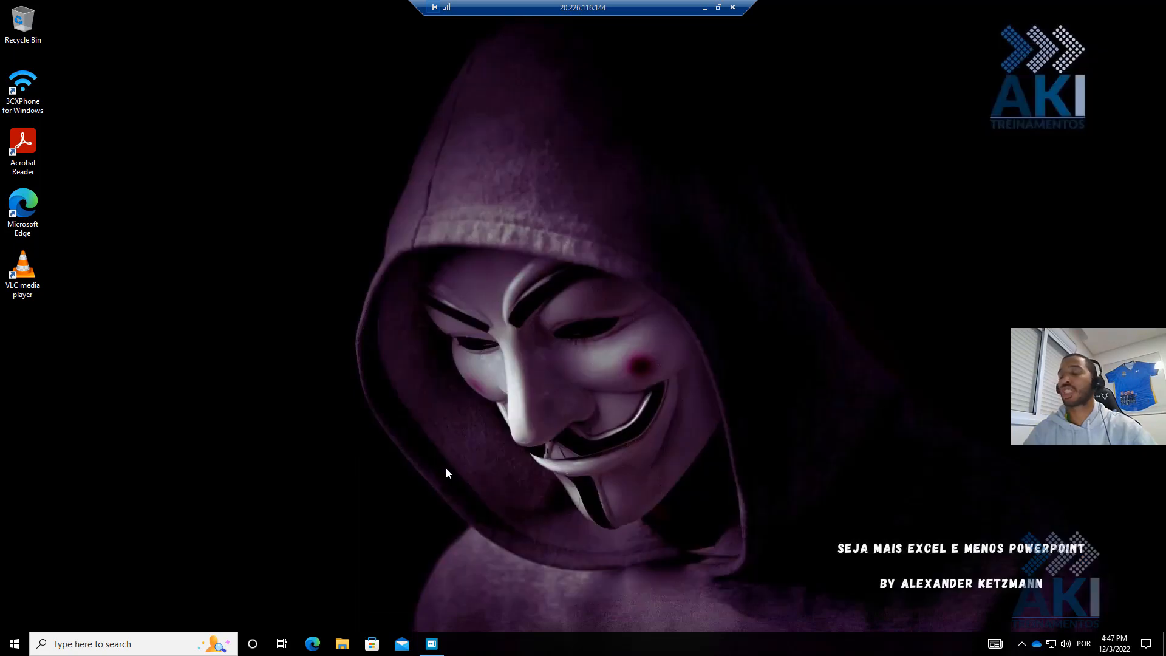